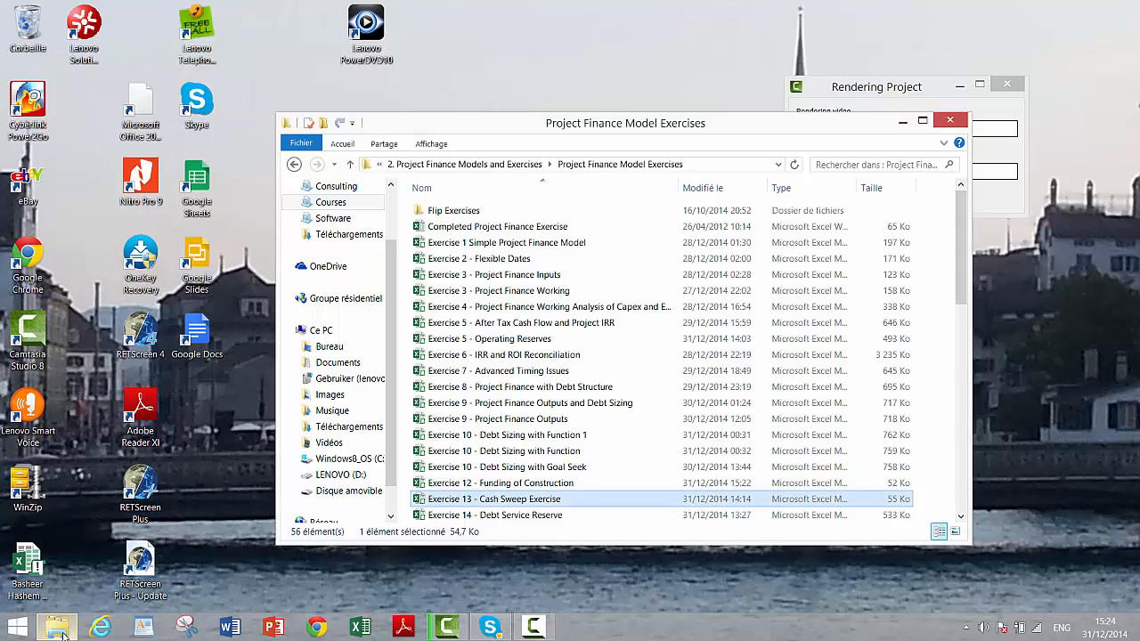
# Open the Exercise 13 - Cash Sweep Exercise workbook and colour the input values in column E blue.
pyautogui.doubleClick(463, 502)
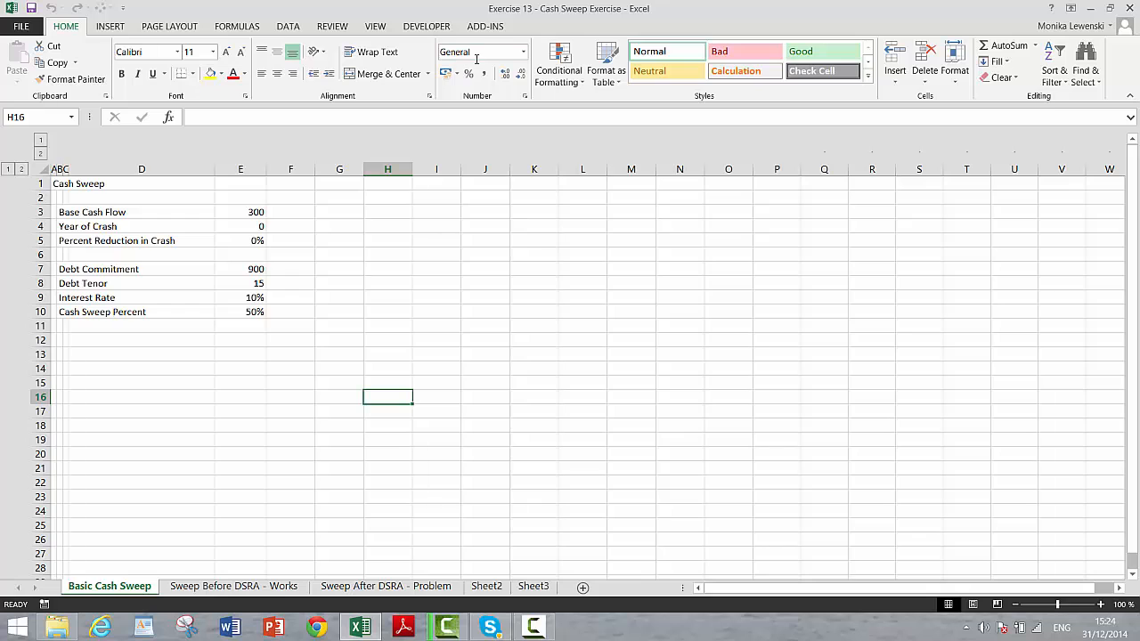
pyautogui.click(482, 27)
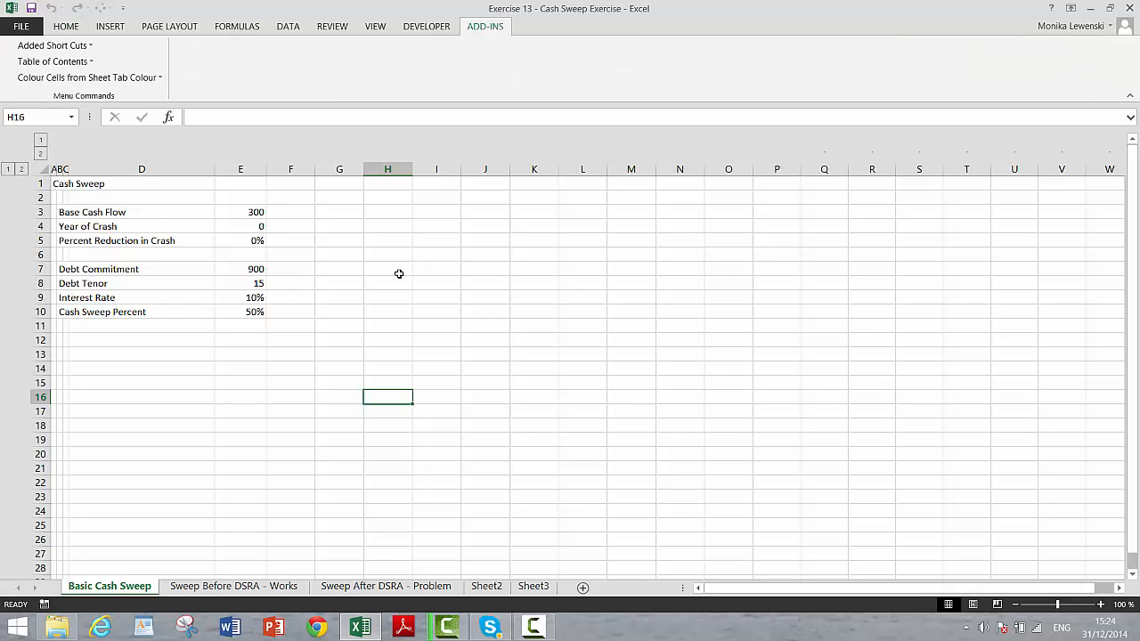
pyautogui.click(356, 264)
pyautogui.click(352, 244)
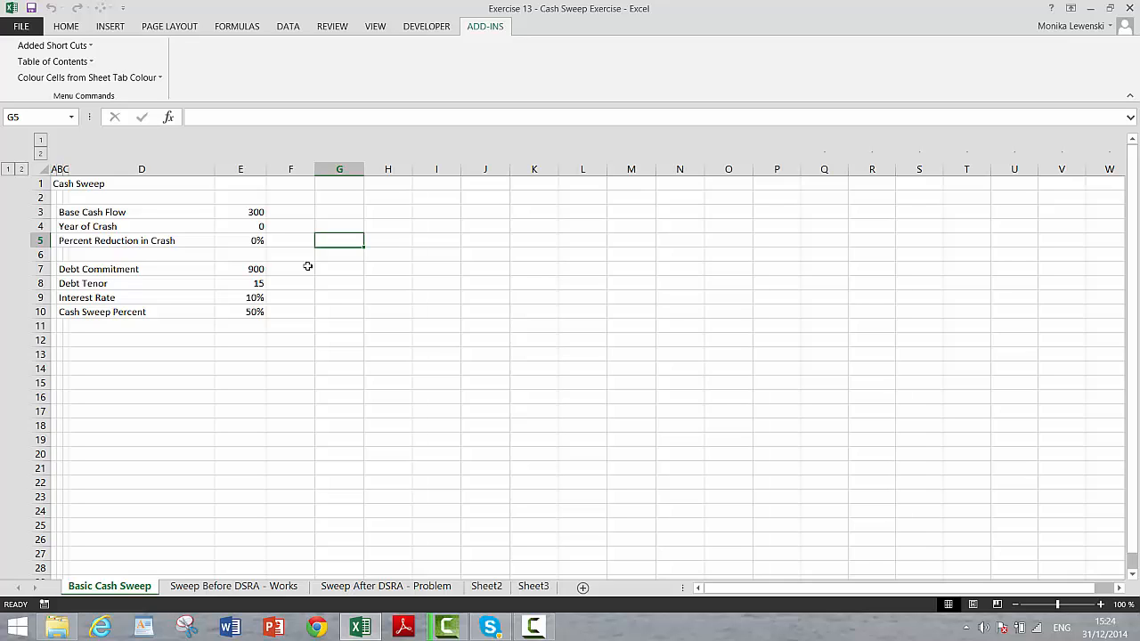
pyautogui.hotkey('ctrl', 'alt', 'c')
# Examine the Base Cash Flow and Year of Crash inputs and their labels.
pyautogui.press('Down')
pyautogui.press('Down')
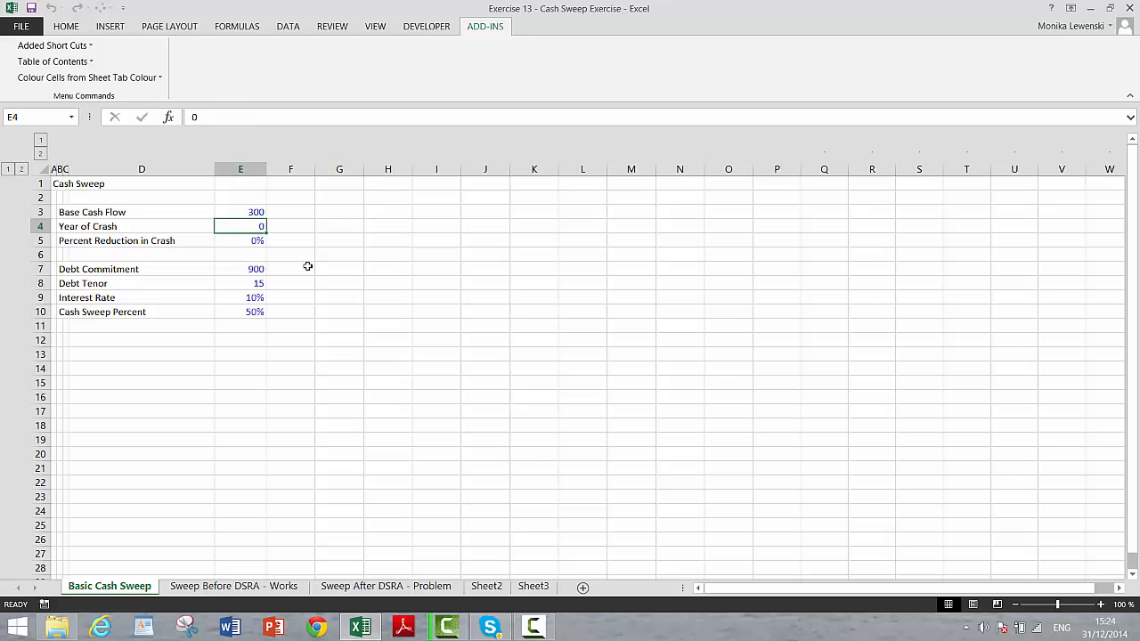
pyautogui.press('Up')
pyautogui.press('Up')
pyautogui.press('Up')
pyautogui.press('Down')
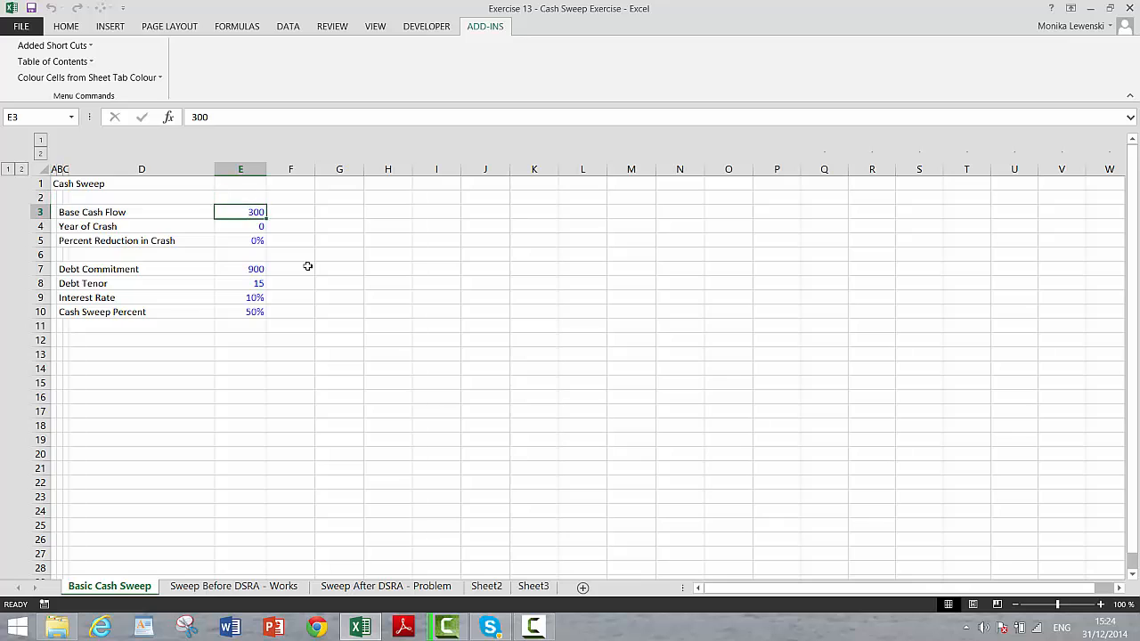
pyautogui.press('Down')
pyautogui.press('Up')
pyautogui.press('Up')
pyautogui.press('Down')
pyautogui.press('Down')
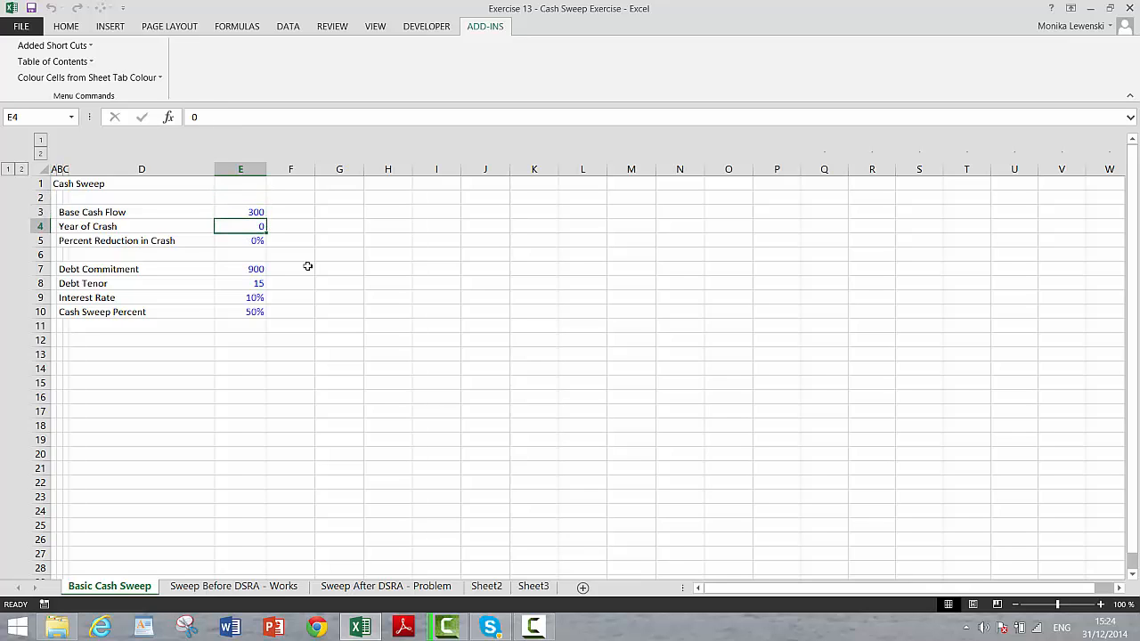
pyautogui.press('Up')
pyautogui.press('Left')
pyautogui.press('Left')
pyautogui.press('Down')
pyautogui.press('Right')
pyautogui.press('Right')
# Try a Percent Reduction in Crash of 50% and reset it to 0%.
pyautogui.press('Down')
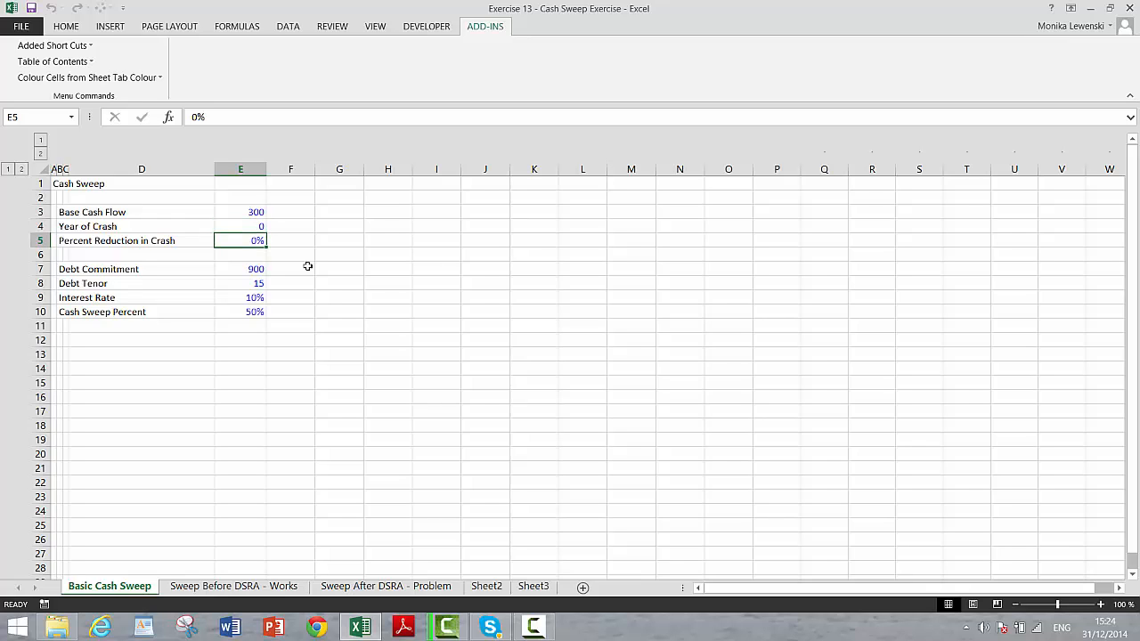
pyautogui.write('50')
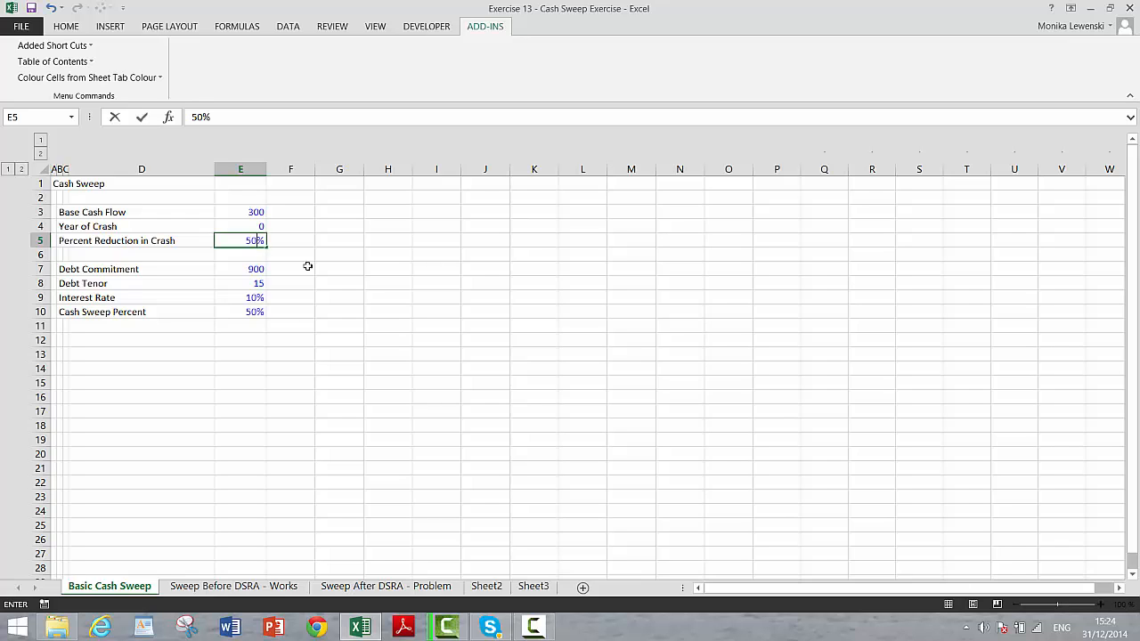
pyautogui.press('Return')
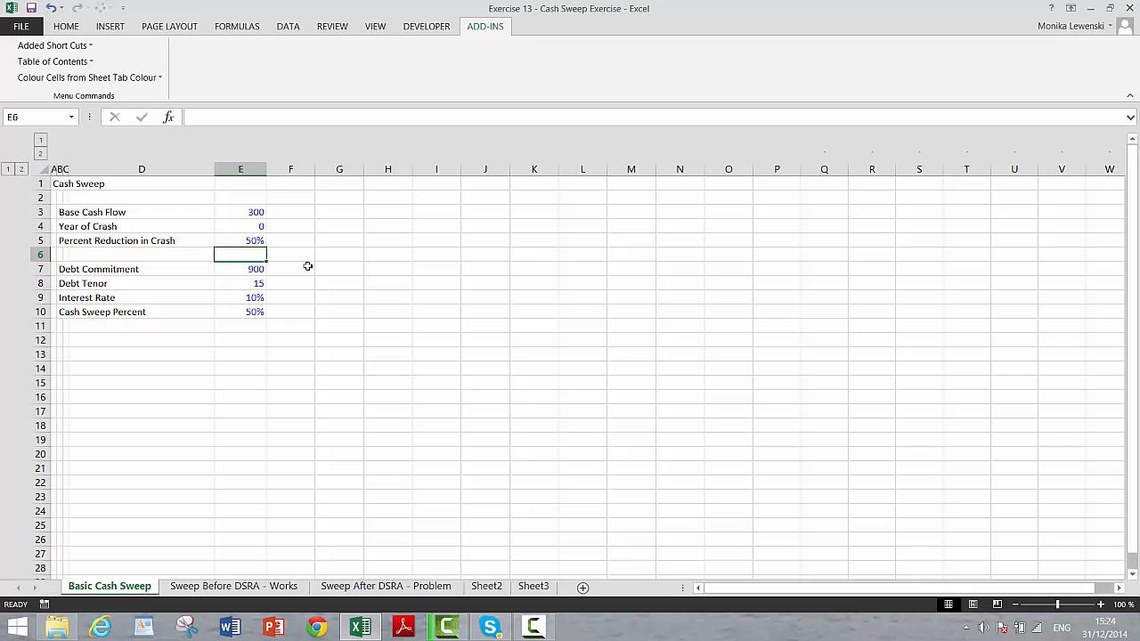
pyautogui.press('Up')
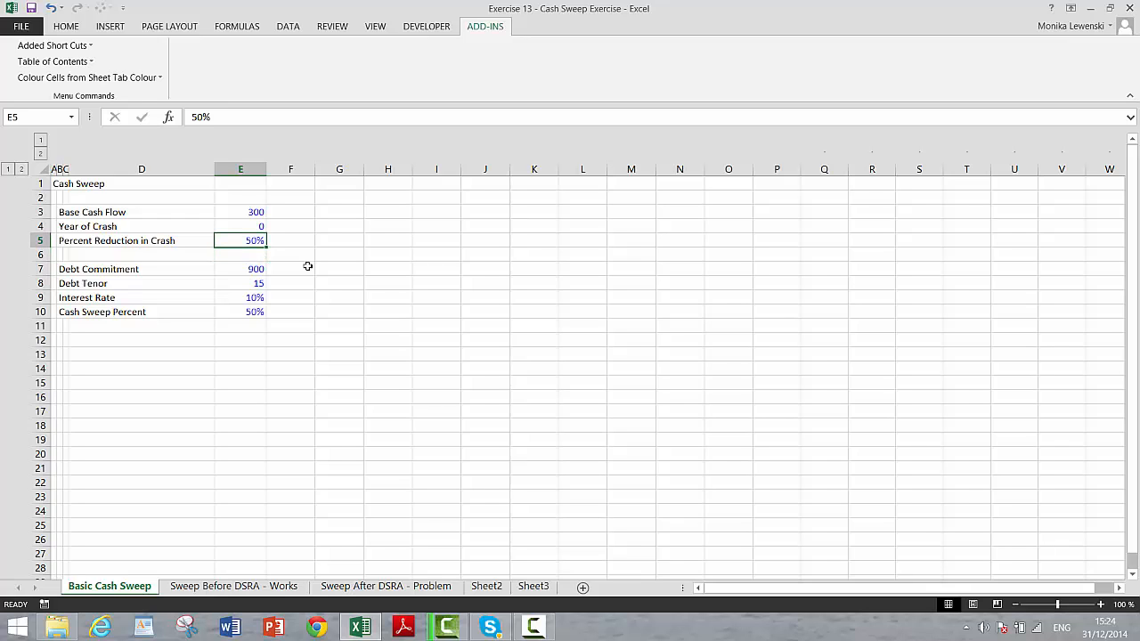
pyautogui.write('0')
pyautogui.press('Return')
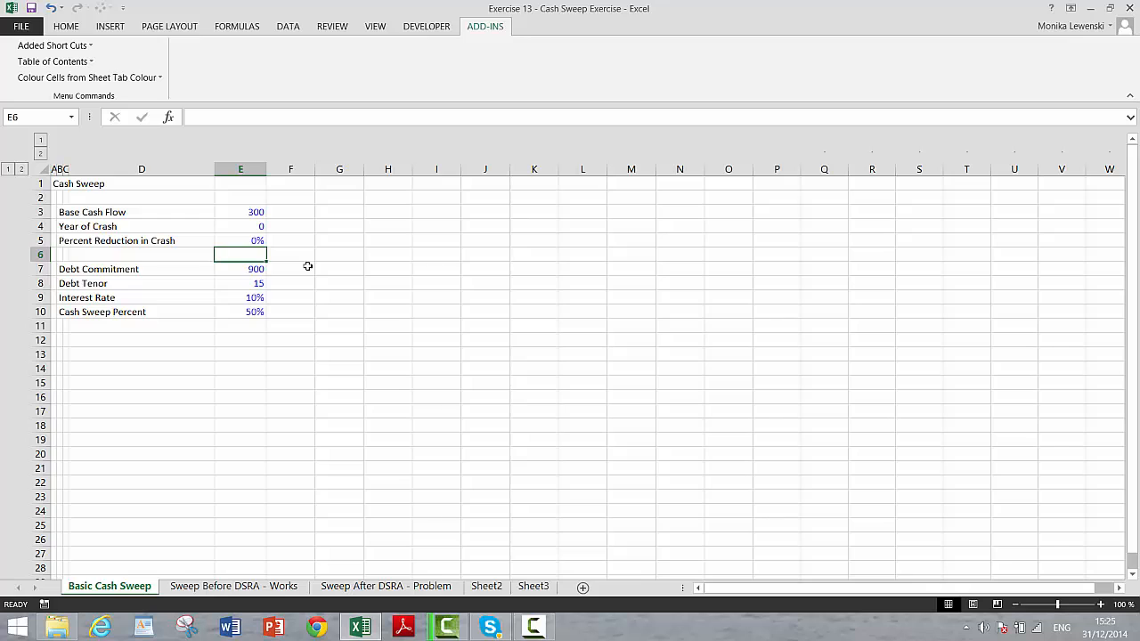
# Review the debt commitment, debt tenor, interest rate and cash sweep percent inputs, and the year of crash.
pyautogui.press('Down')
pyautogui.press('Down')
pyautogui.press('Down')
pyautogui.press('Down')
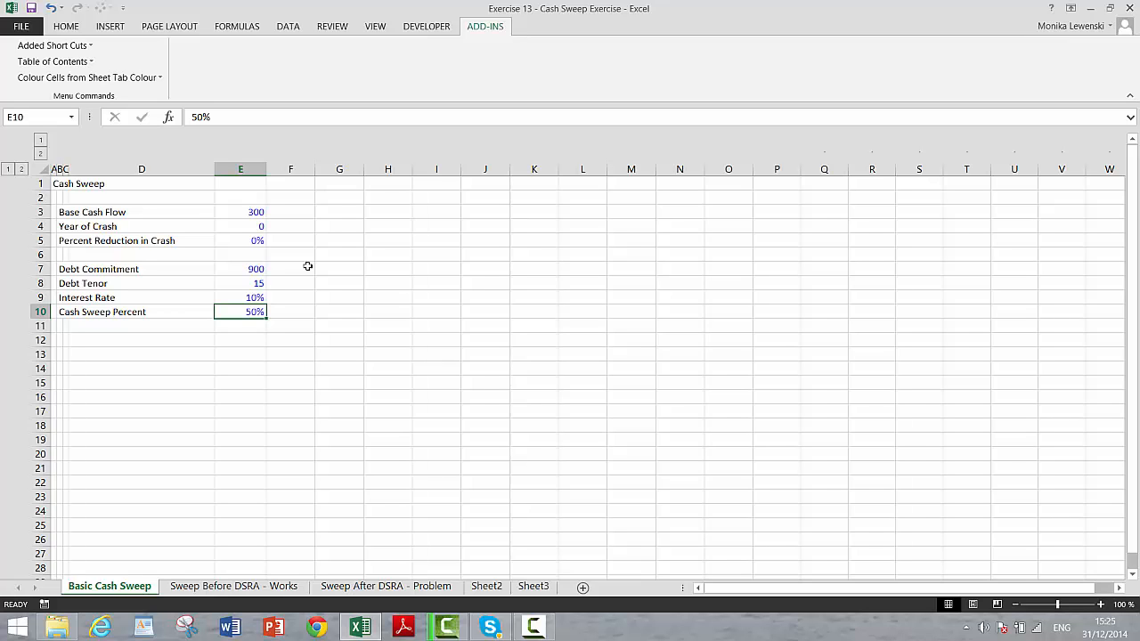
pyautogui.click(246, 225)
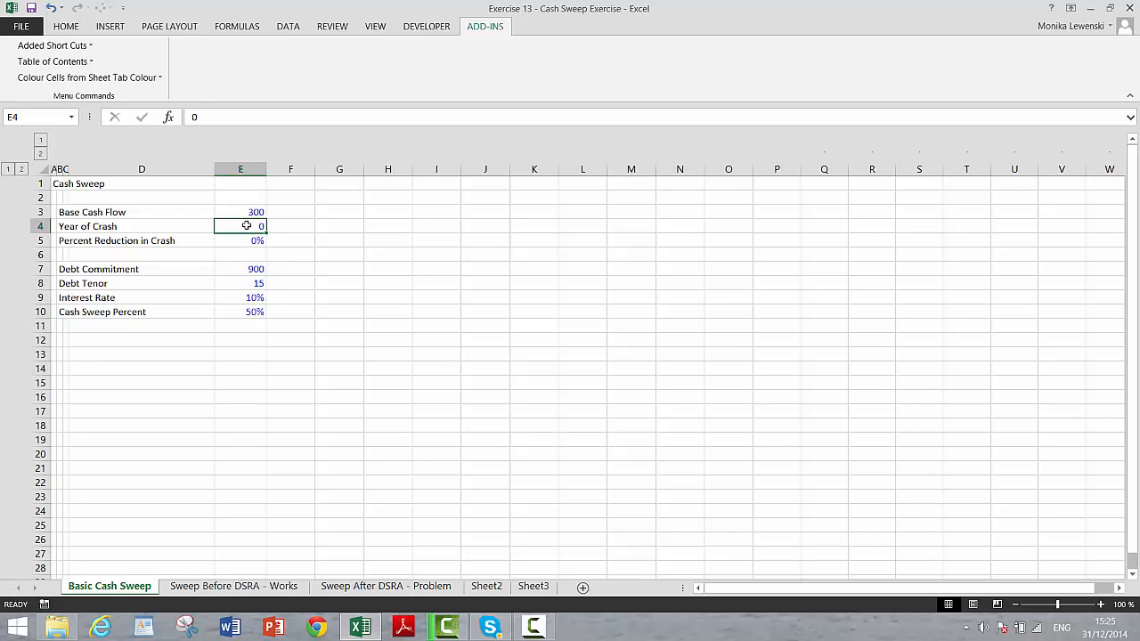
pyautogui.press('Return')
pyautogui.click(245, 364)
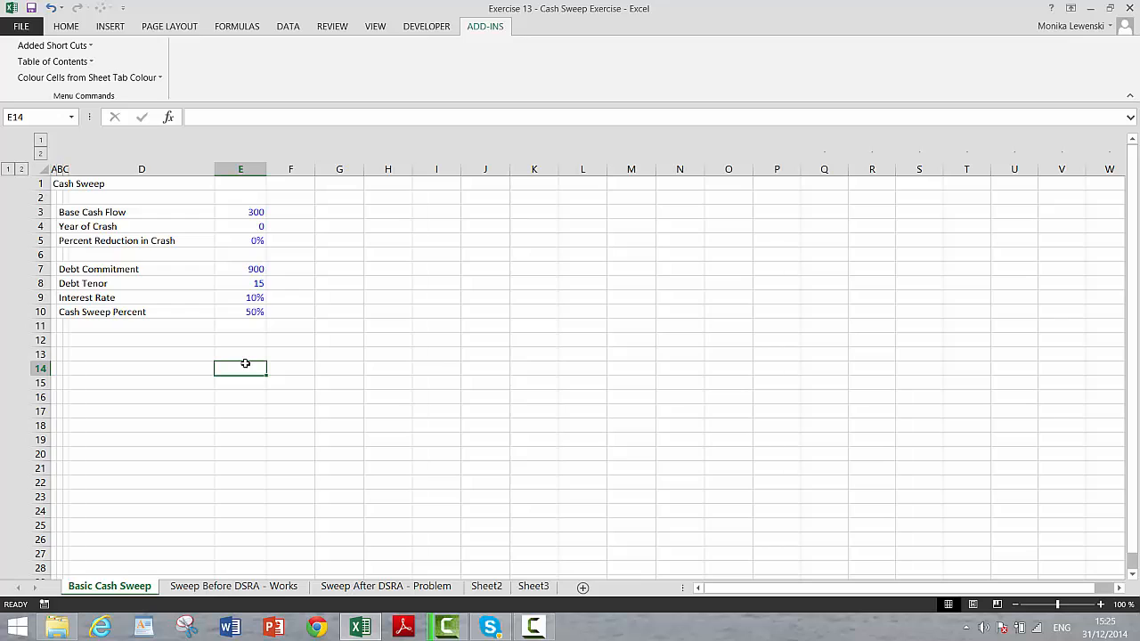
# Enter the ratio labels DSCR, PLCR and LLCR in cells H3 to H5.
pyautogui.click(401, 211)
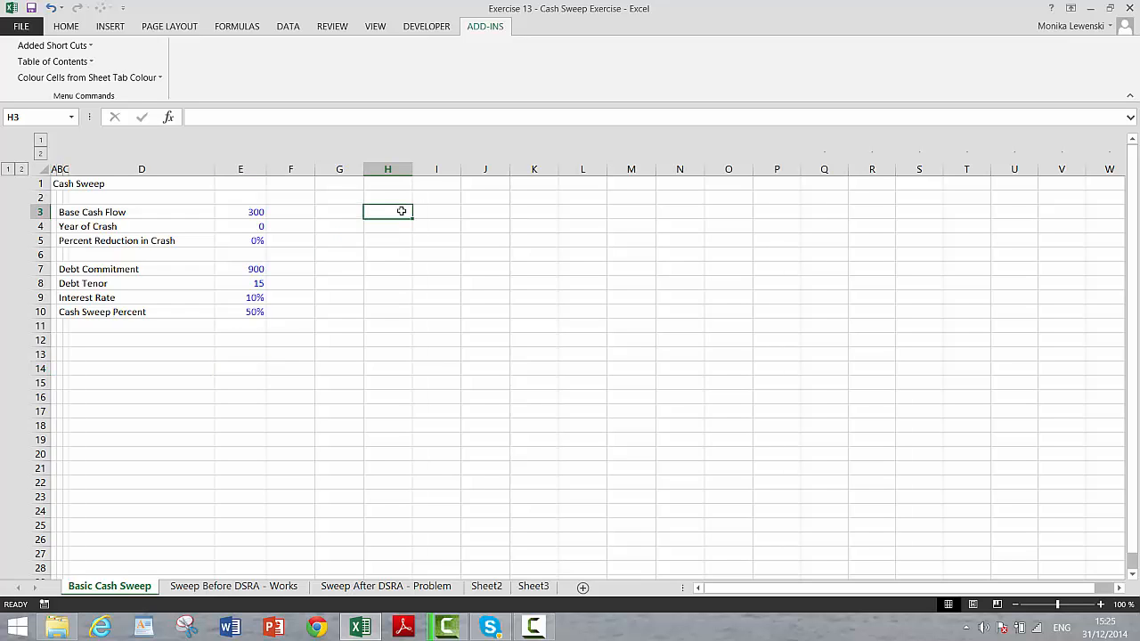
pyautogui.write('DSCR')
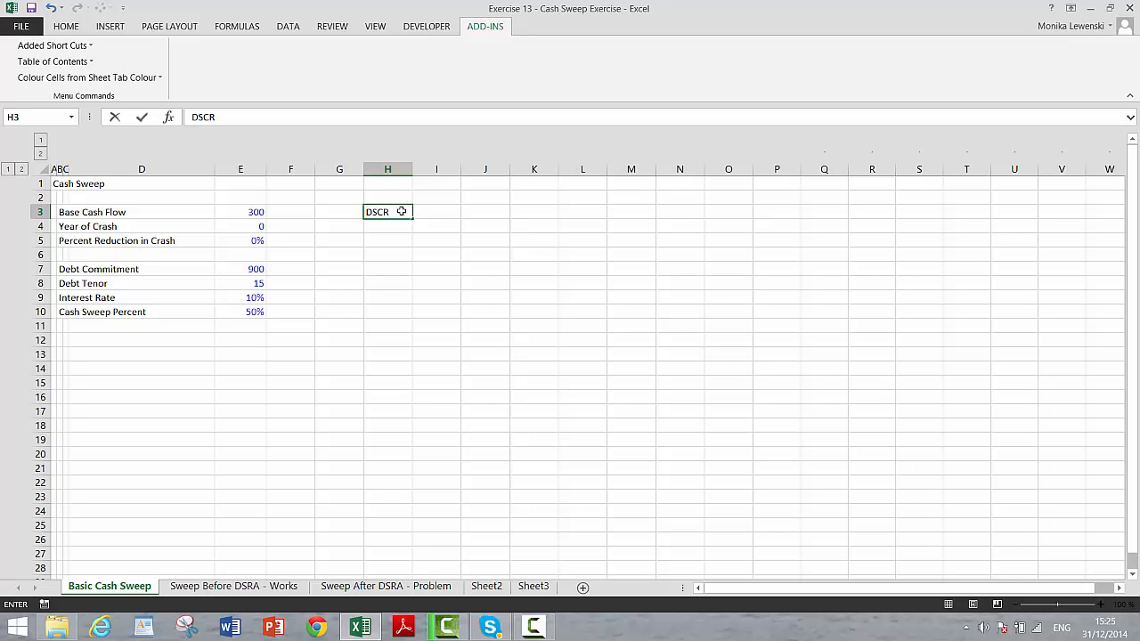
pyautogui.press('Return')
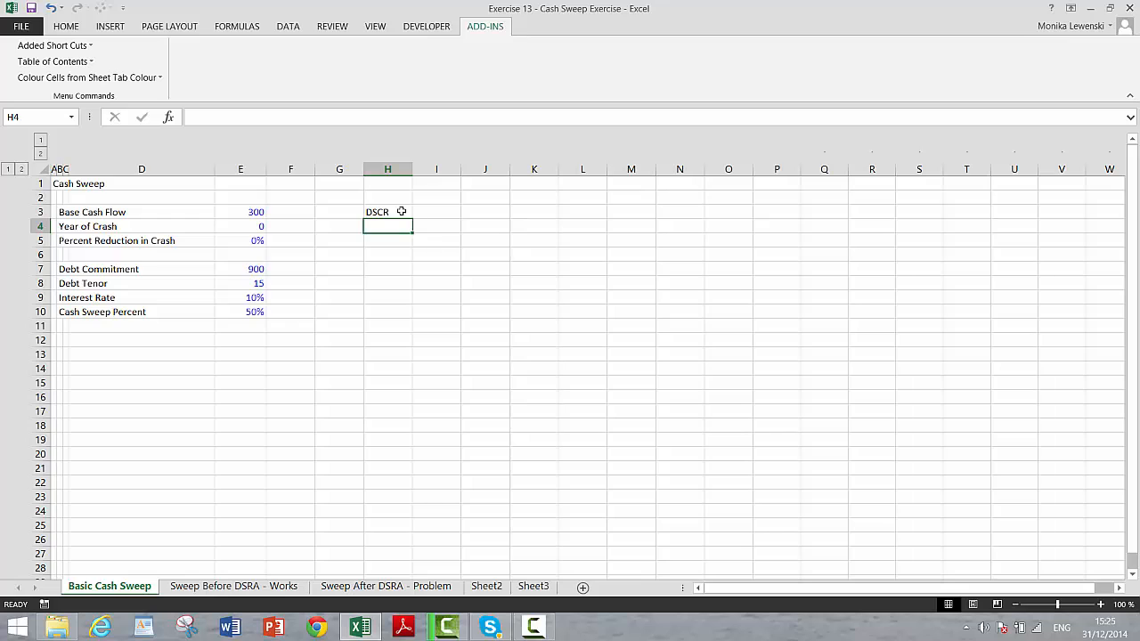
pyautogui.write('=(')
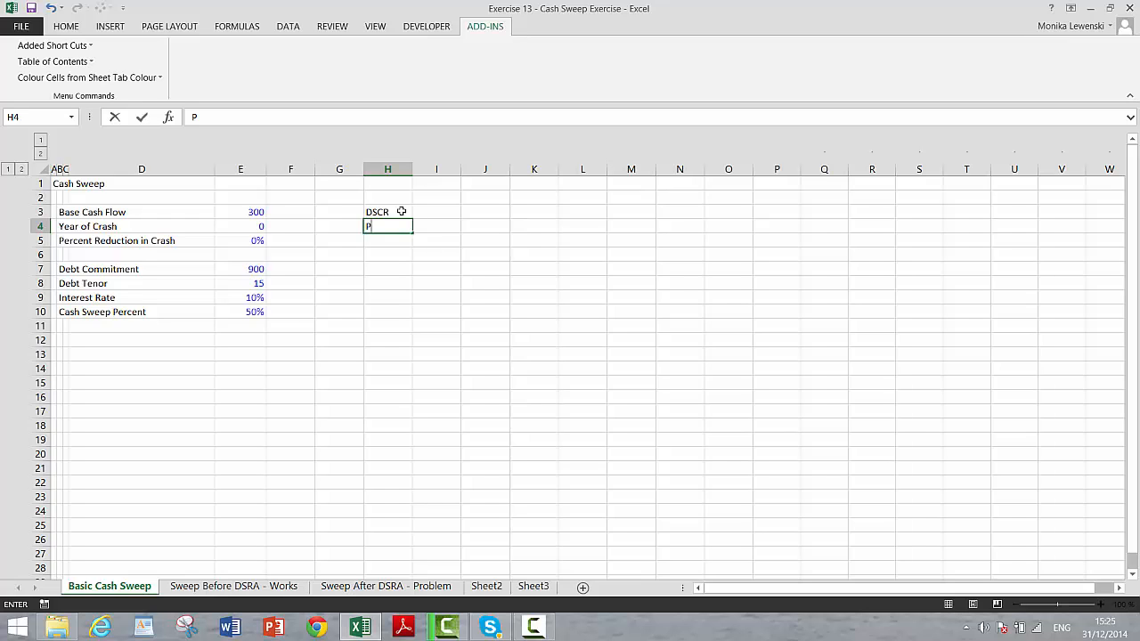
pyautogui.press('BackSpace')
pyautogui.press('BackSpace')
pyautogui.write('LLCR')
pyautogui.press('BackSpace')
pyautogui.press('BackSpace')
pyautogui.press('BackSpace')
pyautogui.press('BackSpace')
pyautogui.write('PC')
pyautogui.press('BackSpace')
pyautogui.write('LCR')
pyautogui.press('Return')
pyautogui.write('LLCR')
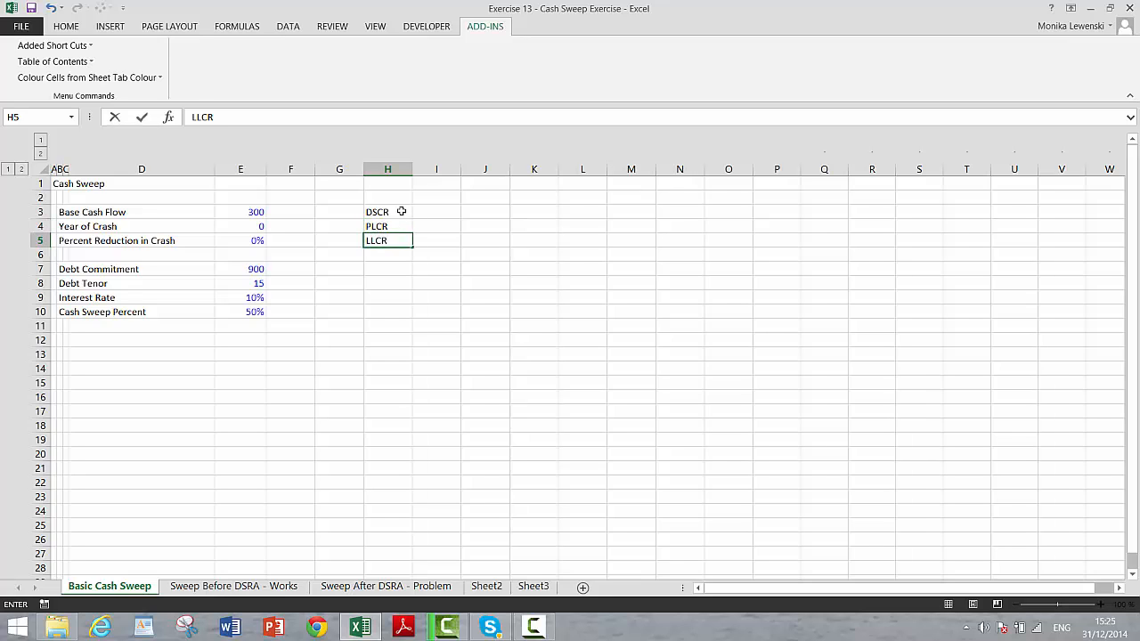
pyautogui.press('Return')
# Insert a blank row above the Base Cash Flow row.
pyautogui.press('Return')
pyautogui.press('Return')
pyautogui.press('Return')
pyautogui.press('Return')
pyautogui.press('Return')
pyautogui.press('Return')
pyautogui.press('Return')
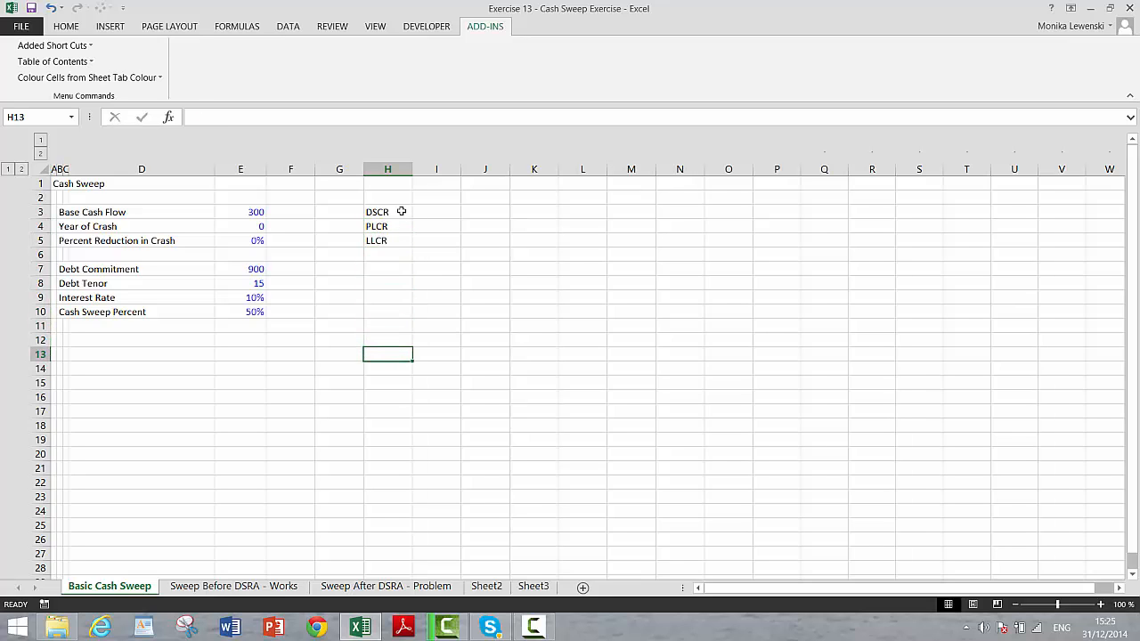
pyautogui.press('Up')
pyautogui.press('Left')
pyautogui.press('Left')
pyautogui.press('Left')
pyautogui.press('Left')
pyautogui.press('Left')
pyautogui.press('Left')
pyautogui.press('Left')
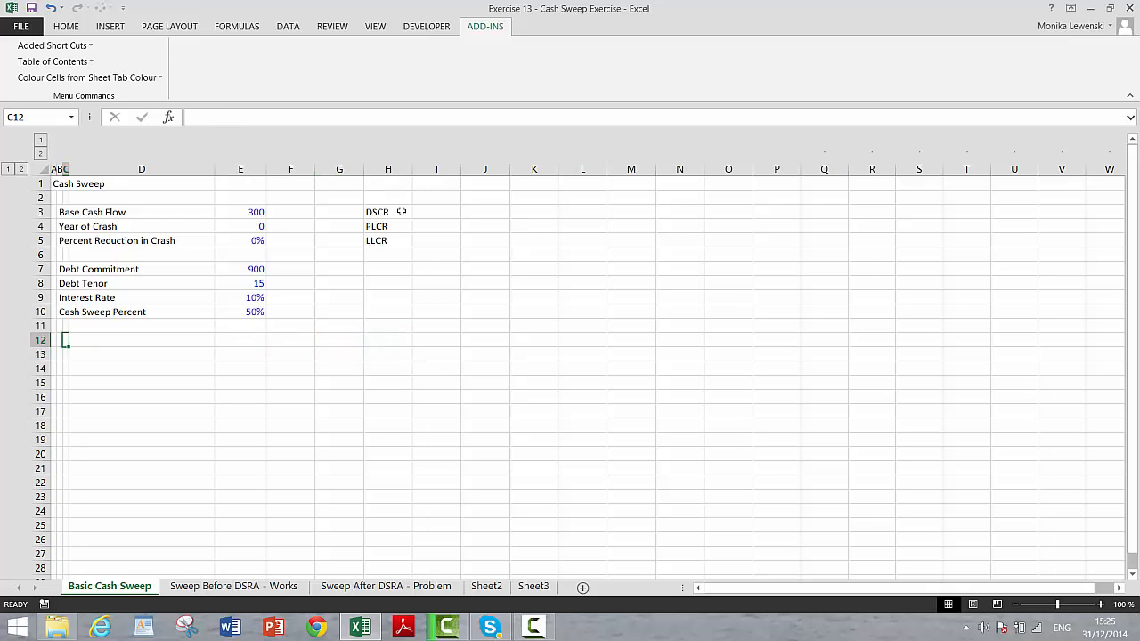
pyautogui.press('Up')
pyautogui.press('Up')
pyautogui.press('Up')
pyautogui.press('Up')
pyautogui.press('Up')
pyautogui.press('Up')
pyautogui.press('Up')
pyautogui.press('Up')
pyautogui.press('Up')
pyautogui.press('Up')
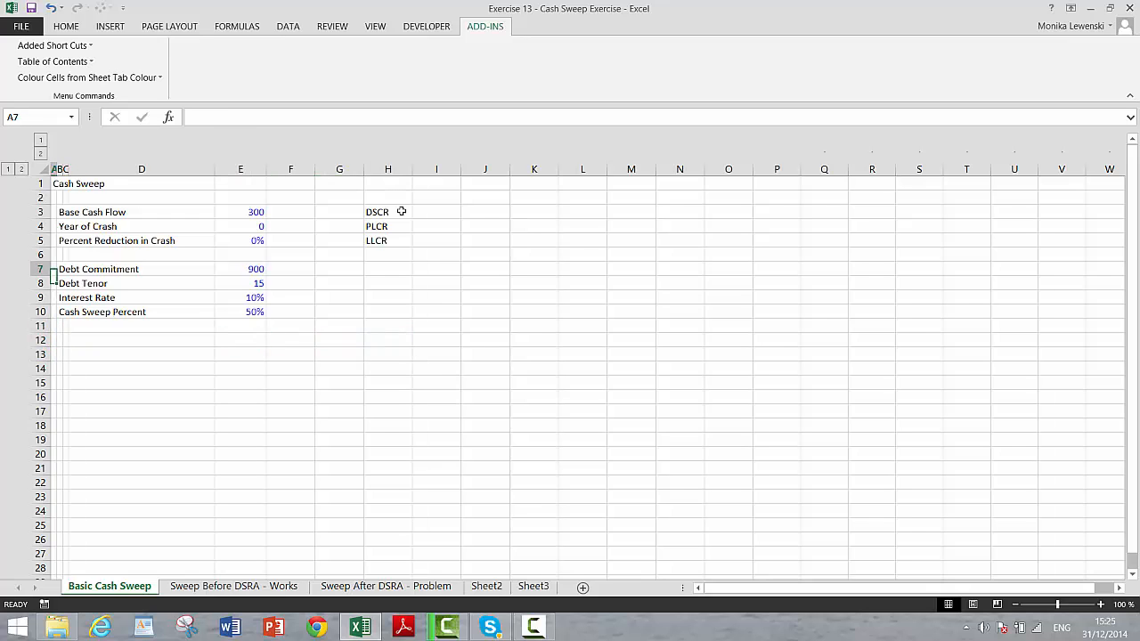
pyautogui.press('Down')
pyautogui.hotkey('shift', 'space')
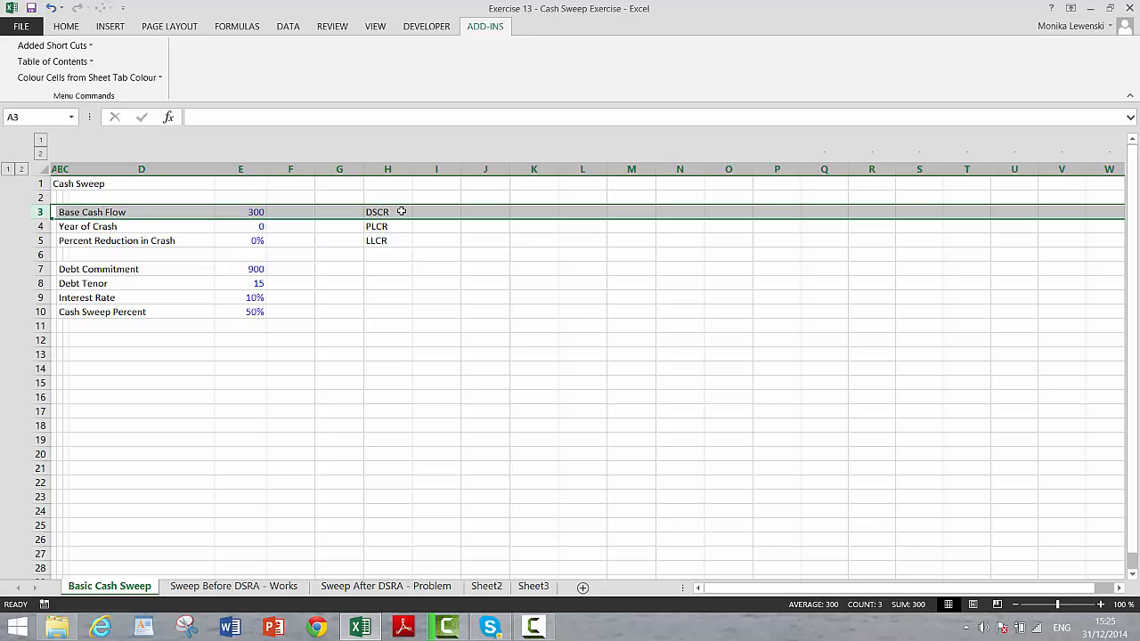
pyautogui.hotkey('ctrl', 'shift', '+')
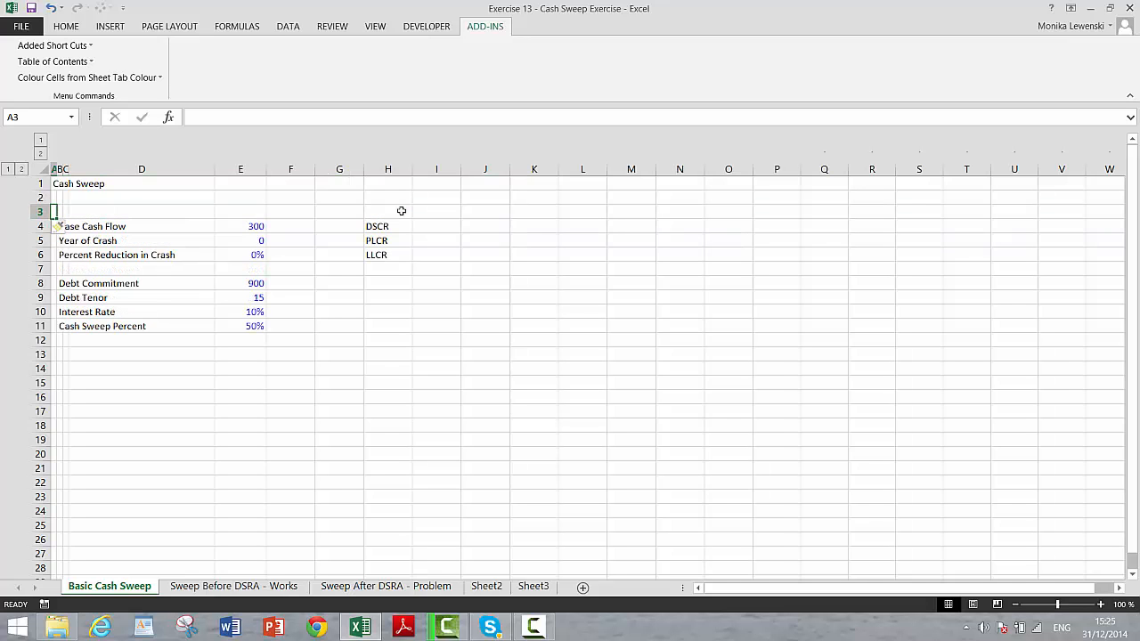
# Enter the heading Assumptions in cell A3 and make all of column A bold.
pyautogui.write('Assumptions')
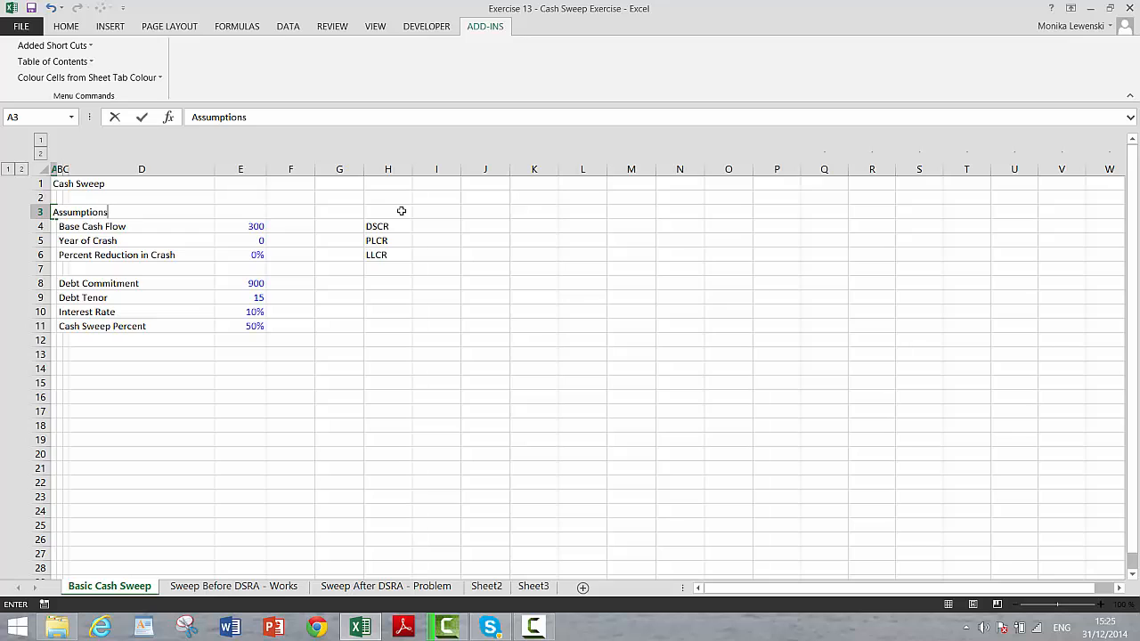
pyautogui.press('Return')
pyautogui.press('Up')
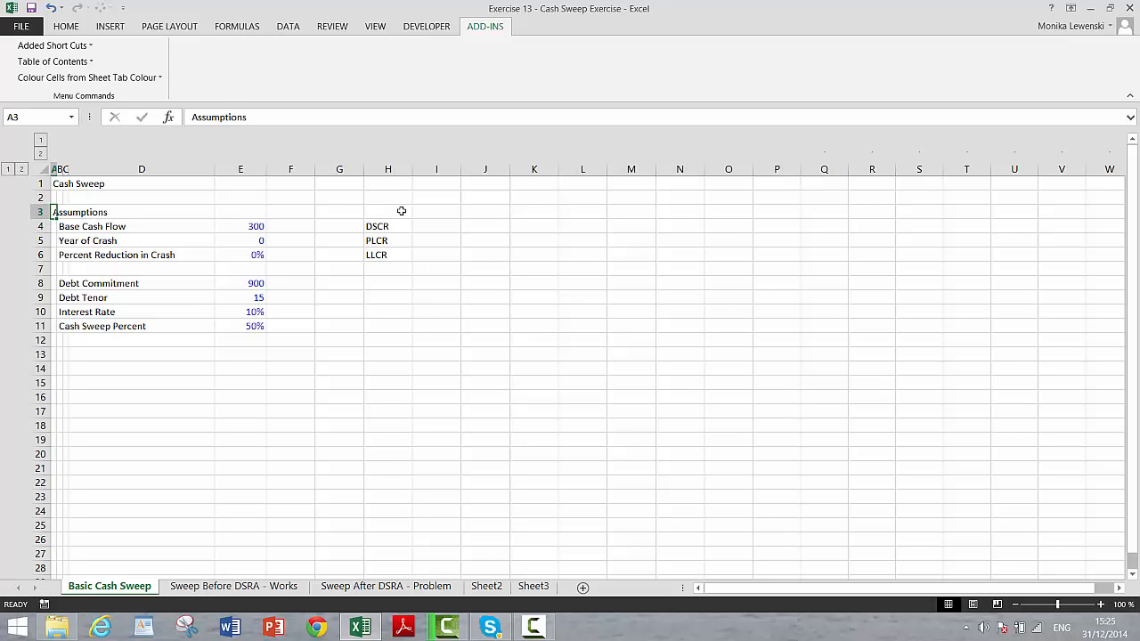
pyautogui.click(54, 169)
pyautogui.hotkey('ctrl', 'b')
# Enter the section heading Operating Analysis in cell A13, below the debt assumptions.
pyautogui.press('Down')
pyautogui.press('Down')
pyautogui.press('Down')
pyautogui.press('Down')
pyautogui.press('Down')
pyautogui.press('Down')
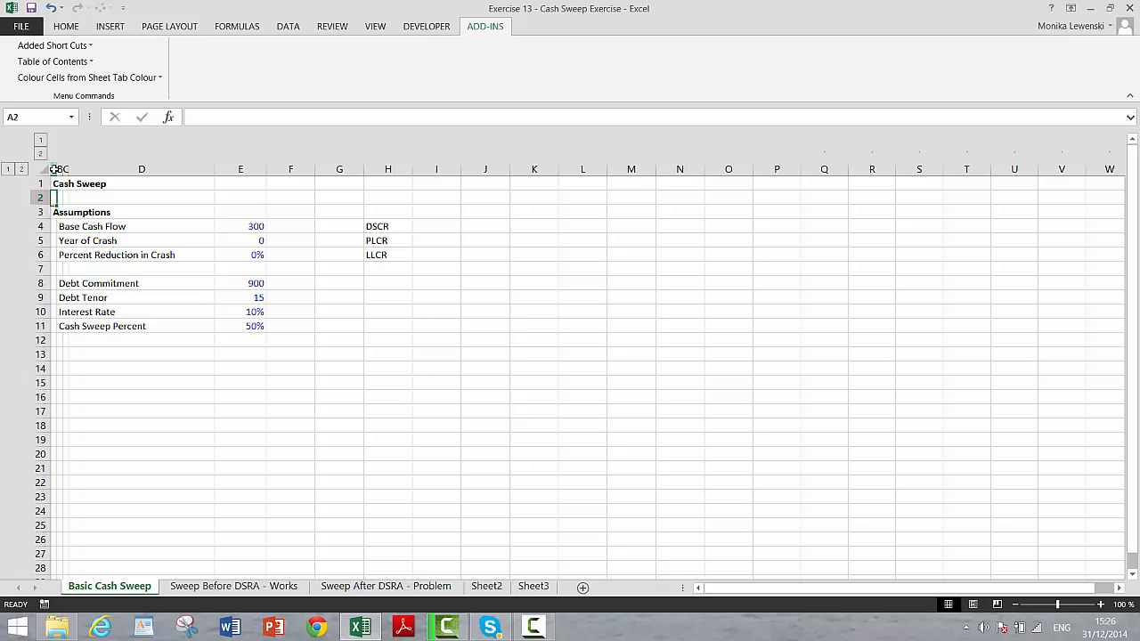
pyautogui.press('Down')
pyautogui.press('Down')
pyautogui.press('Down')
pyautogui.press('Down')
pyautogui.press('Down')
pyautogui.press('Down')
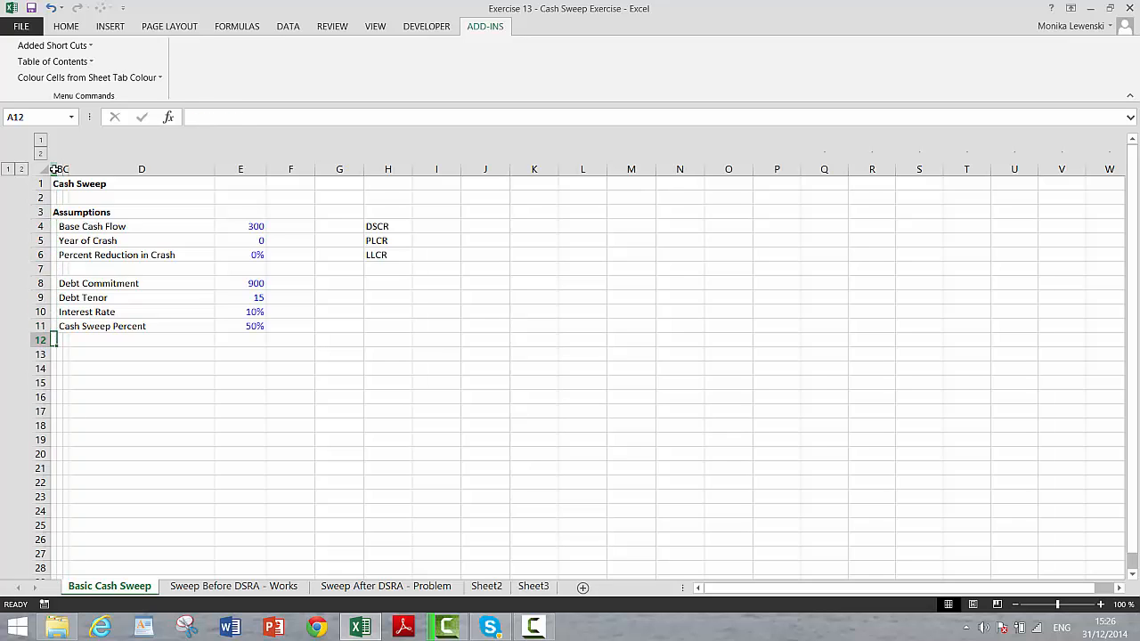
pyautogui.write('Opera')
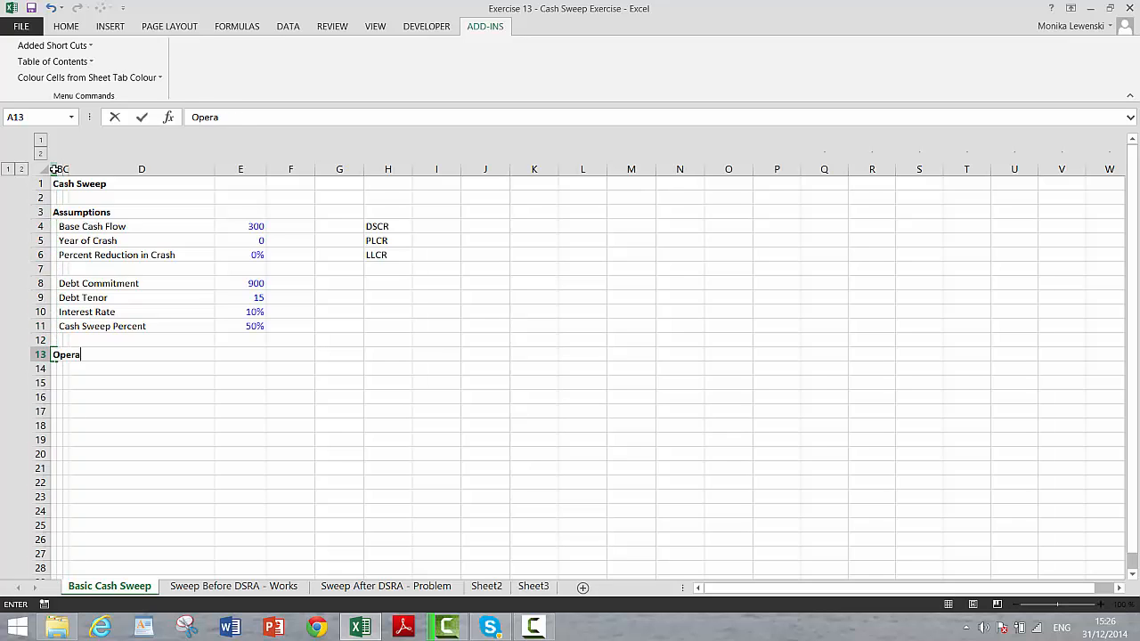
pyautogui.write('ting Analysis')
pyautogui.press('Return')
# Enter the row label Period in cell B14, under the Operating Analysis heading.
pyautogui.press('Right')
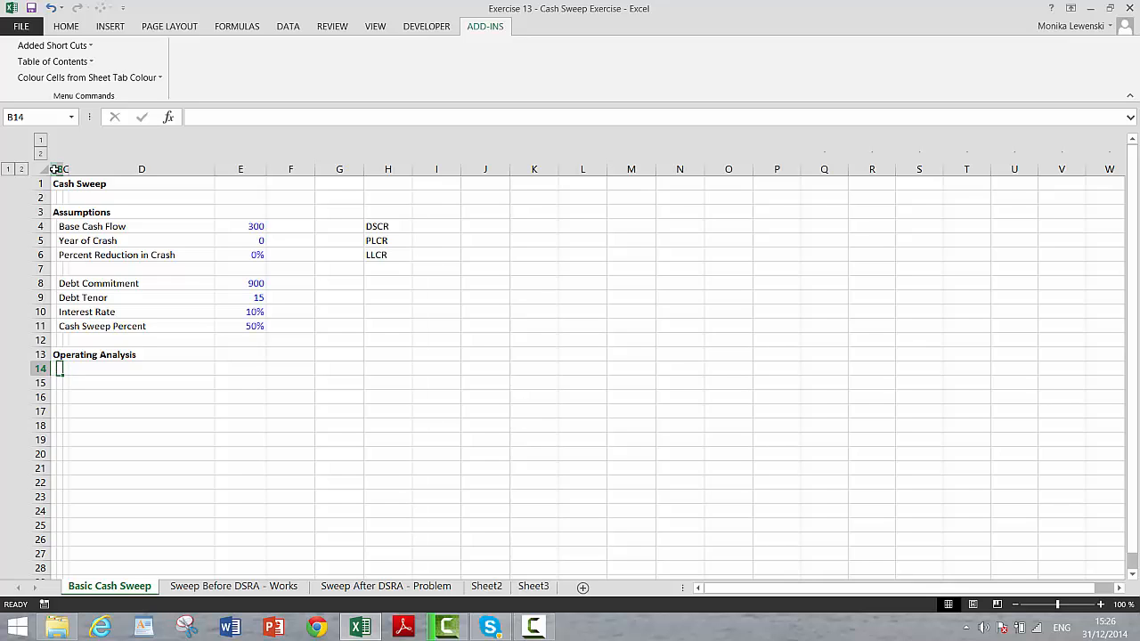
pyautogui.write('Period')
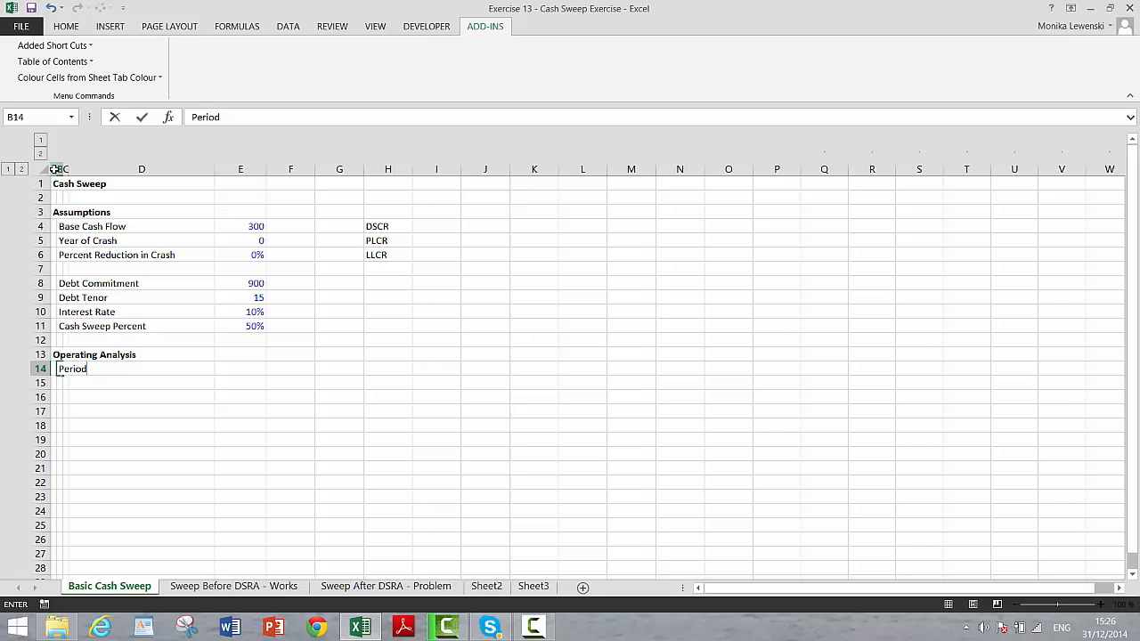
pyautogui.press('Return')
# Enter 0 as the starting period in cell G14 of the Period row.
pyautogui.press('Return')
pyautogui.press('Up')
pyautogui.press('Up')
pyautogui.press('Right')
pyautogui.press('Right')
pyautogui.press('Right')
pyautogui.press('Right')
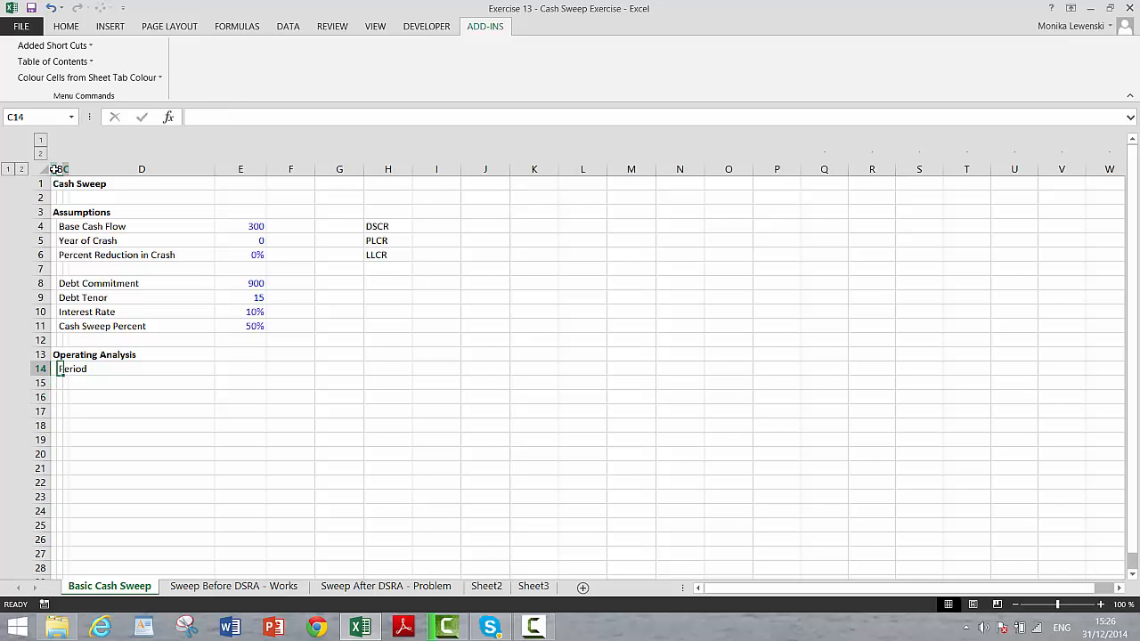
pyautogui.press('Left')
pyautogui.press('Right')
pyautogui.press('Right')
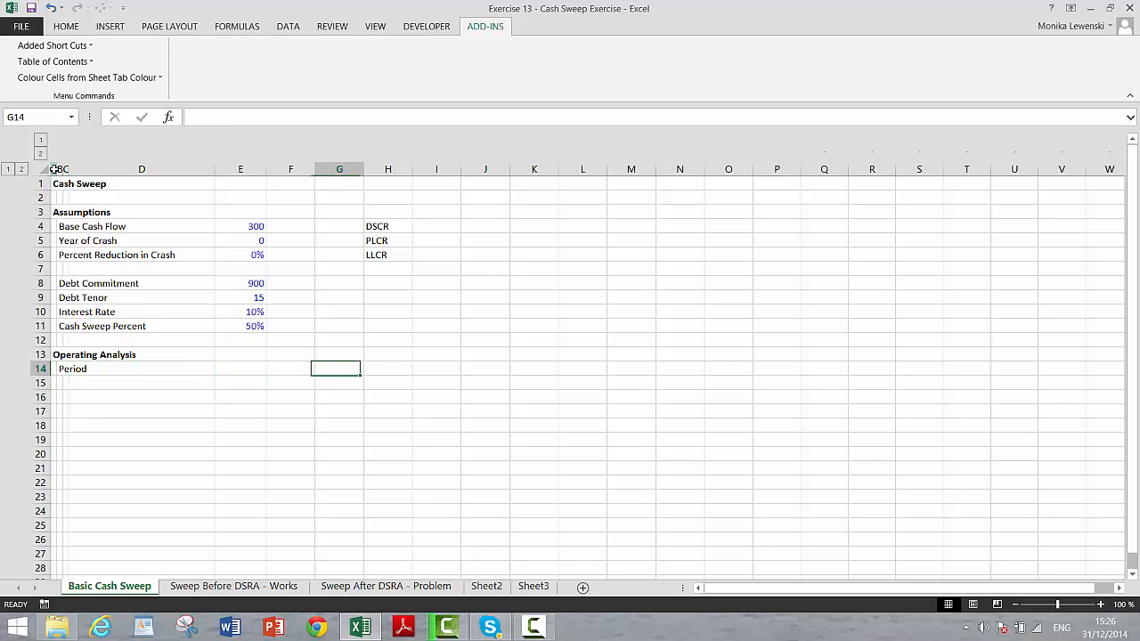
pyautogui.press('Right')
pyautogui.press('Left')
pyautogui.press('Left')
pyautogui.press('Left')
pyautogui.press('Left')
pyautogui.press('Right')
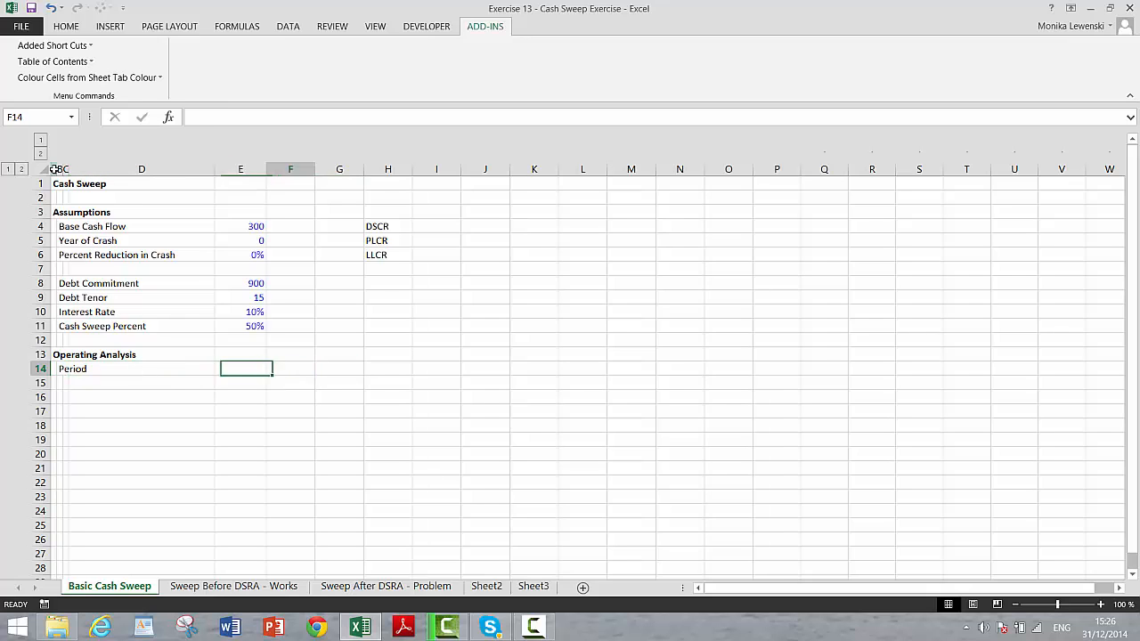
pyautogui.press('Right')
pyautogui.press('Right')
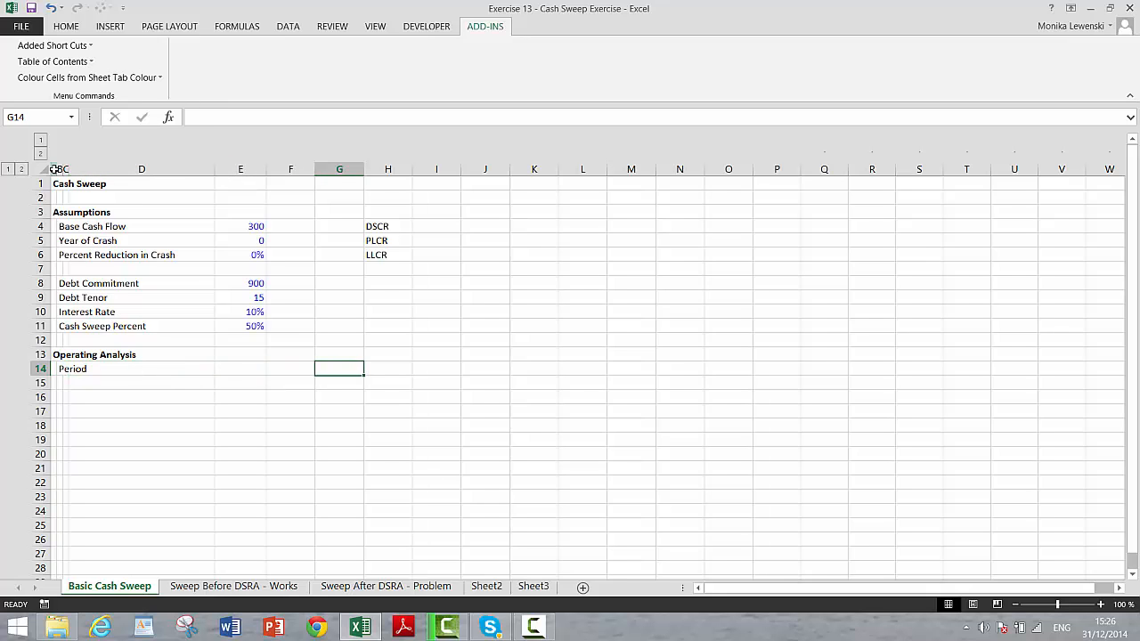
pyautogui.write('0')
pyautogui.press('Return')
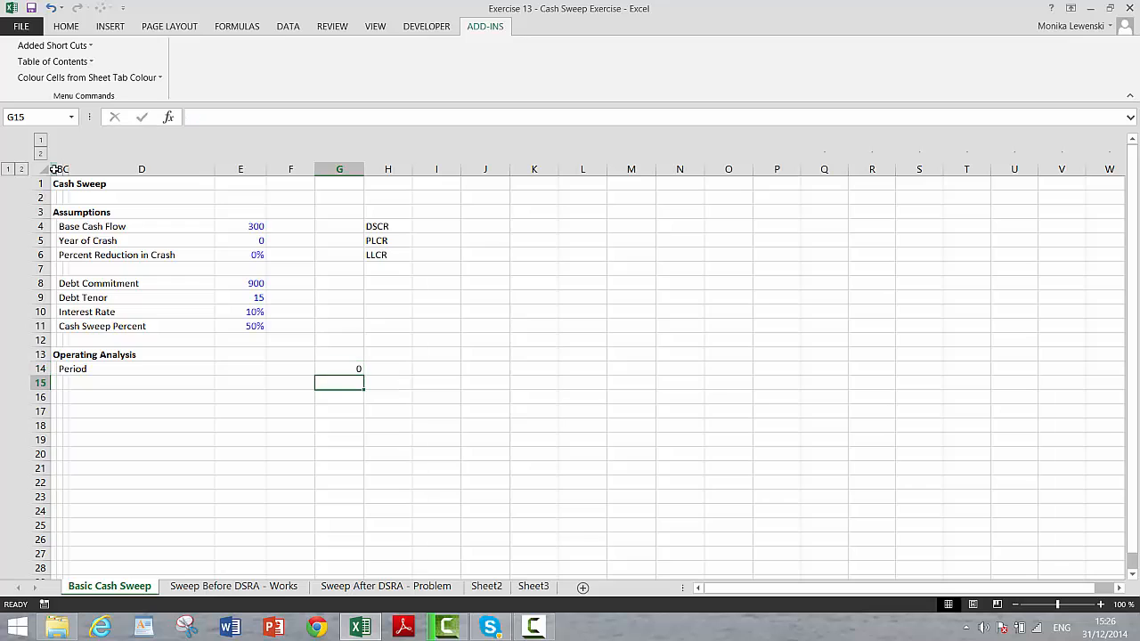
# Enter the formula =G14+1 in cell H14 to calculate the next period number.
pyautogui.press('Up')
pyautogui.press('Right')
pyautogui.write('=')
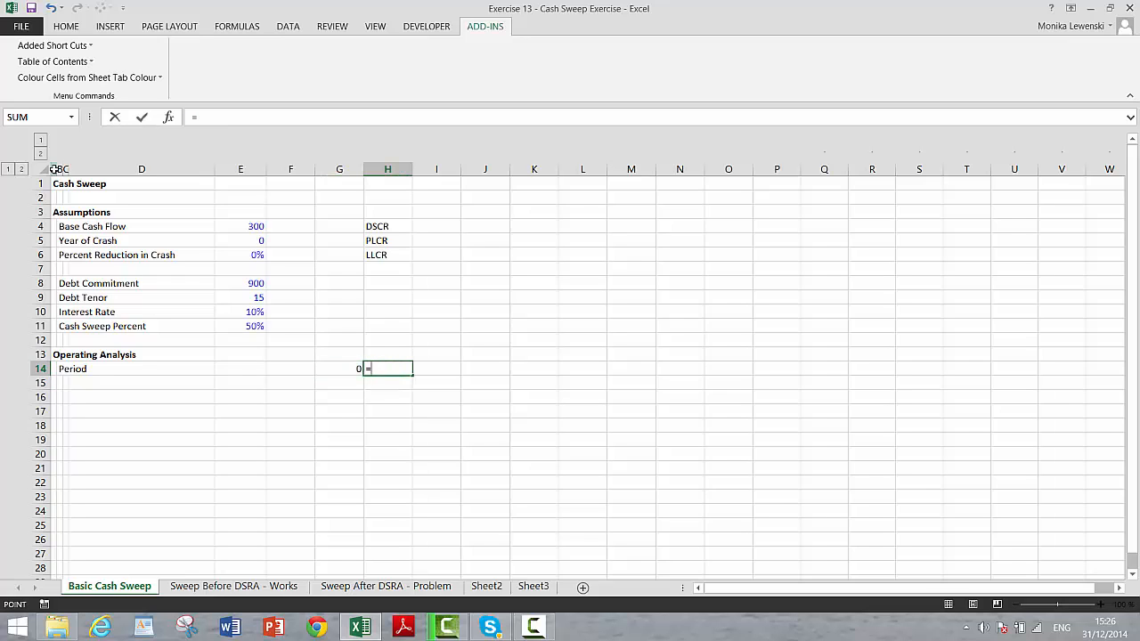
pyautogui.press('Left')
pyautogui.write('+1')
pyautogui.press('Return')
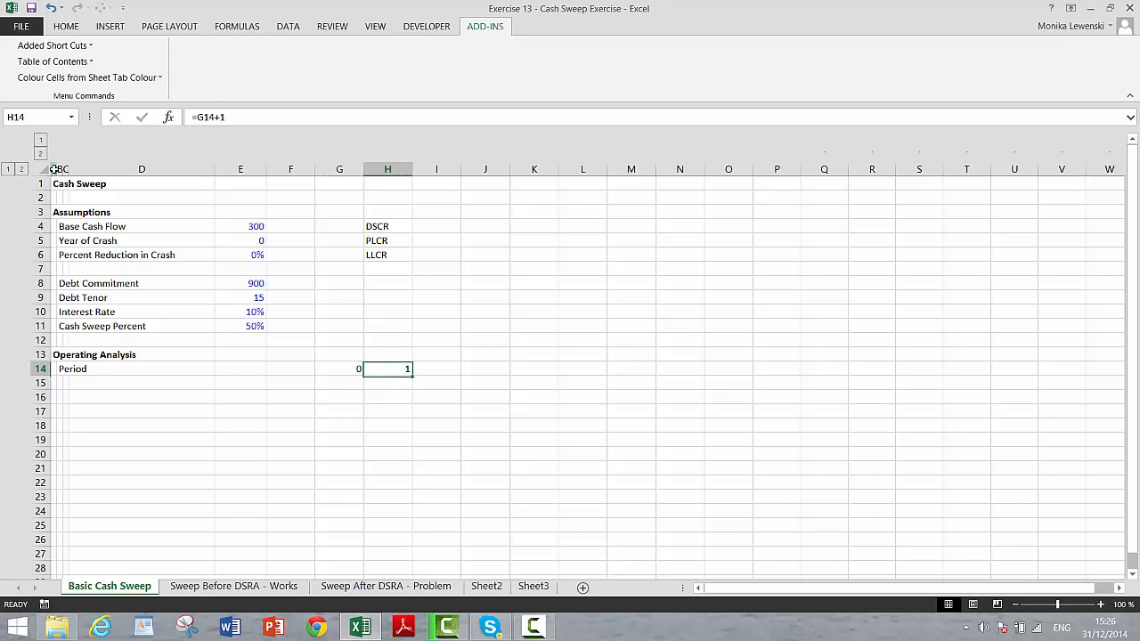
# Fill the period formula from H14 across the row to column V.
pyautogui.press('Up')
pyautogui.hotkey('shift', 'Right')
pyautogui.hotkey('shift', 'Right')
pyautogui.hotkey('shift', 'Right')
pyautogui.hotkey('shift', 'Right')
pyautogui.hotkey('shift', 'Right')
pyautogui.hotkey('shift', 'Right')
pyautogui.hotkey('shift', 'Right')
pyautogui.hotkey('shift', 'Right')
pyautogui.hotkey('shift', 'Right')
pyautogui.hotkey('shift', 'Right')
pyautogui.hotkey('shift', 'Right')
pyautogui.hotkey('shift', 'Right')
pyautogui.hotkey('shift', 'Right')
pyautogui.hotkey('shift', 'Right')
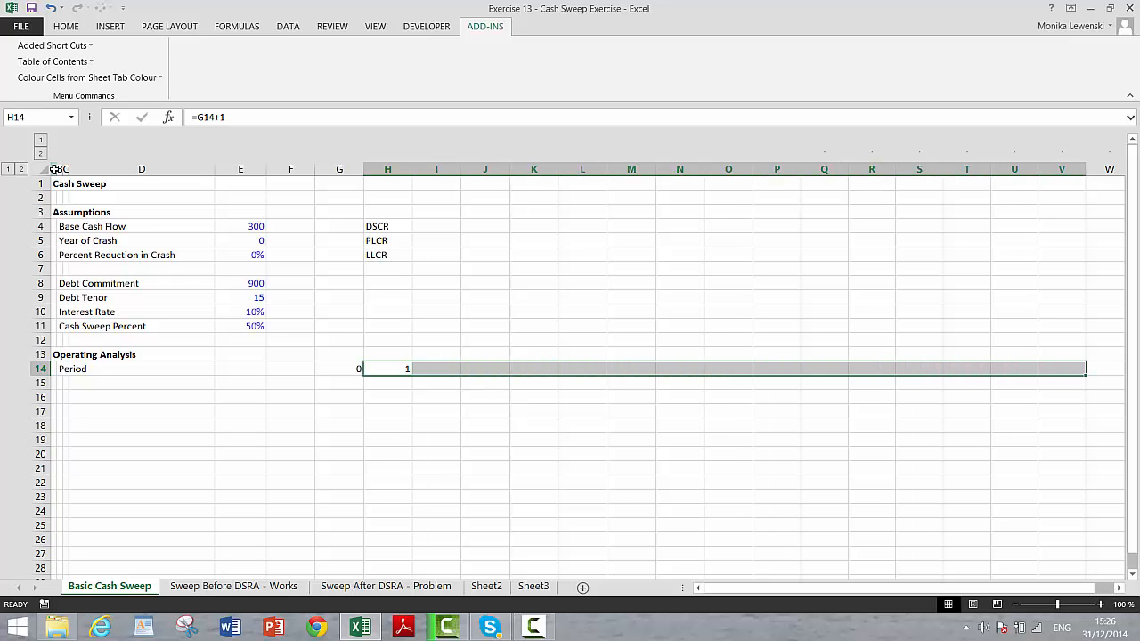
pyautogui.hotkey('ctrl', 'r')
# Enter the row label Post Crash Switch in cell B15, under Period.
pyautogui.press('Down')
pyautogui.press('Left')
pyautogui.press('Left')
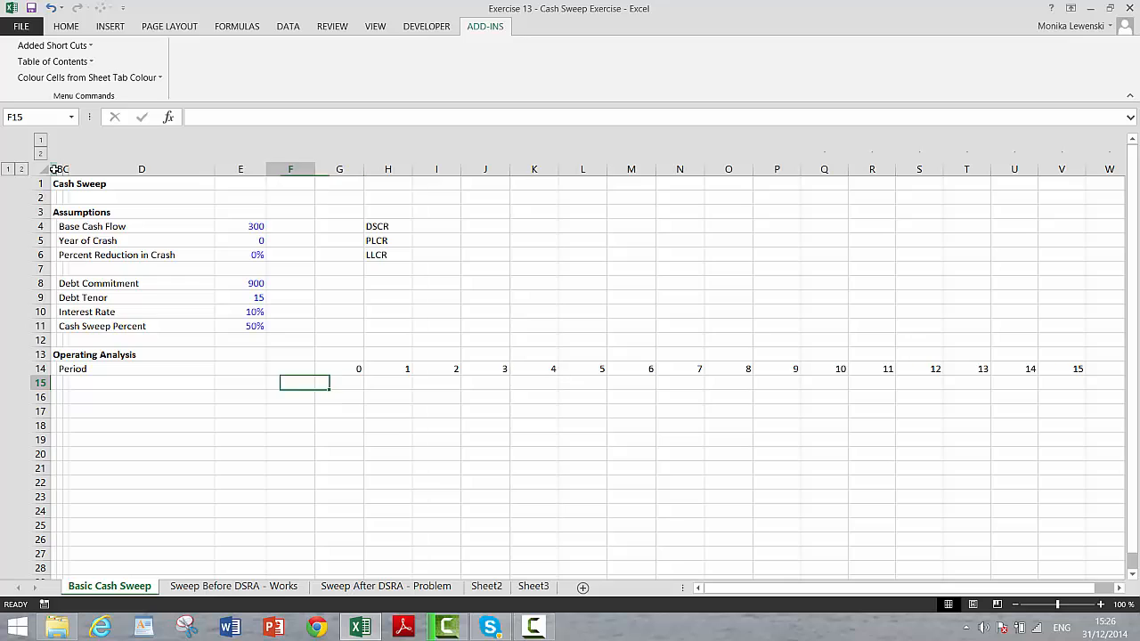
pyautogui.press('Left')
pyautogui.press('Left')
pyautogui.press('Left')
pyautogui.press('Left')
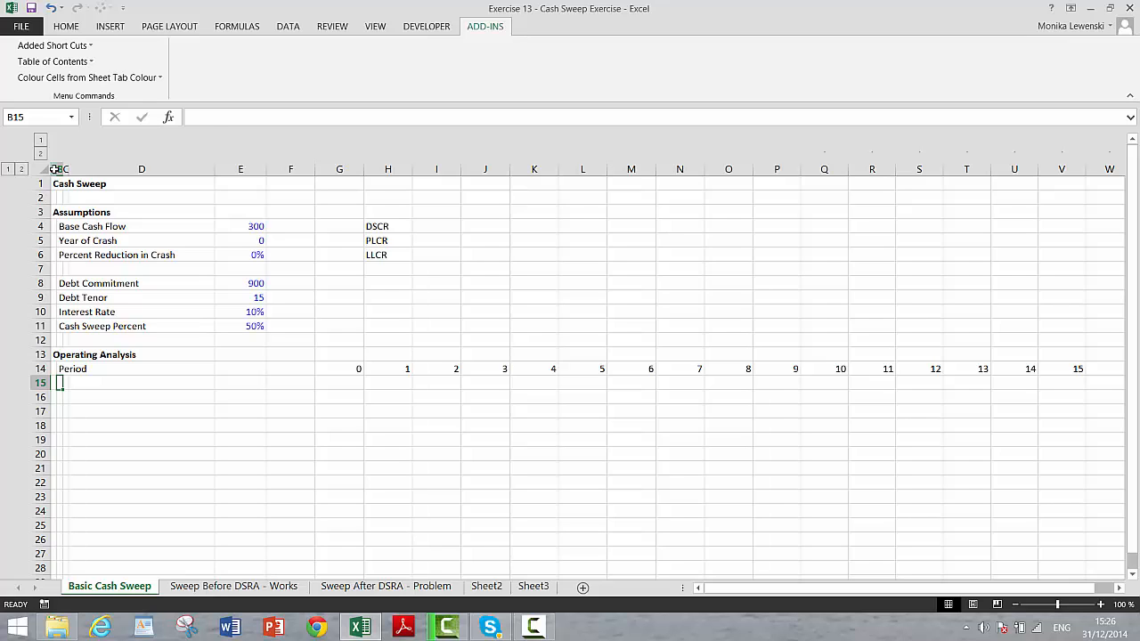
pyautogui.write('Pos')
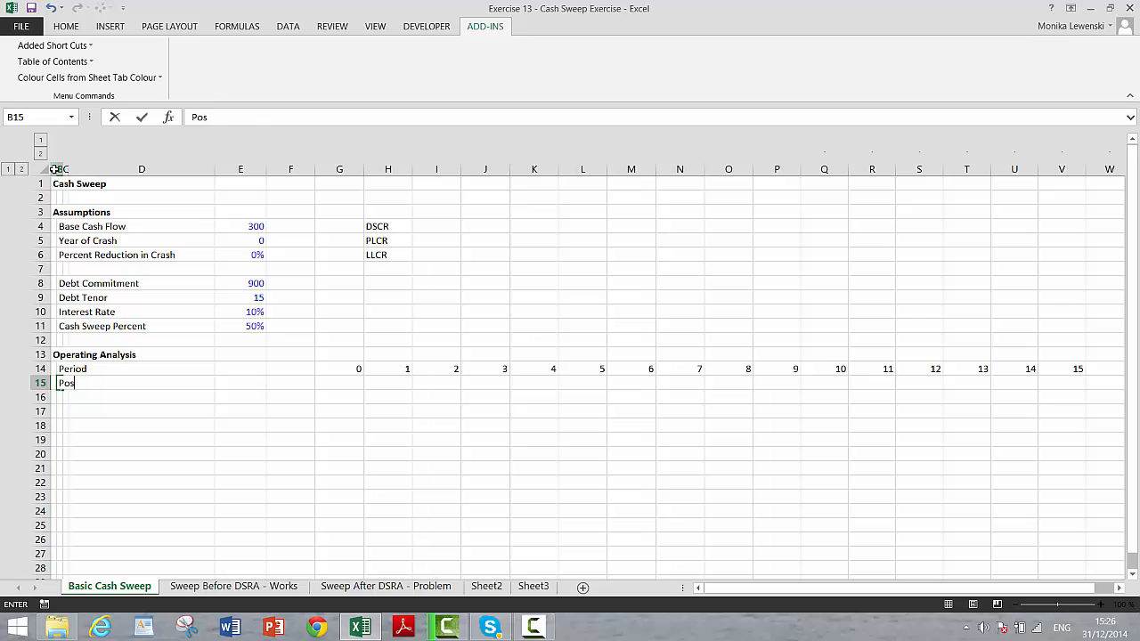
pyautogui.write('t Crash Switch')
pyautogui.press('Return')
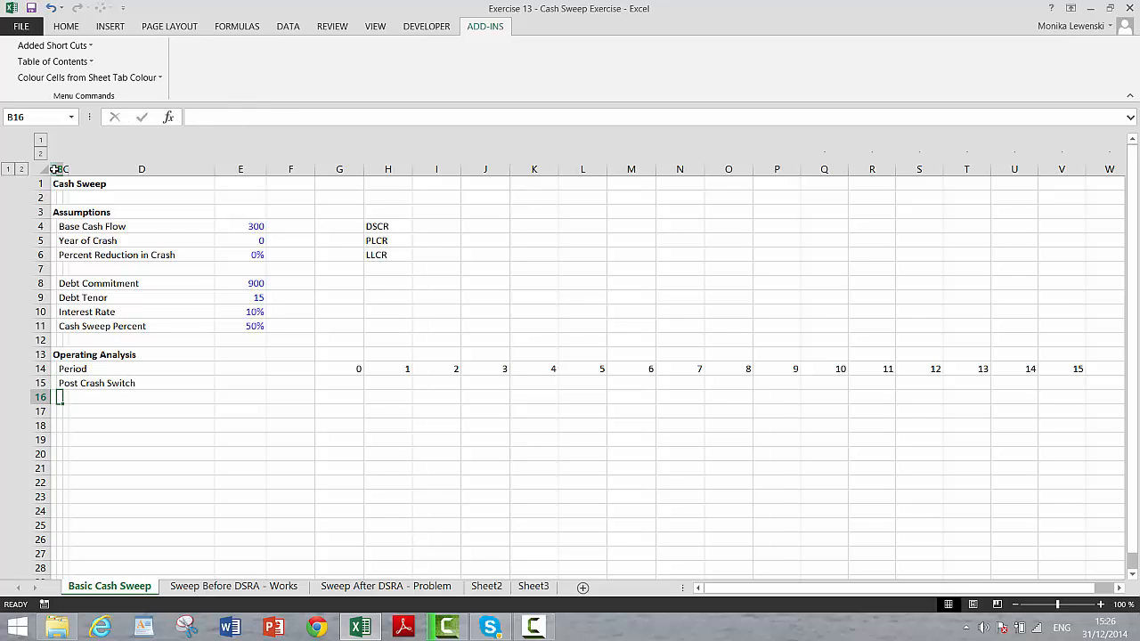
# Link cell E15 of the Post Crash Switch row to the Year of Crash assumption with =E5.
pyautogui.press('Up')
pyautogui.press('Right')
pyautogui.press('Right')
pyautogui.press('Right')
pyautogui.write('=')
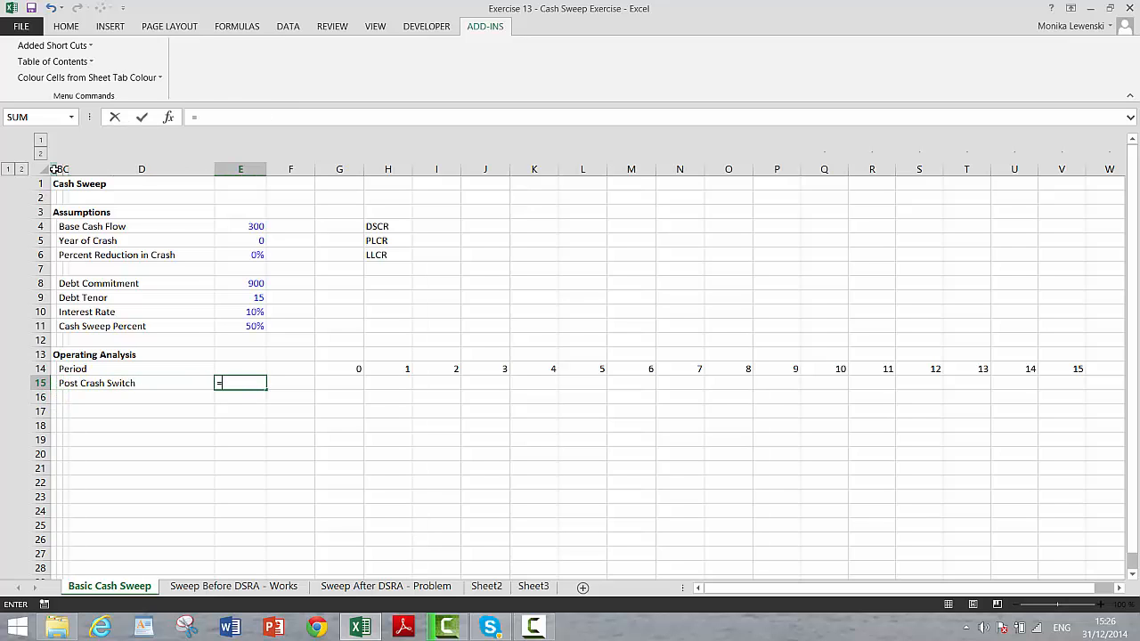
pyautogui.press('Up')
pyautogui.press('Up')
pyautogui.press('Up')
pyautogui.press('Up')
pyautogui.press('Up')
pyautogui.press('Up')
pyautogui.press('Up')
pyautogui.press('Up')
pyautogui.press('Up')
pyautogui.press('Up')
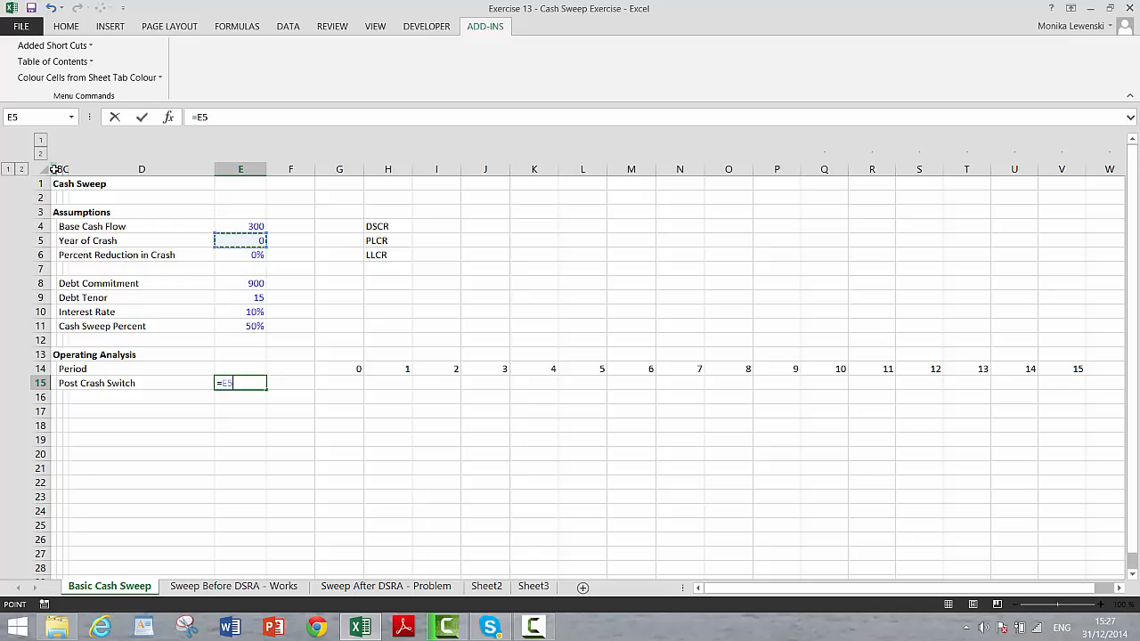
pyautogui.press('Return')
# Set the Year of Crash assumption in cell E5 to 20.
pyautogui.press('Up')
pyautogui.press('Up')
pyautogui.press('Up')
pyautogui.press('Up')
pyautogui.press('Up')
pyautogui.press('Up')
pyautogui.press('Up')
pyautogui.press('Up')
pyautogui.press('Up')
pyautogui.press('Up')
pyautogui.press('Up')
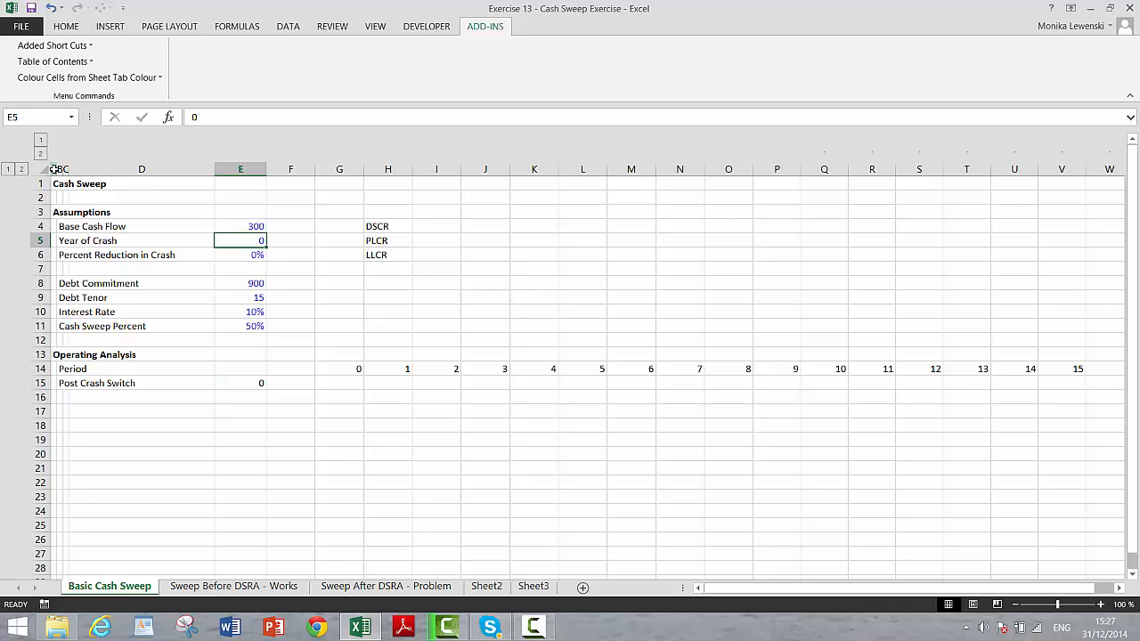
pyautogui.write('20')
pyautogui.press('Return')
# Enter the switch formula =H14>=$E$15 in cell H15 and fill it across the row to column V.
pyautogui.press('Down')
pyautogui.press('Down')
pyautogui.press('Down')
pyautogui.press('Down')
pyautogui.press('Down')
pyautogui.press('Down')
pyautogui.press('Down')
pyautogui.press('Down')
pyautogui.press('Down')
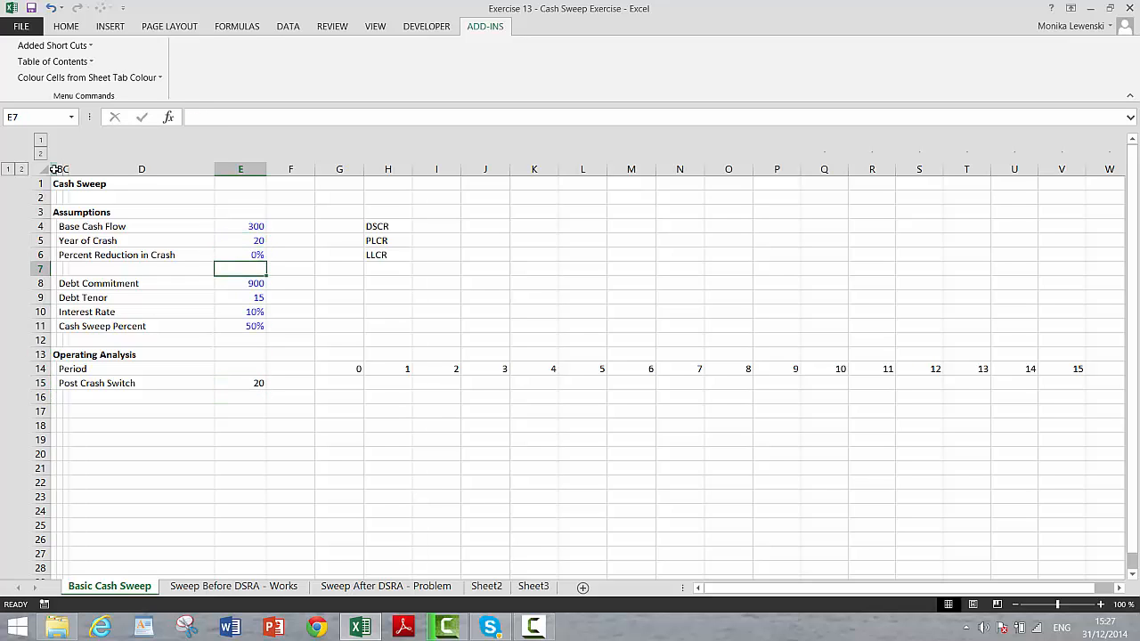
pyautogui.press('Right')
pyautogui.press('Right')
pyautogui.press('Right')
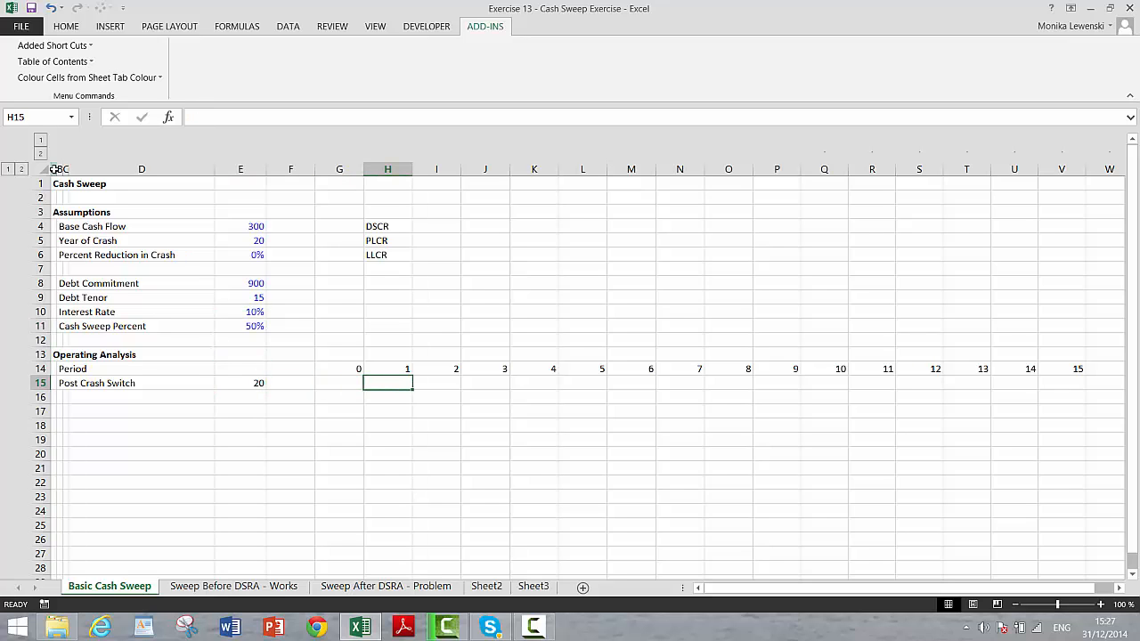
pyautogui.write('=')
pyautogui.press('Up')
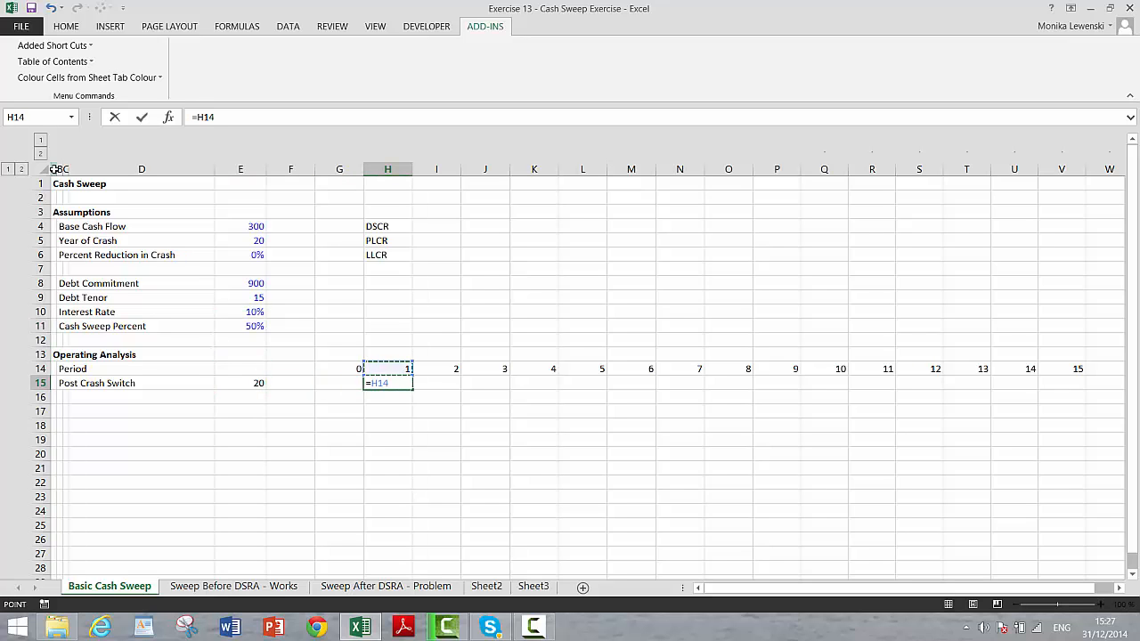
pyautogui.write('>=')
pyautogui.press('Left')
pyautogui.press('Left')
pyautogui.press('Left')
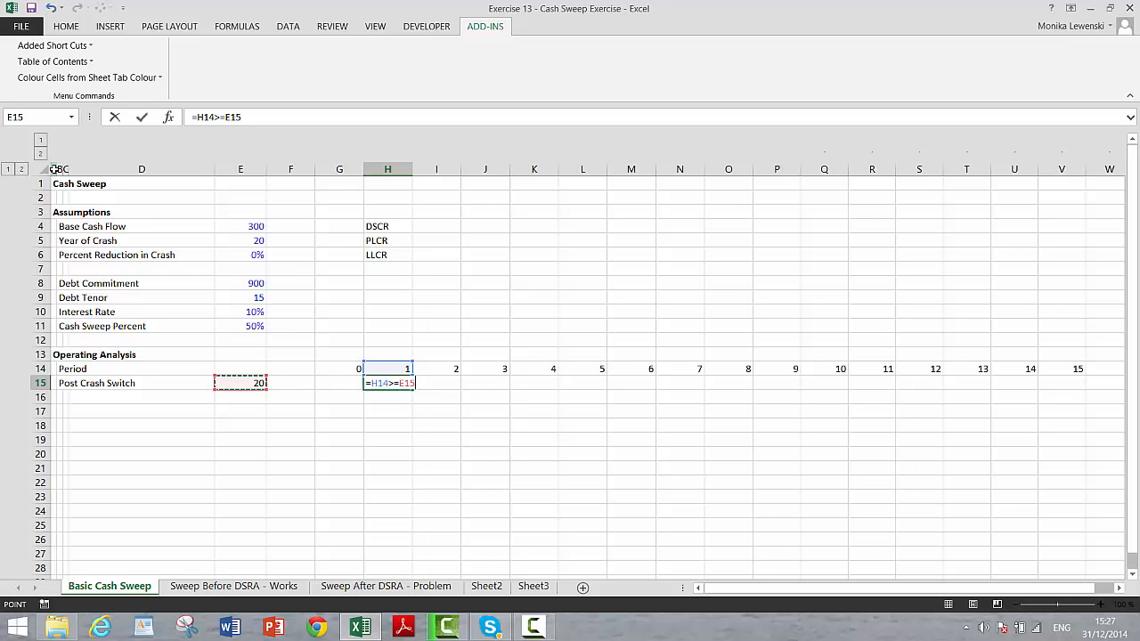
pyautogui.press('F4')
pyautogui.press('Return')
pyautogui.press('Up')
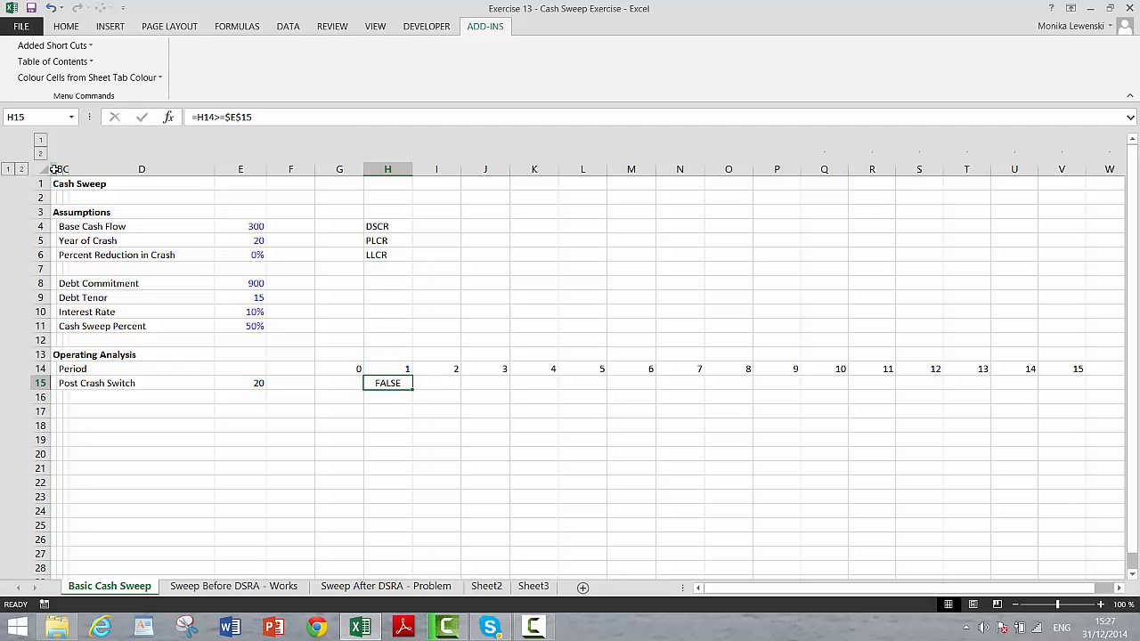
pyautogui.hotkey('ctrl', 'shift', 'r')
pyautogui.press('Down')
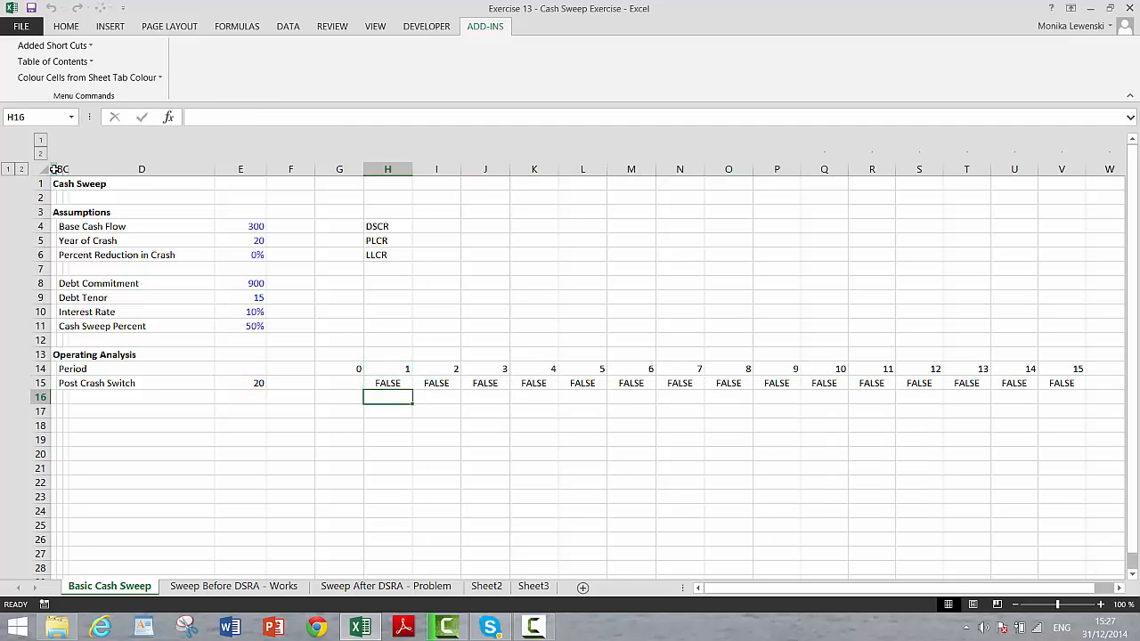
# Set the Year of Crash in E5 to 5 to test the switch row, and restore it to 20.
pyautogui.press('Up')
pyautogui.press('Left')
pyautogui.press('Up')
pyautogui.press('Up')
pyautogui.press('Up')
pyautogui.press('Up')
pyautogui.press('Up')
pyautogui.press('Up')
pyautogui.press('Up')
pyautogui.press('Up')
pyautogui.press('Up')
pyautogui.press('Left')
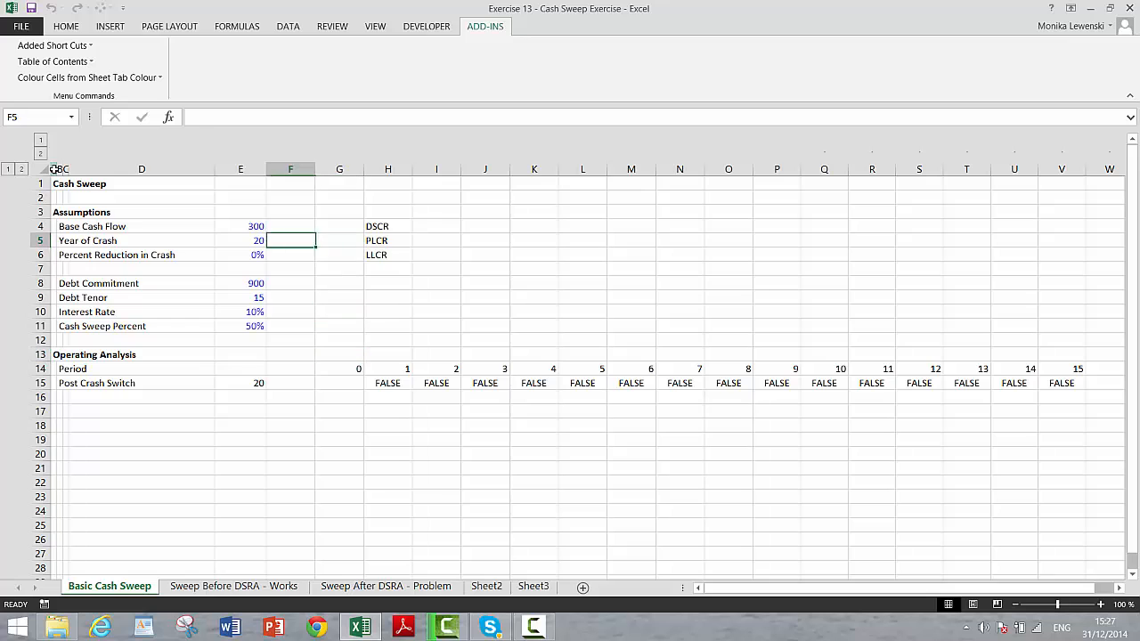
pyautogui.press('Left')
pyautogui.write('5')
pyautogui.press('Return')
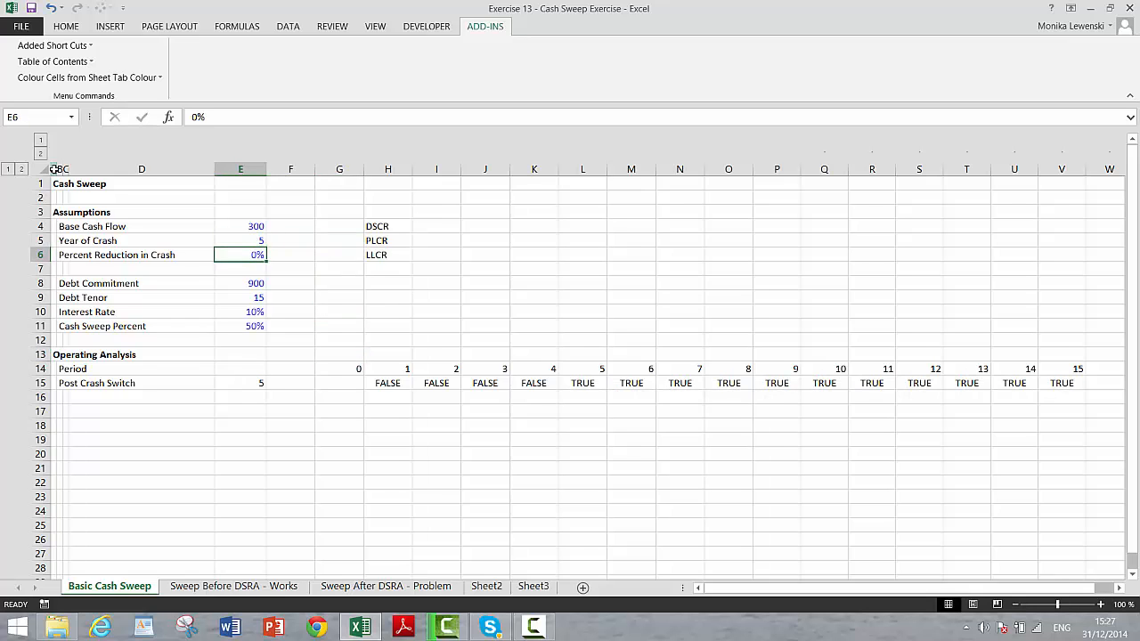
pyautogui.press('Up')
pyautogui.write('20')
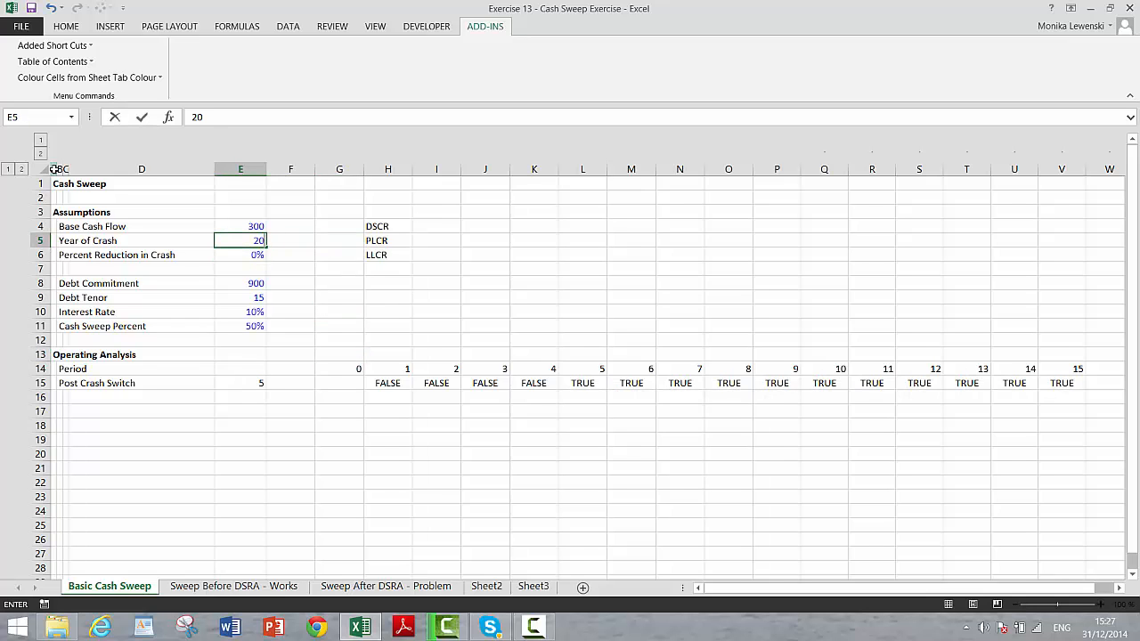
pyautogui.press('Return')
# Enter the row label Cash Flow in cell B16, under Post Crash Switch.
pyautogui.press('Return')
pyautogui.press('Down')
pyautogui.press('Down')
pyautogui.press('Down')
pyautogui.press('Down')
pyautogui.press('Down')
pyautogui.press('Down')
pyautogui.press('Down')
pyautogui.press('Down')
pyautogui.press('Down')
pyautogui.press('Left')
pyautogui.press('Left')
pyautogui.press('Left')
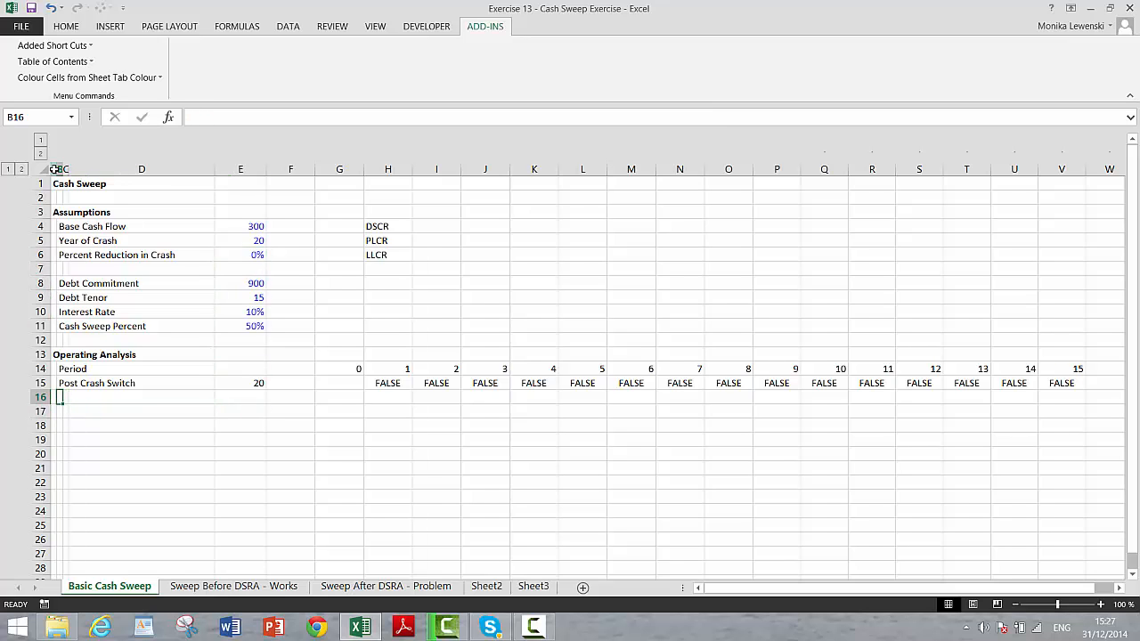
pyautogui.write('Cash')
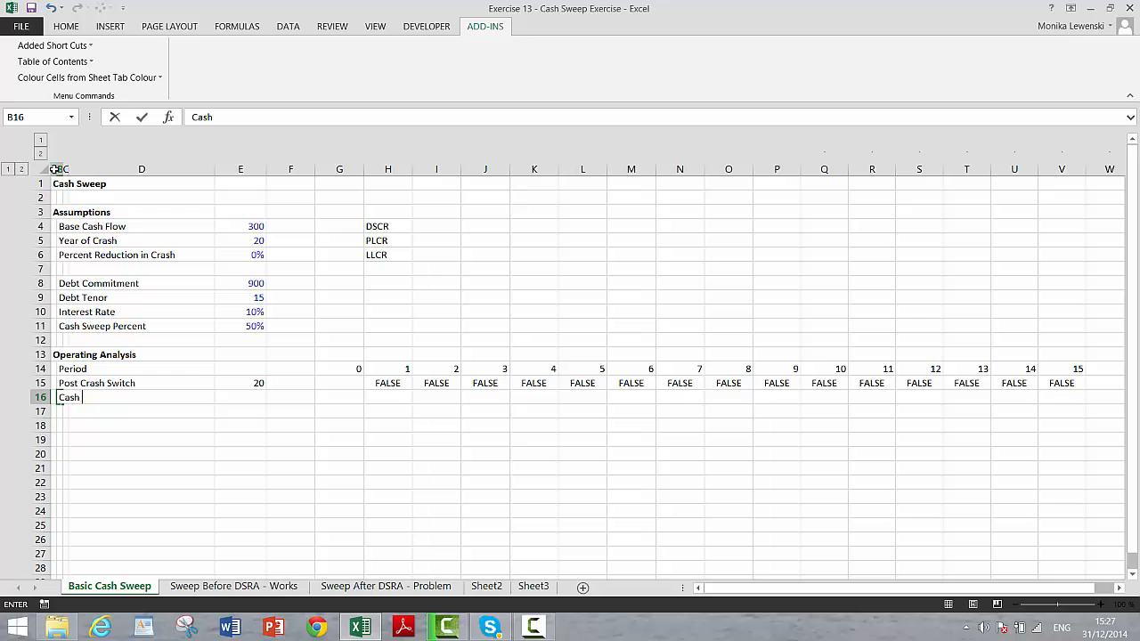
pyautogui.write(' Flow')
pyautogui.press('Return')
# Link cell E16 of the Cash Flow row to the Base Cash Flow assumption with =E4.
pyautogui.press('Up')
pyautogui.press('Right')
pyautogui.press('Right')
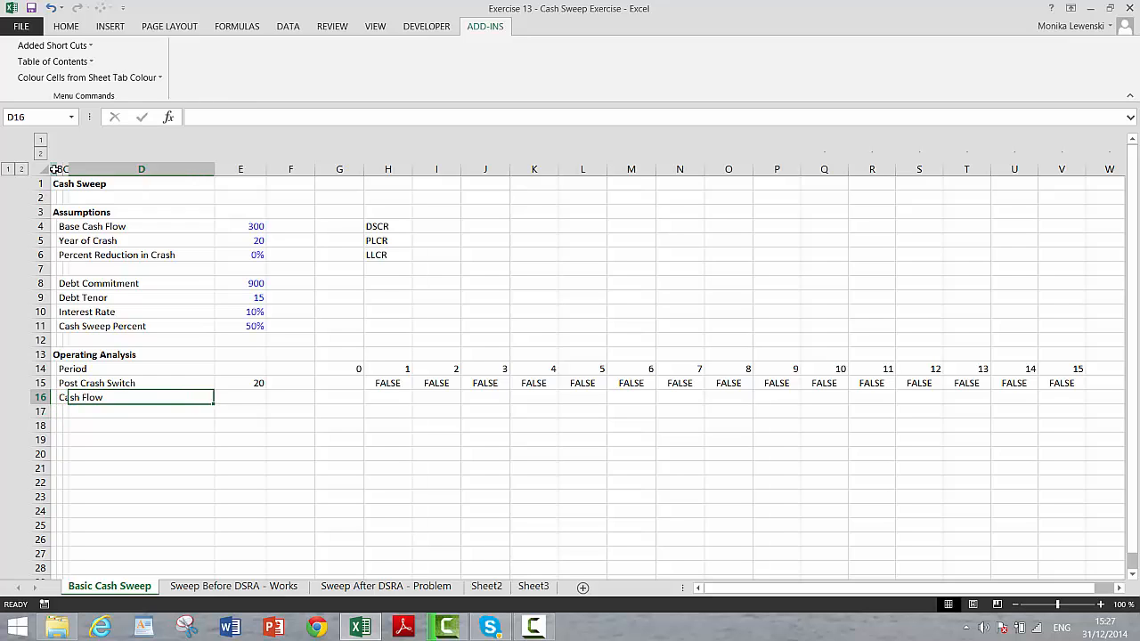
pyautogui.press('Right')
pyautogui.write('=')
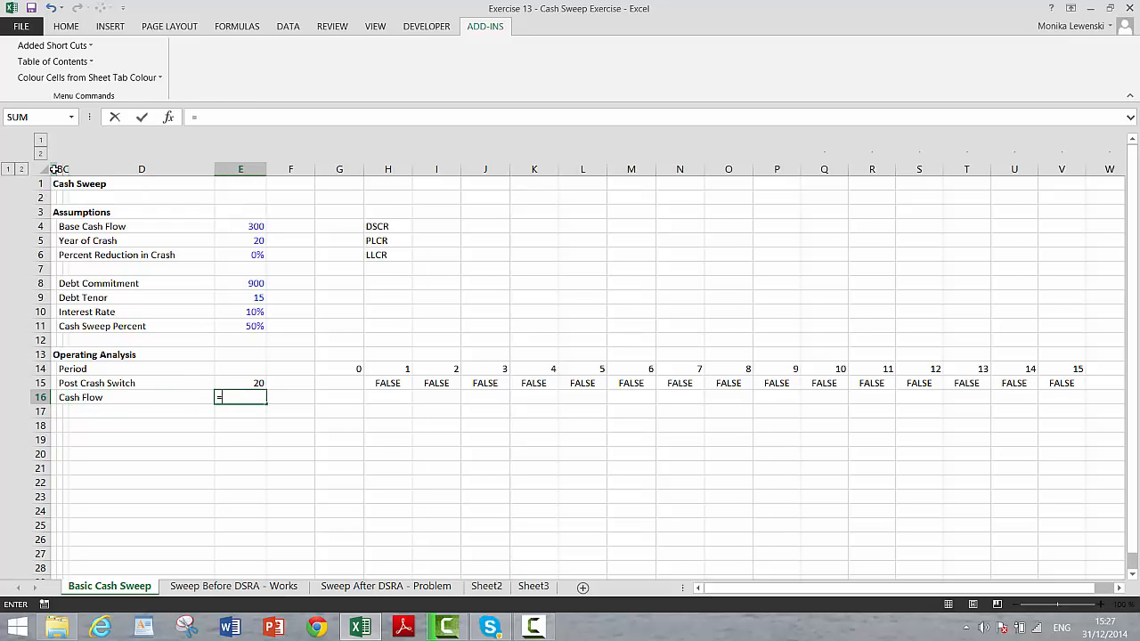
pyautogui.press('Up')
pyautogui.press('Up')
pyautogui.press('Up')
pyautogui.press('Up')
pyautogui.press('Up')
pyautogui.press('Up')
pyautogui.press('Up')
pyautogui.press('Up')
pyautogui.press('Up')
pyautogui.press('Up')
pyautogui.press('Up')
pyautogui.press('Up')
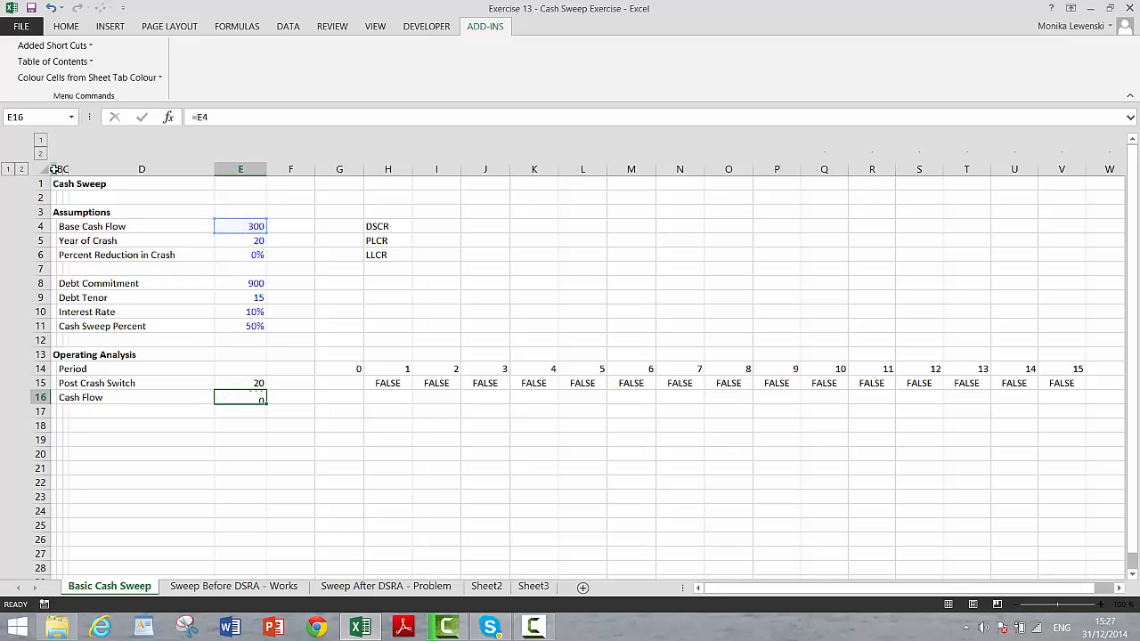
# Link cell F16 of the Cash Flow row to the Percent Reduction in Crash assumption with =E6.
pyautogui.press('Return')
pyautogui.press('Up')
pyautogui.press('Right')
pyautogui.write('=')
pyautogui.press('Up')
pyautogui.press('Up')
pyautogui.press('Up')
pyautogui.press('Up')
pyautogui.press('Up')
pyautogui.press('Up')
pyautogui.press('Up')
pyautogui.press('Up')
pyautogui.press('Up')
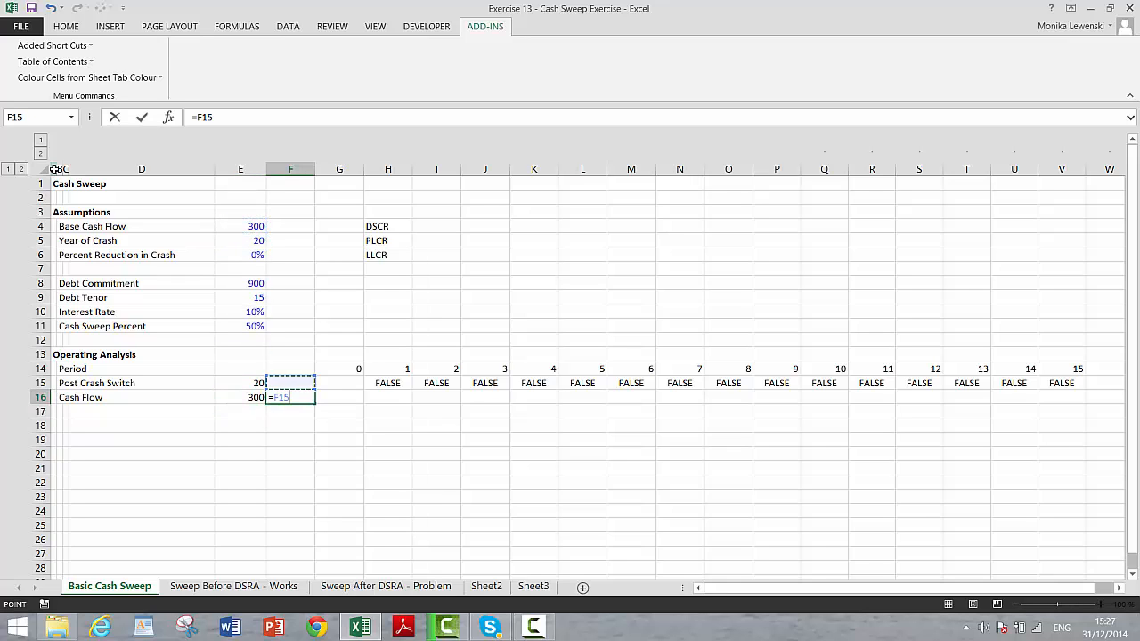
pyautogui.press('Left')
pyautogui.press('Up')
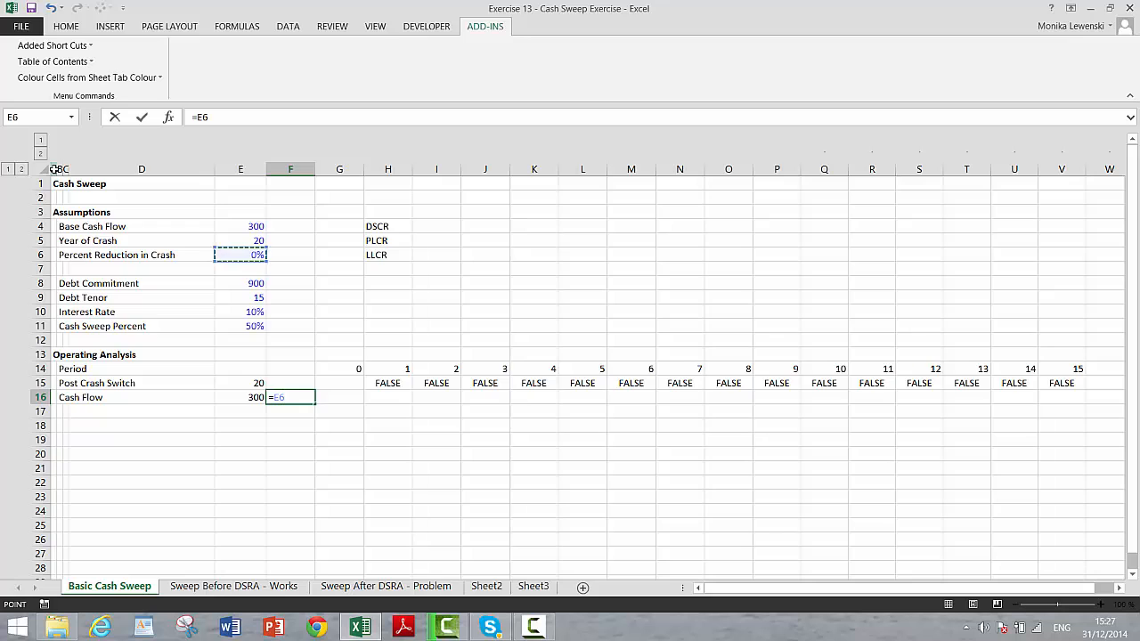
pyautogui.press('Return')
# Enter the period 1 Cash Flow formula =$E$16*(1-$F$16*H15) in cell H16.
pyautogui.press('Up')
pyautogui.press('Right')
pyautogui.press('Right')
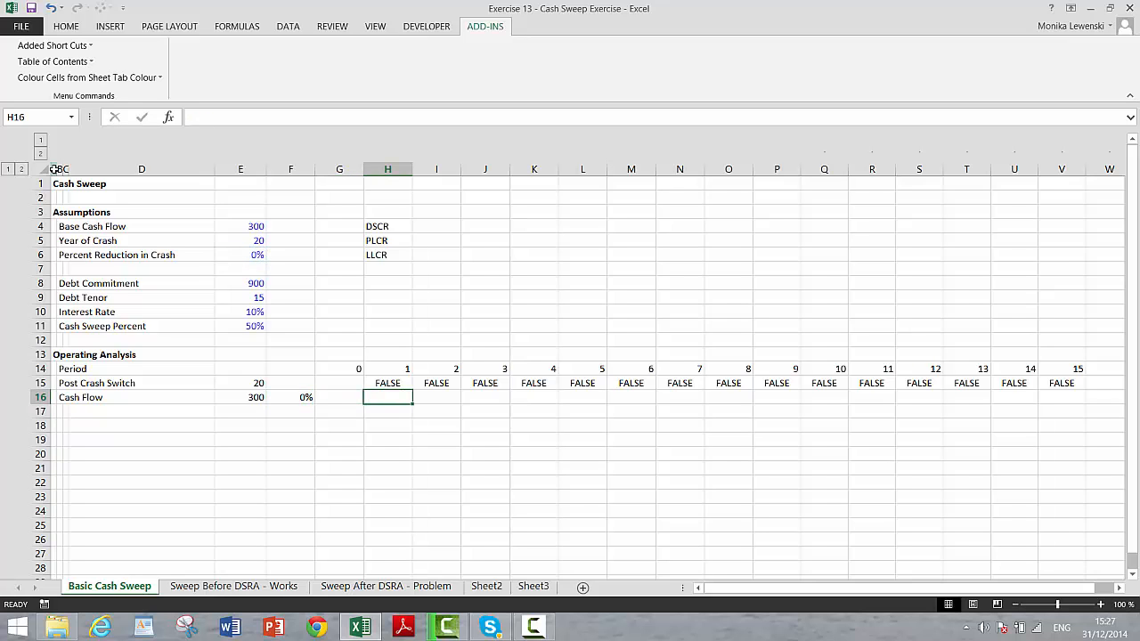
pyautogui.write('=')
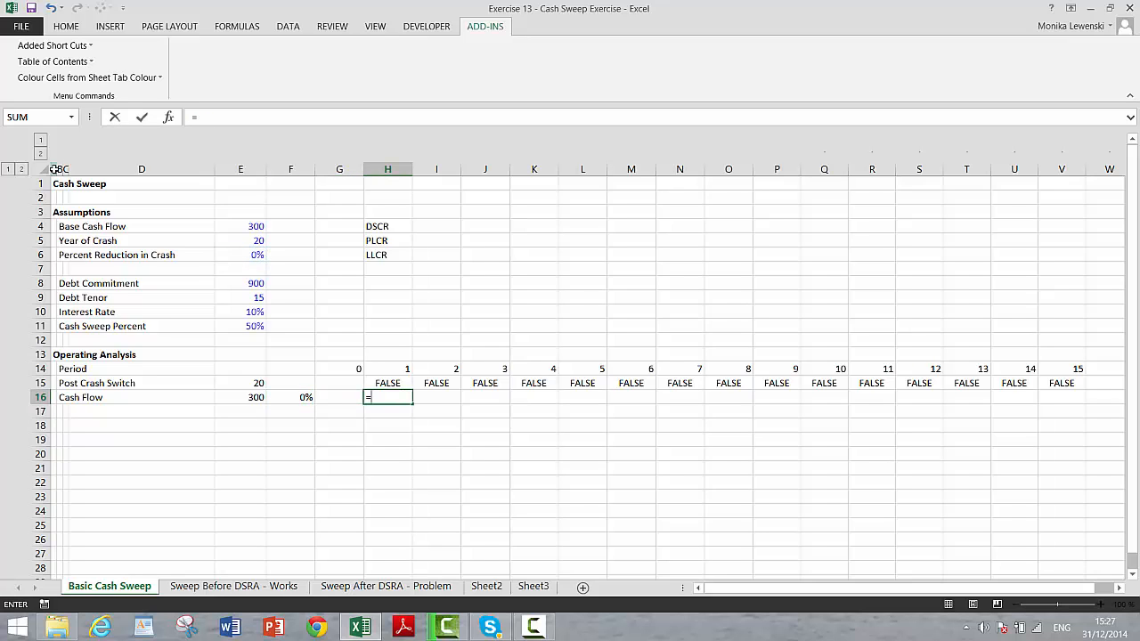
pyautogui.press('Left')
pyautogui.press('Left')
pyautogui.press('Left')
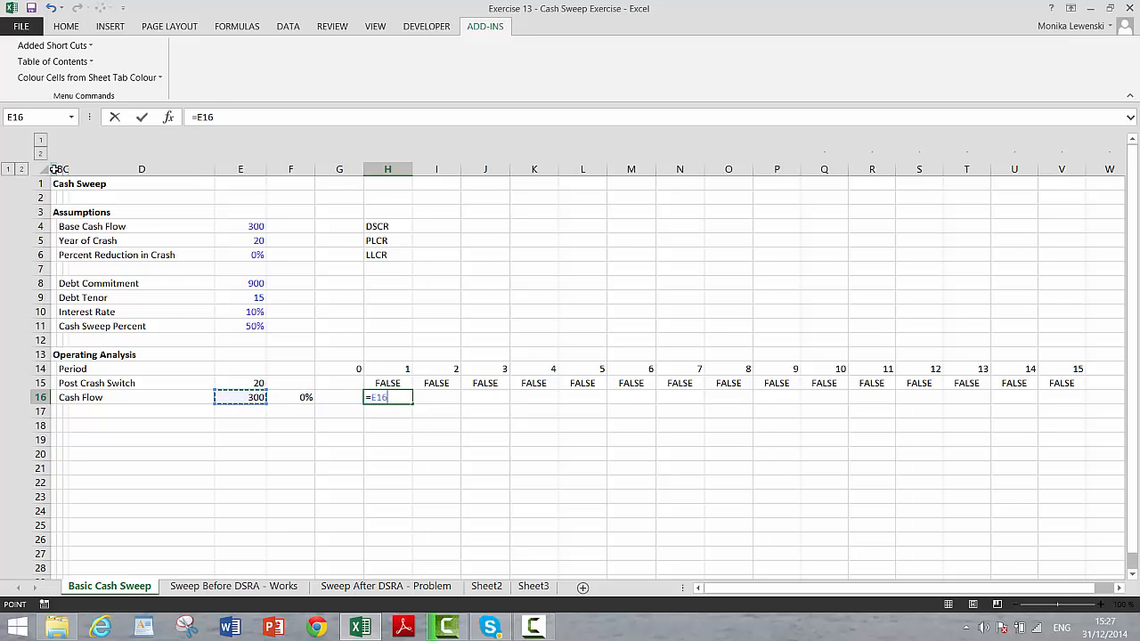
pyautogui.press('F4')
pyautogui.write('*(1-')
pyautogui.press('Left')
pyautogui.press('Left')
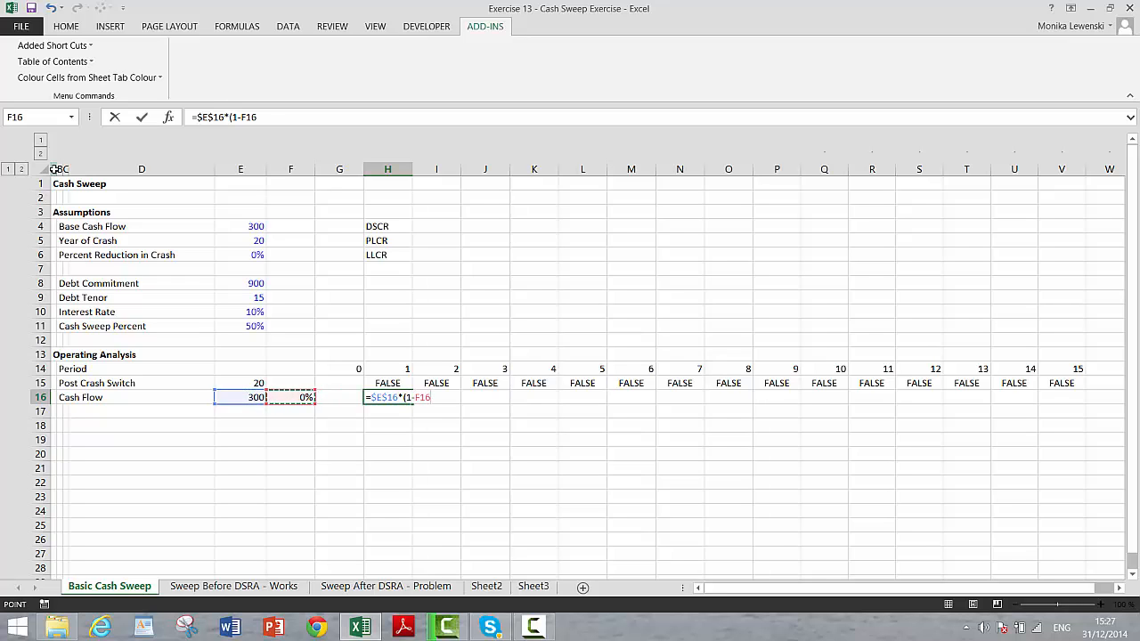
pyautogui.press('F4')
pyautogui.write('*')
pyautogui.press('Up')
pyautogui.write(')')
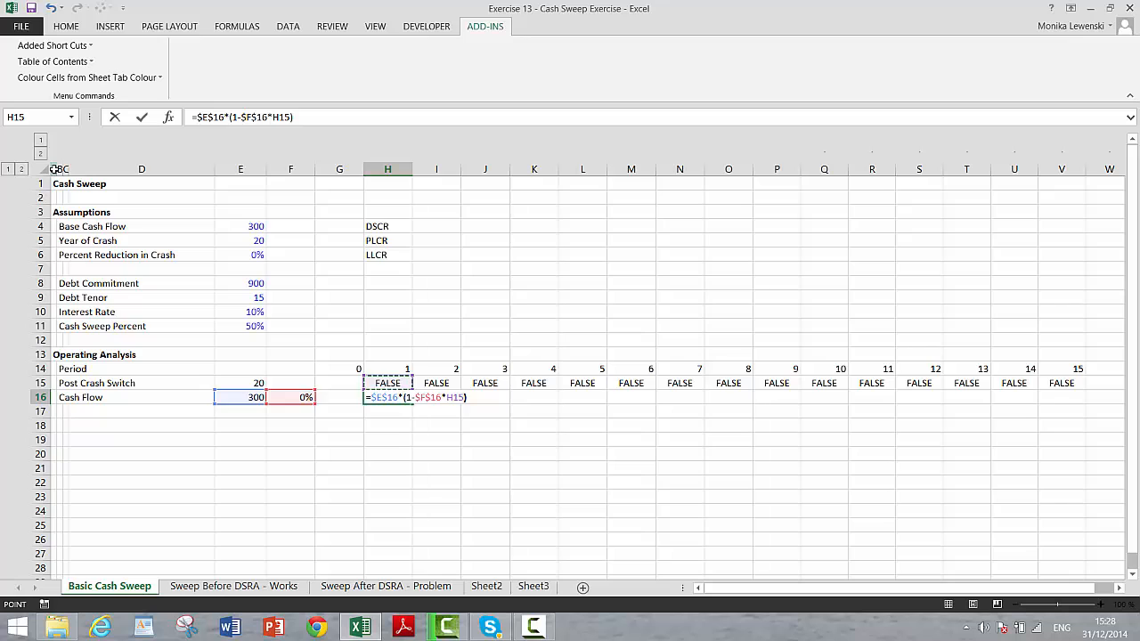
pyautogui.press('Return')
pyautogui.press('Up')
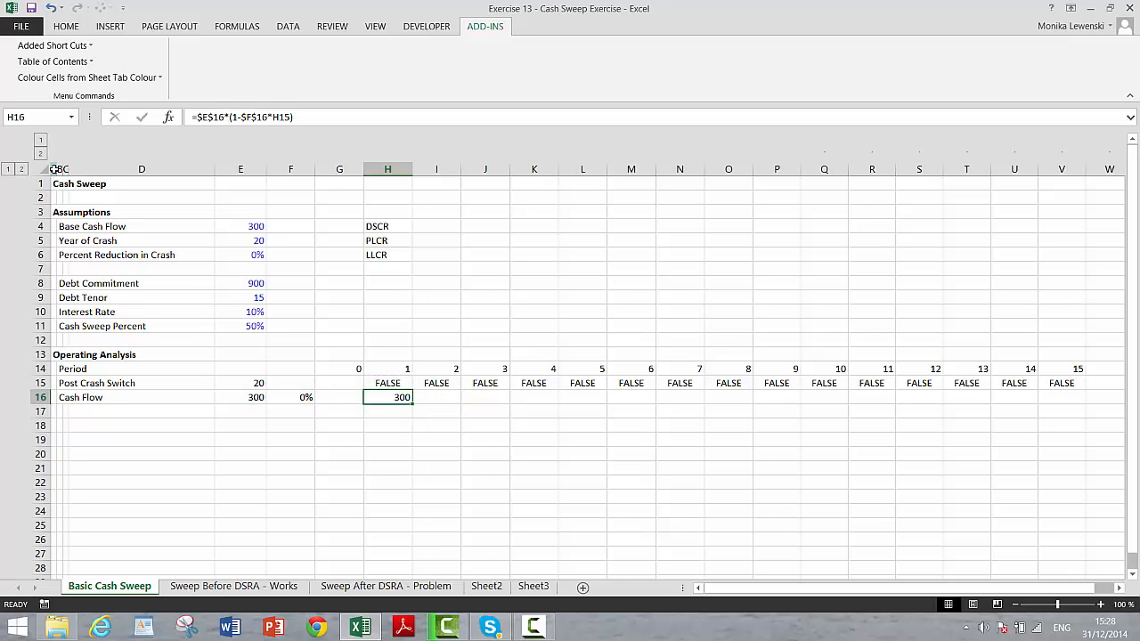
# Set the Year of Crash in E5 to 5, try 20% as the Percent Reduction in Crash in E6, and replace it with 50%.
pyautogui.click(249, 240)
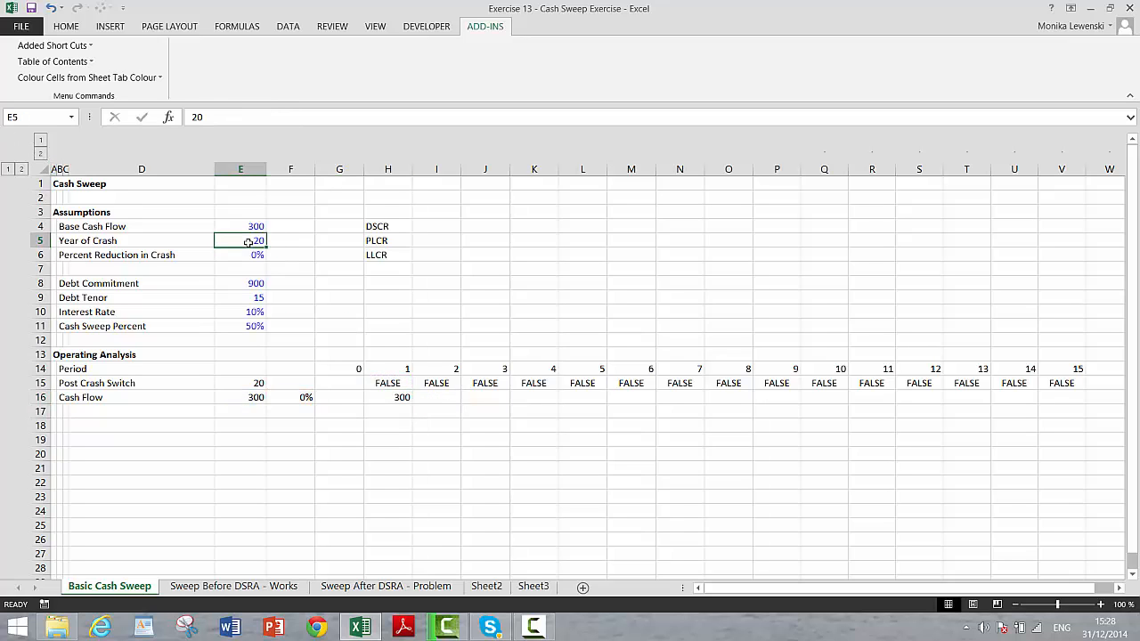
pyautogui.write('5')
pyautogui.press('Return')
pyautogui.write('2')
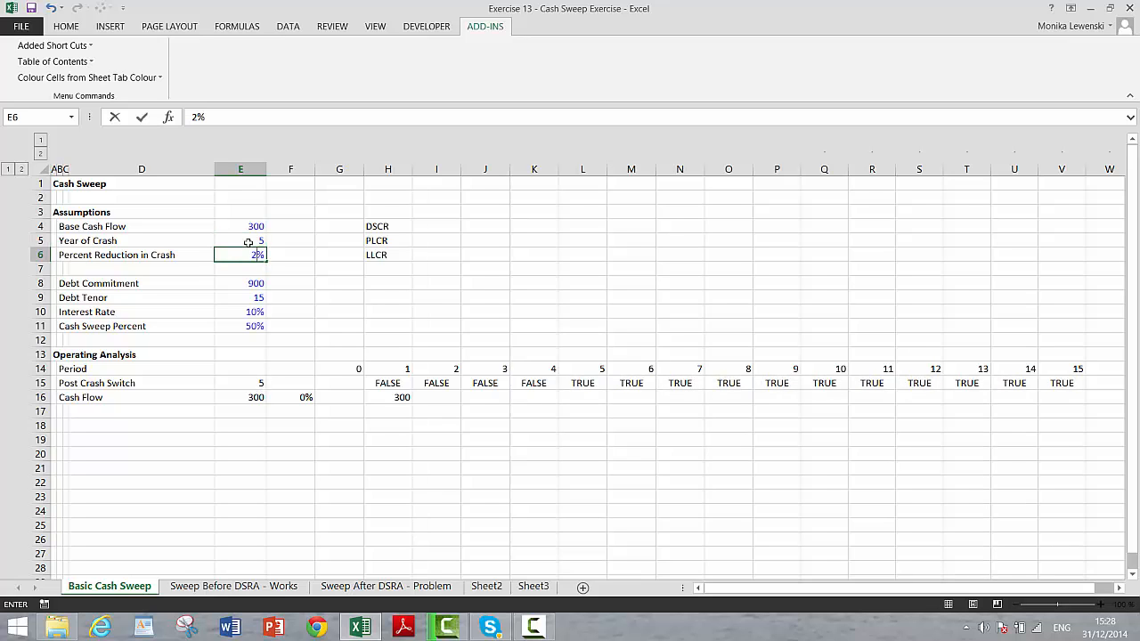
pyautogui.write('0')
pyautogui.press('Return')
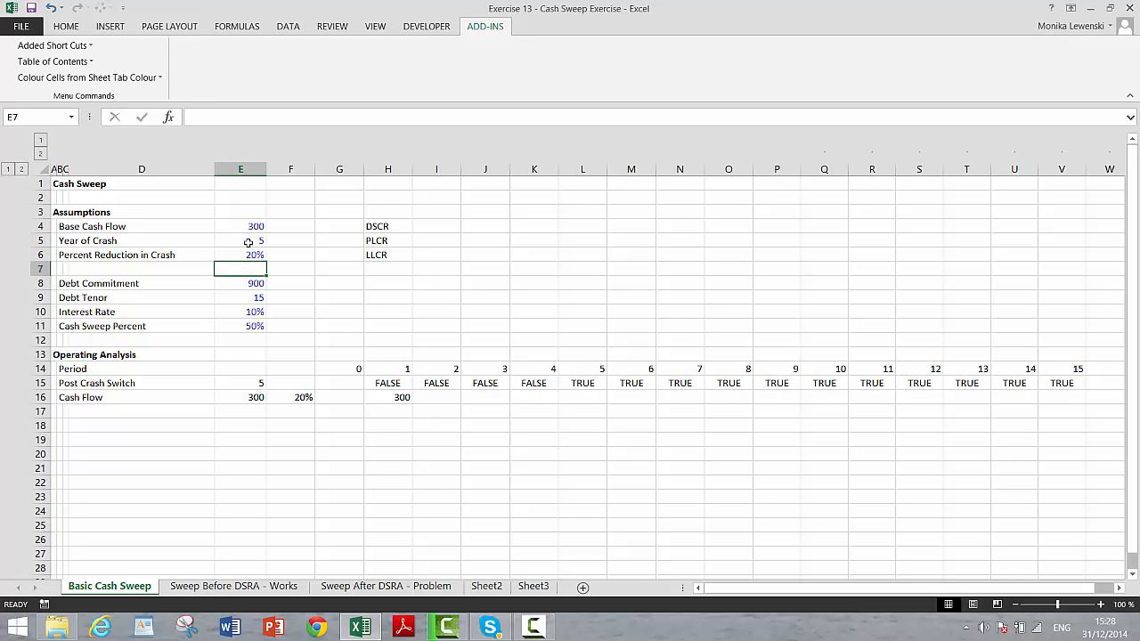
pyautogui.press('Up')
pyautogui.write('50')
pyautogui.press('Return')
# Fill the Cash Flow formula from H16 across the row to column V and check the period 5 formula in L16.
pyautogui.click(383, 398)
pyautogui.hotkey('ctrl', 'shift', 'r')
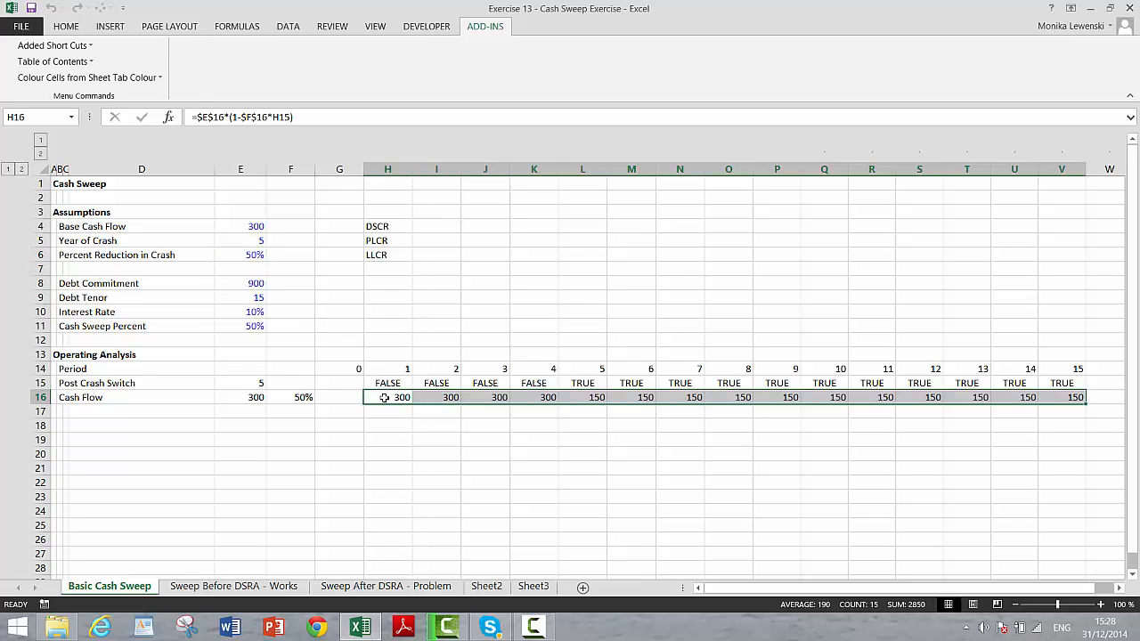
pyautogui.press('Right')
pyautogui.press('Right')
pyautogui.press('Right')
pyautogui.press('Right')
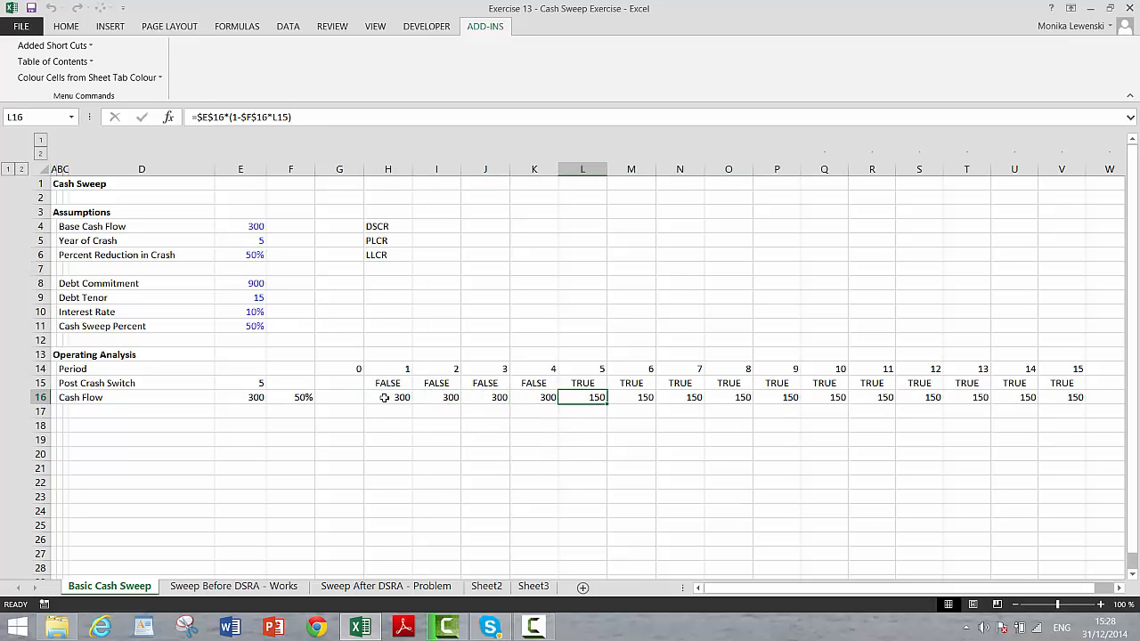
# Set the Percent Reduction in Crash assumption in E6 back to 0%.
pyautogui.press('Left')
pyautogui.hotkey('ctrl', 'Left')
pyautogui.hotkey('ctrl', 'Left')
pyautogui.hotkey('ctrl', 'Left')
pyautogui.hotkey('ctrl', 'Left')
pyautogui.hotkey('ctrl', 'Left')
pyautogui.press('Up')
pyautogui.press('Up')
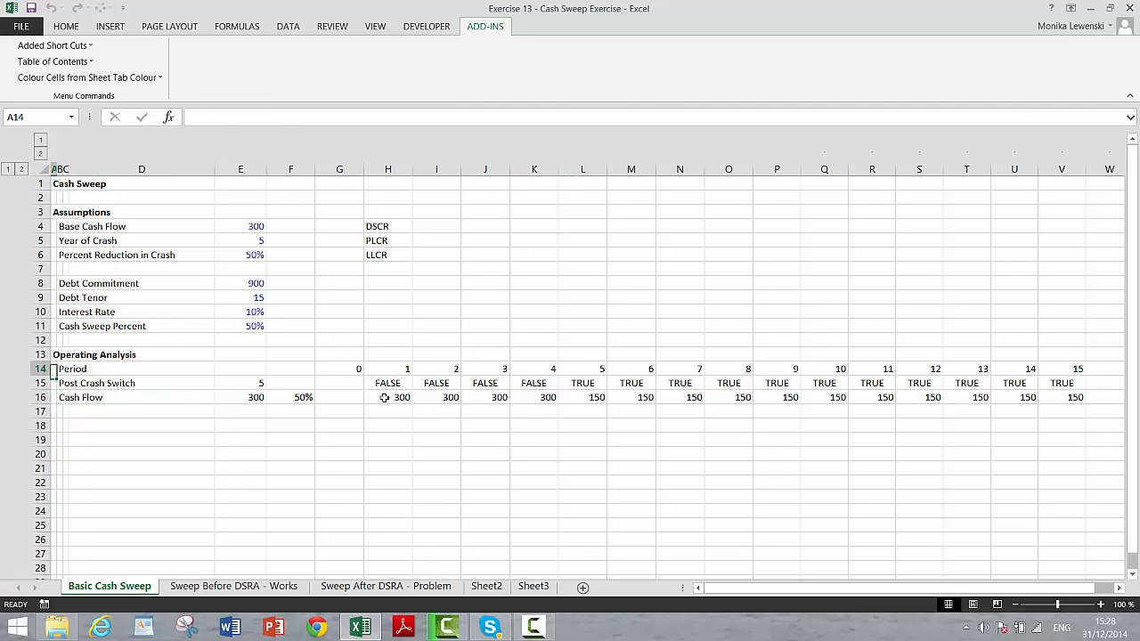
pyautogui.click(250, 263)
pyautogui.write('0')
pyautogui.press('Return')
pyautogui.press('Return')
pyautogui.press('Return')
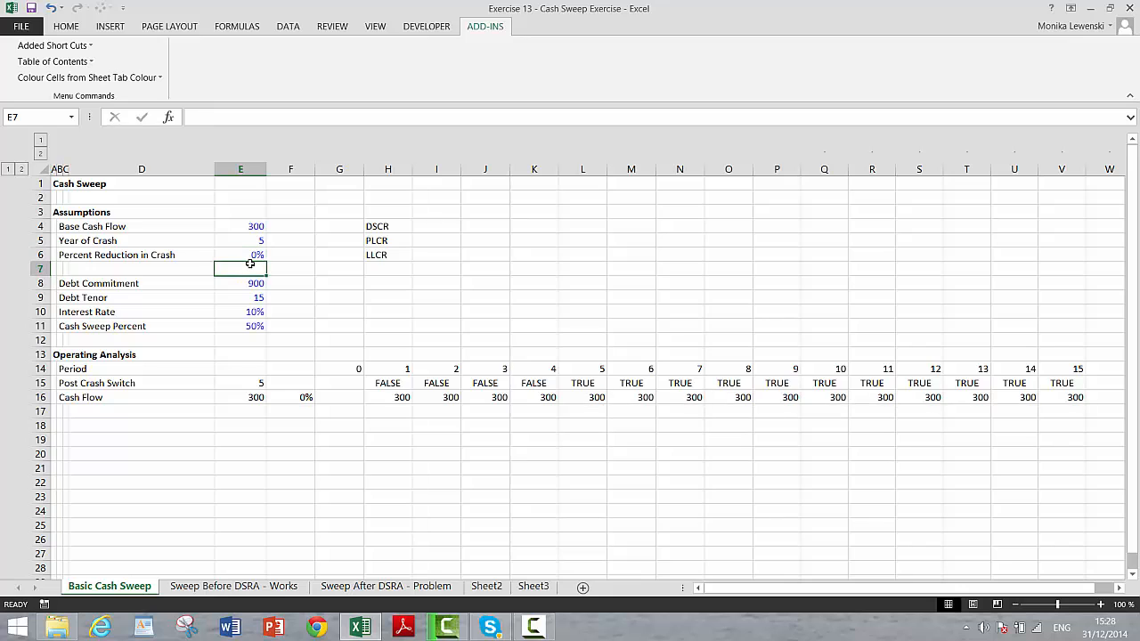
# Enter the section heading Debt Schedule in cell A18, one blank row below the operating analysis.
pyautogui.press('Down')
pyautogui.press('Down')
pyautogui.press('Down')
pyautogui.press('Down')
pyautogui.press('Down')
pyautogui.press('Down')
pyautogui.press('Down')
pyautogui.press('Down')
pyautogui.press('Left')
pyautogui.press('Left')
pyautogui.press('Left')
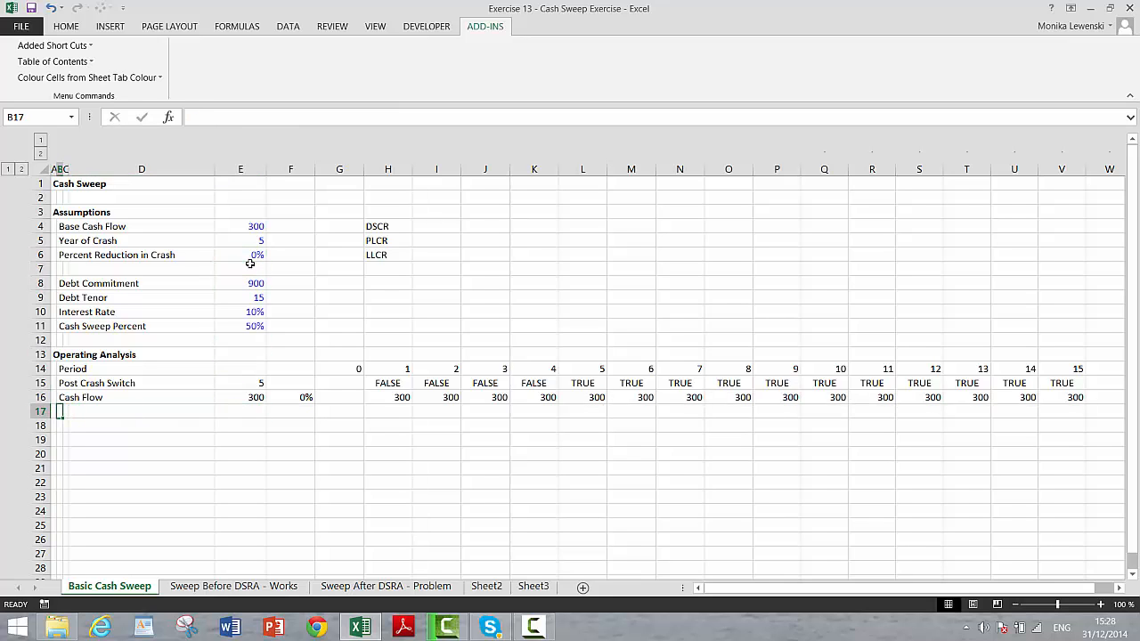
pyautogui.press('Down')
pyautogui.press('Left')
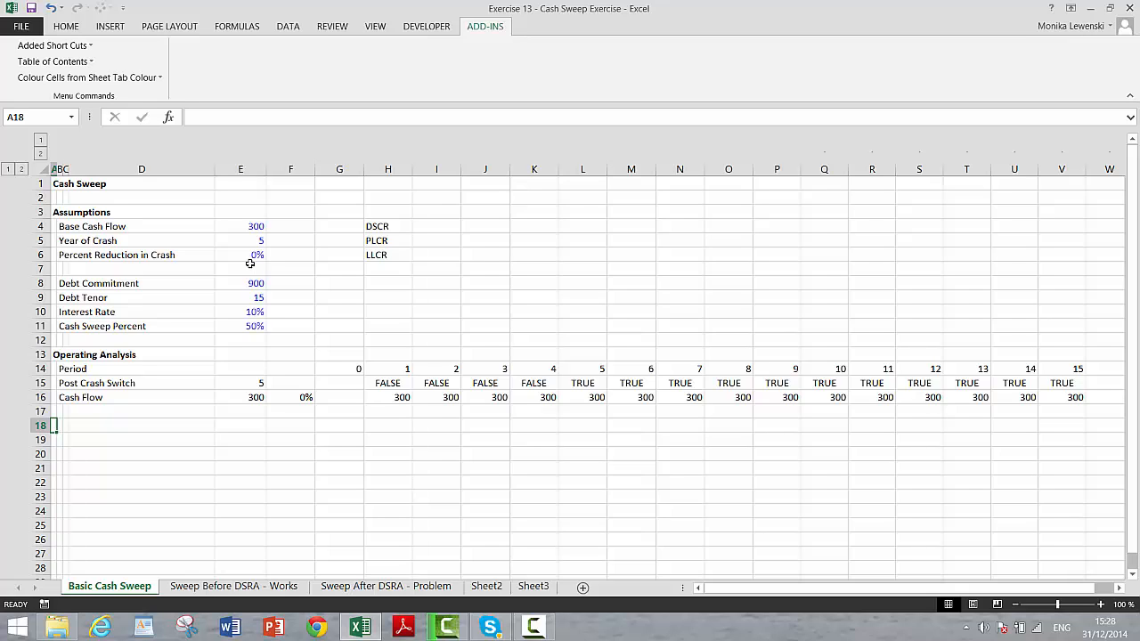
pyautogui.write('Debt')
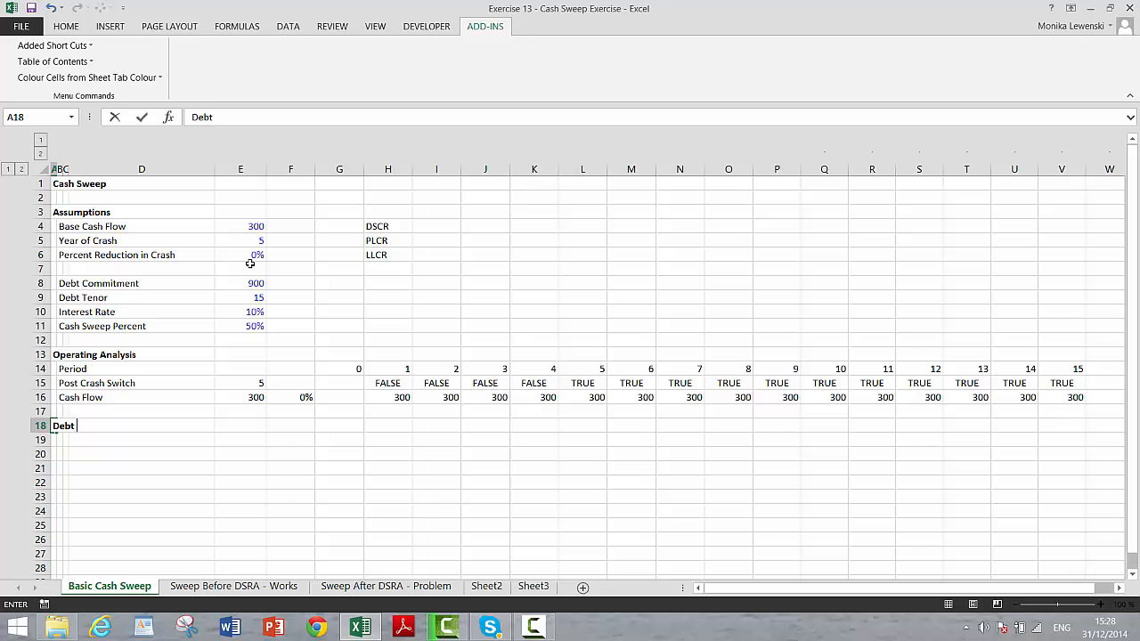
pyautogui.write(' Schedule')
pyautogui.press('Return')
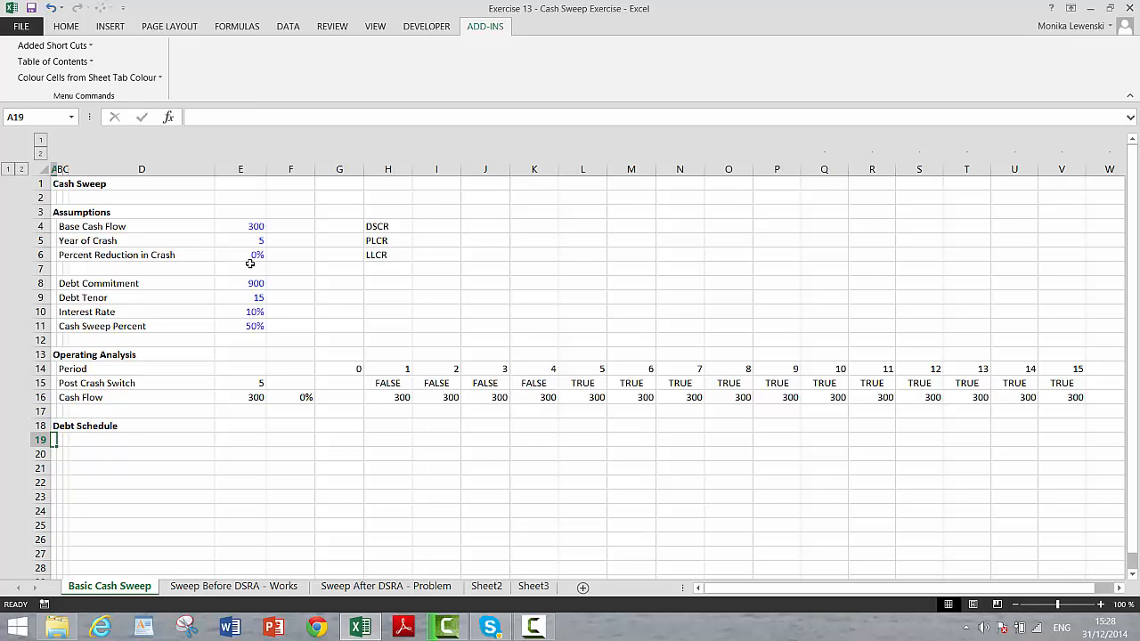
# Enter the row labels Opening Balance in B19 and Less: Scheduled Maturities in B20 under the Debt Schedule heading.
pyautogui.press('Right')
pyautogui.write('Open')
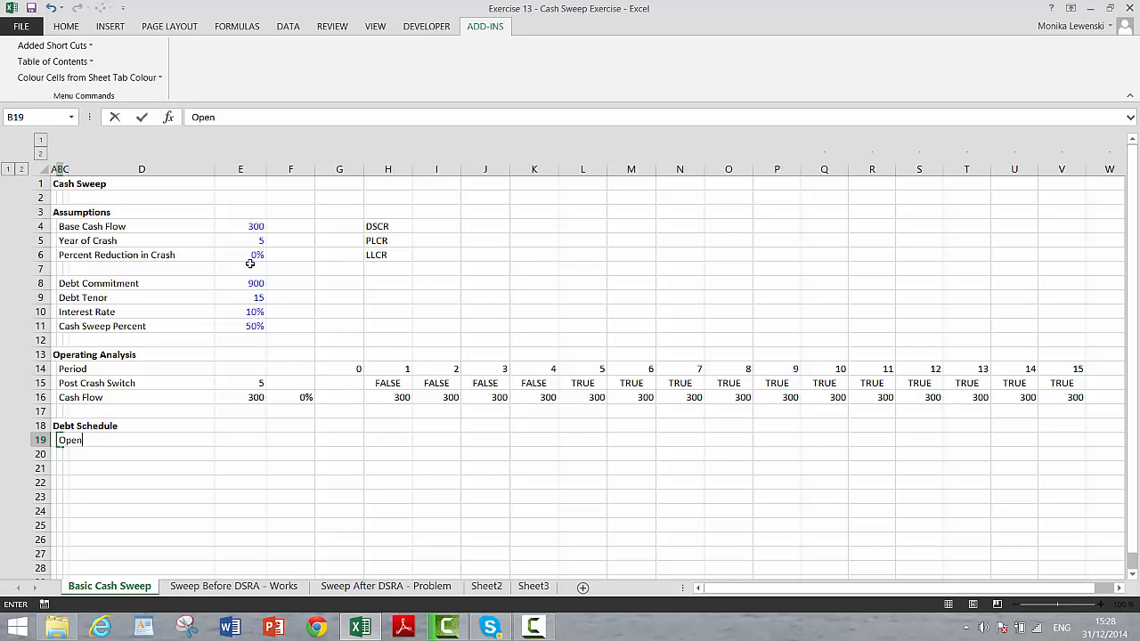
pyautogui.write('ing Balance')
pyautogui.press('Return')
pyautogui.write('A')
pyautogui.press('BackSpace')
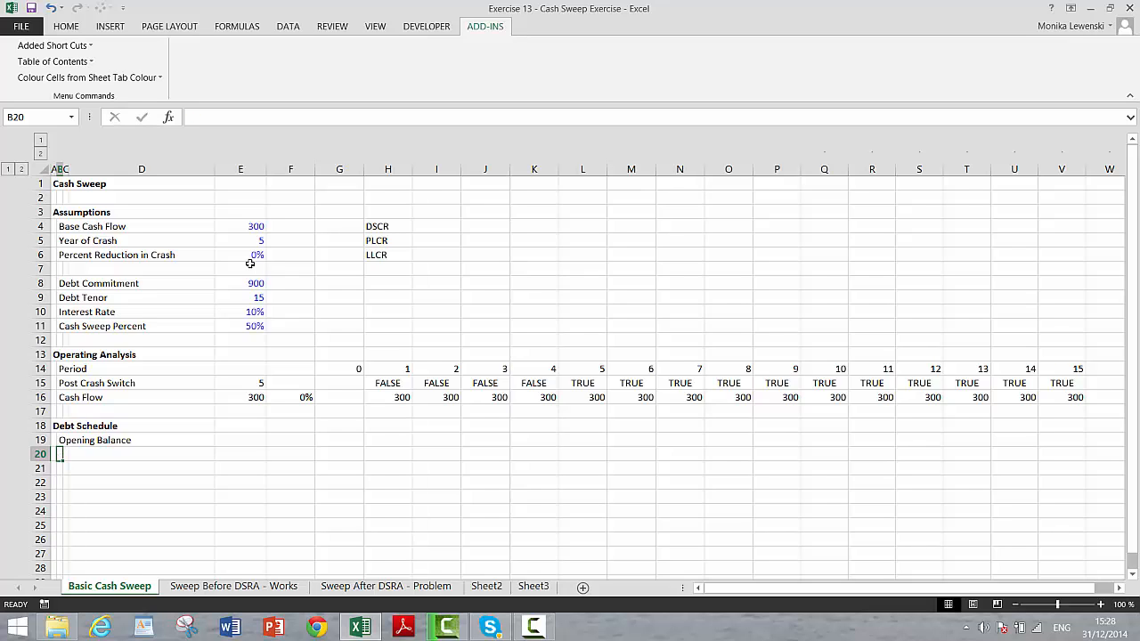
pyautogui.write('Less')
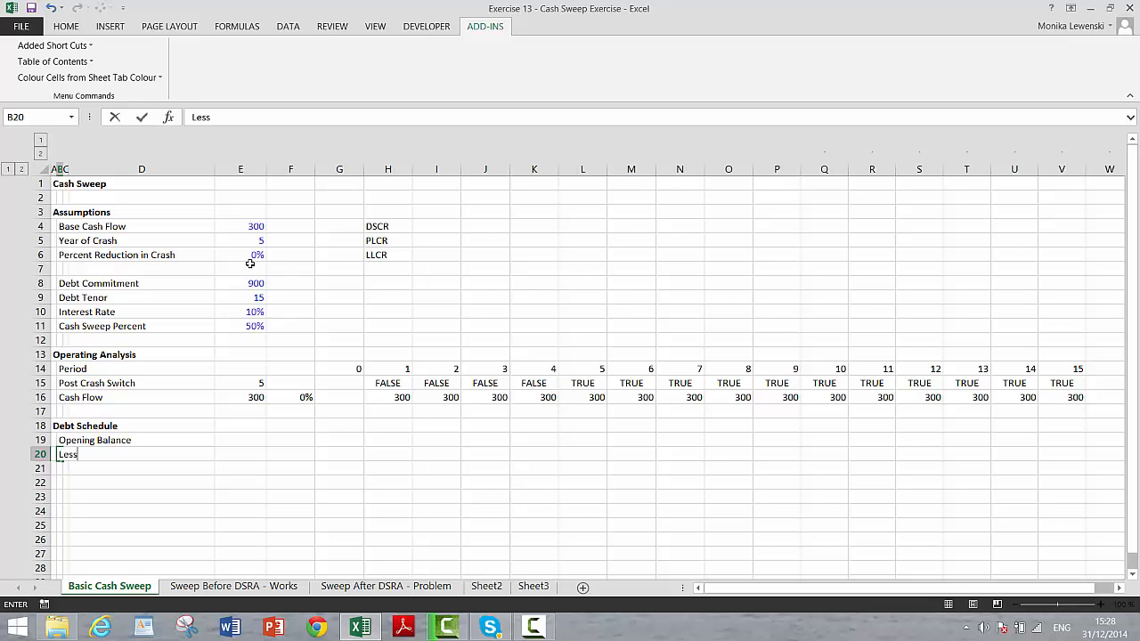
pyautogui.write(': Scheduled Mat')
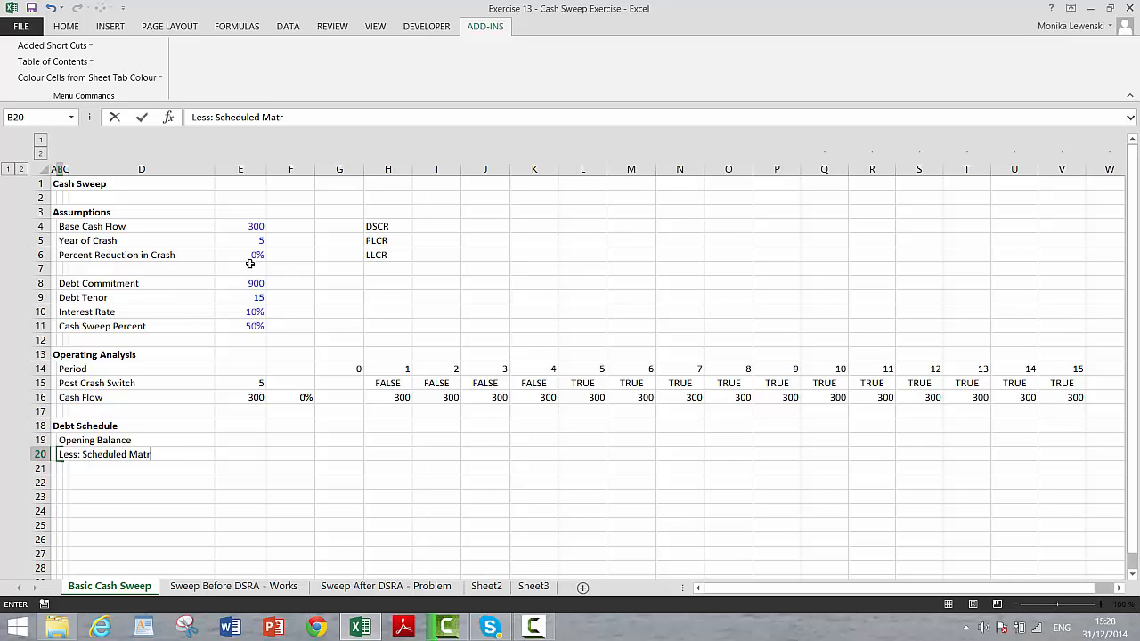
pyautogui.write('urities')
pyautogui.press('Return')
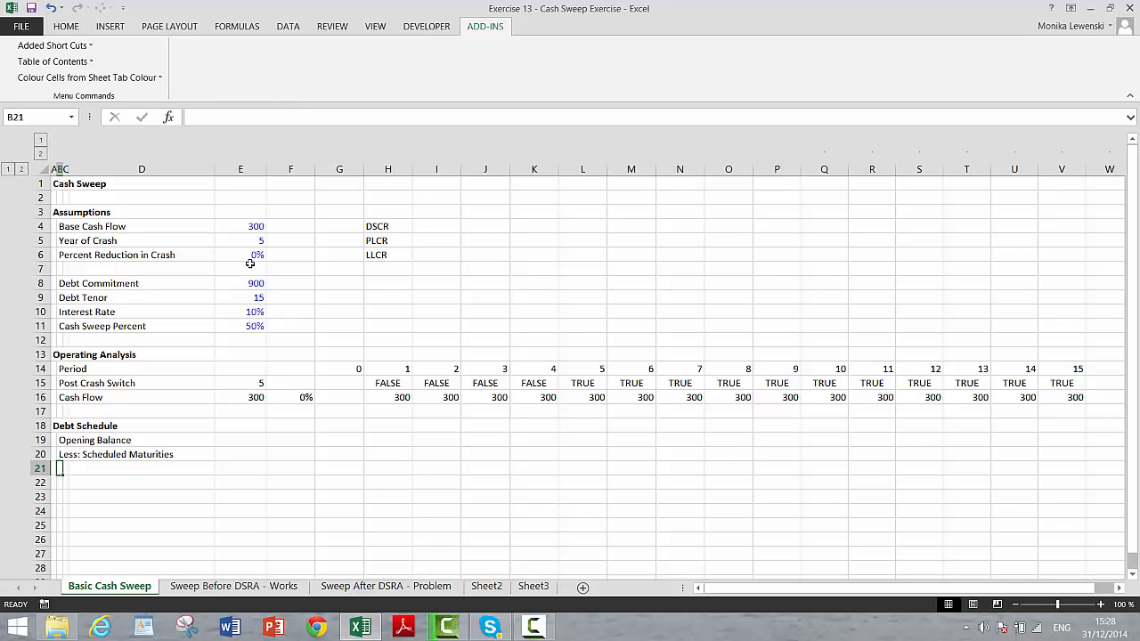
# Enter the row label Less: Cash Sweep in cell B21, under the scheduled maturities.
pyautogui.write('Less: ')
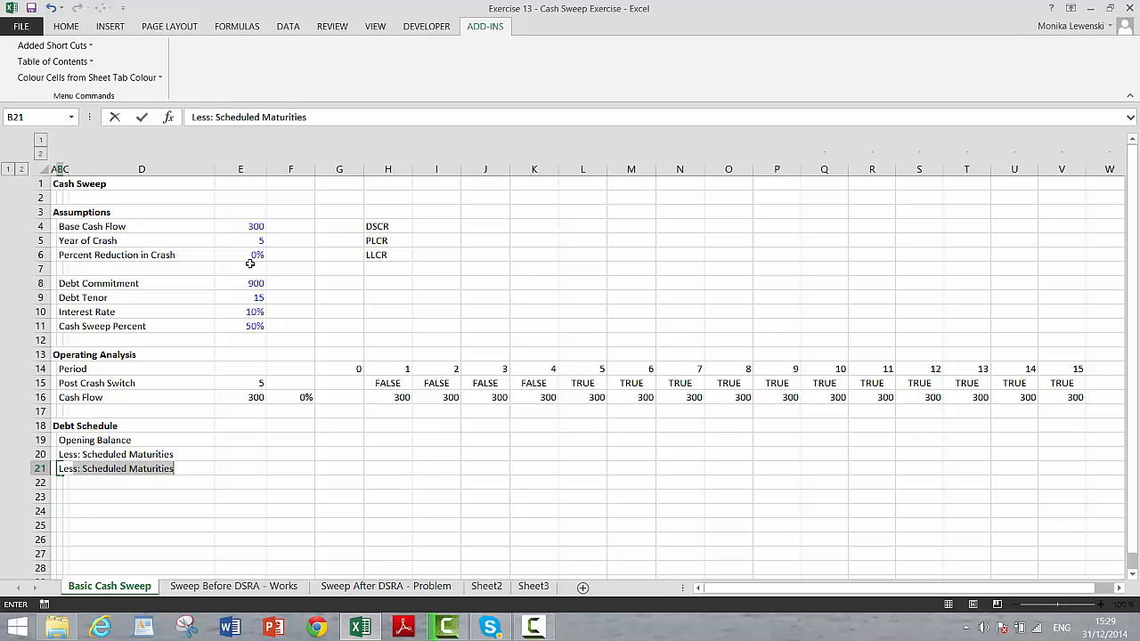
pyautogui.write('Cash')
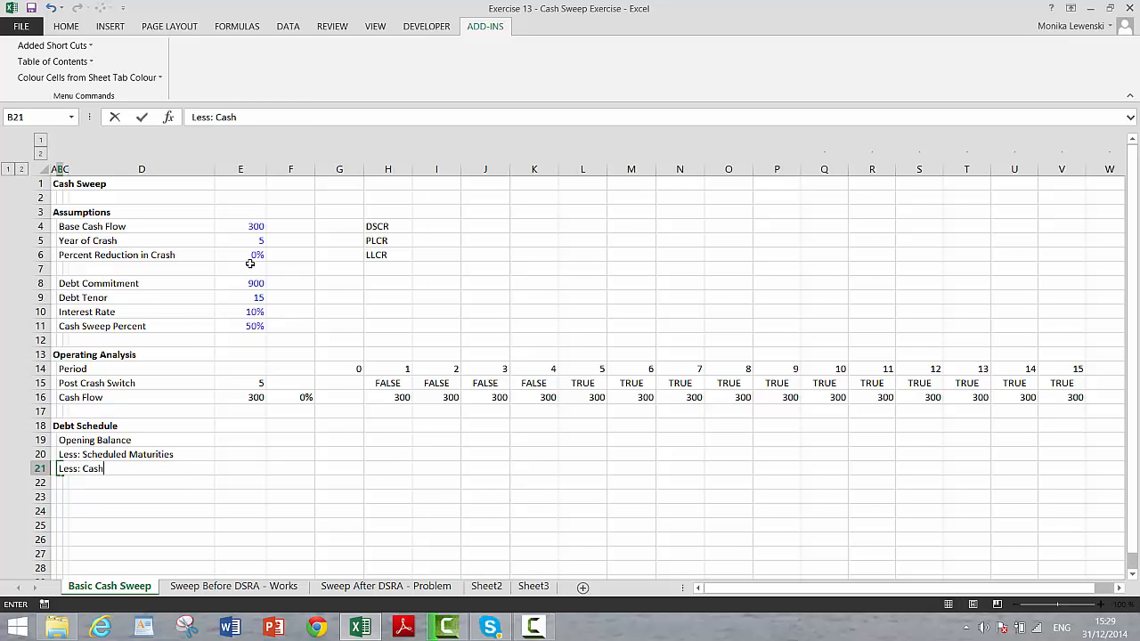
pyautogui.write(' Sweep')
pyautogui.press('Return')
pyautogui.press('Up')
pyautogui.press('Right')
pyautogui.press('Right')
pyautogui.press('Right')
pyautogui.press('Right')
pyautogui.press('Right')
pyautogui.press('Right')
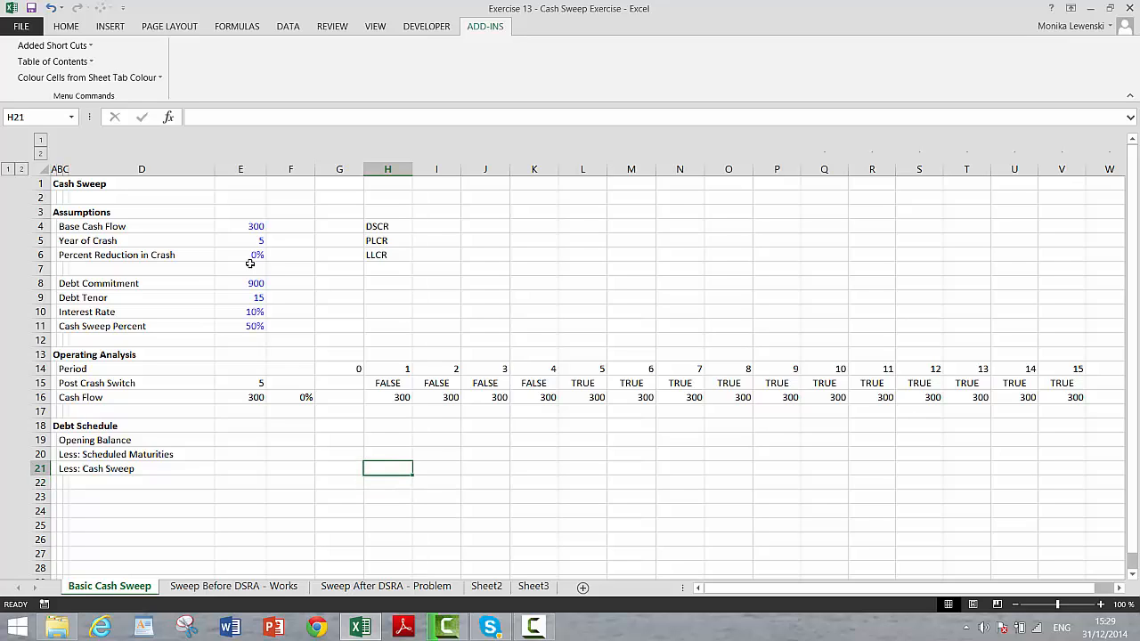
# Complete the debt schedule labels with Closing Balance in B22 and Interest in B23.
pyautogui.press('Left')
pyautogui.press('Left')
pyautogui.press('Left')
pyautogui.press('Left')
pyautogui.press('Left')
pyautogui.press('Left')
pyautogui.press('Down')
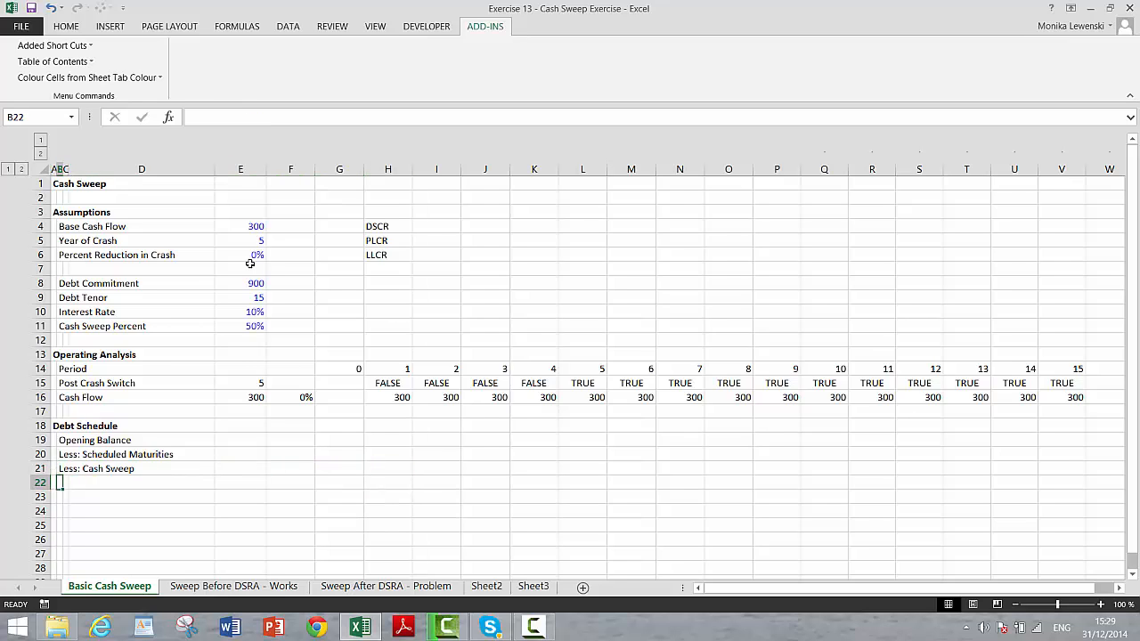
pyautogui.write('Closi')
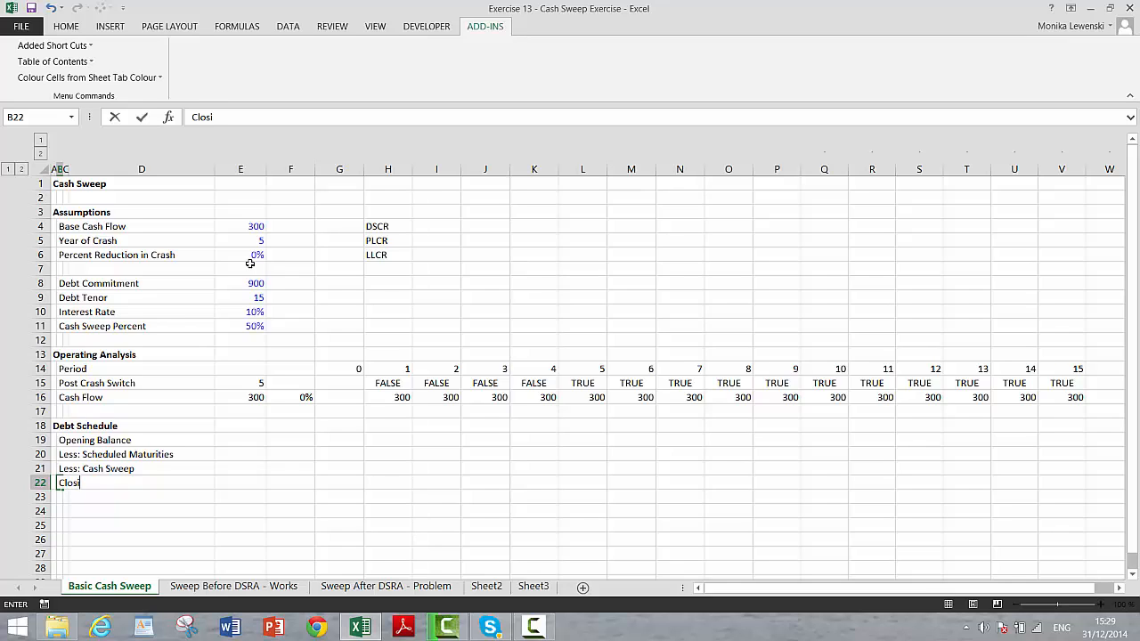
pyautogui.write('ng Balance')
pyautogui.press('Return')
pyautogui.write('Interest')
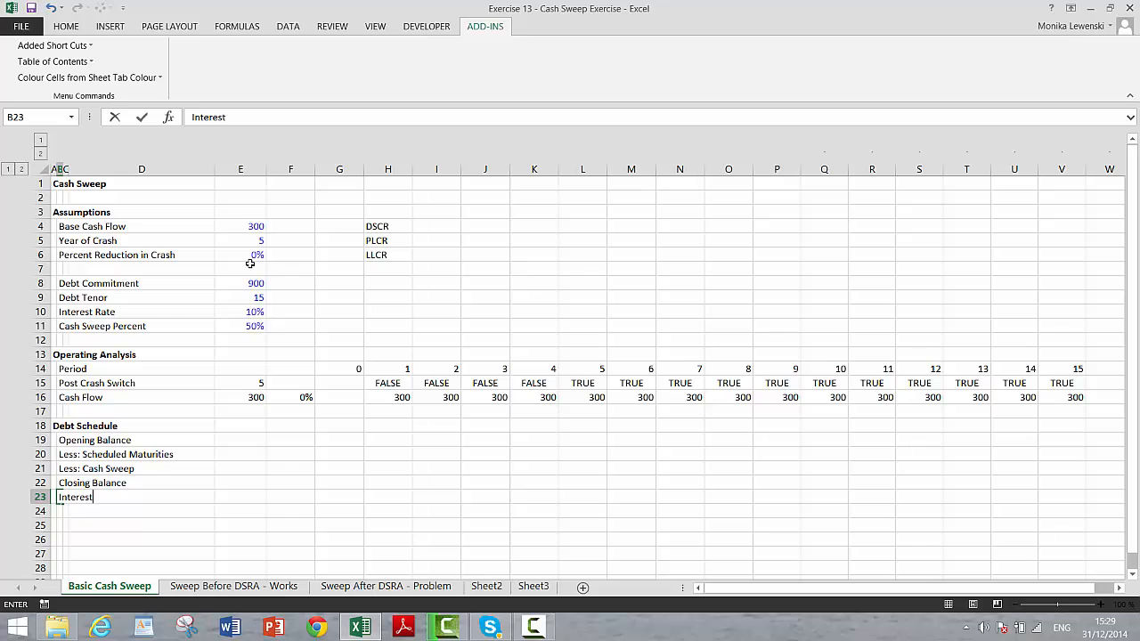
pyautogui.press('Return')
# Enter the section heading Cash Flow Analysis in cell A25, one blank row below the debt schedule.
pyautogui.press('Return')
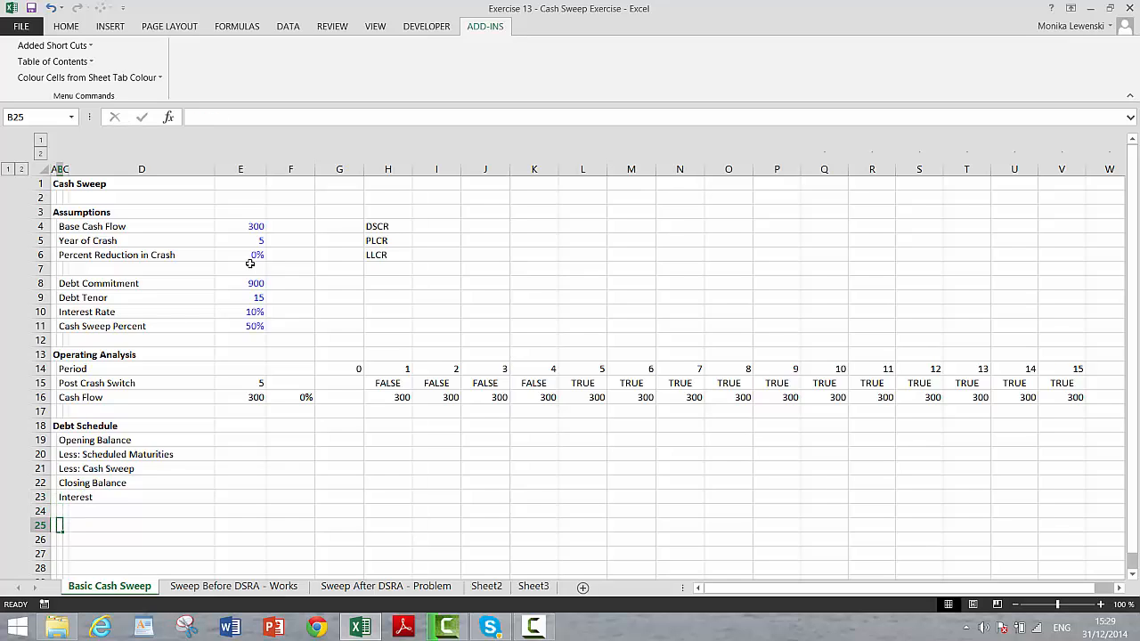
pyautogui.press('Left')
pyautogui.write('Cash Flow')
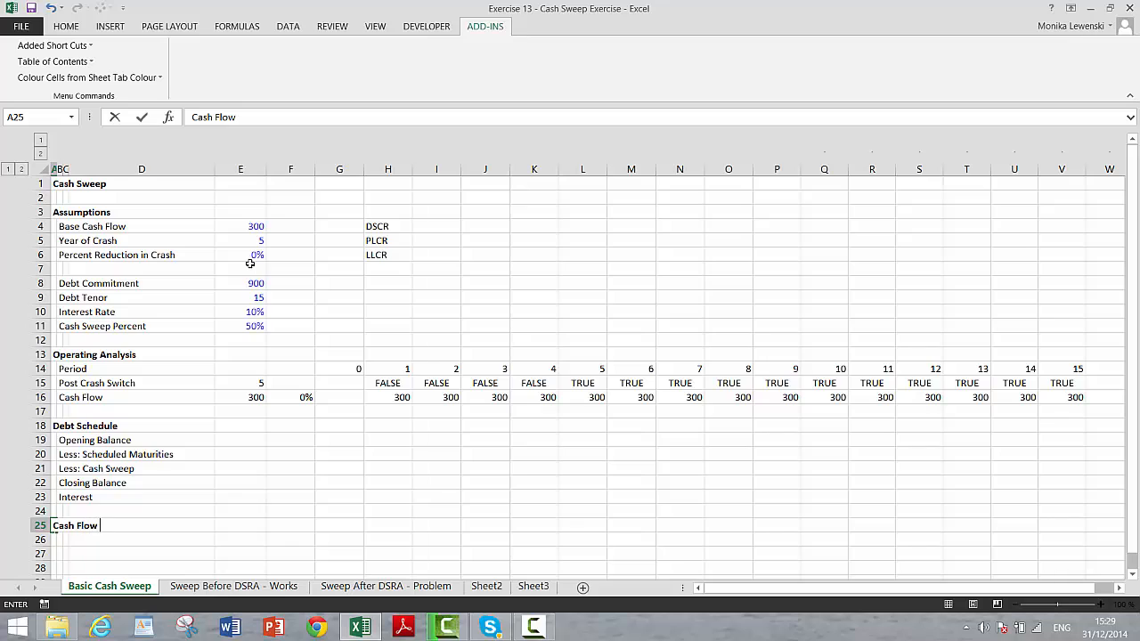
pyautogui.write(' Analysis')
pyautogui.hotkey('ctrl', 'Return')
# Enter the row label Operating Cash Flow in cell B26, under the Cash Flow Analysis heading.
pyautogui.press('Down')
pyautogui.press('Right')
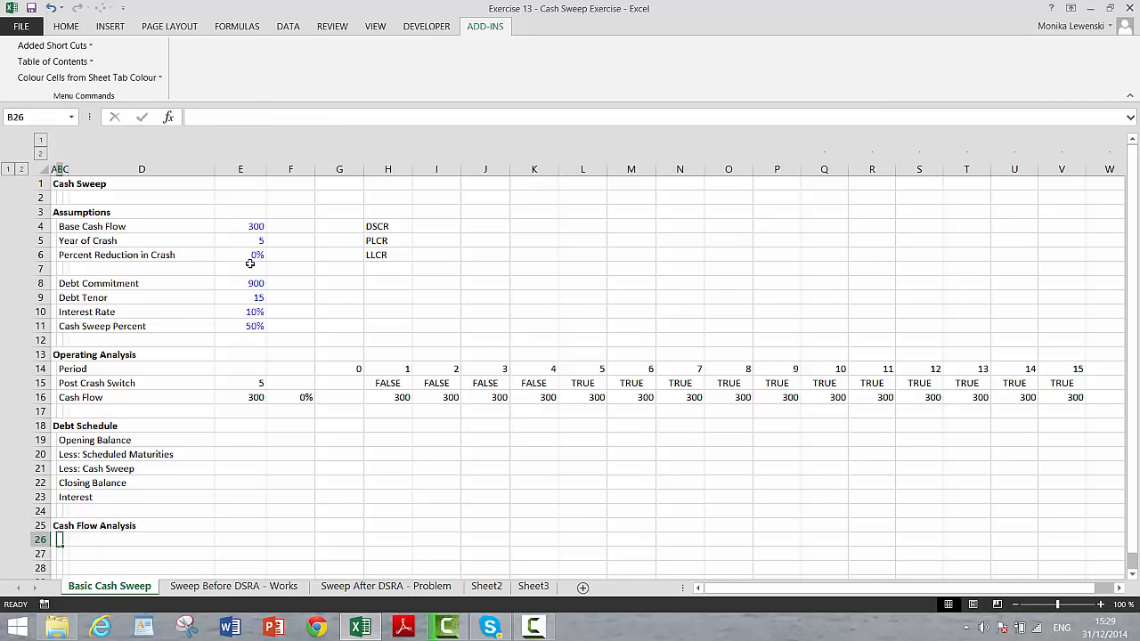
pyautogui.press('BackSpace')
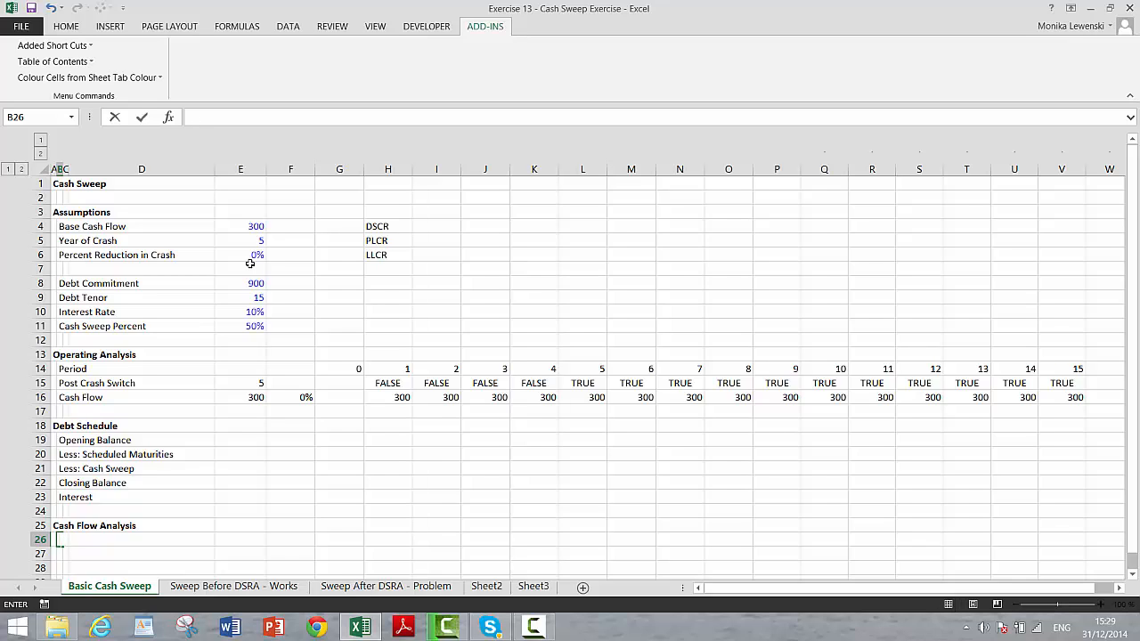
pyautogui.write('Opera')
pyautogui.press('BackSpace')
pyautogui.press('BackSpace')
pyautogui.write('ating Cash Flow')
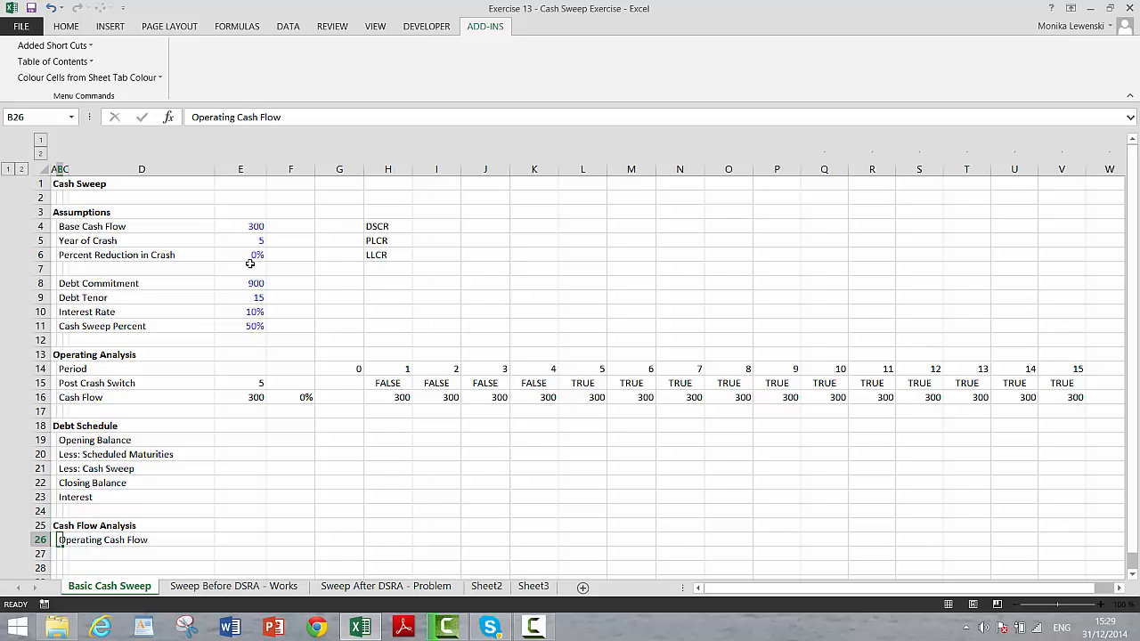
# Enter the row label Less: Scheduled Maturities in cell B27, under Operating Cash Flow.
pyautogui.press('Return')
pyautogui.write('Less')
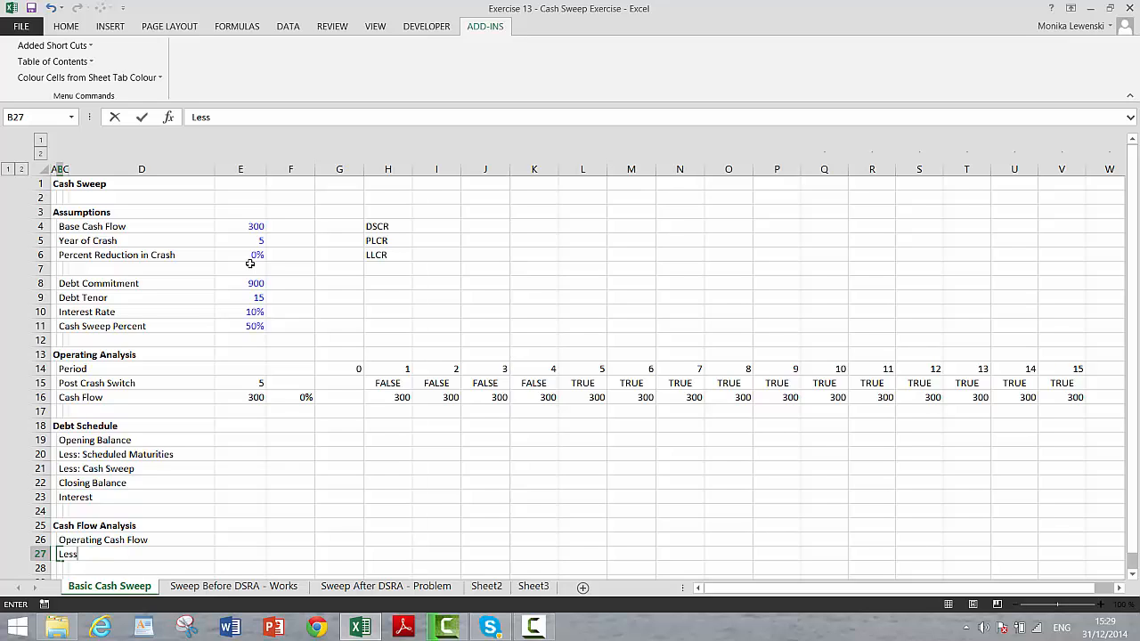
pyautogui.write(': Scheduled Matru')
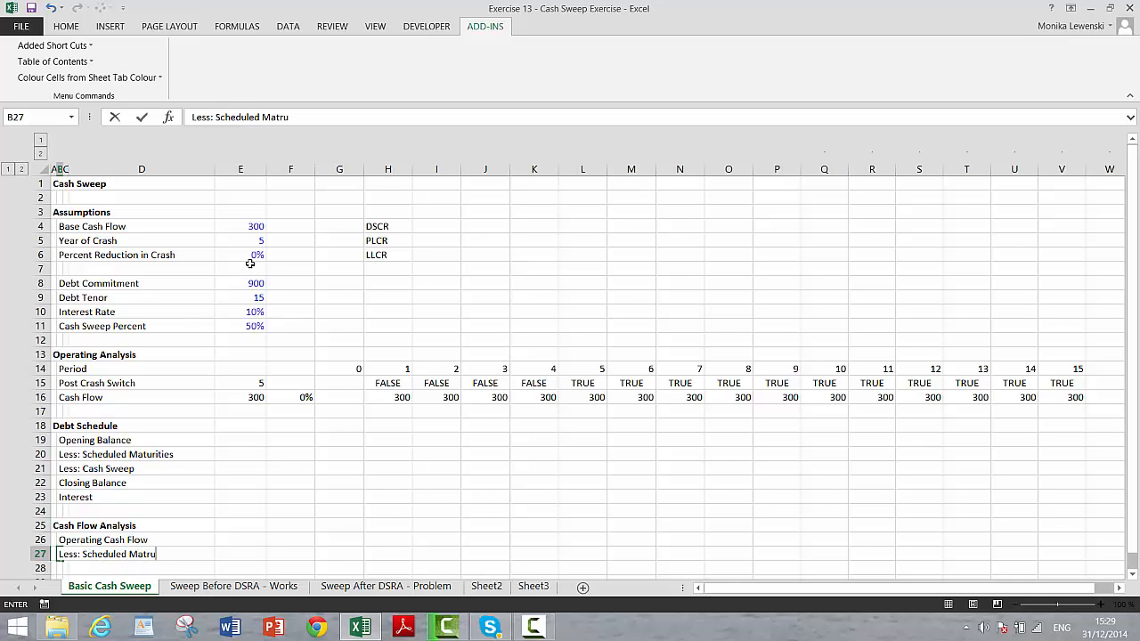
pyautogui.write('r')
pyautogui.press('BackSpace')
pyautogui.press('BackSpace')
pyautogui.press('BackSpace')
pyautogui.write('urities')
pyautogui.press('Return')
# Enter the row label Less: Interest in B28 and the indented subtotal label Cash Before Sweep in C29.
pyautogui.press('Down')
pyautogui.write('Less')
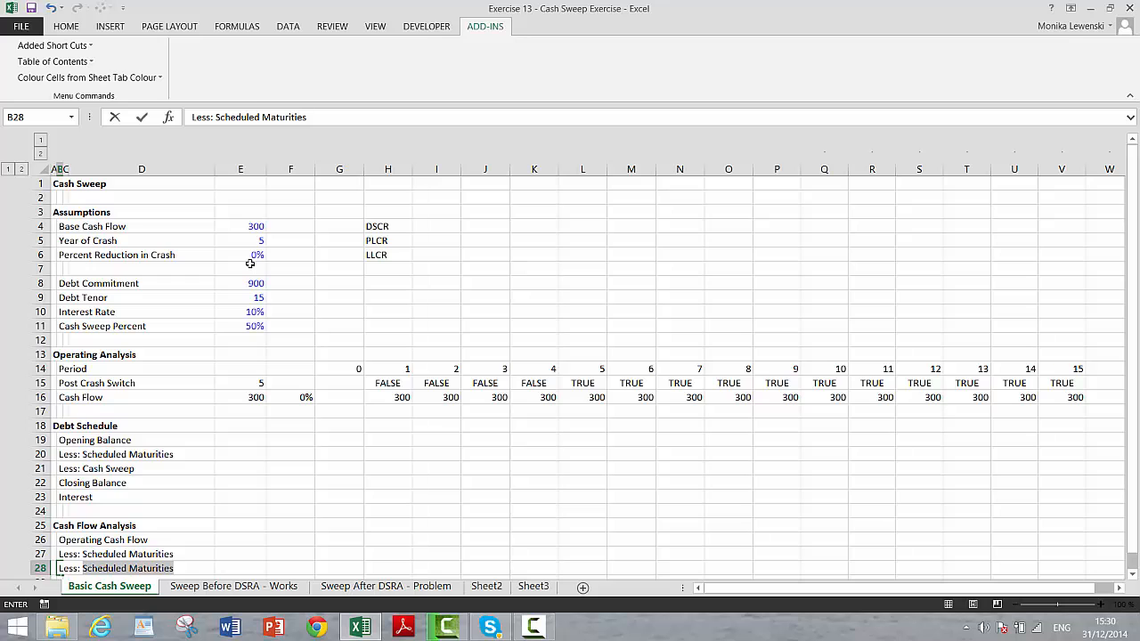
pyautogui.write(': Interest')
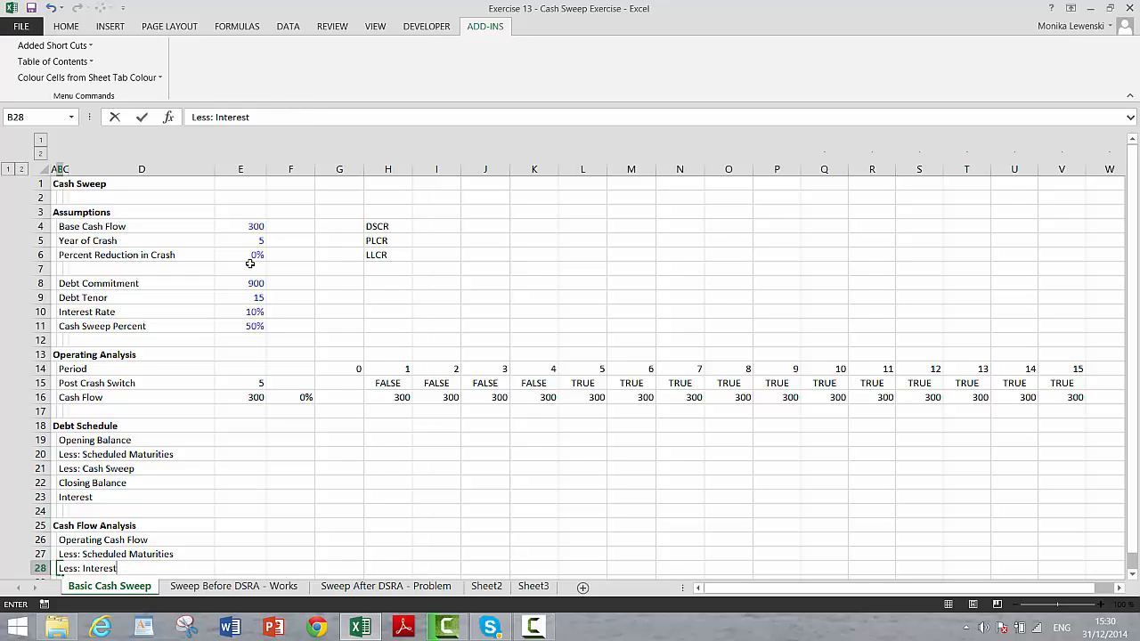
pyautogui.press('Return')
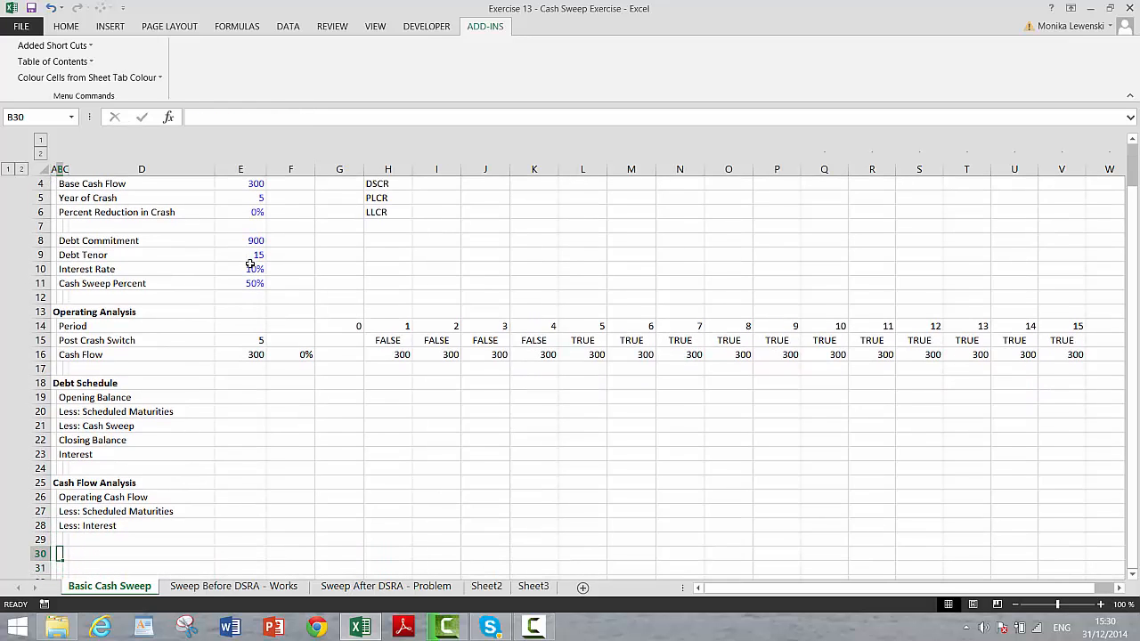
pyautogui.press('Right')
pyautogui.write('Cash')
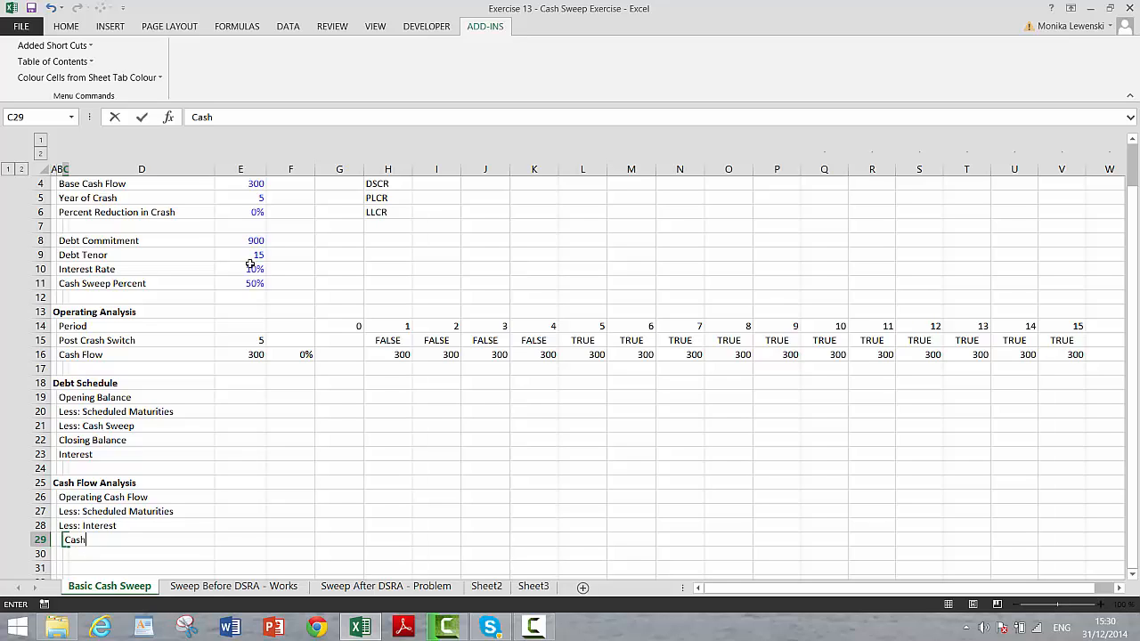
pyautogui.write(' Before Sweep')
pyautogui.press('Return')
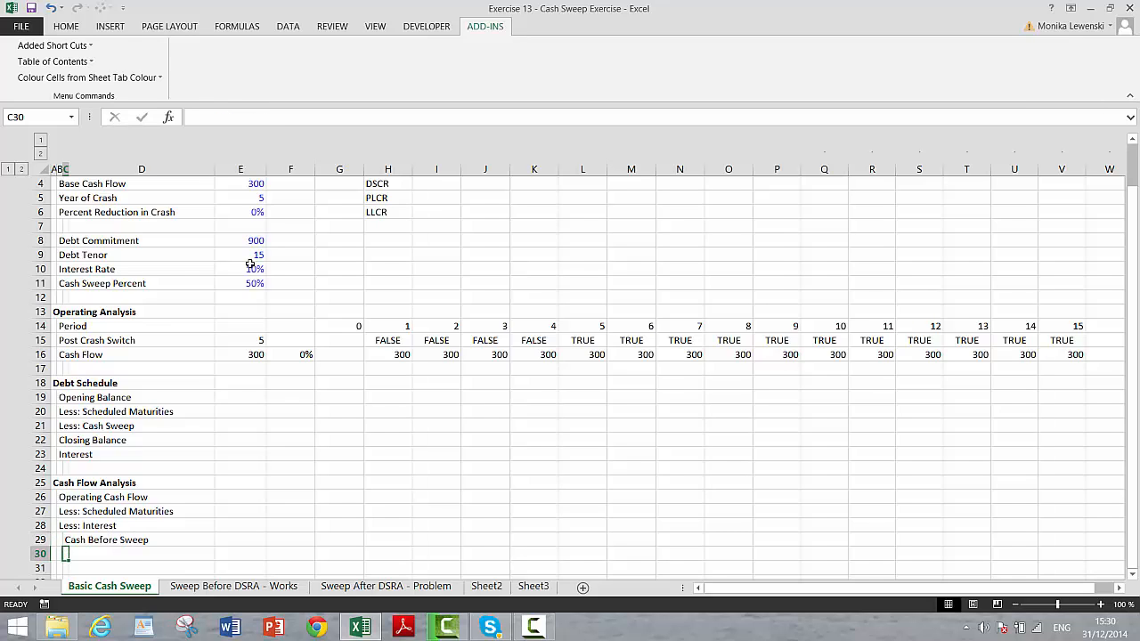
# Complete the cash flow analysis labels with Less: Cash Flow Sweep in B30 and the indented label Dividends in C31.
pyautogui.press('Left')
pyautogui.write('Le')
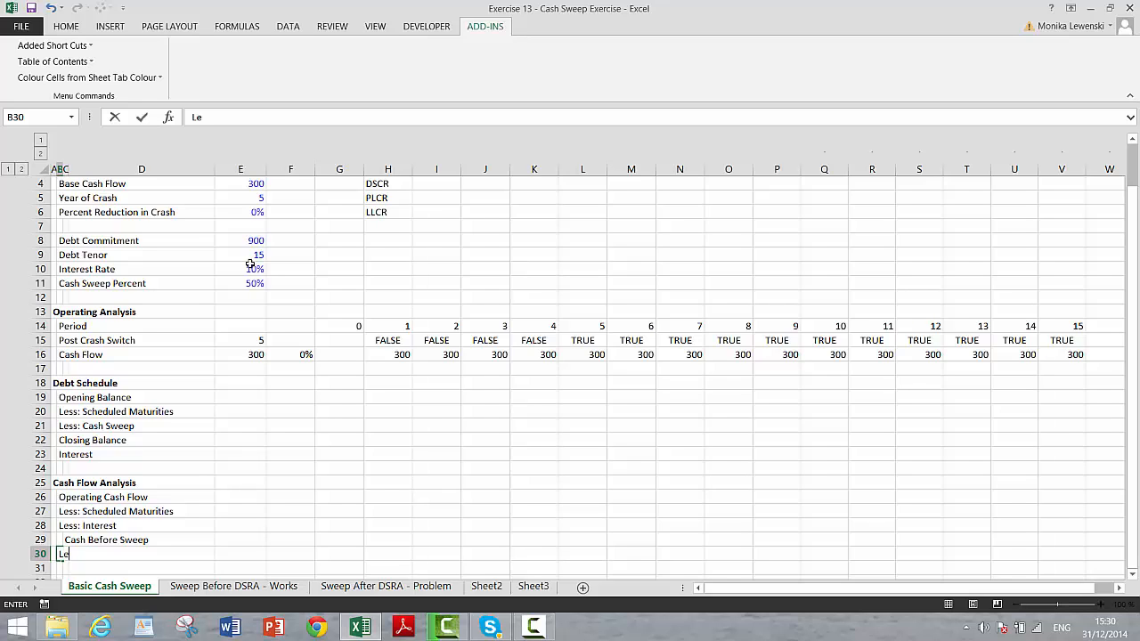
pyautogui.write('ss: Cash Flow Sweep')
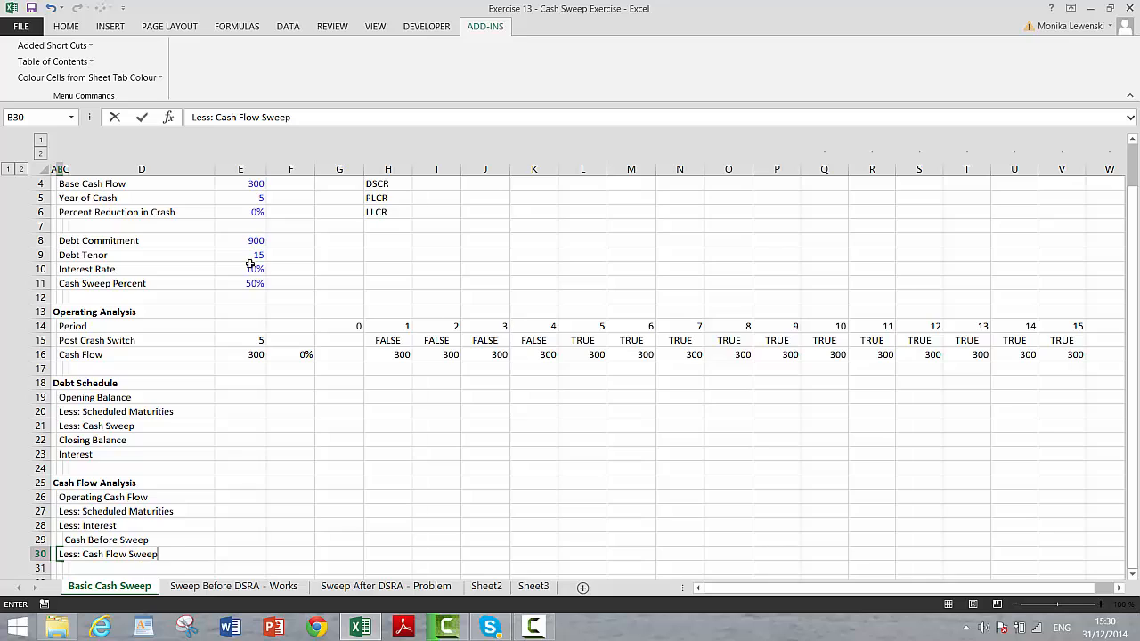
pyautogui.press('Return')
pyautogui.press('Right')
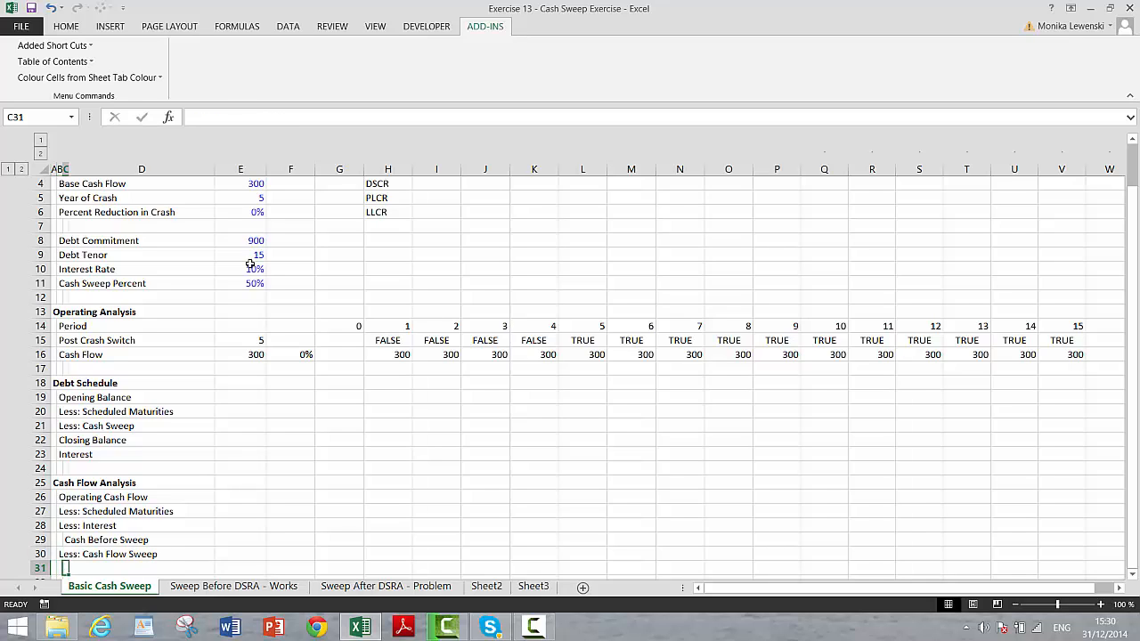
pyautogui.write('D')
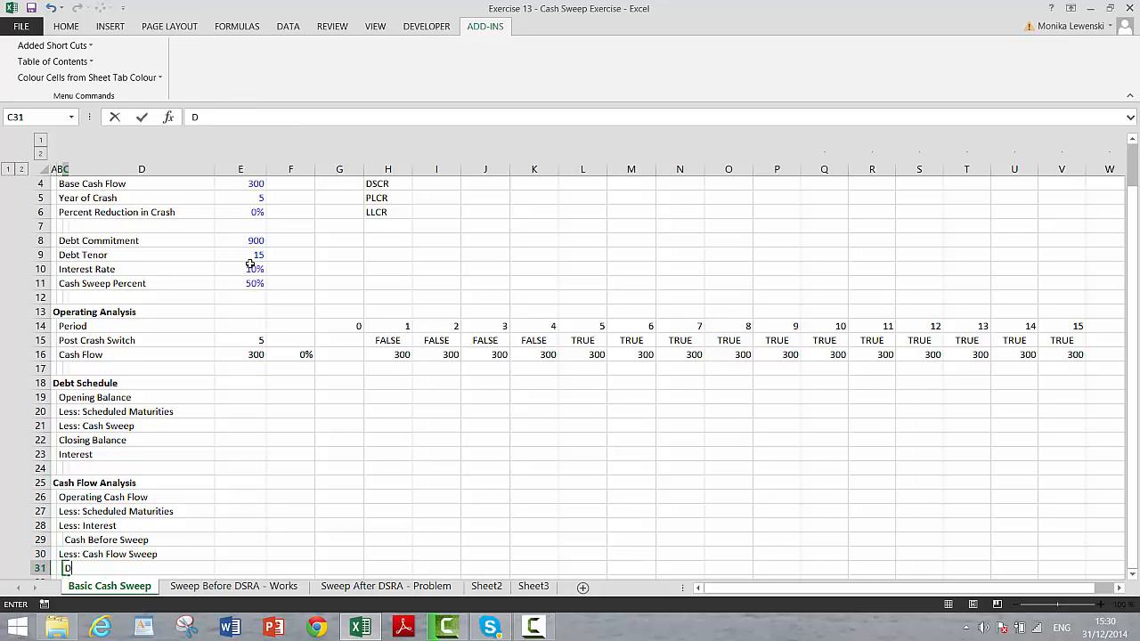
pyautogui.write('ividends')
pyautogui.press('Return')
pyautogui.press('Return')
pyautogui.press('Up')
pyautogui.press('Up')
pyautogui.press('Up')
pyautogui.press('Up')
pyautogui.press('Up')
pyautogui.press('Up')
pyautogui.press('Up')
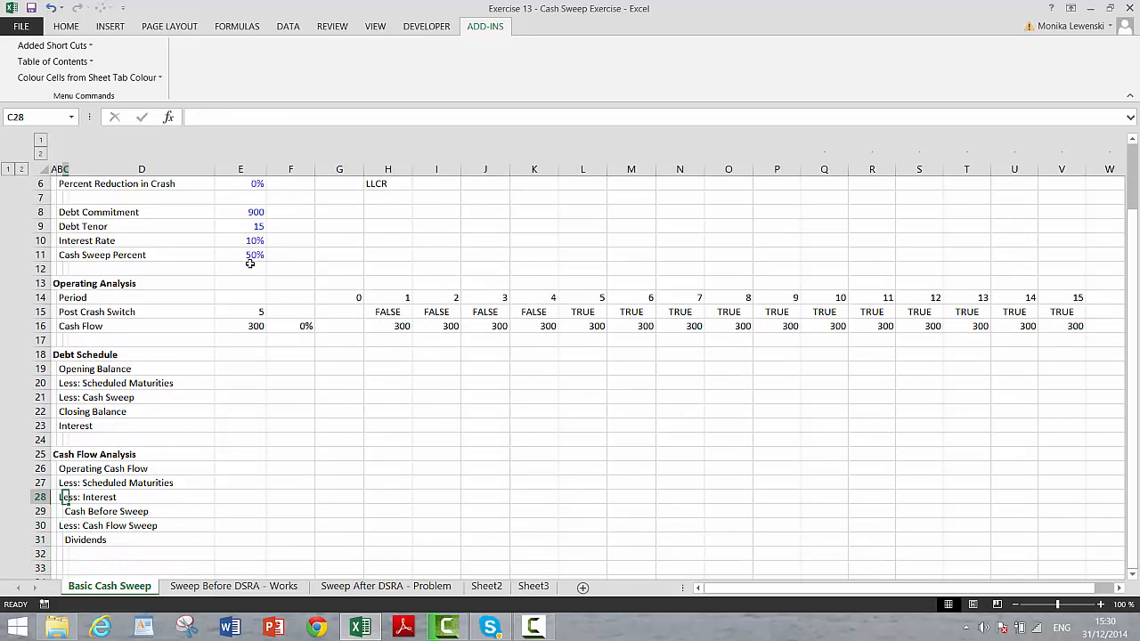
pyautogui.press('Up')
pyautogui.press('Up')
pyautogui.press('Up')
pyautogui.press('Up')
pyautogui.press('Up')
pyautogui.press('Up')
pyautogui.press('Up')
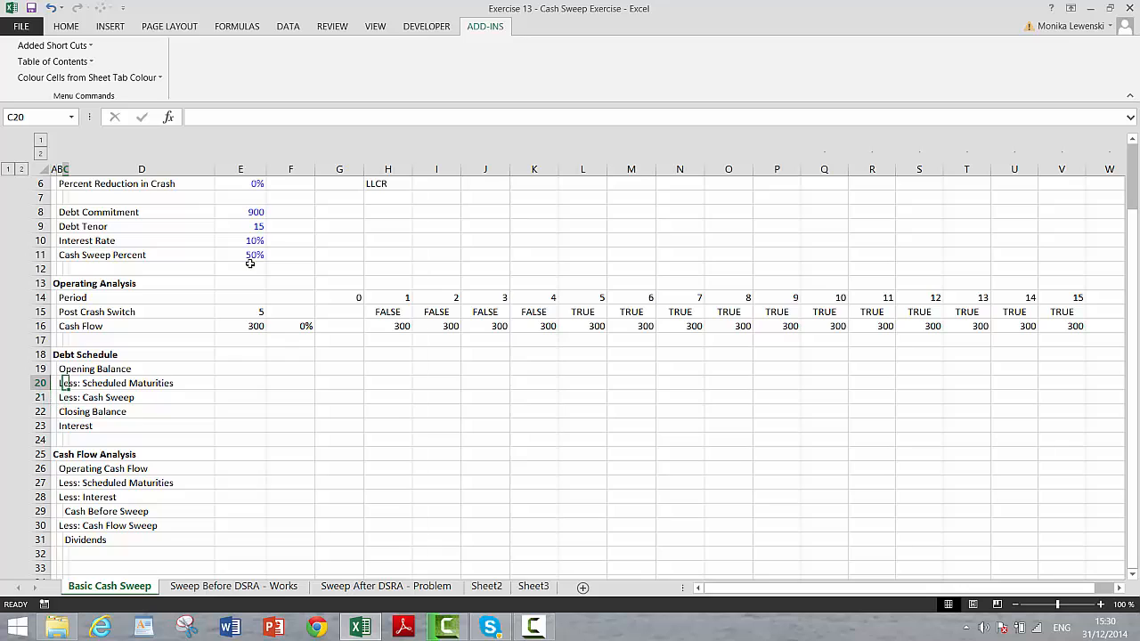
pyautogui.press('Right')
pyautogui.press('Right')
pyautogui.press('Right')
pyautogui.press('Right')
pyautogui.press('Right')
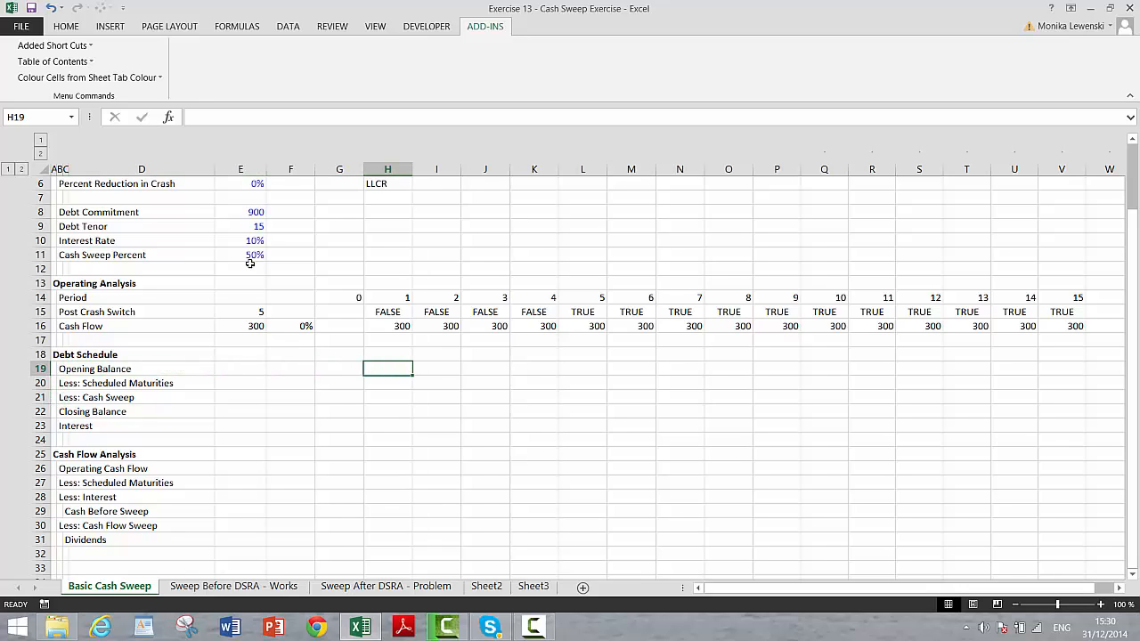
pyautogui.press('Left')
pyautogui.press('Left')
pyautogui.press('Left')
pyautogui.press('Right')
pyautogui.press('Right')
pyautogui.press('Right')
pyautogui.write('=')
pyautogui.press('Down')
pyautogui.press('Down')
pyautogui.press('Down')
pyautogui.press('Left')
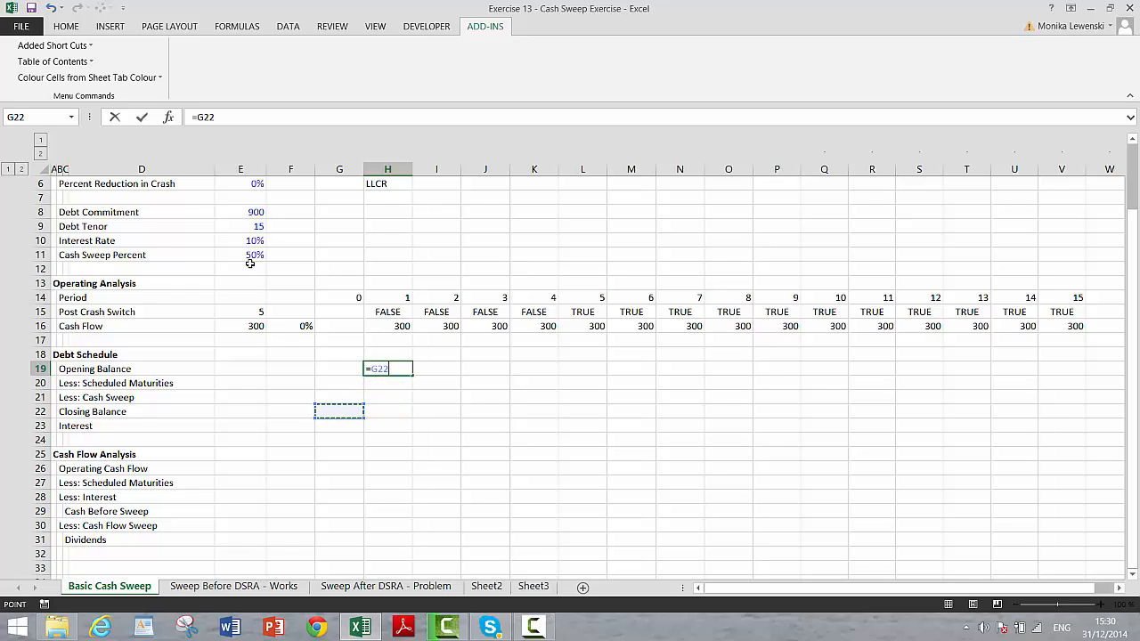
pyautogui.press('Left')
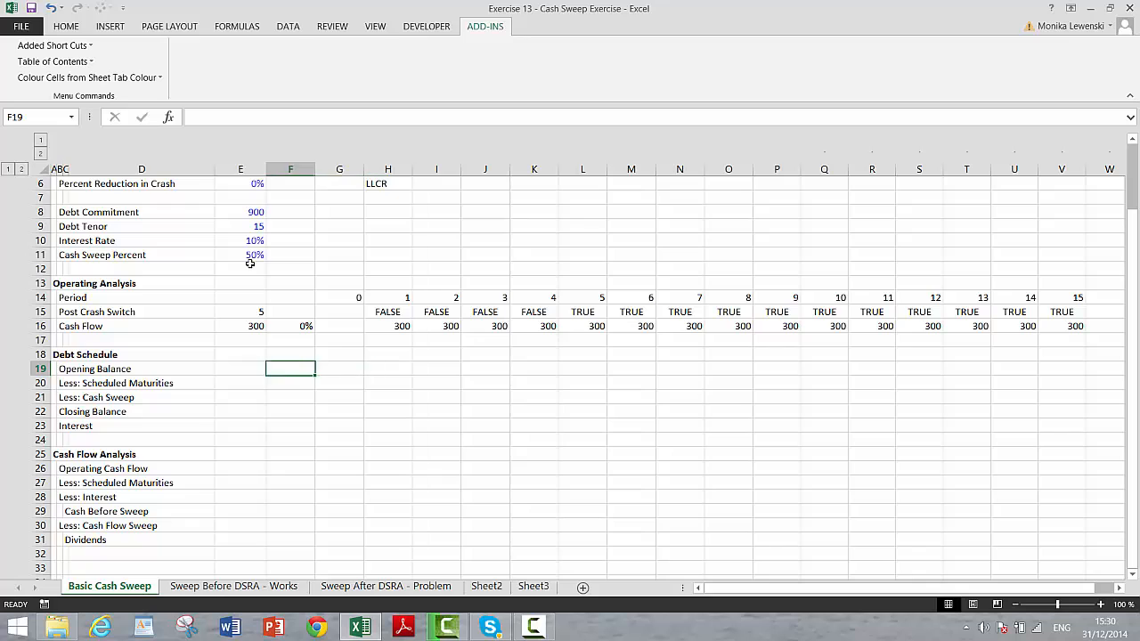
# Link cell E22 in the Closing Balance row to the Debt Commitment assumption with =E8.
pyautogui.press('Left')
pyautogui.press('Down')
pyautogui.press('Down')
pyautogui.press('Down')
pyautogui.press('Left')
pyautogui.press('Right')
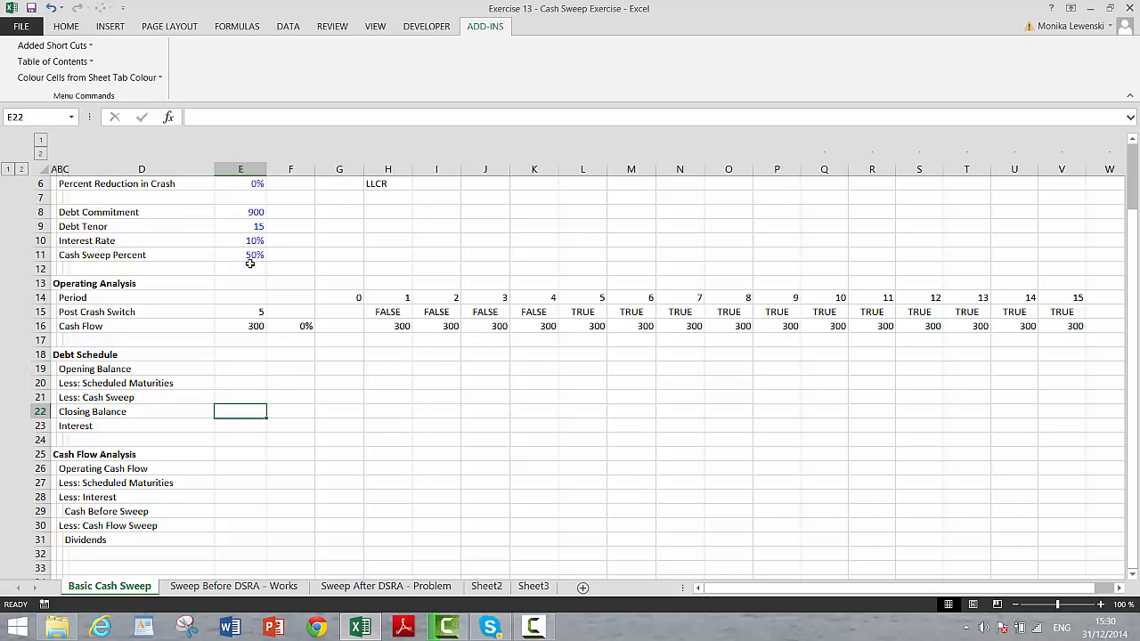
pyautogui.write('=')
pyautogui.press('Up')
pyautogui.press('Up')
pyautogui.press('Up')
pyautogui.press('Up')
pyautogui.press('Up')
pyautogui.press('Up')
pyautogui.press('Up')
pyautogui.press('Up')
pyautogui.press('Up')
pyautogui.press('Up')
pyautogui.press('Up')
pyautogui.press('Up')
pyautogui.press('Up')
pyautogui.press('Up')
pyautogui.press('Up')
pyautogui.press('Up')
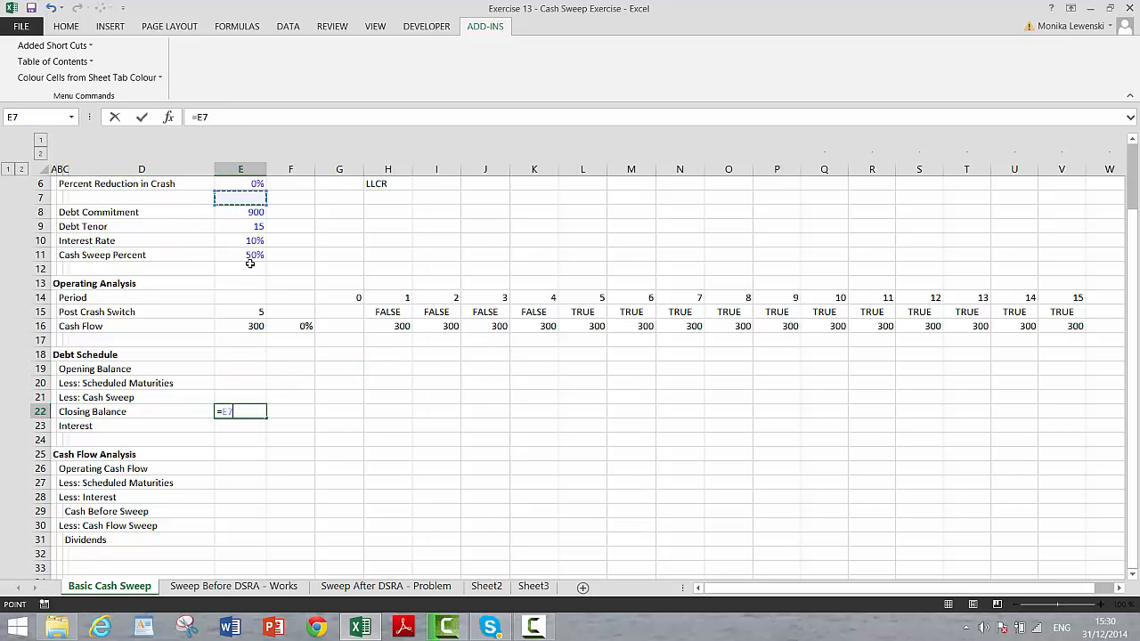
pyautogui.press('Down')
pyautogui.press('Down')
pyautogui.press('Return')
# Set the period 0 closing balance in G22 equal to the linked debt commitment with =E22.
pyautogui.press('Up')
pyautogui.press('Right')
pyautogui.press('Right')
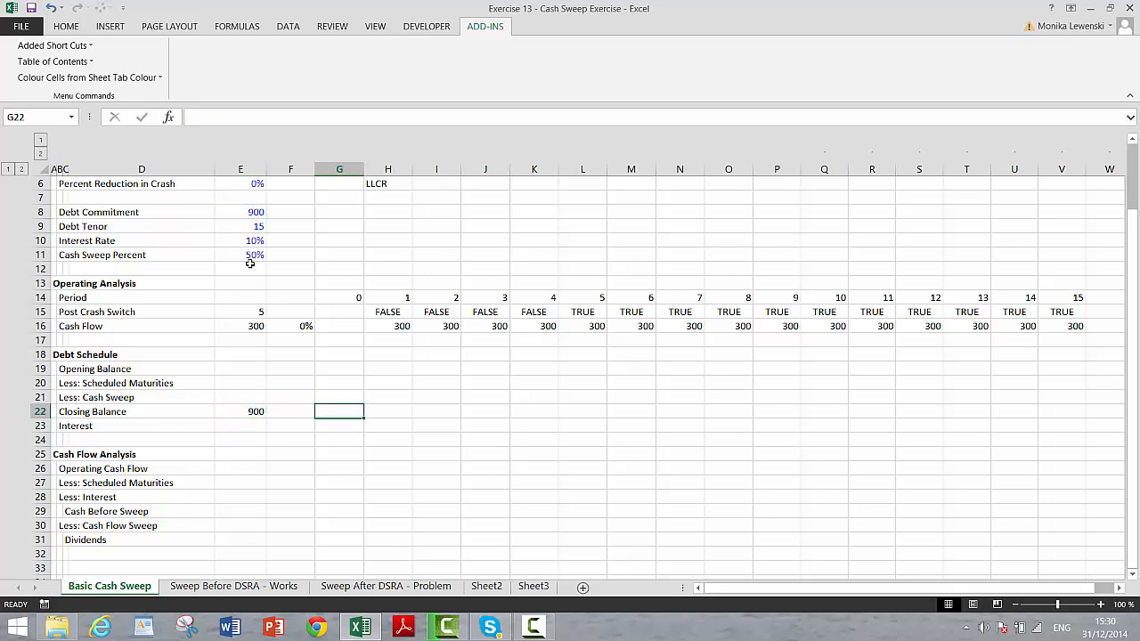
pyautogui.write('=')
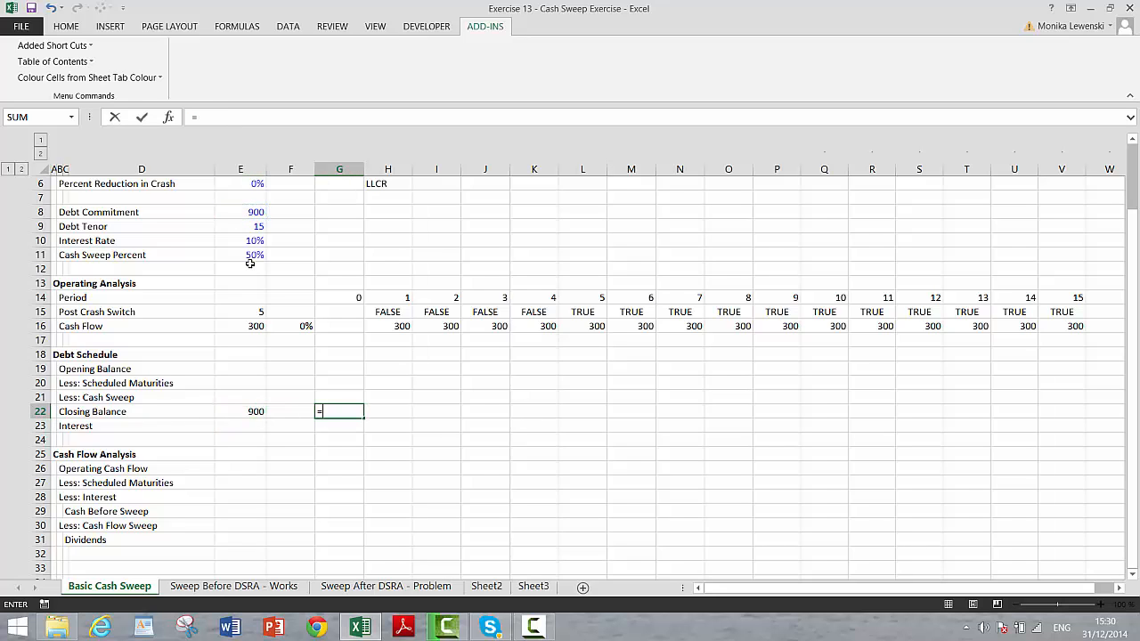
pyautogui.press('Left')
pyautogui.press('Left')
pyautogui.press('Return')
# Set the period 1 opening balance in H19 equal to the prior period's closing balance with =G22.
pyautogui.press('Up')
pyautogui.press('Up')
pyautogui.press('Up')
pyautogui.press('Up')
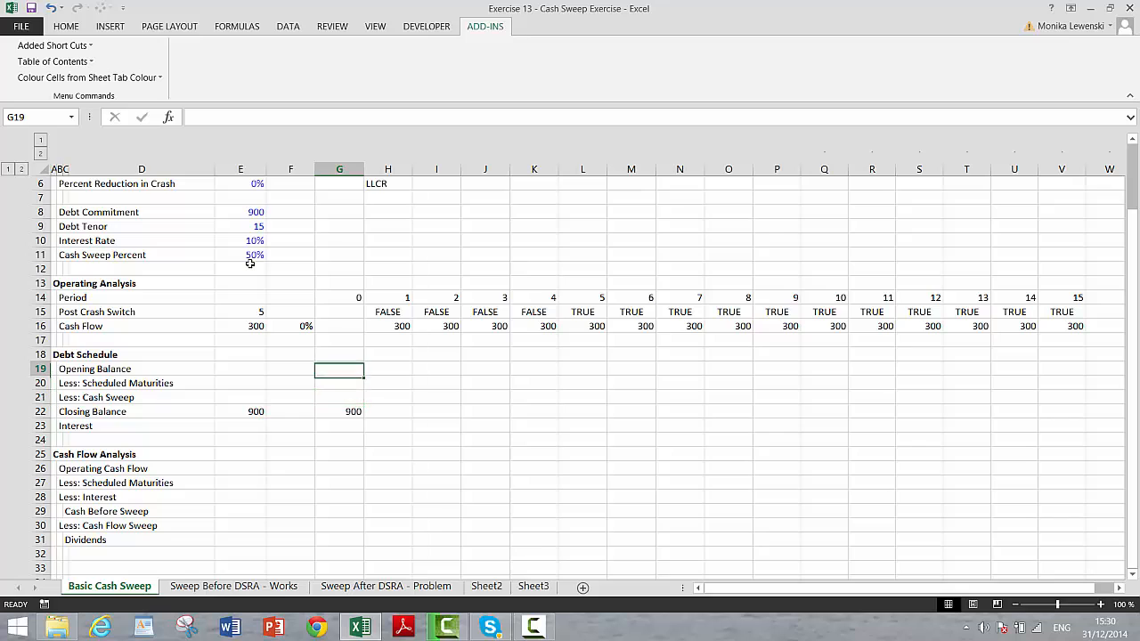
pyautogui.press('Right')
pyautogui.write('=')
pyautogui.press('Down')
pyautogui.press('Down')
pyautogui.press('Down')
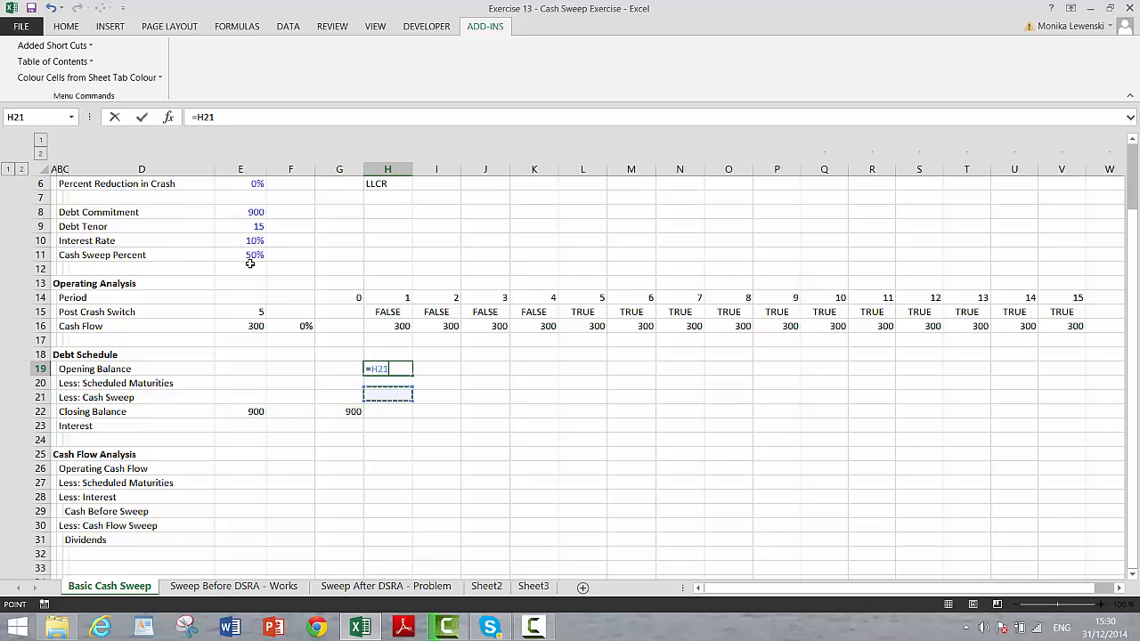
pyautogui.press('Left')
pyautogui.press('Return')
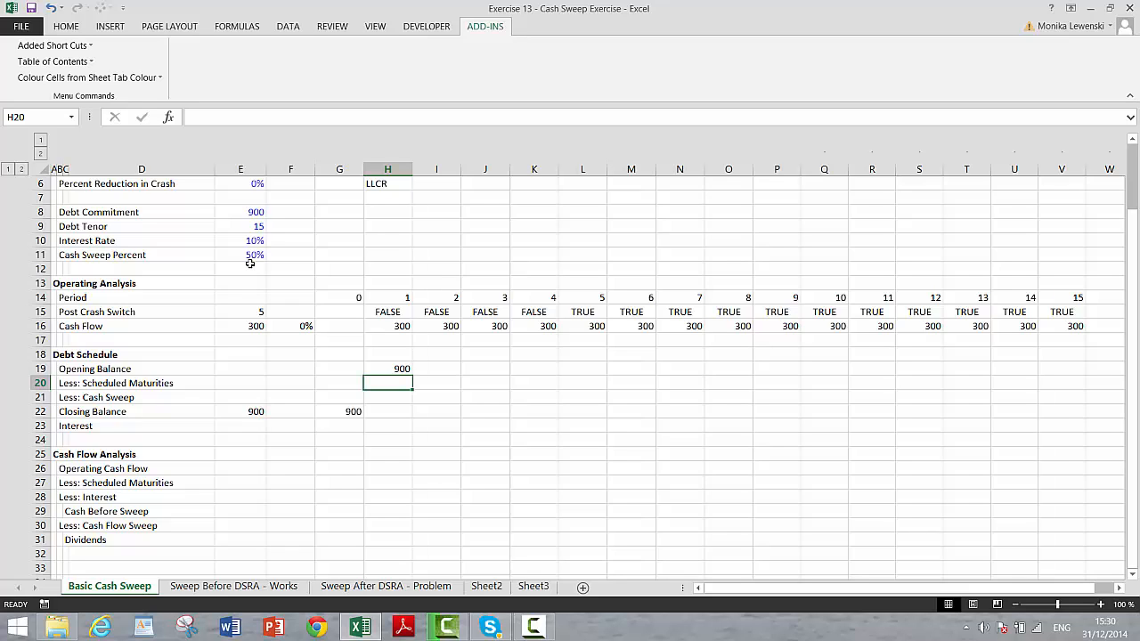
# Link cell E20 in the Less: Scheduled Maturities row to the Debt Tenor assumption with =E9.
pyautogui.write('=')
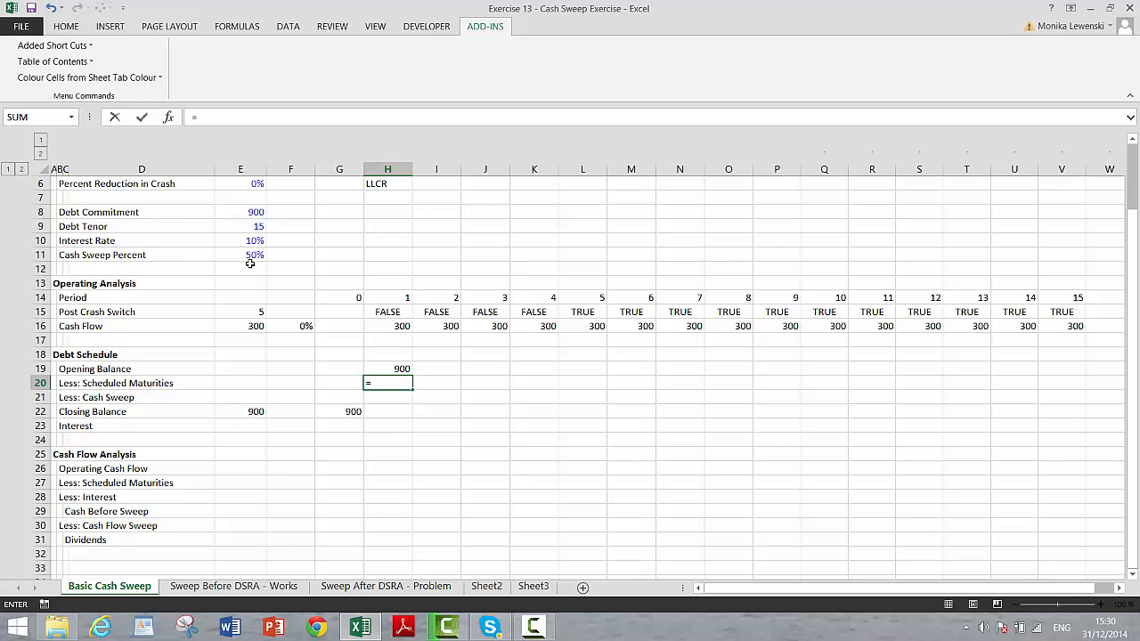
pyautogui.press('Escape')
pyautogui.press('Left')
pyautogui.press('Left')
pyautogui.press('Left')
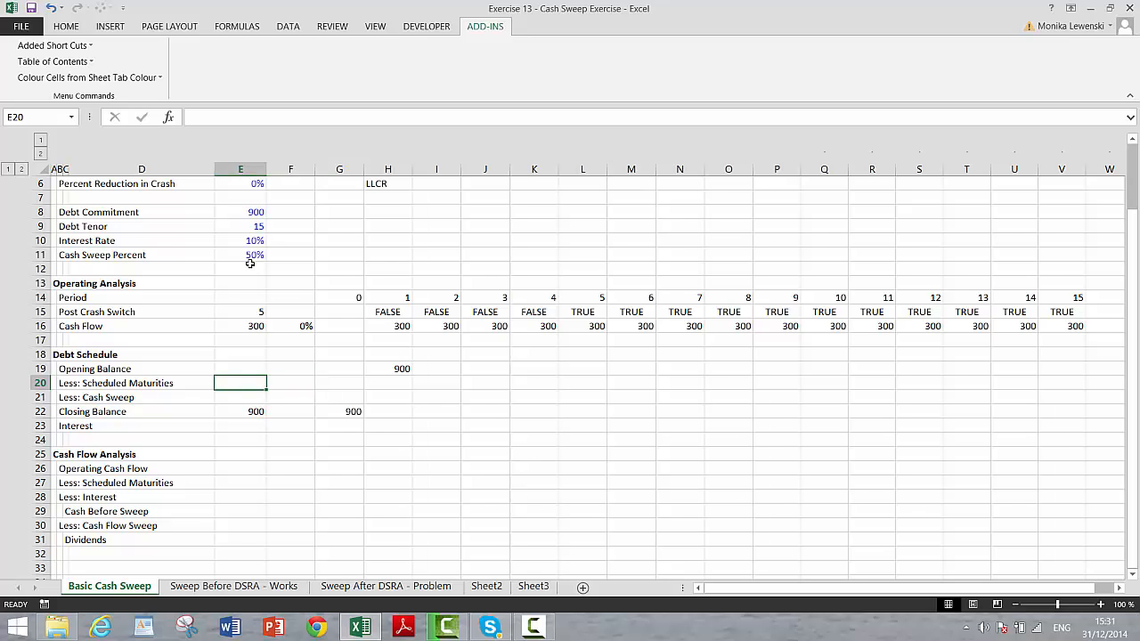
pyautogui.write('=')
pyautogui.press('Up')
pyautogui.press('Up')
pyautogui.press('Up')
pyautogui.press('Up')
pyautogui.press('Up')
pyautogui.press('Up')
pyautogui.press('Up')
pyautogui.press('Up')
pyautogui.press('Up')
pyautogui.press('Up')
pyautogui.press('Up')
pyautogui.press('Up')
pyautogui.press('Up')
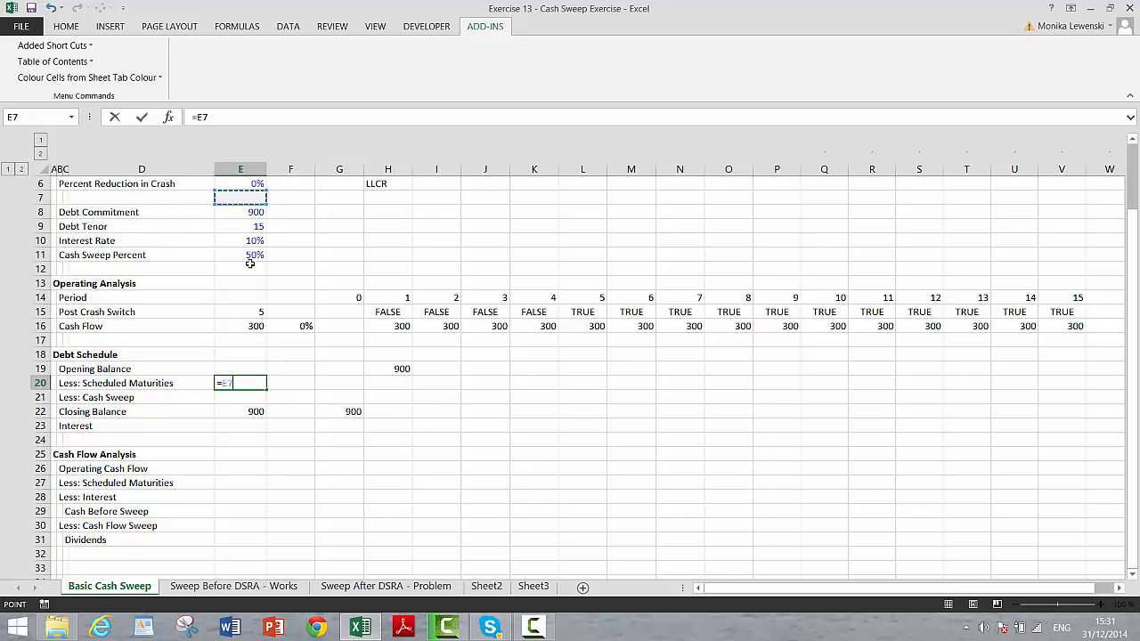
pyautogui.press('Down')
pyautogui.press('Down')
pyautogui.press('Return')
# Calculate the period 1 scheduled maturity in H20 with the absolute-reference formula =($G$22/$E$20).
pyautogui.press('Up')
pyautogui.press('Right')
pyautogui.press('Right')
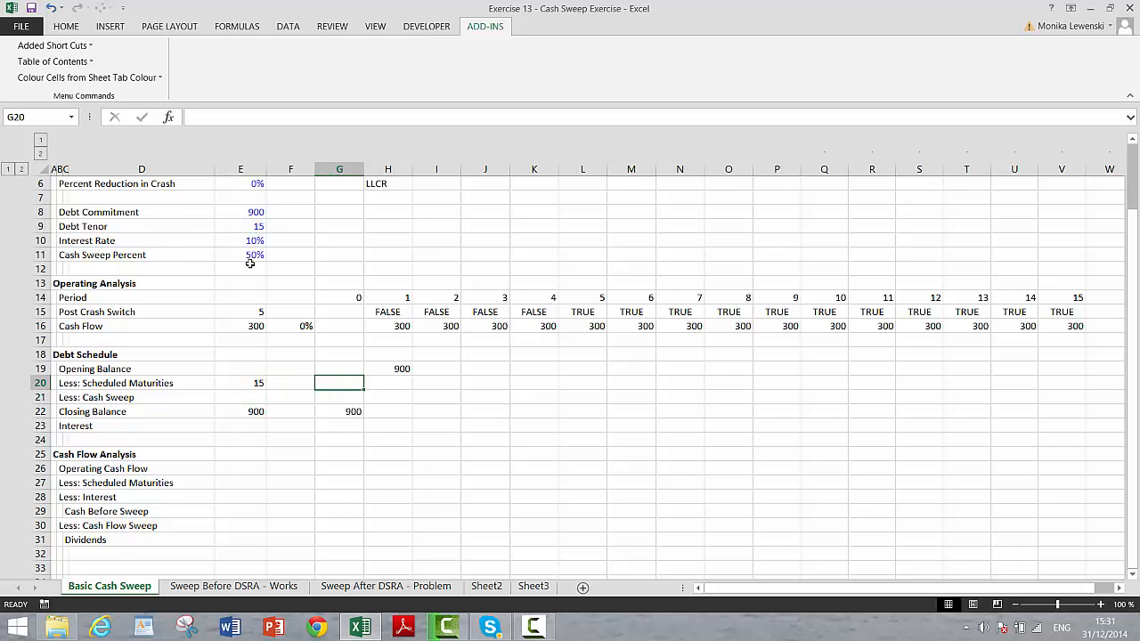
pyautogui.press('Right')
pyautogui.write('=')
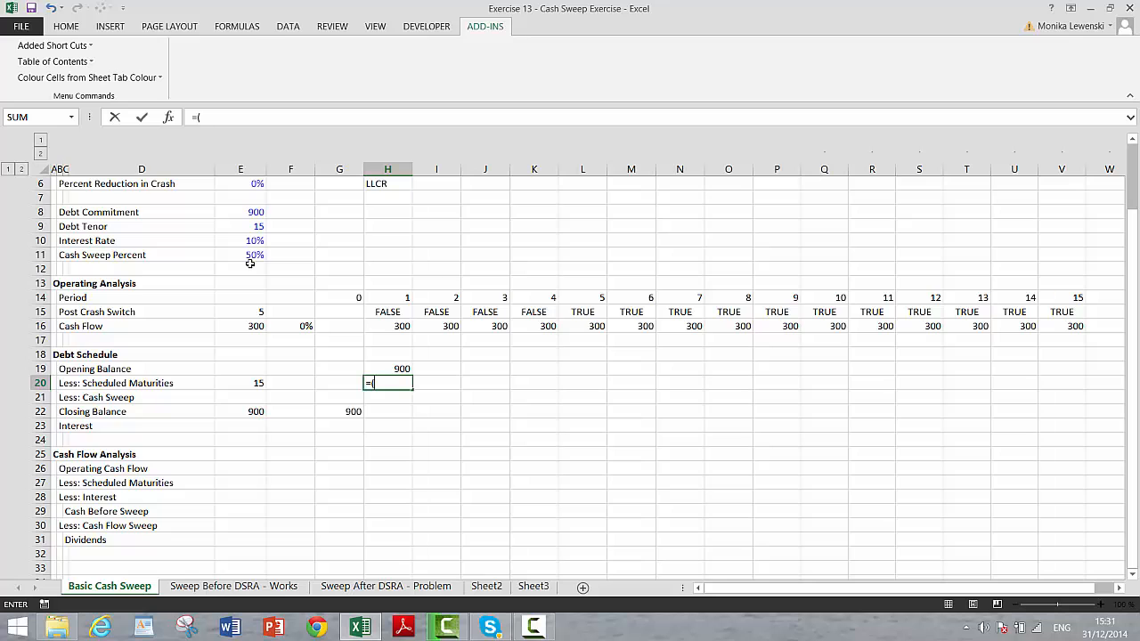
pyautogui.write('(')
pyautogui.press('Down')
pyautogui.press('Down')
pyautogui.press('Left')
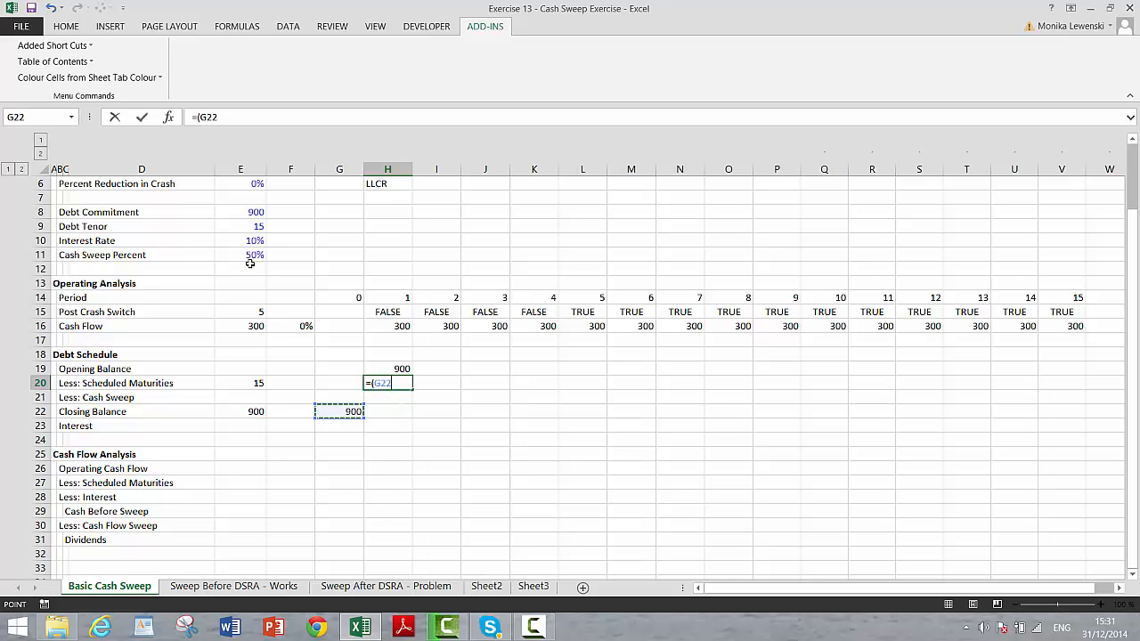
pyautogui.press('F5')
pyautogui.press('Escape')
pyautogui.press('F4')
pyautogui.write('/')
pyautogui.click(238, 381)
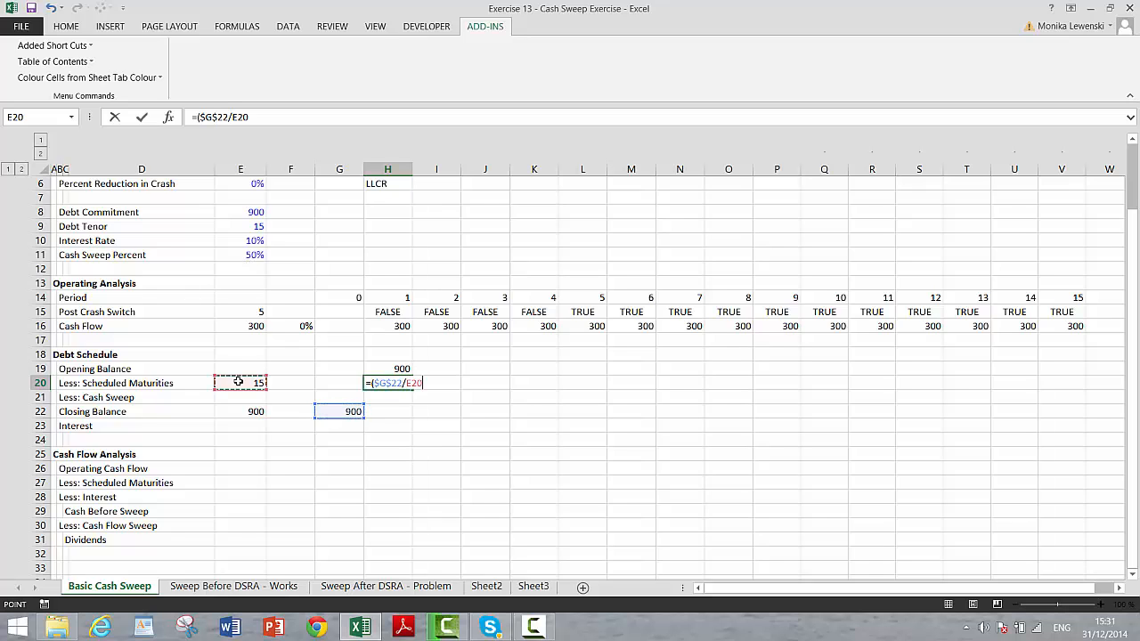
pyautogui.press('F4')
pyautogui.write(')')
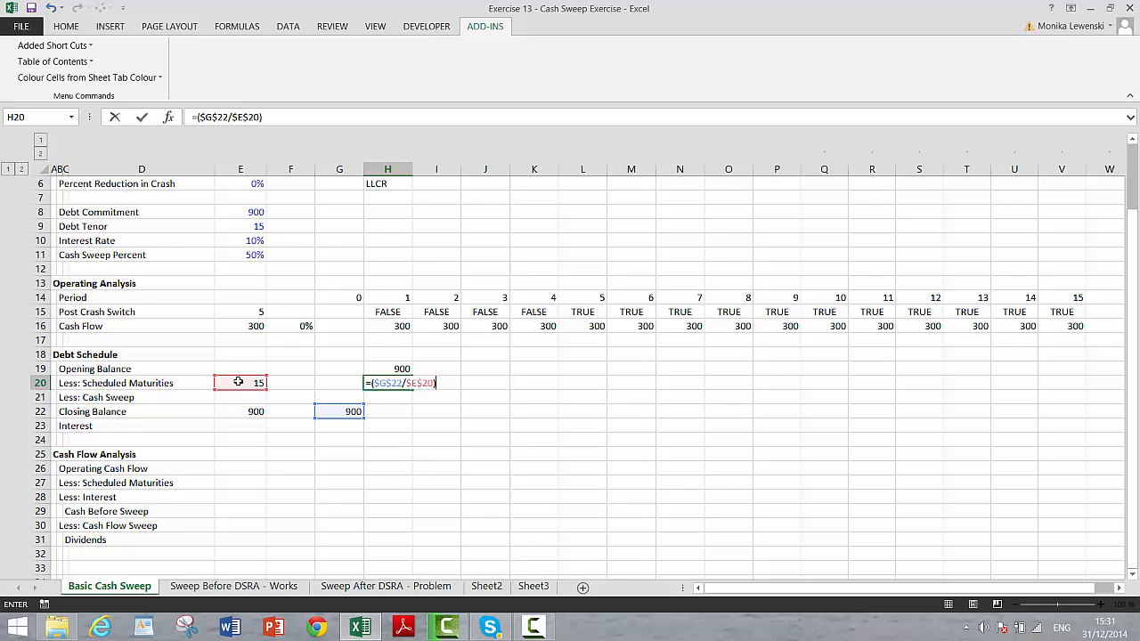
pyautogui.press('Return')
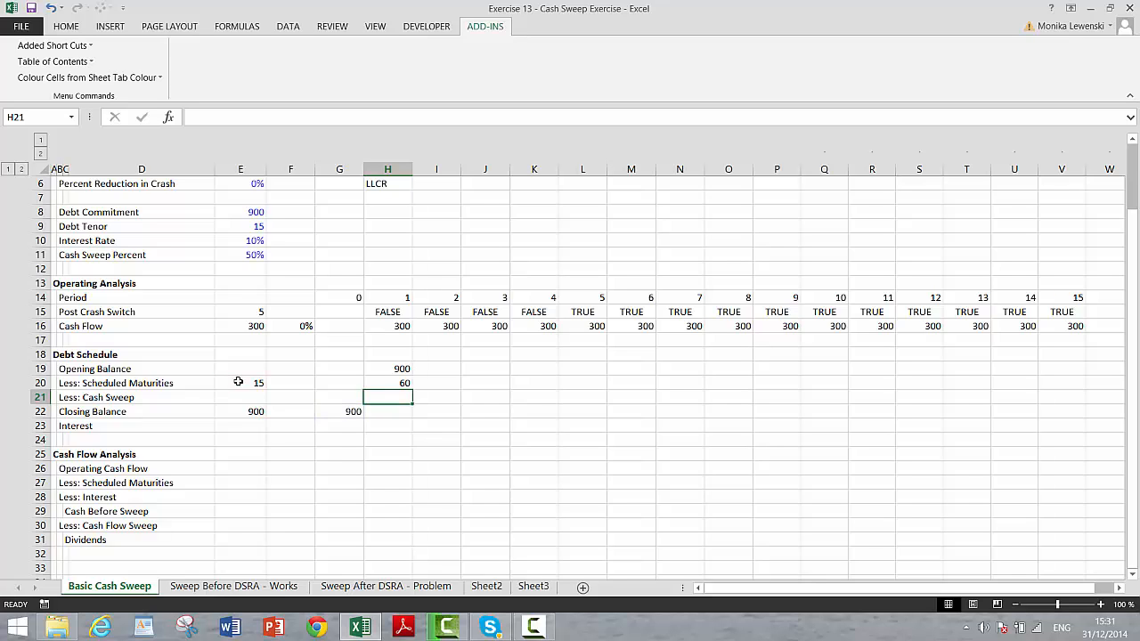
# Calculate the period 1 closing balance in H22 as opening balance less scheduled maturities with =H19-H20.
pyautogui.press('Down')
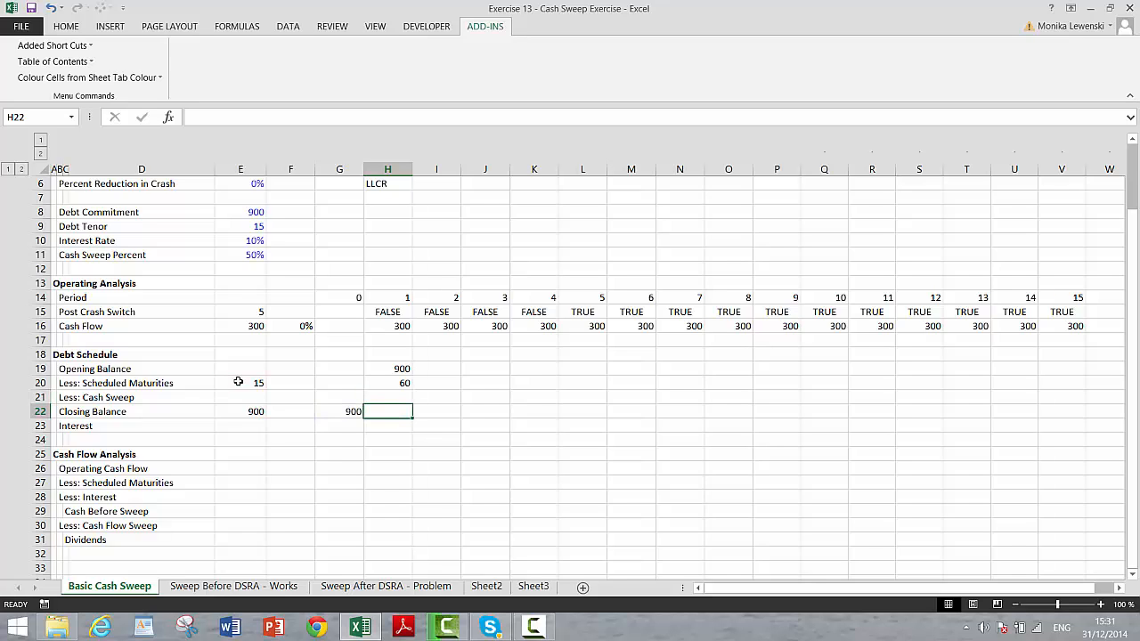
pyautogui.write('=')
pyautogui.press('Up')
pyautogui.press('Up')
pyautogui.press('Up')
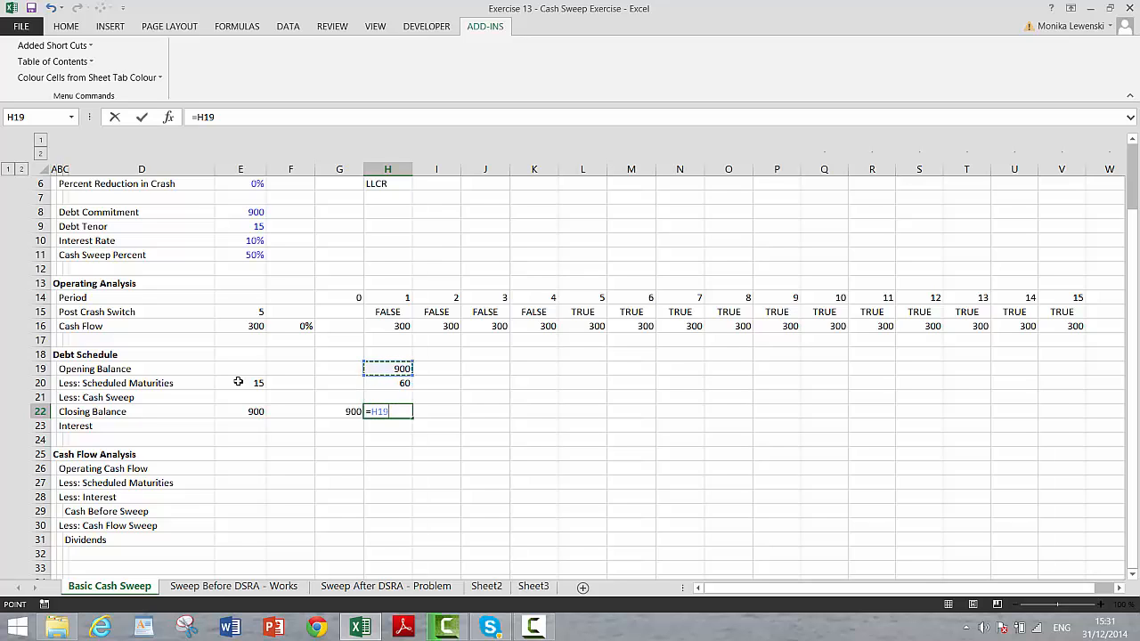
pyautogui.write('-')
pyautogui.press('Up')
pyautogui.press('Up')
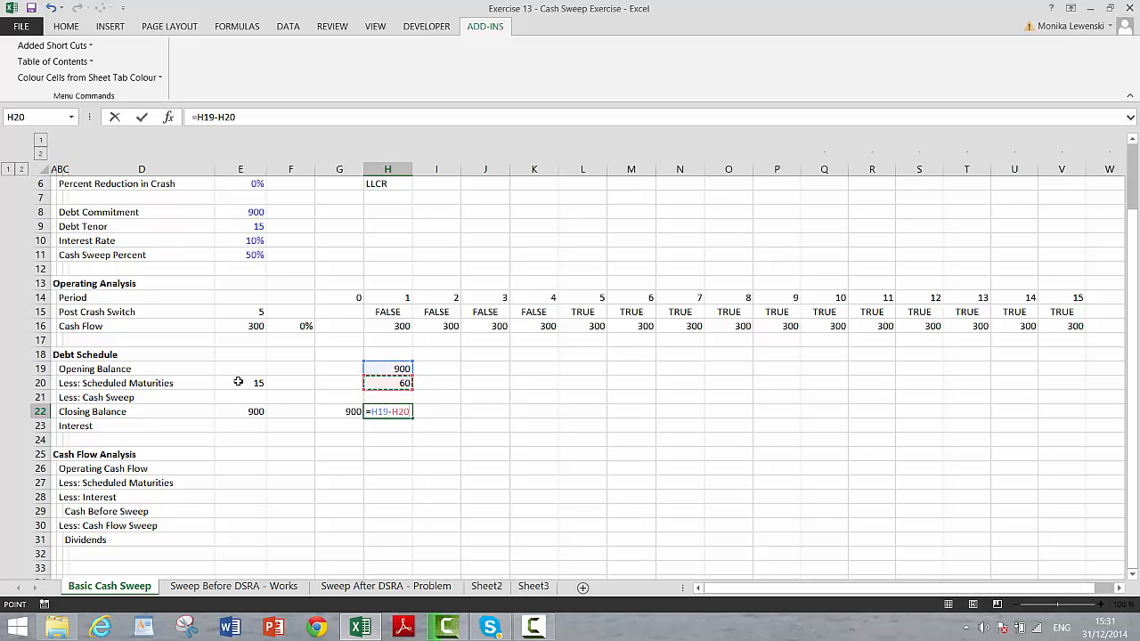
pyautogui.press('Return')
# Copy the period 1 debt schedule formulas in H19:H22 across to period 15.
pyautogui.press('Up')
pyautogui.press('Up')
pyautogui.press('Up')
pyautogui.press('Up')
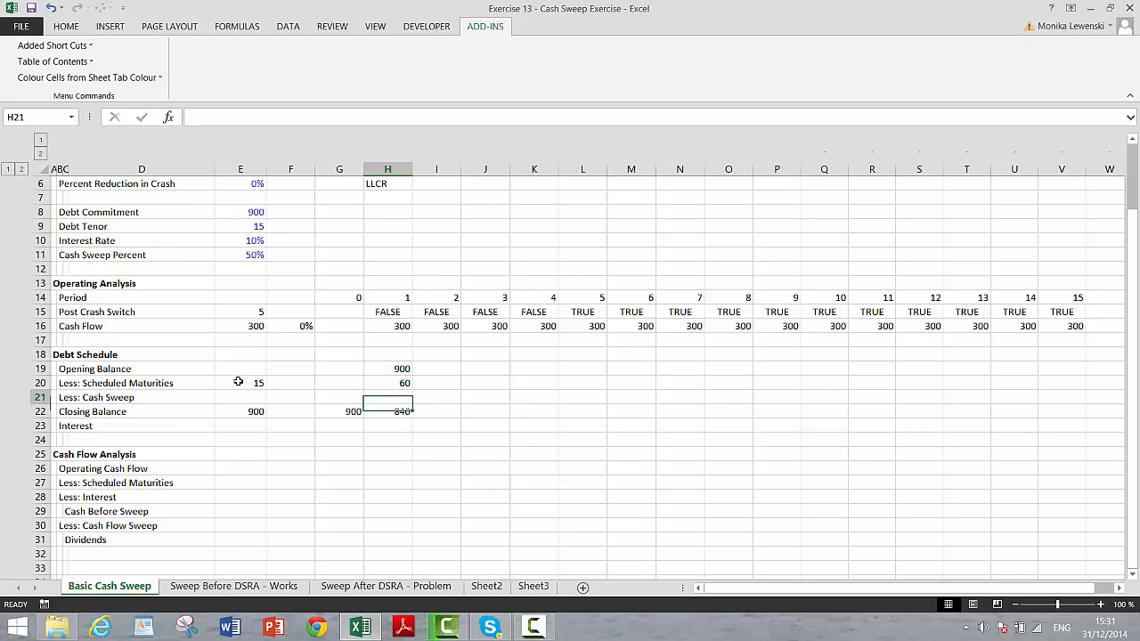
pyautogui.hotkey('shift', 'Down')
pyautogui.hotkey('shift', 'Down')
pyautogui.hotkey('shift', 'Down')
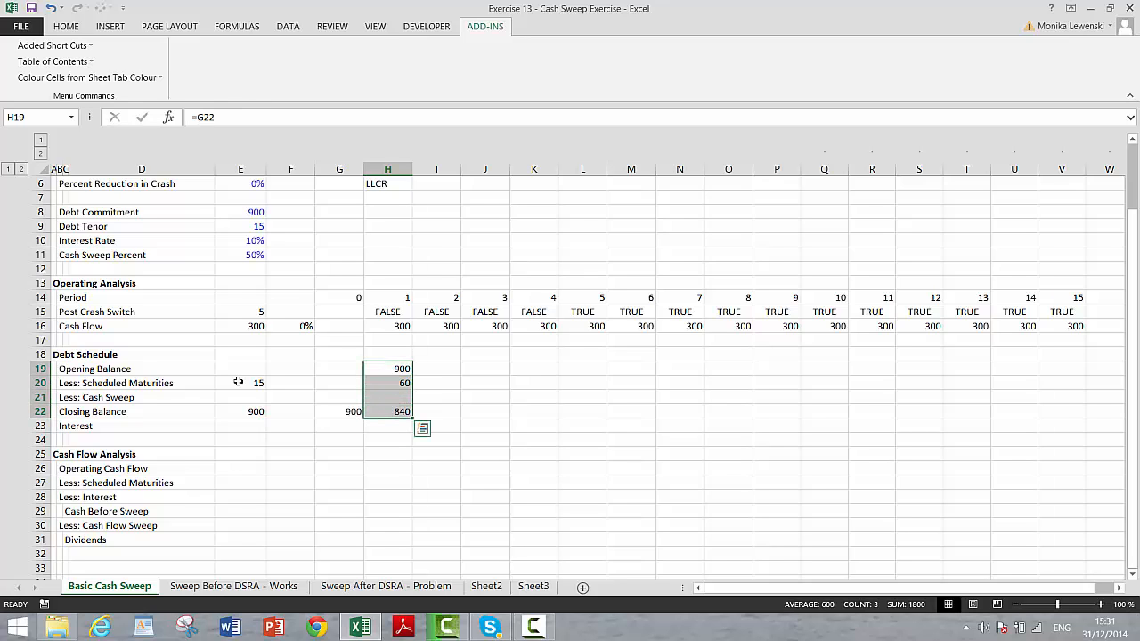
pyautogui.hotkey('ctrl', 'shift', 'r')
# Link cell E23 in the debt schedule's Interest row to the Interest Rate assumption with =E10.
pyautogui.press('Down')
pyautogui.press('Down')
pyautogui.press('Down')
pyautogui.press('Down')
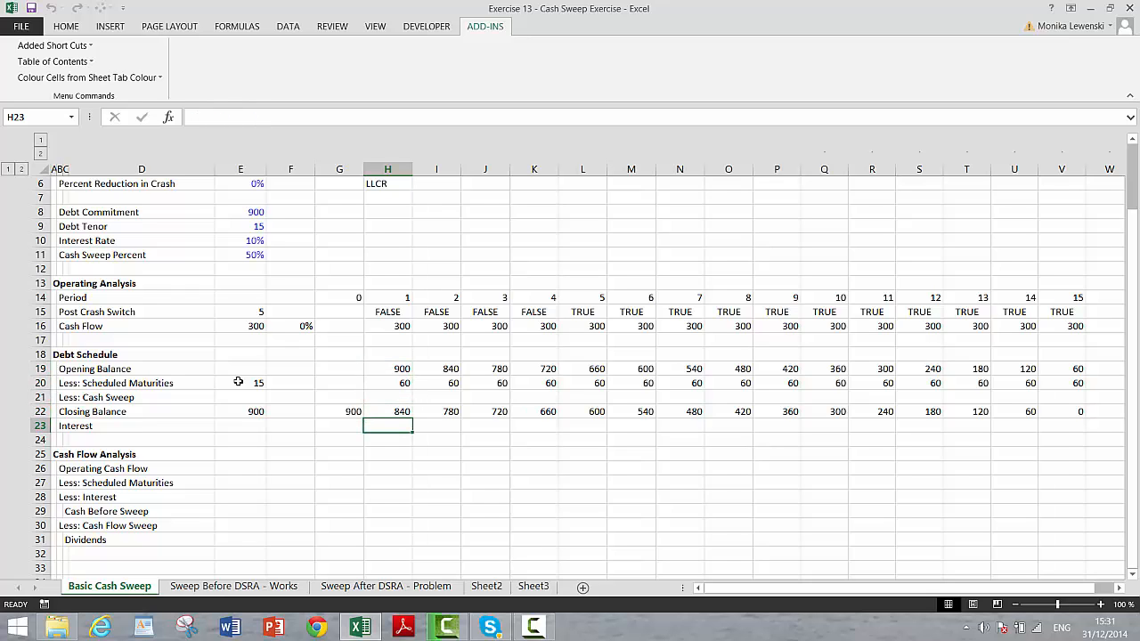
pyautogui.press('Left')
pyautogui.press('Left')
pyautogui.press('Left')
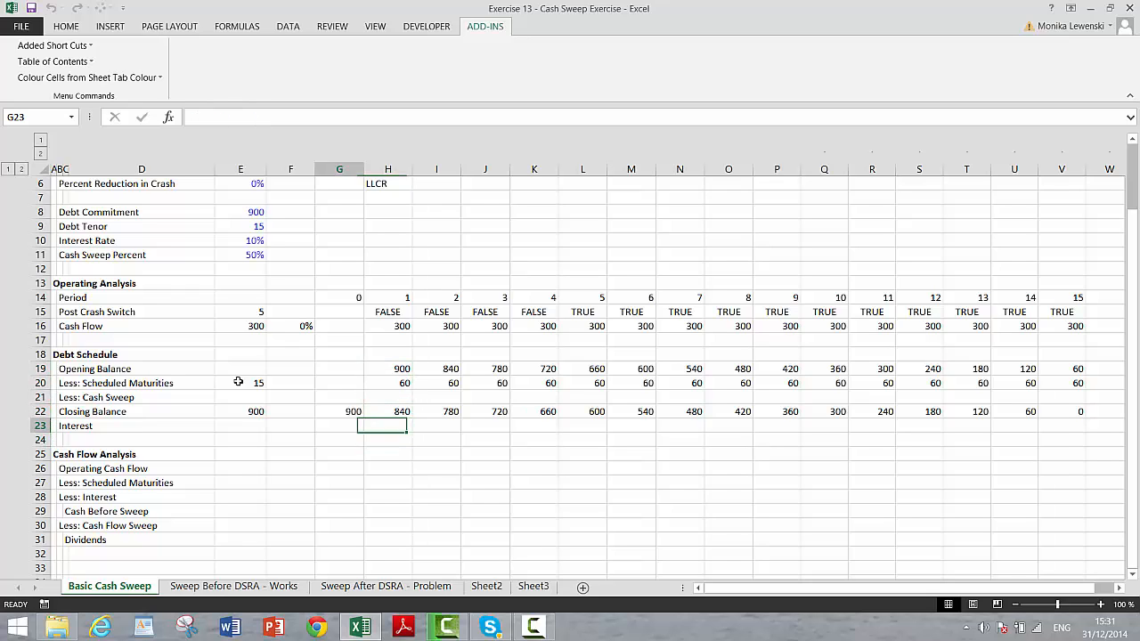
pyautogui.write('=')
pyautogui.press('Up')
pyautogui.press('Up')
pyautogui.press('Up')
pyautogui.press('Up')
pyautogui.press('Up')
pyautogui.press('Up')
pyautogui.press('Up')
pyautogui.press('Up')
pyautogui.press('Up')
pyautogui.press('Up')
pyautogui.press('Up')
pyautogui.press('Up')
pyautogui.press('Up')
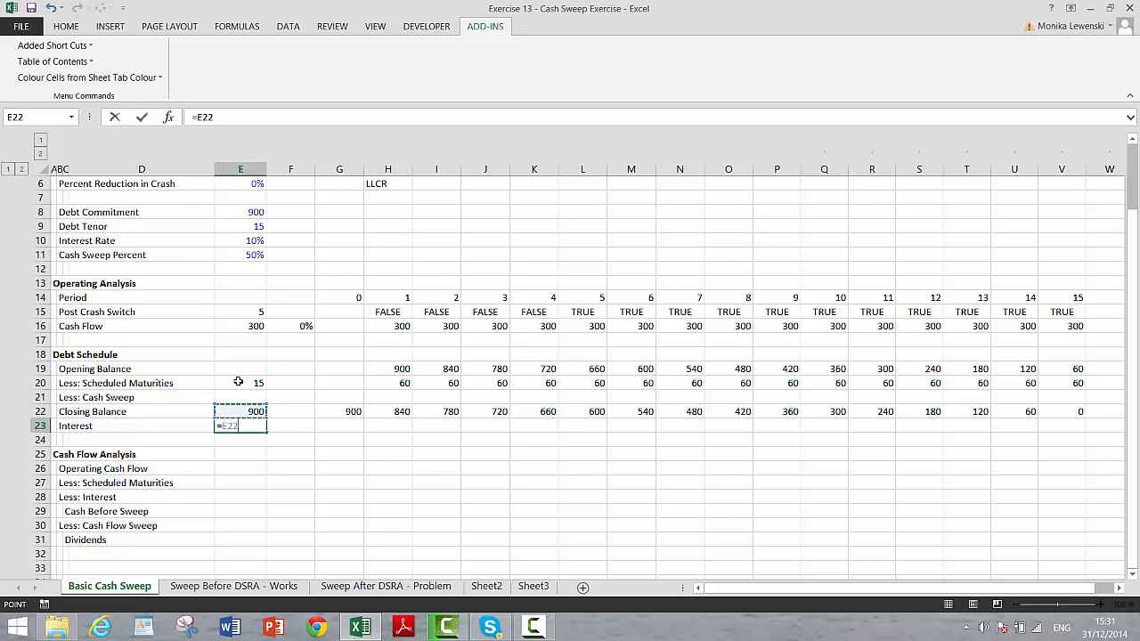
pyautogui.hotkey('ctrl', 'Return')
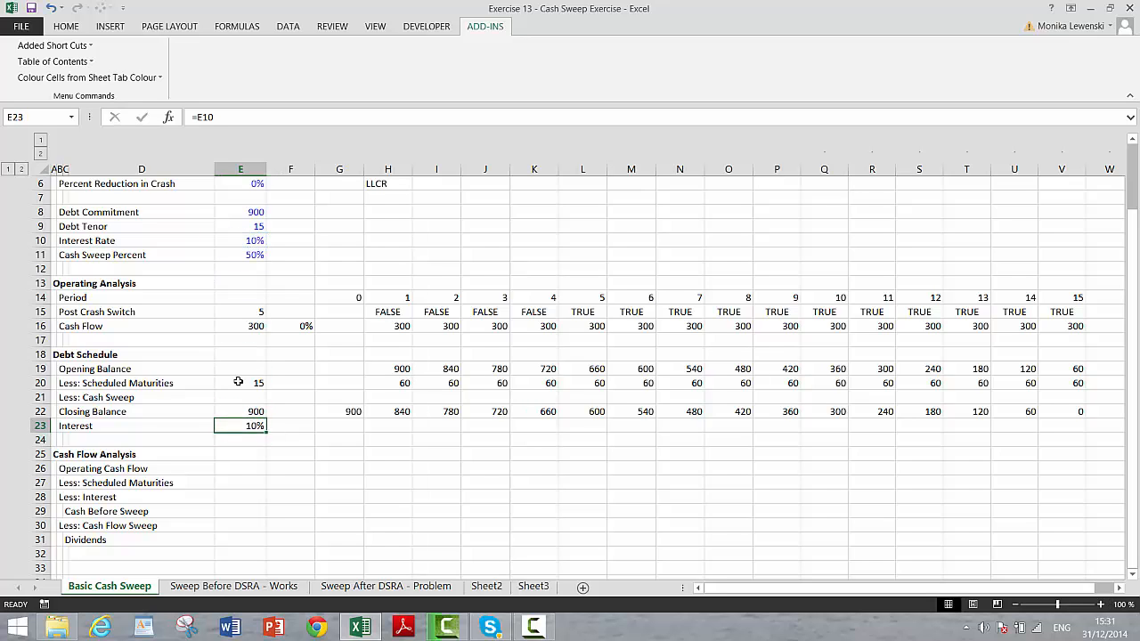
# Calculate the period 1 interest on the opening balance in H23 with =$E$23*H19.
pyautogui.press('Right')
pyautogui.press('Right')
pyautogui.press('Right')
pyautogui.write('=')
pyautogui.press('Left')
pyautogui.press('Left')
pyautogui.press('Left')
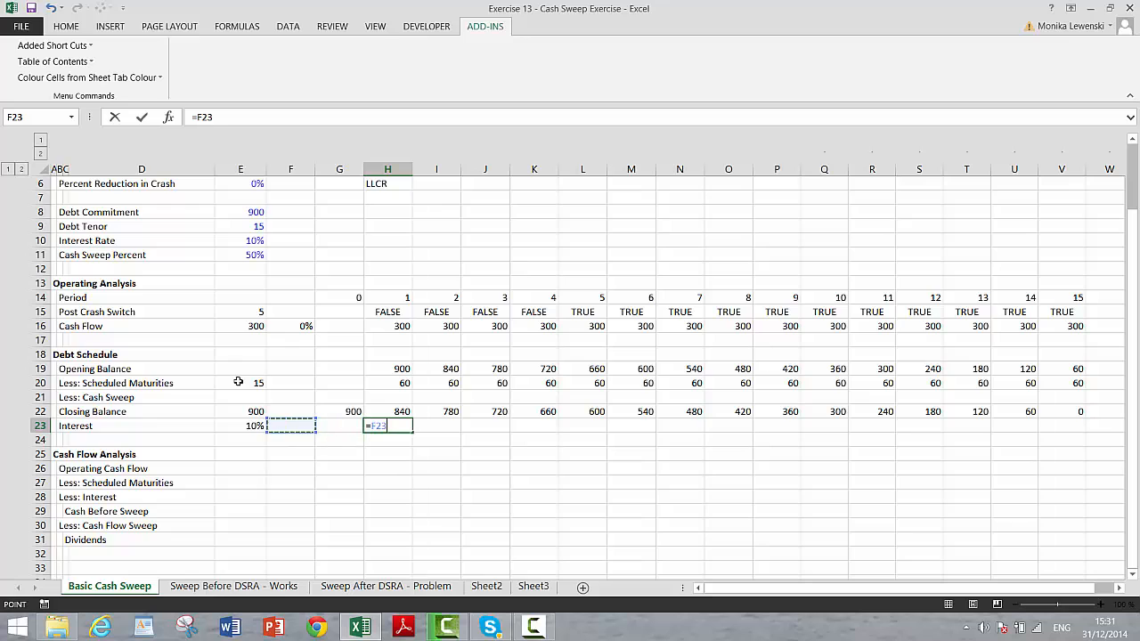
pyautogui.press('F4')
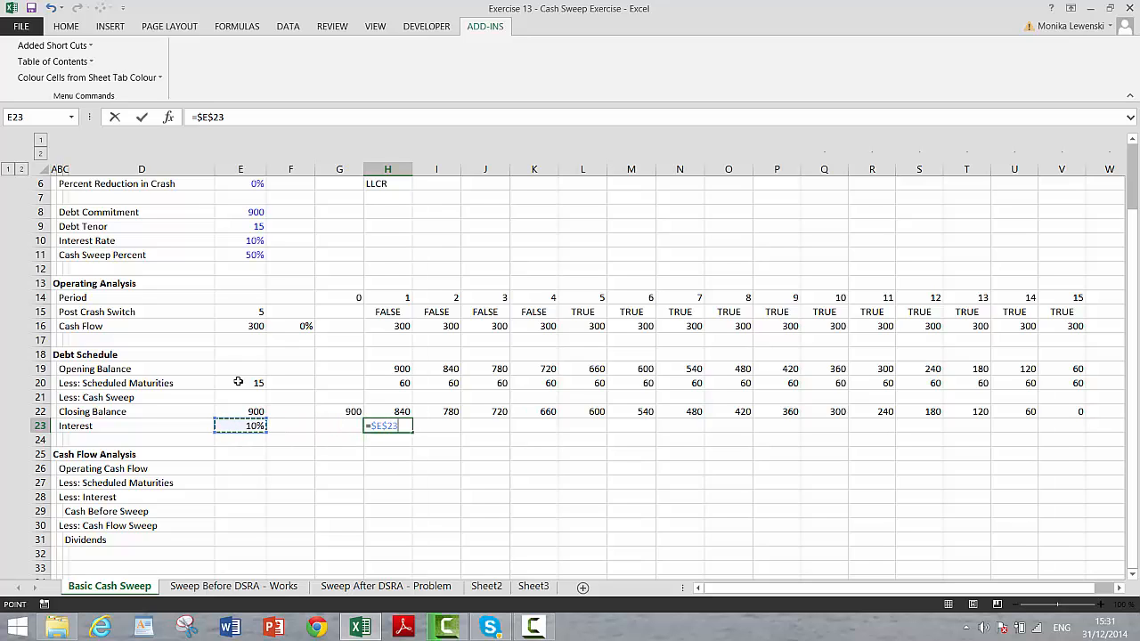
pyautogui.write('*')
pyautogui.press('Up')
pyautogui.press('Up')
pyautogui.press('Up')
pyautogui.press('Up')
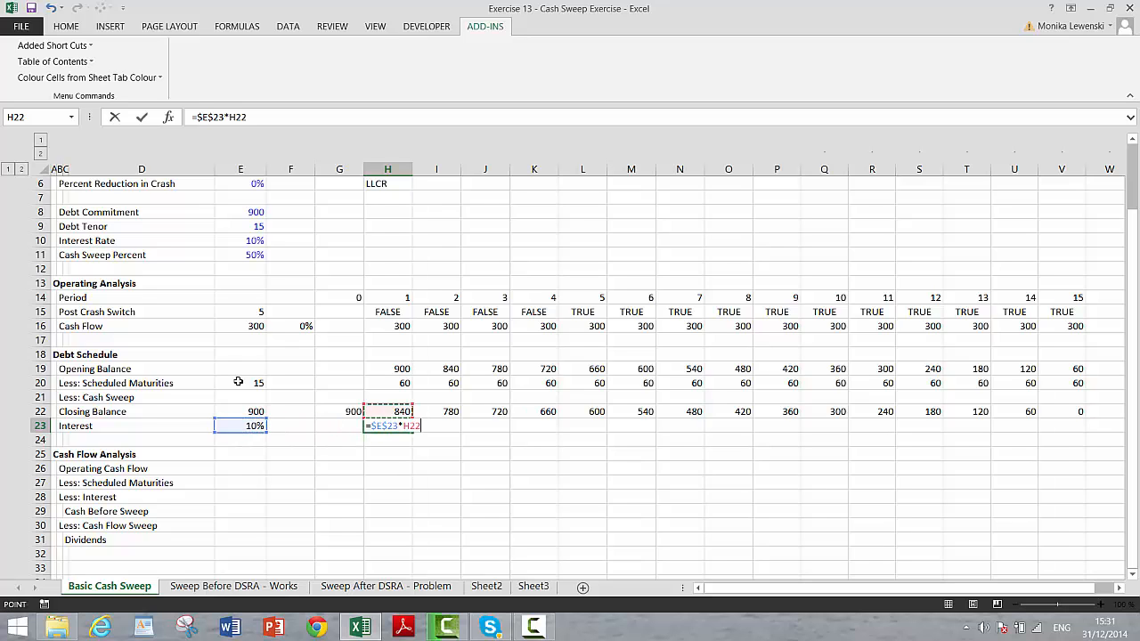
pyautogui.press('Return')
# Fill the interest formula in H23 across the row to period 15.
pyautogui.press('Up')
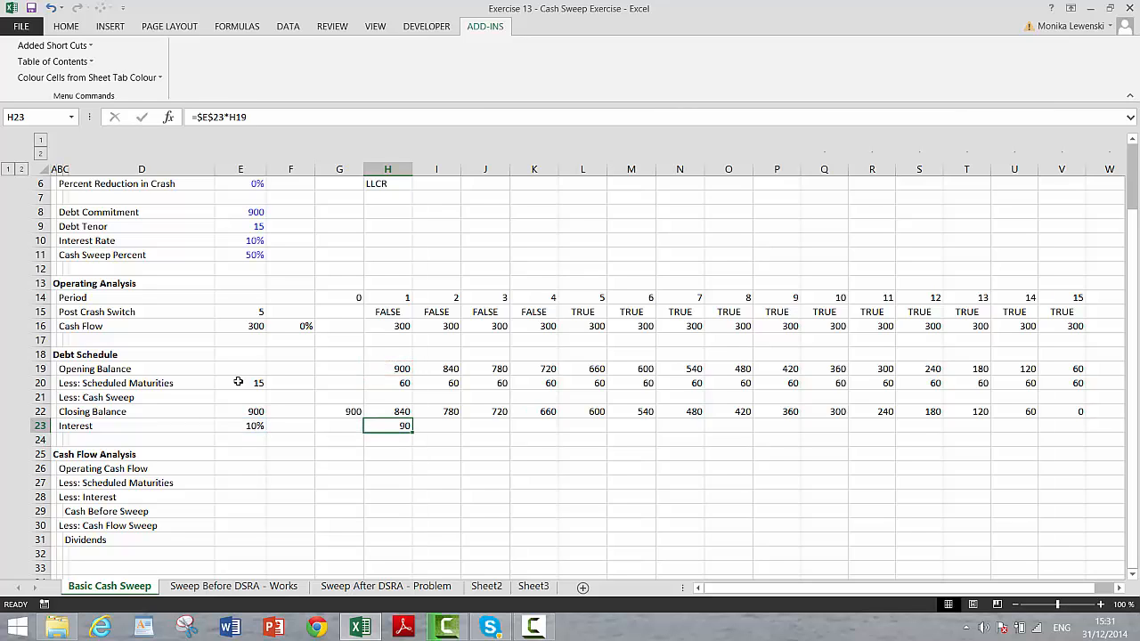
pyautogui.hotkey('shift', 'Right')
pyautogui.hotkey('shift', 'Right')
pyautogui.hotkey('shift', 'Right')
pyautogui.hotkey('shift', 'Right')
pyautogui.hotkey('shift', 'Right')
pyautogui.hotkey('shift', 'Right')
pyautogui.hotkey('shift', 'Right')
pyautogui.hotkey('shift', 'Right')
pyautogui.hotkey('shift', 'Right')
pyautogui.hotkey('shift', 'Right')
pyautogui.hotkey('shift', 'Right')
pyautogui.hotkey('shift', 'Right')
pyautogui.hotkey('shift', 'Right')
pyautogui.hotkey('shift', 'Right')
pyautogui.hotkey('ctrl', 'r')
# Link the period 1 Operating Cash Flow in H26 to the operating analysis cash flow with =H16.
pyautogui.press('Down')
pyautogui.press('Down')
pyautogui.press('Down')
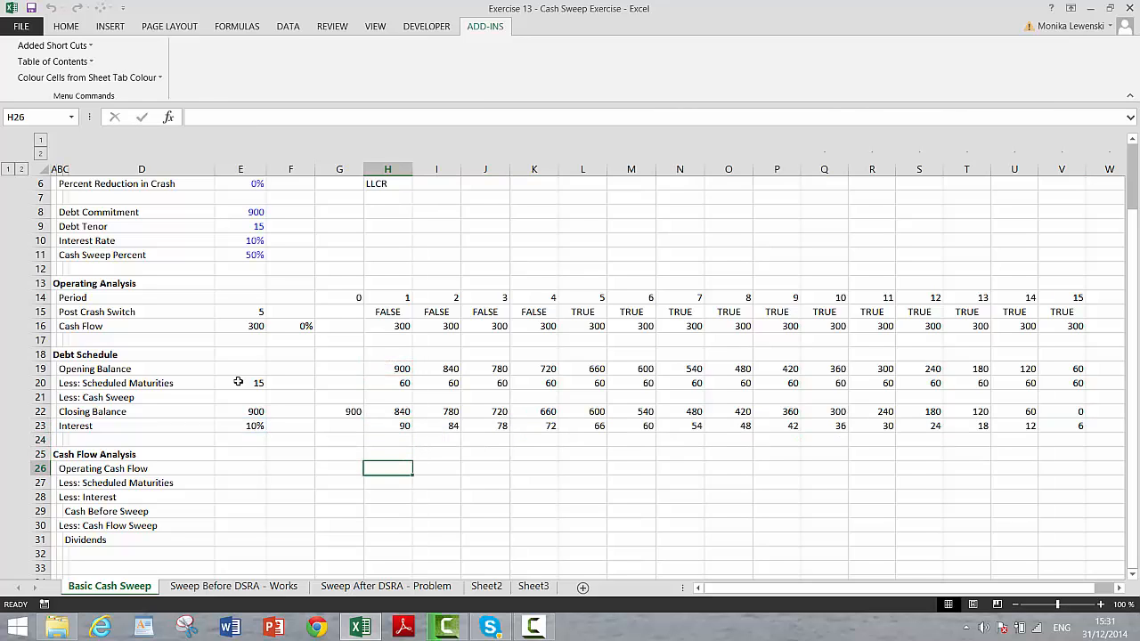
pyautogui.press('Up')
pyautogui.press('Up')
pyautogui.press('Down')
pyautogui.press('Down')
pyautogui.write('=')
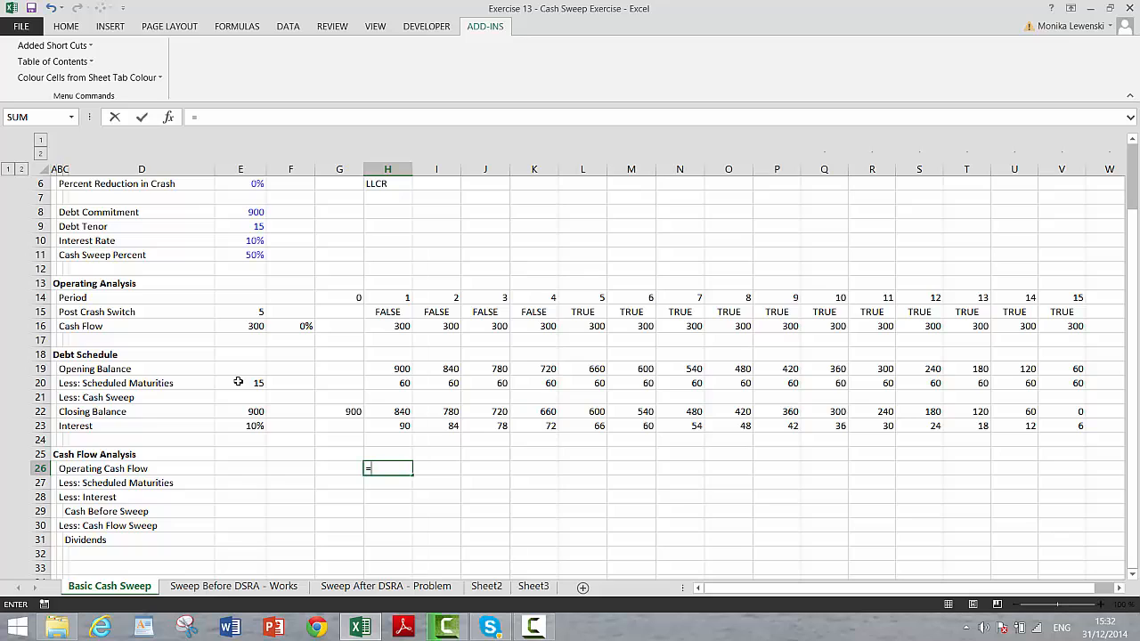
pyautogui.press('Up')
pyautogui.press('Up')
pyautogui.press('Up')
pyautogui.press('Up')
pyautogui.press('Up')
pyautogui.press('Up')
pyautogui.press('Up')
pyautogui.press('Up')
pyautogui.press('Up')
pyautogui.press('Up')
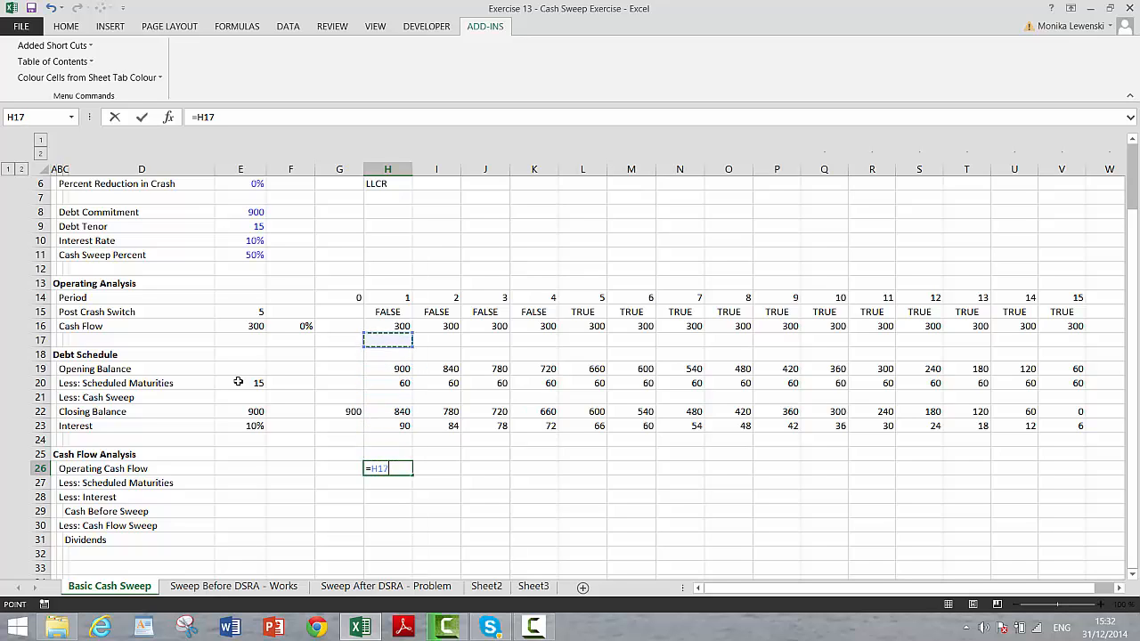
pyautogui.press('Return')
# Link the period 1 scheduled maturities in H27 of the cash flow analysis to the debt schedule with =H20.
pyautogui.write('=')
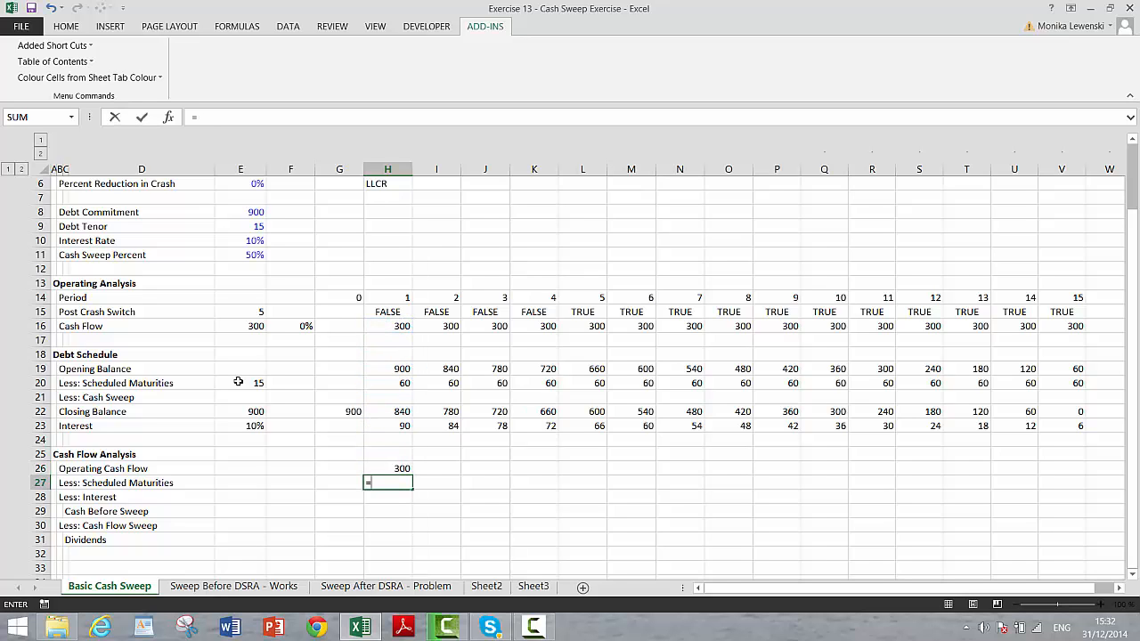
pyautogui.press('Up')
pyautogui.press('Up')
pyautogui.press('Up')
pyautogui.press('Up')
pyautogui.press('Up')
pyautogui.press('Up')
pyautogui.press('Up')
pyautogui.press('Return')
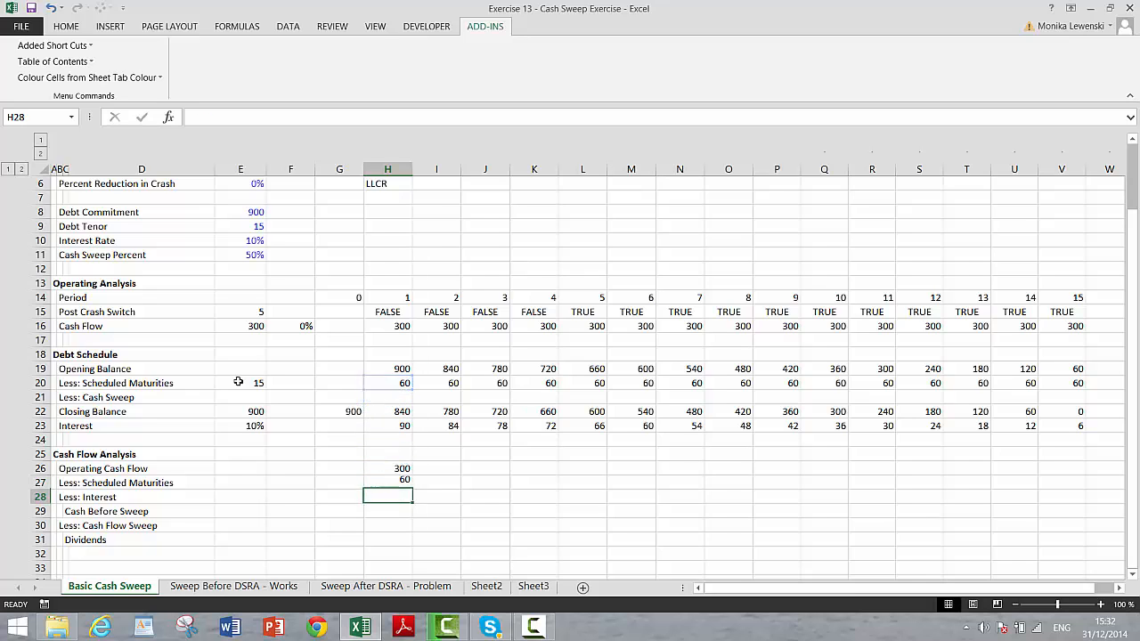
# Link the period 1 interest in H28 of the cash flow analysis to the debt schedule with =H23.
pyautogui.write('=')
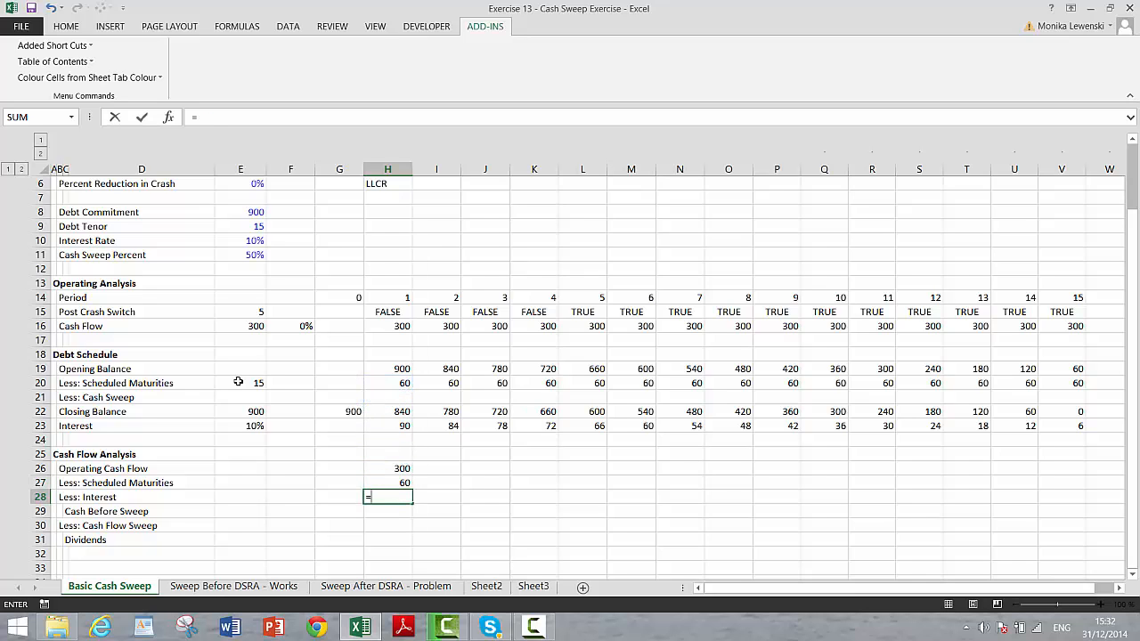
pyautogui.press('Up')
pyautogui.press('Up')
pyautogui.press('Up')
pyautogui.press('Up')
pyautogui.press('Up')
pyautogui.press('Return')
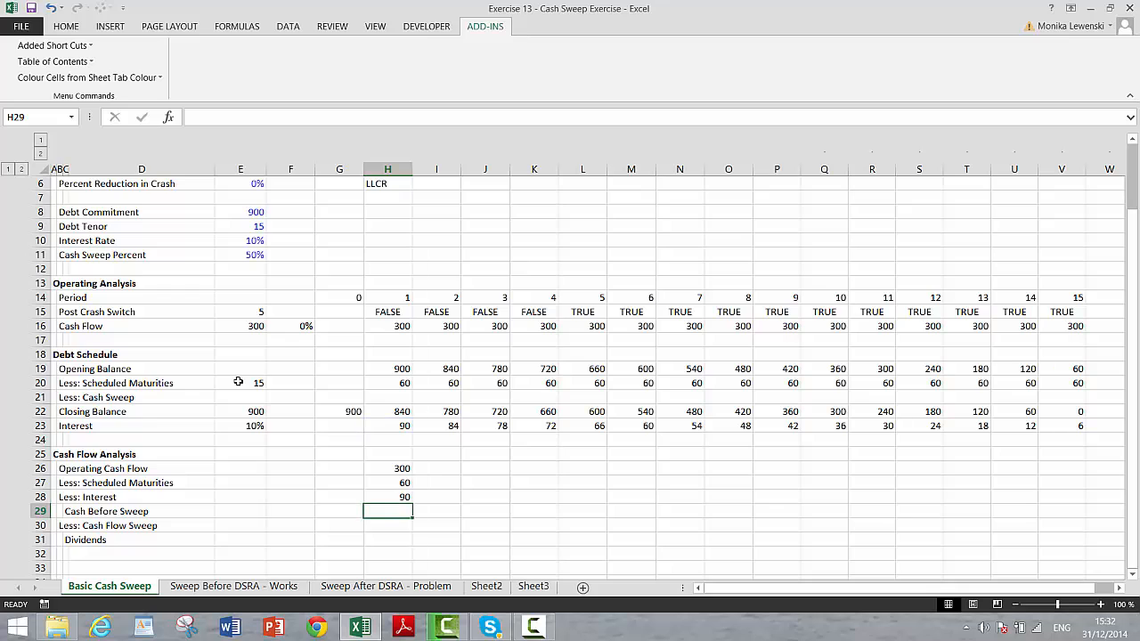
# Calculate the period 1 Cash Before Sweep in H29 with =H26-H27-H28.
pyautogui.write('=')
pyautogui.press('Up')
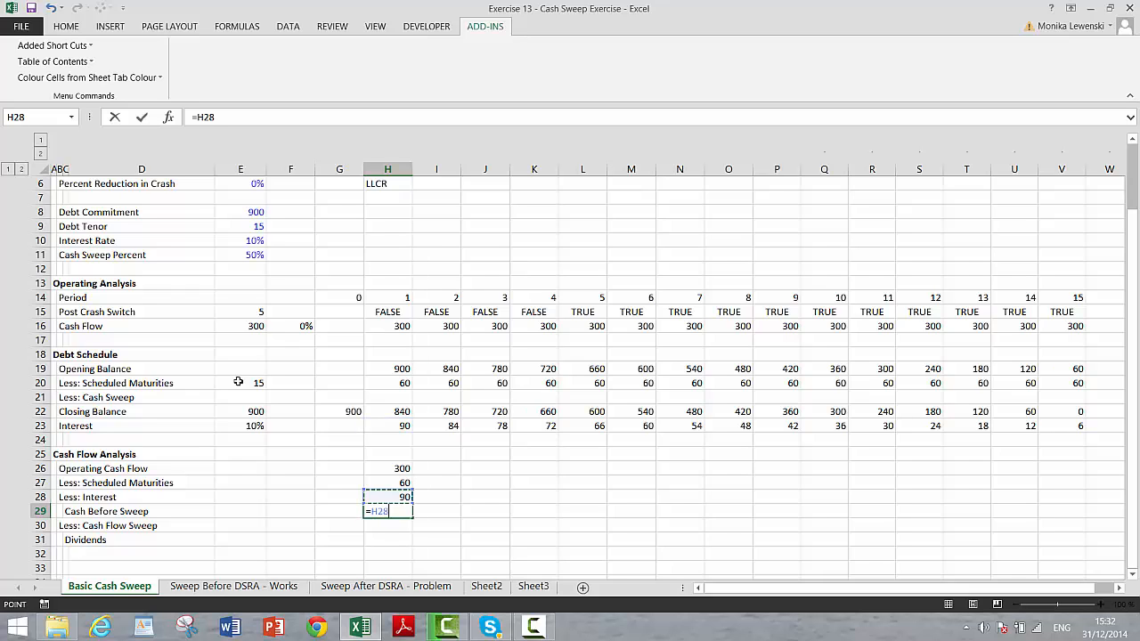
pyautogui.press('Up')
pyautogui.press('Up')
pyautogui.write('-')
pyautogui.press('Up')
pyautogui.press('Up')
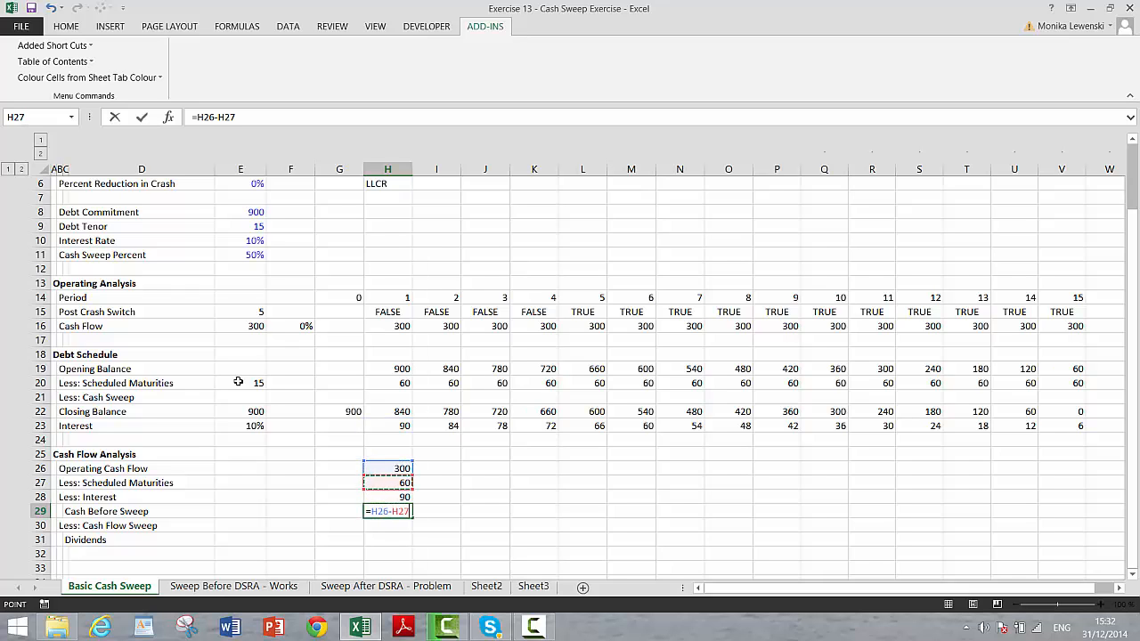
pyautogui.write('-')
pyautogui.press('Up')
pyautogui.press('Return')
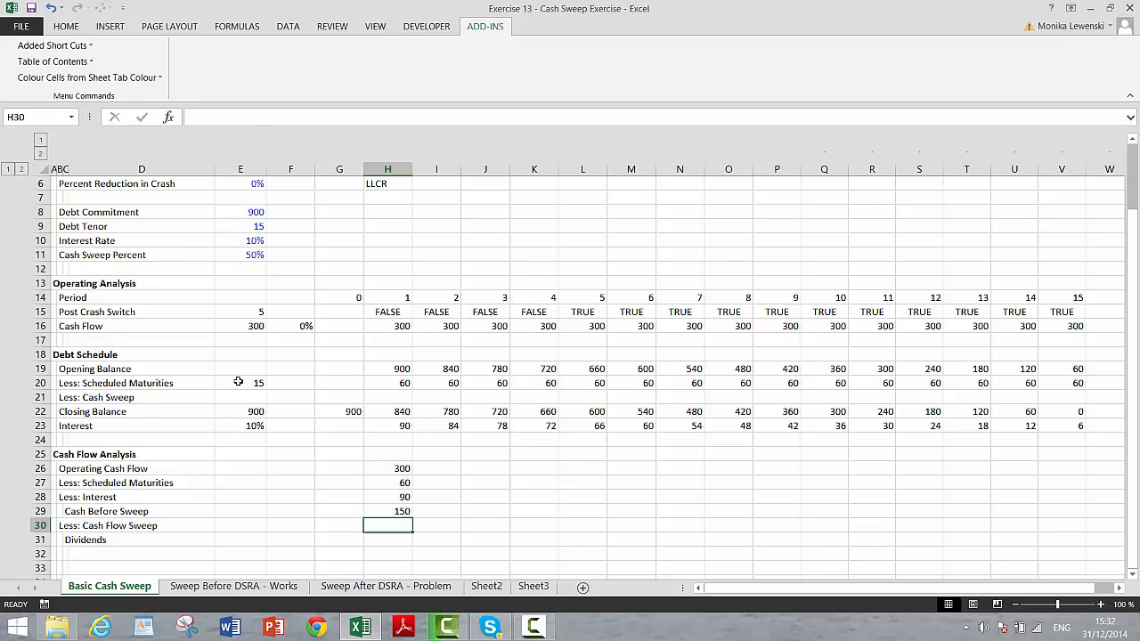
# Insert two blank rows above Operating Cash Flow, directly below the Cash Flow Analysis heading.
pyautogui.press('Up')
pyautogui.press('Up')
pyautogui.press('Up')
pyautogui.press('Up')
pyautogui.press('Up')
pyautogui.press('Left')
pyautogui.press('Left')
pyautogui.press('Left')
pyautogui.press('Left')
pyautogui.press('Left')
pyautogui.press('Left')
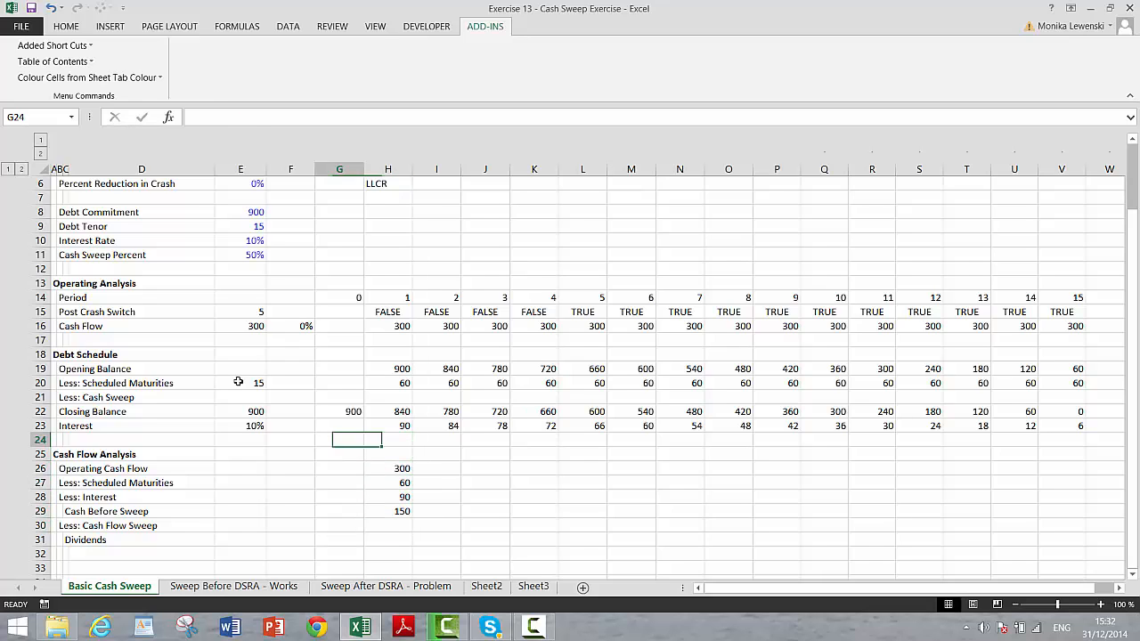
pyautogui.press('Left')
pyautogui.press('Down')
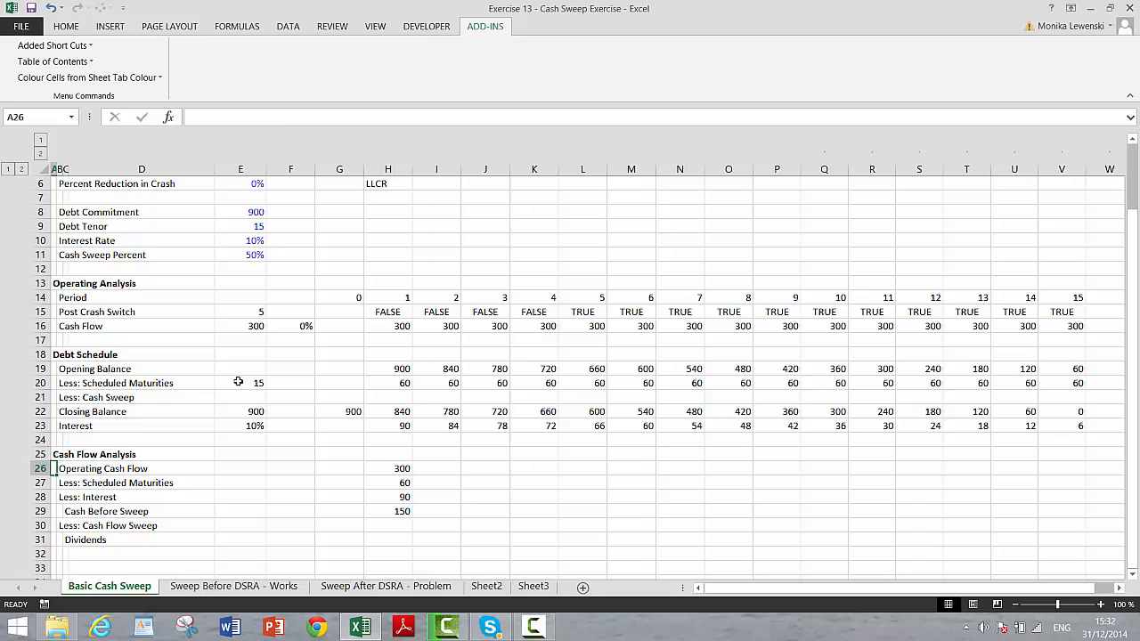
pyautogui.hotkey('shift', 'space')
pyautogui.hotkey('ctrl', 'shift', '=')
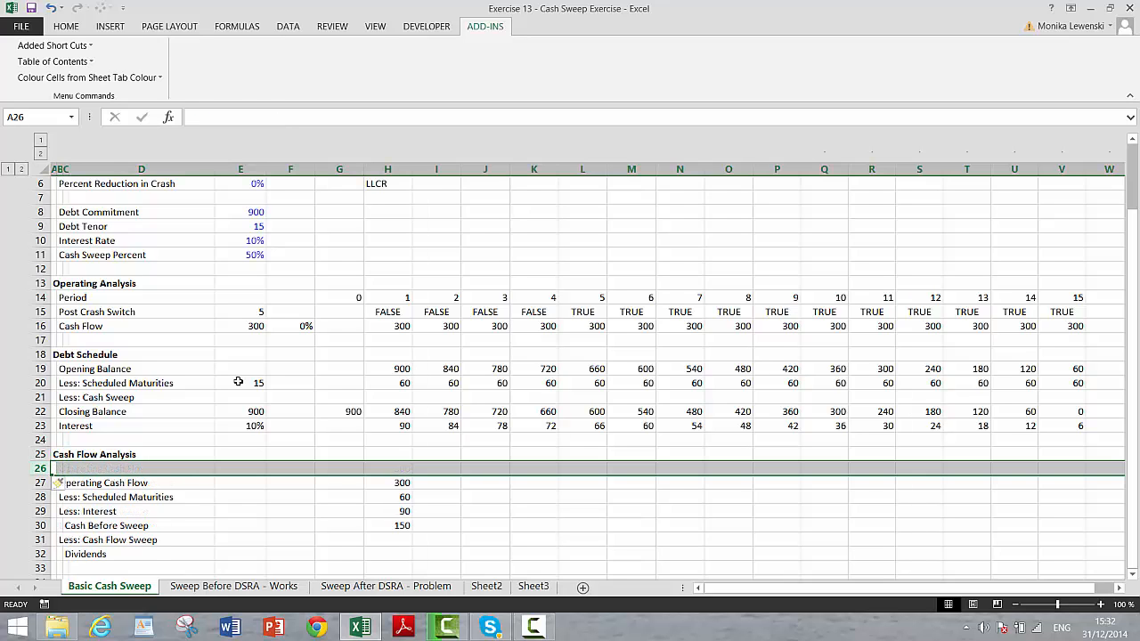
pyautogui.hotkey('ctrl', 'shift', '=')
# Label the first inserted row in B26 as "Cash Sweep %".
pyautogui.press('Down')
pyautogui.press('Up')
pyautogui.press('Right')
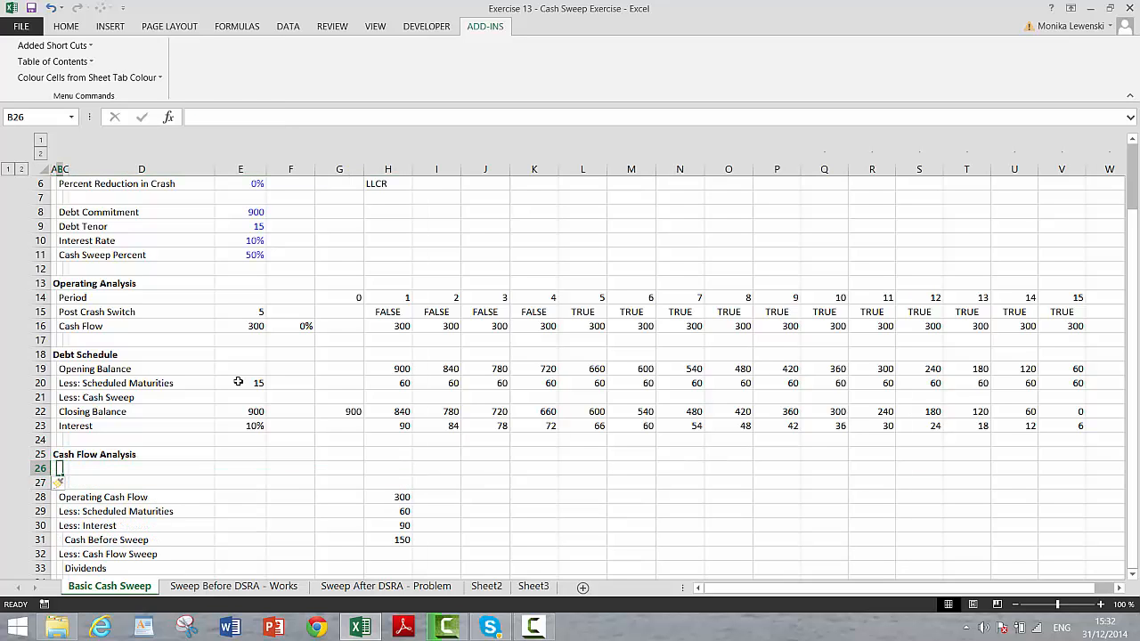
pyautogui.write('Cash Sweep')
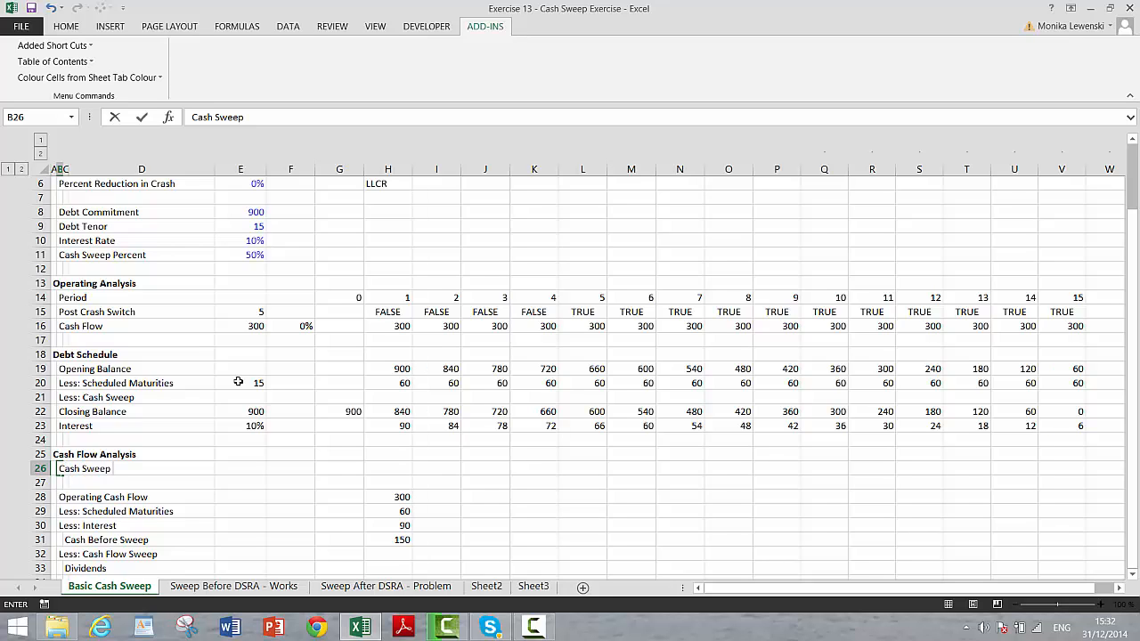
pyautogui.press('Down')
pyautogui.press('Down')
pyautogui.press('Down')
pyautogui.press('Down')
pyautogui.press('Down')
pyautogui.press('Down')
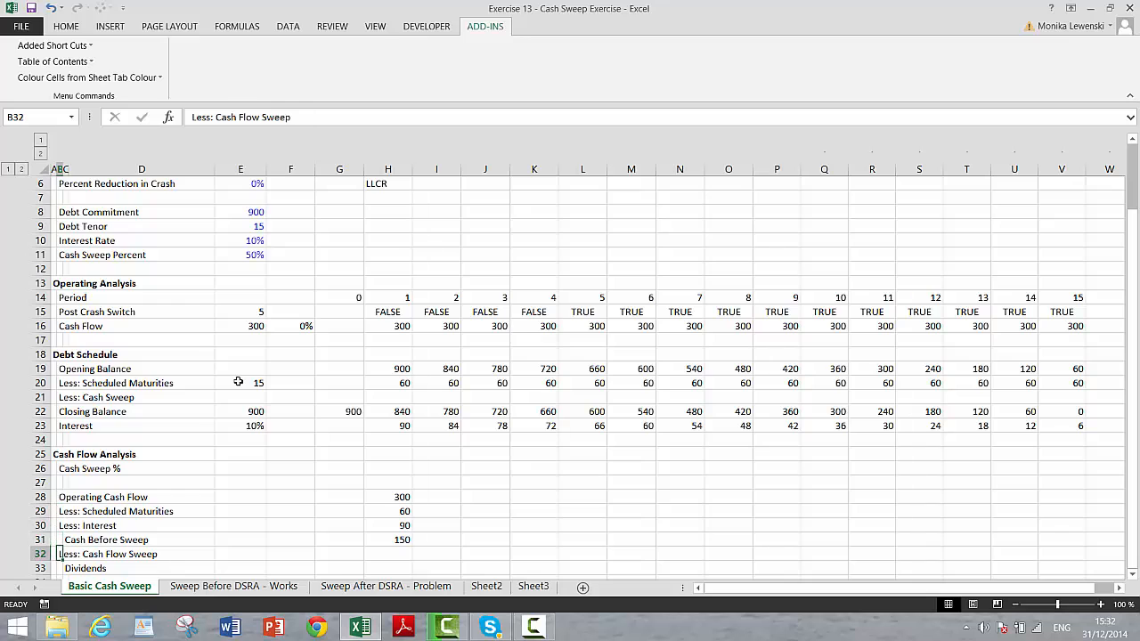
# Link the period 1 Cash Sweep % in H26 to the Cash Sweep Percent input with =$E$11.
pyautogui.press('Right')
pyautogui.press('Right')
pyautogui.press('Up')
pyautogui.press('Up')
pyautogui.press('Up')
pyautogui.press('Up')
pyautogui.press('Up')
pyautogui.press('Up')
pyautogui.press('Right')
pyautogui.press('Right')
pyautogui.press('Right')
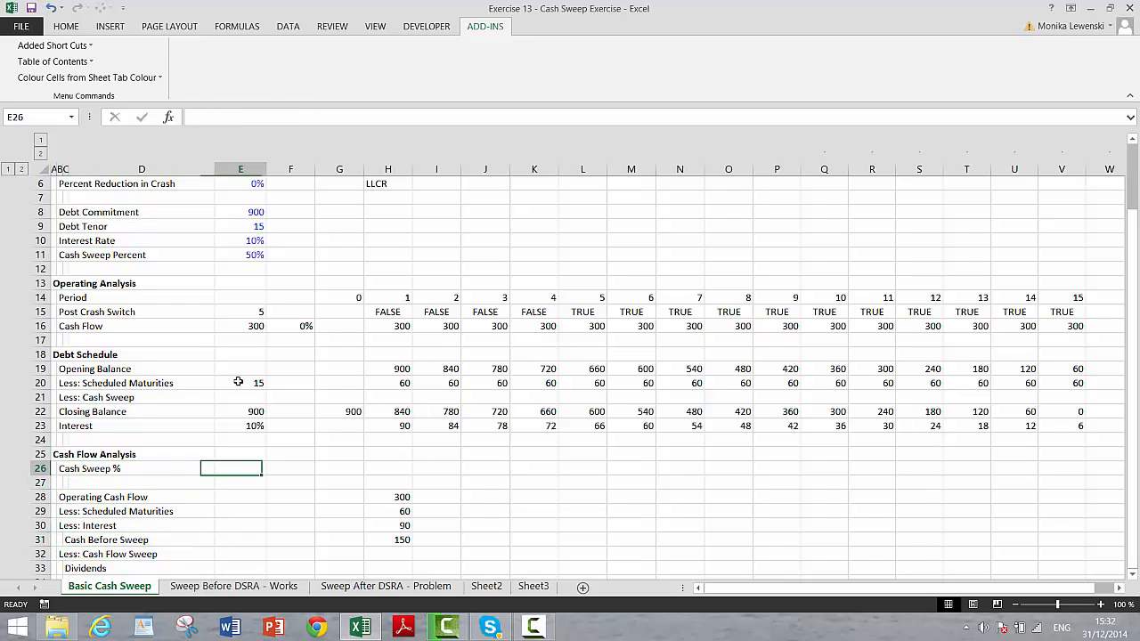
pyautogui.press('Right')
pyautogui.write('=')
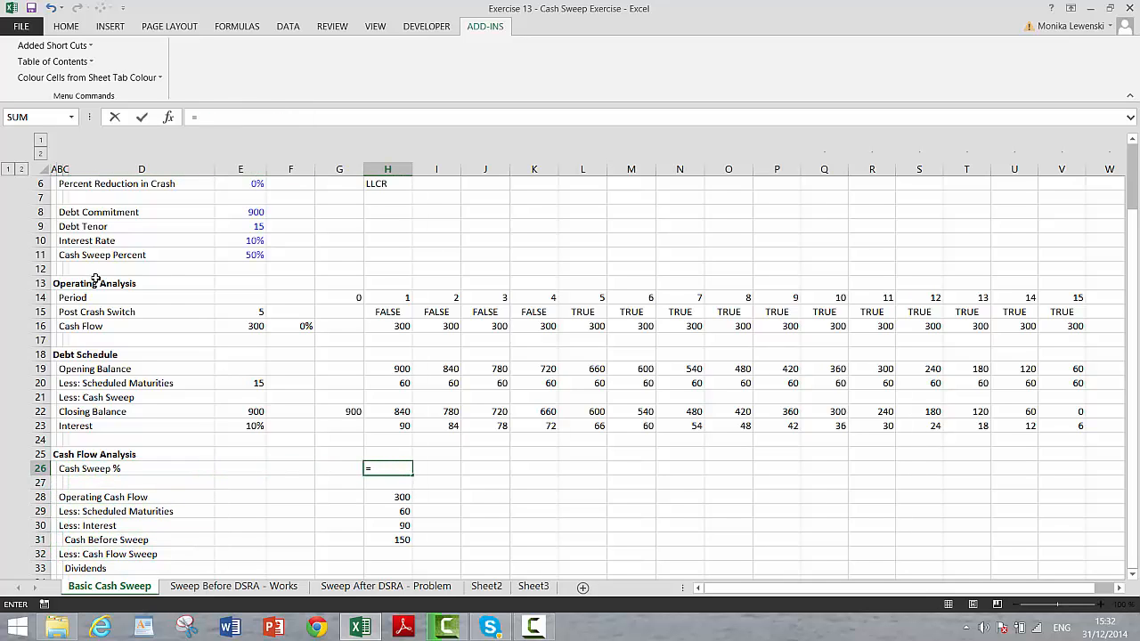
pyautogui.click(248, 186)
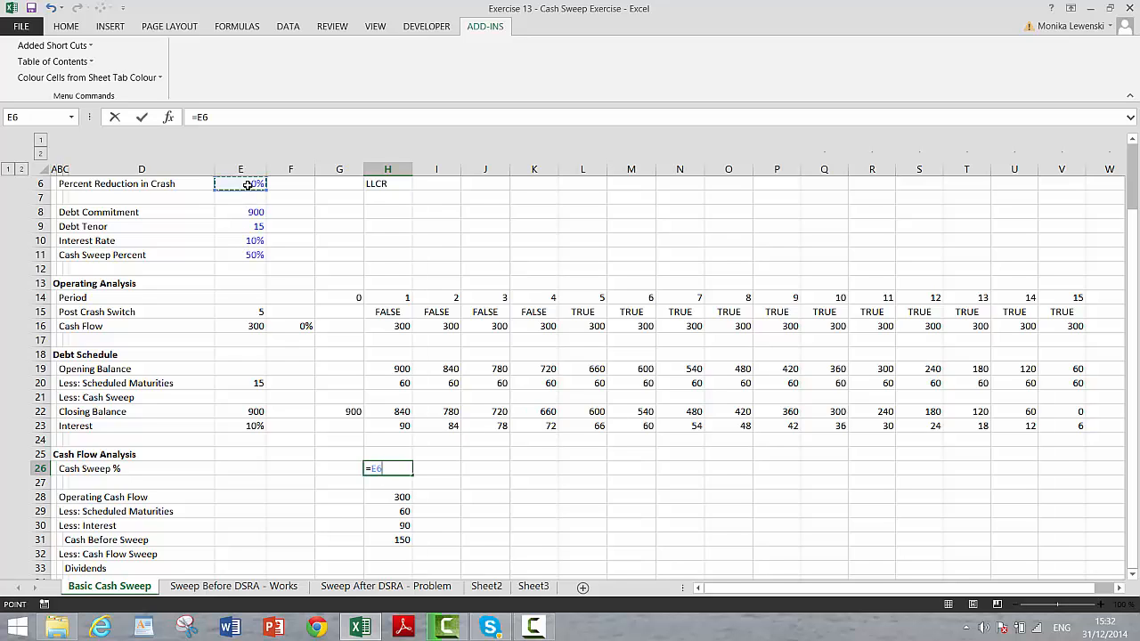
pyautogui.press('Down')
pyautogui.press('Down')
pyautogui.press('Down')
pyautogui.press('Down')
pyautogui.press('Down')
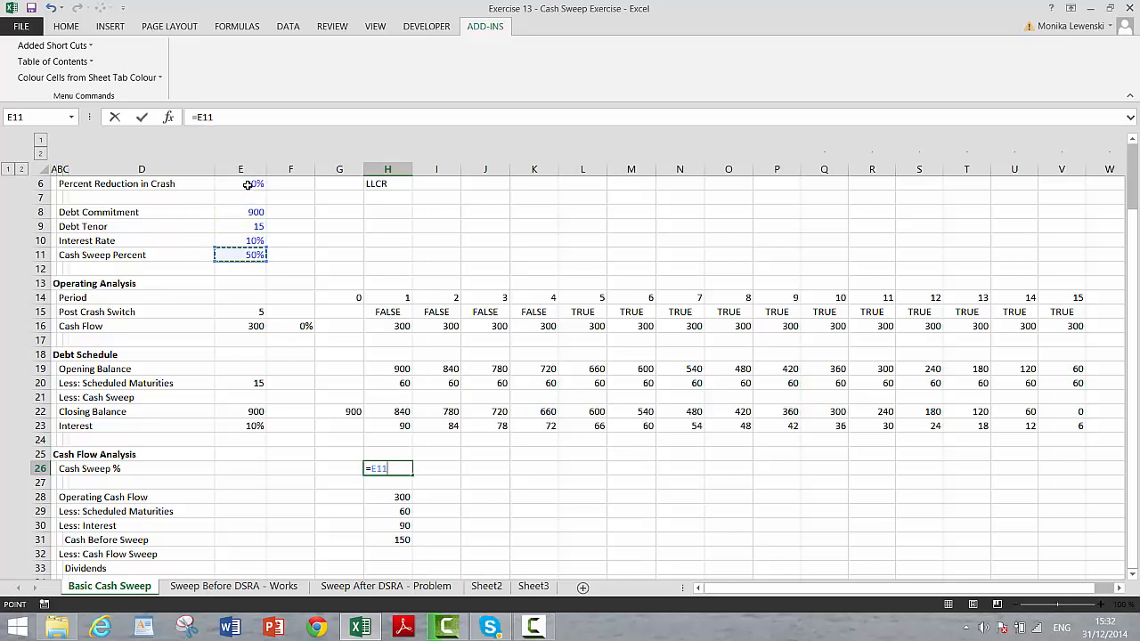
pyautogui.press('F4')
pyautogui.hotkey('ctrl', 'Return')
# Copy the period 1 formulas in H26:H31 of the cash flow analysis across to period 15 in column V.
pyautogui.press('Down')
pyautogui.press('Down')
pyautogui.press('Down')
pyautogui.press('Down')
pyautogui.press('Down')
pyautogui.press('Down')
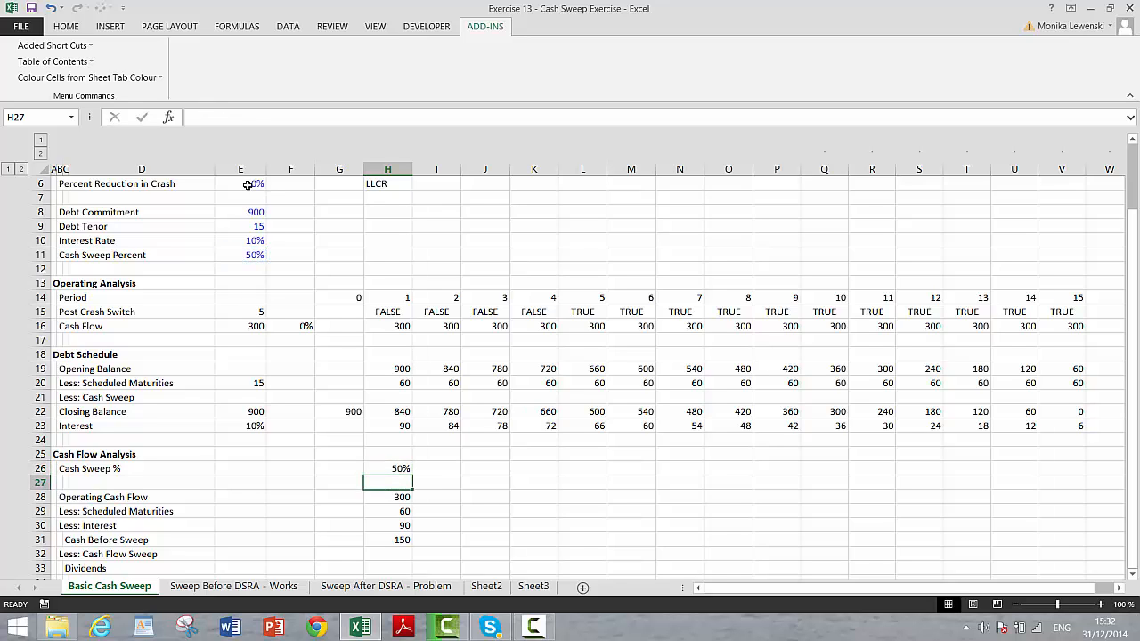
pyautogui.press('Up')
pyautogui.press('Up')
pyautogui.press('Up')
pyautogui.press('Up')
pyautogui.press('Up')
pyautogui.press('Up')
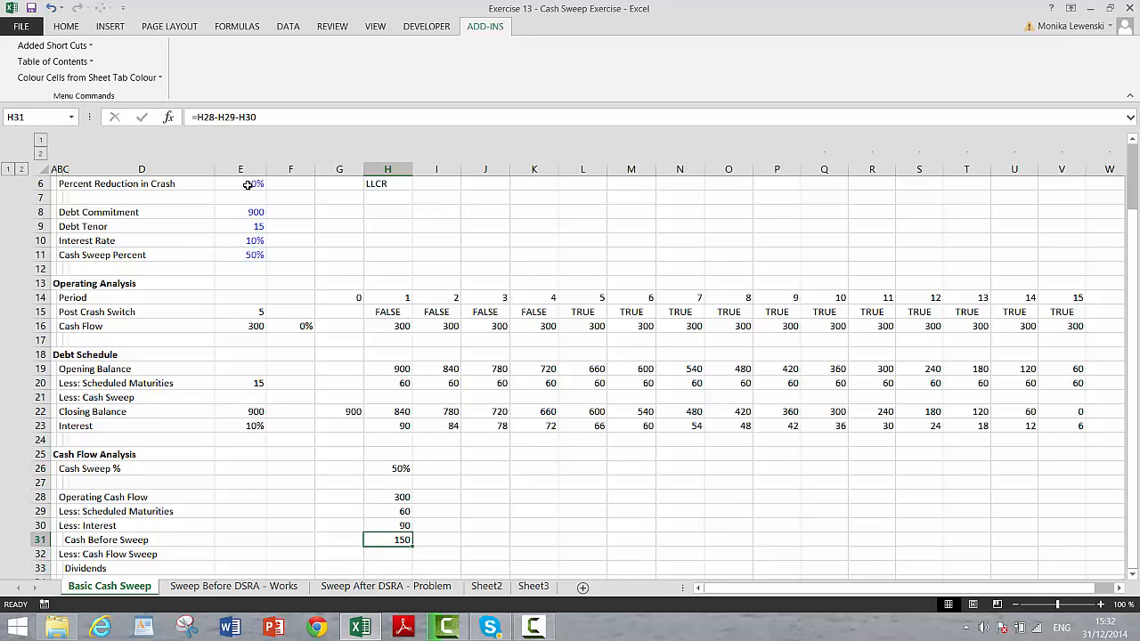
pyautogui.hotkey('shift', 'Down')
pyautogui.hotkey('shift', 'Down')
pyautogui.hotkey('shift', 'Down')
pyautogui.hotkey('shift', 'Down')
pyautogui.hotkey('shift', 'Down')
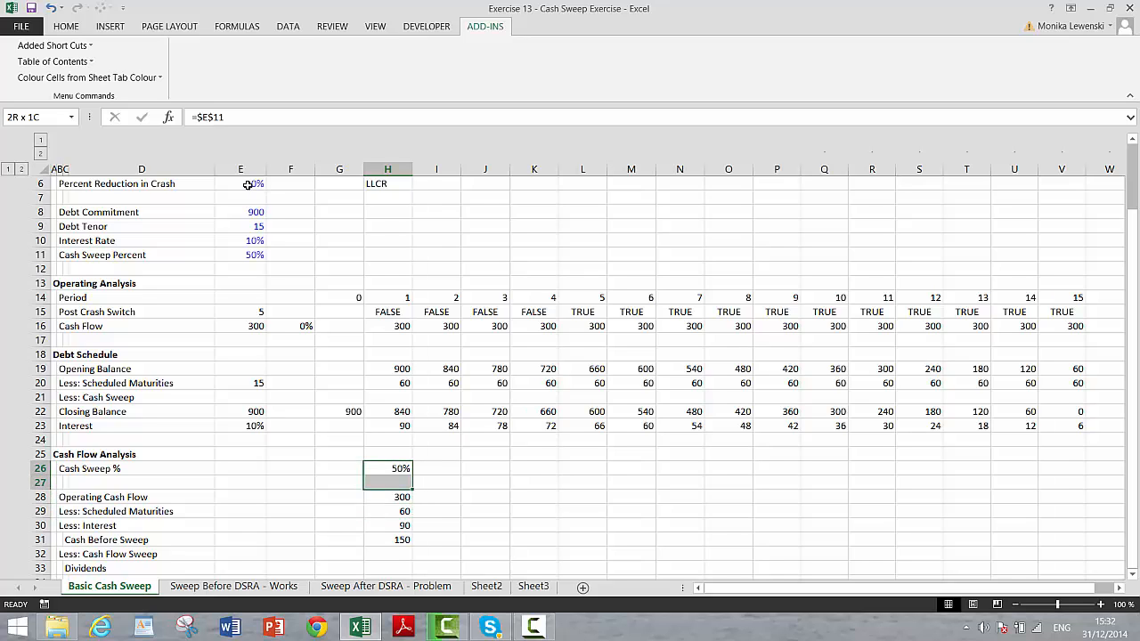
pyautogui.hotkey('ctrl', 'shift', 'r')
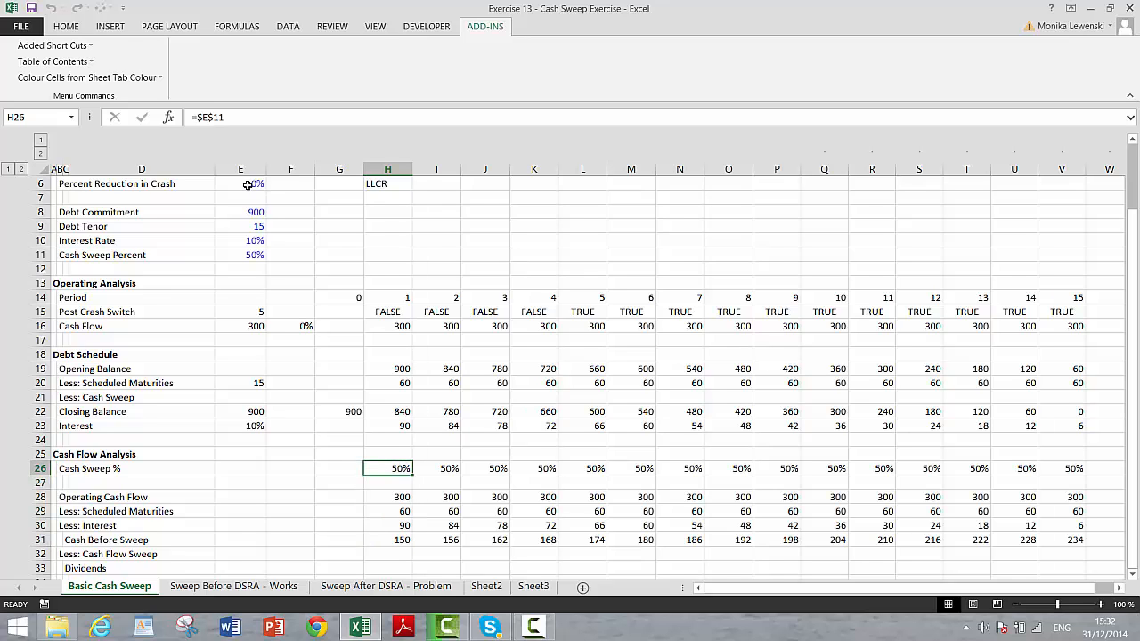
# Apply a Top and Thick Bottom Border to the Cash Before Sweep row, C31:V31.
pyautogui.press('Down')
pyautogui.press('Down')
pyautogui.press('Down')
pyautogui.press('Down')
pyautogui.press('Down')
pyautogui.press('Down')
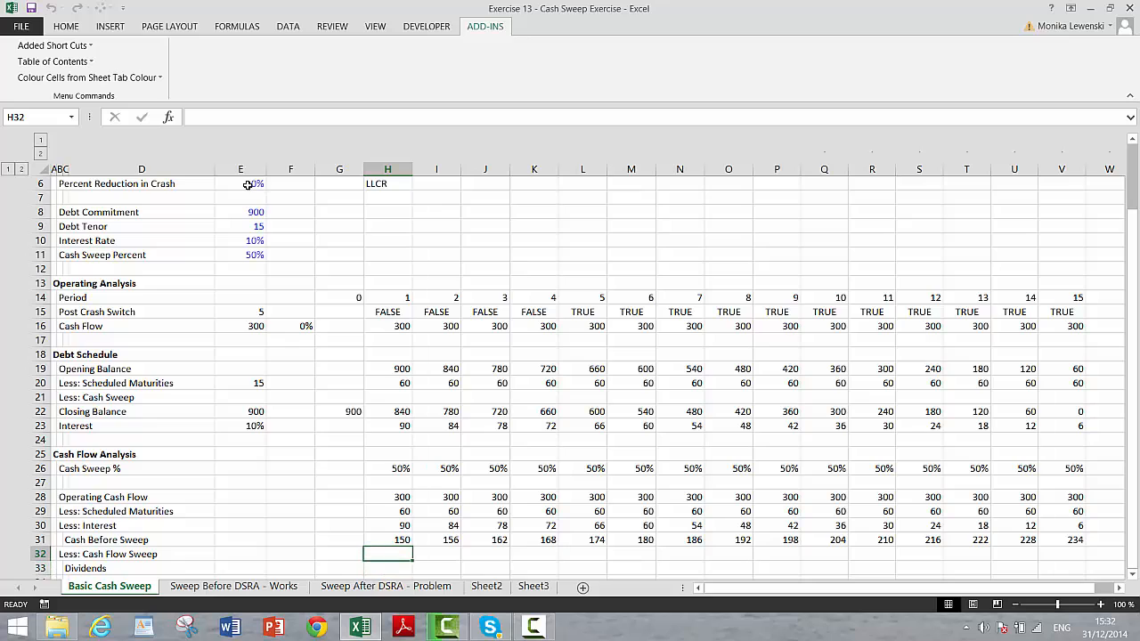
pyautogui.press('Up')
pyautogui.press('Left')
pyautogui.press('Left')
pyautogui.press('Left')
pyautogui.press('Left')
pyautogui.press('Left')
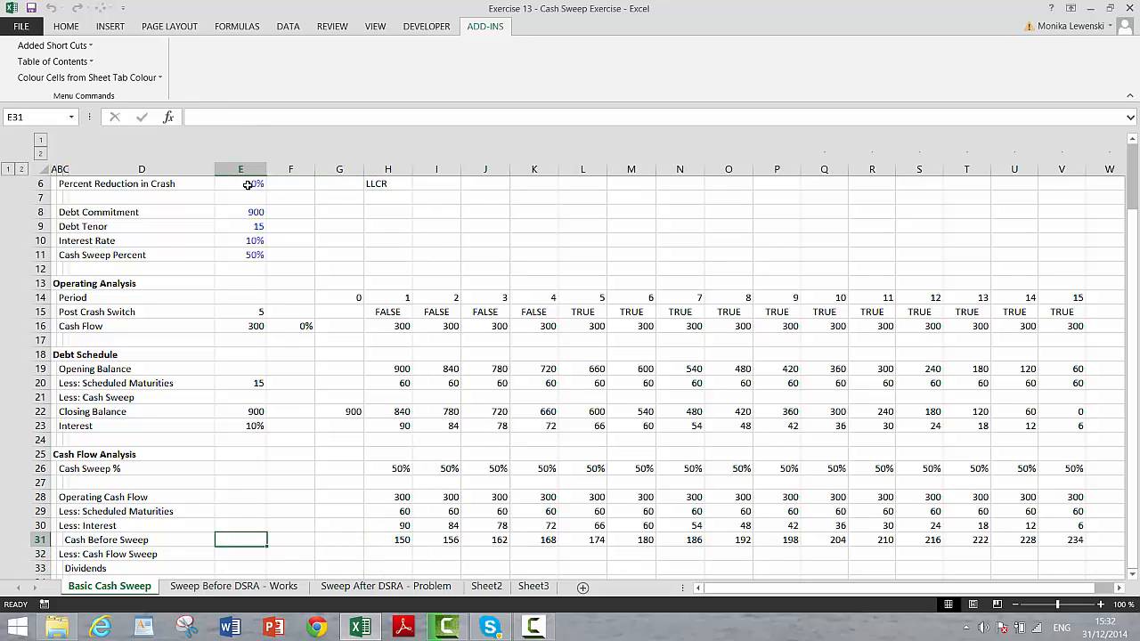
pyautogui.hotkey('ctrl', 'shift', 'Right')
pyautogui.hotkey('ctrl', 'shift', 'Right')
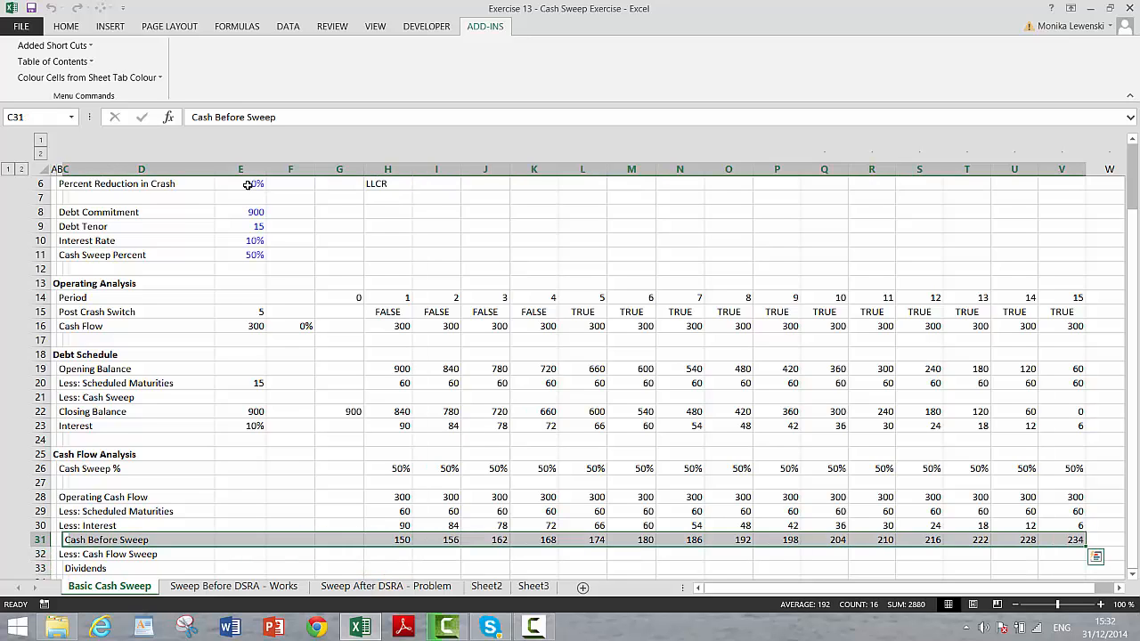
pyautogui.click(66, 26)
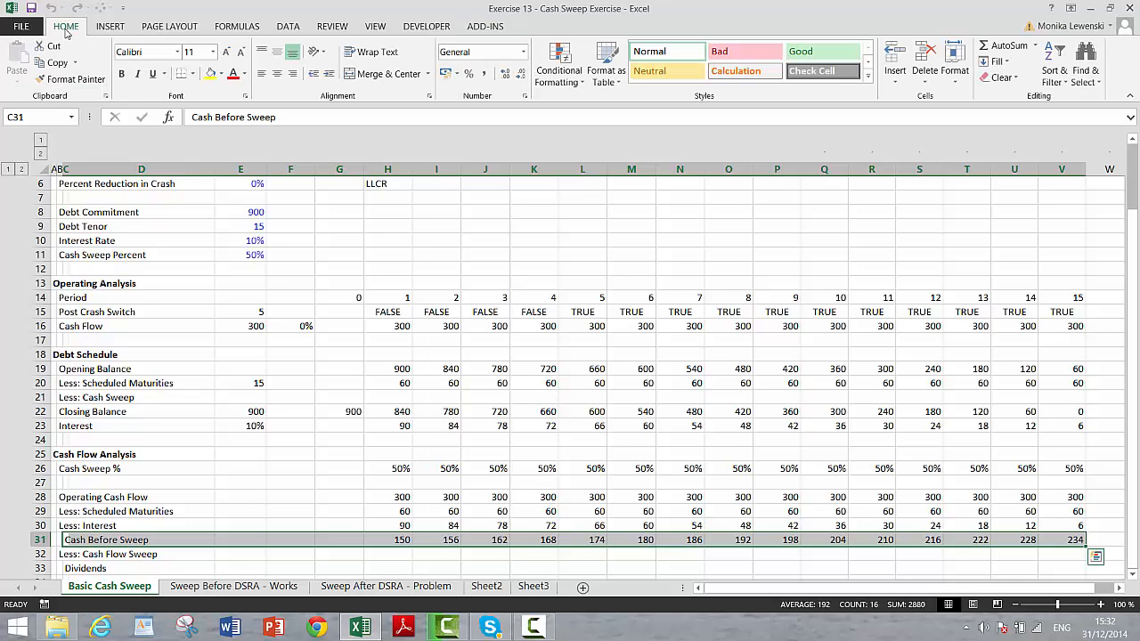
pyautogui.click(192, 77)
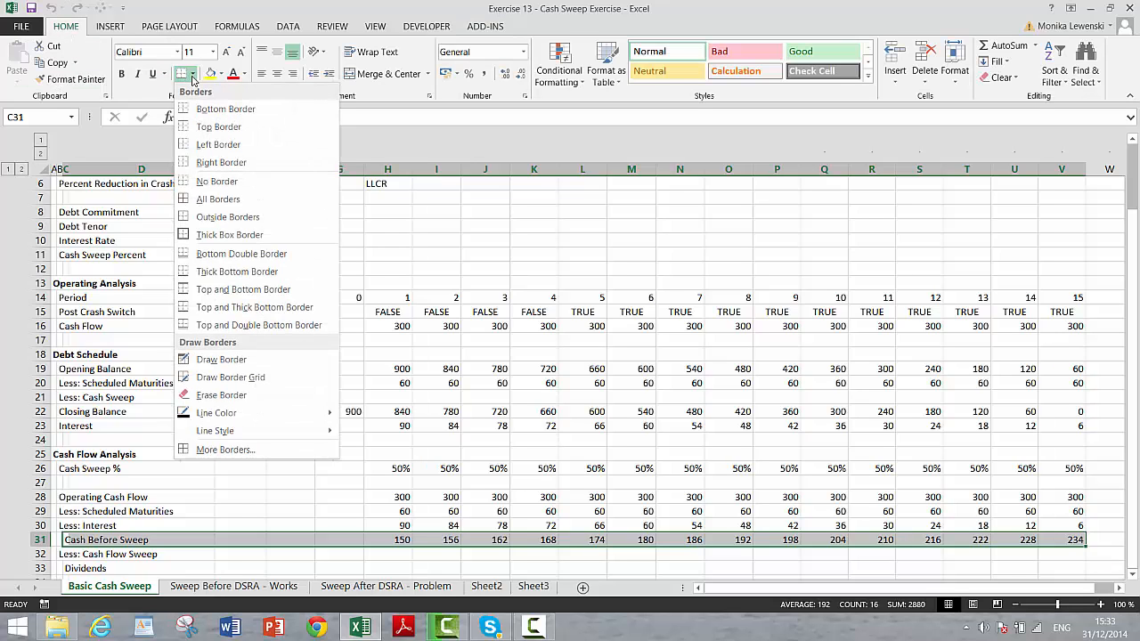
pyautogui.click(184, 308)
pyautogui.press('Down')
pyautogui.press('Down')
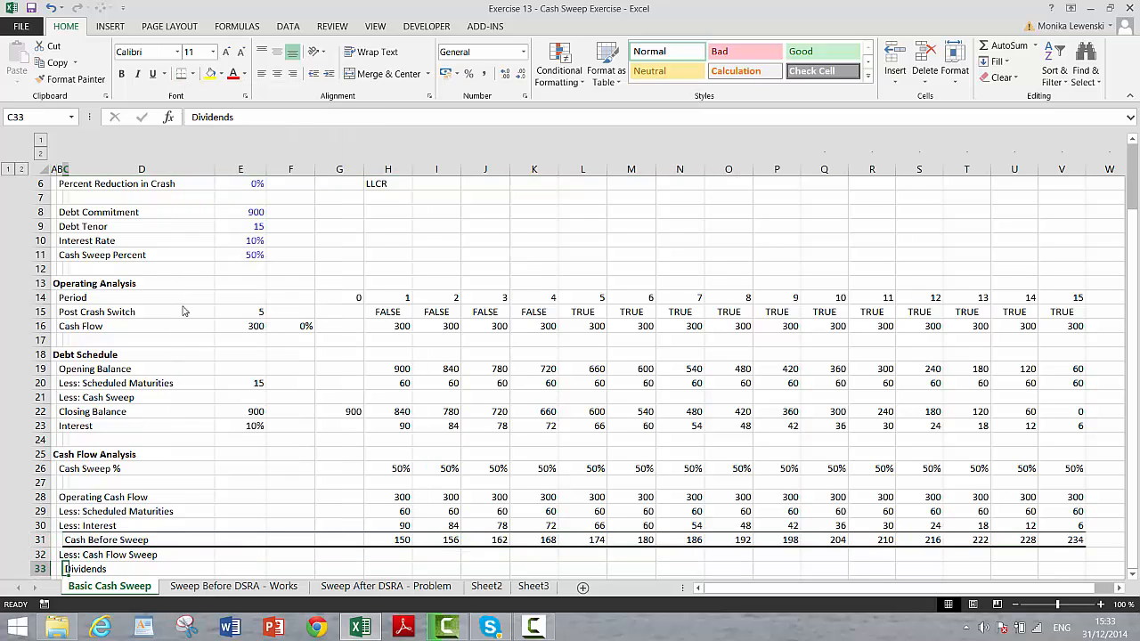
# Enter =MAX(H31;0) in H32 as the period 1 Cash Flow Sweep.
pyautogui.press('Up')
pyautogui.press('Down')
pyautogui.press('Up')
pyautogui.press('Right')
pyautogui.press('Right')
pyautogui.press('Right')
pyautogui.press('Right')
pyautogui.press('Right')
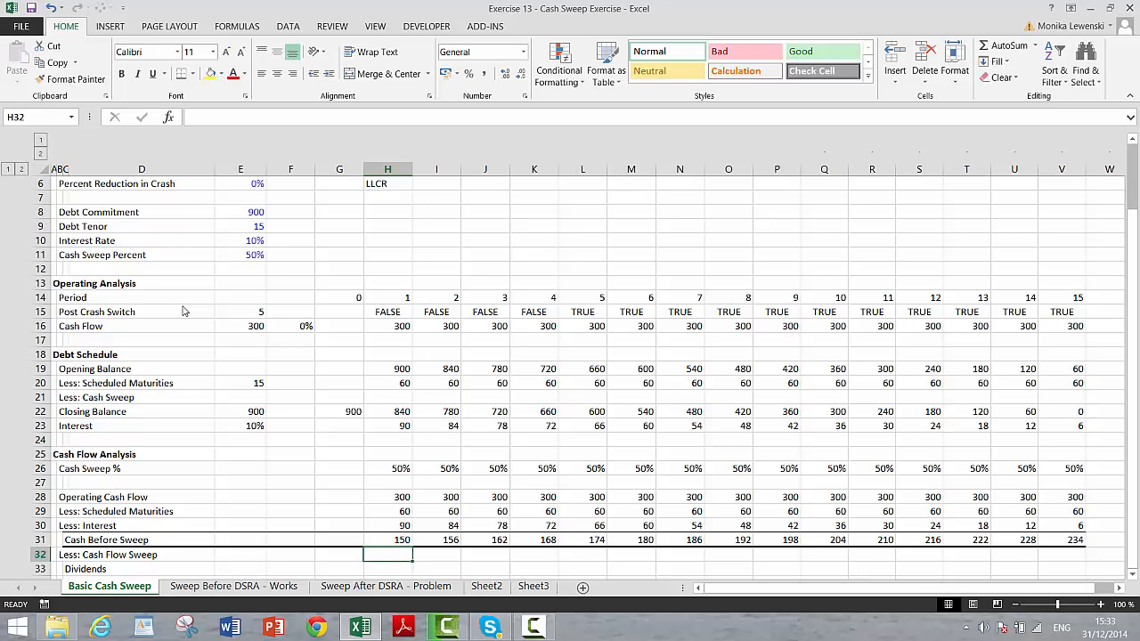
pyautogui.write('=max')
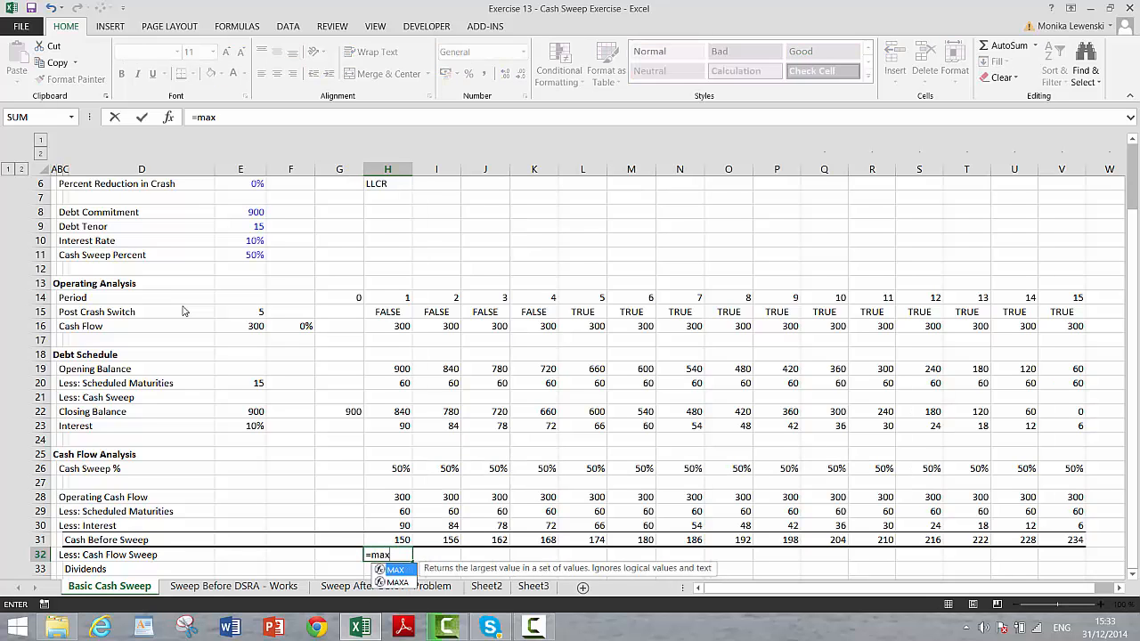
pyautogui.write('(')
pyautogui.press('Up')
pyautogui.write(';0')
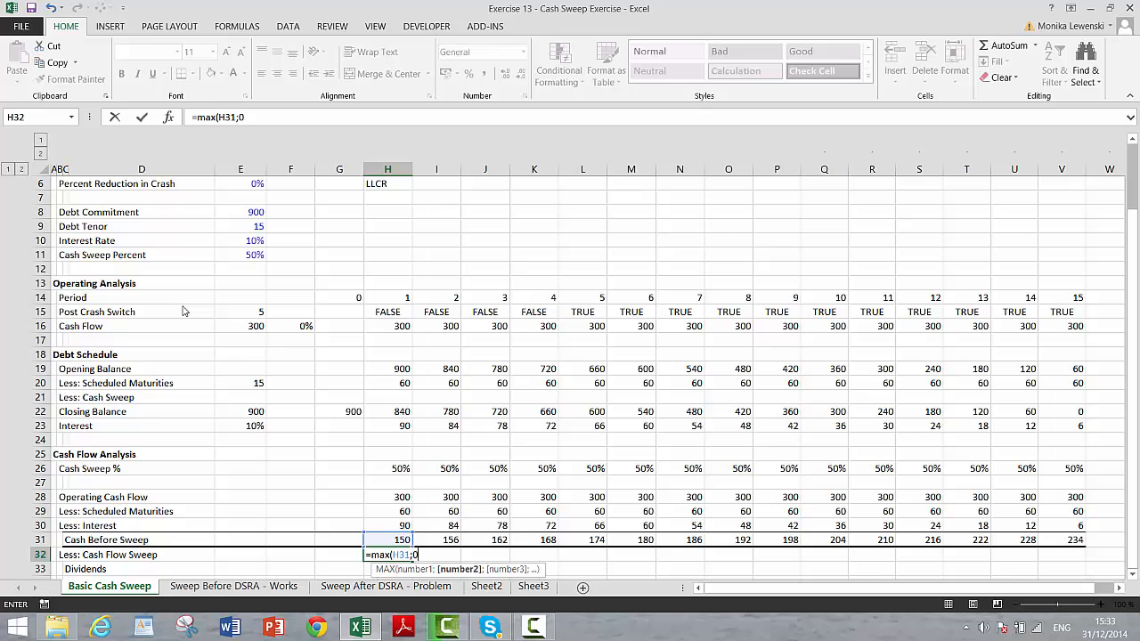
pyautogui.write(')')
pyautogui.hotkey('ctrl', 'Return')
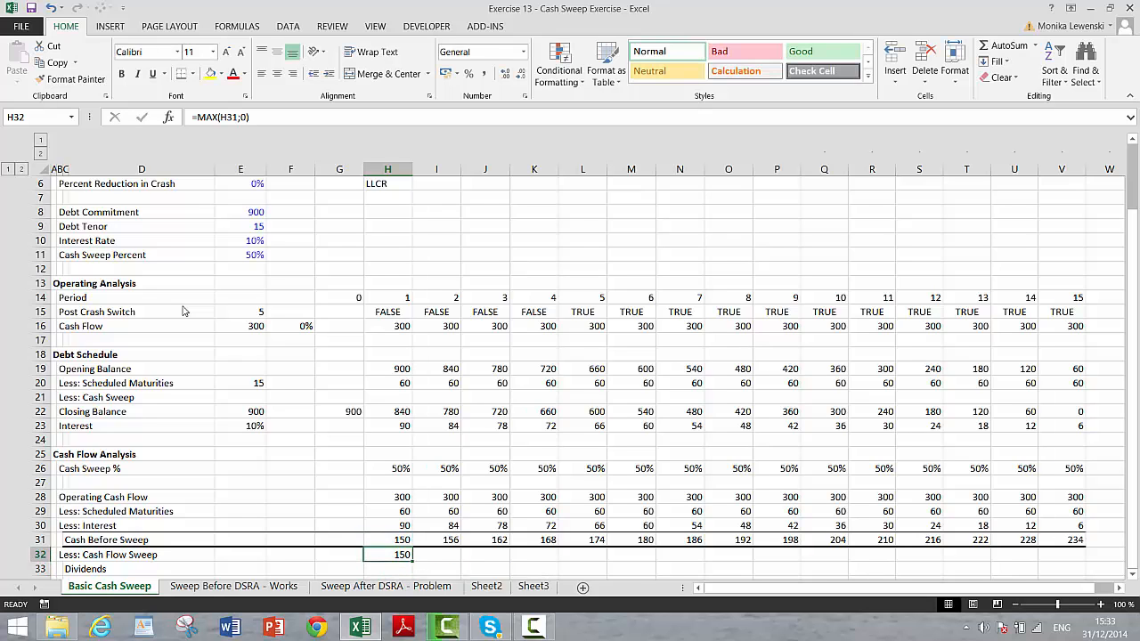
# Multiply the period 1 sweep in H32 by the sweep percentage, making the formula =MAX(H31;0)*$H$26.
pyautogui.press('F2')
pyautogui.press('Left')
pyautogui.press('Left')
pyautogui.press('Left')
pyautogui.press('Left')
pyautogui.press('Left')
pyautogui.press('Left')
pyautogui.press('Left')
pyautogui.press('Left')
pyautogui.press('Left')
pyautogui.press('Left')
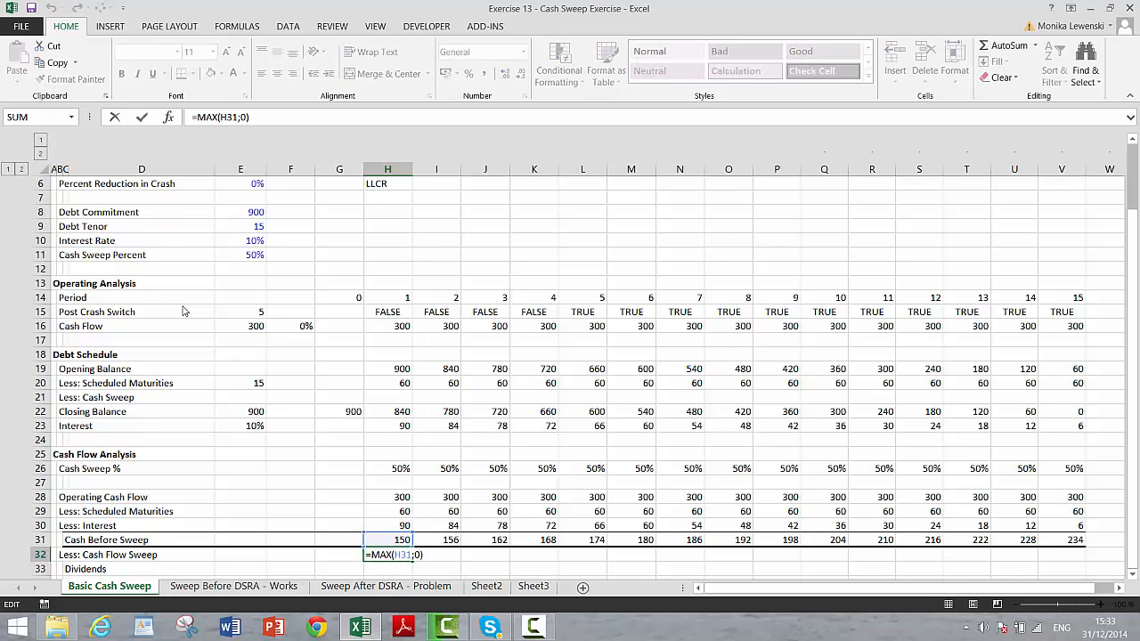
pyautogui.press('Escape')
pyautogui.press('F2')
pyautogui.click(398, 467)
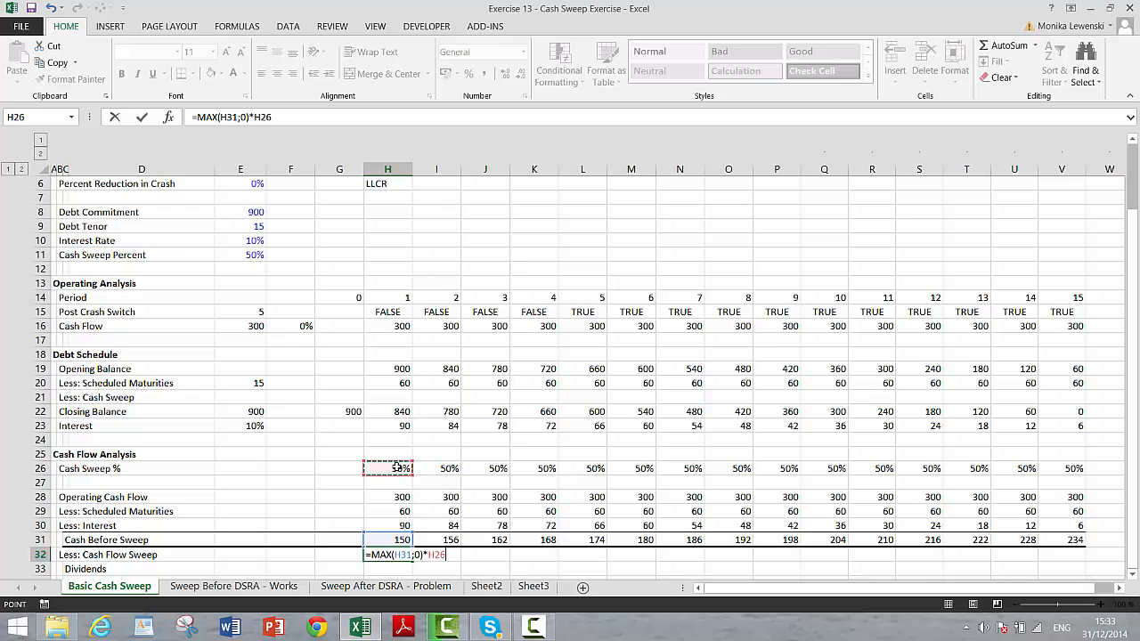
pyautogui.press('F4')
pyautogui.press('Return')
pyautogui.press('Up')
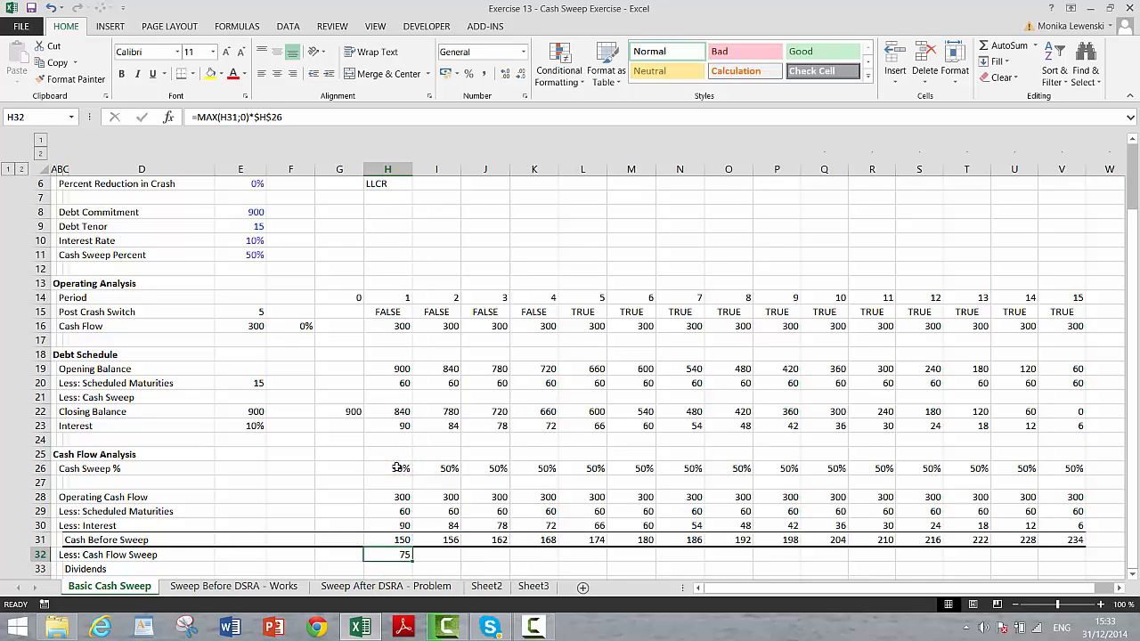
# Copy the Cash Flow Sweep formula in H32 across to period 15.
pyautogui.hotkey('ctrl', 'shift', 'r')
pyautogui.press('Up')
pyautogui.press('Up')
pyautogui.press('Up')
pyautogui.press('Up')
pyautogui.press('Up')
pyautogui.press('Up')
pyautogui.press('Up')
pyautogui.press('Up')
pyautogui.press('Up')
pyautogui.press('Up')
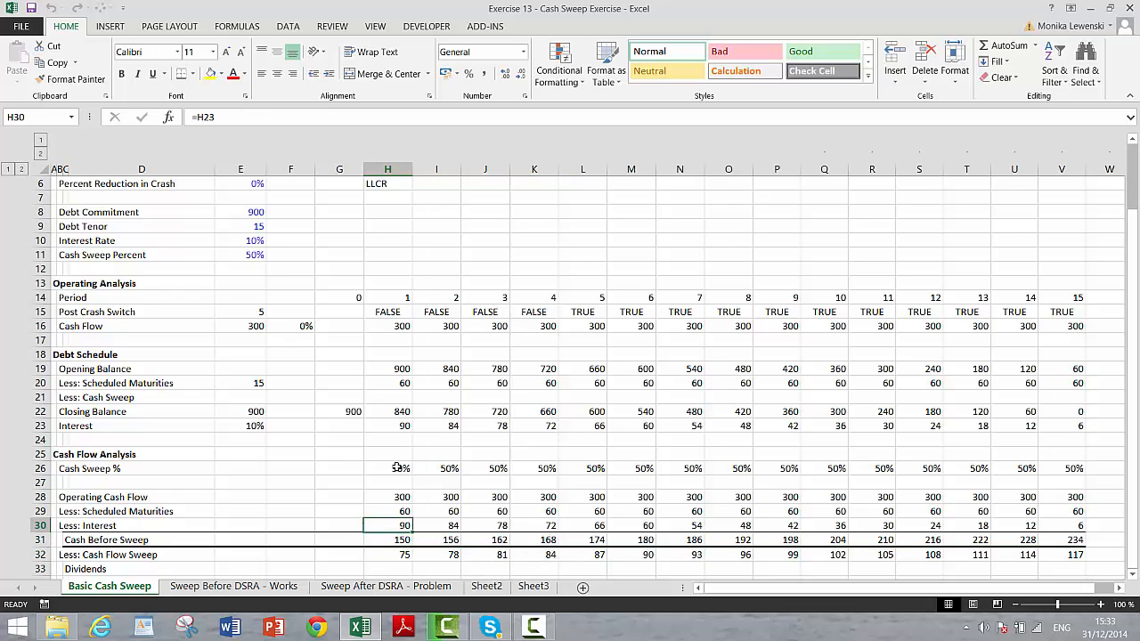
# Calculate the period 1 Dividends in H33 with =H31-H32.
pyautogui.press('Down')
pyautogui.press('Down')
pyautogui.press('Down')
pyautogui.press('Down')
pyautogui.press('Down')
pyautogui.press('Down')
pyautogui.press('Down')
pyautogui.press('Down')
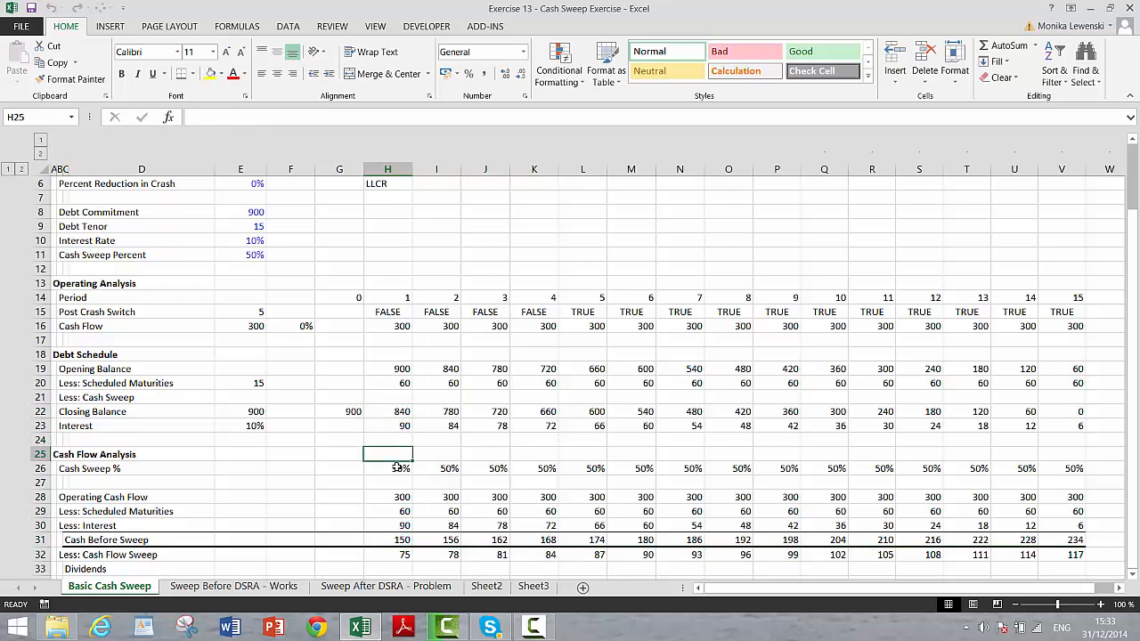
pyautogui.press('Down')
pyautogui.press('Down')
pyautogui.press('Down')
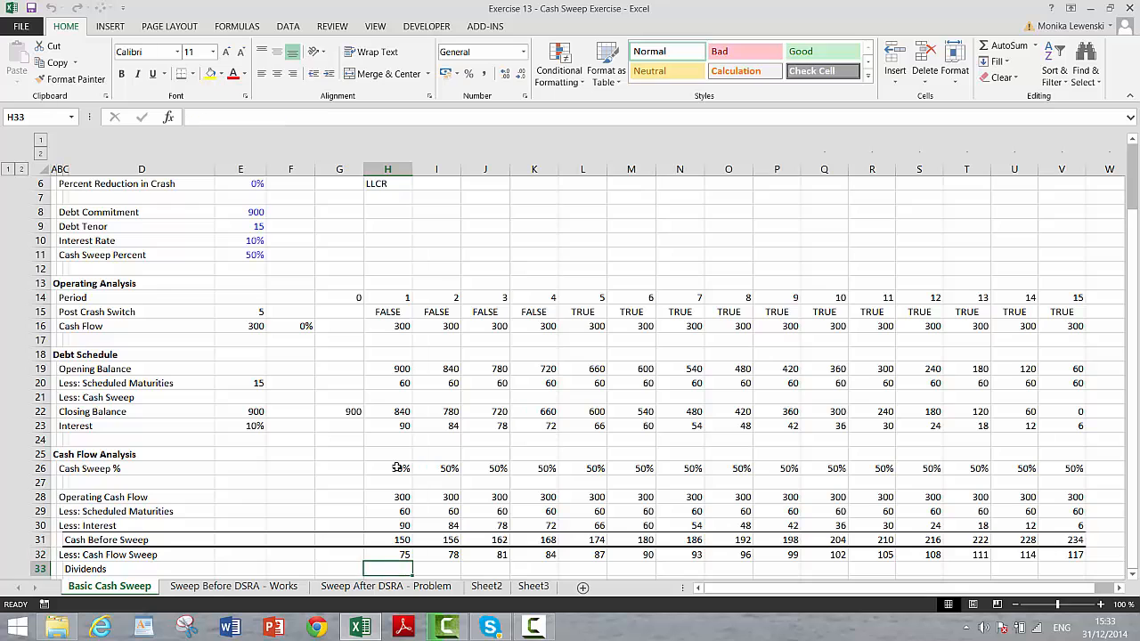
pyautogui.write('=')
pyautogui.press('Up')
pyautogui.press('Up')
pyautogui.write('-')
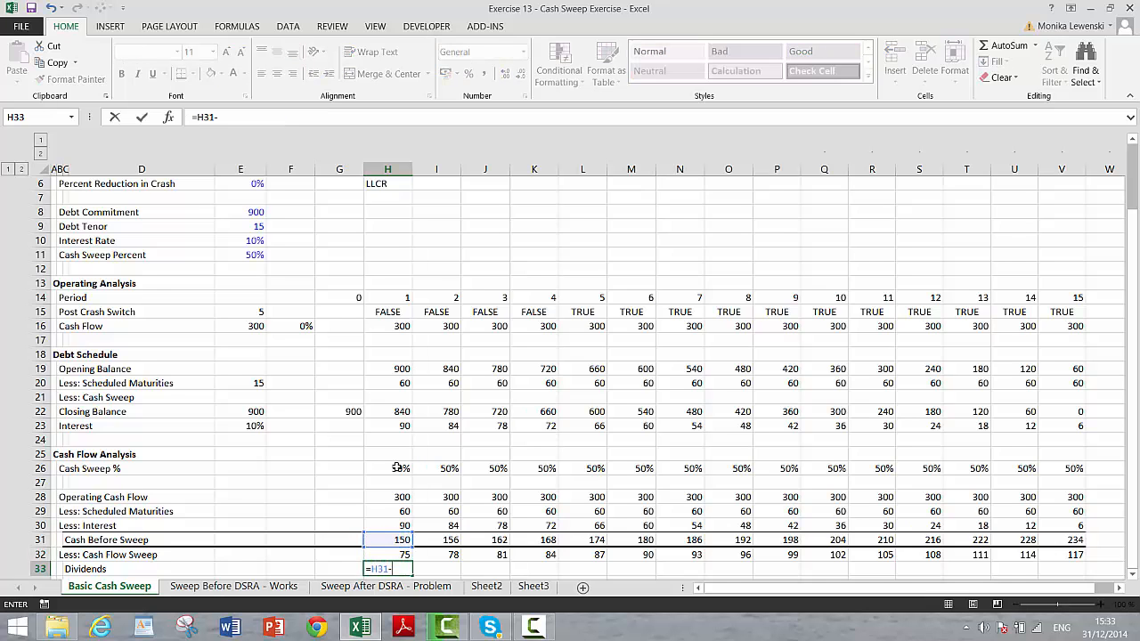
pyautogui.press('Up')
pyautogui.press('Return')
pyautogui.press('Up')
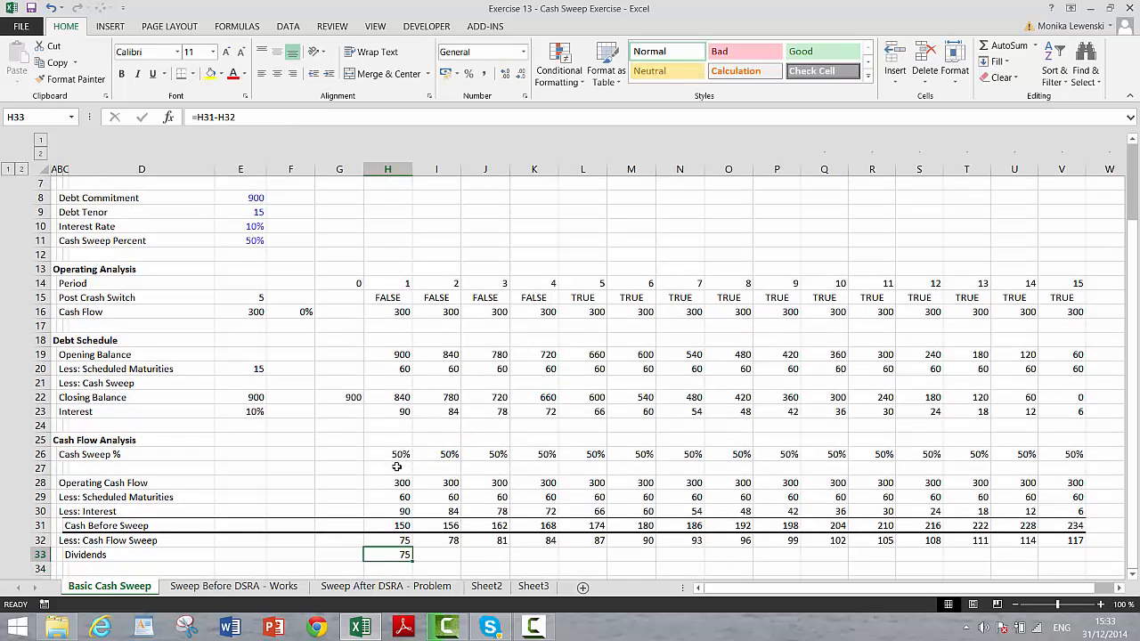
# Copy the Dividends formula in H33 across to period 15 in column V.
pyautogui.hotkey('shift', 'Right')
pyautogui.hotkey('shift', 'Right')
pyautogui.hotkey('shift', 'Right')
pyautogui.hotkey('shift', 'Right')
pyautogui.hotkey('shift', 'Right')
pyautogui.hotkey('shift', 'Right')
pyautogui.hotkey('shift', 'Right')
pyautogui.hotkey('shift', 'Right')
pyautogui.hotkey('shift', 'Right')
pyautogui.hotkey('shift', 'Right')
pyautogui.hotkey('shift', 'Right')
pyautogui.hotkey('shift', 'Right')
pyautogui.hotkey('shift', 'Right')
pyautogui.hotkey('shift', 'Right')
pyautogui.hotkey('ctrl', 'r')
# Review the Cash Flow Sweep row from period 1 through period 15.
pyautogui.press('Up')
pyautogui.press('Right')
pyautogui.press('Right')
pyautogui.press('Right')
pyautogui.press('Right')
pyautogui.press('Right')
pyautogui.press('Right')
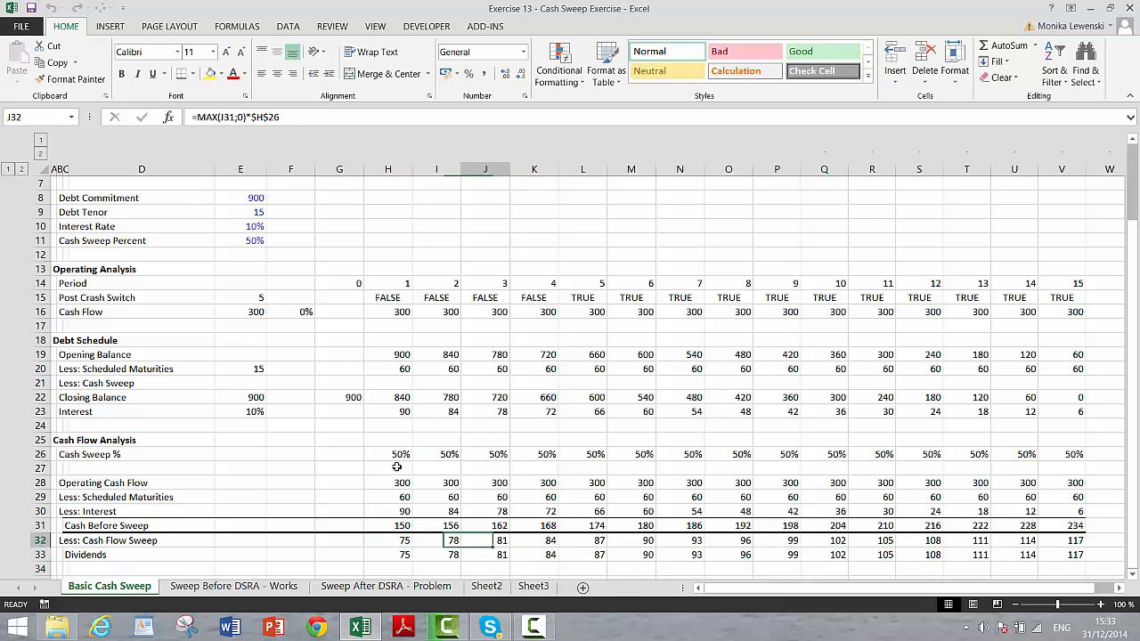
pyautogui.press('Right')
pyautogui.press('Right')
pyautogui.press('Right')
pyautogui.press('Right')
pyautogui.press('Right')
pyautogui.press('Right')
pyautogui.press('Right')
pyautogui.press('Right')
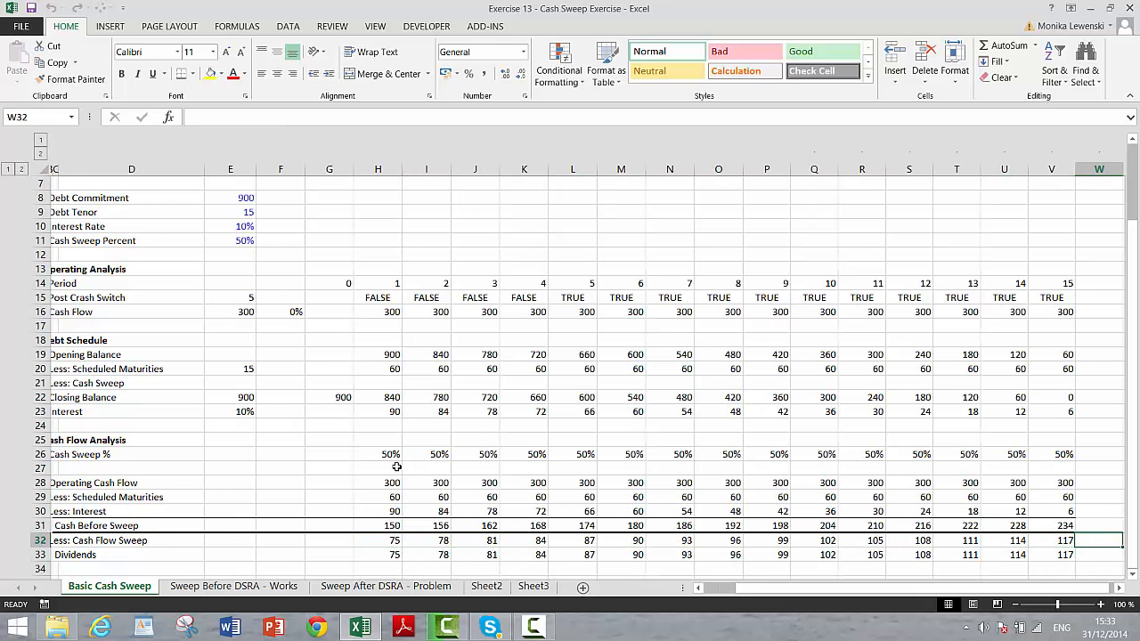
pyautogui.press('Left')
pyautogui.press('Left')
pyautogui.press('Left')
pyautogui.press('Left')
pyautogui.press('Left')
pyautogui.press('Left')
pyautogui.press('Left')
pyautogui.press('Home')
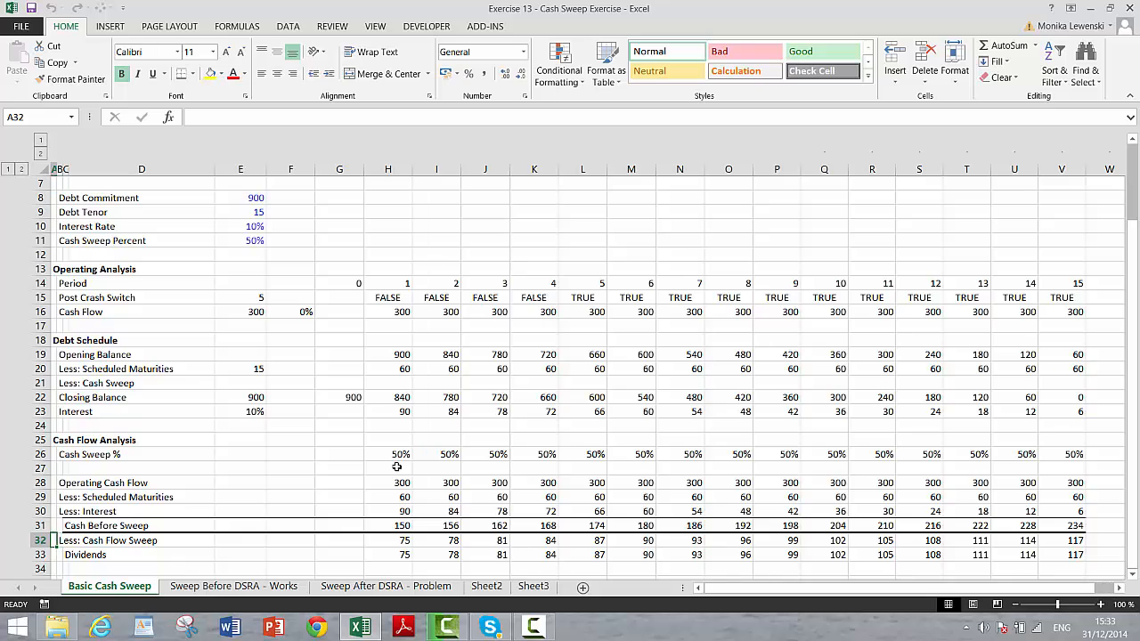
# Link the period 1 Less: Cash Sweep in the debt schedule (H21) to the cash flow sweep with =H32.
pyautogui.press('Down')
pyautogui.press('Right')
pyautogui.press('Right')
pyautogui.press('Right')
pyautogui.press('Right')
pyautogui.press('Right')
pyautogui.press('Right')
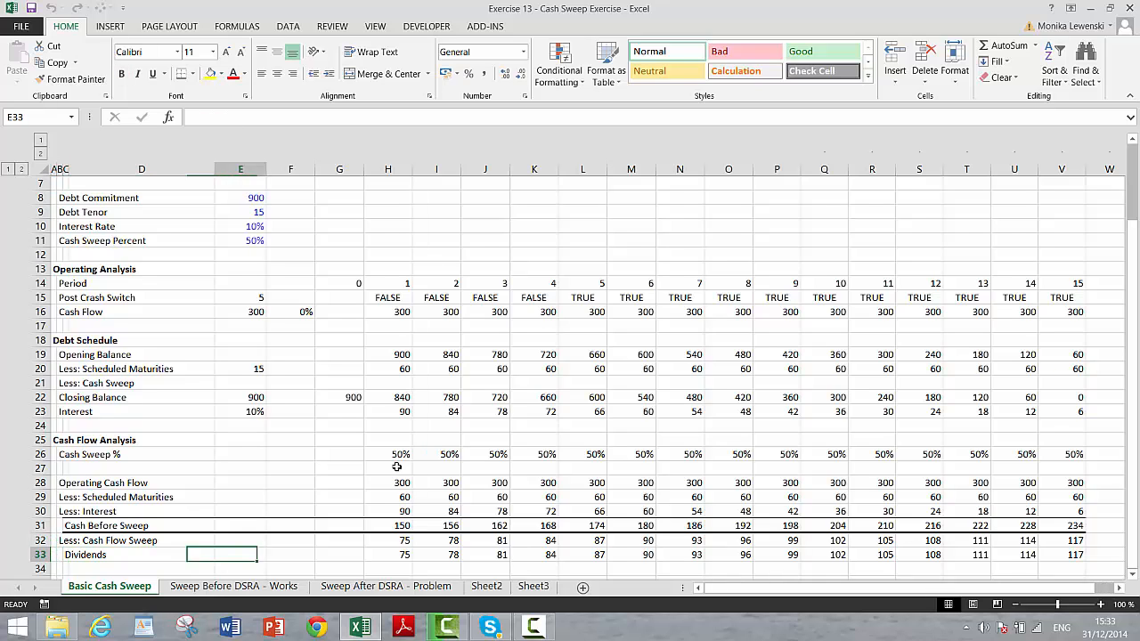
pyautogui.press('Right')
pyautogui.press('Up')
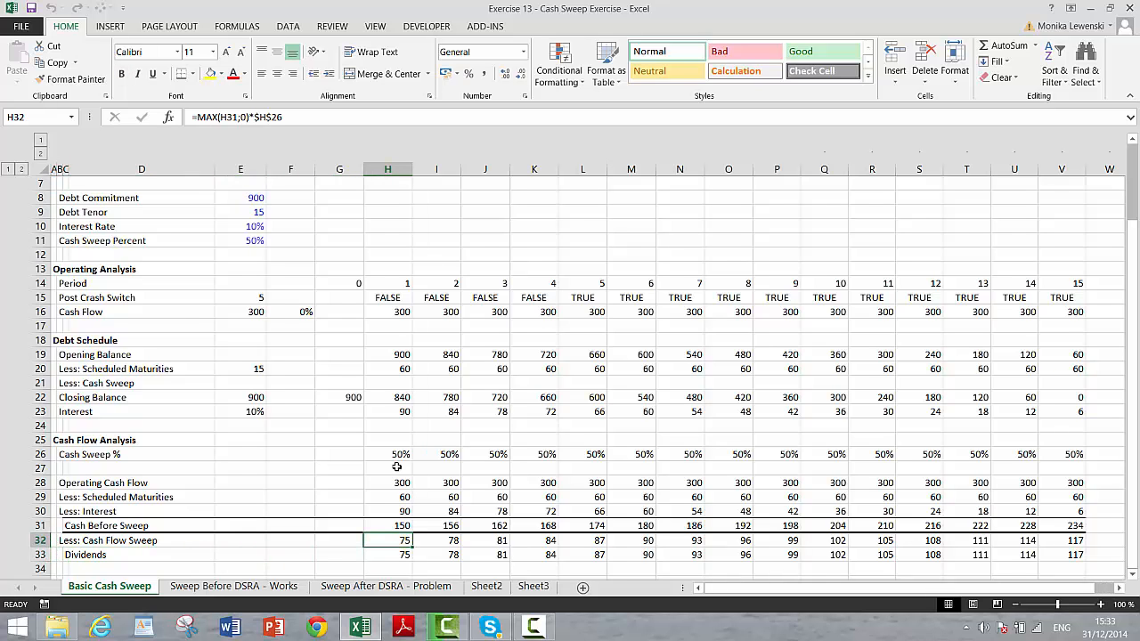
pyautogui.press('Up')
pyautogui.press('Up')
pyautogui.press('Up')
pyautogui.press('Up')
pyautogui.press('Up')
pyautogui.press('Up')
pyautogui.press('Up')
pyautogui.press('Up')
pyautogui.press('Up')
pyautogui.press('Up')
pyautogui.press('Up')
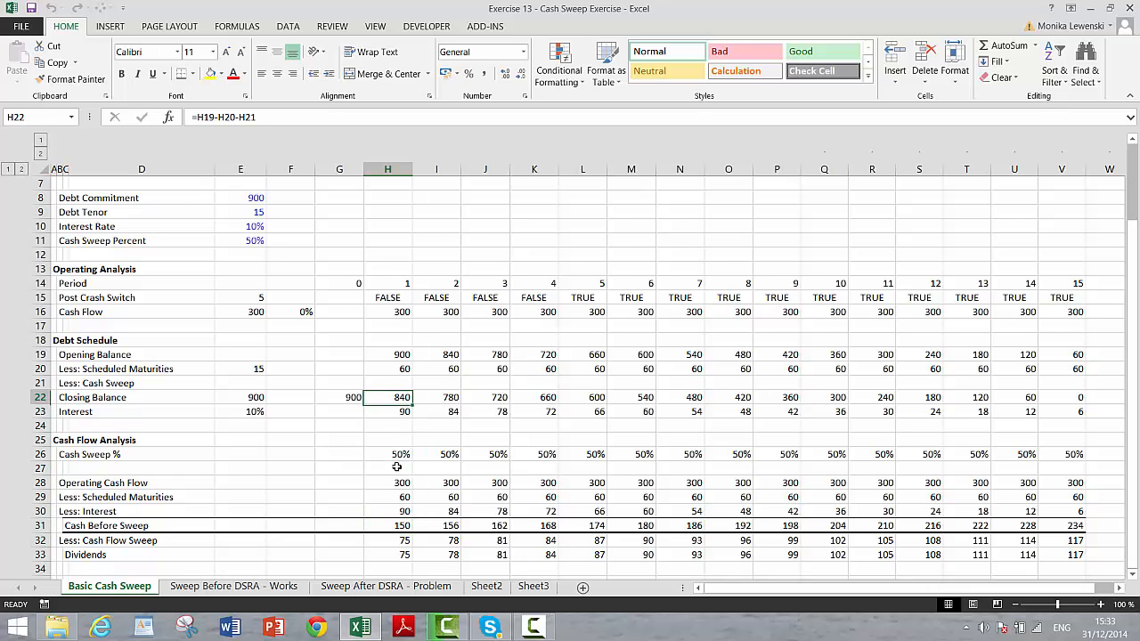
pyautogui.write('=')
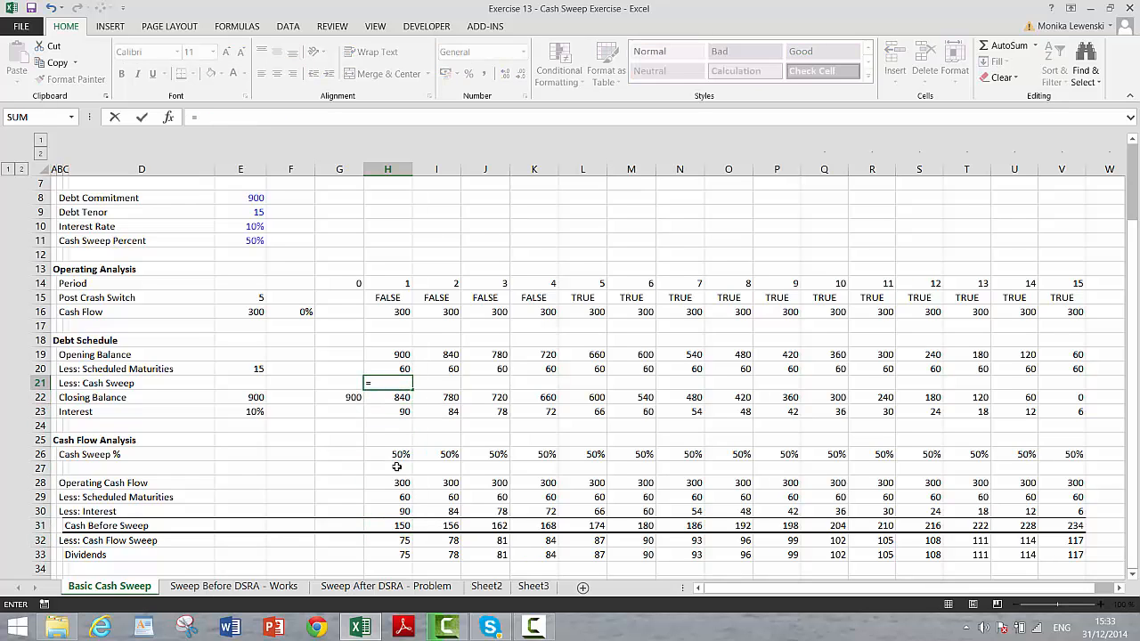
pyautogui.press('Down')
pyautogui.press('Down')
pyautogui.press('Down')
pyautogui.press('Down')
pyautogui.press('Down')
pyautogui.press('Down')
pyautogui.press('Down')
pyautogui.press('Down')
pyautogui.press('Down')
pyautogui.press('Down')
pyautogui.press('Down')
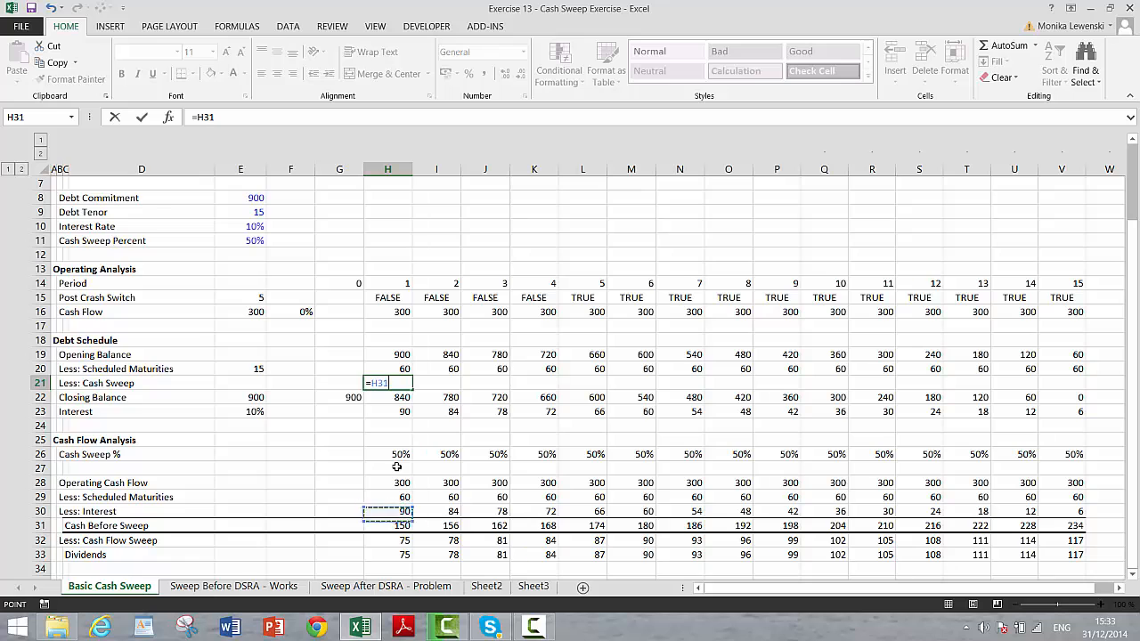
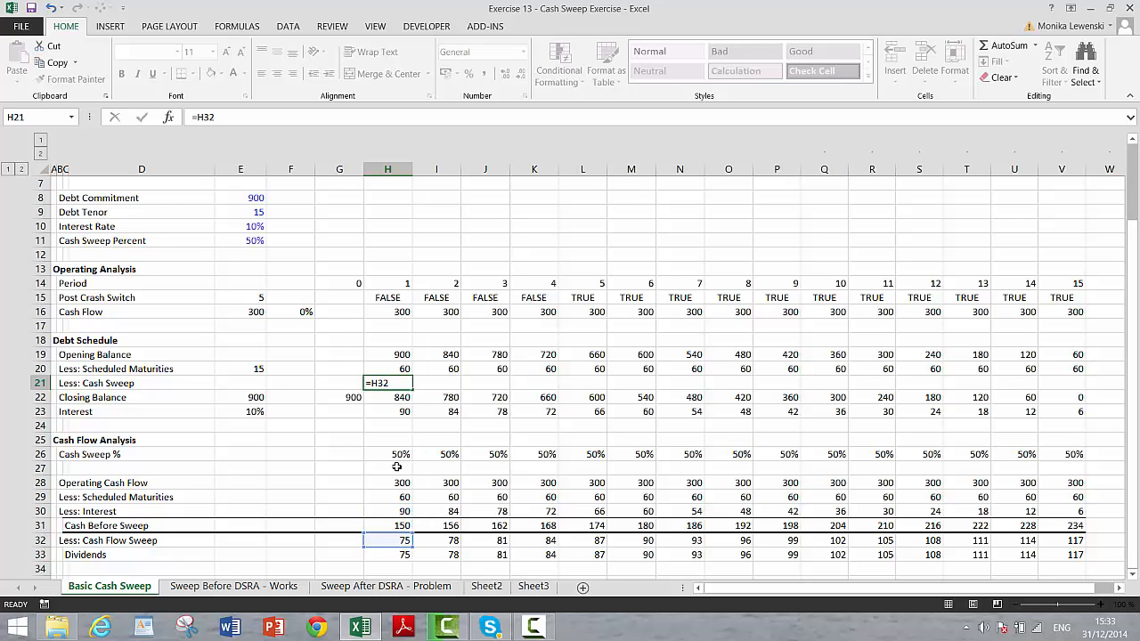
pyautogui.hotkey('ctrl', 'Return')
# Copy the debt schedule's Cash Sweep formula in H21 across to period 15 in column V.
pyautogui.hotkey('shift', 'Right')
pyautogui.hotkey('shift', 'Right')
pyautogui.hotkey('shift', 'Right')
pyautogui.hotkey('shift', 'Right')
pyautogui.hotkey('shift', 'Right')
pyautogui.hotkey('shift', 'Right')
pyautogui.hotkey('shift', 'Right')
pyautogui.hotkey('shift', 'Right')
pyautogui.hotkey('shift', 'Right')
pyautogui.hotkey('shift', 'Right')
pyautogui.hotkey('shift', 'Right')
pyautogui.hotkey('shift', 'Right')
pyautogui.hotkey('shift', 'Right')
pyautogui.hotkey('shift', 'Right')
pyautogui.hotkey('ctrl', 'r')
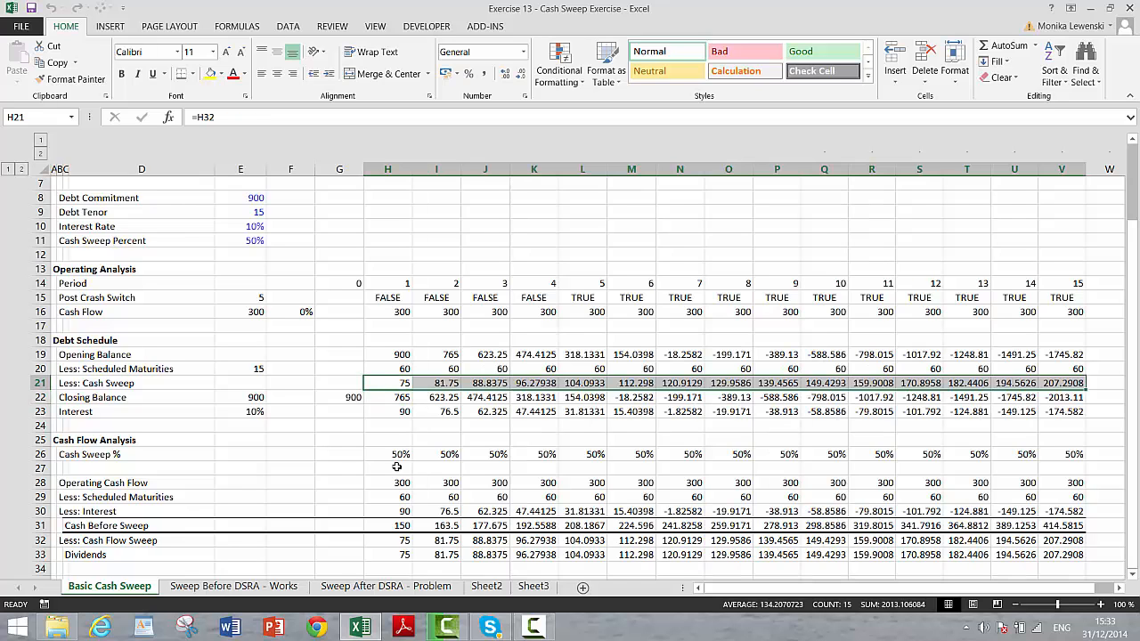
# Format the debt schedule and cash flow analysis values in H19:V33 as numbers with two decimals and thousands separators.
pyautogui.press('Down')
pyautogui.press('Down')
pyautogui.press('Right')
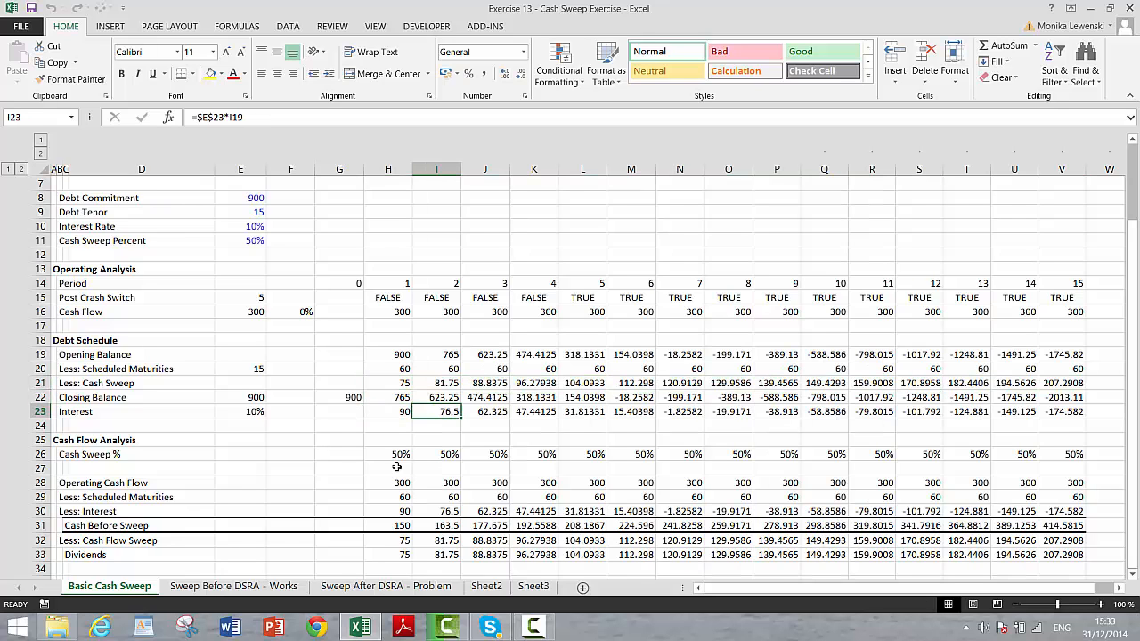
pyautogui.press('Up')
pyautogui.press('Up')
pyautogui.press('Up')
pyautogui.press('Left')
pyautogui.hotkey('shift', 'Down')
pyautogui.hotkey('shift', 'Down')
pyautogui.hotkey('shift', 'Down')
pyautogui.hotkey('shift', 'Down')
pyautogui.hotkey('shift', 'Down')
pyautogui.hotkey('shift', 'Down')
pyautogui.hotkey('shift', 'Down')
pyautogui.hotkey('shift', 'Down')
pyautogui.hotkey('shift', 'Down')
pyautogui.hotkey('shift', 'Down')
pyautogui.hotkey('shift', 'Down')
pyautogui.hotkey('shift', 'Down')
pyautogui.hotkey('shift', 'Down')
pyautogui.hotkey('shift', 'Down')
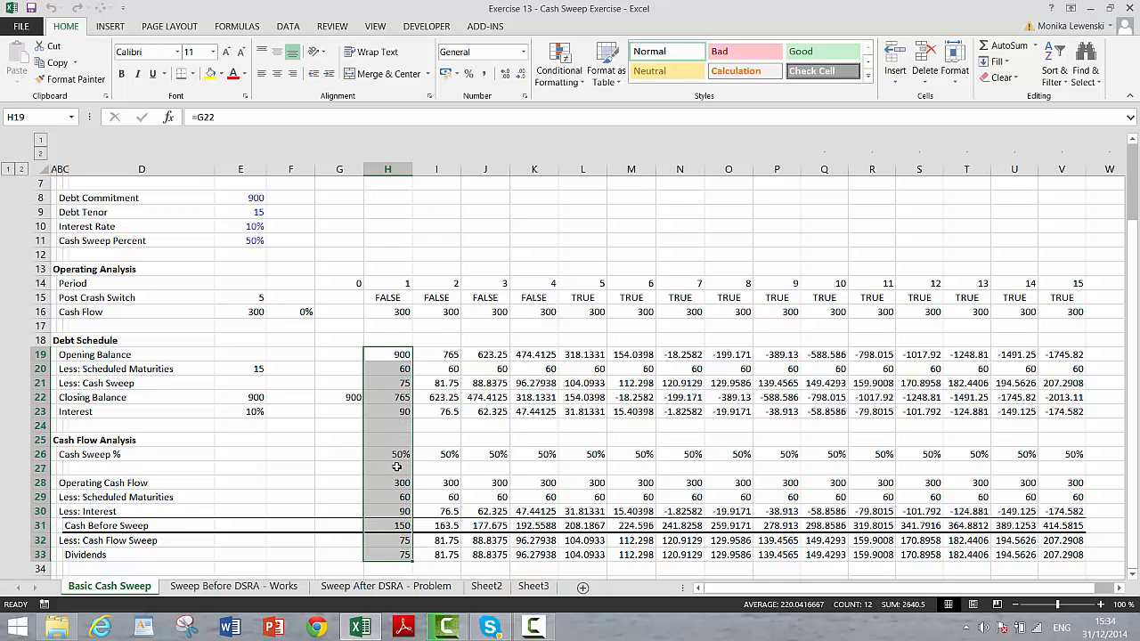
pyautogui.hotkey('ctrl', 'shift', 'Right')
pyautogui.hotkey('ctrl', 'shift', '1')
# Cap the Cash Flow Sweep in H32 with =MIN(MAX(H31;0)*$H$26;H19-H29) and copy it across to period 15.
pyautogui.press('Down')
pyautogui.press('Down')
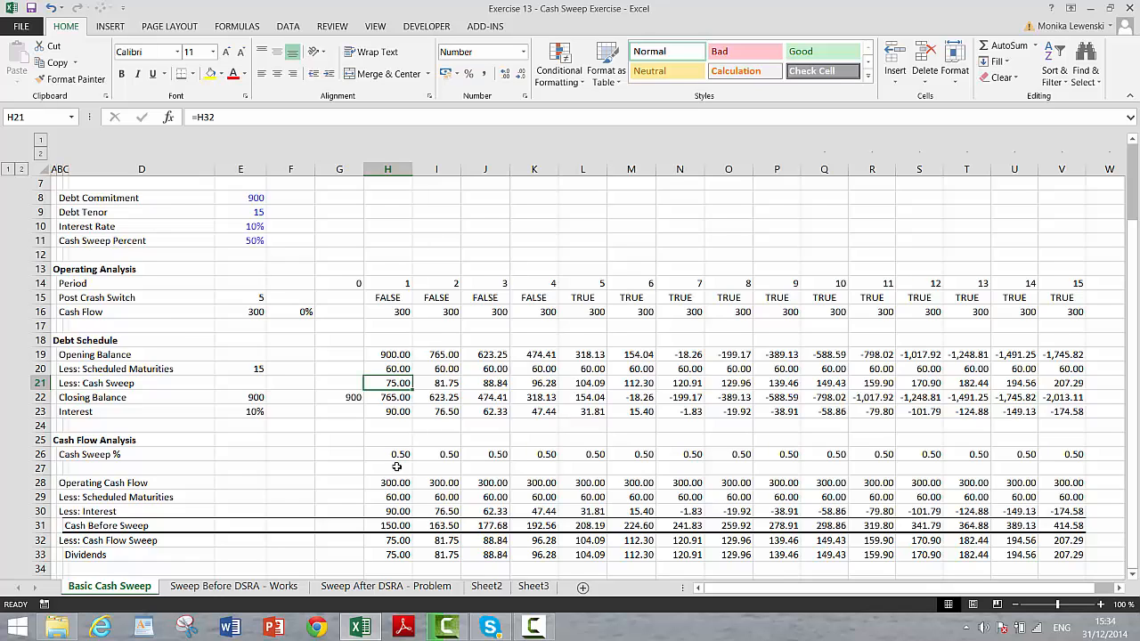
pyautogui.press('Up')
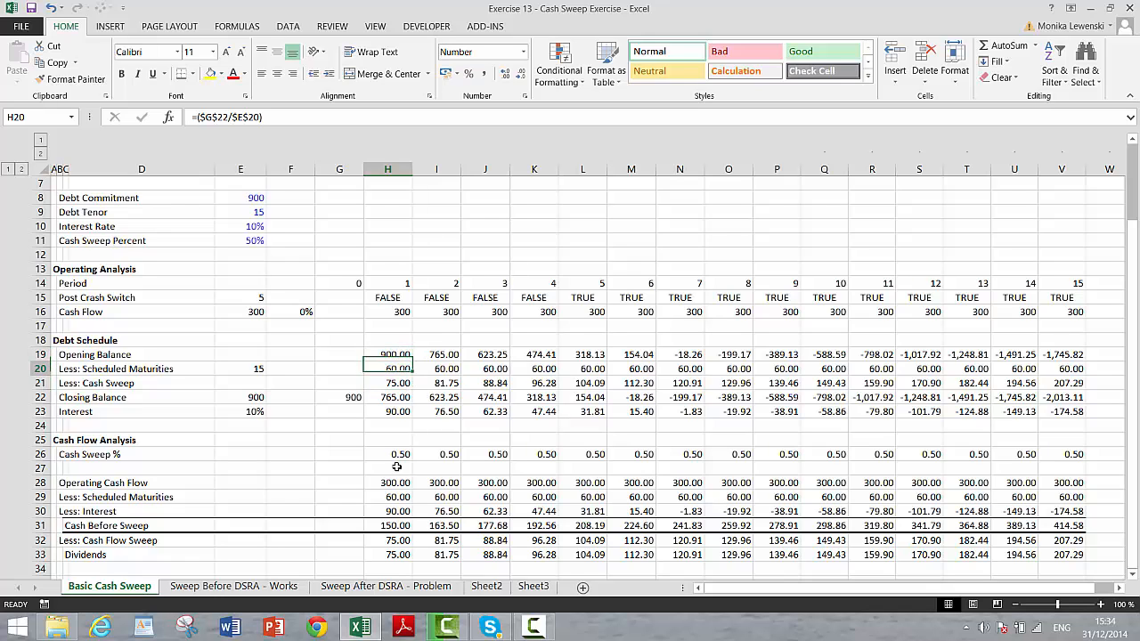
pyautogui.press('Down')
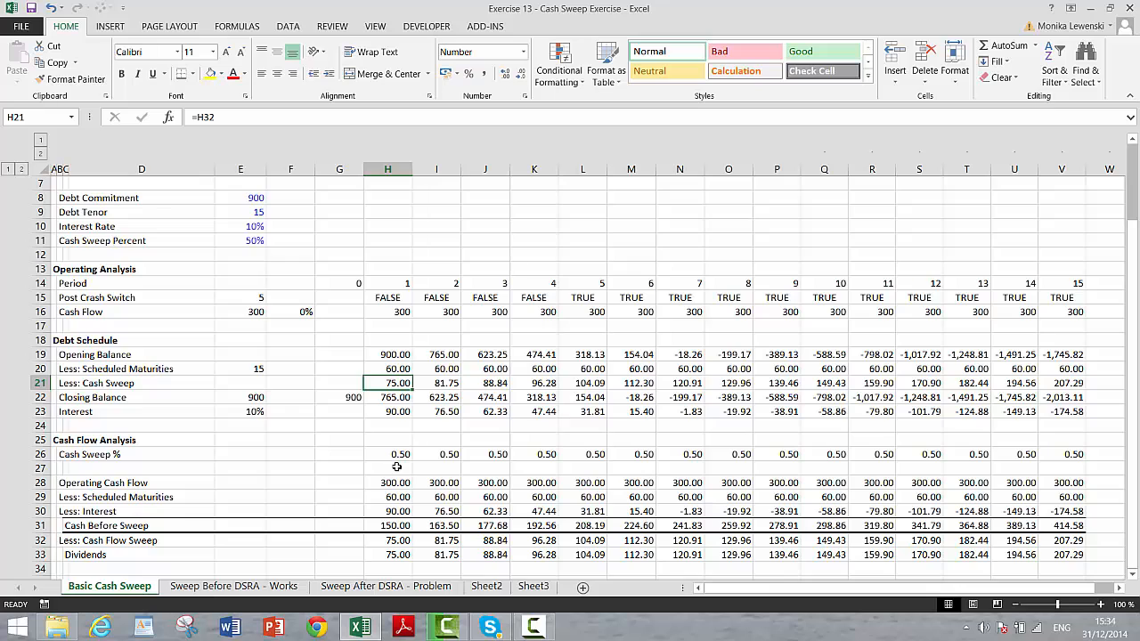
pyautogui.press('Down')
pyautogui.press('Down')
pyautogui.press('Down')
pyautogui.press('Down')
pyautogui.press('Down')
pyautogui.press('Down')
pyautogui.press('Down')
pyautogui.press('Down')
pyautogui.press('Down')
pyautogui.press('Down')
pyautogui.press('Down')
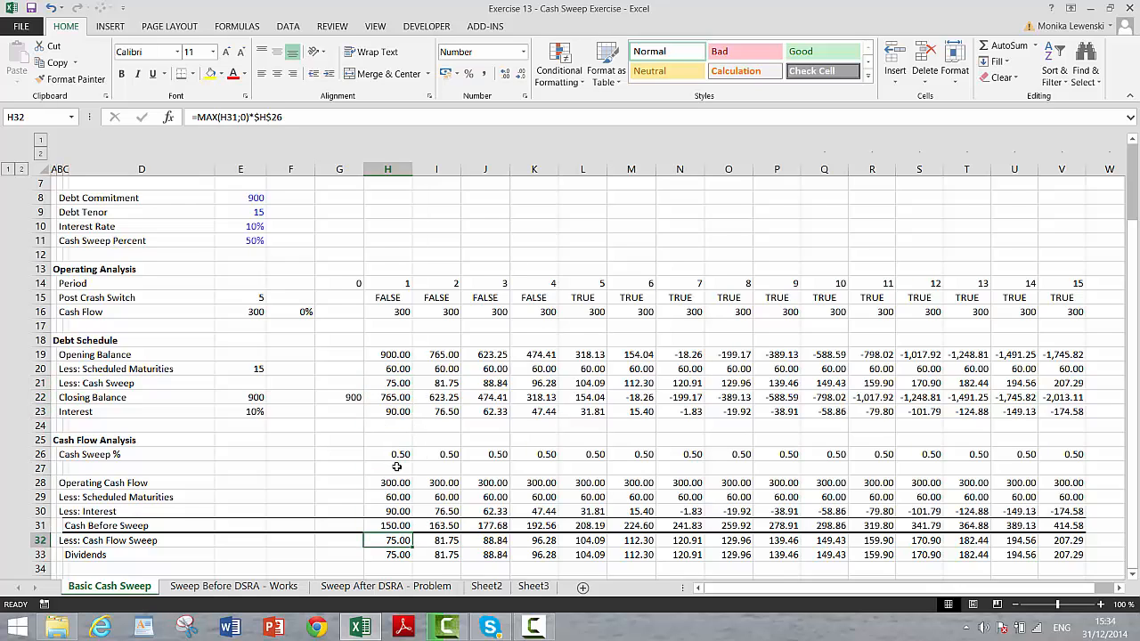
pyautogui.press('F2')
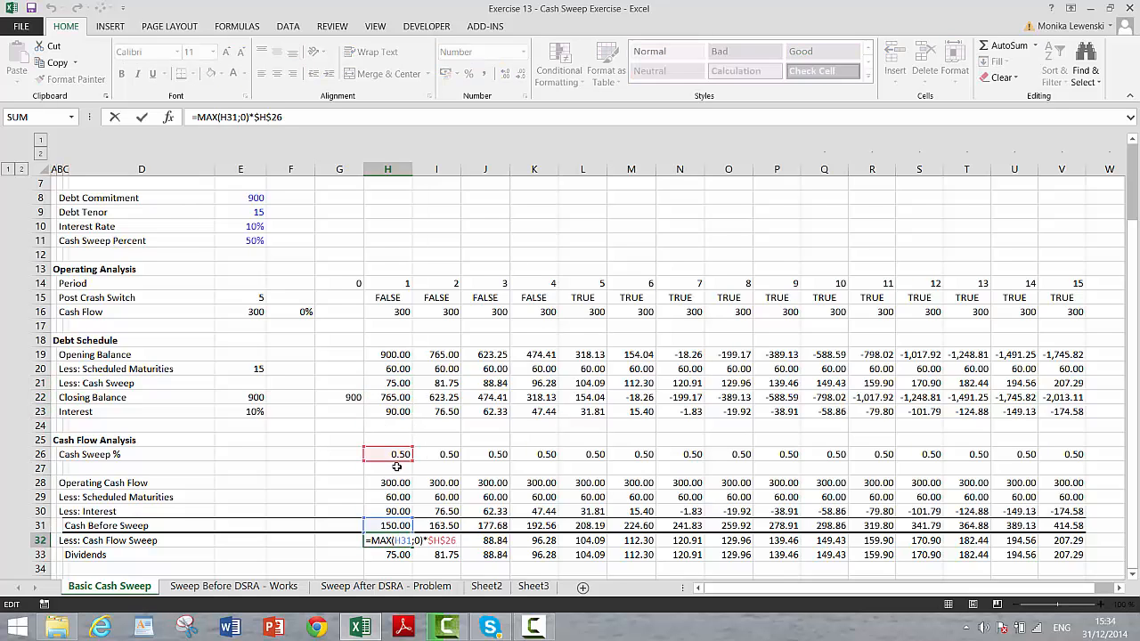
pyautogui.press('Left')
pyautogui.press('Left')
pyautogui.press('Left')
pyautogui.press('Left')
pyautogui.press('Left')
pyautogui.press('Left')
pyautogui.press('Left')
pyautogui.press('Left')
pyautogui.press('Left')
pyautogui.press('Left')
pyautogui.press('Left')
pyautogui.press('Left')
pyautogui.press('Left')
pyautogui.press('Left')
pyautogui.press('Left')
pyautogui.press('Left')
pyautogui.press('Left')
pyautogui.write('min(')
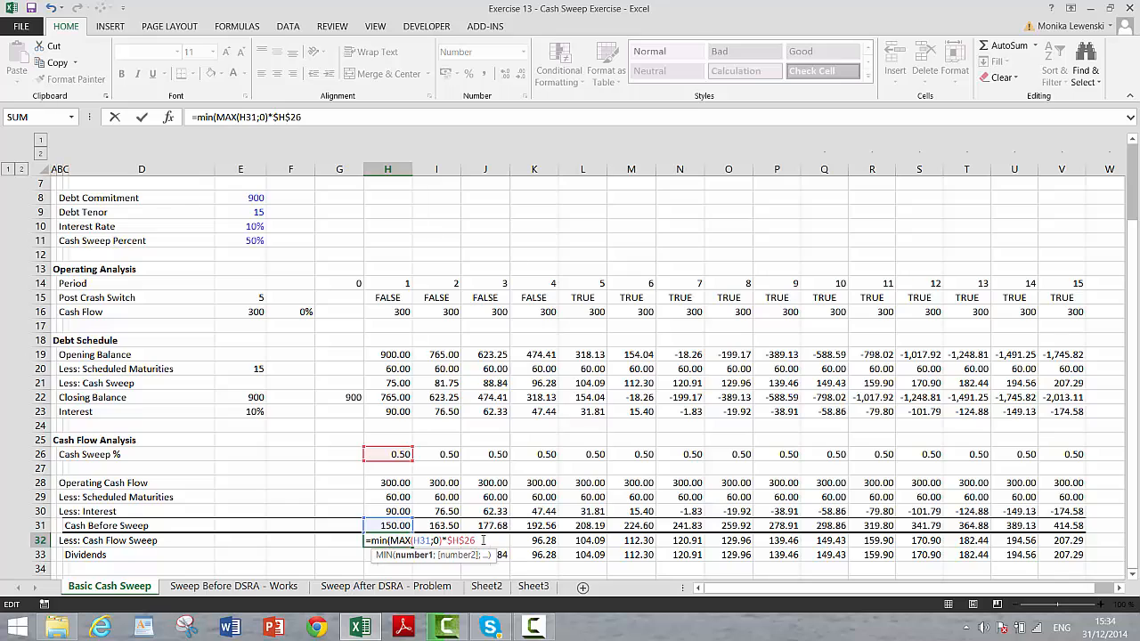
pyautogui.write(';')
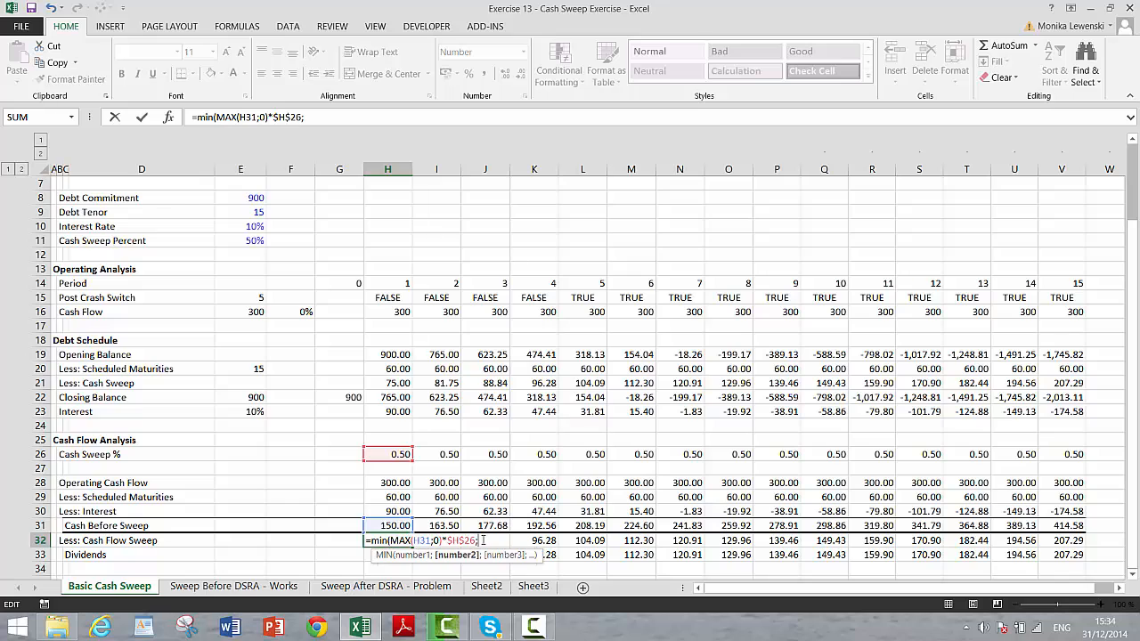
pyautogui.click(388, 354)
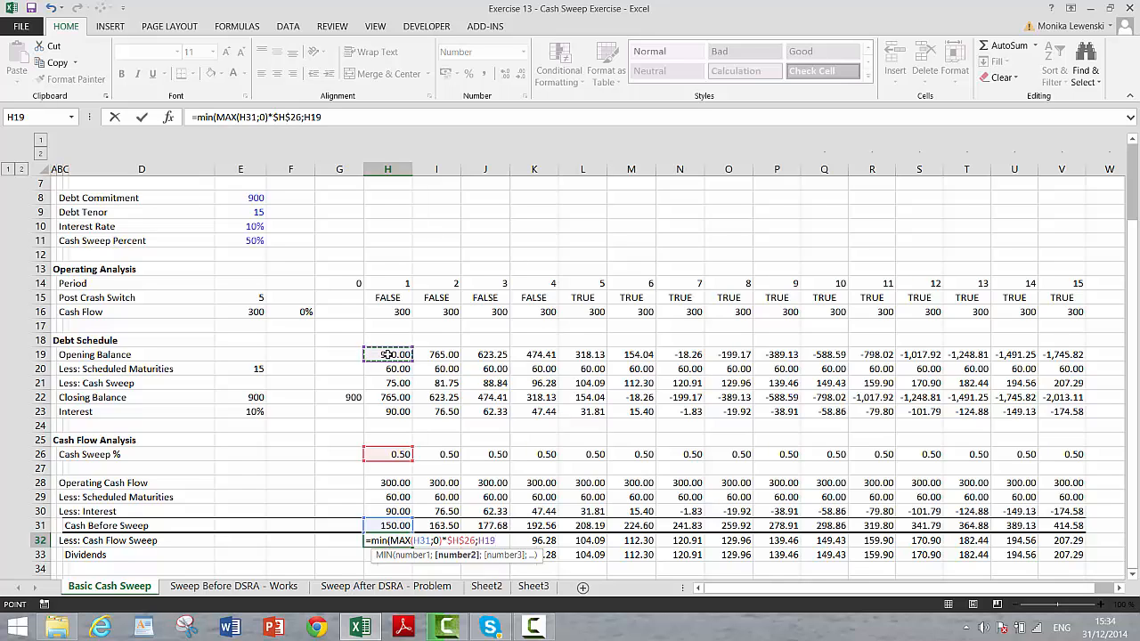
pyautogui.write('-')
pyautogui.click(385, 499)
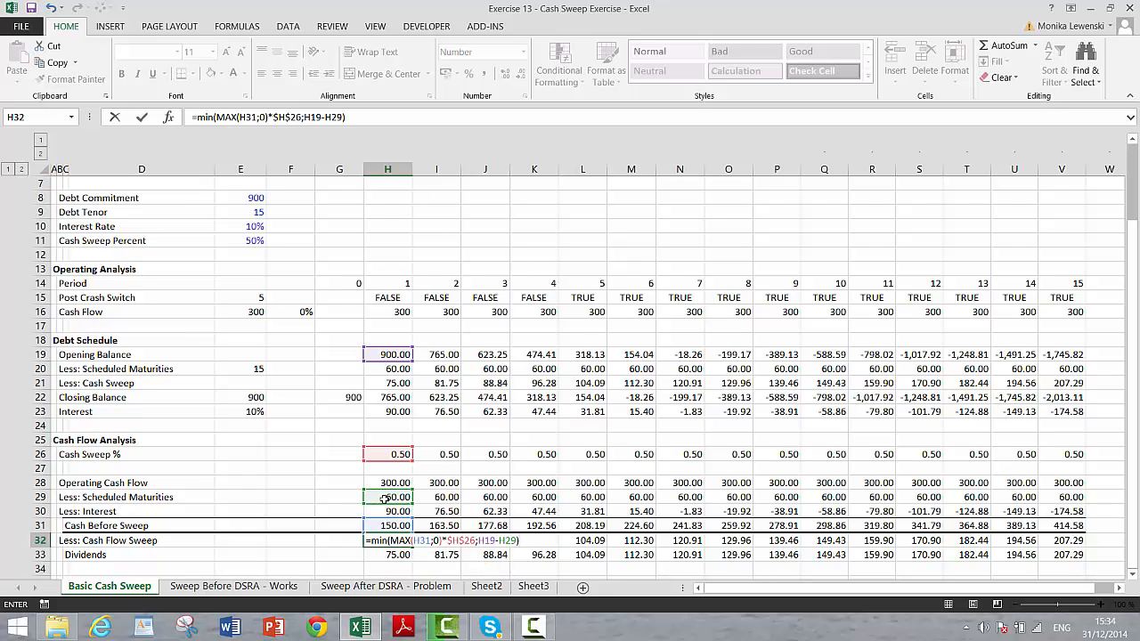
pyautogui.hotkey('ctrl', 'Return')
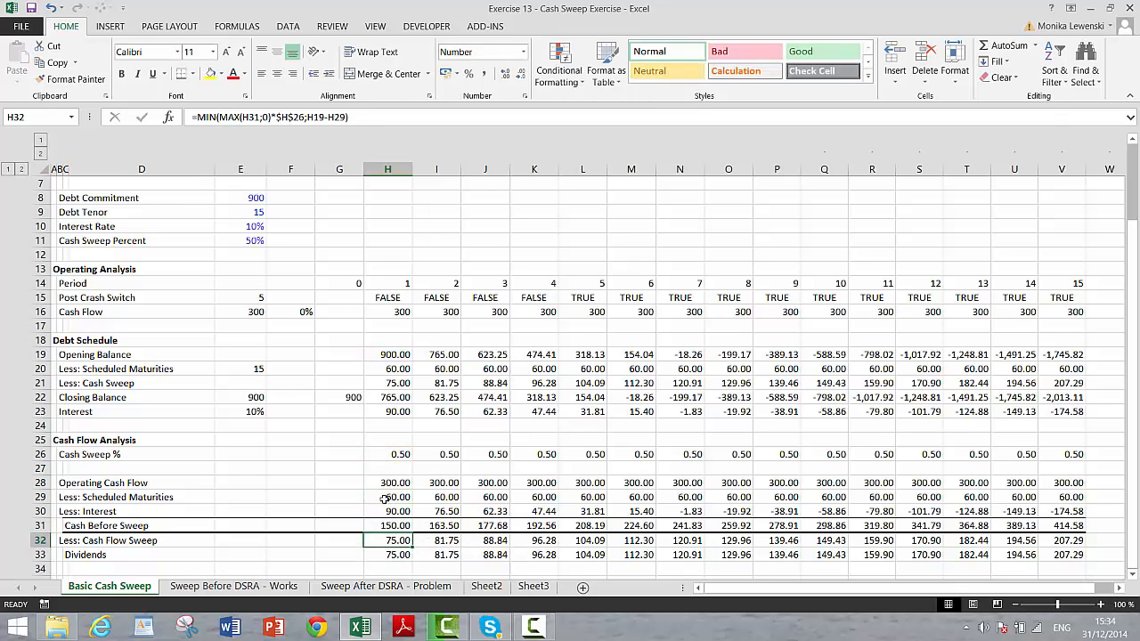
pyautogui.click(385, 498)
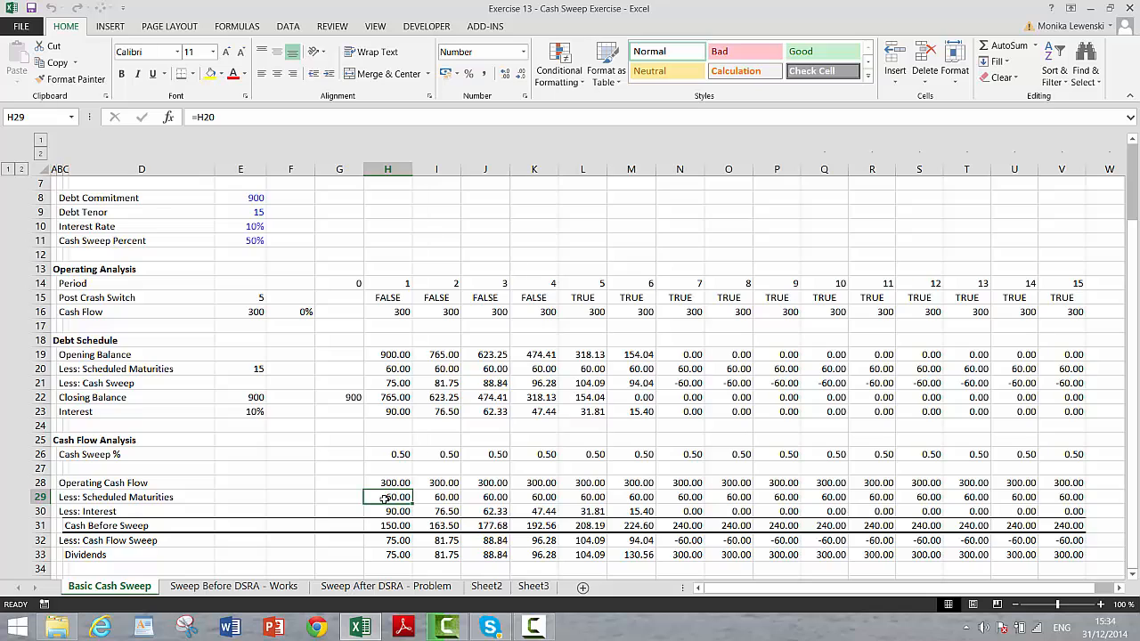
# Examine the Cash Flow Sweep results and the related rows around periods 6 and 7.
pyautogui.press('Down')
pyautogui.press('Down')
pyautogui.press('Down')
pyautogui.press('Right')
pyautogui.press('Right')
pyautogui.press('Right')
pyautogui.press('Right')
pyautogui.press('Right')
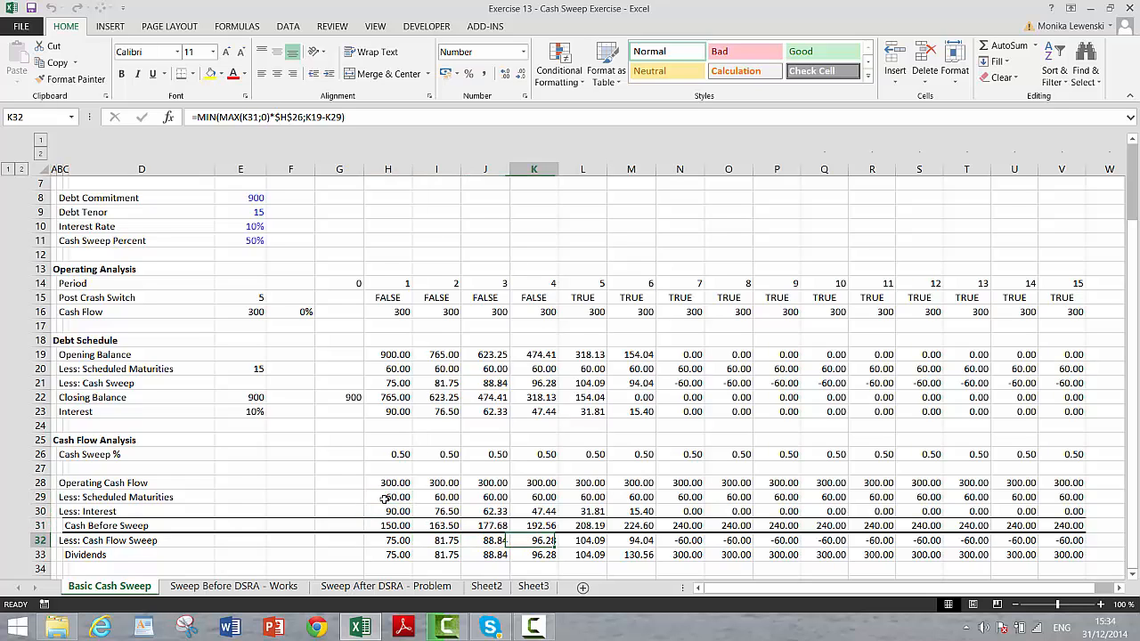
pyautogui.press('Right')
pyautogui.press('Right')
pyautogui.press('Right')
pyautogui.press('Left')
pyautogui.press('Left')
pyautogui.press('Left')
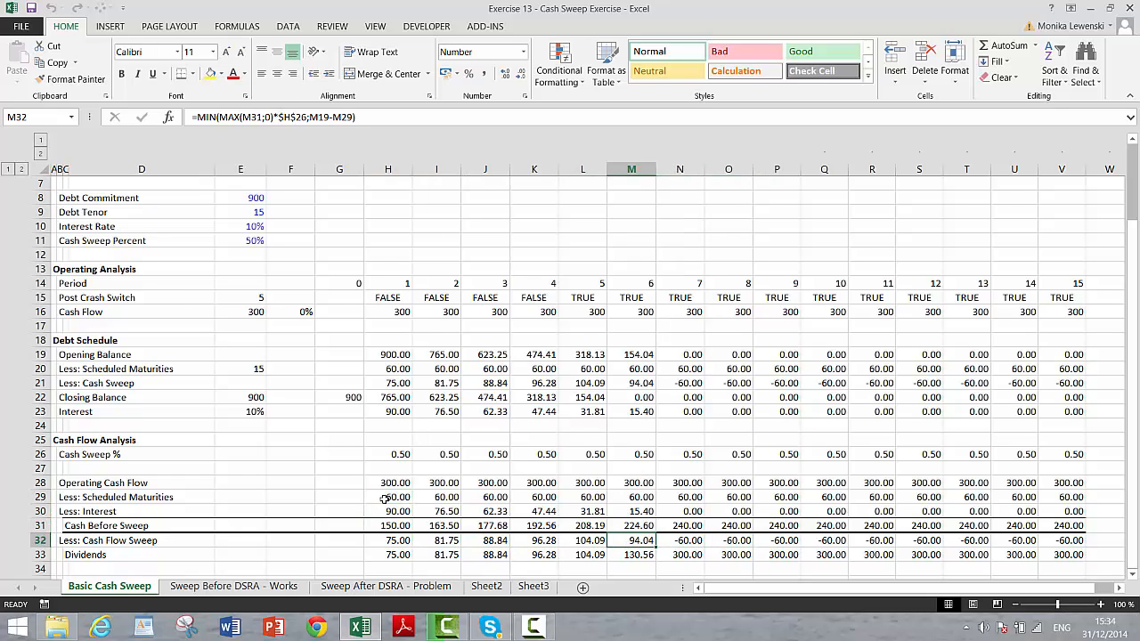
pyautogui.press('Right')
pyautogui.press('Left')
pyautogui.press('Down')
pyautogui.press('Up')
pyautogui.press('Up')
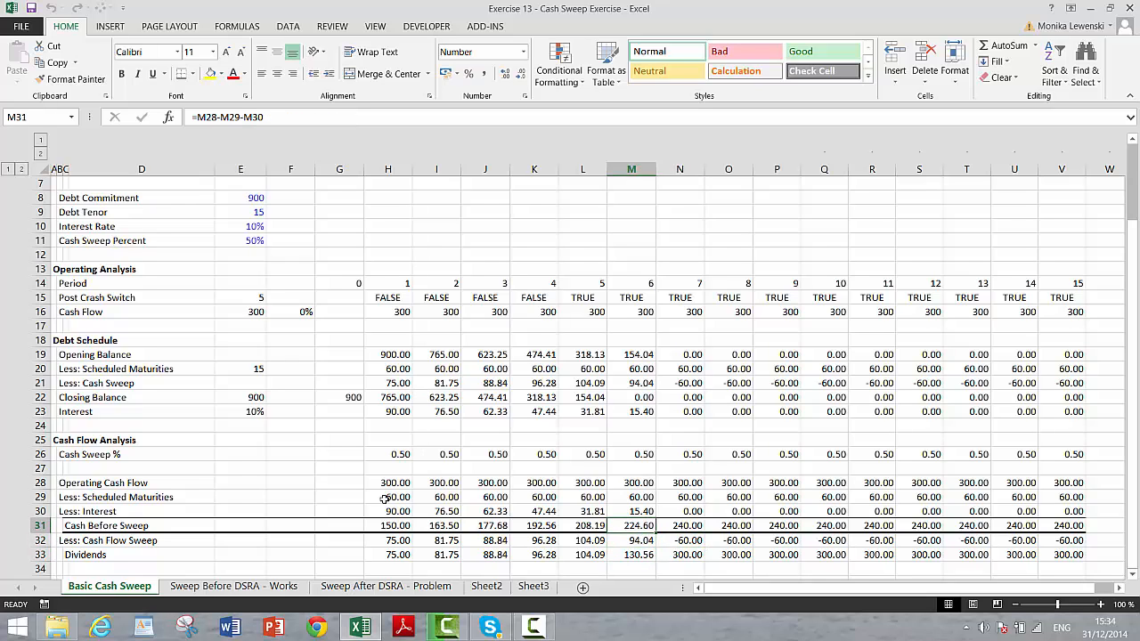
# Limit the period 1 Scheduled Maturities in H20 to the opening balance with =MIN(($G$22/$E$20);H19).
pyautogui.press('Up')
pyautogui.press('Up')
pyautogui.press('Up')
pyautogui.press('Up')
pyautogui.press('Up')
pyautogui.press('Up')
pyautogui.press('Up')
pyautogui.press('Up')
pyautogui.press('Up')
pyautogui.press('Up')
pyautogui.press('Up')
pyautogui.press('Up')
pyautogui.press('Down')
pyautogui.press('Left')
pyautogui.press('Left')
pyautogui.press('Left')
pyautogui.press('Left')
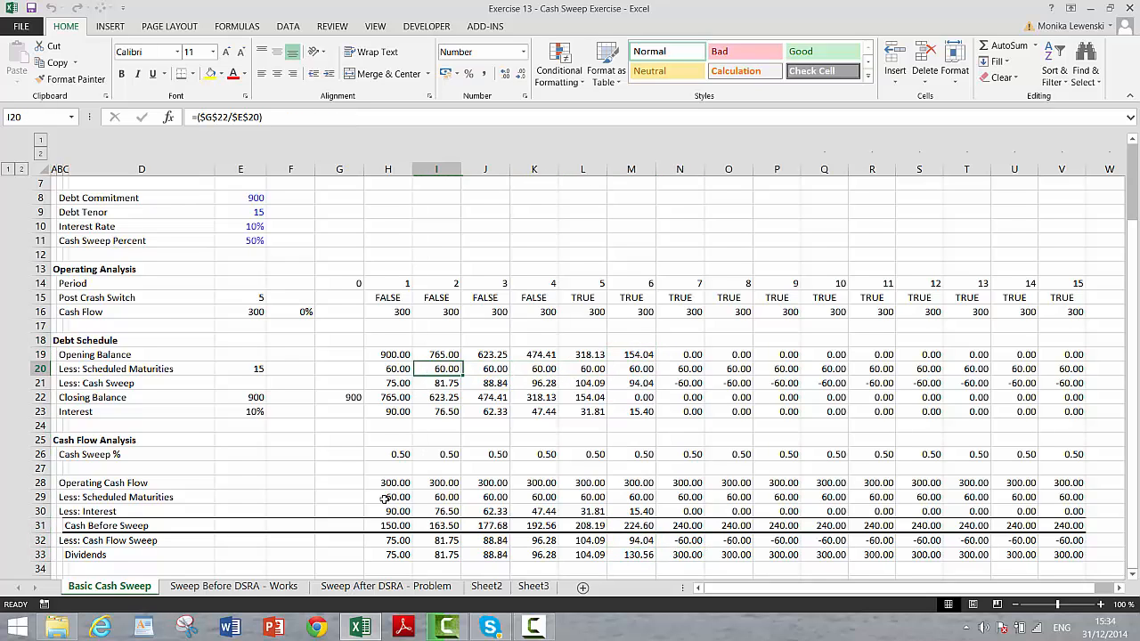
pyautogui.press('Left')
pyautogui.press('F2')
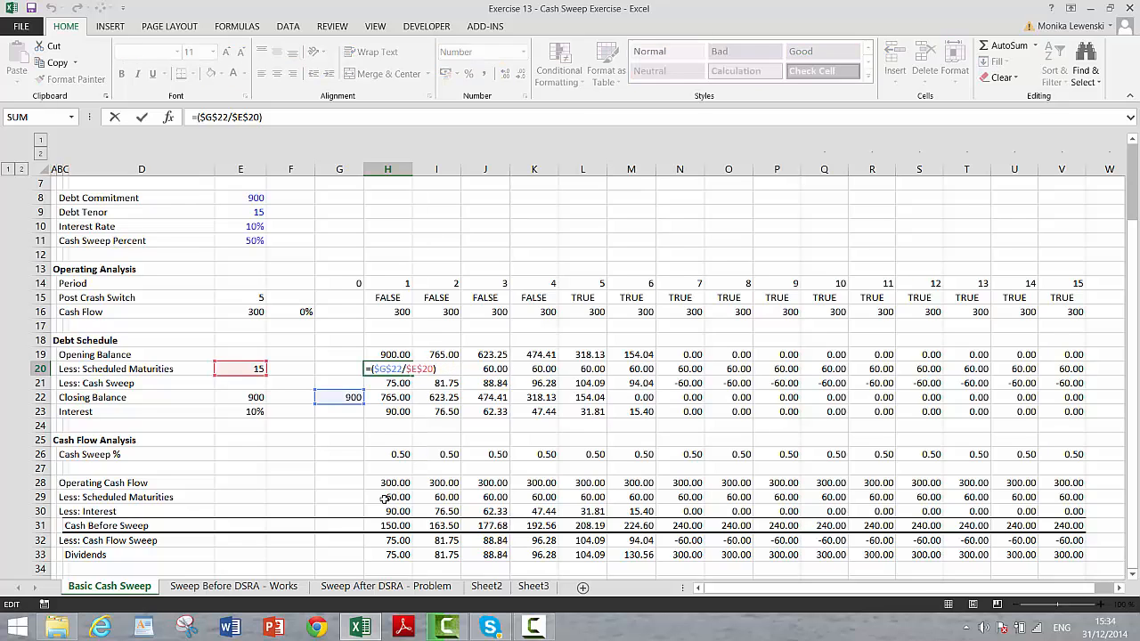
pyautogui.press('Home')
pyautogui.press('Right')
pyautogui.write('min(')
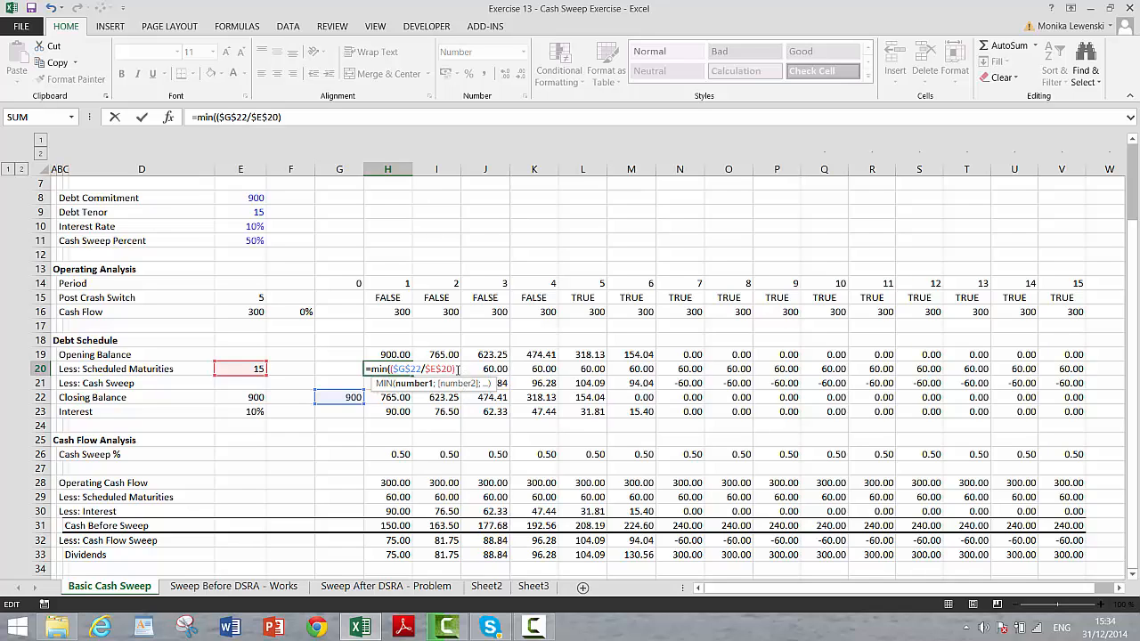
pyautogui.write(';')
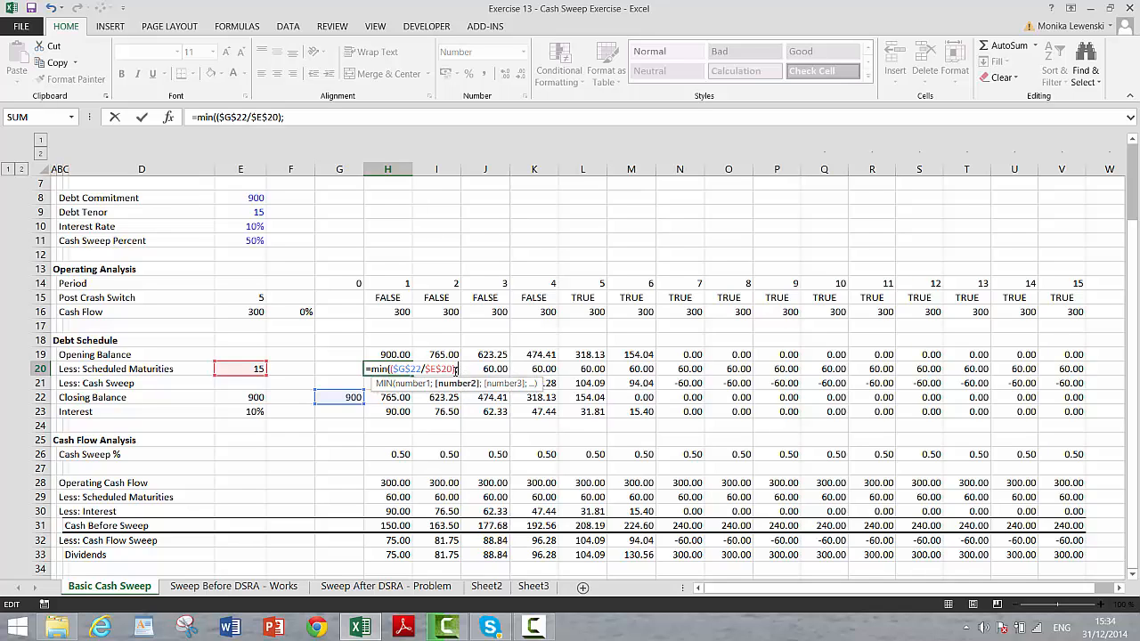
pyautogui.click(396, 354)
pyautogui.press('Return')
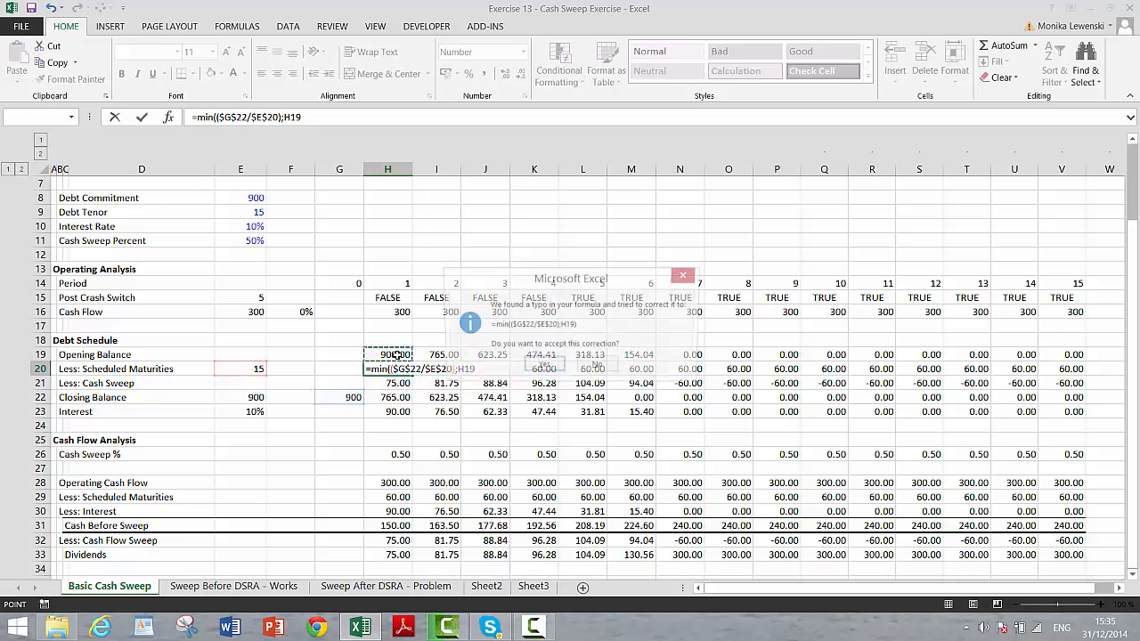
pyautogui.press('Return')
# Copy the Scheduled Maturities formula in H20 across to period 15 in column V.
pyautogui.press('Up')
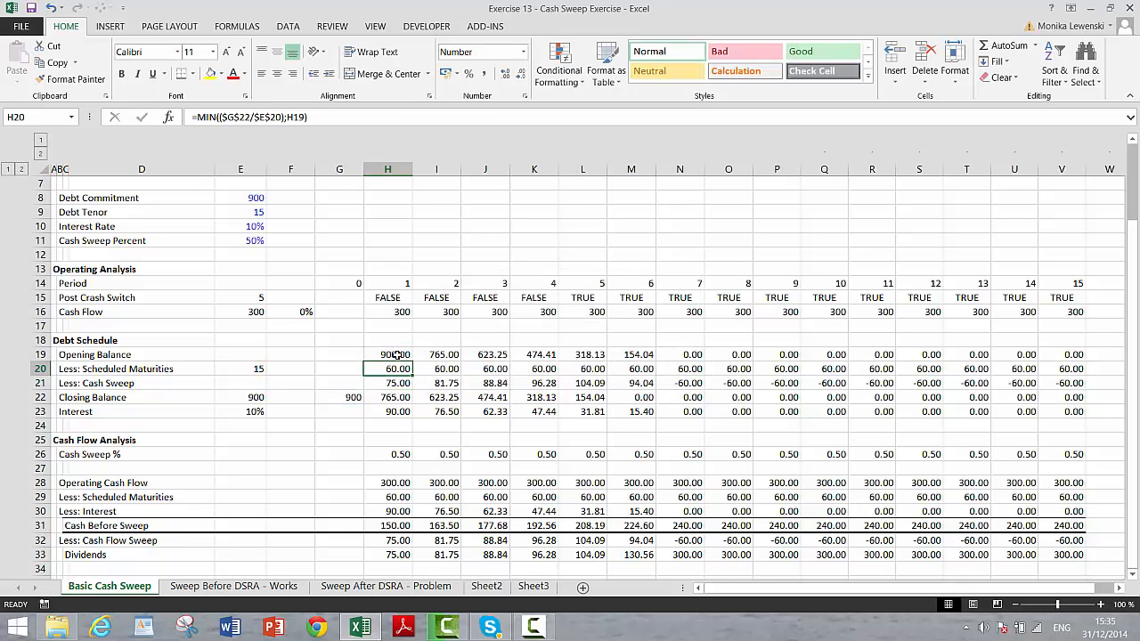
pyautogui.hotkey('ctrl', 'shift', 'Right')
pyautogui.hotkey('ctrl', 'r')
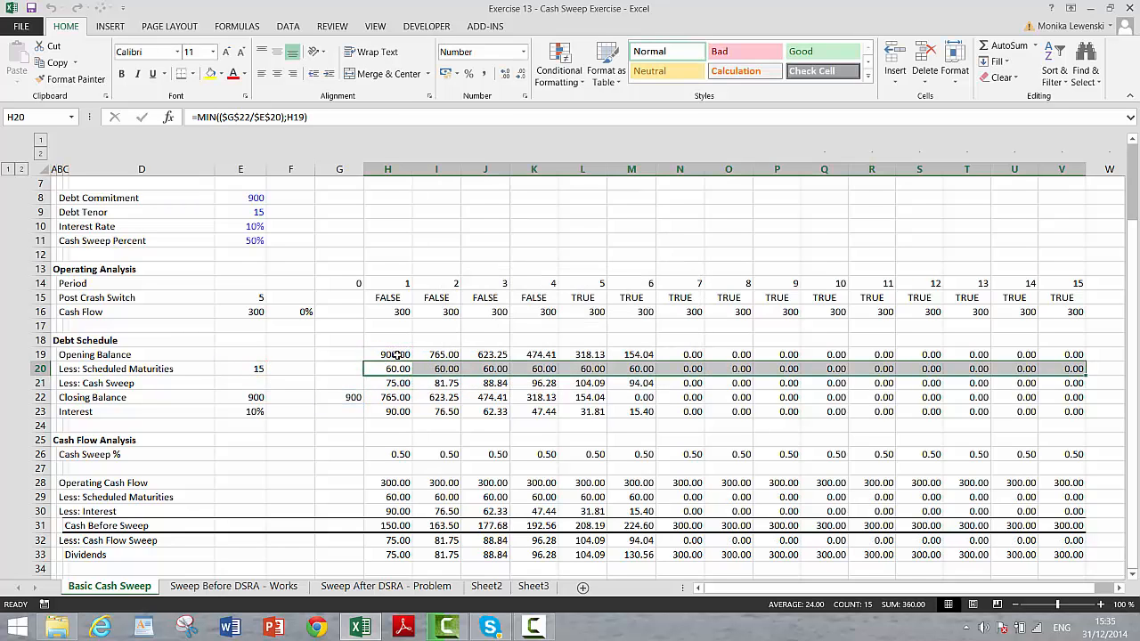
# Examine the debt schedule's Interest row from period 1 through period 6.
pyautogui.press('Down')
pyautogui.press('Down')
pyautogui.press('Down')
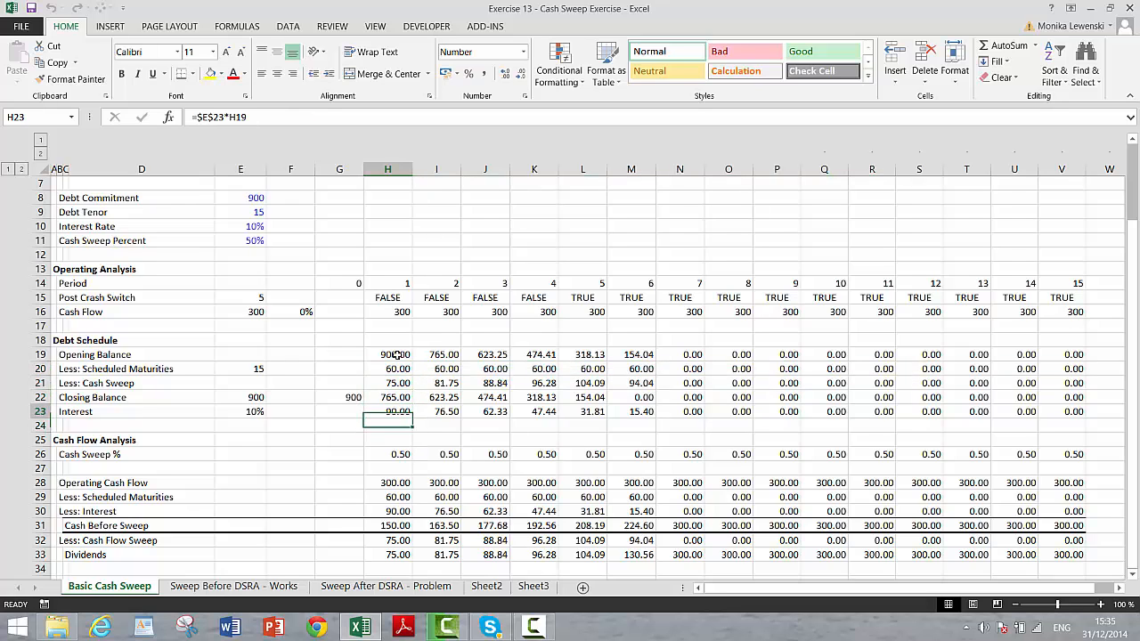
pyautogui.press('Right')
pyautogui.press('Right')
pyautogui.press('Right')
pyautogui.press('Right')
pyautogui.press('Right')
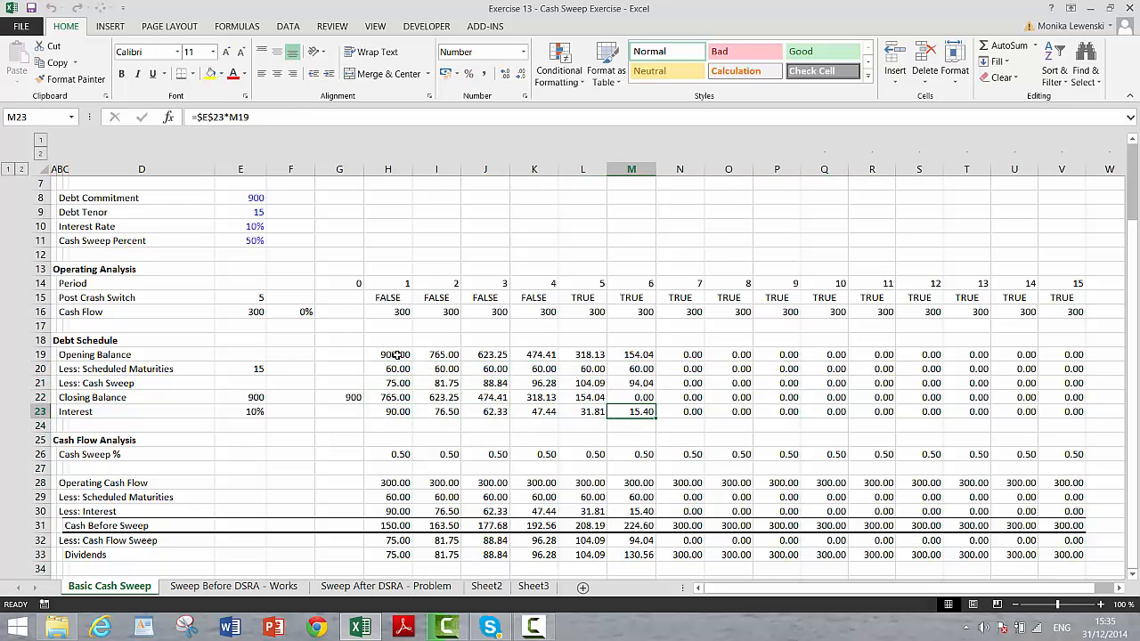
# Set the Cash Sweep Percent assumption in E11 to 0% to test the debt schedule without a sweep.
pyautogui.press('Up')
pyautogui.press('Up')
pyautogui.press('Up')
pyautogui.press('Up')
pyautogui.press('Up')
pyautogui.press('Up')
pyautogui.press('Up')
pyautogui.press('Up')
pyautogui.press('Up')
pyautogui.press('Up')
pyautogui.press('Up')
pyautogui.press('Up')
pyautogui.press('Up')
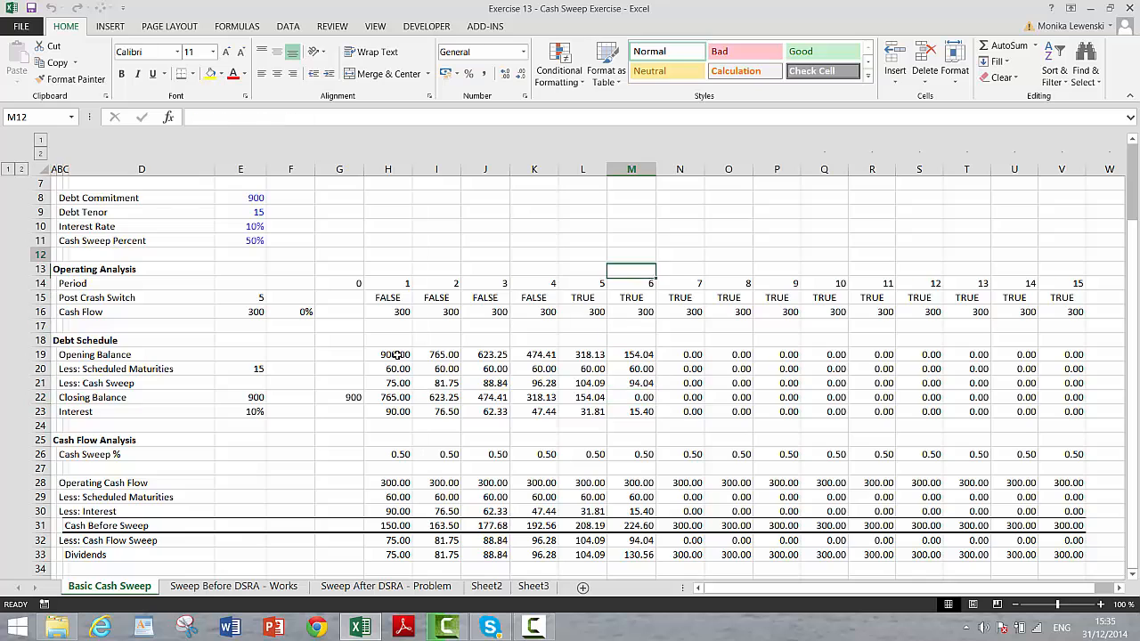
pyautogui.press('Left')
pyautogui.press('Left')
pyautogui.press('Left')
pyautogui.press('Left')
pyautogui.press('Left')
pyautogui.press('Left')
pyautogui.press('Left')
pyautogui.press('Left')
pyautogui.press('Down')
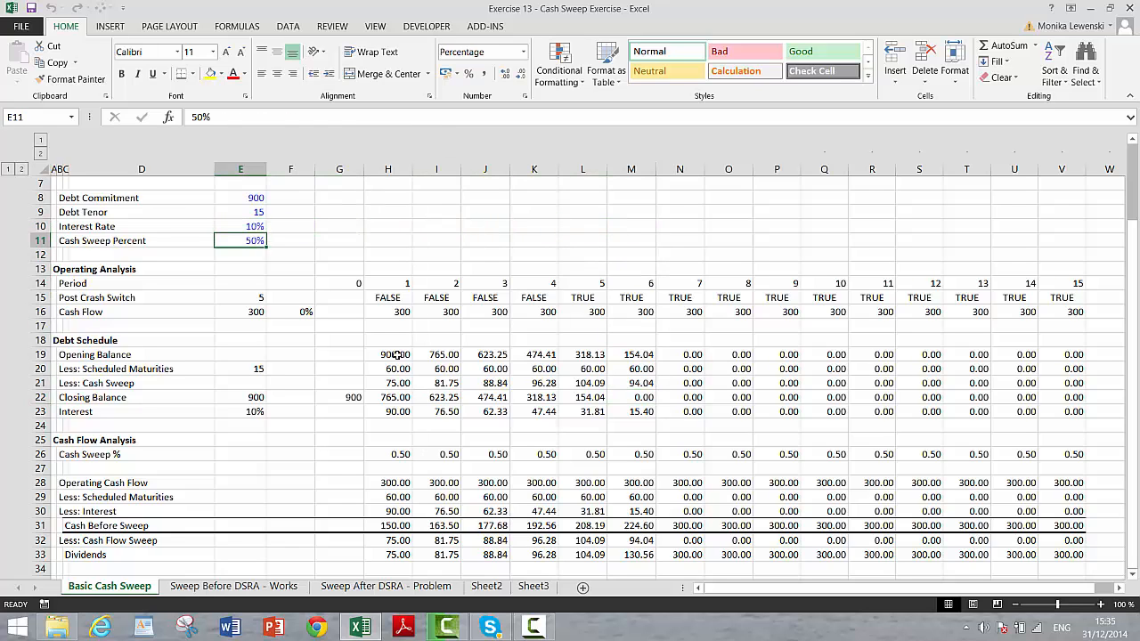
pyautogui.write('0')
pyautogui.press('Return')
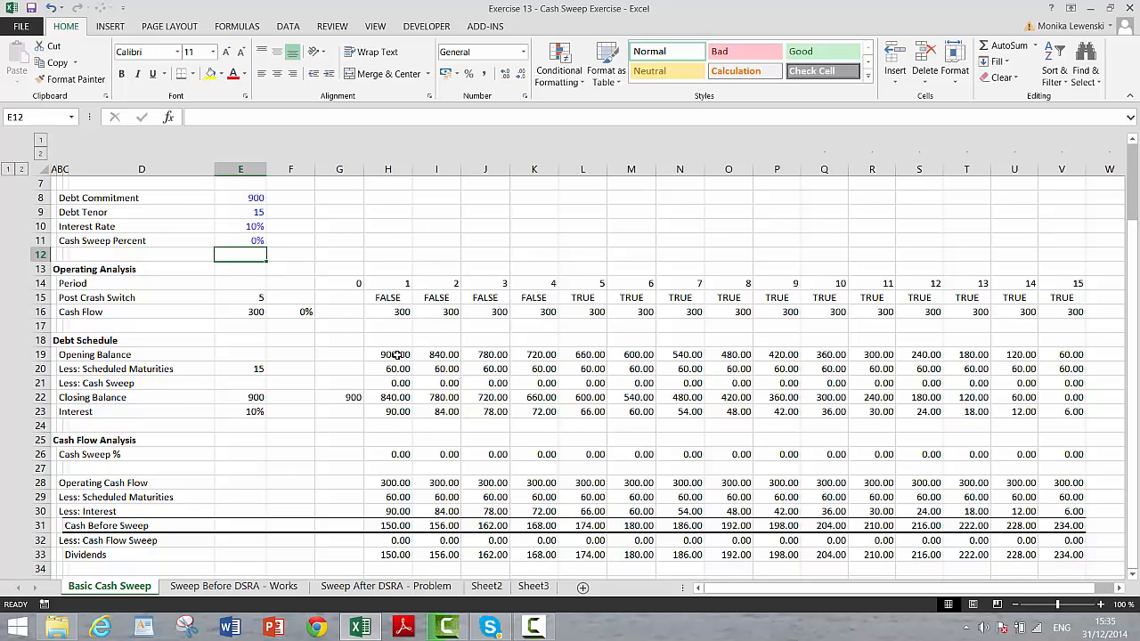
# Set the Cash Sweep Percent assumption in E11 to 100%.
pyautogui.press('Up')
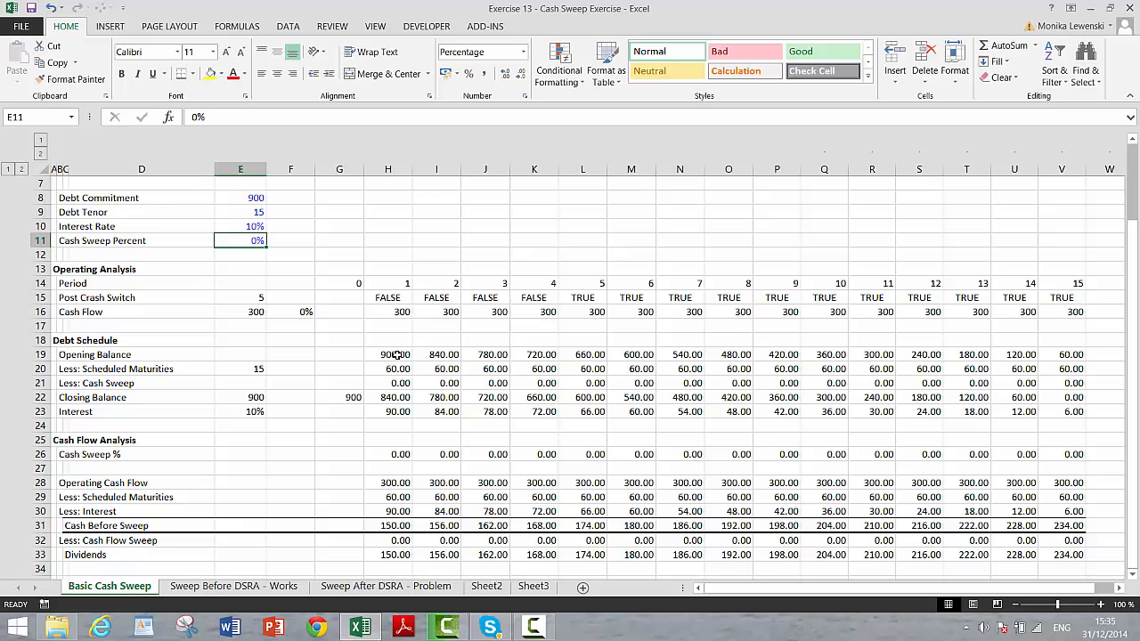
pyautogui.write('100')
pyautogui.press('Return')
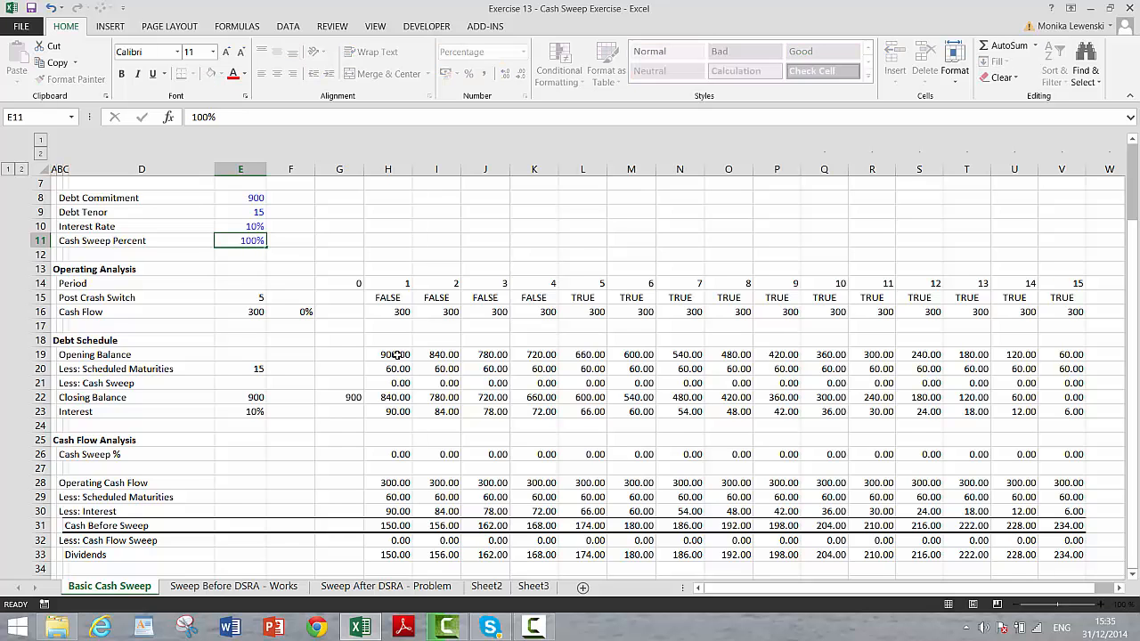
# Review the assumptions, operating analysis and debt schedule under the full cash sweep.
pyautogui.press('Up')
pyautogui.press('Up')
pyautogui.press('Up')
pyautogui.press('Up')
pyautogui.press('Up')
pyautogui.press('Up')
pyautogui.press('Up')
pyautogui.press('Up')
pyautogui.press('Up')
pyautogui.press('Up')
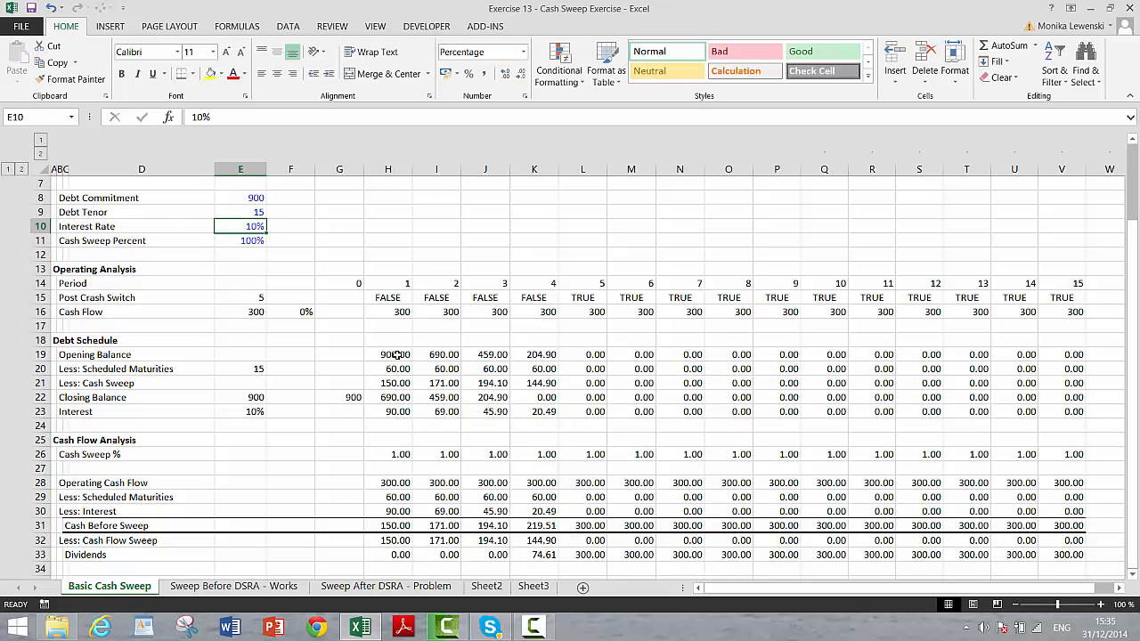
pyautogui.press('Down')
pyautogui.press('Down')
pyautogui.press('Down')
pyautogui.press('Down')
pyautogui.press('Down')
pyautogui.press('Down')
pyautogui.press('Down')
pyautogui.press('Down')
pyautogui.press('Down')
pyautogui.press('Down')
pyautogui.press('Down')
pyautogui.press('Down')
pyautogui.press('Down')
pyautogui.press('Down')
pyautogui.press('Down')
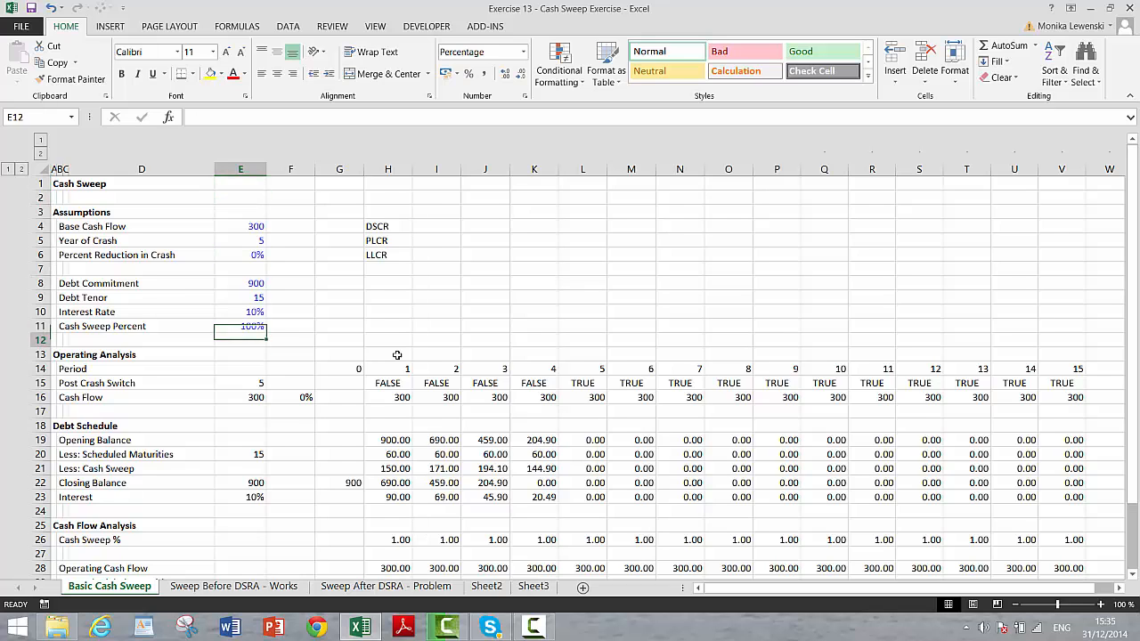
pyautogui.press('Up')
pyautogui.press('Up')
pyautogui.press('Down')
pyautogui.press('Down')
pyautogui.press('Down')
pyautogui.press('Down')
pyautogui.press('Down')
pyautogui.press('Down')
pyautogui.press('Down')
pyautogui.press('Down')
pyautogui.press('Down')
pyautogui.press('Down')
pyautogui.press('Down')
pyautogui.press('Down')
pyautogui.press('Down')
pyautogui.press('Down')
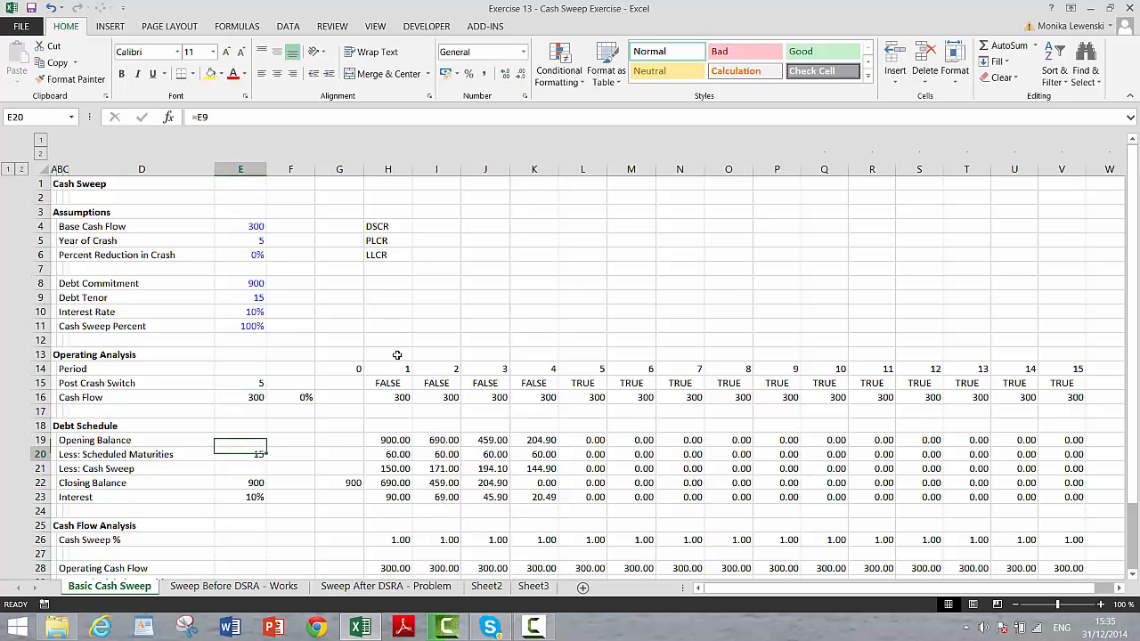
pyautogui.press('Up')
pyautogui.press('Up')
pyautogui.press('Up')
pyautogui.press('Up')
pyautogui.press('Up')
pyautogui.press('Up')
pyautogui.press('Up')
pyautogui.press('Up')
pyautogui.press('Up')
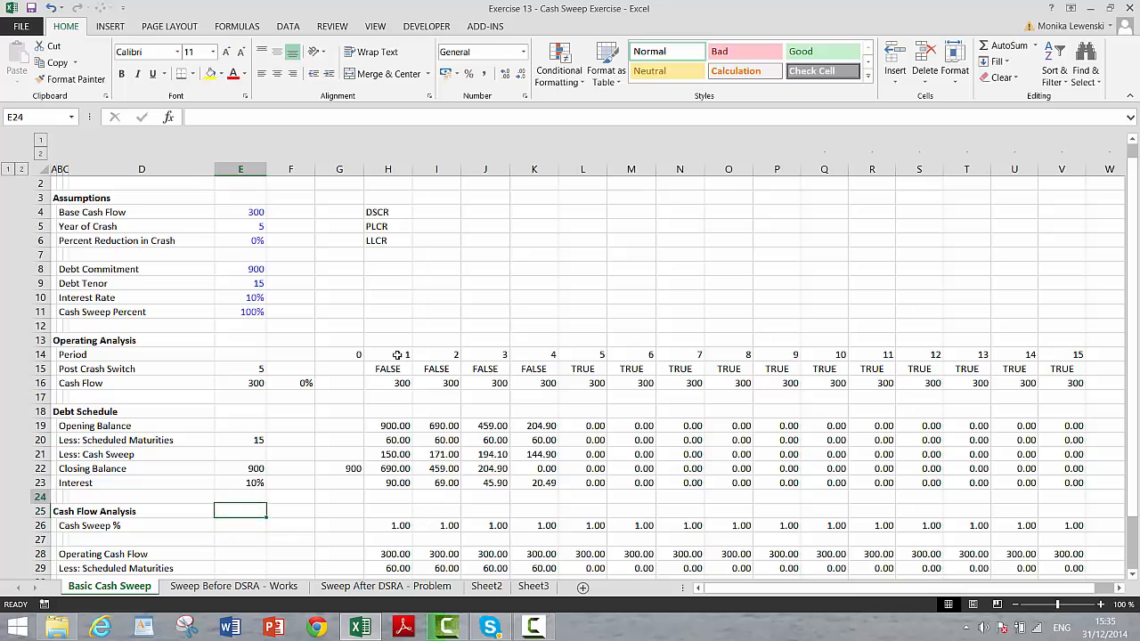
pyautogui.press('Up')
pyautogui.press('Up')
pyautogui.press('Up')
pyautogui.press('Up')
pyautogui.press('Up')
pyautogui.press('Up')
pyautogui.press('Up')
pyautogui.press('Up')
pyautogui.press('Up')
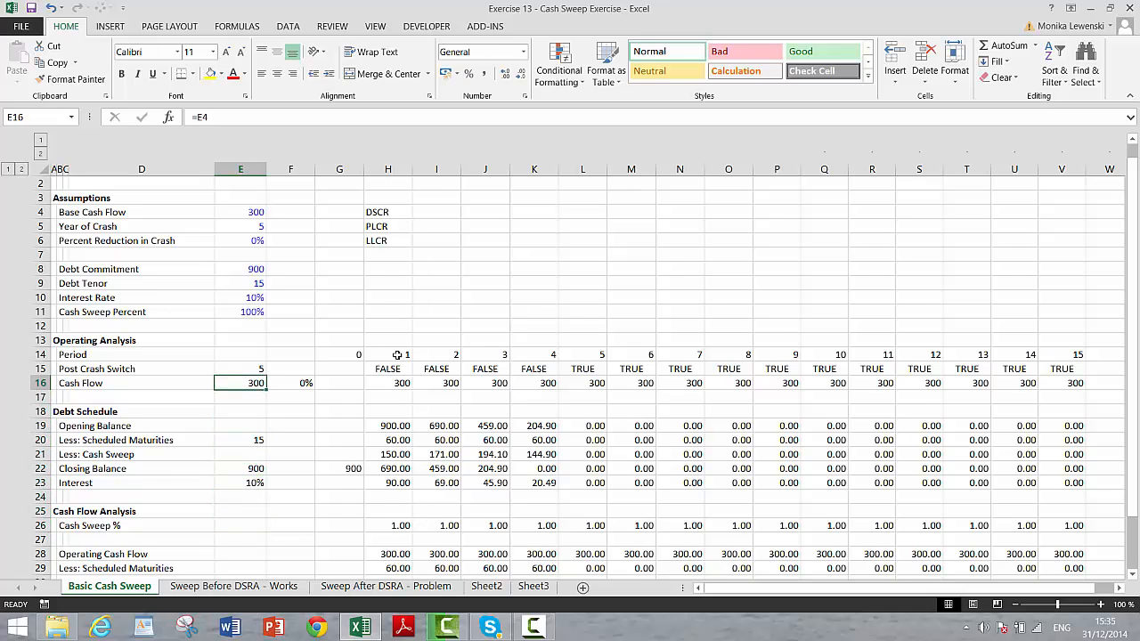
pyautogui.press('Up')
pyautogui.press('Up')
pyautogui.press('Up')
pyautogui.press('Up')
pyautogui.press('Up')
pyautogui.press('Up')
pyautogui.press('Up')
pyautogui.press('Up')
pyautogui.press('Up')
pyautogui.press('Up')
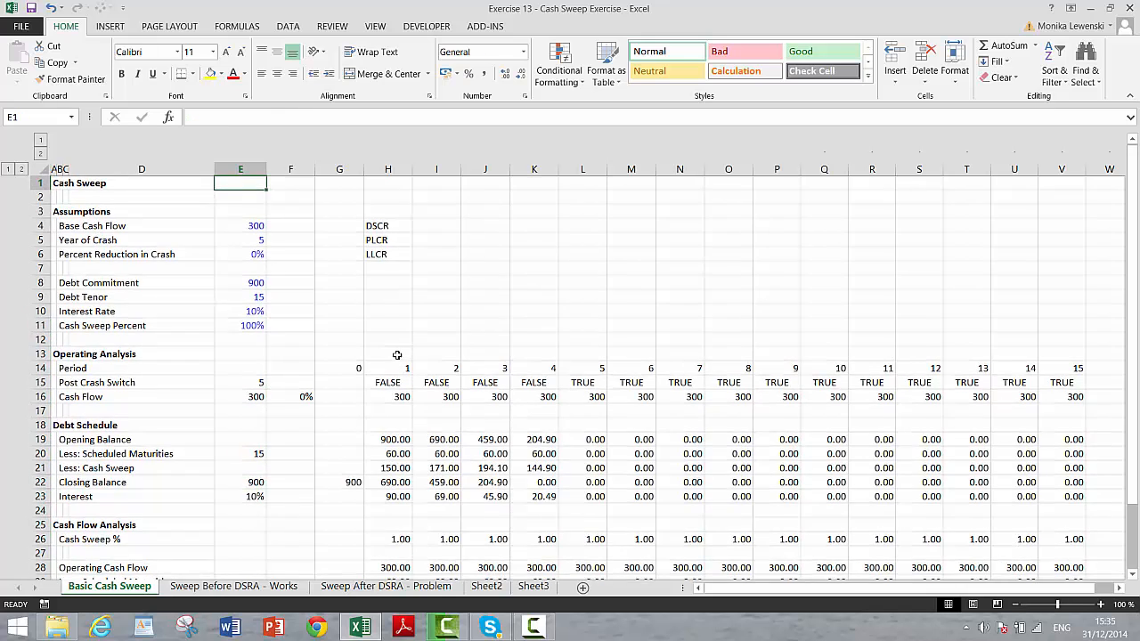
pyautogui.press('Down')
pyautogui.press('Down')
pyautogui.press('Down')
pyautogui.press('Right')
pyautogui.press('Right')
pyautogui.press('Right')
pyautogui.press('Right')
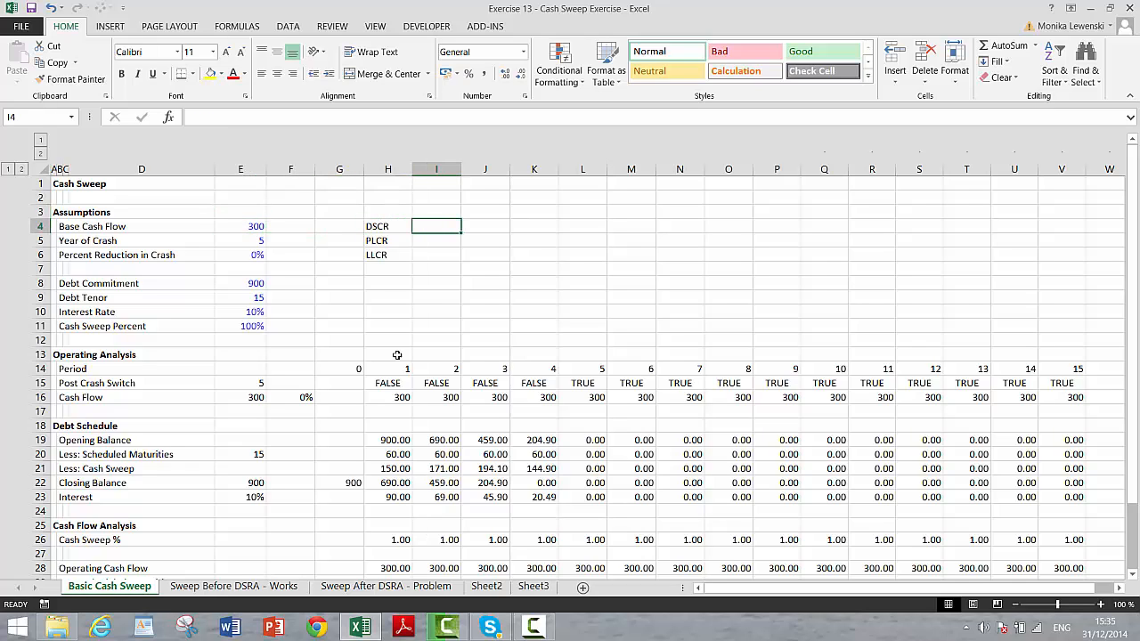
pyautogui.write('=')
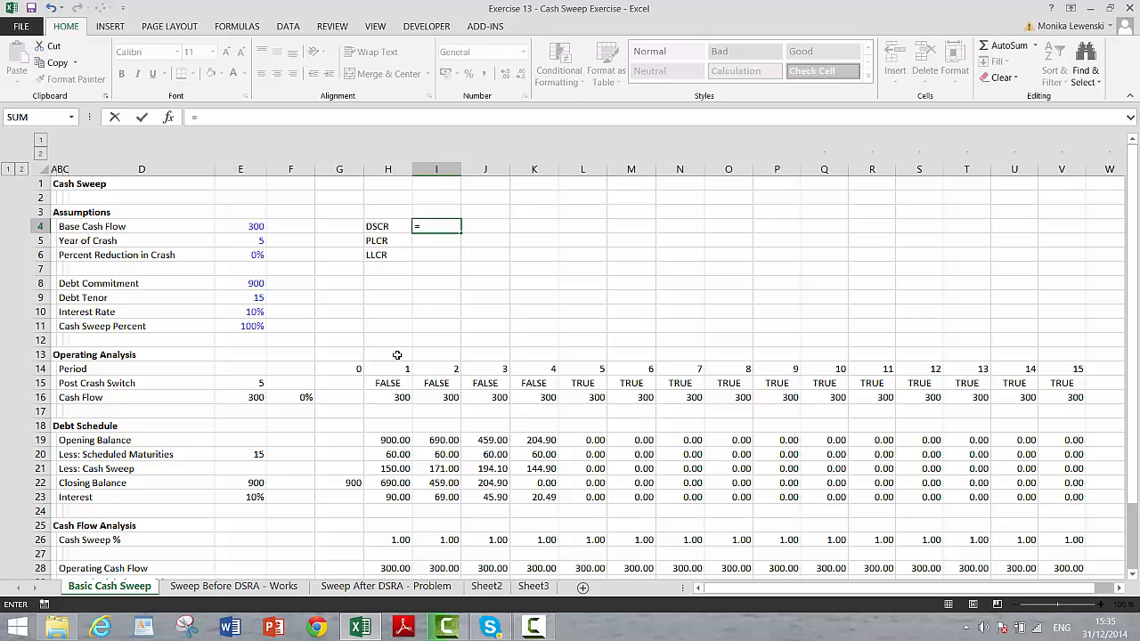
pyautogui.press('Left')
pyautogui.press('Left')
pyautogui.press('Left')
pyautogui.press('Left')
pyautogui.press('Left')
pyautogui.press('Left')
pyautogui.press('Left')
pyautogui.press('Left')
pyautogui.press('Down')
pyautogui.press('Escape')
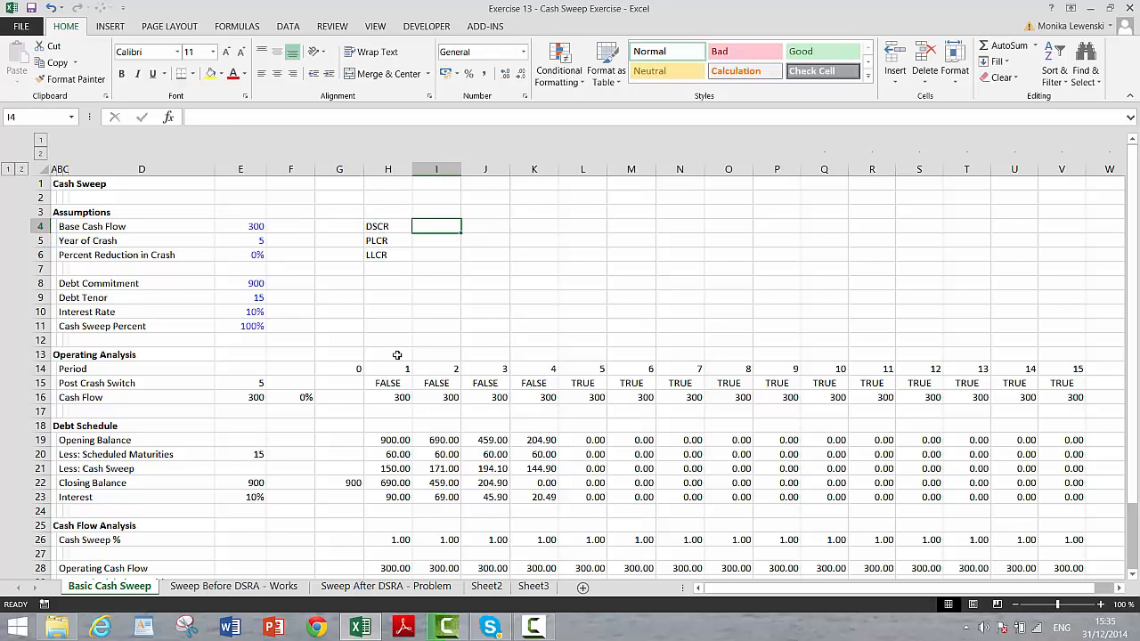
# Add the section heading "Ratios" in A35, below the Dividends row of the cash flow analysis.
pyautogui.press('Left')
pyautogui.press('Left')
pyautogui.press('Left')
pyautogui.press('Down')
pyautogui.press('Down')
pyautogui.press('Down')
pyautogui.press('Down')
pyautogui.press('Down')
pyautogui.press('Down')
pyautogui.press('Down')
pyautogui.press('Down')
pyautogui.press('Down')
pyautogui.press('Down')
pyautogui.press('Down')
pyautogui.press('Down')
pyautogui.press('Down')
pyautogui.press('Down')
pyautogui.press('Down')
pyautogui.press('Down')
pyautogui.press('Down')
pyautogui.press('Down')
pyautogui.press('Down')
pyautogui.press('Down')
pyautogui.press('Down')
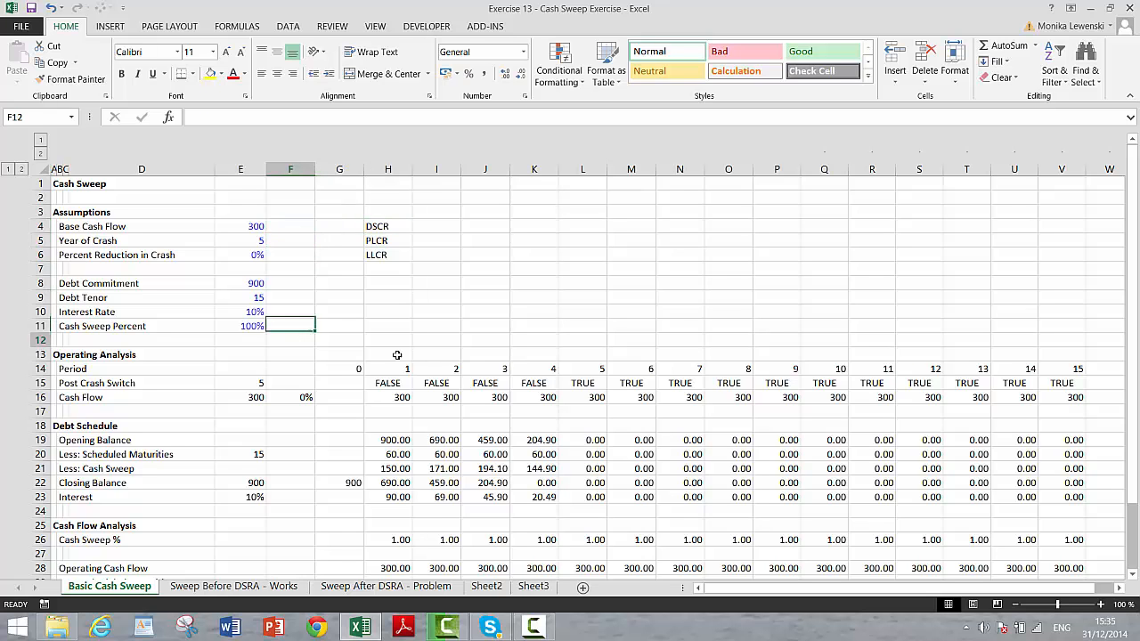
pyautogui.press('Up')
pyautogui.press('Up')
pyautogui.press('Up')
pyautogui.press('Up')
pyautogui.press('Up')
pyautogui.press('Up')
pyautogui.press('Up')
pyautogui.press('Up')
pyautogui.press('Up')
pyautogui.press('Up')
pyautogui.press('Up')
pyautogui.press('Up')
pyautogui.press('Up')
pyautogui.press('Up')
pyautogui.press('Up')
pyautogui.press('Up')
pyautogui.press('Up')
pyautogui.press('Up')
pyautogui.press('Up')
pyautogui.press('Up')
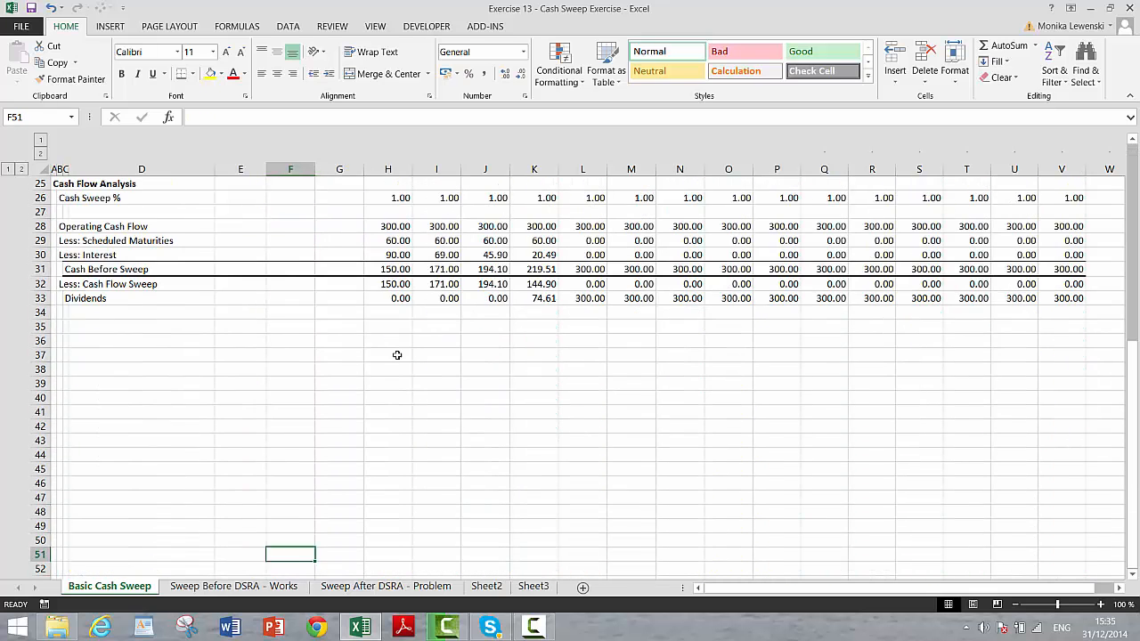
pyautogui.press('Left')
pyautogui.press('Left')
pyautogui.press('Left')
pyautogui.press('Left')
pyautogui.press('Left')
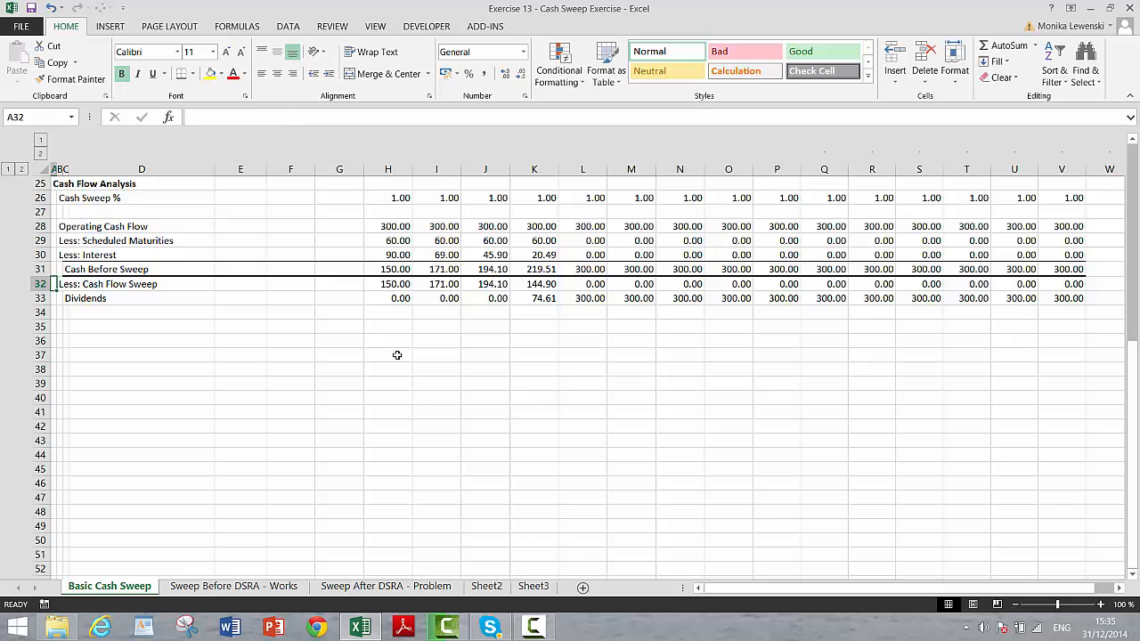
pyautogui.press('Down')
pyautogui.press('Down')
pyautogui.press('Down')
pyautogui.write('Ratio')
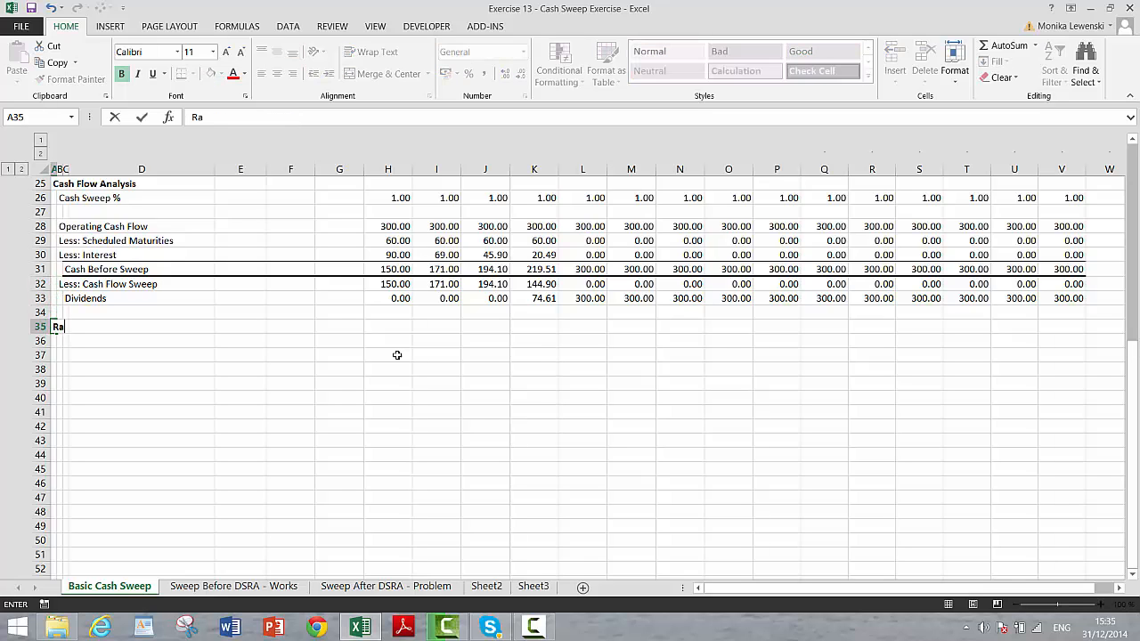
pyautogui.press('Return')
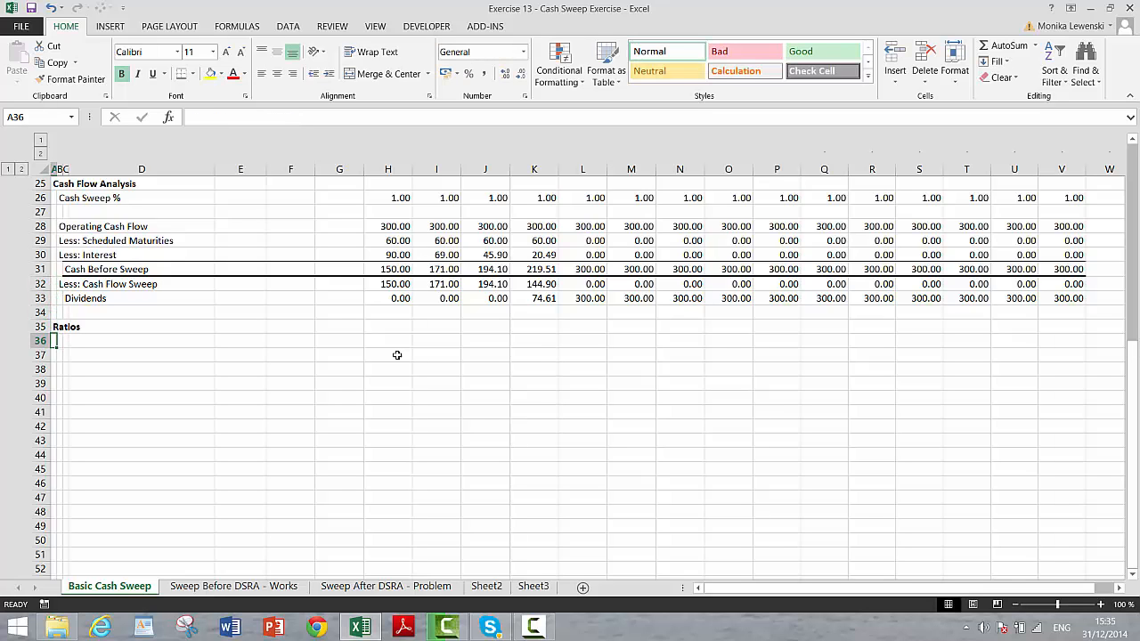
# Enter the labels DSCR in B36, CFADS in C37 and Debt Service in C38.
pyautogui.press('Down')
pyautogui.press('Up')
pyautogui.press('Right')
pyautogui.write('D')
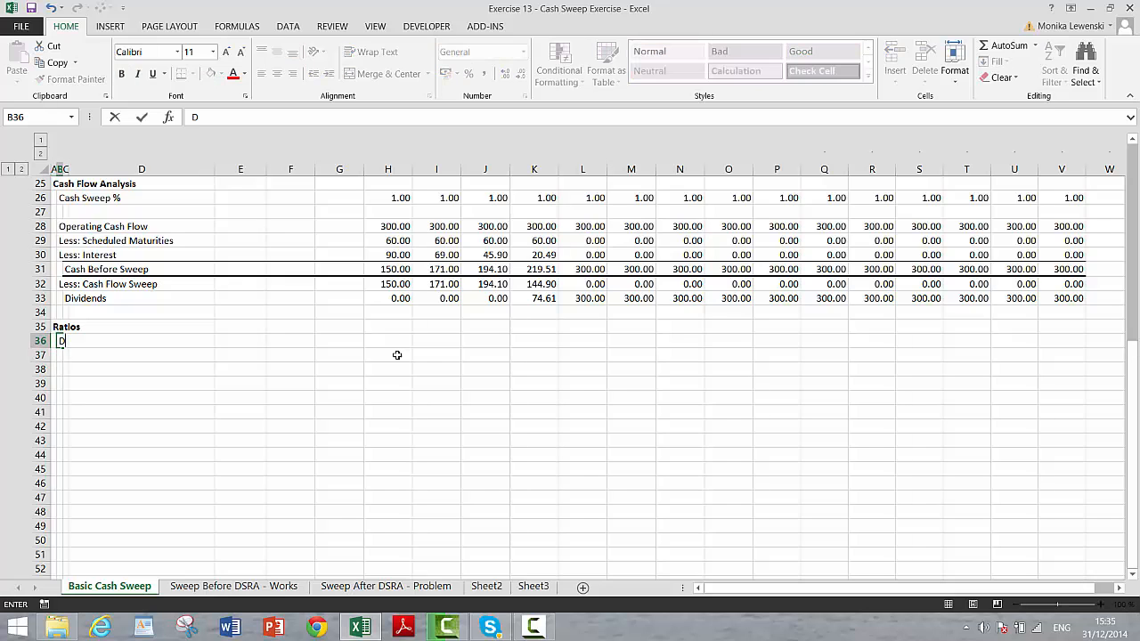
pyautogui.write('SCR')
pyautogui.press('Return')
pyautogui.press('Right')
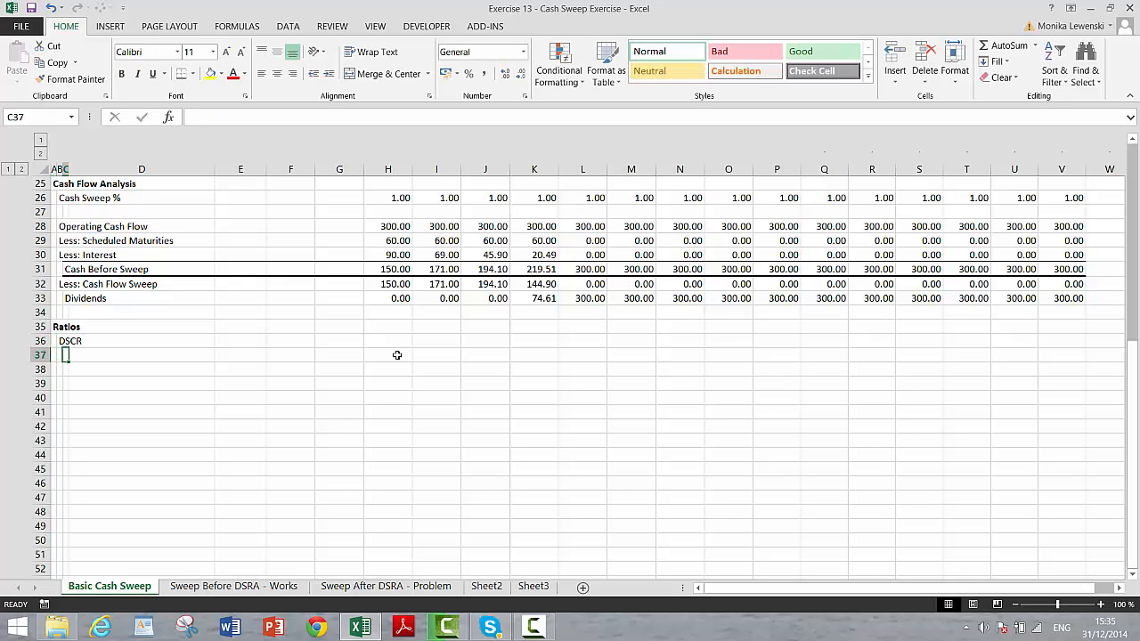
pyautogui.write('CFADS')
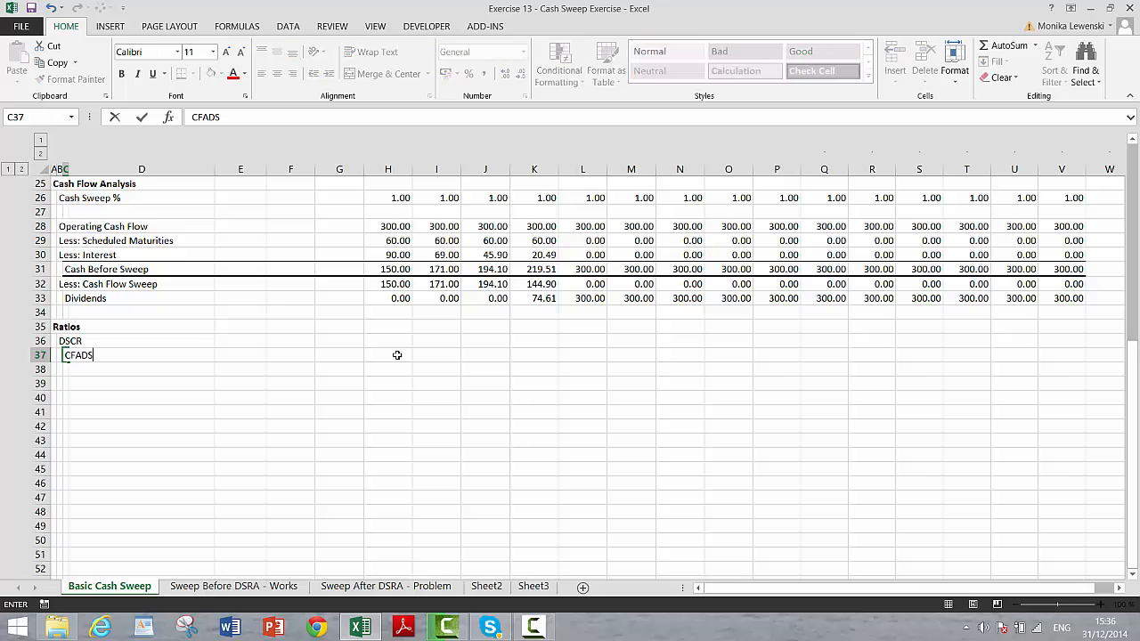
pyautogui.press('Return')
pyautogui.write('Debt')
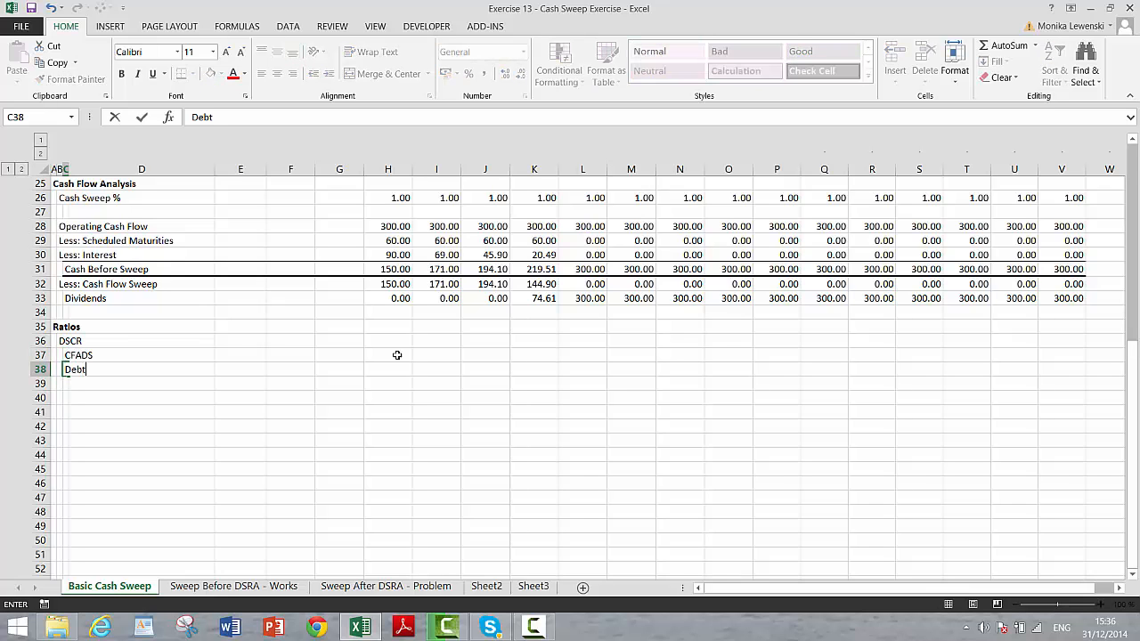
pyautogui.write(' Service')
pyautogui.press('Return')
# Link the period 1 CFADS in H37 to the Operating Cash Flow in H28.
pyautogui.press('Up')
pyautogui.press('Up')
pyautogui.press('Right')
pyautogui.press('Right')
pyautogui.press('Right')
pyautogui.press('Right')
pyautogui.press('Right')
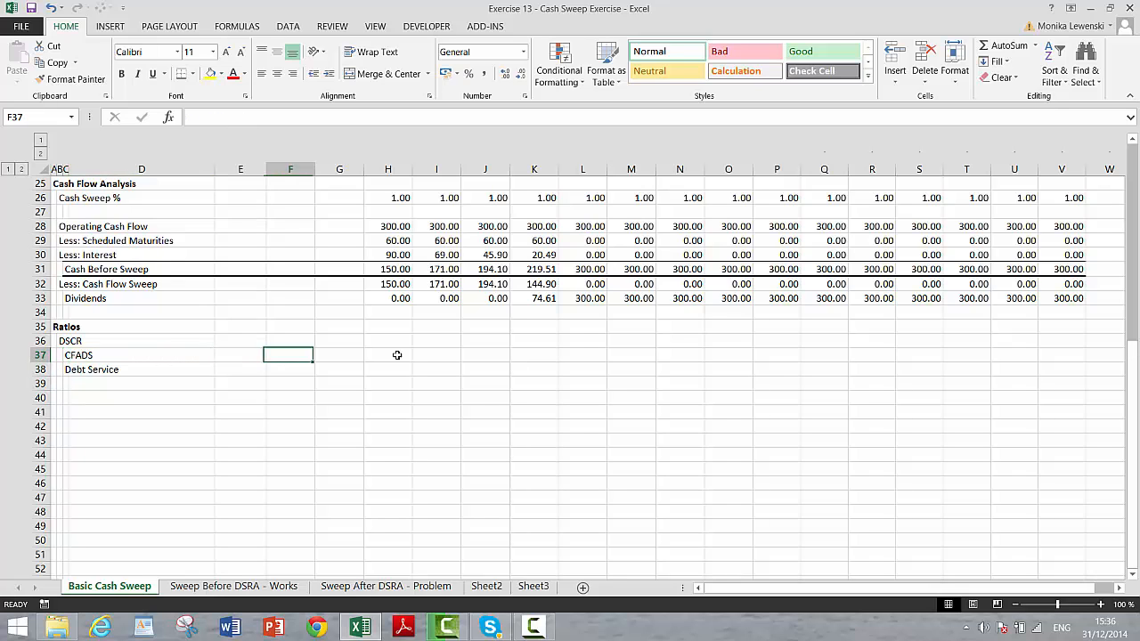
pyautogui.write('=')
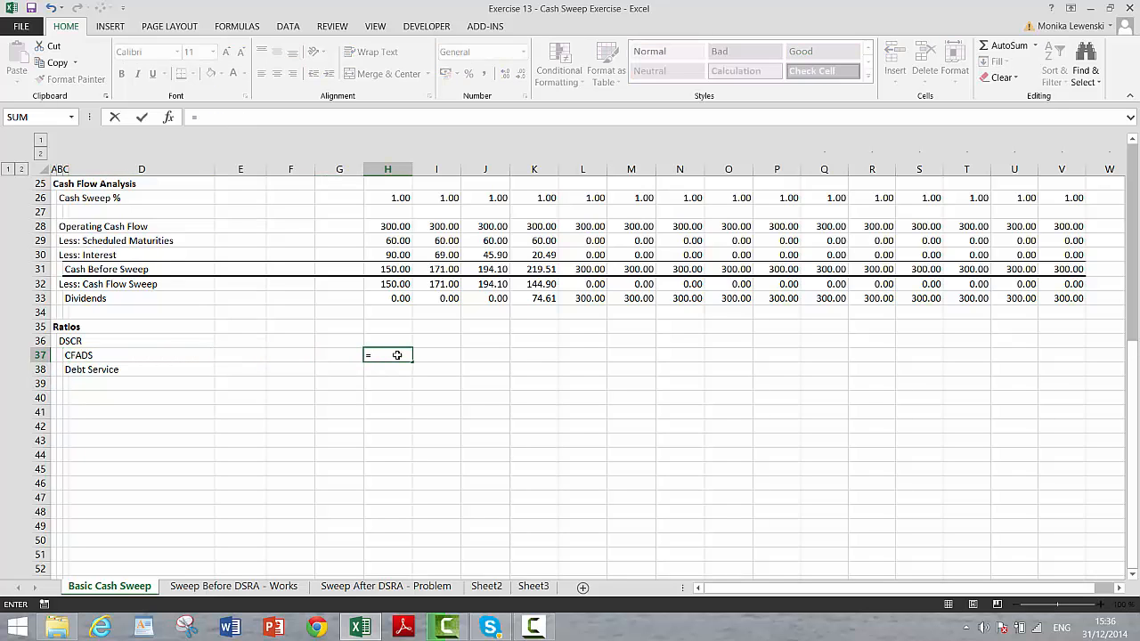
pyautogui.press('Up')
pyautogui.press('Up')
pyautogui.press('Up')
pyautogui.press('Up')
pyautogui.press('Up')
pyautogui.press('Up')
pyautogui.press('Up')
pyautogui.press('Up')
pyautogui.press('Up')
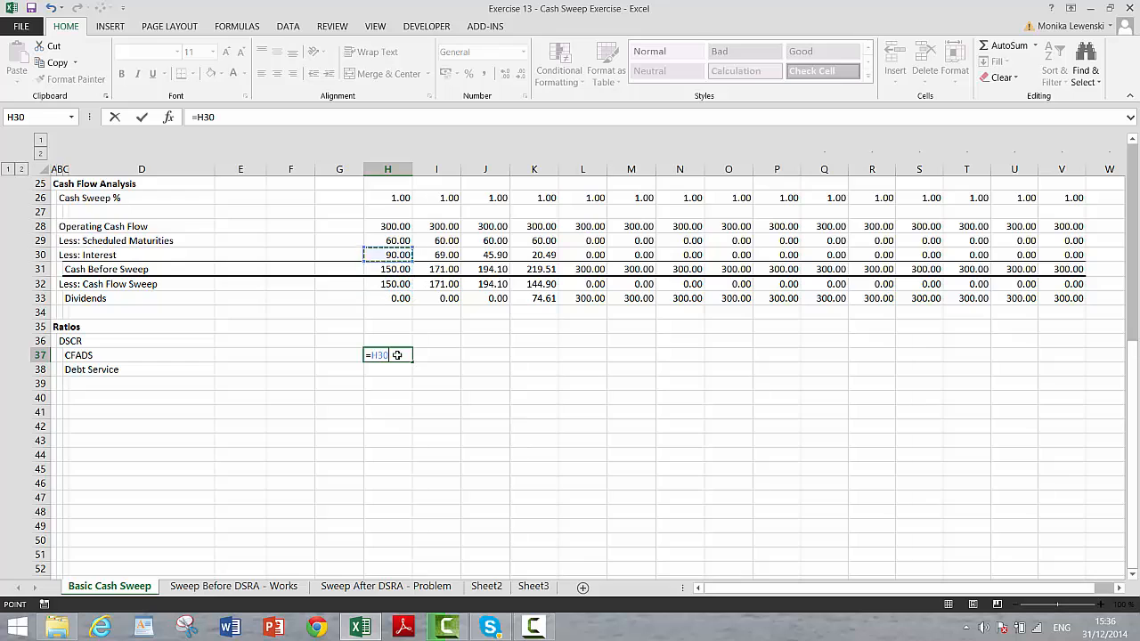
pyautogui.press('Return')
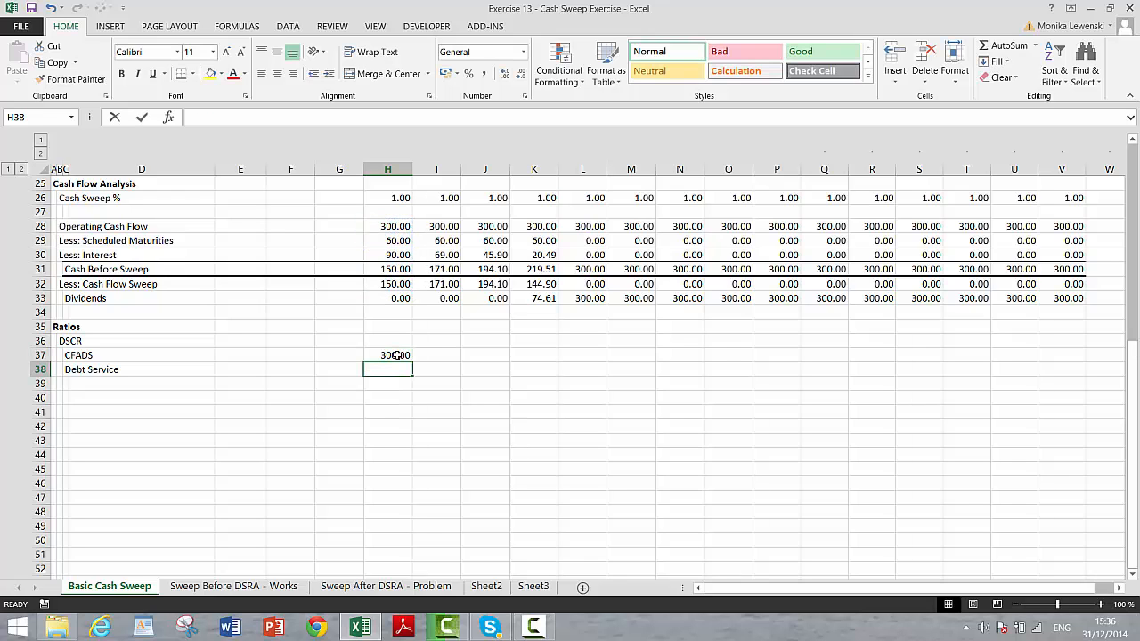
# Calculate the period 1 Debt Service in H38 as scheduled maturities plus interest, =H29+H30.
pyautogui.write('=')
pyautogui.press('Up')
pyautogui.press('Up')
pyautogui.press('Up')
pyautogui.press('Up')
pyautogui.press('Up')
pyautogui.press('Up')
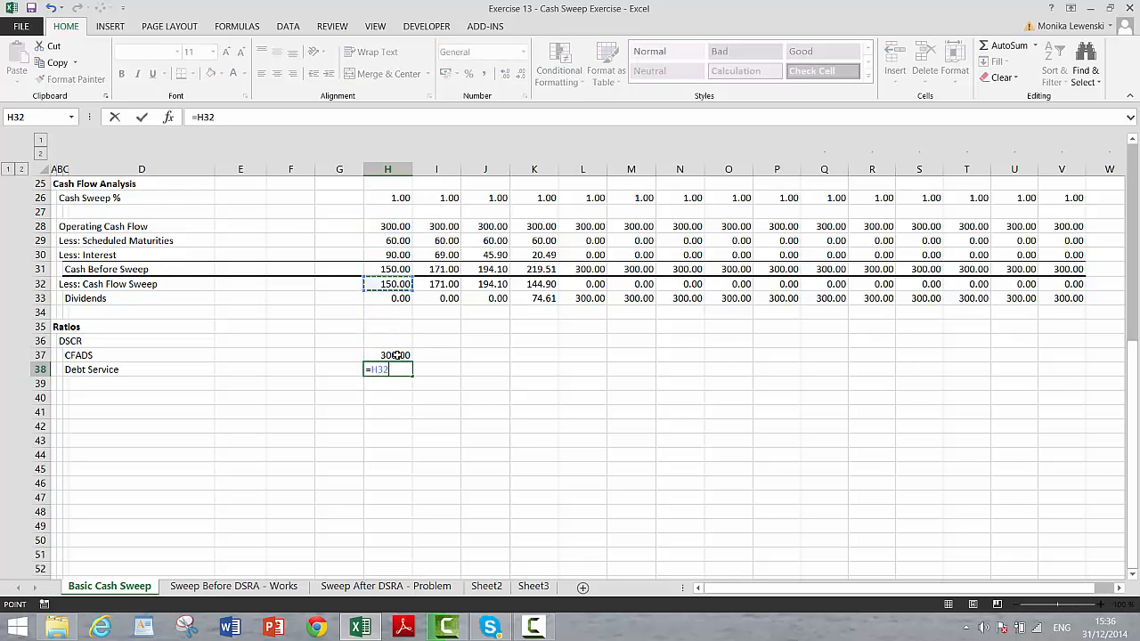
pyautogui.press('Up')
pyautogui.press('Up')
pyautogui.press('Up')
pyautogui.write('+')
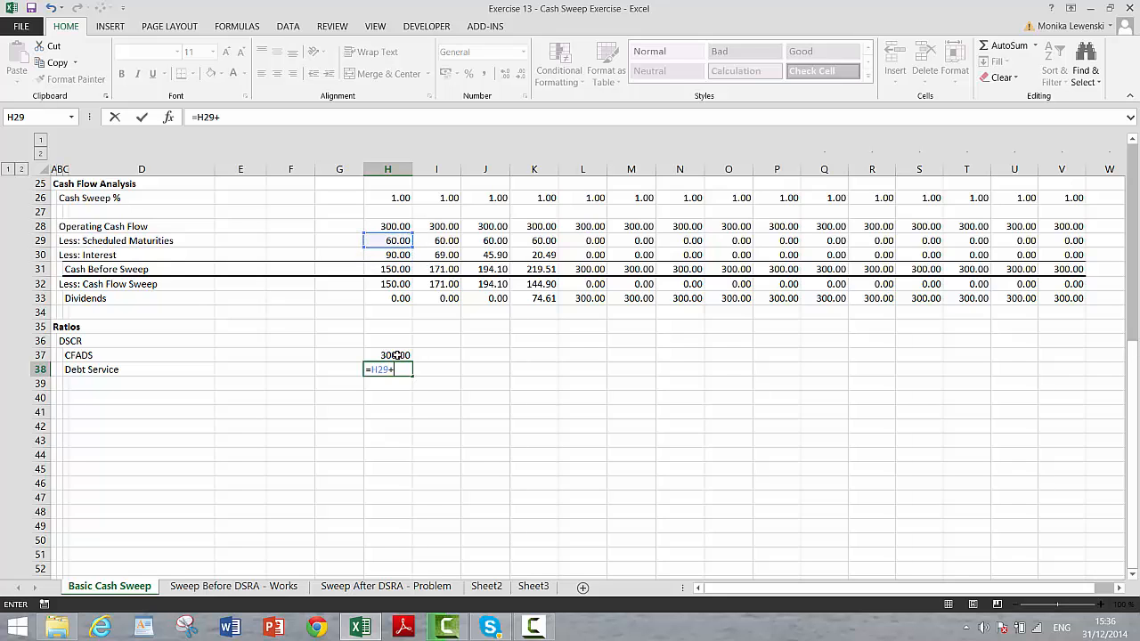
pyautogui.press('Up')
pyautogui.press('Up')
pyautogui.press('Up')
pyautogui.press('Up')
pyautogui.press('Up')
pyautogui.press('Up')
pyautogui.press('Up')
pyautogui.press('Up')
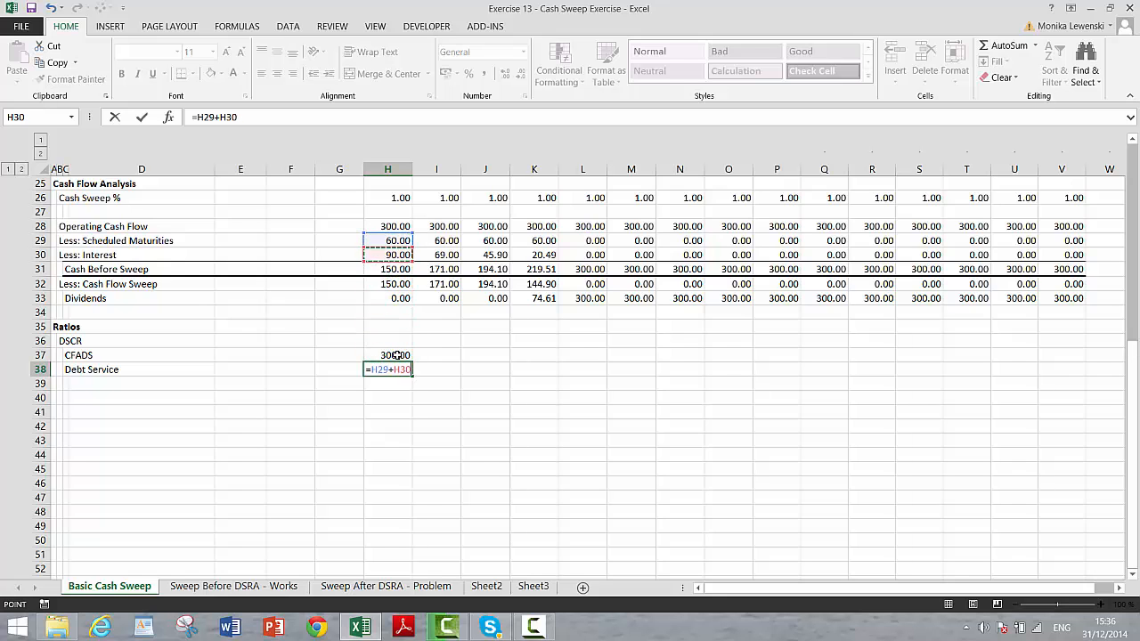
pyautogui.press('Return')
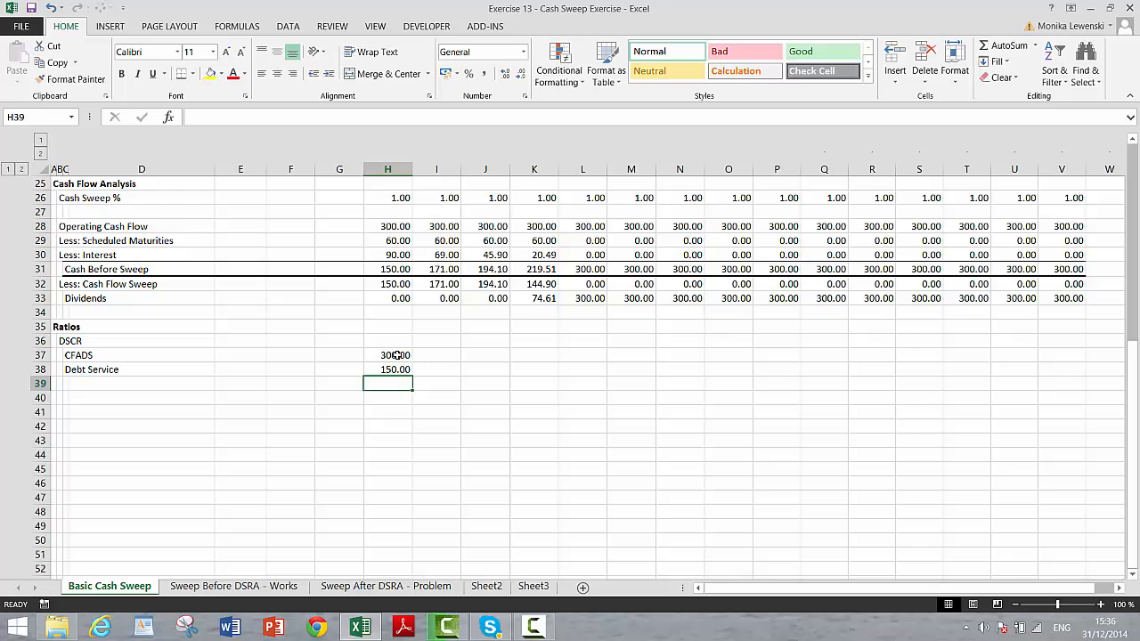
# Calculate the period 1 DSCR in H39 with =H37/H38 and apply the Number format.
pyautogui.write('=')
pyautogui.press('Up')
pyautogui.press('Up')
pyautogui.write('/')
pyautogui.press('Up')
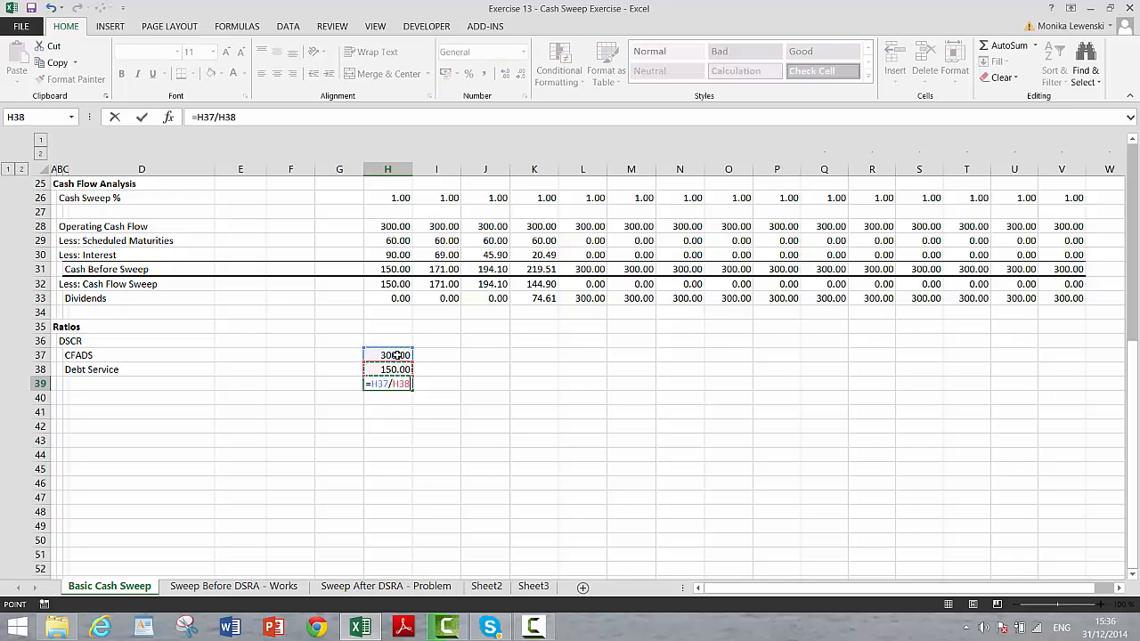
pyautogui.hotkey('ctrl', 'Return')
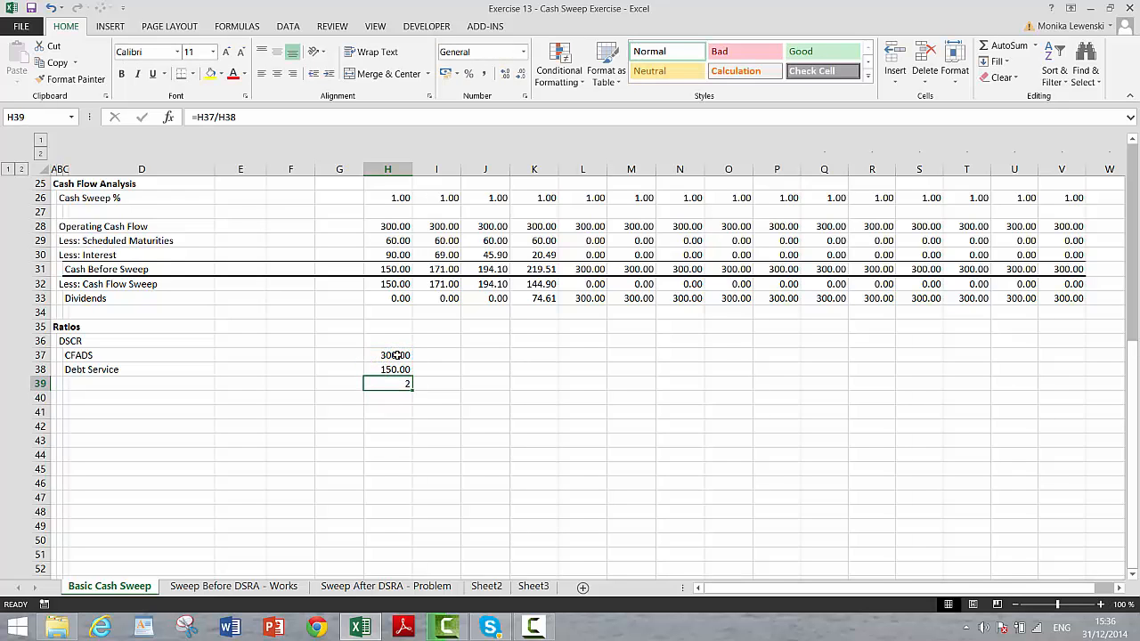
pyautogui.hotkey('ctrl', 'shift', '1')
# Start wrapping the DSCR formula in H39 in an IF function with the logical test H38>.1.
pyautogui.press('F2')
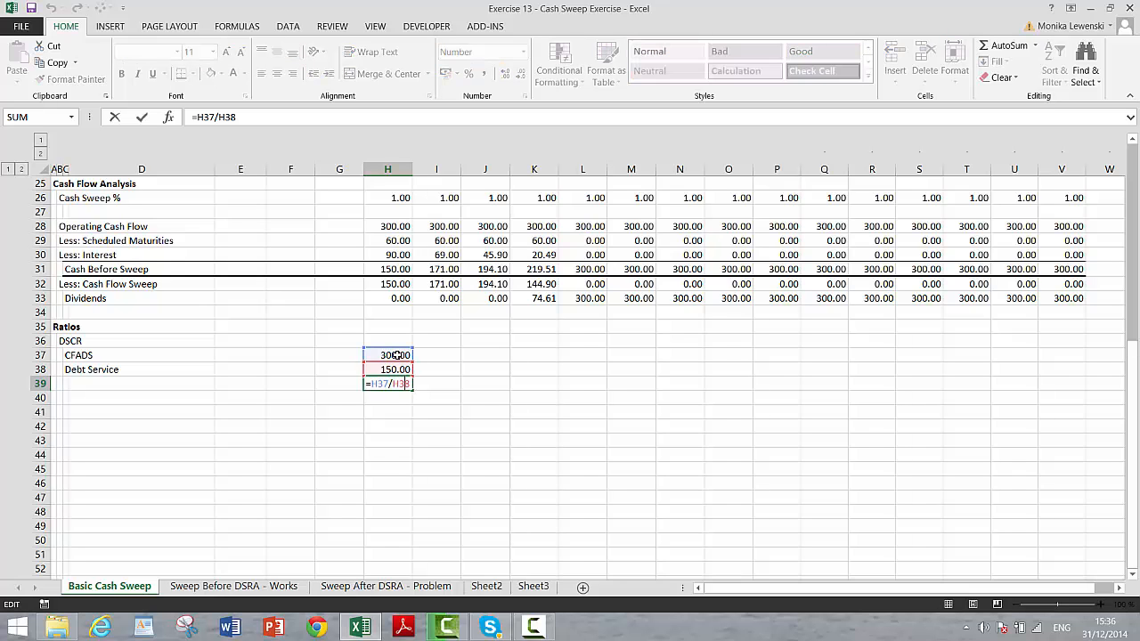
pyautogui.write('if')
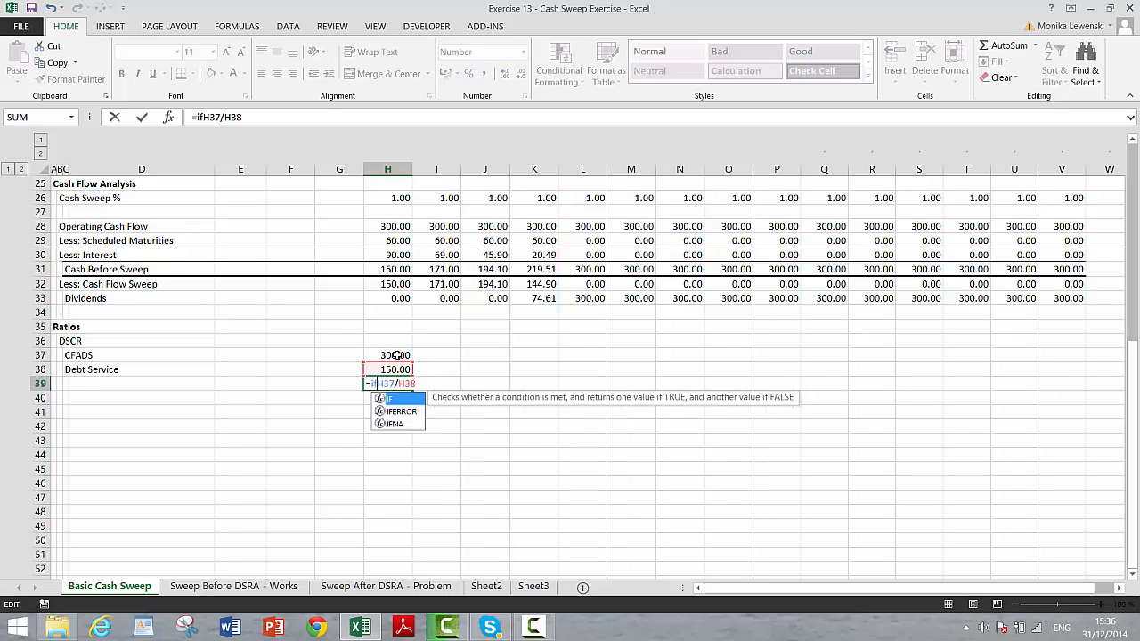
pyautogui.write('(')
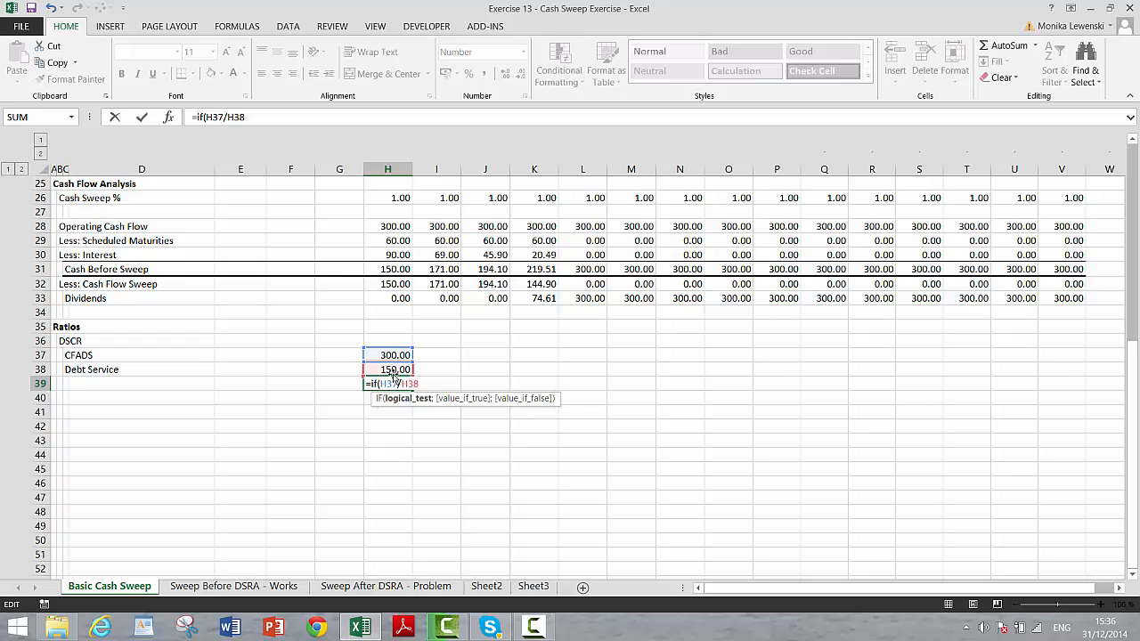
pyautogui.click(391, 370)
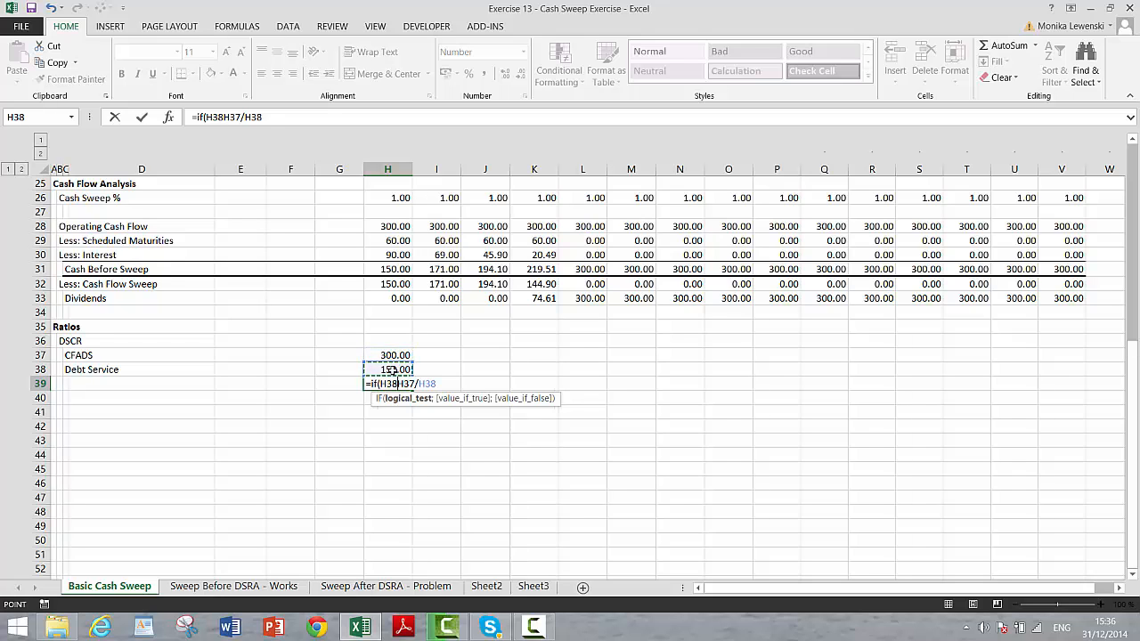
pyautogui.write('>.1')
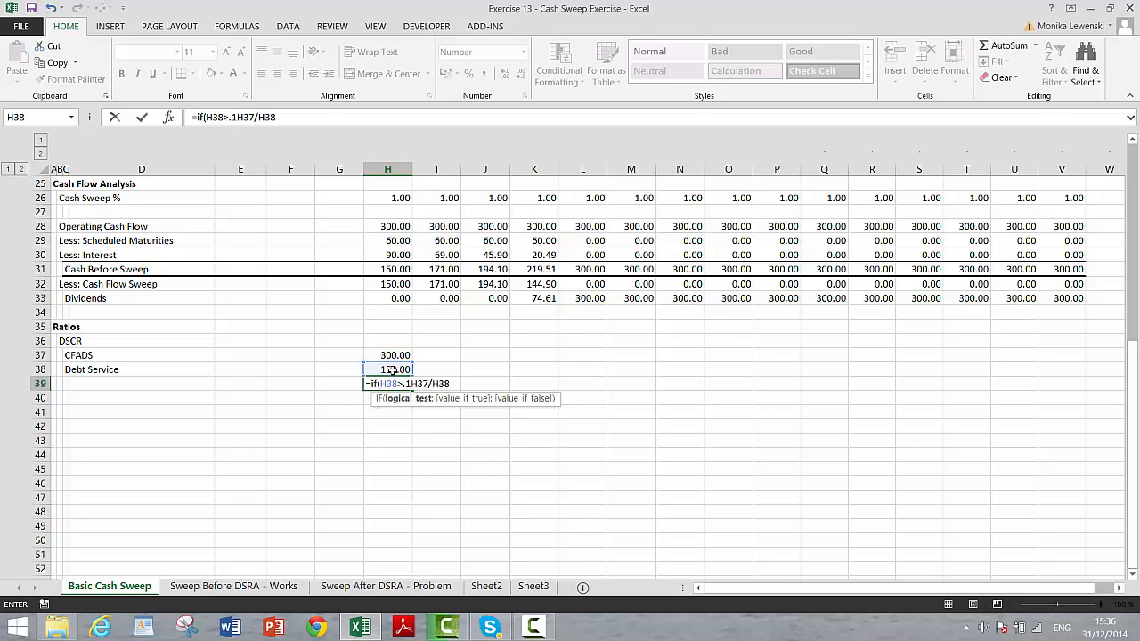
# Complete the H39 formula as =IF(H38>.1;H37/H38) and fill H37:H39 across to column V.
pyautogui.write(';)')
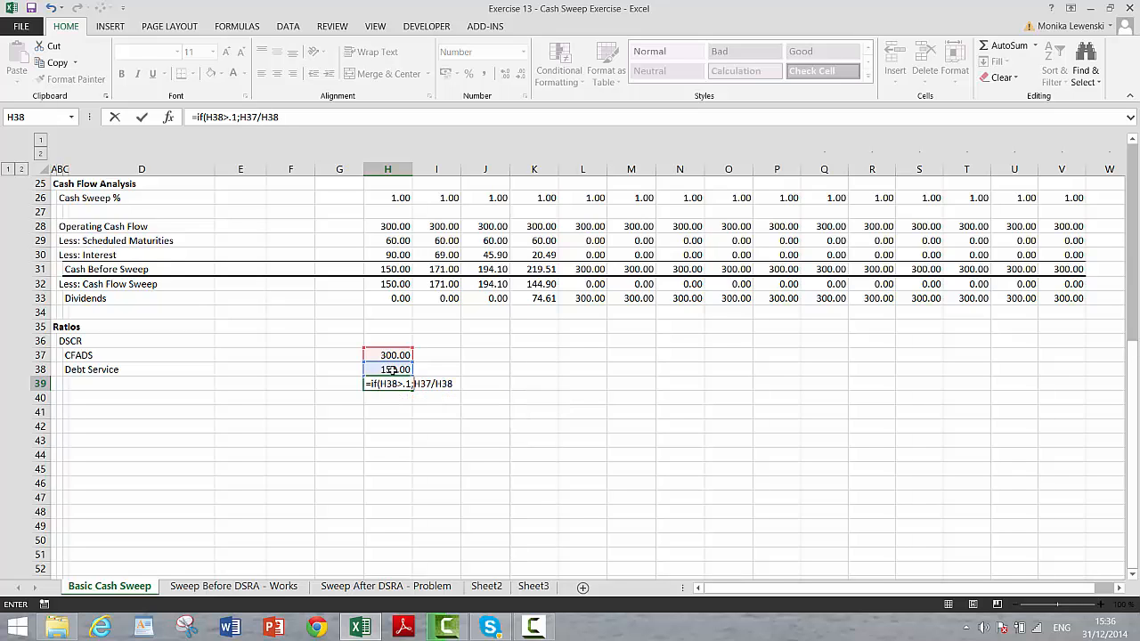
pyautogui.press('Return')
pyautogui.press('Up')
pyautogui.press('Up')
pyautogui.press('Up')
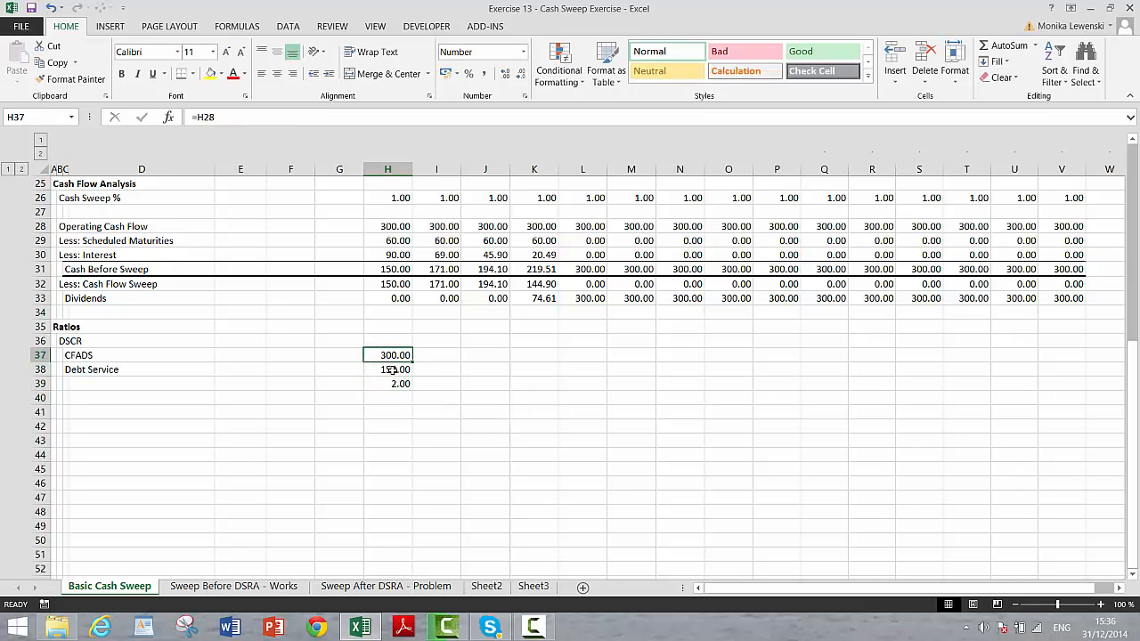
pyautogui.hotkey('shift', 'Down')
pyautogui.hotkey('shift', 'Down')
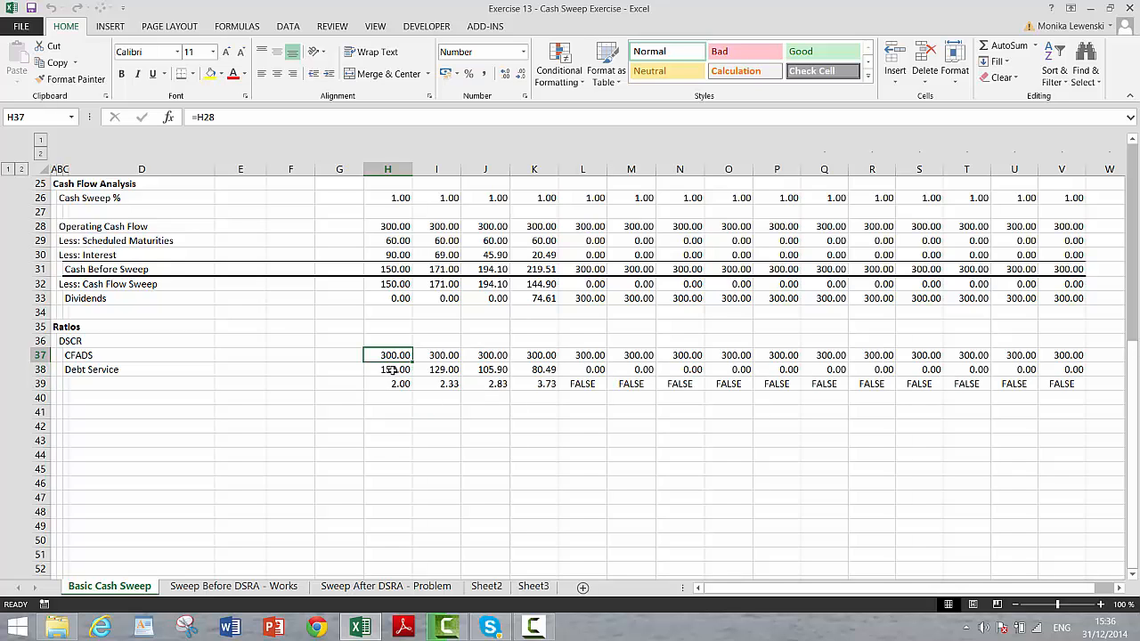
# Label the ratio row under Debt Service as DSCR in cell D39.
pyautogui.press('Down')
pyautogui.press('Down')
pyautogui.press('Left')
pyautogui.press('Left')
pyautogui.press('Left')
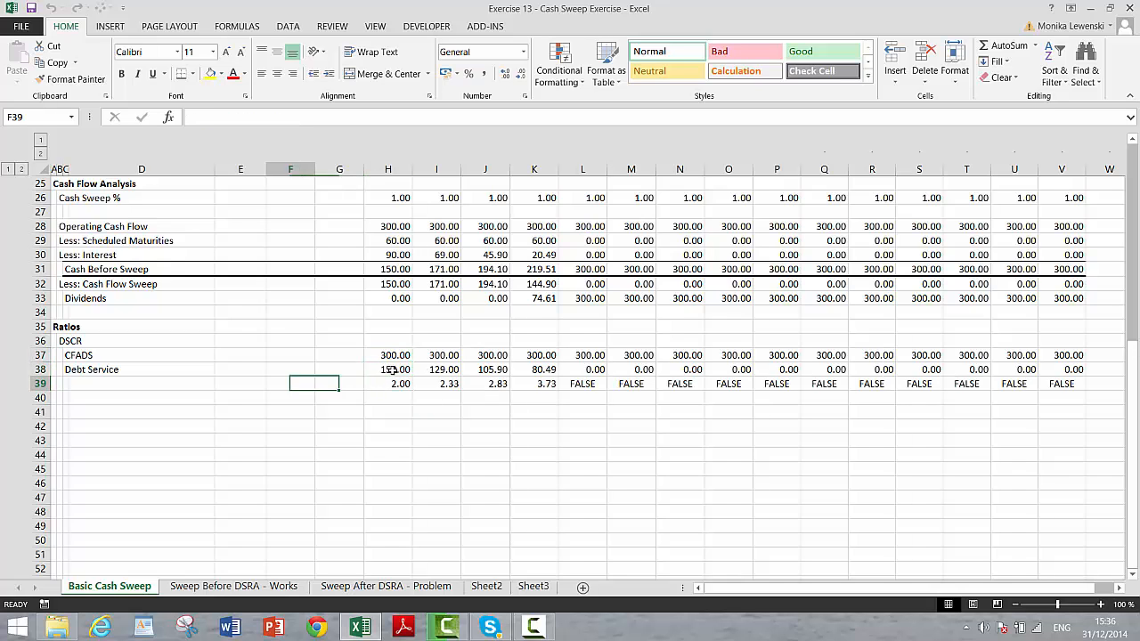
pyautogui.press('Left')
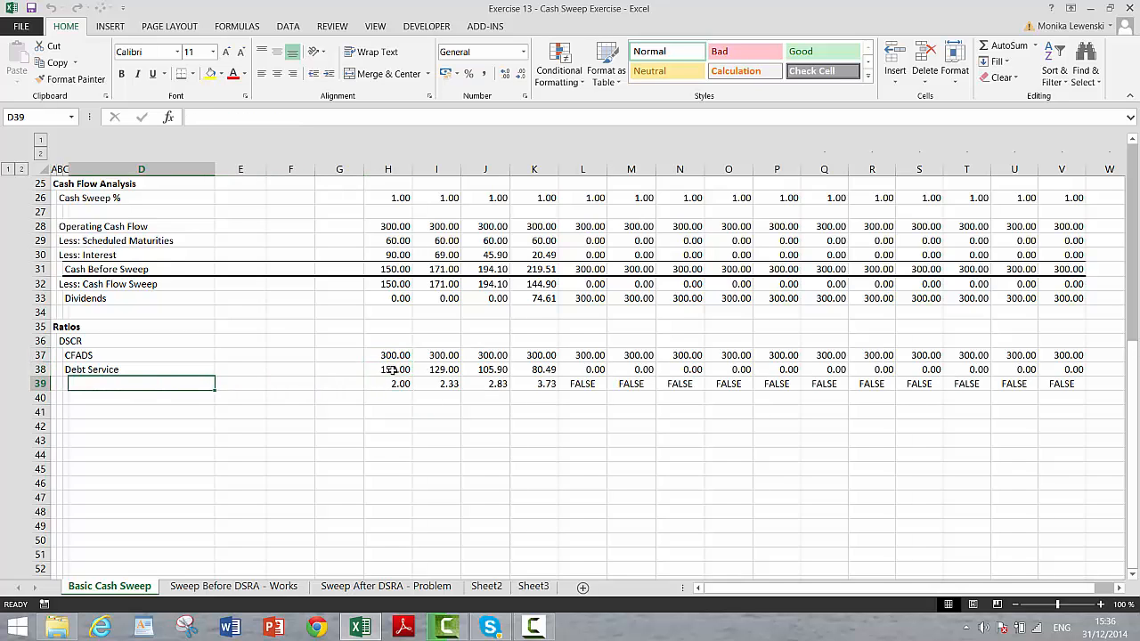
pyautogui.write('DSCR')
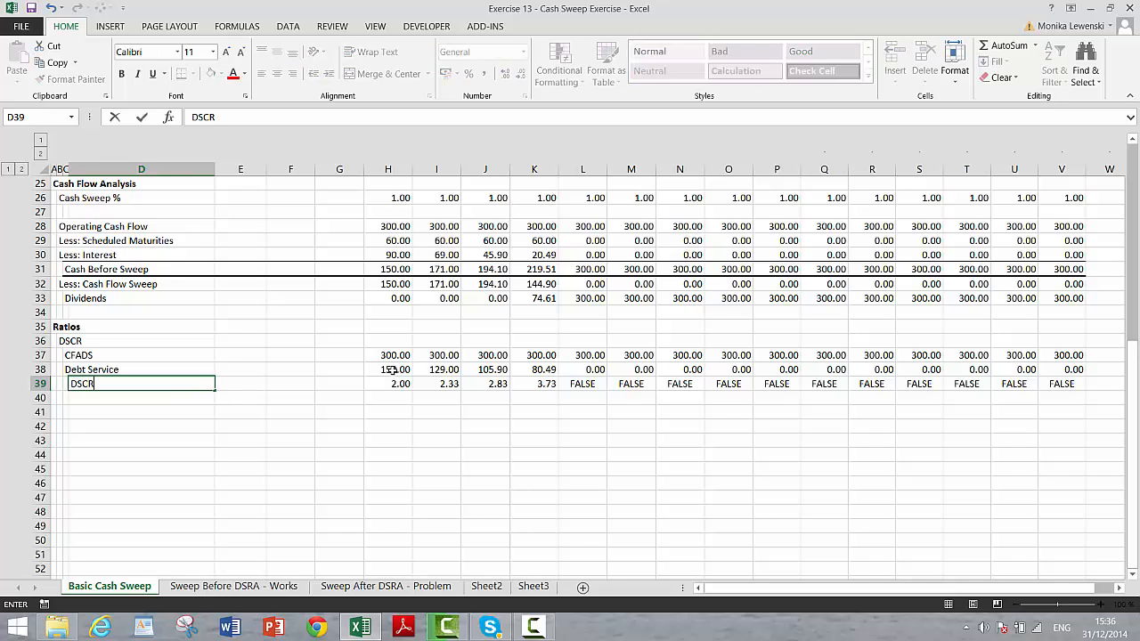
pyautogui.press('Return')
# Enter the label Min in E39, beside the DSCR row label.
pyautogui.press('Up')
pyautogui.press('Right')
pyautogui.write('M')
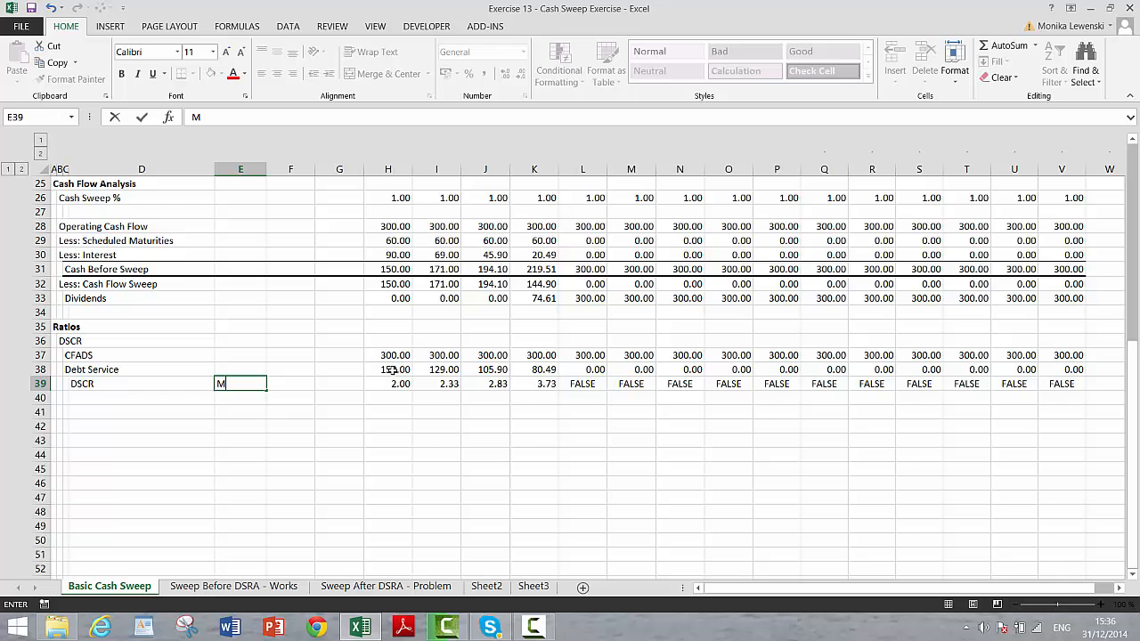
pyautogui.write('in')
pyautogui.press('Right')
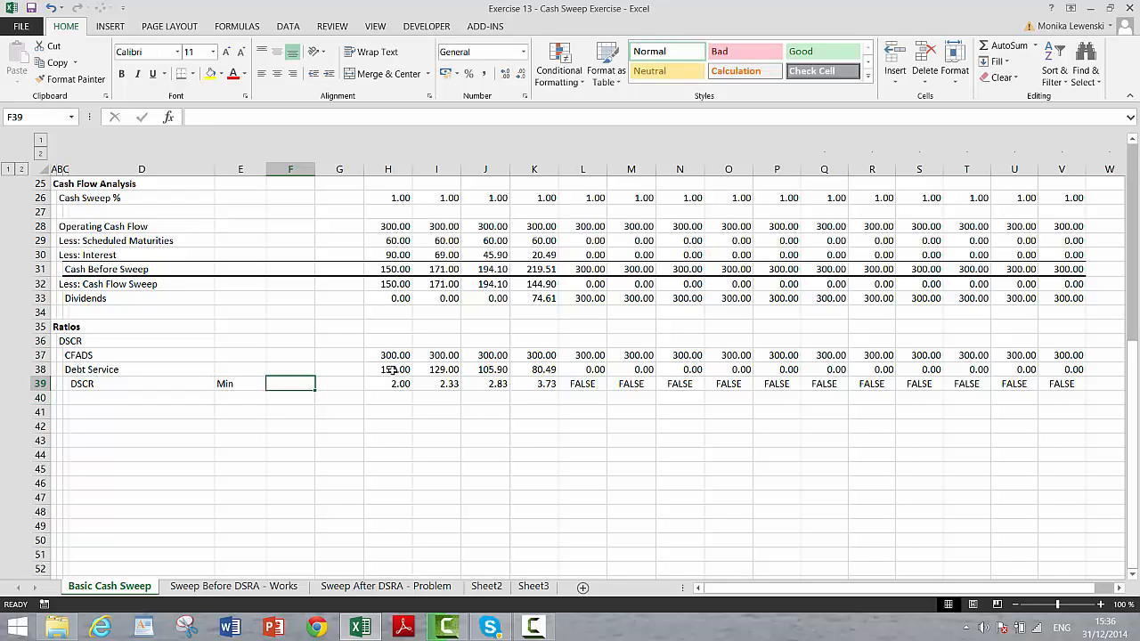
# Calculate the minimum DSCR in F39 with a MIN formula over H39:V39.
pyautogui.write('=min(')
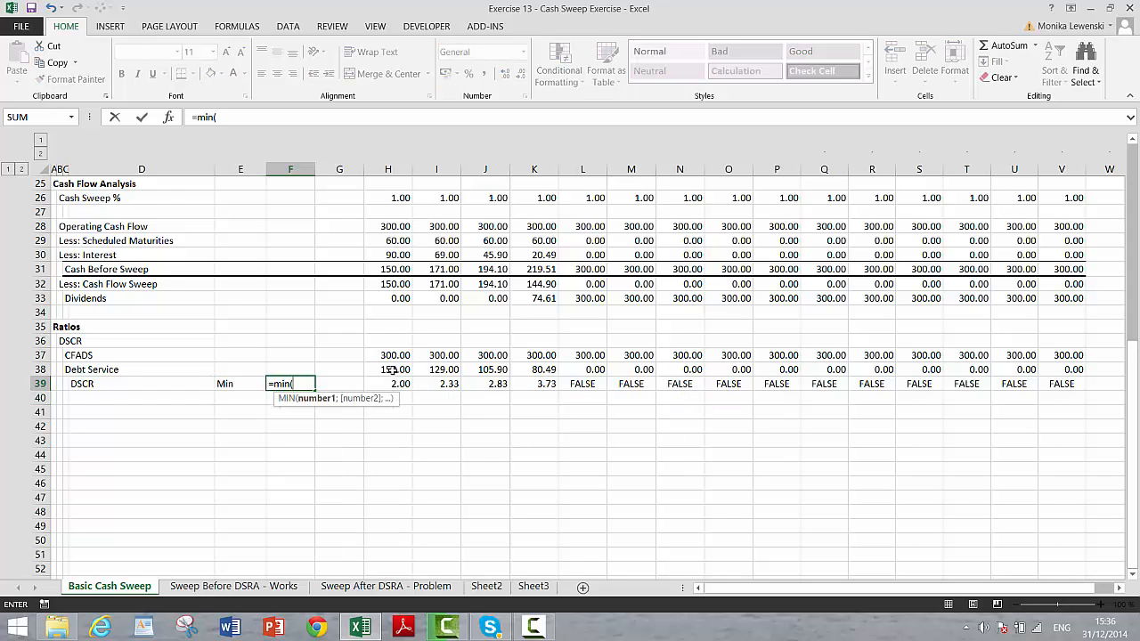
pyautogui.press('Right')
pyautogui.press('Right')
pyautogui.hotkey('ctrl', 'shift', 'Right')
pyautogui.write(')')
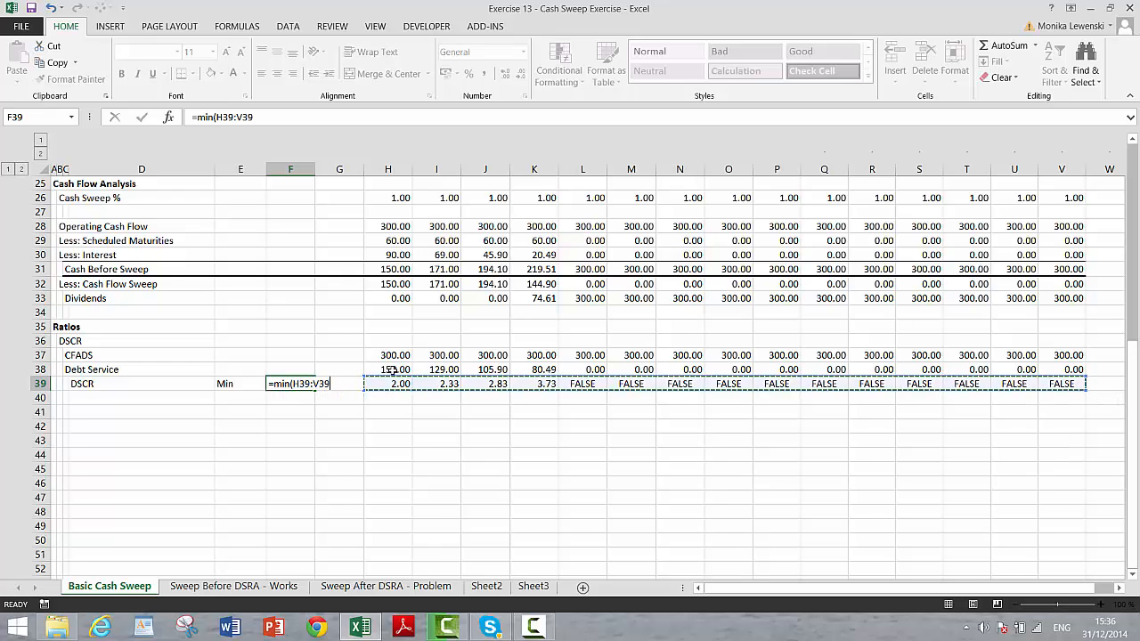
pyautogui.press('Return')
# Add the section heading PLCR in B41, below the DSCR block.
pyautogui.press('Left')
pyautogui.press('Left')
pyautogui.press('Left')
pyautogui.press('Down')
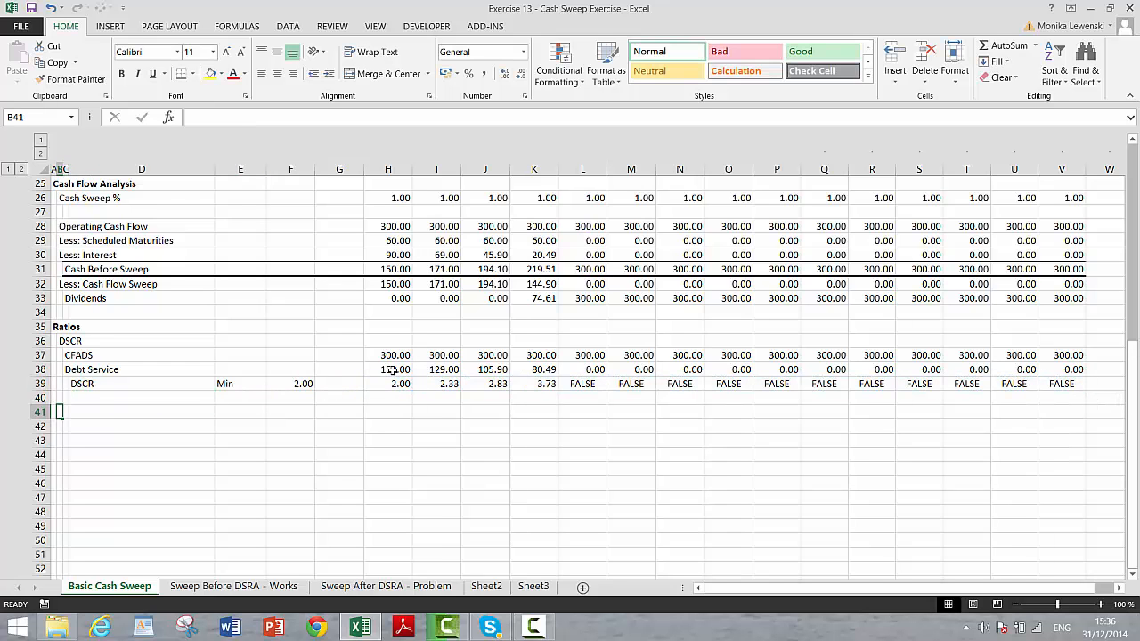
pyautogui.write('PLCR')
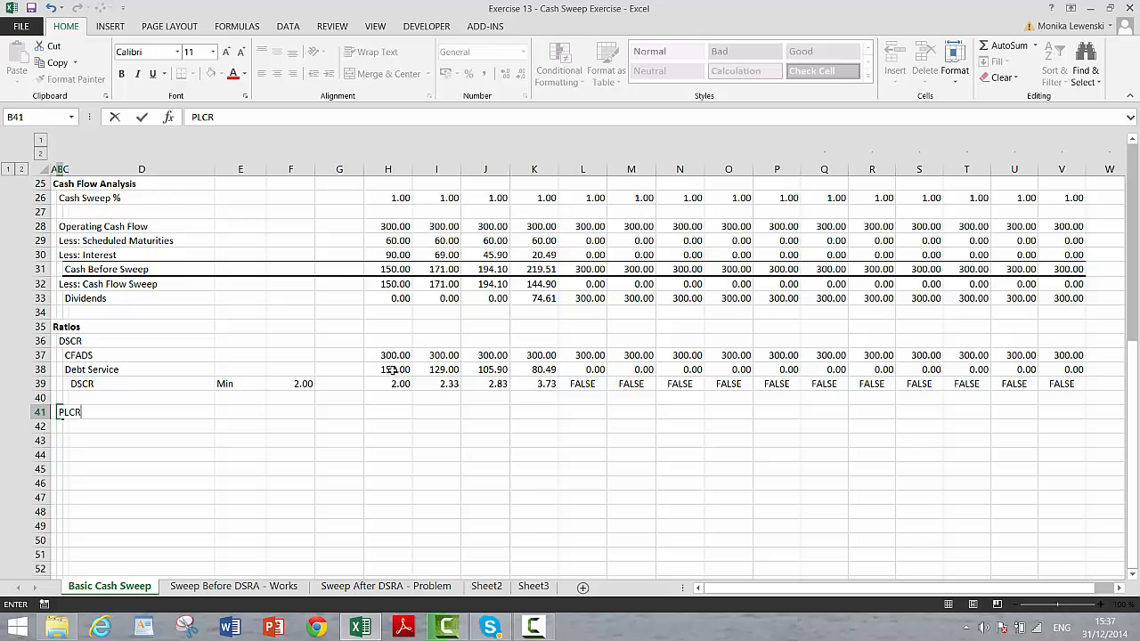
pyautogui.press('Return')
# Label the first row of the PLCR section NPV of Cash Flow in C42.
pyautogui.press('Right')
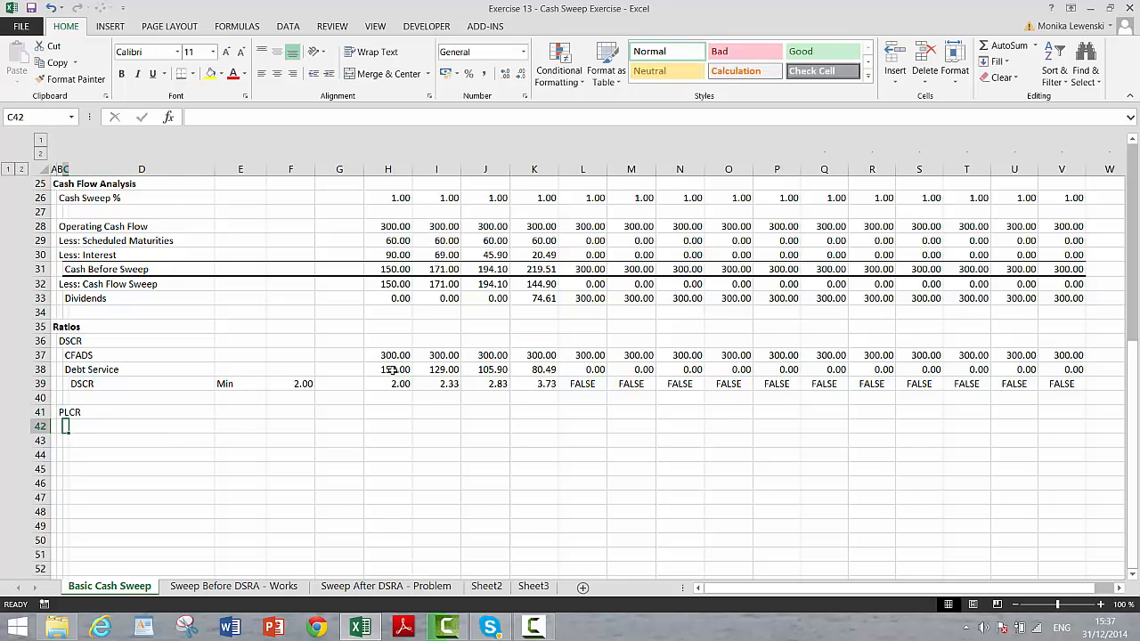
pyautogui.write('NPV of ')
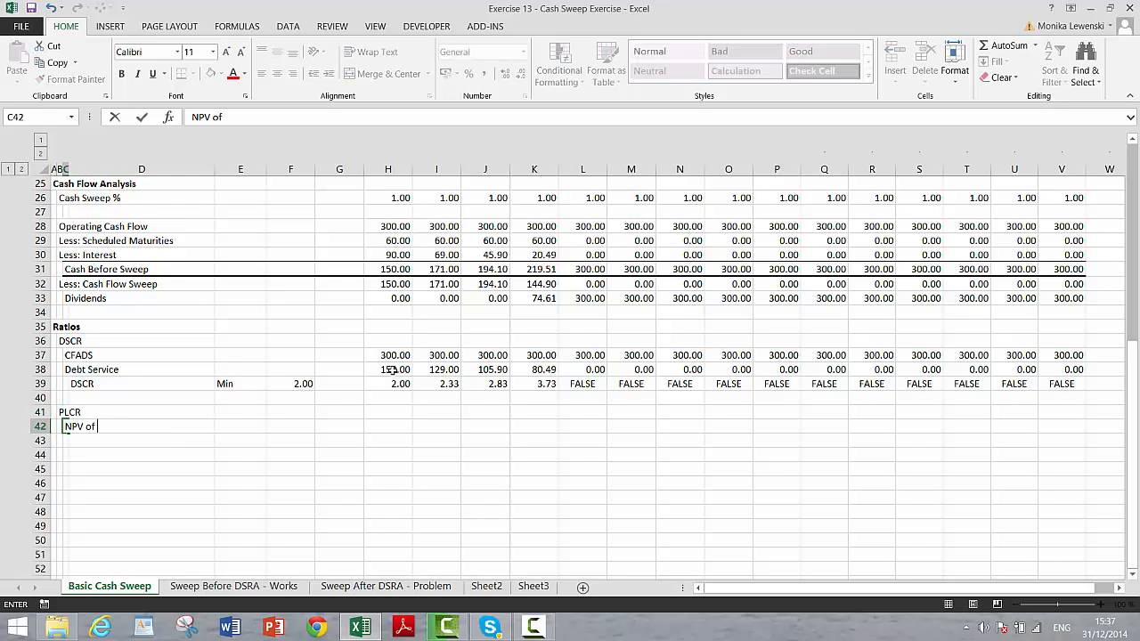
pyautogui.write('Cash Flow')
pyautogui.press('Return')
# Link E42 to the Interest Rate assumption in E10 as the discount rate for the NPV row.
pyautogui.press('Up')
pyautogui.press('Right')
pyautogui.press('Right')
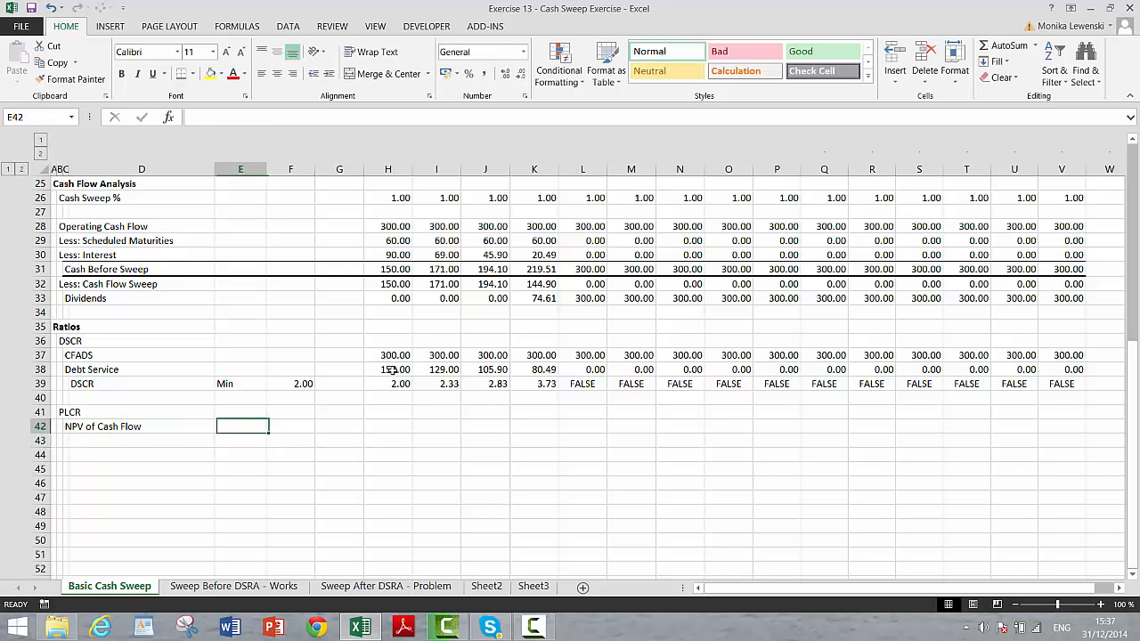
pyautogui.press('Left')
pyautogui.press('Left')
pyautogui.press('Right')
pyautogui.press('Right')
pyautogui.press('Right')
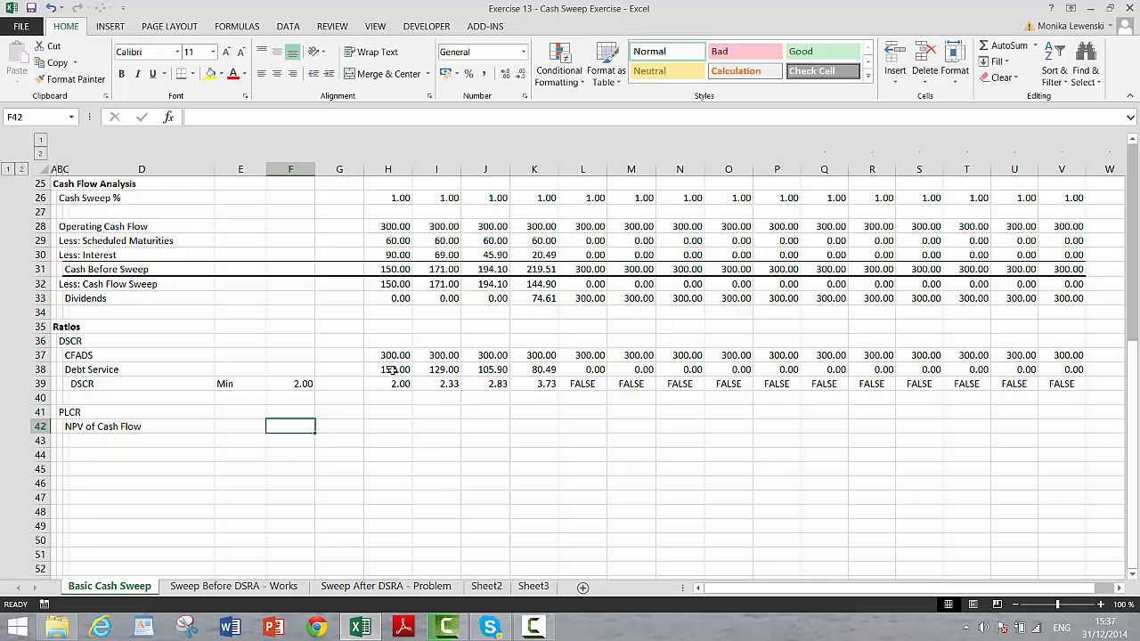
pyautogui.press('Left')
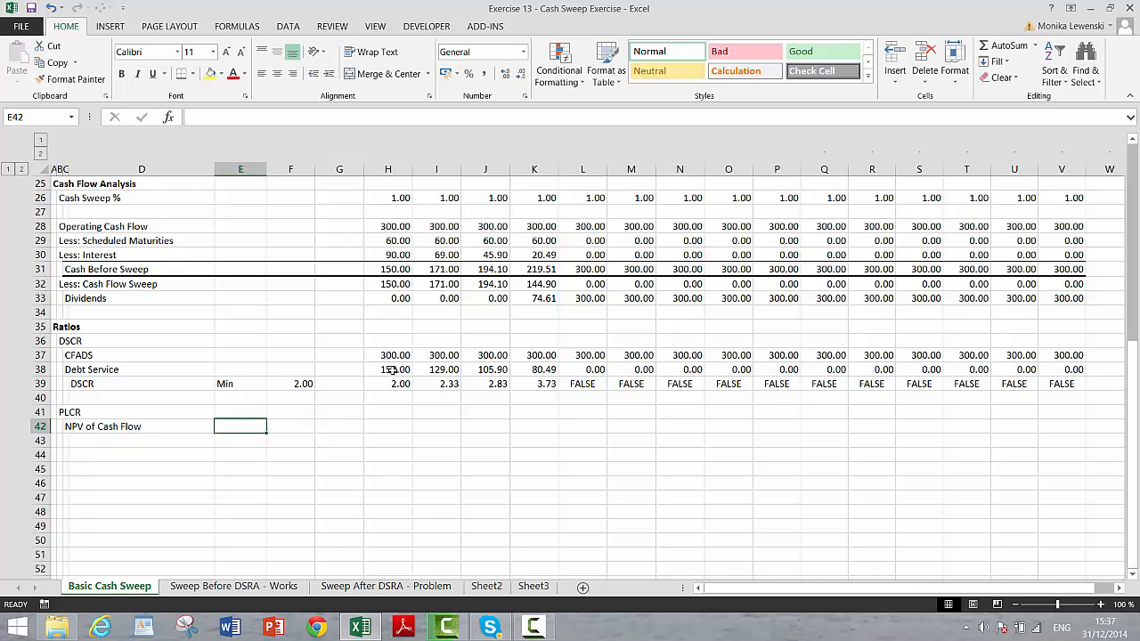
pyautogui.write('=')
pyautogui.press('pageup')
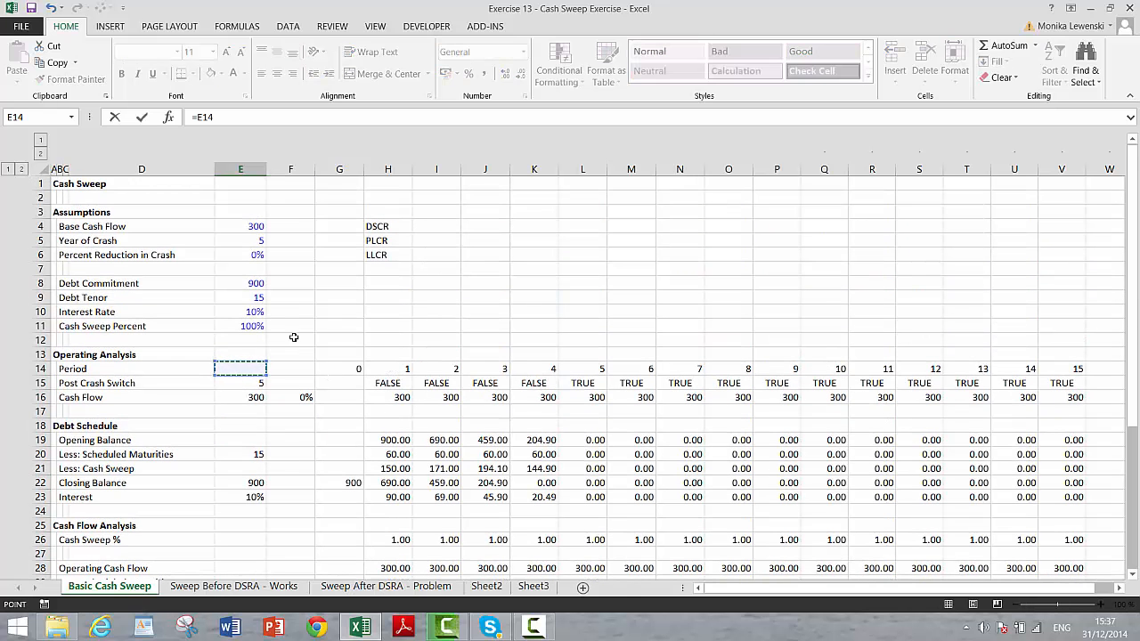
pyautogui.click(249, 309)
pyautogui.hotkey('ctrl', 'Return')
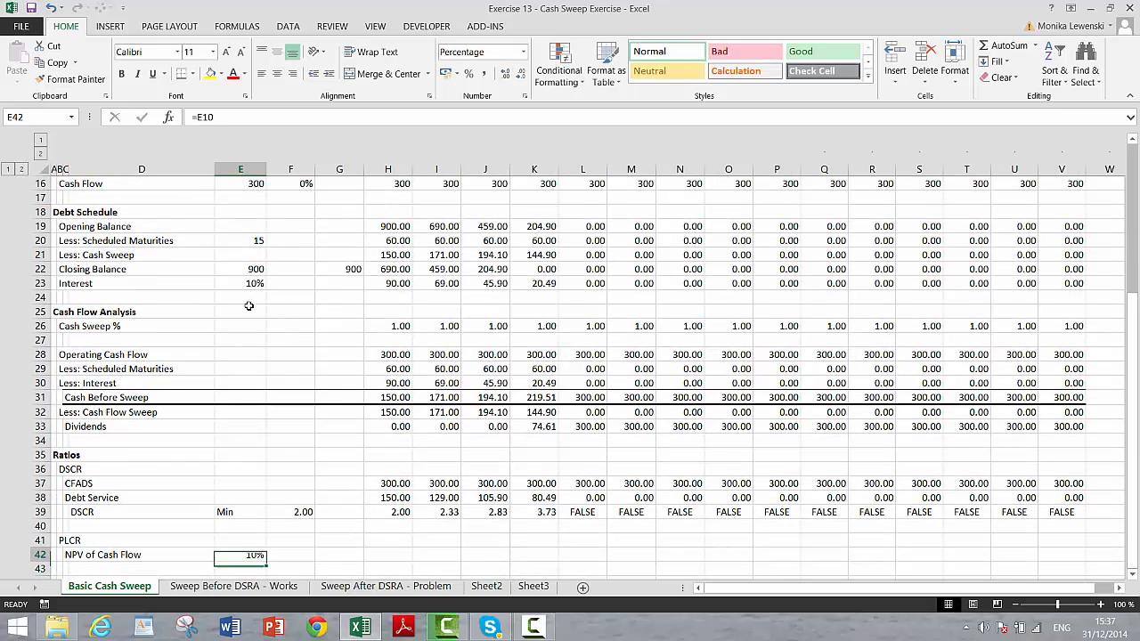
# Calculate the NPV of the CFADS in F42 using rate E42 and range H37:V37, formatted as a two-decimal number.
pyautogui.press('Right')
pyautogui.write('=npv(')
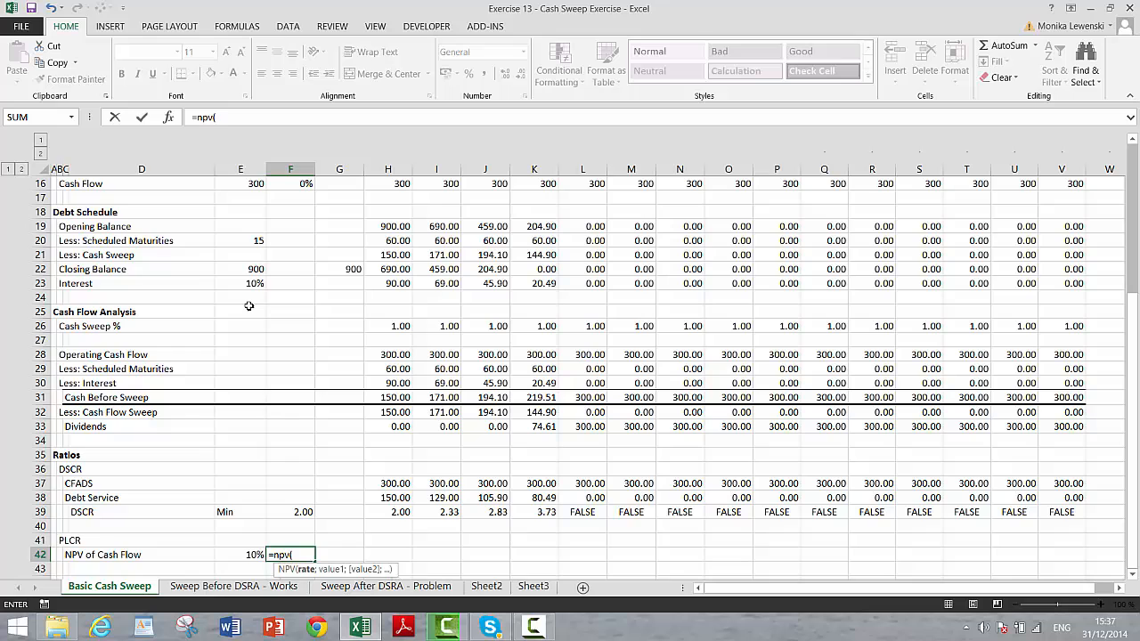
pyautogui.press('Left')
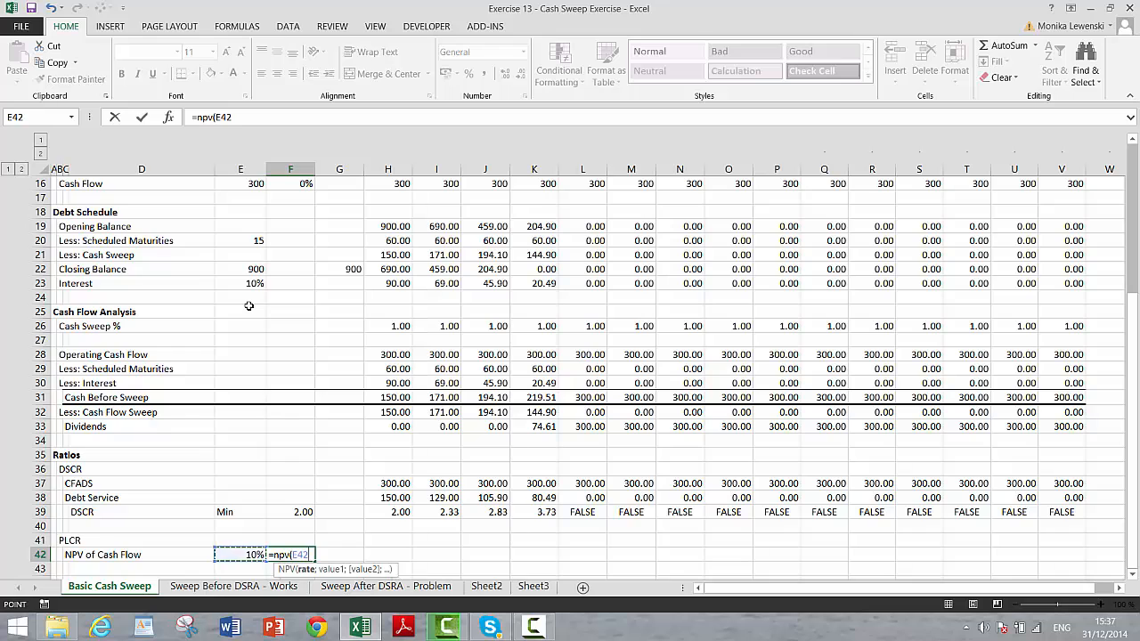
pyautogui.write(';')
pyautogui.press('Up')
pyautogui.press('Up')
pyautogui.press('Up')
pyautogui.press('Up')
pyautogui.press('Up')
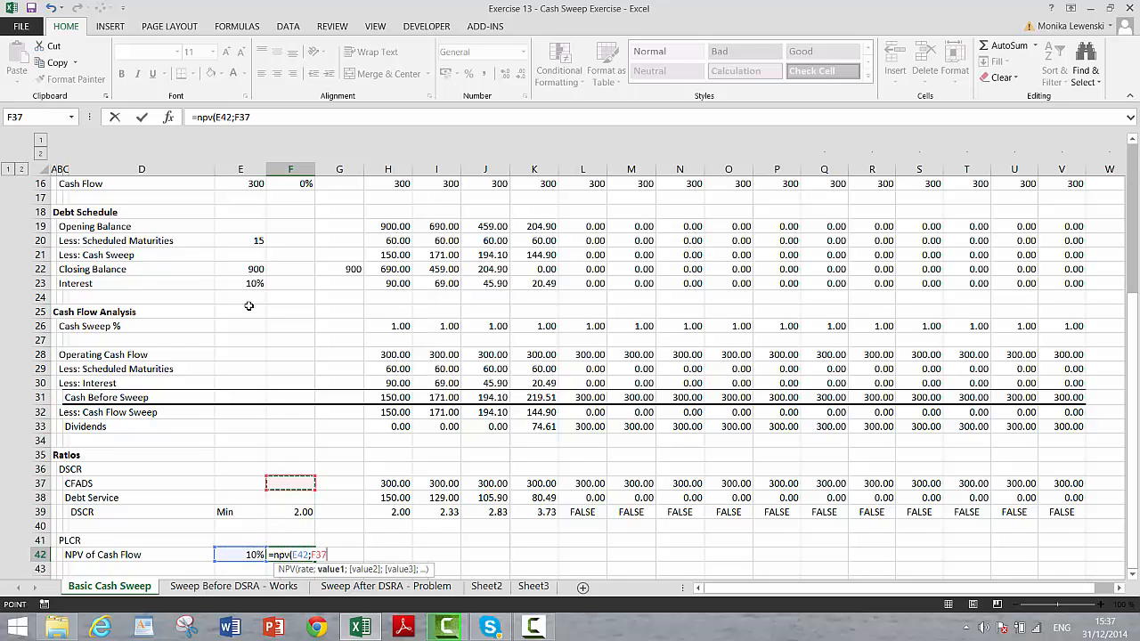
pyautogui.press('Right')
pyautogui.press('Right')
pyautogui.hotkey('ctrl', 'shift', 'Right')
pyautogui.hotkey('ctrl', 'Return')
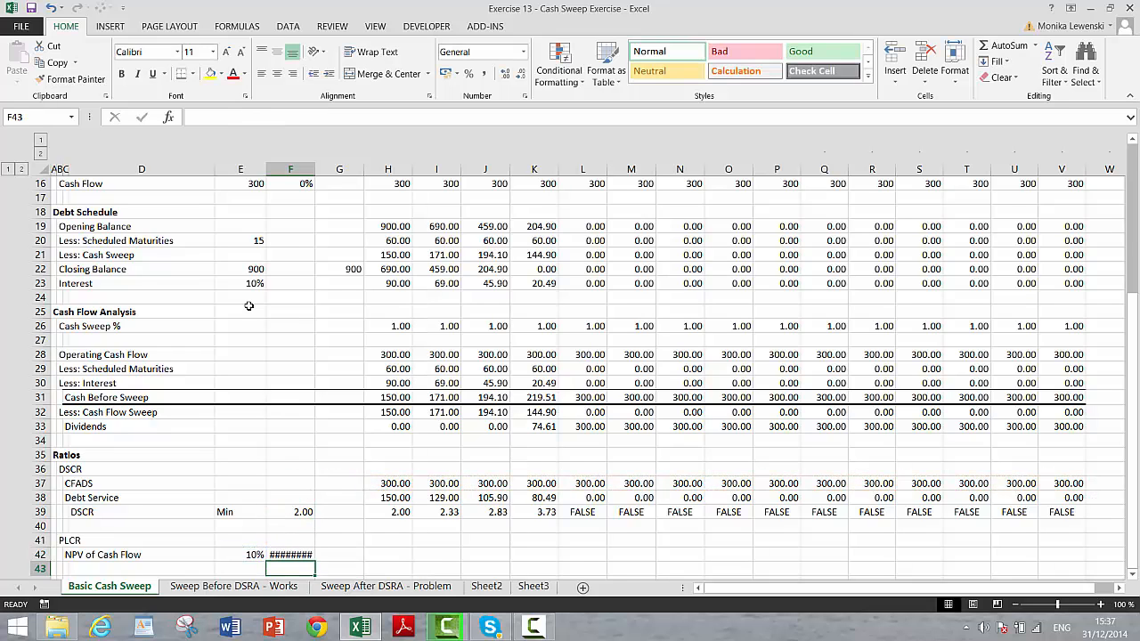
pyautogui.hotkey('ctrl', 'shift', '1')
# Label the row below NPV of Cash Flow as Debt Issued in C43.
pyautogui.press('Down')
pyautogui.press('Left')
pyautogui.press('Left')
pyautogui.press('Left')
pyautogui.write('De')
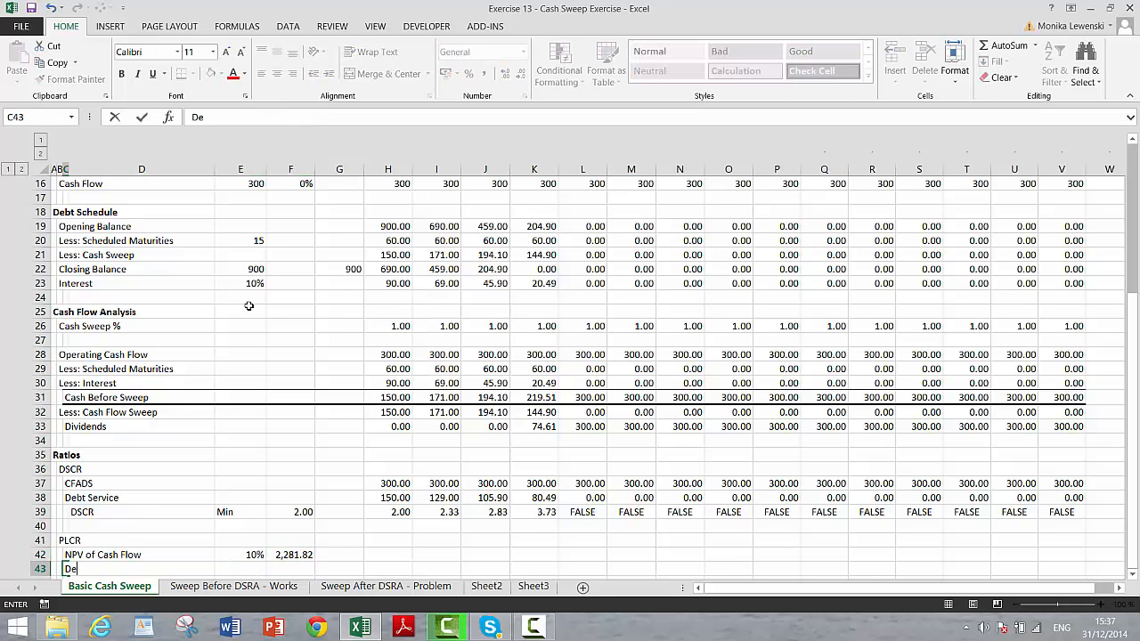
pyautogui.write('bt Issued')
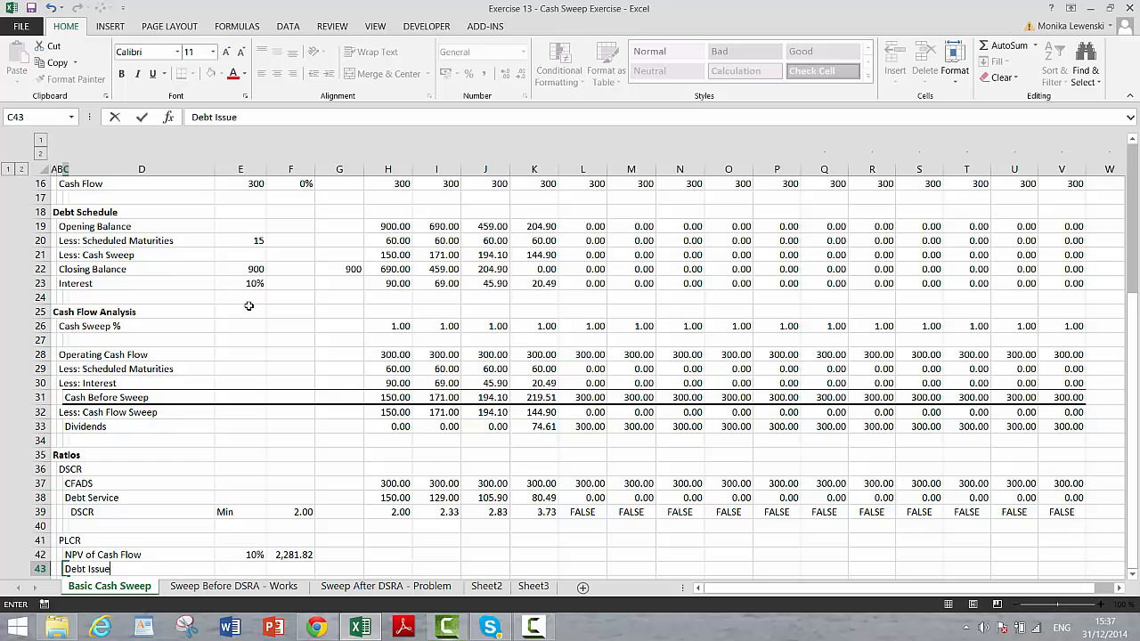
pyautogui.press('Return')
# Link the Debt Issued cell F43 to the Debt Commitment in E8 and format it as a two-decimal number.
pyautogui.press('Up')
pyautogui.press('Right')
pyautogui.press('Right')
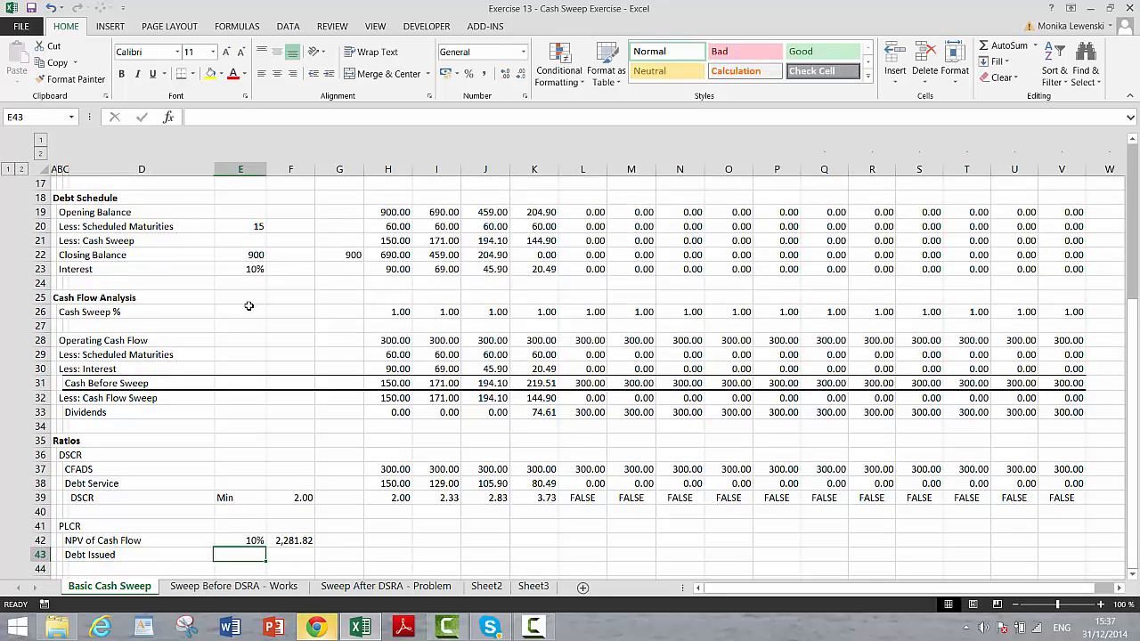
pyautogui.press('Right')
pyautogui.press('Right')
pyautogui.press('Left')
pyautogui.write('=')
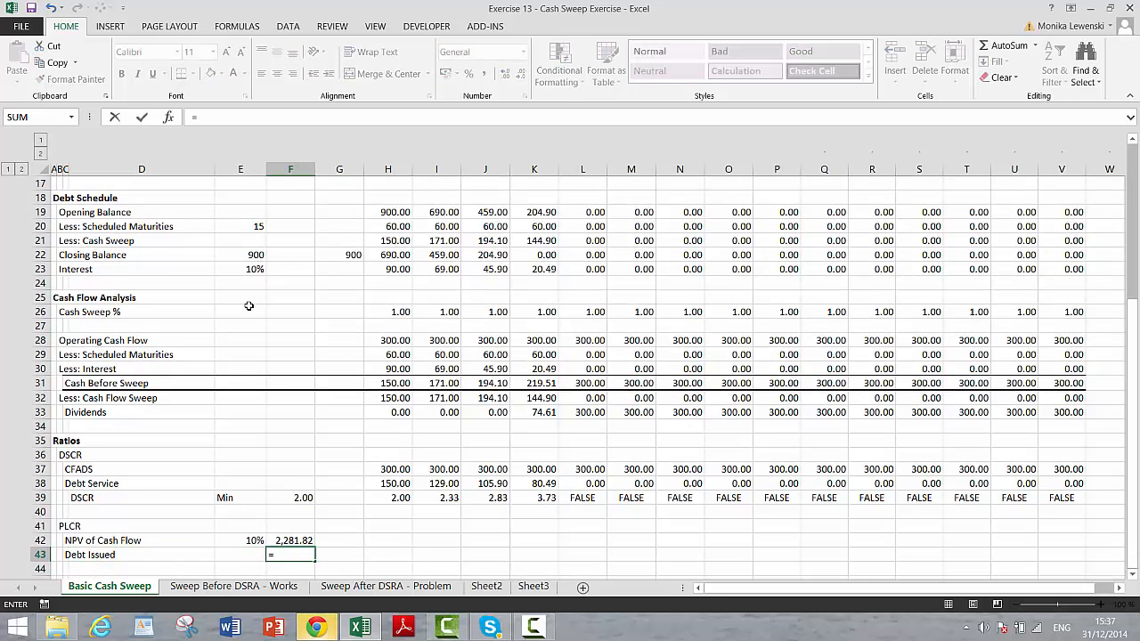
pyautogui.press('Up')
pyautogui.press('Up')
pyautogui.press('Up')
pyautogui.press('Up')
pyautogui.press('Up')
pyautogui.press('Up')
pyautogui.press('Up')
pyautogui.press('Up')
pyautogui.press('Up')
pyautogui.press('Up')
pyautogui.press('Up')
pyautogui.press('Up')
pyautogui.press('Up')
pyautogui.press('Up')
pyautogui.press('Up')
pyautogui.press('Up')
pyautogui.press('Up')
pyautogui.press('Up')
pyautogui.press('Up')
pyautogui.press('Up')
pyautogui.click(249, 282)
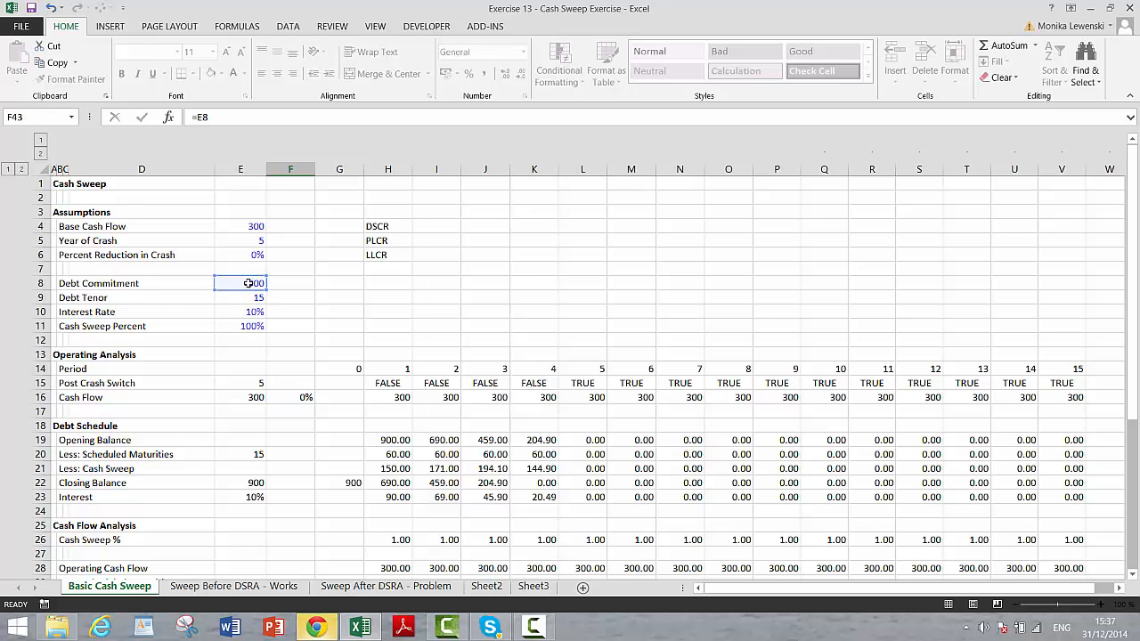
pyautogui.press('Return')
pyautogui.hotkey('ctrl', 'shift', '1')
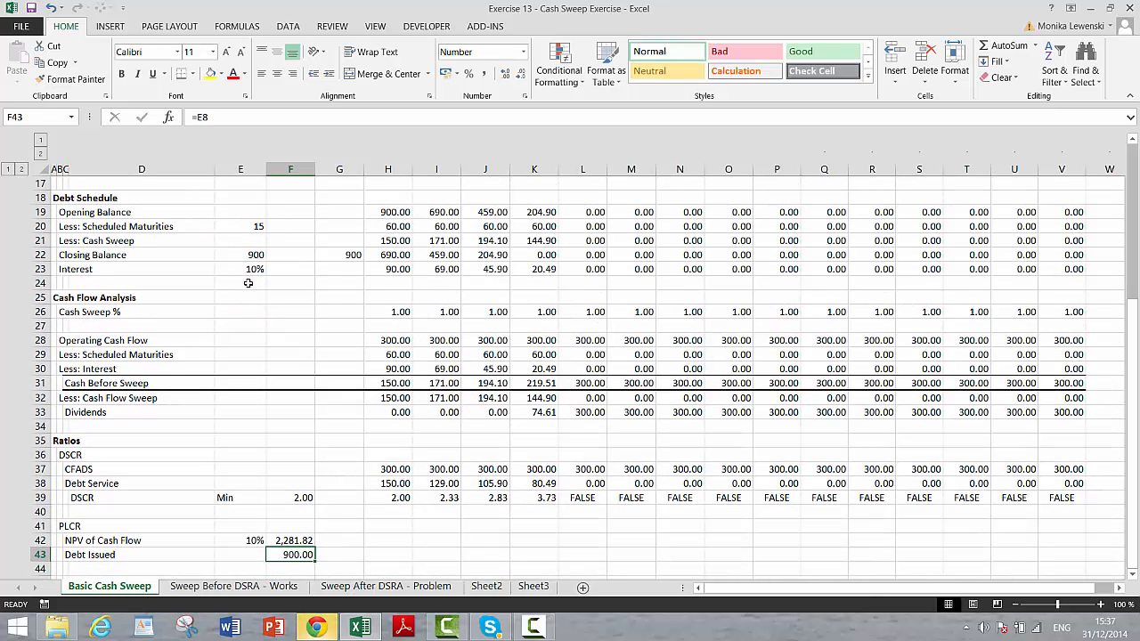
# Calculate the PLCR in F44 as =F42/F43 and format it as a two-decimal number.
pyautogui.press('Down')
pyautogui.write('=')
pyautogui.press('Up')
pyautogui.press('Up')
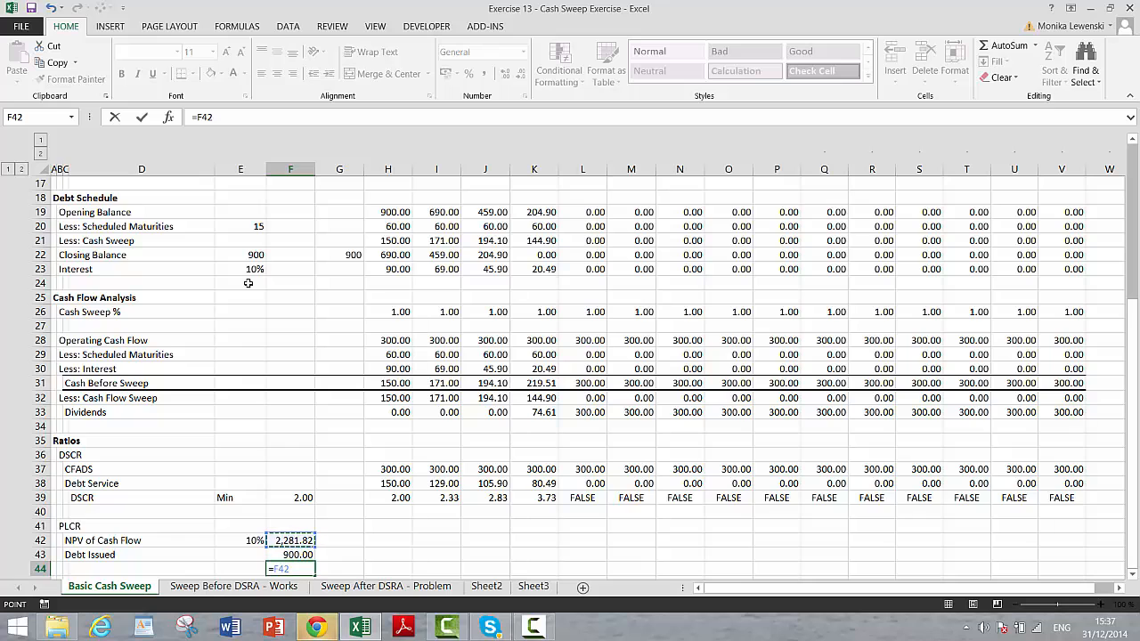
pyautogui.write('/')
pyautogui.press('Up')
pyautogui.press('Return')
pyautogui.press('Up')
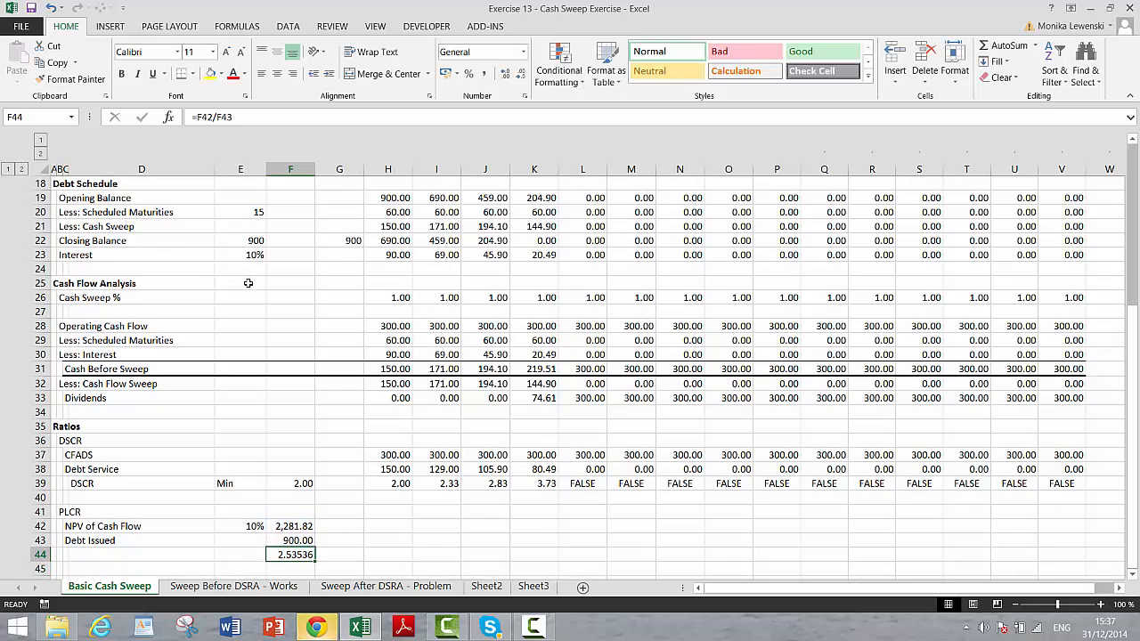
pyautogui.hotkey('ctrl', 'shift', '1')
# Label the row under Debt Issued as PLCR in C44.
pyautogui.press('Left')
pyautogui.press('Left')
pyautogui.press('Left')
pyautogui.write('PLCR')
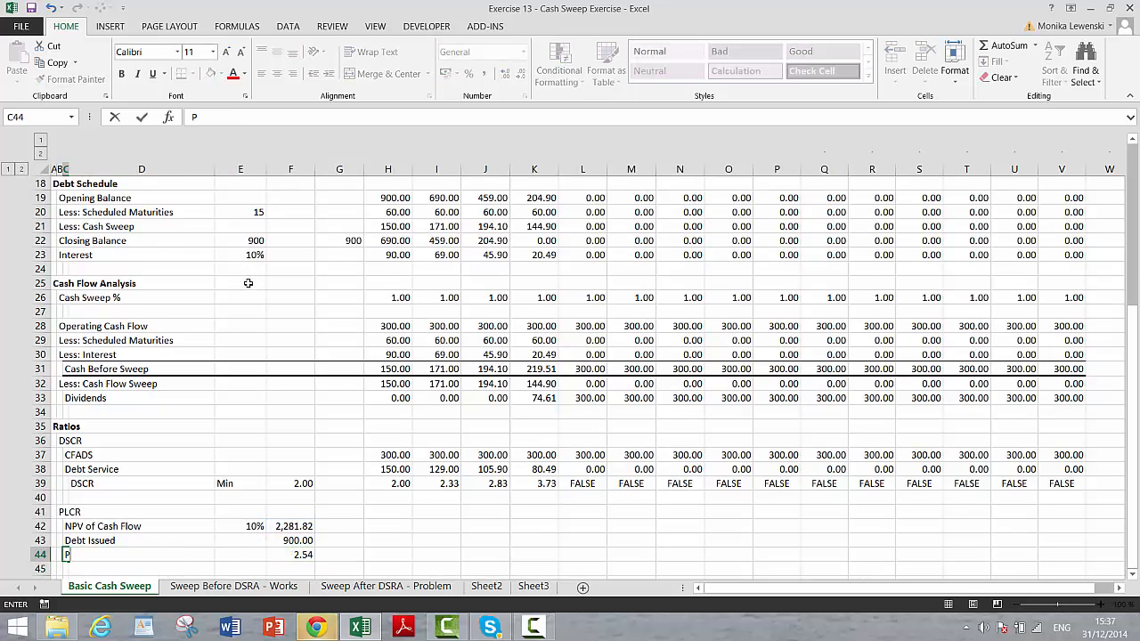
pyautogui.press('Return')
# Link the DSCR summary cell I4 to the minimum DSCR in F39.
pyautogui.press('Up')
pyautogui.press('Right')
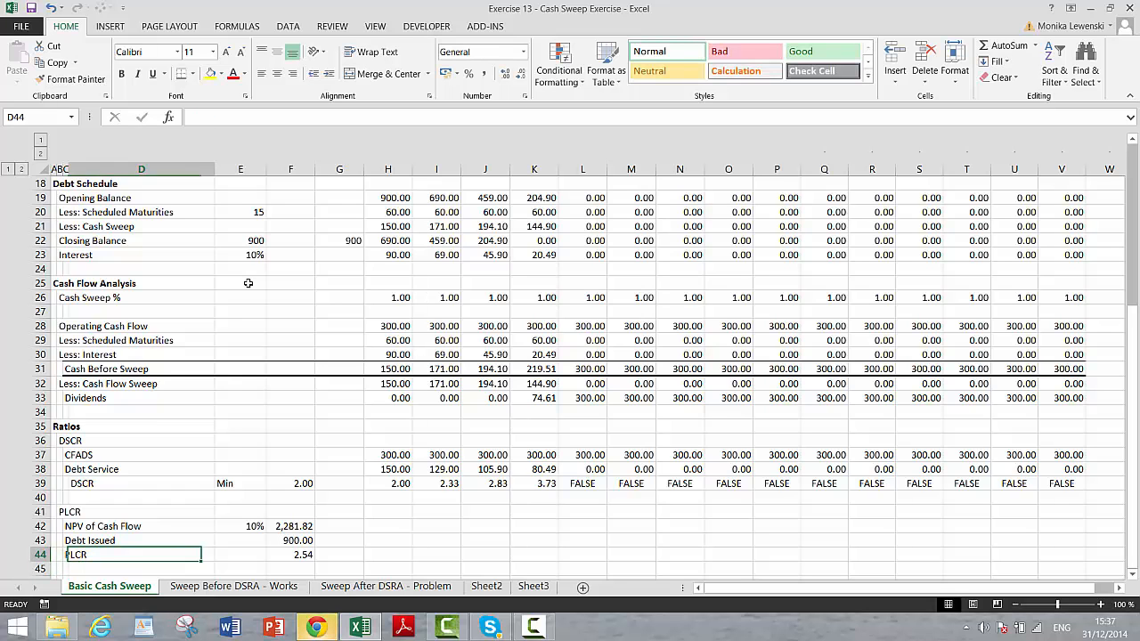
pyautogui.press('Right')
pyautogui.press('Right')
pyautogui.hotkey('ctrl', 'Up')
pyautogui.hotkey('ctrl', 'Up')
pyautogui.hotkey('ctrl', 'Up')
pyautogui.scroll(5, 248, 285)
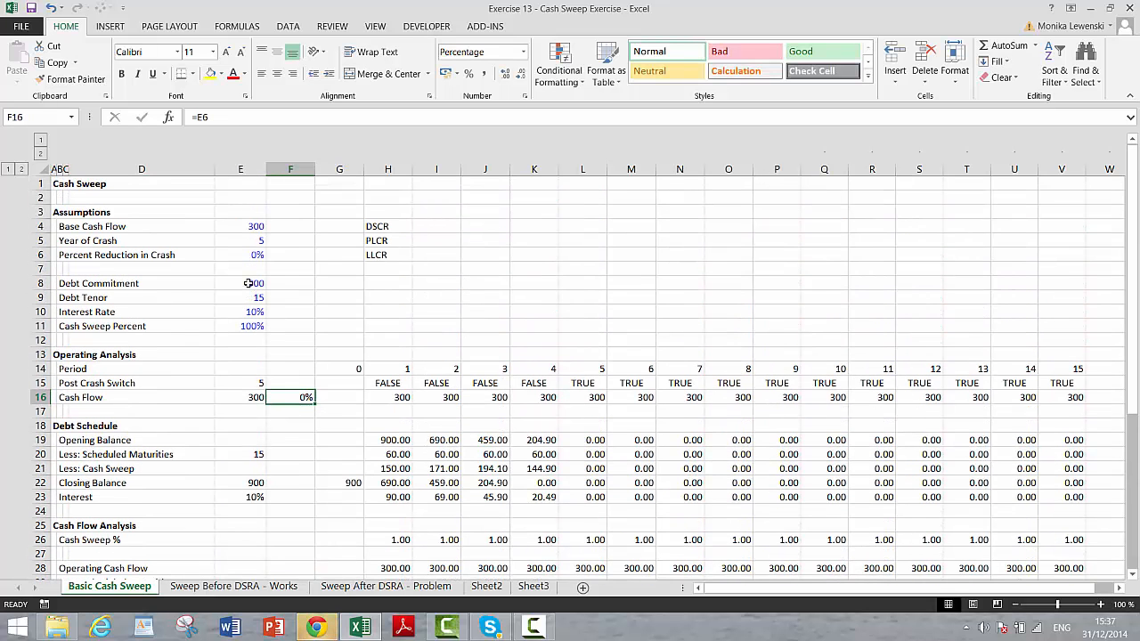
pyautogui.press('Up')
pyautogui.press('Up')
pyautogui.press('Up')
pyautogui.press('Up')
pyautogui.press('Up')
pyautogui.press('Up')
pyautogui.press('Up')
pyautogui.press('Up')
pyautogui.press('Up')
pyautogui.press('Up')
pyautogui.press('Up')
pyautogui.press('Up')
pyautogui.press('Right')
pyautogui.press('Right')
pyautogui.press('Right')
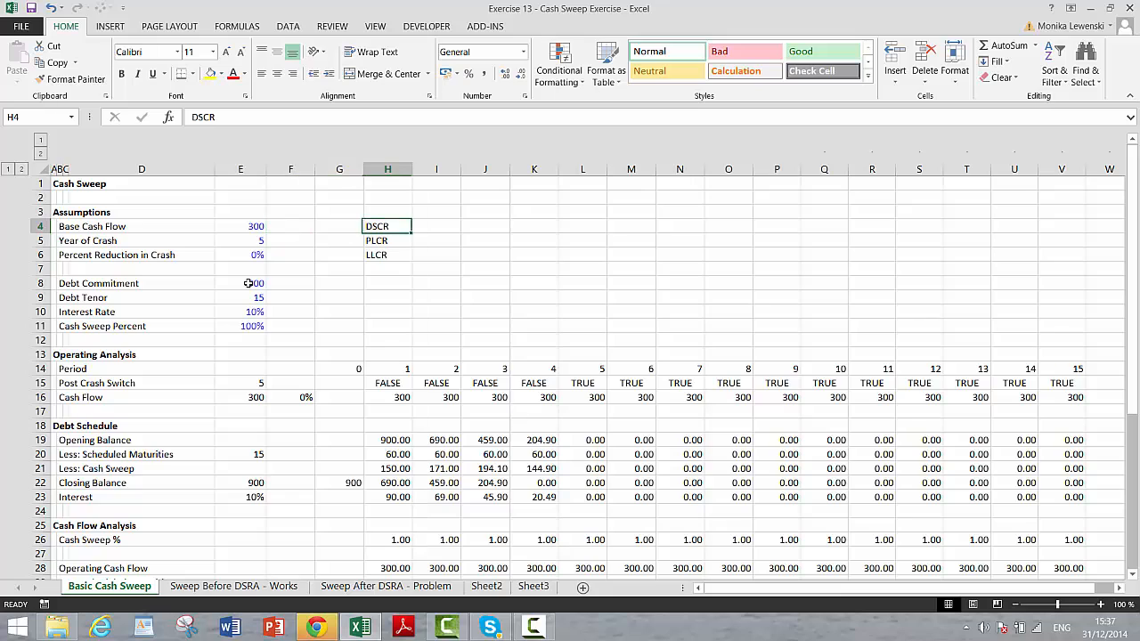
pyautogui.write('=')
pyautogui.press('pagedown')
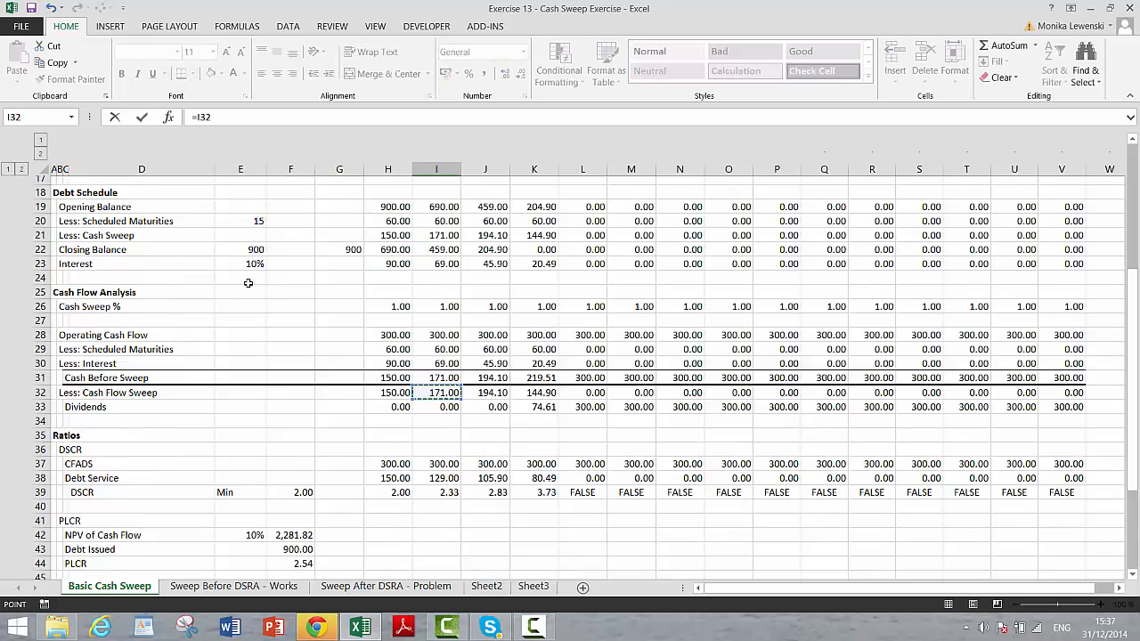
pyautogui.click(290, 322)
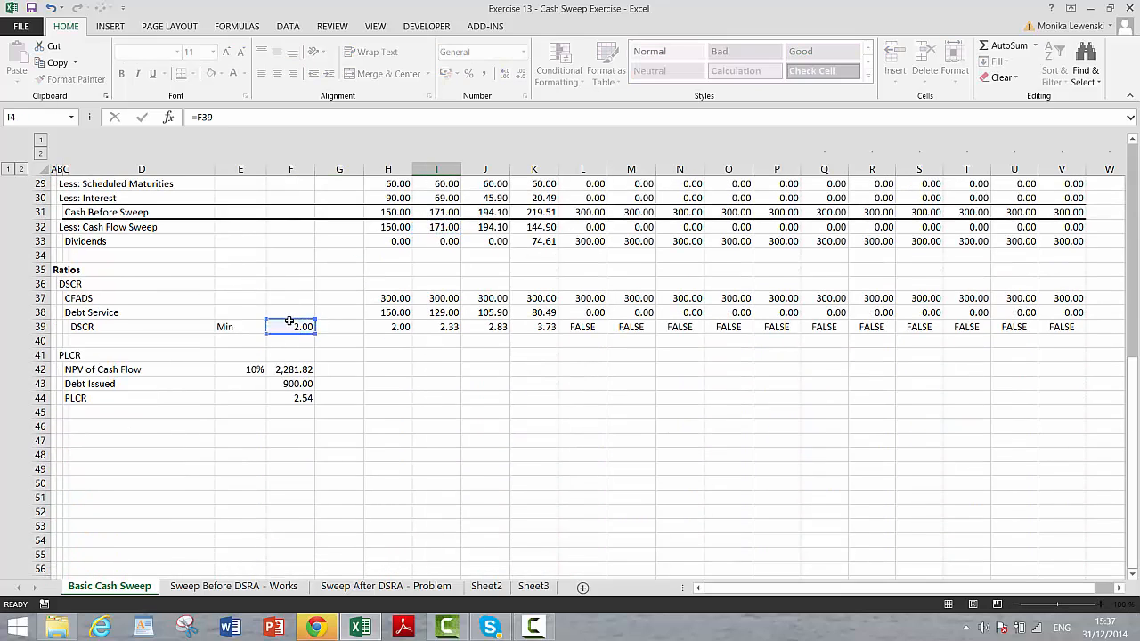
pyautogui.press('Return')
# Link the PLCR summary cell I5 to the calculated PLCR in F44.
pyautogui.write('=')
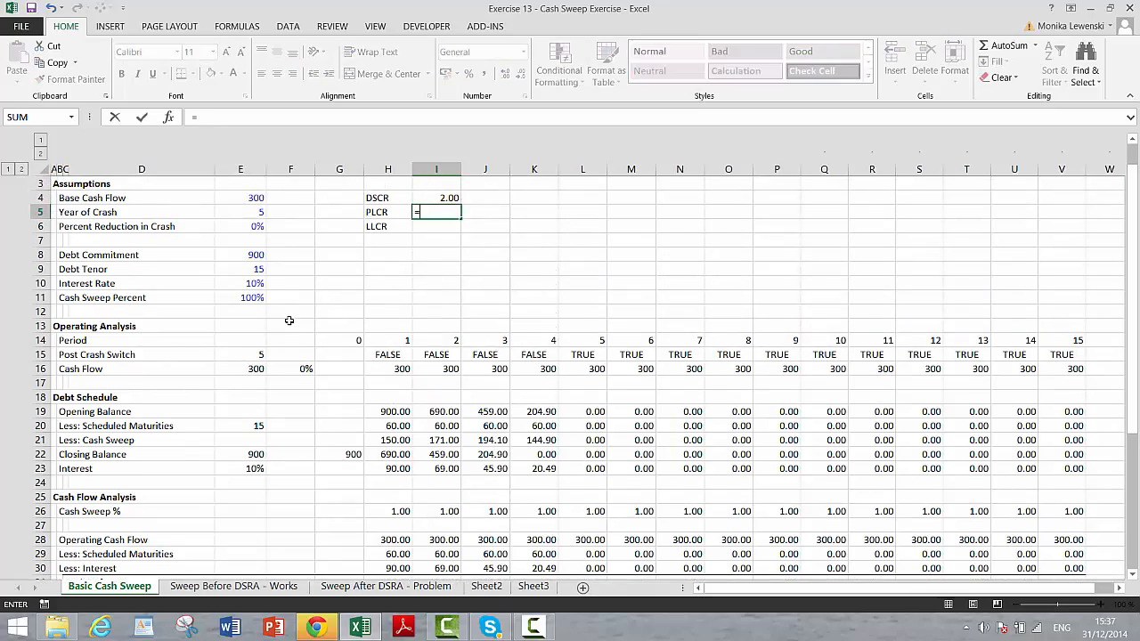
pyautogui.press('pagedown')
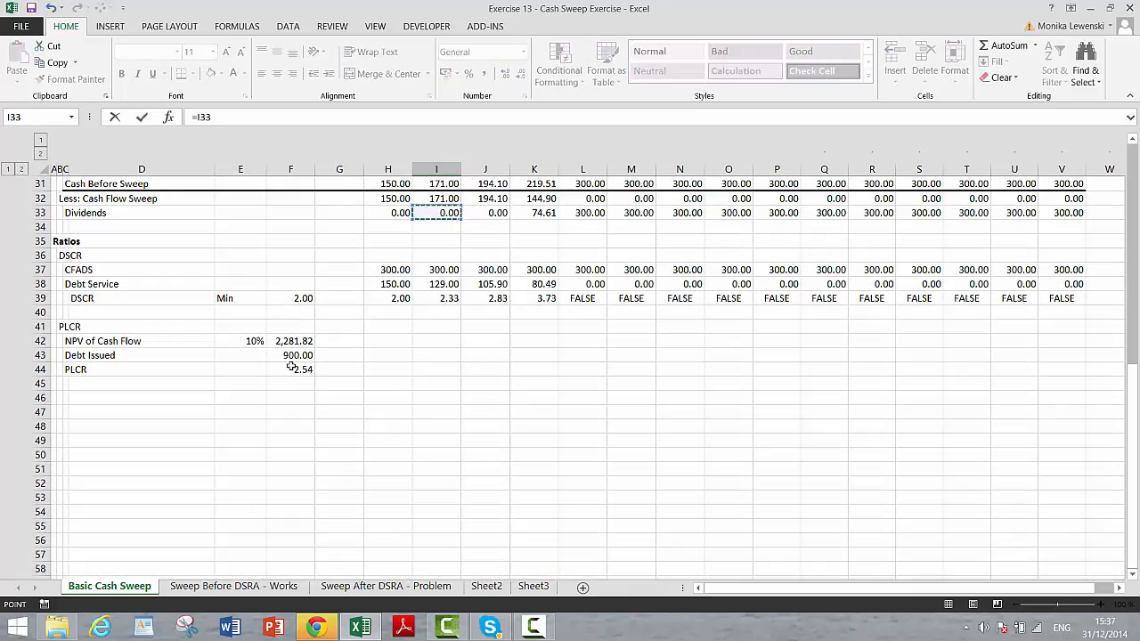
pyautogui.click(292, 367)
pyautogui.press('Return')
# Set the Base Cash Flow assumption in E4 to 200 to test the ratios.
pyautogui.press('Up')
pyautogui.press('Up')
pyautogui.press('Up')
pyautogui.press('Up')
pyautogui.press('Up')
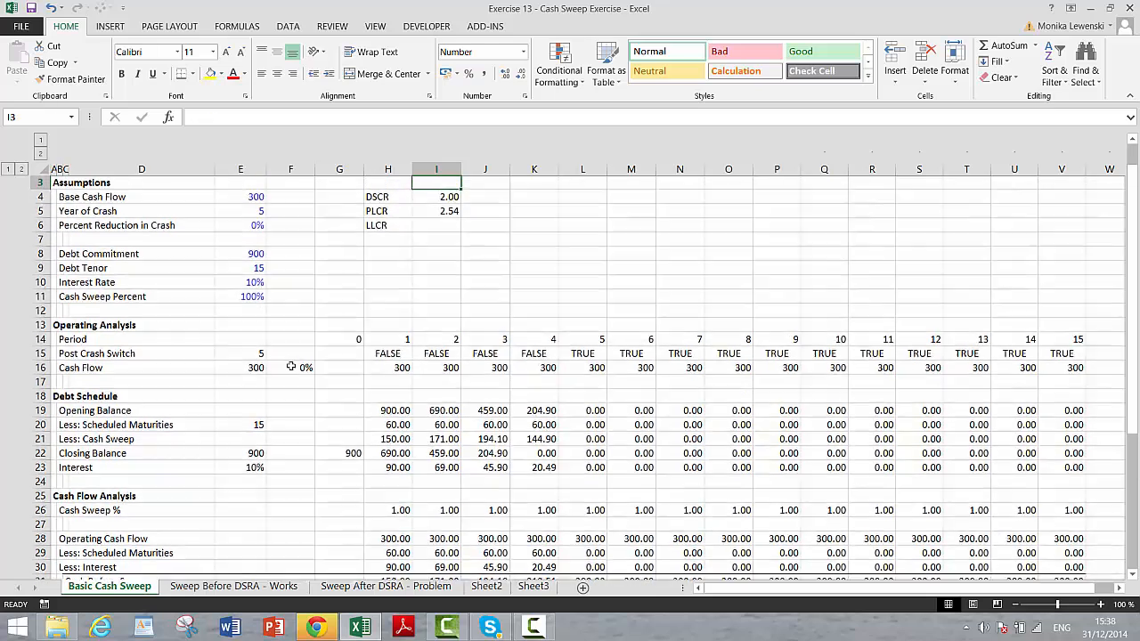
pyautogui.press('Down')
pyautogui.press('Down')
pyautogui.press('Down')
pyautogui.press('Left')
pyautogui.press('Left')
pyautogui.press('Left')
pyautogui.press('Left')
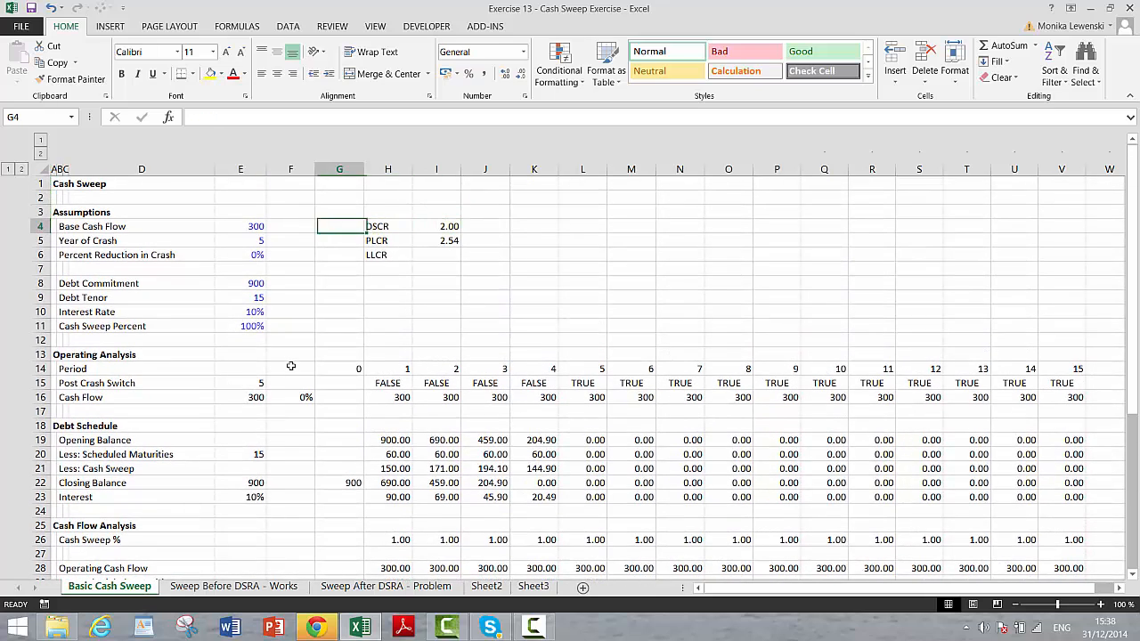
pyautogui.write('200')
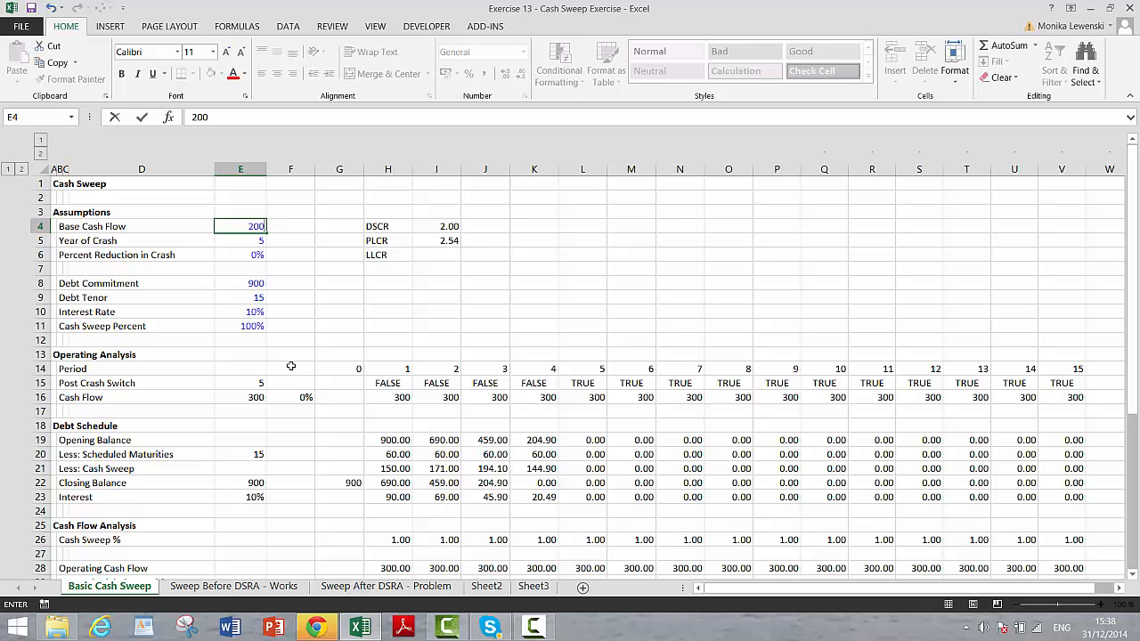
pyautogui.press('Return')
# Set the Base Cash Flow assumption in E4 to 100.
pyautogui.press('Up')
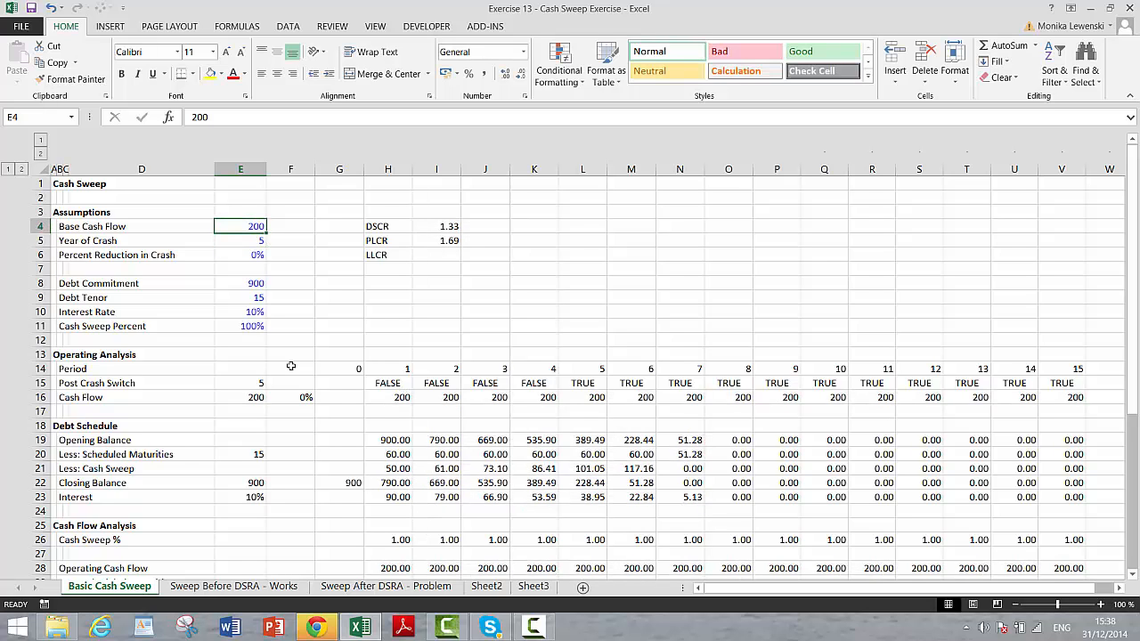
pyautogui.write('100')
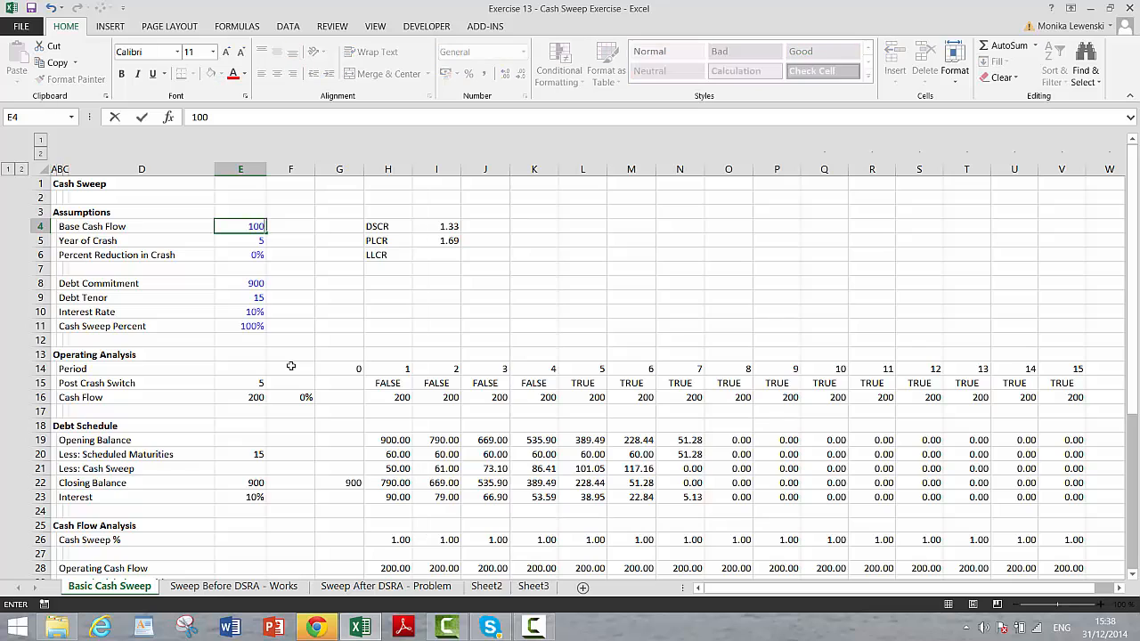
pyautogui.press('Return')
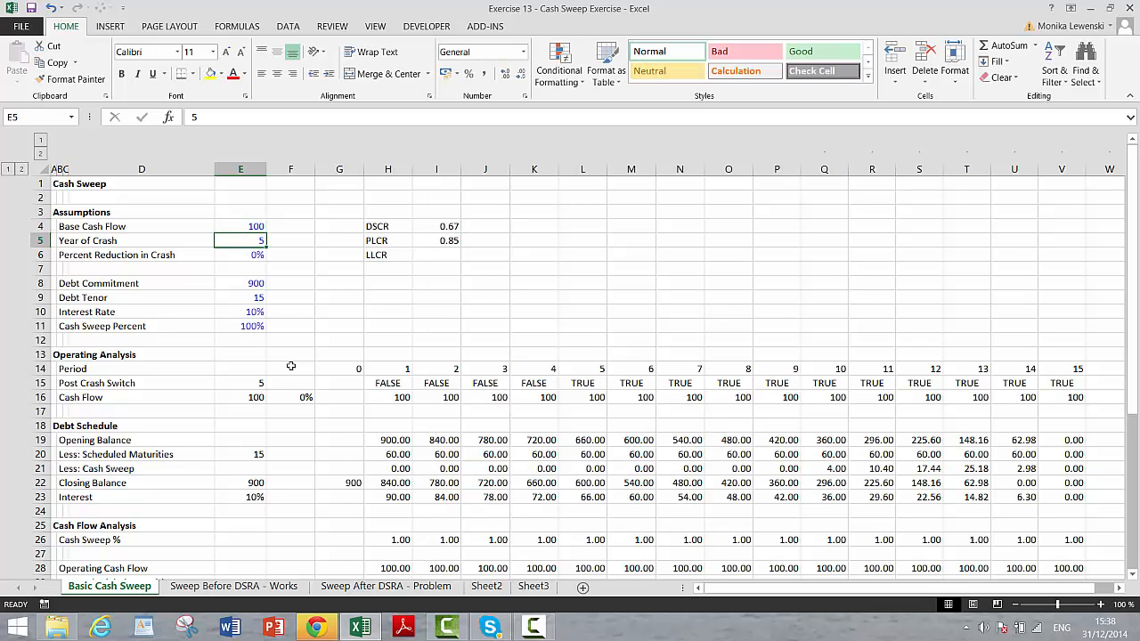
pyautogui.press('Up')
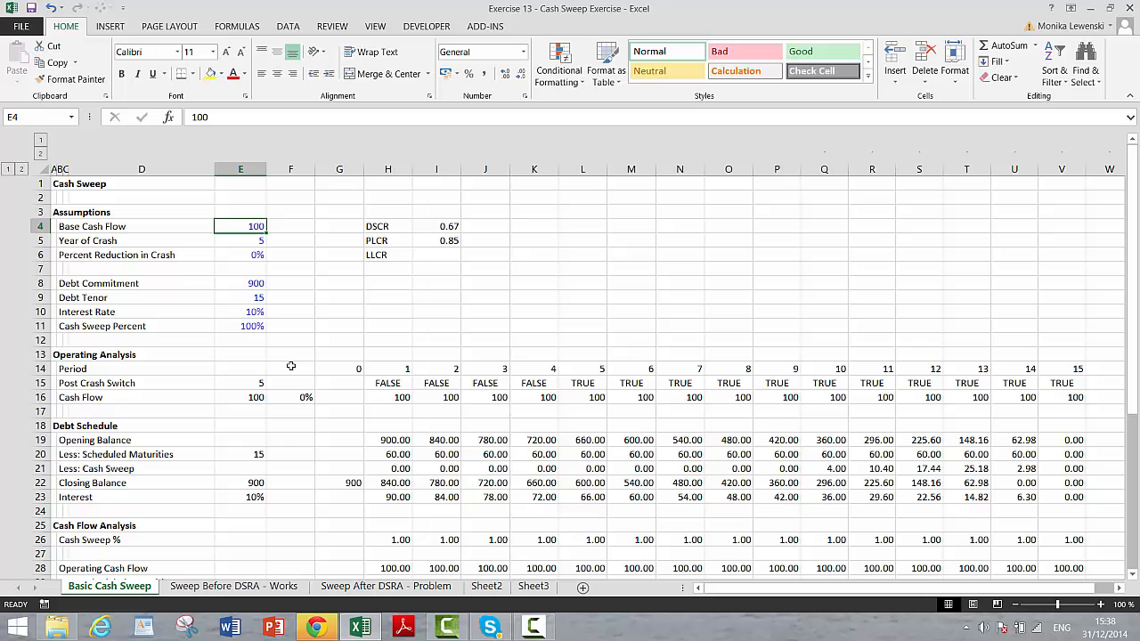
pyautogui.press('Down')
pyautogui.press('Down')
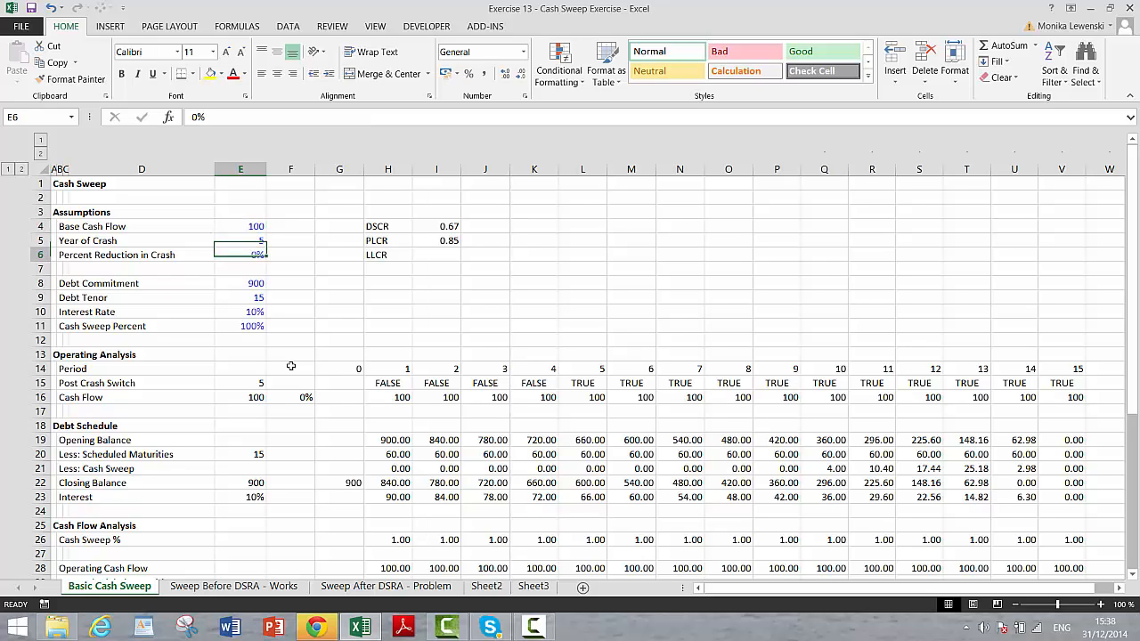
pyautogui.click(535, 624)
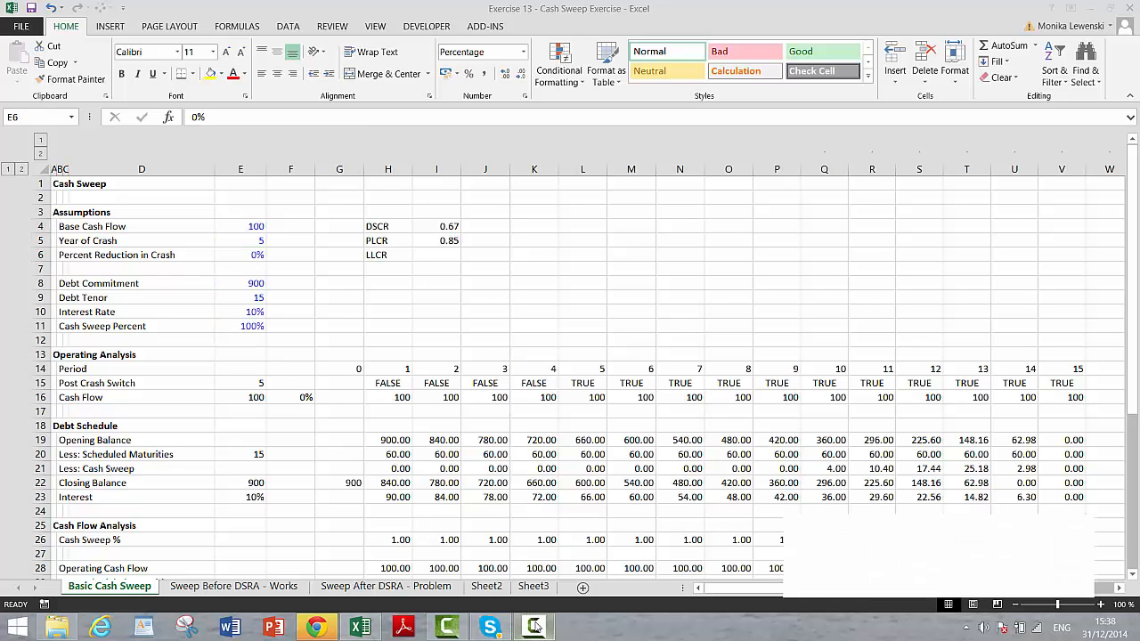
pyautogui.click(1080, 570)
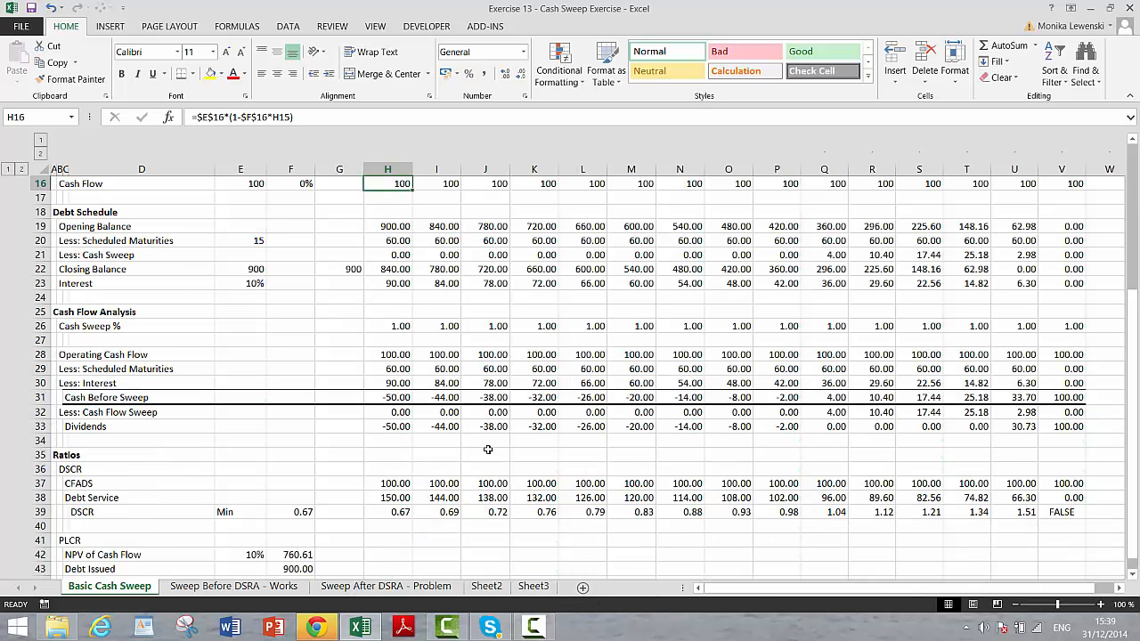
# Insert two blank rows above the Dividends row in the Cash Flow Analysis, at row 33.
pyautogui.click(360, 426)
pyautogui.press('Left')
pyautogui.press('Left')
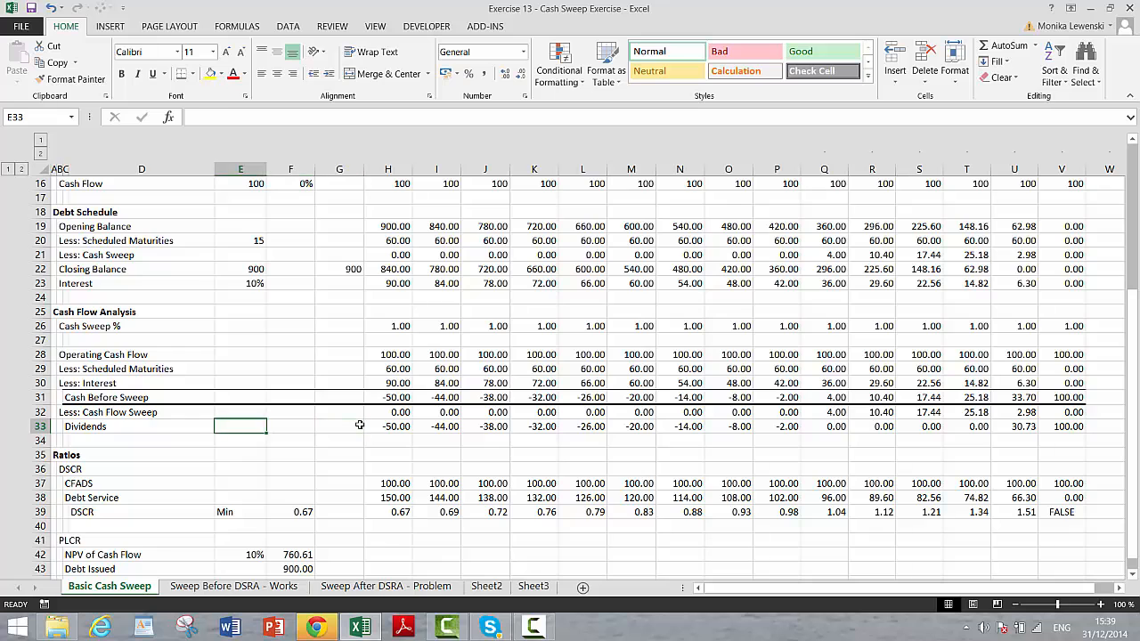
pyautogui.press('Left')
pyautogui.press('Left')
pyautogui.press('Left')
pyautogui.press('Left')
pyautogui.hotkey('shift', 'space')
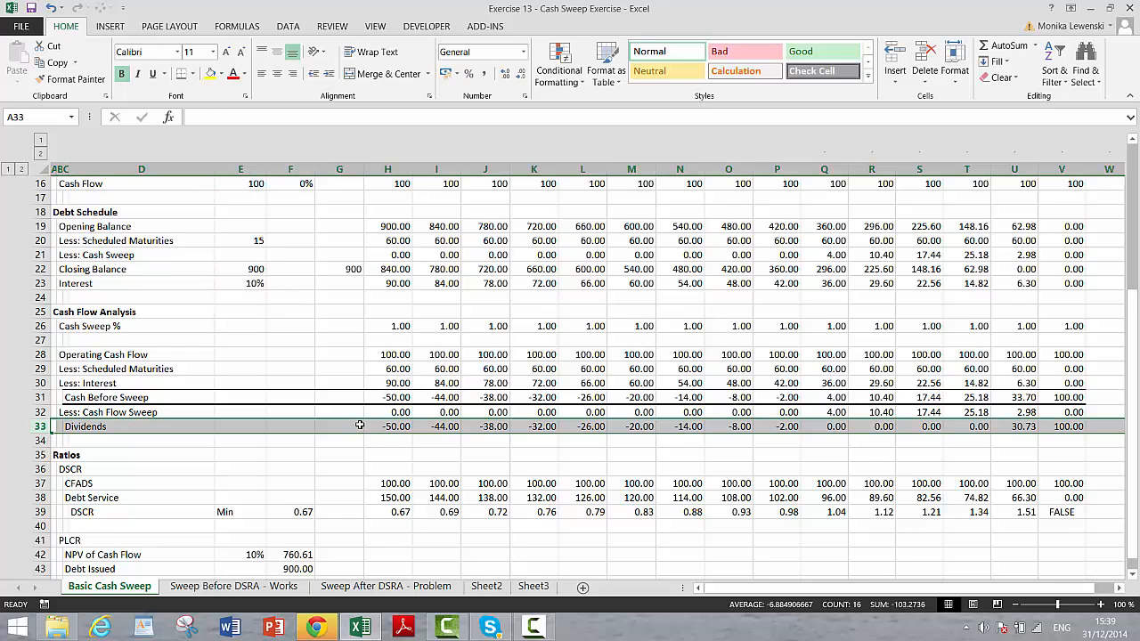
pyautogui.hotkey('ctrl', 'shift', '+')
pyautogui.hotkey('ctrl', 'shift', '+')
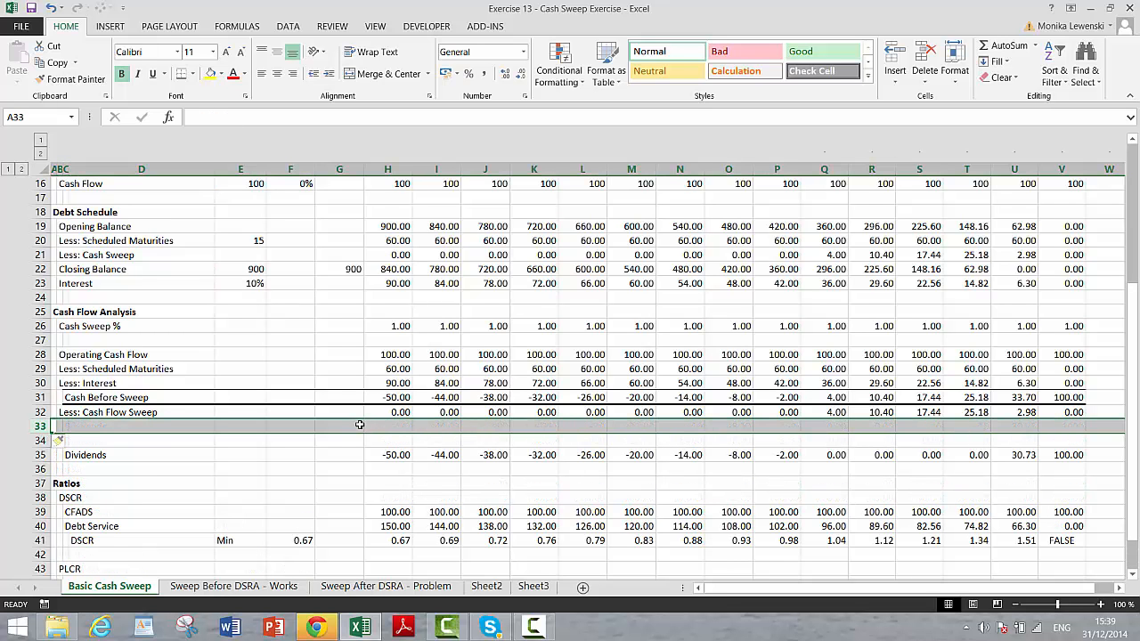
# Review the assumptions, operating analysis, debt schedule and cash flow analysis down to the Dividends row.
pyautogui.press('pageup')
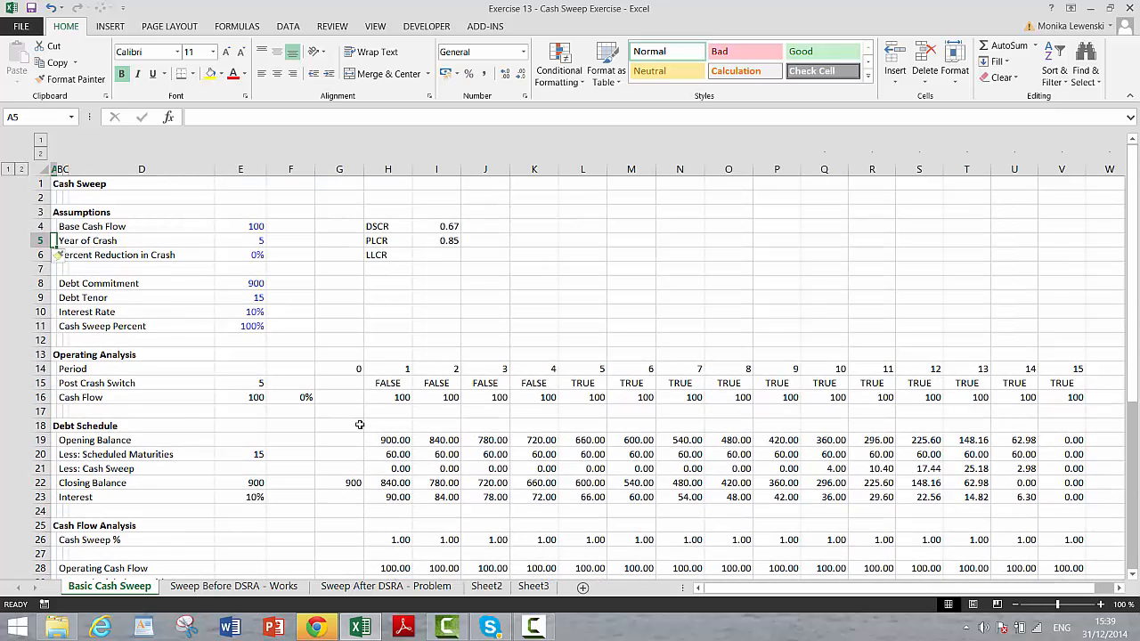
pyautogui.press('pagedown')
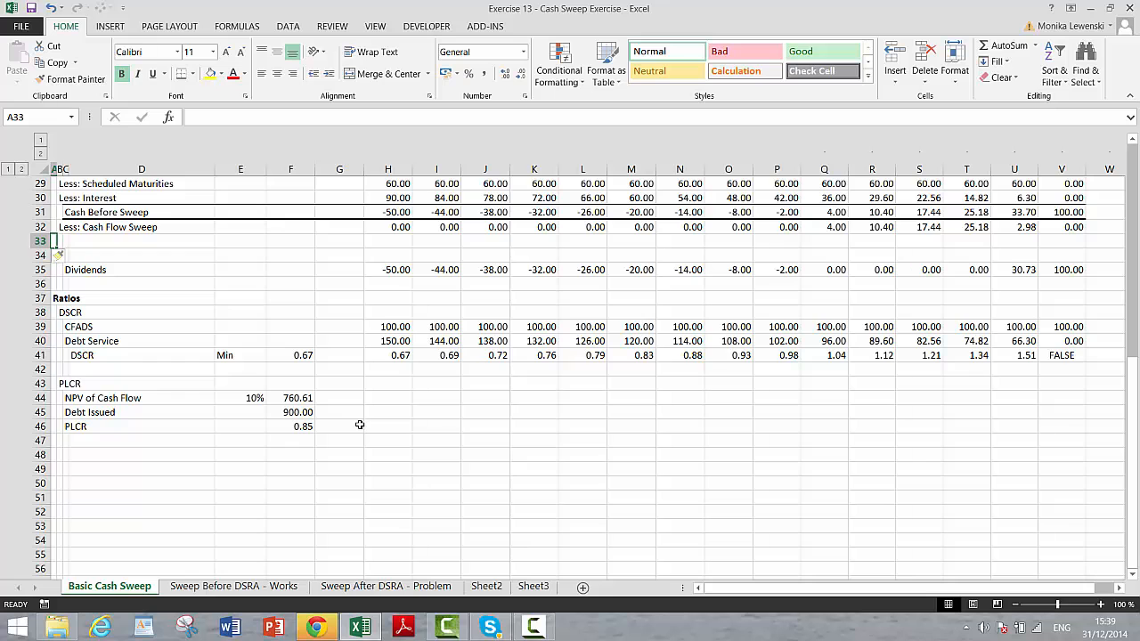
pyautogui.press('Up')
pyautogui.press('Up')
pyautogui.press('Up')
pyautogui.press('Up')
pyautogui.press('Up')
pyautogui.press('Up')
pyautogui.press('Up')
pyautogui.press('Up')
pyautogui.press('Up')
pyautogui.press('Up')
pyautogui.press('Up')
pyautogui.press('Up')
pyautogui.press('Up')
pyautogui.press('Up')
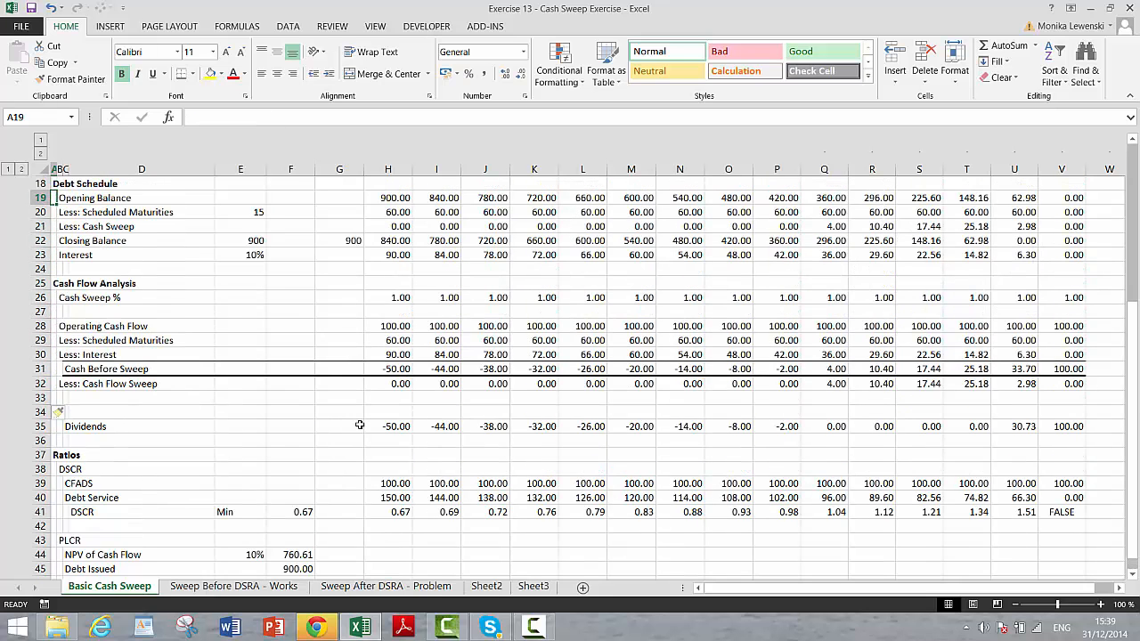
pyautogui.press('Down')
pyautogui.press('Down')
pyautogui.press('Down')
pyautogui.press('Down')
pyautogui.press('Down')
pyautogui.press('Down')
pyautogui.press('Down')
pyautogui.press('Down')
pyautogui.press('Down')
pyautogui.press('Down')
pyautogui.press('Down')
pyautogui.press('Down')
pyautogui.press('Down')
pyautogui.press('Down')
pyautogui.press('Down')
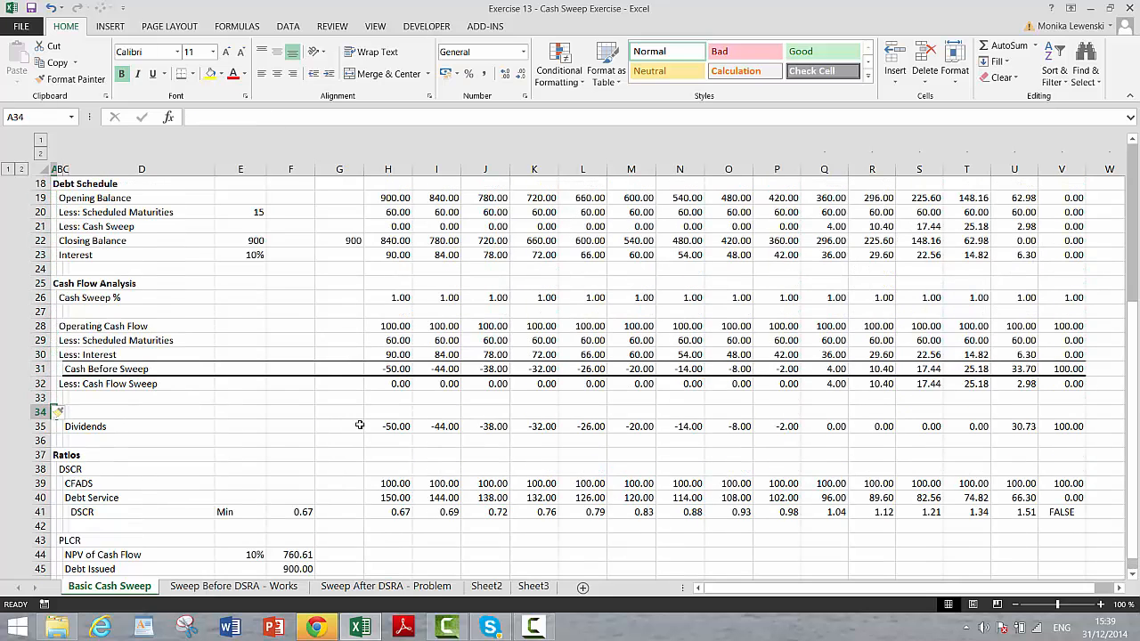
pyautogui.press('Right')
pyautogui.press('Right')
pyautogui.press('Up')
pyautogui.press('Up')
pyautogui.press('Up')
pyautogui.press('Up')
pyautogui.press('Up')
pyautogui.press('Up')
pyautogui.press('Up')
pyautogui.press('Up')
pyautogui.press('Up')
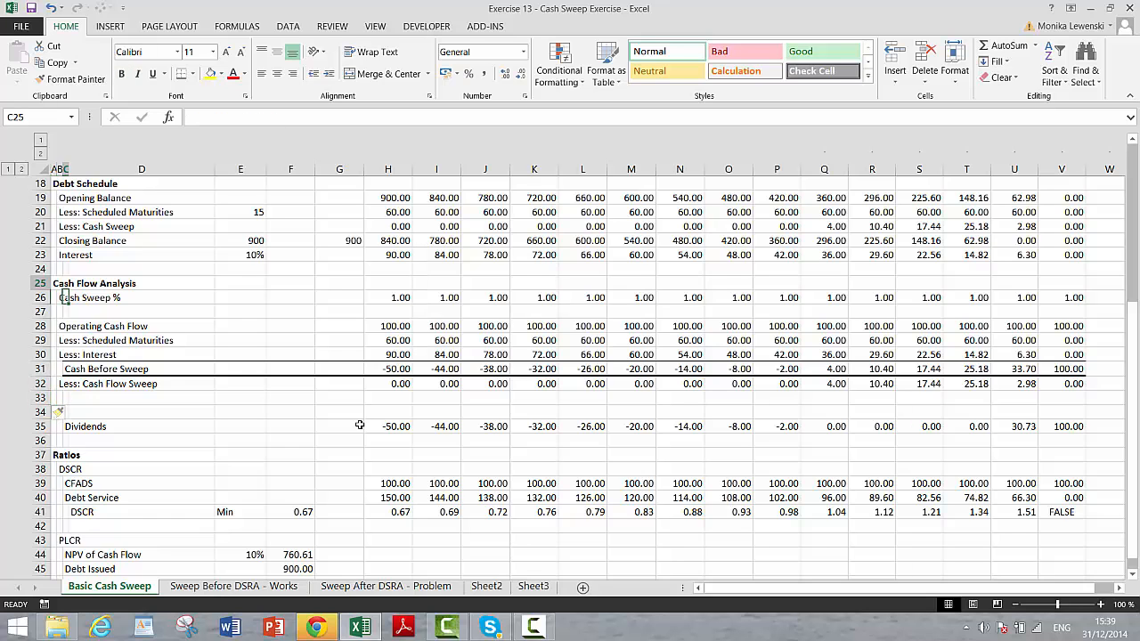
pyautogui.press('Up')
pyautogui.press('Up')
pyautogui.press('Up')
pyautogui.press('Up')
pyautogui.press('Up')
pyautogui.press('Up')
pyautogui.press('Up')
pyautogui.press('Up')
pyautogui.press('Up')
pyautogui.press('Up')
pyautogui.press('Up')
pyautogui.press('Up')
pyautogui.press('Up')
pyautogui.press('Up')
pyautogui.press('Up')
pyautogui.press('Up')
pyautogui.press('Up')
pyautogui.press('Up')
pyautogui.press('Up')
pyautogui.press('Up')
pyautogui.press('Down')
pyautogui.press('Down')
pyautogui.press('Down')
pyautogui.press('Down')
pyautogui.press('Down')
pyautogui.press('Down')
pyautogui.press('Down')
pyautogui.press('Down')
pyautogui.press('Down')
pyautogui.press('Down')
pyautogui.press('Down')
pyautogui.press('Down')
pyautogui.press('Down')
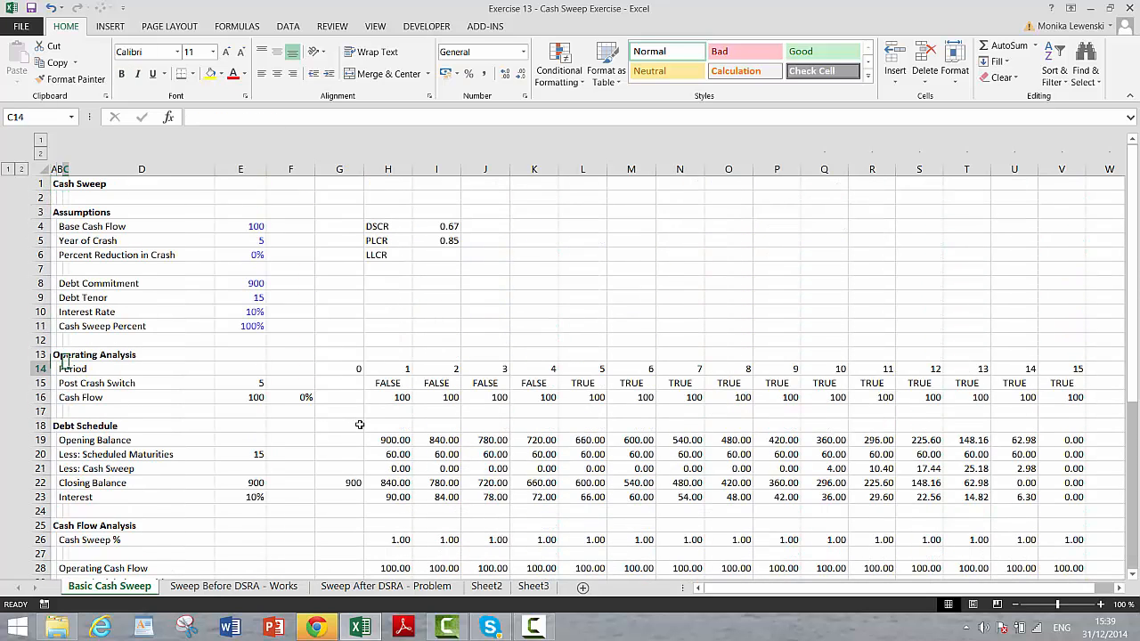
pyautogui.press('Down')
pyautogui.press('Down')
pyautogui.press('Down')
pyautogui.press('Down')
pyautogui.press('Down')
pyautogui.press('Down')
pyautogui.press('Down')
pyautogui.press('Down')
pyautogui.press('Down')
pyautogui.press('Down')
pyautogui.press('Down')
pyautogui.press('Down')
pyautogui.press('Down')
pyautogui.press('Down')
pyautogui.press('Down')
pyautogui.press('Down')
pyautogui.press('Down')
pyautogui.press('Down')
pyautogui.press('Down')
pyautogui.press('Down')
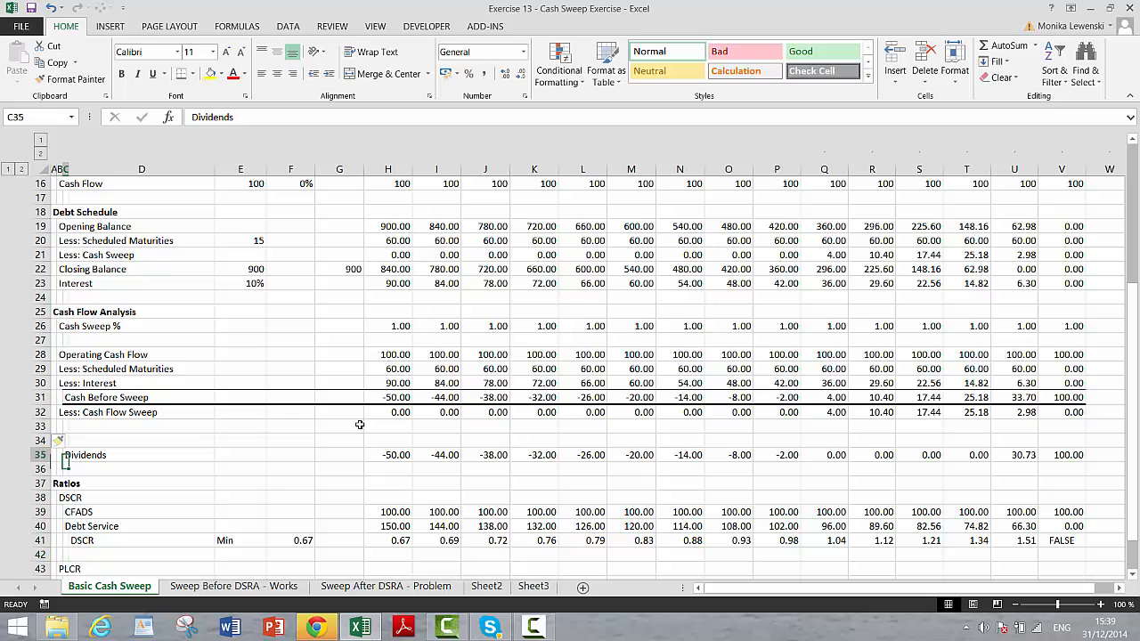
# Label cell C33, the row below Less: Cash Flow Sweep, as "Cash after Sweep".
pyautogui.press('Up')
pyautogui.press('Up')
pyautogui.press('Up')
pyautogui.press('Down')
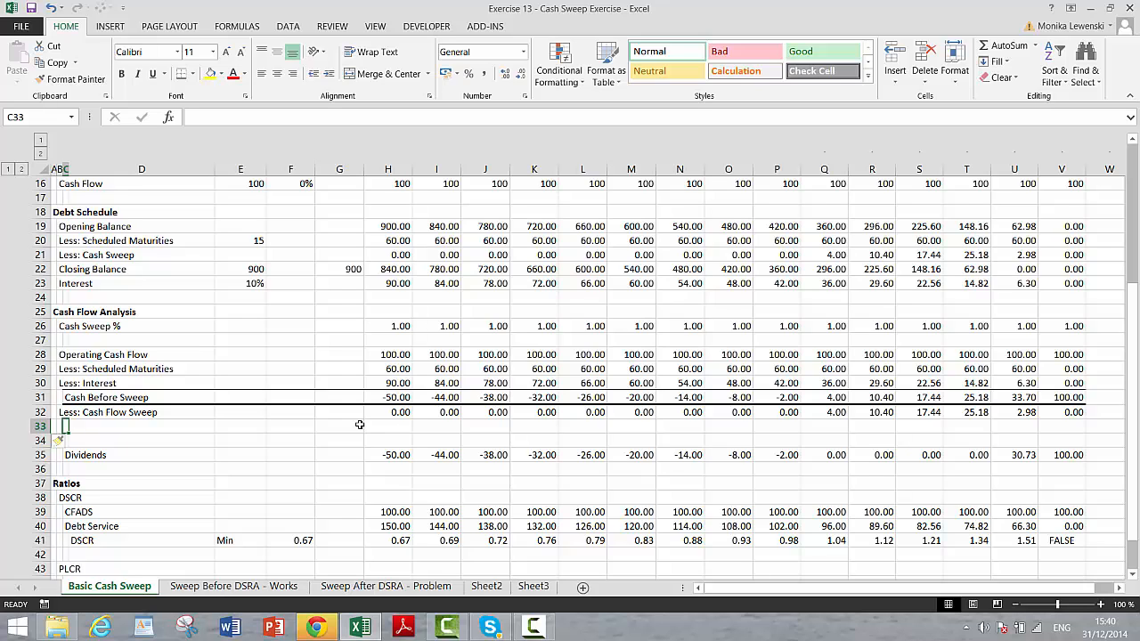
pyautogui.write('Cash B')
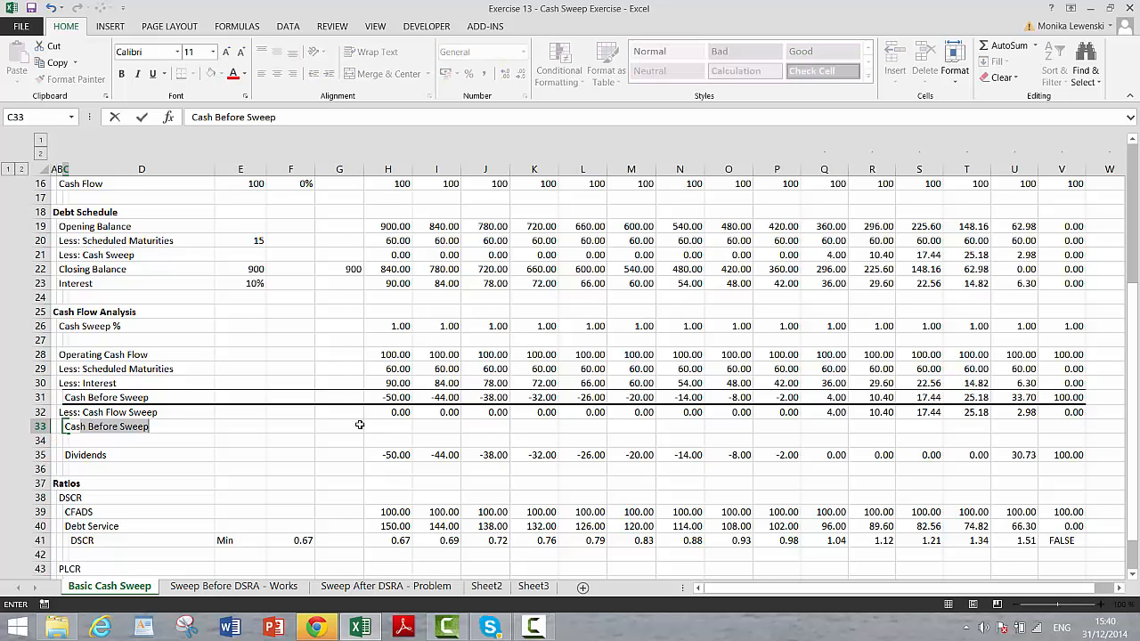
pyautogui.write('h adf')
pyautogui.press('BackSpace')
pyautogui.press('BackSpace')
pyautogui.write('f')
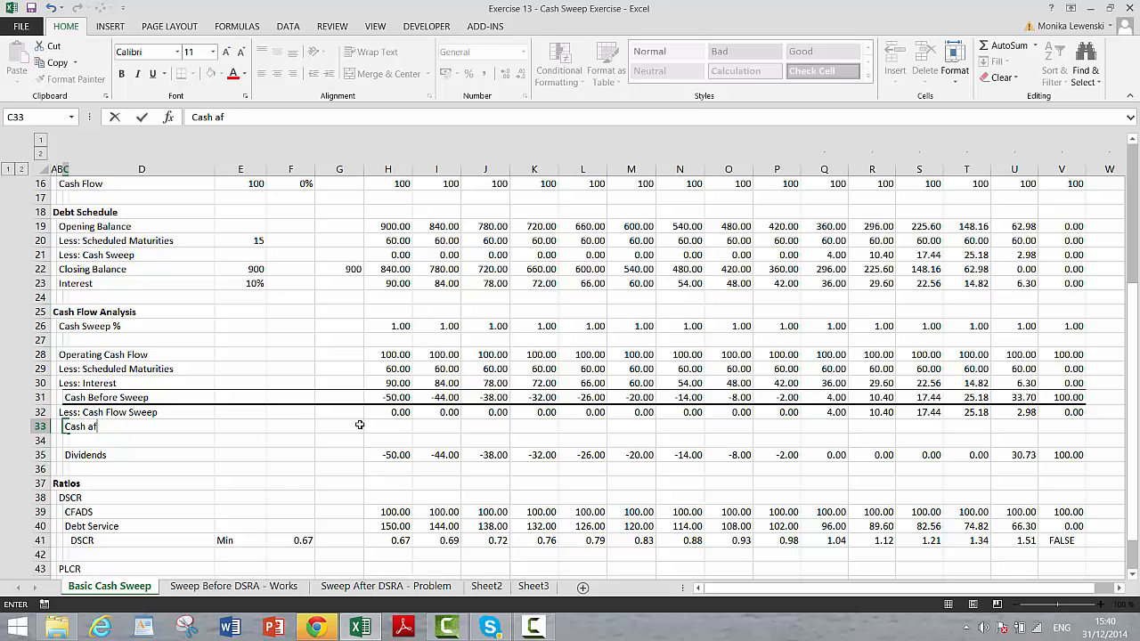
pyautogui.write('ter Sweep')
pyautogui.press('Return')
# Insert two more blank rows at row 34, below the Cash after Sweep row.
pyautogui.press('Home')
pyautogui.hotkey('shift', 'space')
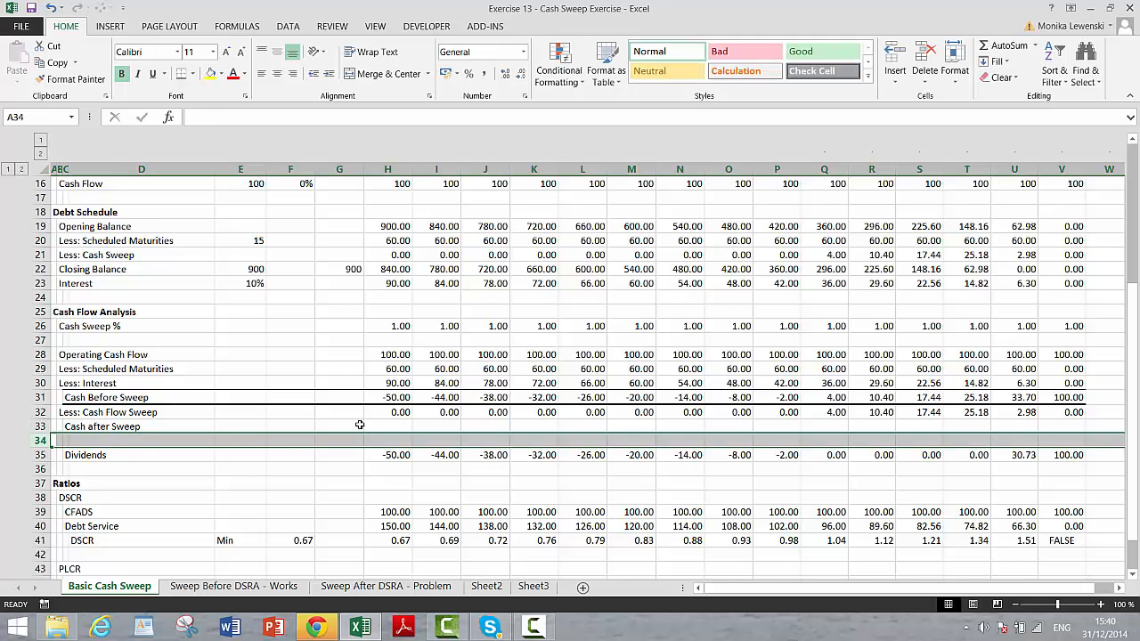
pyautogui.hotkey('ctrl', 'shift', '+')
pyautogui.hotkey('ctrl', 'shift', '+')
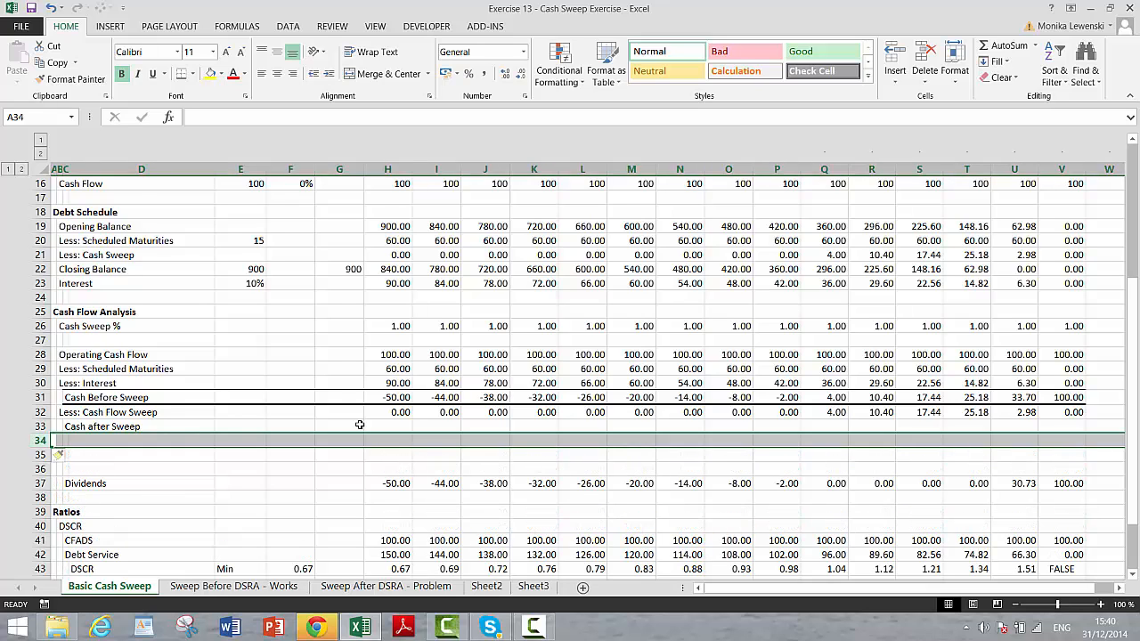
# Label B34 "Add: Default on Debt" and B35 "Less: Repayment of Default" in the Cash Flow Analysis.
pyautogui.press('Right')
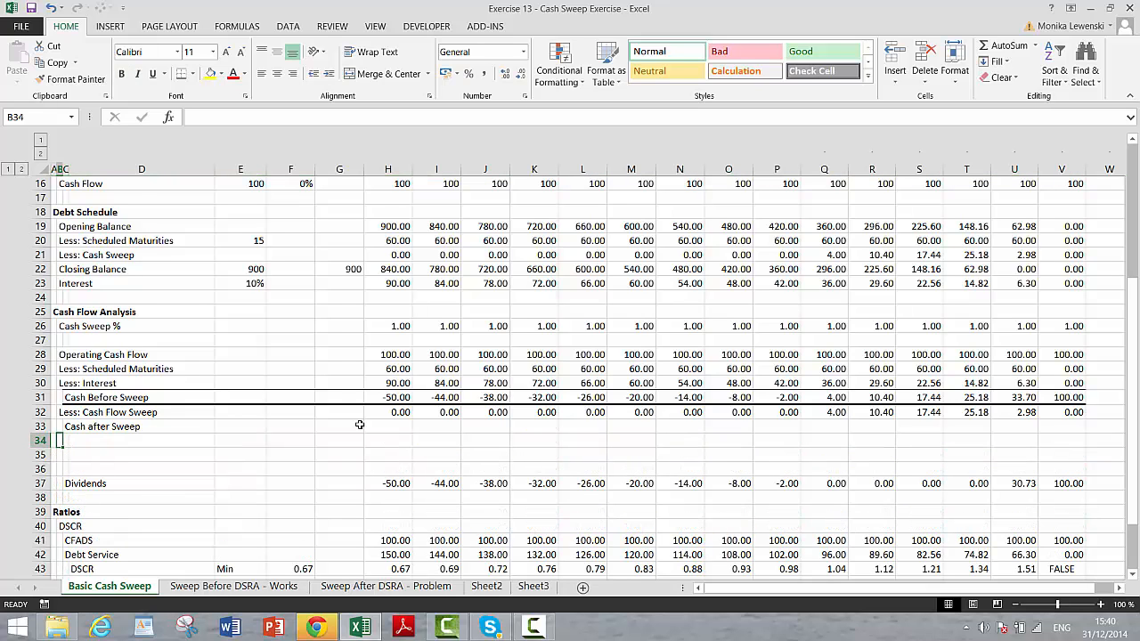
pyautogui.write('Add: Defau')
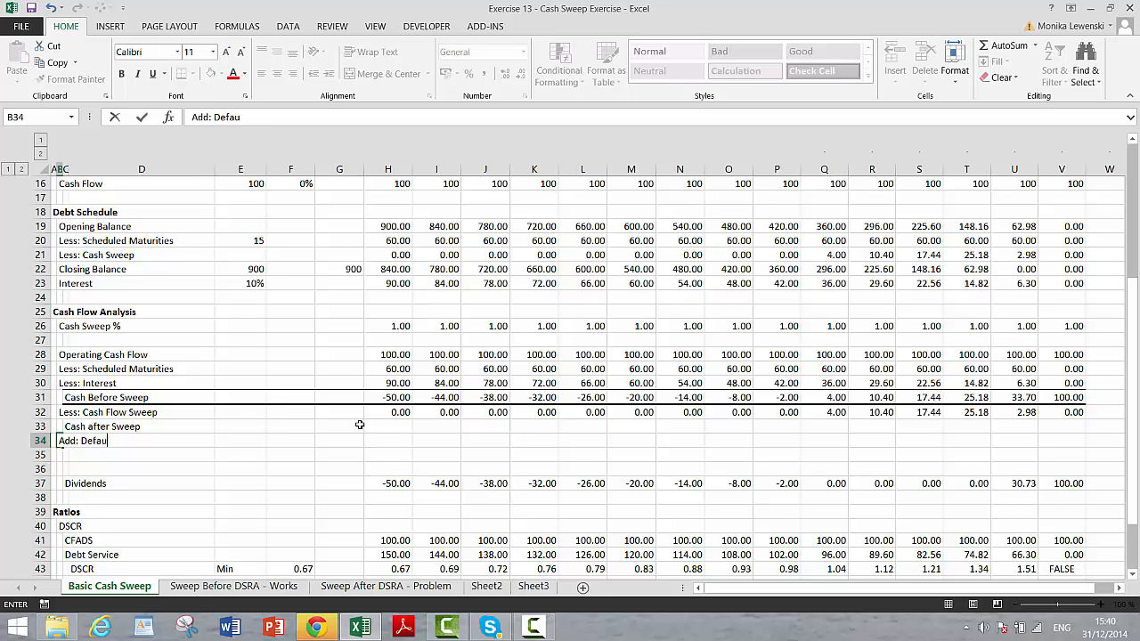
pyautogui.write('lt on Debt')
pyautogui.press('Return')
pyautogui.write('Le')
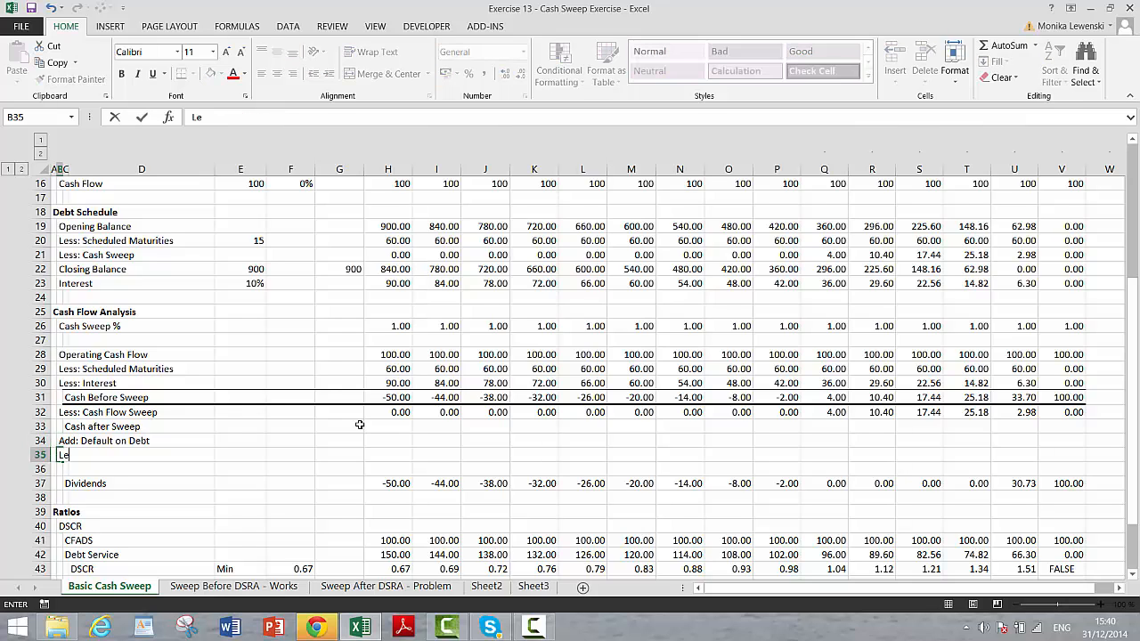
pyautogui.write('ss: Repayment')
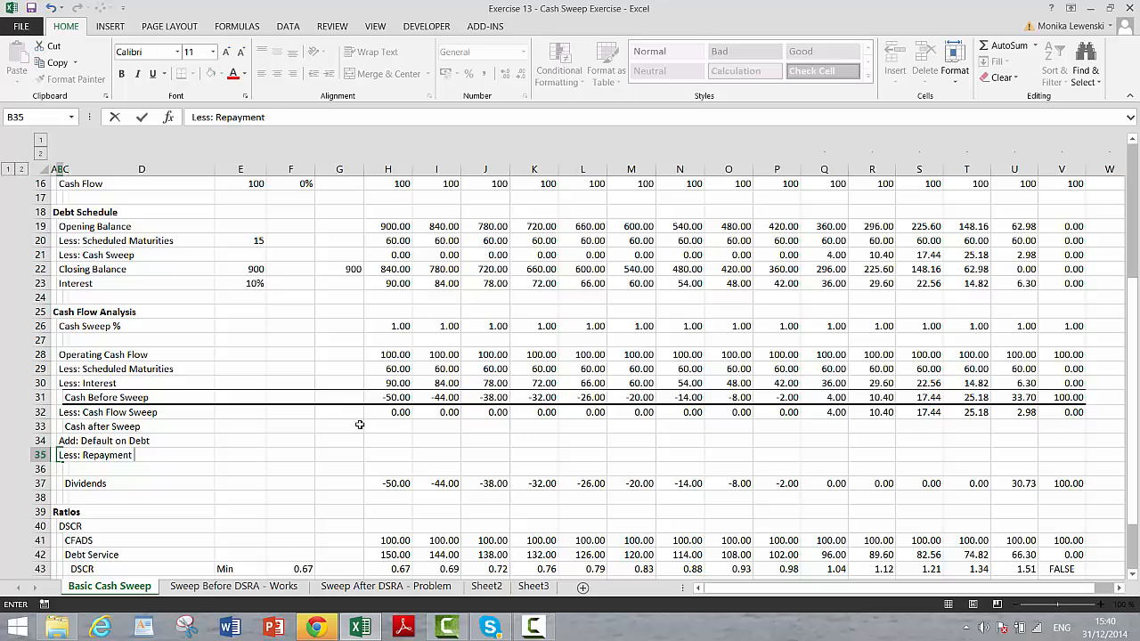
pyautogui.write(' of Default')
pyautogui.press('Return')
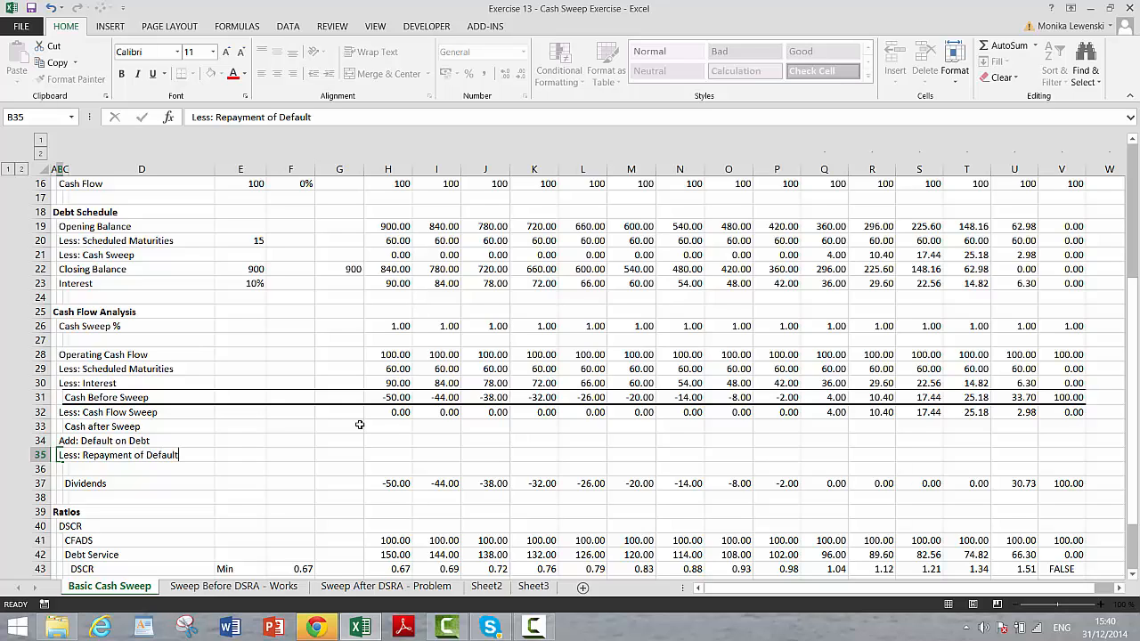
# Delete the spare blank row 36 directly above the Dividends row.
pyautogui.hotkey('shift', 'space')
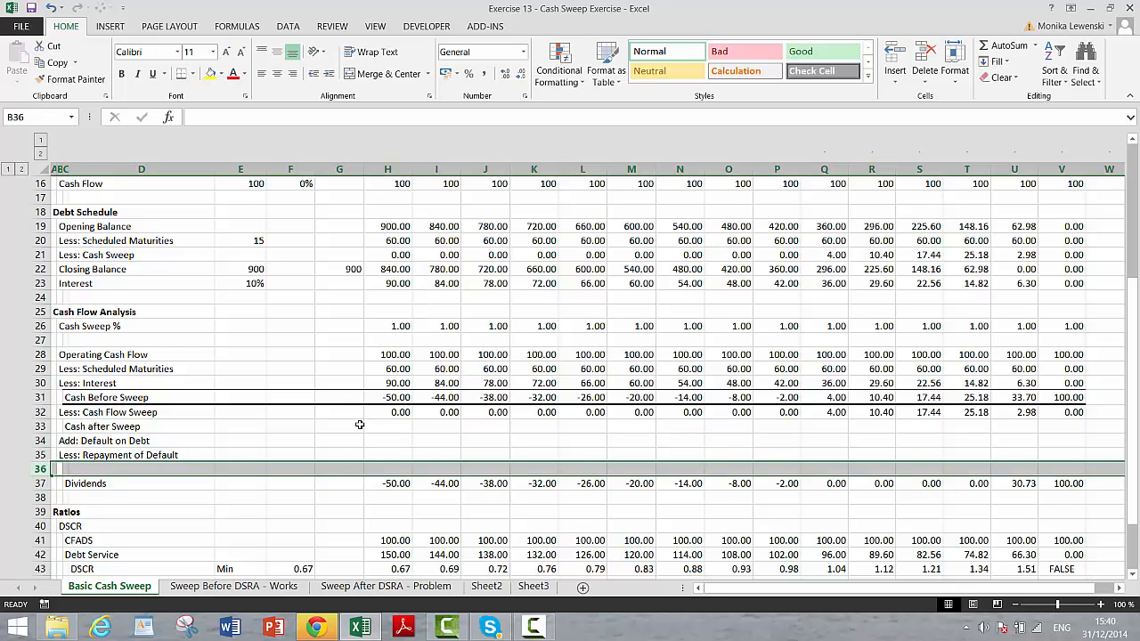
pyautogui.hotkey('ctrl', '-')
pyautogui.press('Up')
pyautogui.press('Up')
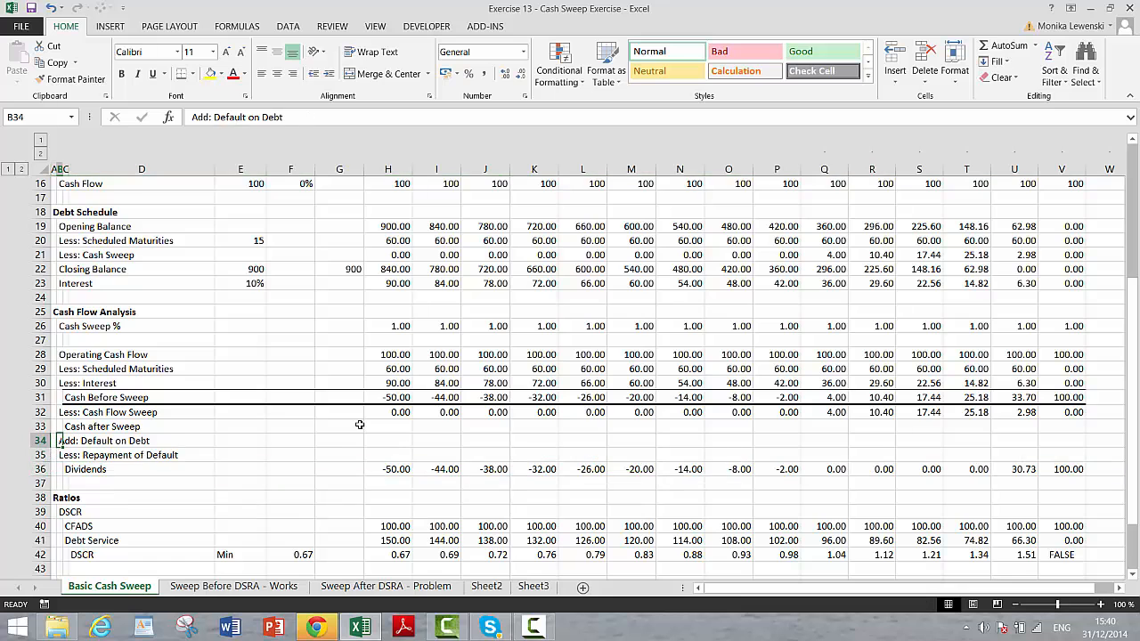
# Look over the assumptions, operating analysis and debt schedule above the Cash Flow Analysis section.
pyautogui.press('Right')
pyautogui.press('Up')
pyautogui.press('Up')
pyautogui.press('Up')
pyautogui.press('Up')
pyautogui.press('Up')
pyautogui.press('Up')
pyautogui.press('Up')
pyautogui.press('Up')
pyautogui.press('Up')
pyautogui.press('Up')
pyautogui.press('Up')
pyautogui.press('Up')
pyautogui.press('Up')
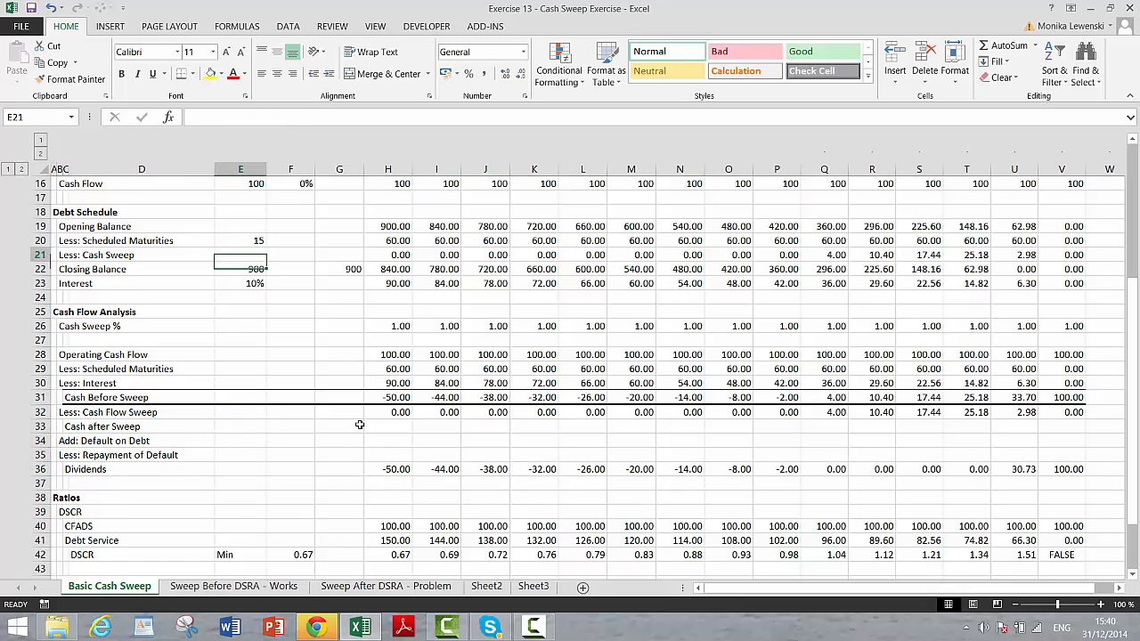
pyautogui.press('Up')
pyautogui.press('Up')
pyautogui.press('Up')
pyautogui.press('Up')
pyautogui.press('Up')
pyautogui.press('Up')
pyautogui.press('Up')
pyautogui.press('Up')
pyautogui.press('Up')
pyautogui.press('Up')
pyautogui.press('Up')
pyautogui.press('Up')
pyautogui.press('Up')
pyautogui.press('Up')
pyautogui.press('Up')
pyautogui.press('Down')
pyautogui.press('Down')
pyautogui.press('Down')
pyautogui.press('Down')
pyautogui.press('Down')
pyautogui.press('Down')
pyautogui.press('Down')
pyautogui.press('Down')
pyautogui.press('Down')
pyautogui.press('Down')
pyautogui.press('Down')
pyautogui.press('Down')
pyautogui.press('Down')
pyautogui.press('Down')
pyautogui.press('Down')
pyautogui.press('Down')
pyautogui.press('Down')
pyautogui.press('Down')
pyautogui.press('Down')
pyautogui.press('Down')
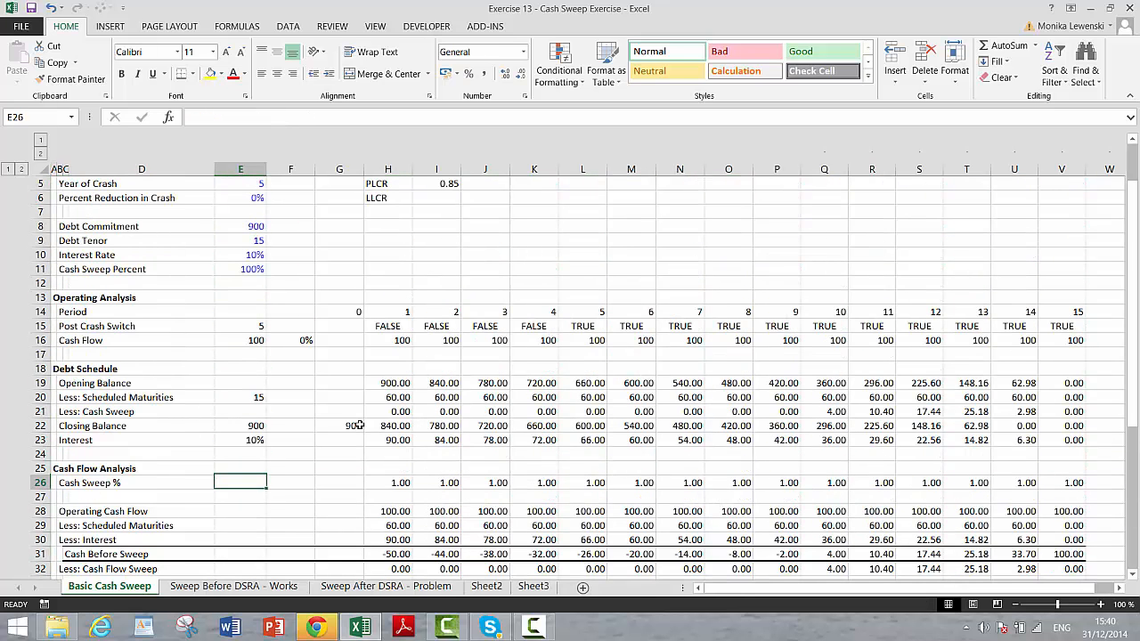
# Insert eight blank rows at row 25, between the Debt Schedule and the Cash Flow Analysis heading.
pyautogui.press('Left')
pyautogui.press('Left')
pyautogui.press('Left')
pyautogui.press('Left')
pyautogui.press('Up')
pyautogui.press('Up')
pyautogui.press('Up')
pyautogui.press('Up')
pyautogui.press('Up')
pyautogui.press('Up')
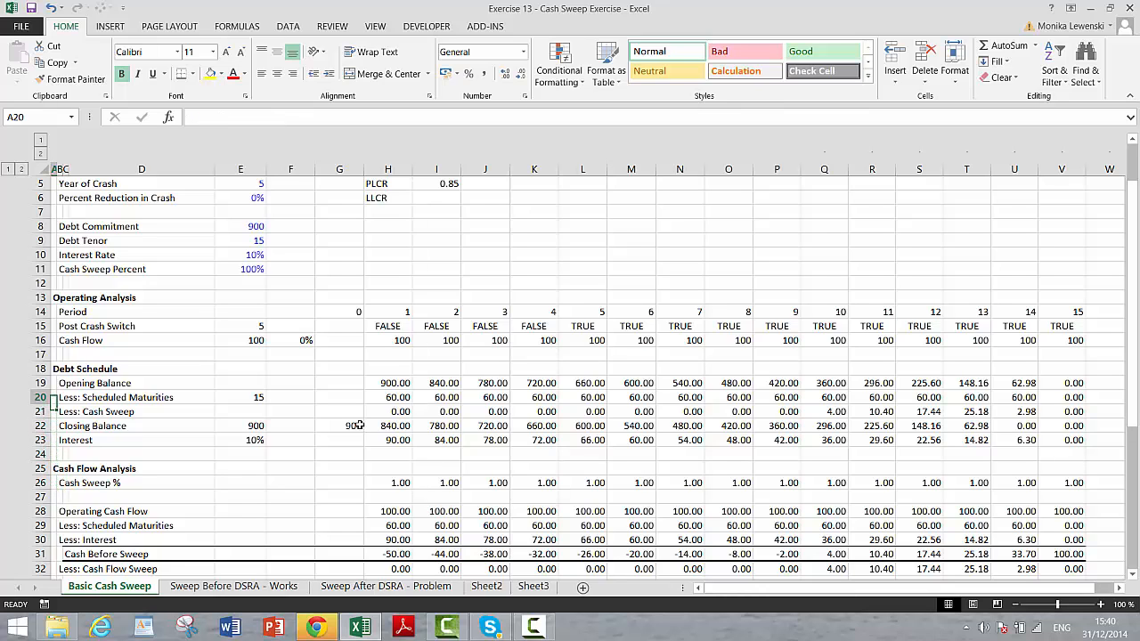
pyautogui.press('Down')
pyautogui.press('Down')
pyautogui.press('Down')
pyautogui.press('Down')
pyautogui.press('Down')
pyautogui.hotkey('shift', 'space')
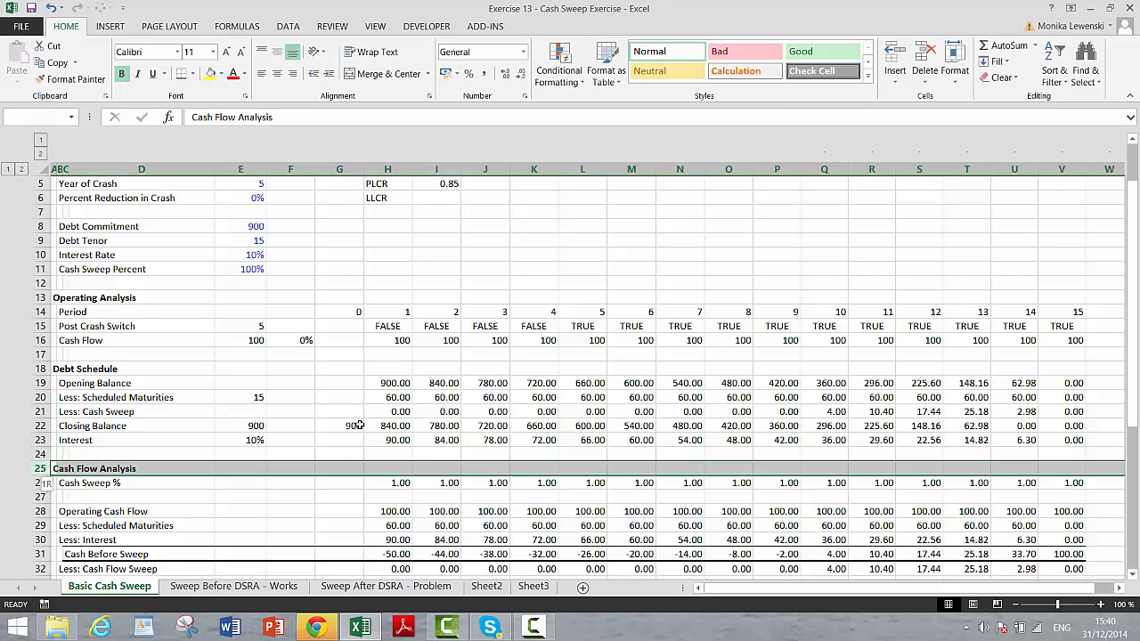
pyautogui.hotkey('shift', 'Down')
pyautogui.hotkey('shift', 'Down')
pyautogui.hotkey('shift', 'Down')
pyautogui.hotkey('shift', 'Down')
pyautogui.hotkey('shift', 'Down')
pyautogui.hotkey('shift', 'Down')
pyautogui.hotkey('shift', 'Down')
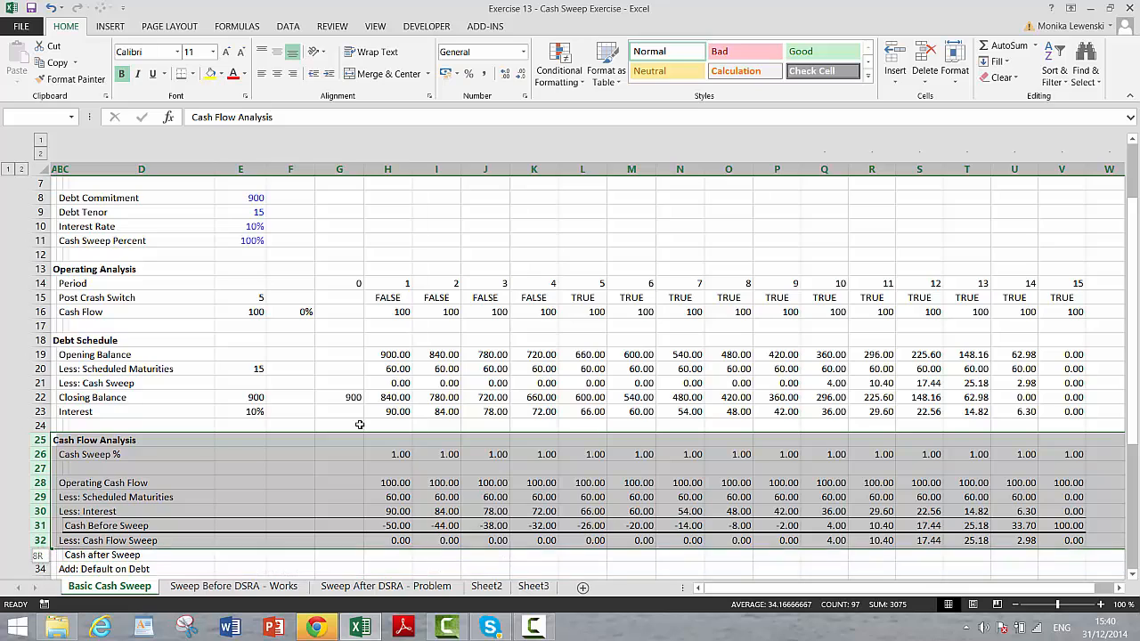
pyautogui.hotkey('ctrl', 'shift', '+')
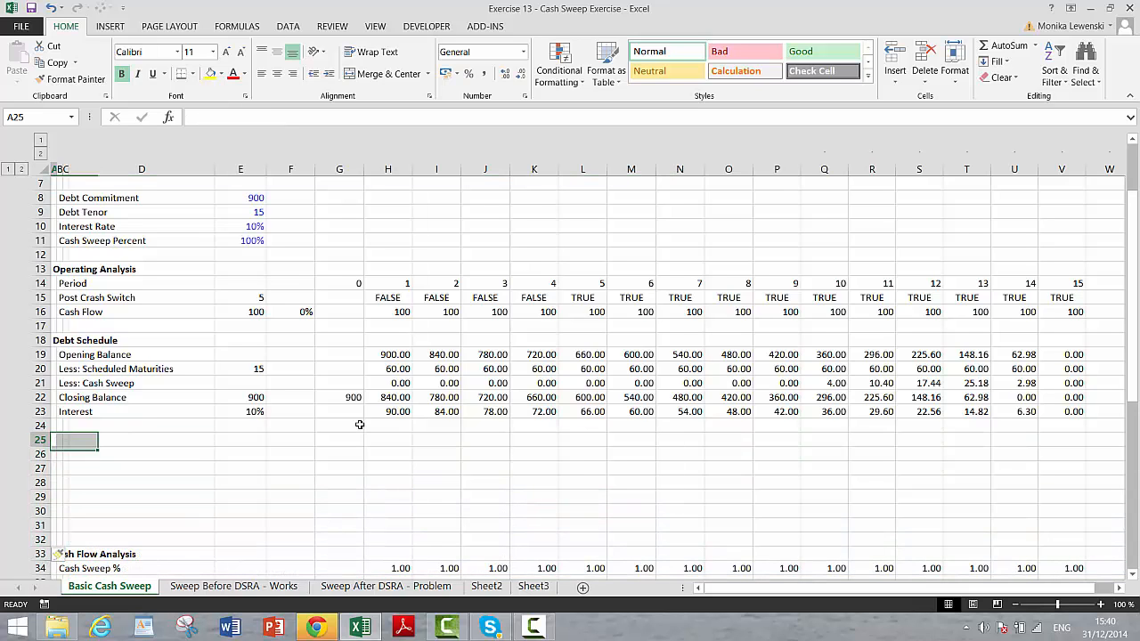
# Enter the heading "Defaulted Debt" in B25 and the label "Opening Balance" in C26.
pyautogui.press('Right')
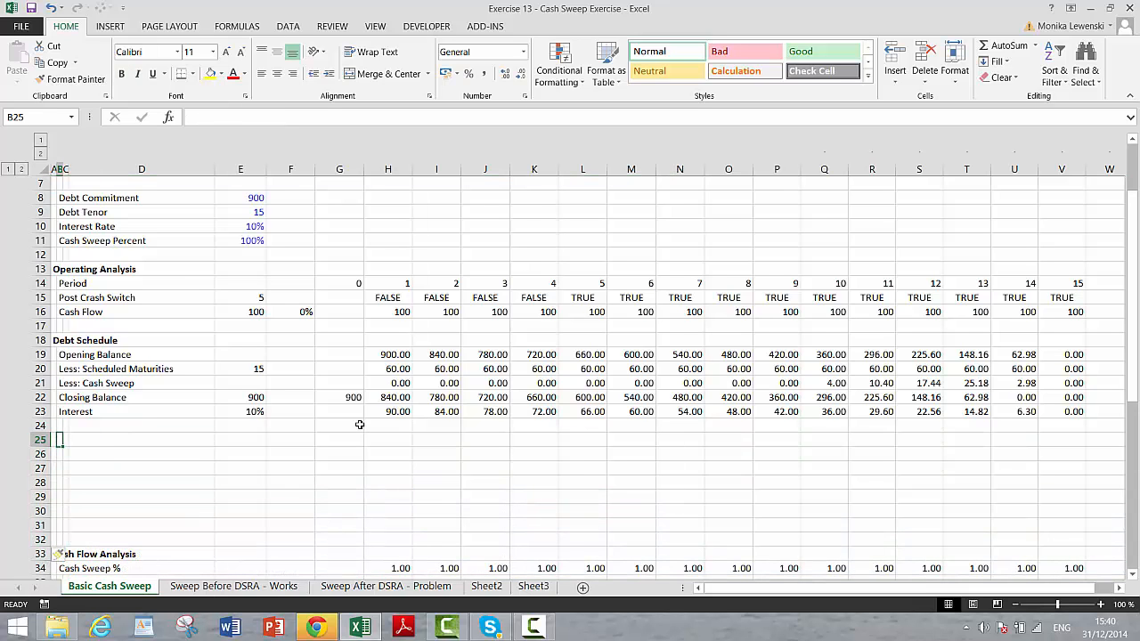
pyautogui.write('De')
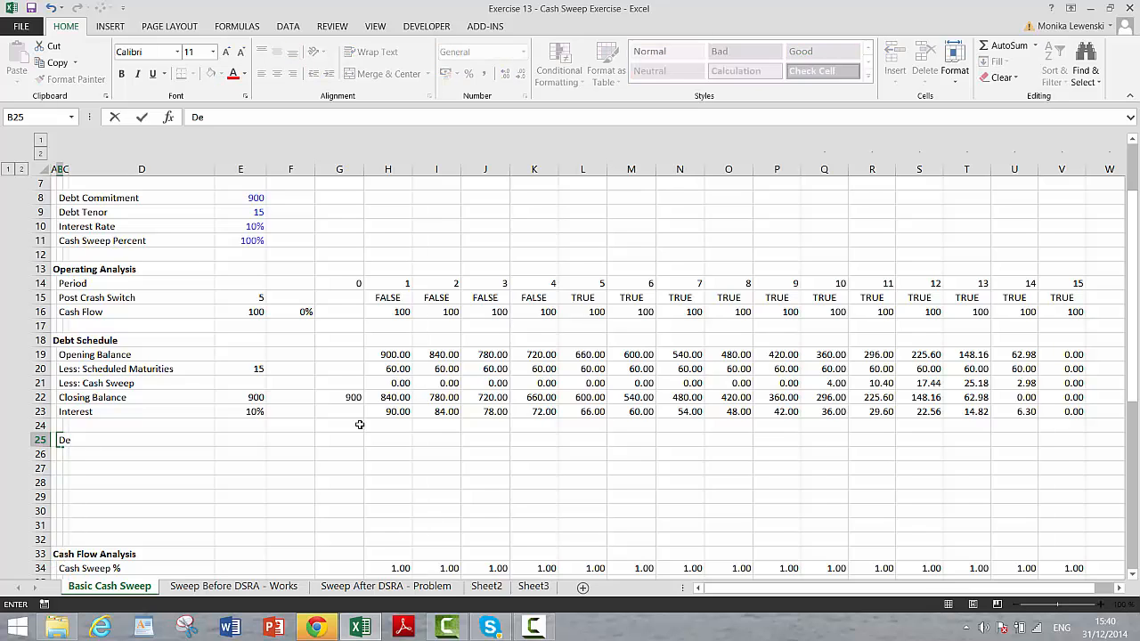
pyautogui.write('faulted Debt')
pyautogui.press('Return')
pyautogui.press('Right')
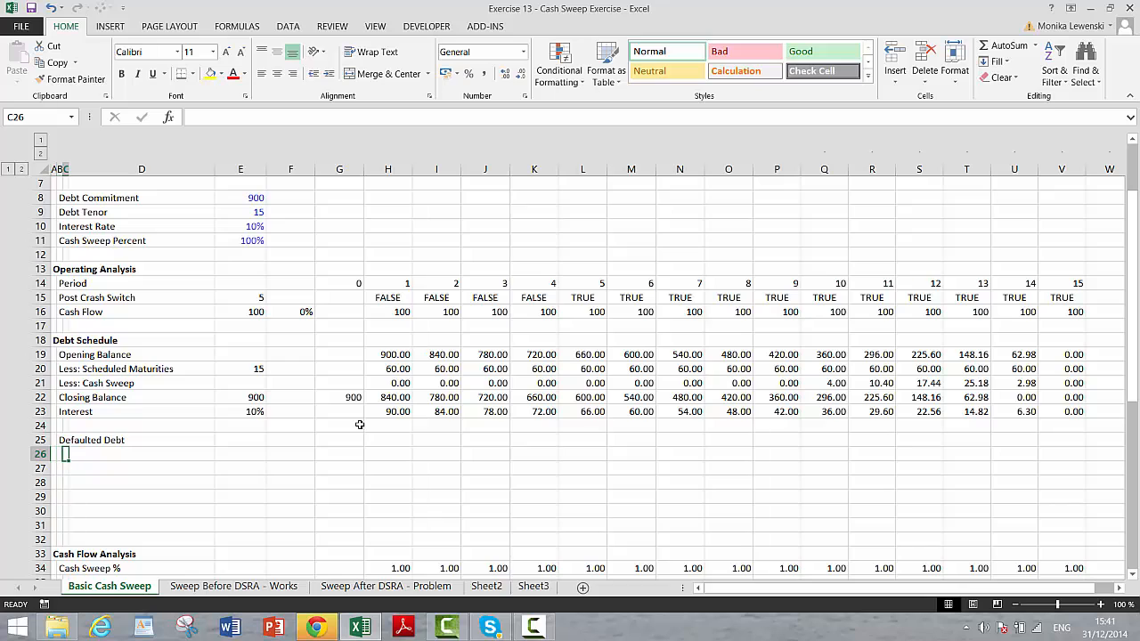
pyautogui.write('Opening ')
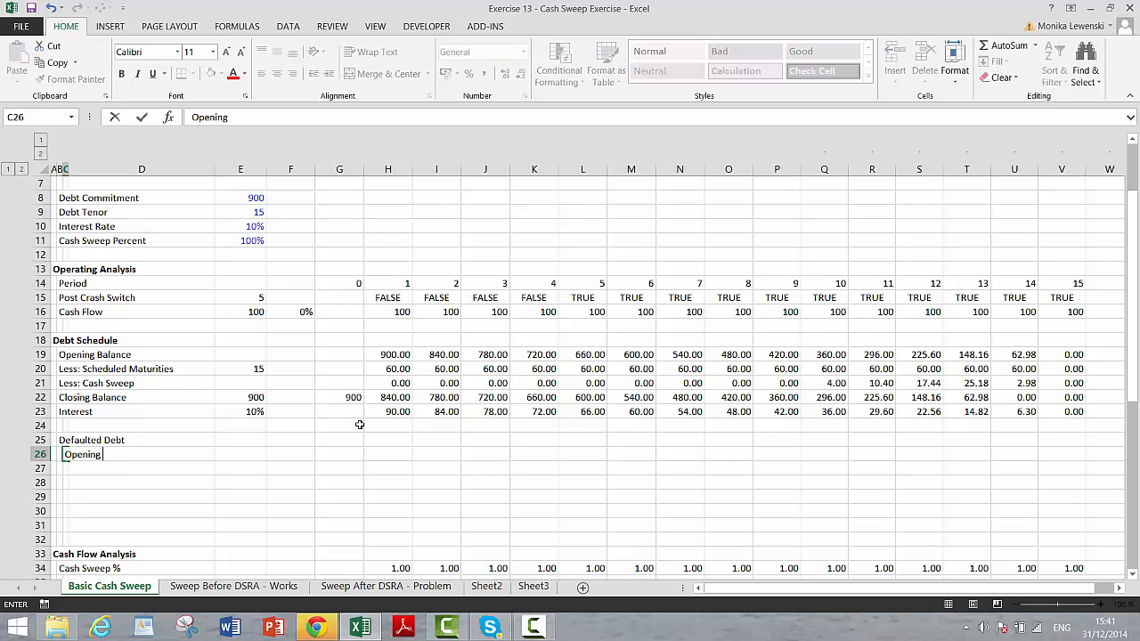
pyautogui.write('Balance')
pyautogui.press('Return')
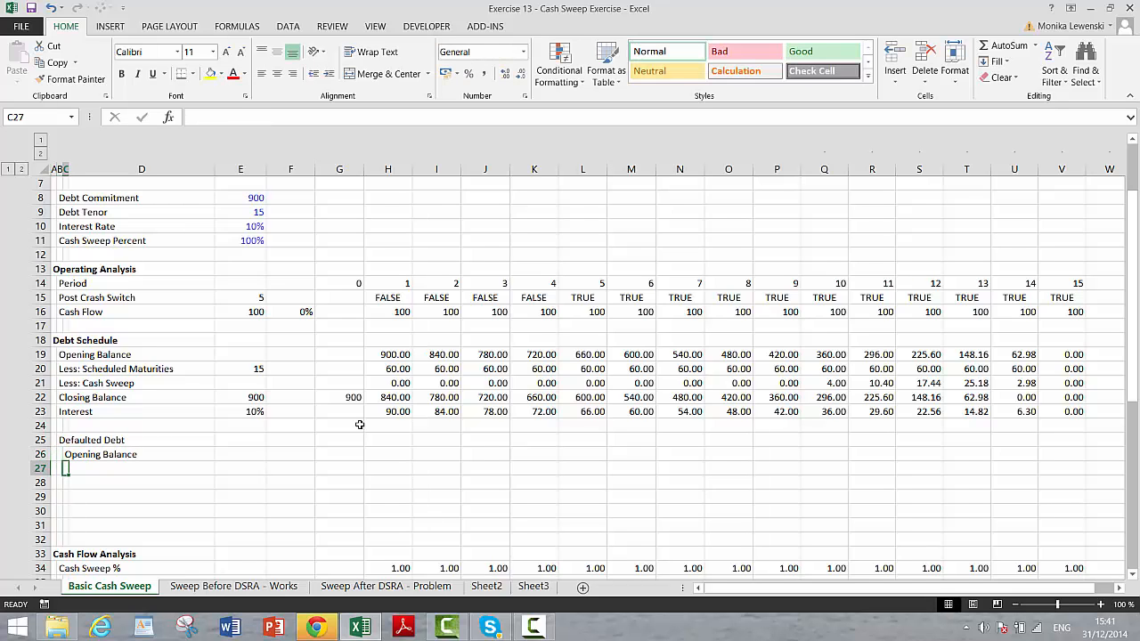
# Label C27 "Add: Defaulted" and C28 "Less: Repayment of Default" under Defaulted Debt.
pyautogui.write('Add:')
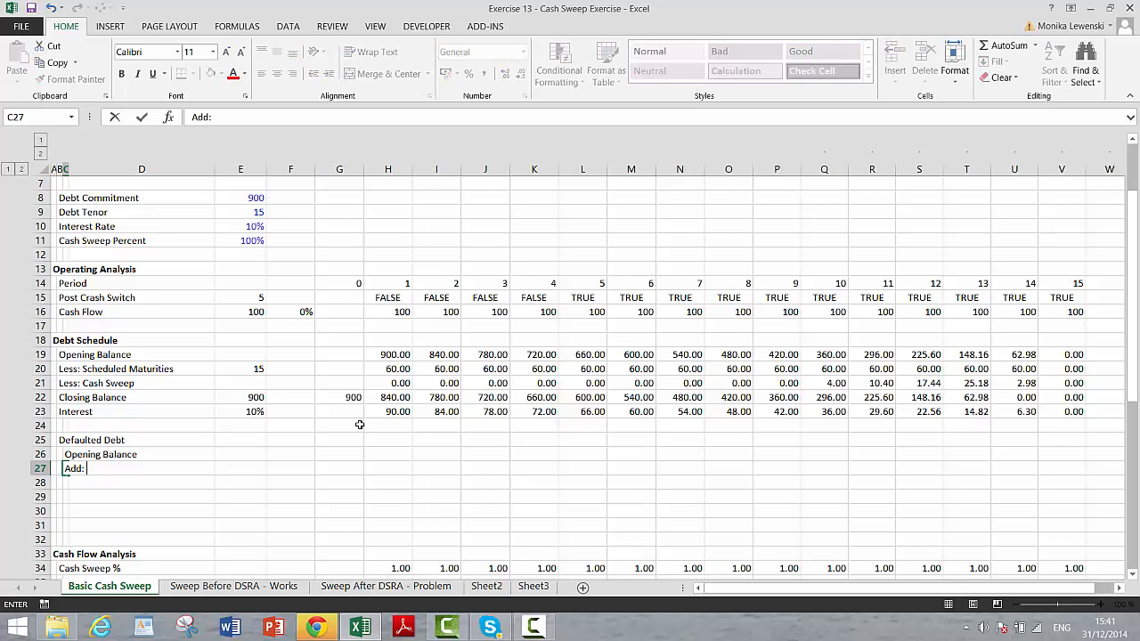
pyautogui.write(' Defaulted')
pyautogui.press('Return')
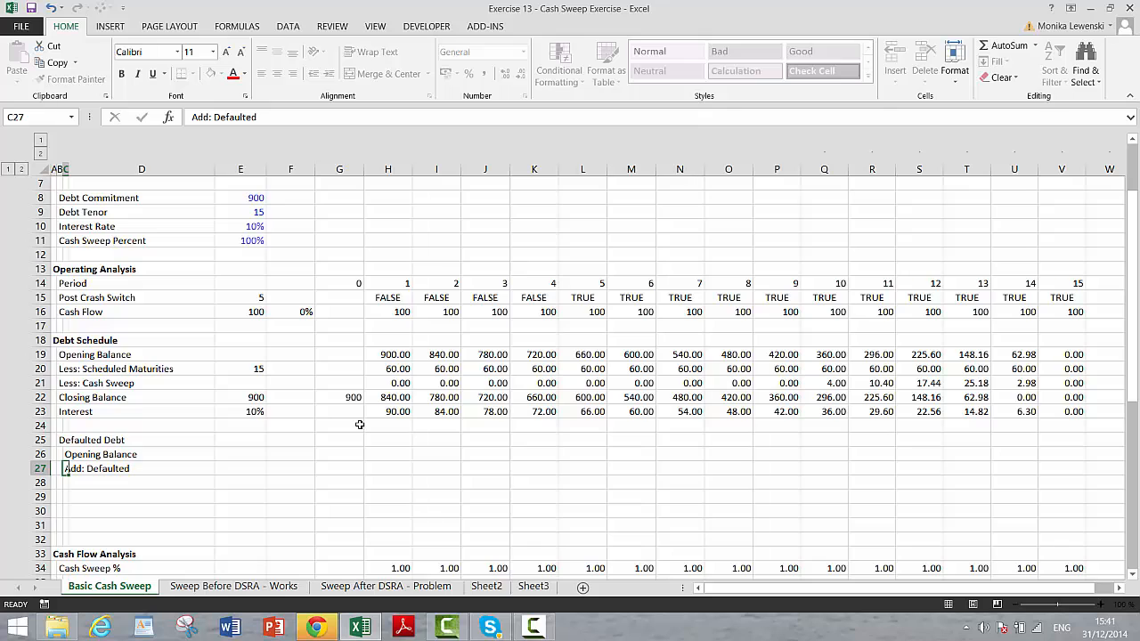
pyautogui.write('Less')
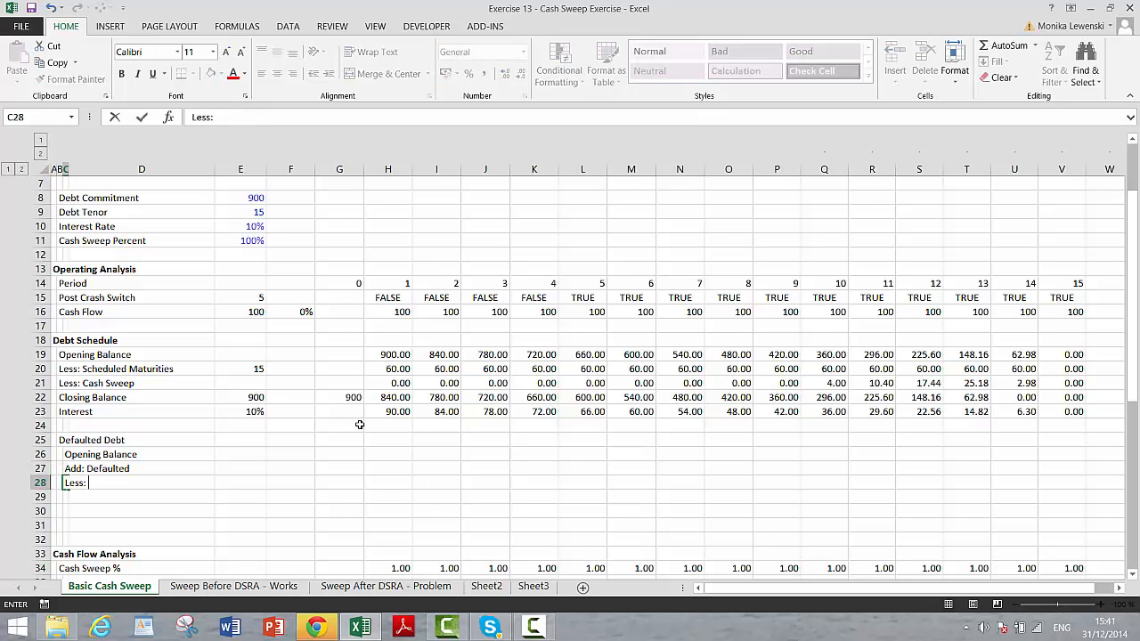
pyautogui.write(': Rp')
pyautogui.write('payment of D')
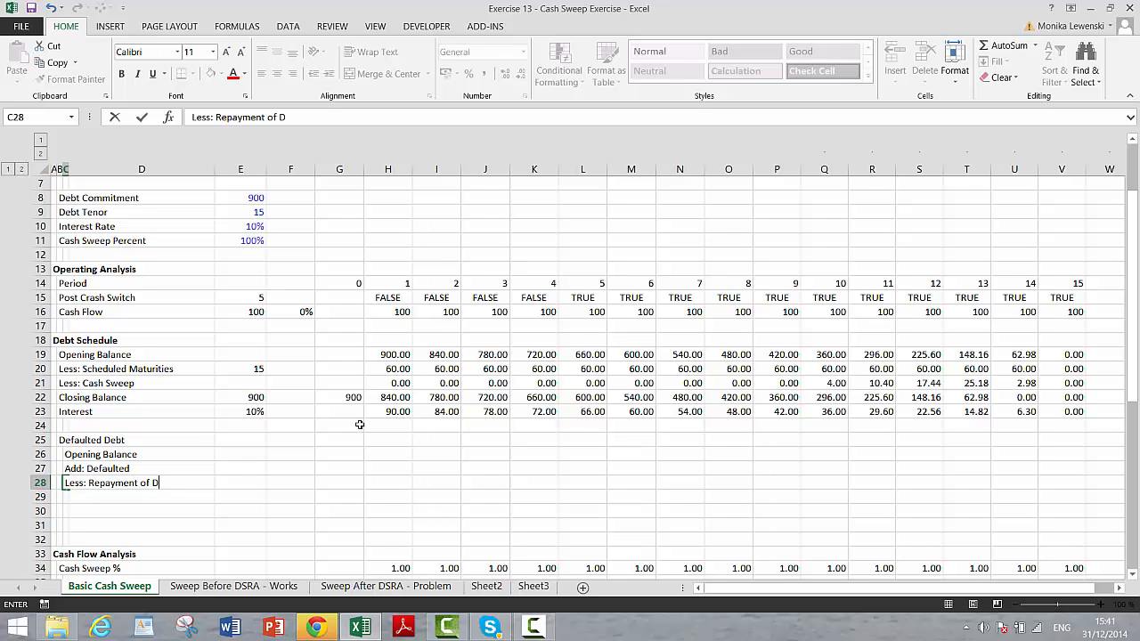
pyautogui.write('efault')
pyautogui.press('Return')
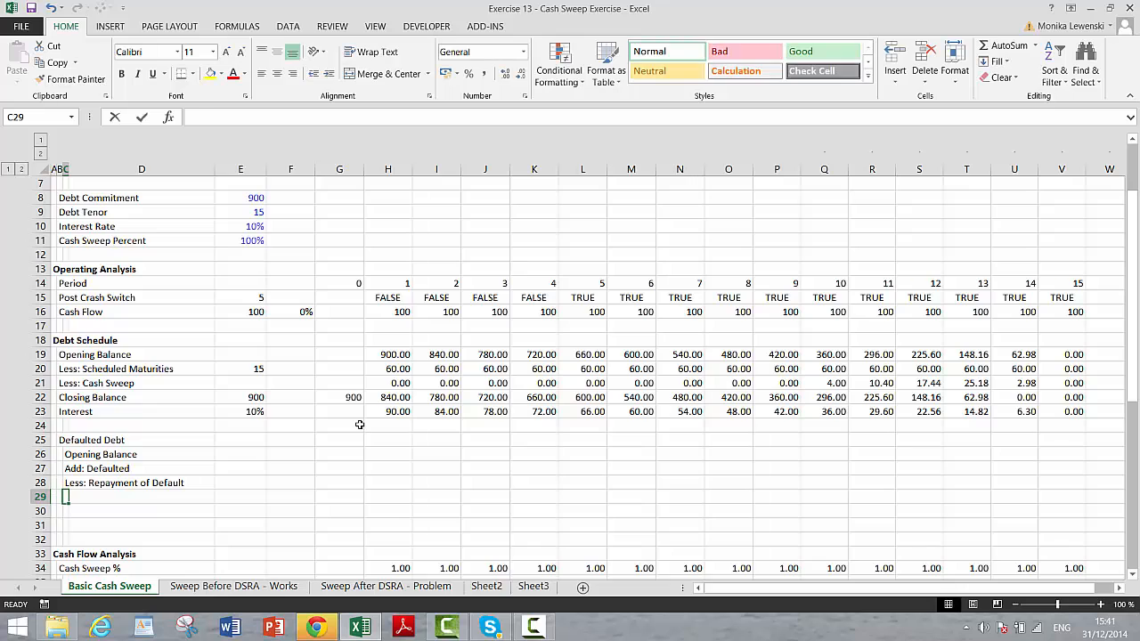
# Complete the Defaulted Debt labels with "Closing Balance" in C29 and "Interest" in C30.
pyautogui.write('Closing Balnce')
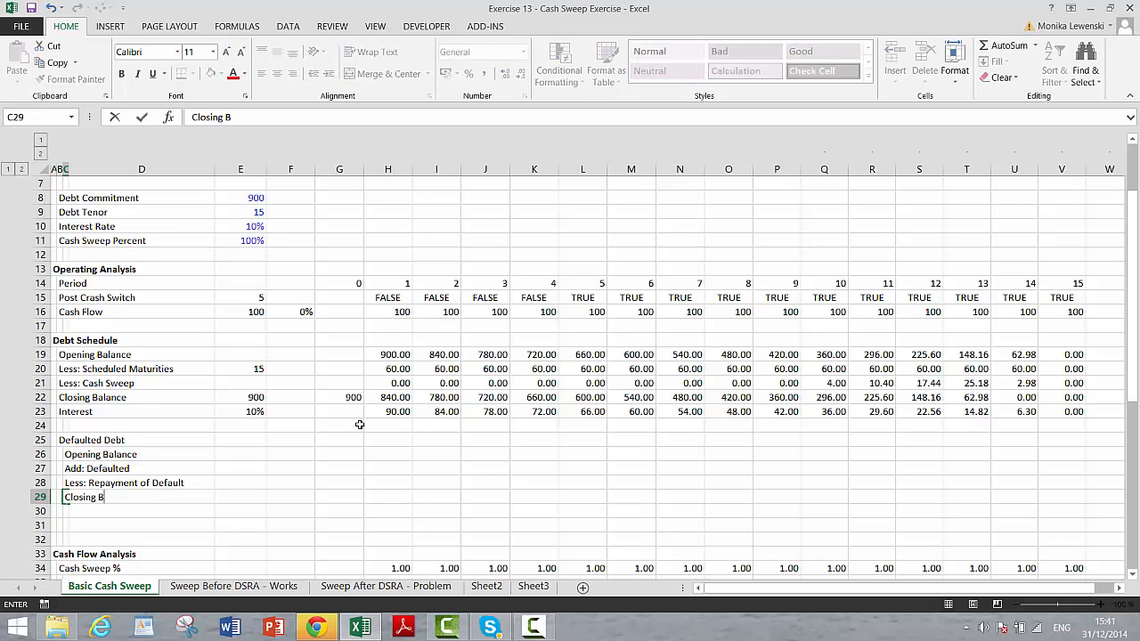
pyautogui.press('BackSpace')
pyautogui.press('BackSpace')
pyautogui.press('BackSpace')
pyautogui.write('ance')
pyautogui.press('Return')
pyautogui.write('On')
pyautogui.press('BackSpace')
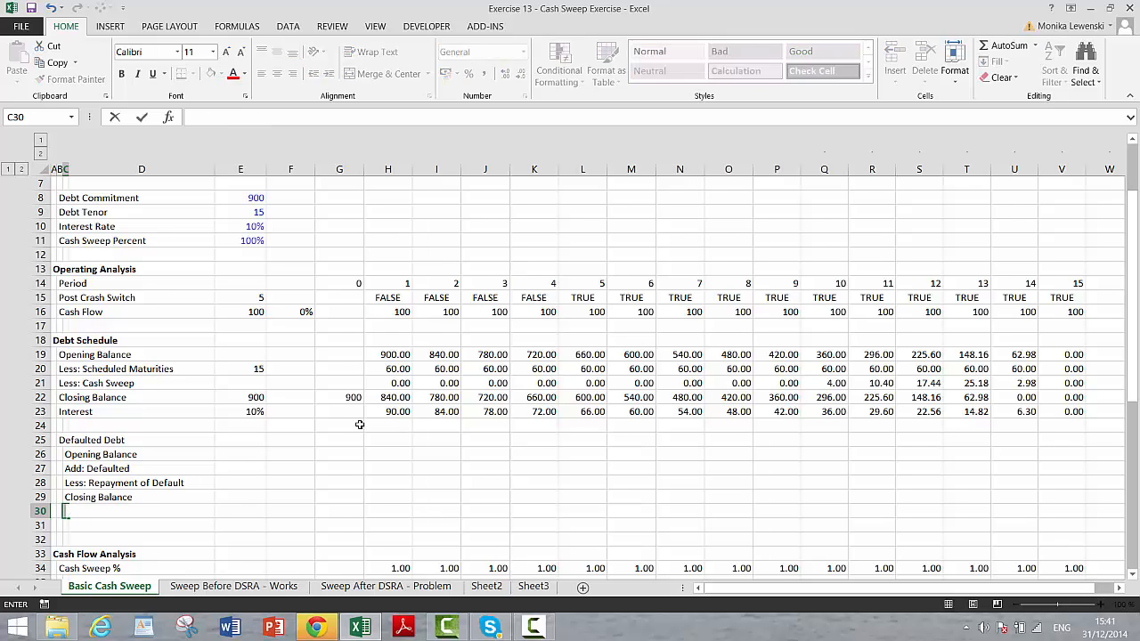
pyautogui.write('Interet')
pyautogui.press('BackSpace')
pyautogui.press('BackSpace')
pyautogui.press('BackSpace')
pyautogui.write('res')
pyautogui.hotkey('ctrl', 'Return')
# Link the period 1 Defaulted Debt opening balance in H26 to the prior period's closing balance, =G29.
pyautogui.press('Up')
pyautogui.press('Up')
pyautogui.press('Up')
pyautogui.press('Up')
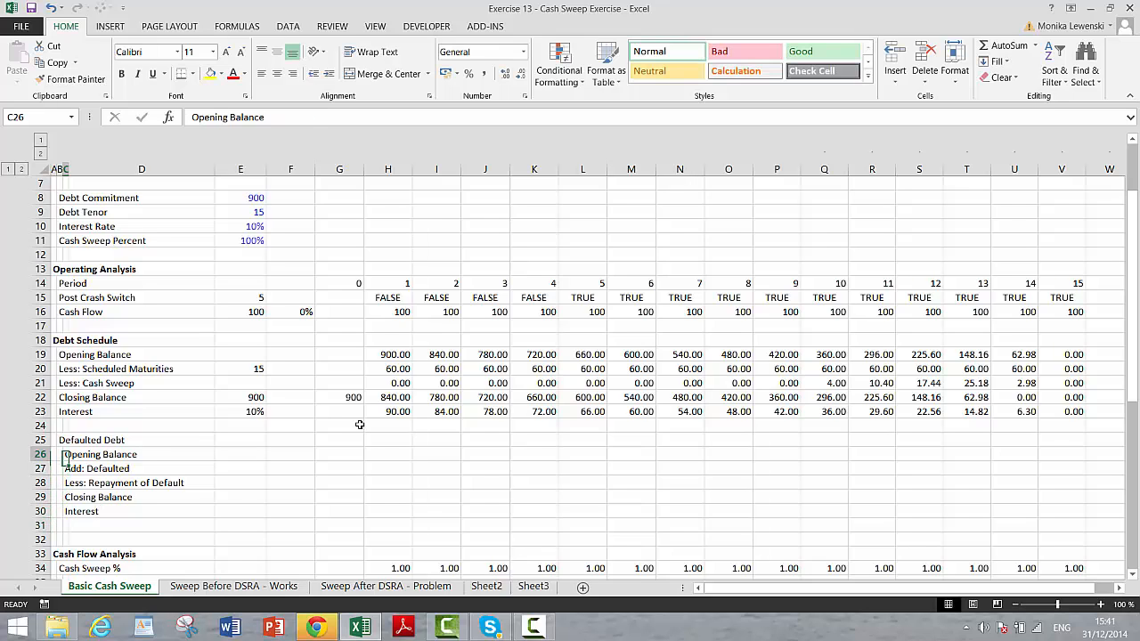
pyautogui.press('Right')
pyautogui.press('Right')
pyautogui.press('Right')
pyautogui.press('Right')
pyautogui.press('Right')
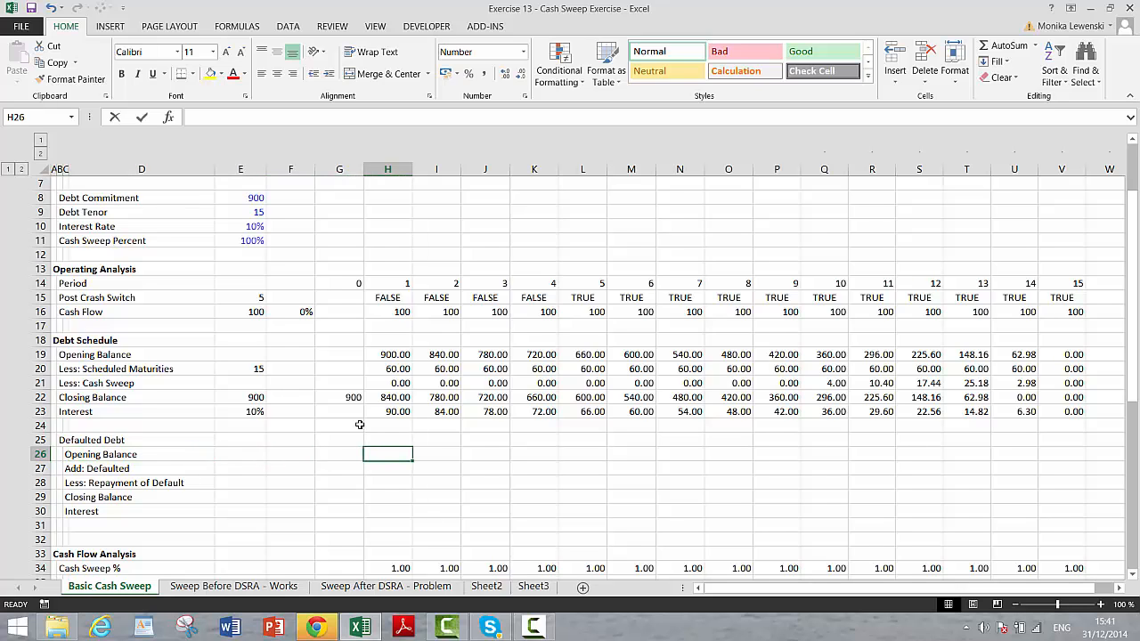
pyautogui.write('=')
pyautogui.press('Down')
pyautogui.press('Down')
pyautogui.press('Left')
pyautogui.press('Down')
pyautogui.press('Return')
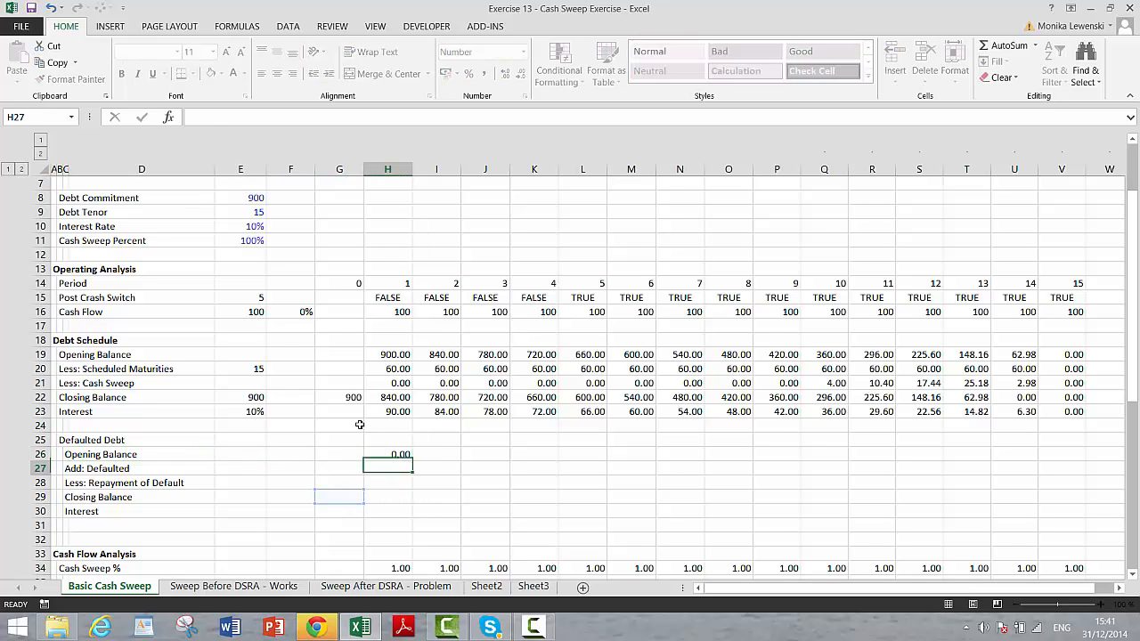
# Link the period 1 Defaulted amount in H27 to Default on Debt in the cash flow analysis, =H42.
pyautogui.write('=')
pyautogui.press('Down')
pyautogui.press('Down')
pyautogui.press('Down')
pyautogui.press('Down')
pyautogui.press('Down')
pyautogui.press('Down')
pyautogui.press('Down')
pyautogui.press('Down')
pyautogui.press('Down')
pyautogui.press('Down')
pyautogui.press('Down')
pyautogui.press('Down')
pyautogui.press('Down')
pyautogui.press('Down')
pyautogui.press('Down')
pyautogui.press('Down')
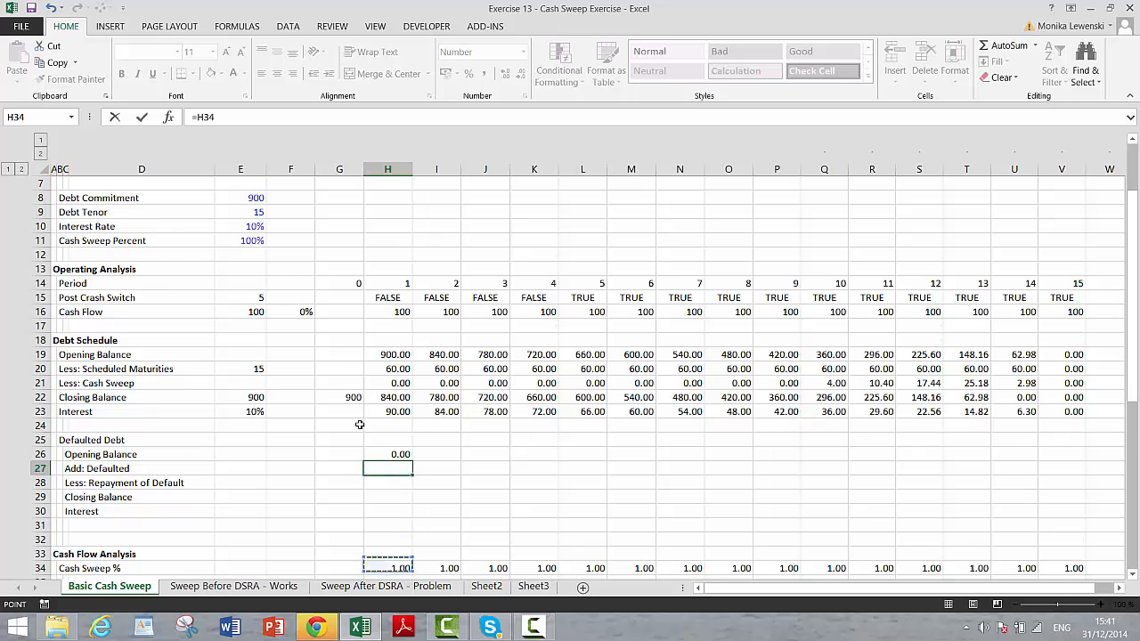
pyautogui.press('Up')
pyautogui.press('Up')
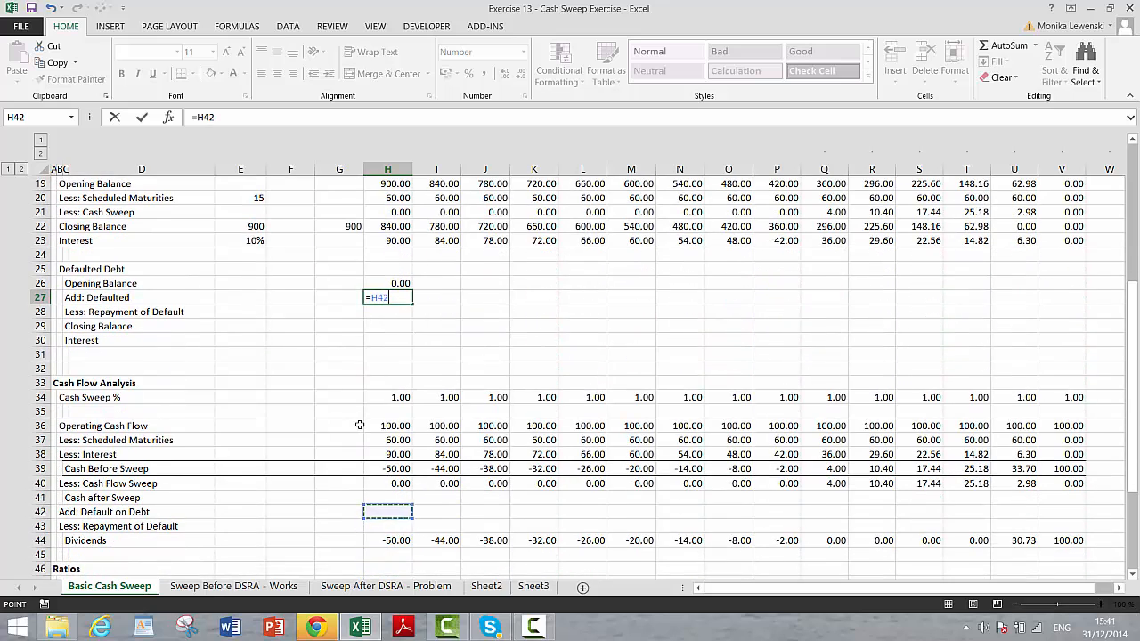
pyautogui.press('Return')
# Link the period 1 Repayment of Default in H28 to the matching cash flow analysis line, =H43.
pyautogui.write('=')
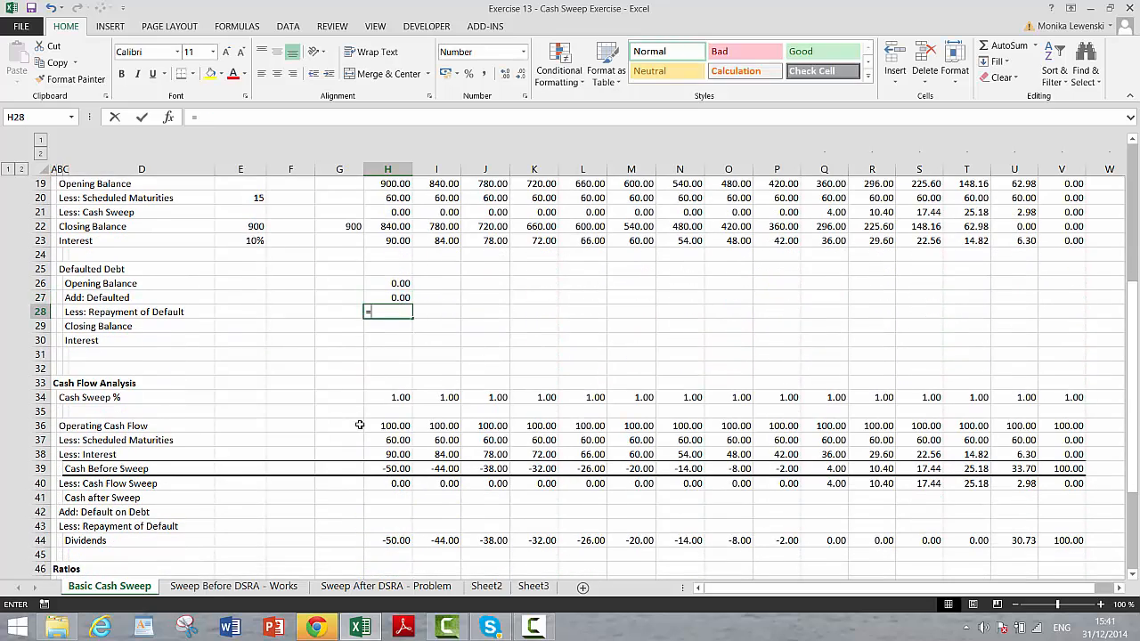
pyautogui.press('Down')
pyautogui.press('Down')
pyautogui.press('Down')
pyautogui.press('Down')
pyautogui.press('Down')
pyautogui.press('Down')
pyautogui.press('Down')
pyautogui.press('Down')
pyautogui.press('Down')
pyautogui.press('Down')
pyautogui.press('Down')
pyautogui.press('Down')
pyautogui.press('Down')
pyautogui.press('Down')
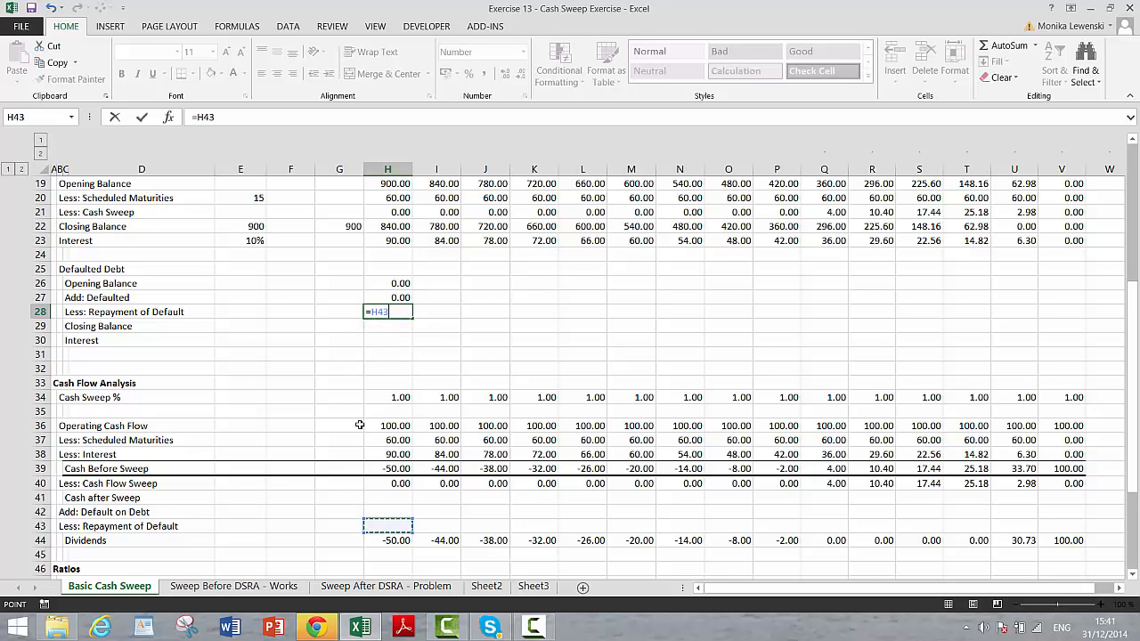
pyautogui.press('Down')
pyautogui.hotkey('ctrl', 'Return')
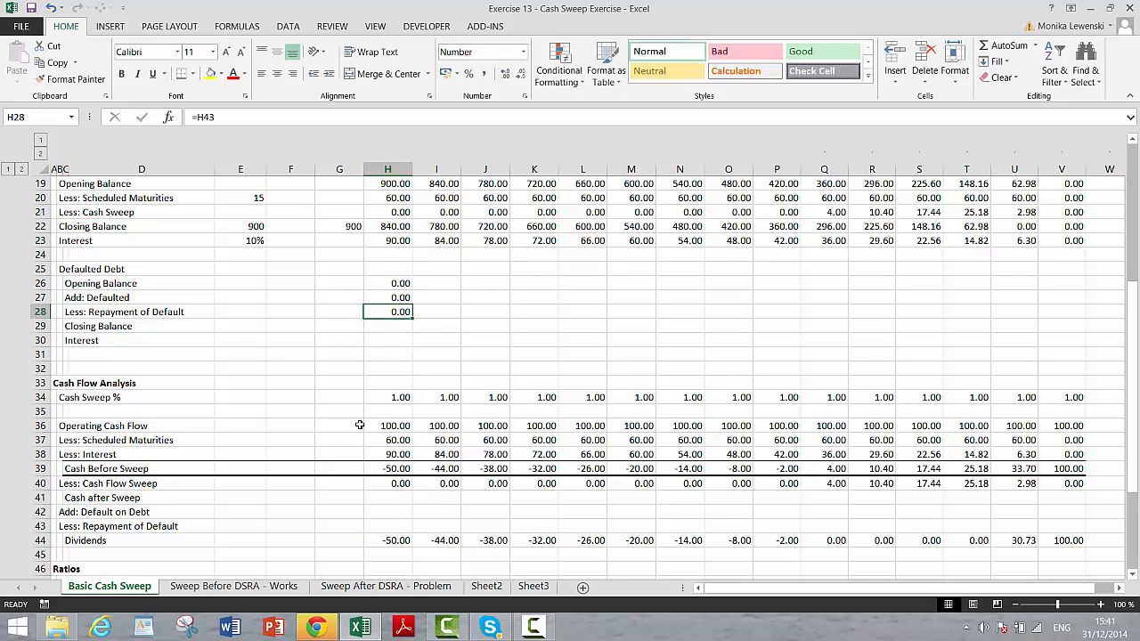
# Calculate the period 1 Defaulted Debt closing balance in H29 as =H26+H27-H28.
pyautogui.press('Down')
pyautogui.write('=')
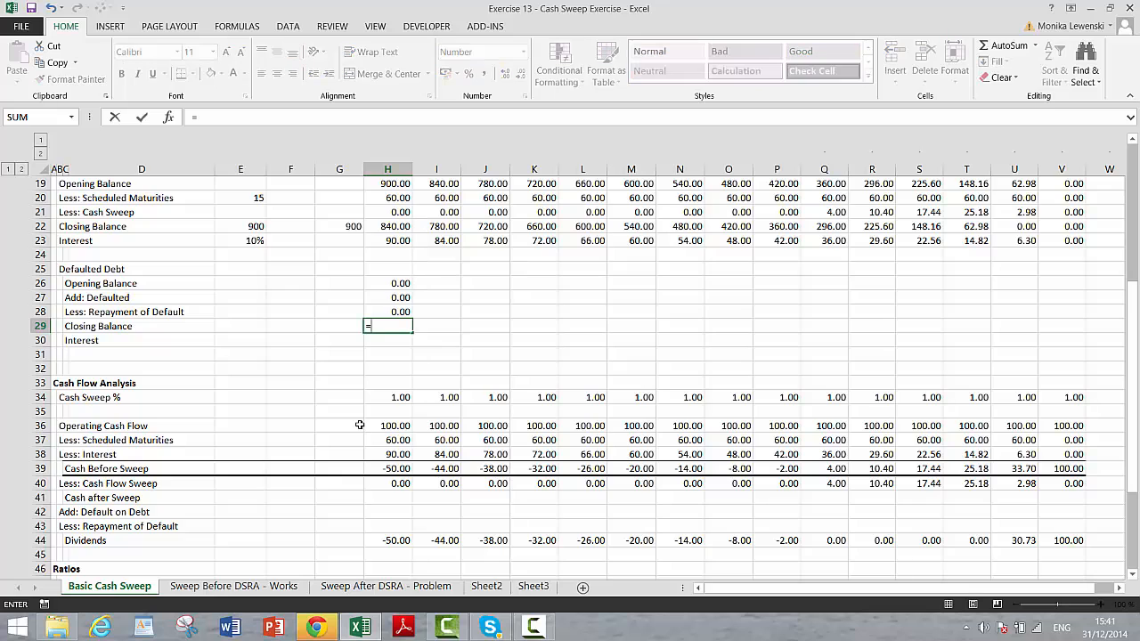
pyautogui.press('Up')
pyautogui.press('Up')
pyautogui.press('Up')
pyautogui.write('+')
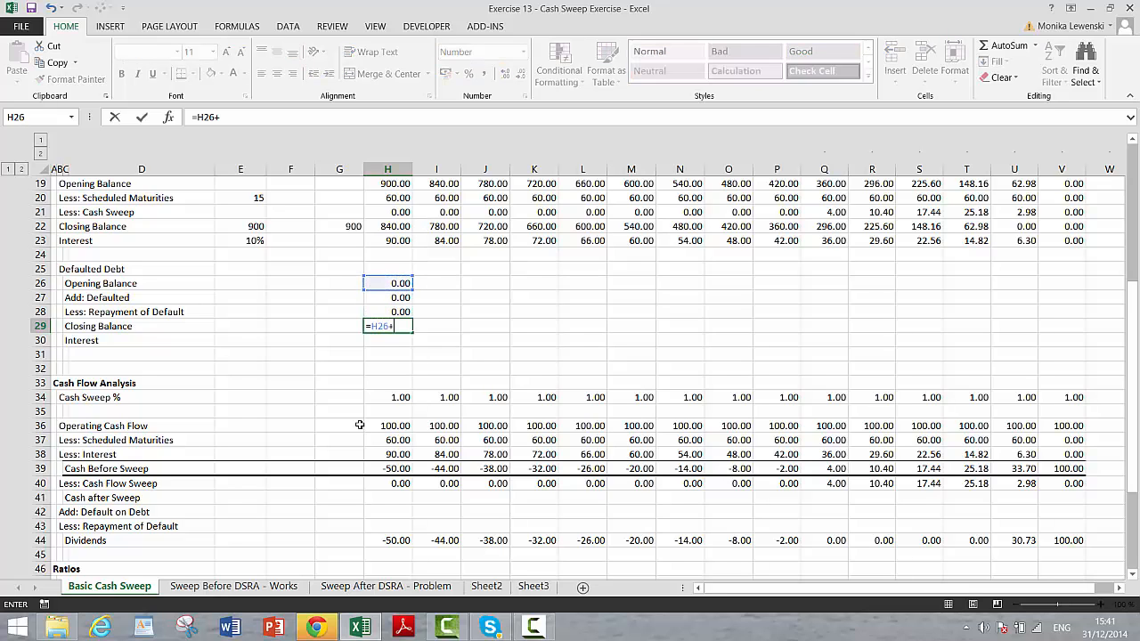
pyautogui.press('Up')
pyautogui.press('Up')
pyautogui.write('-')
pyautogui.press('Up')
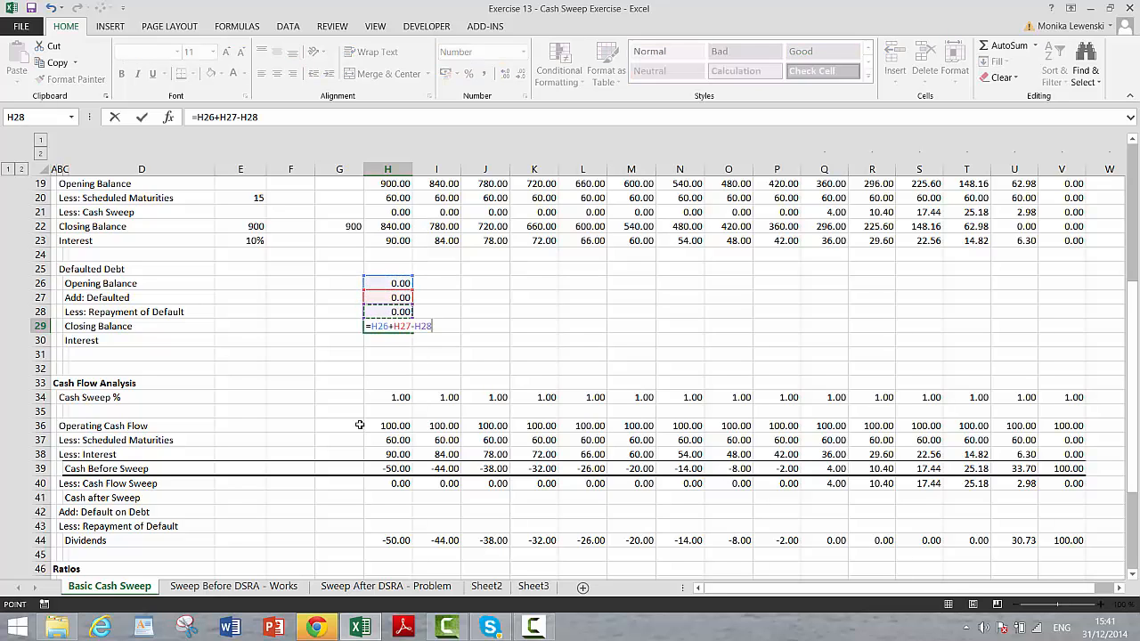
pyautogui.press('Return')
# Link the Defaulted Debt interest rate in E30 to the Debt Schedule interest rate, =E23.
pyautogui.press('Left')
pyautogui.press('Left')
pyautogui.press('Left')
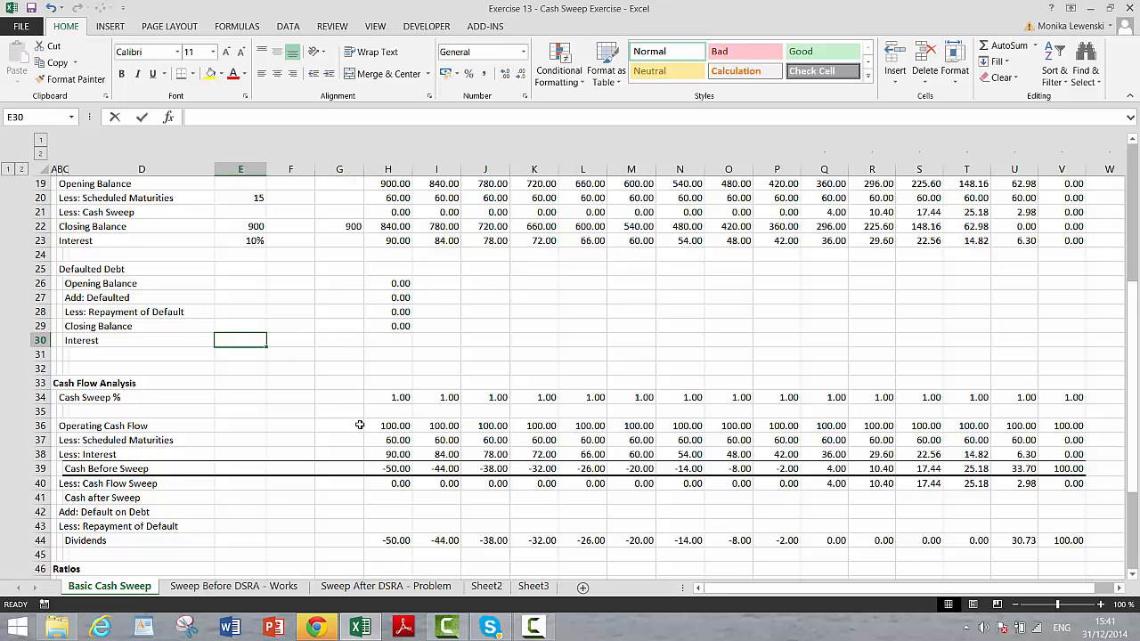
pyautogui.write('=')
pyautogui.press('Up')
pyautogui.press('Up')
pyautogui.press('Up')
pyautogui.press('Up')
pyautogui.press('Up')
pyautogui.press('Up')
pyautogui.press('Up')
pyautogui.press('Return')
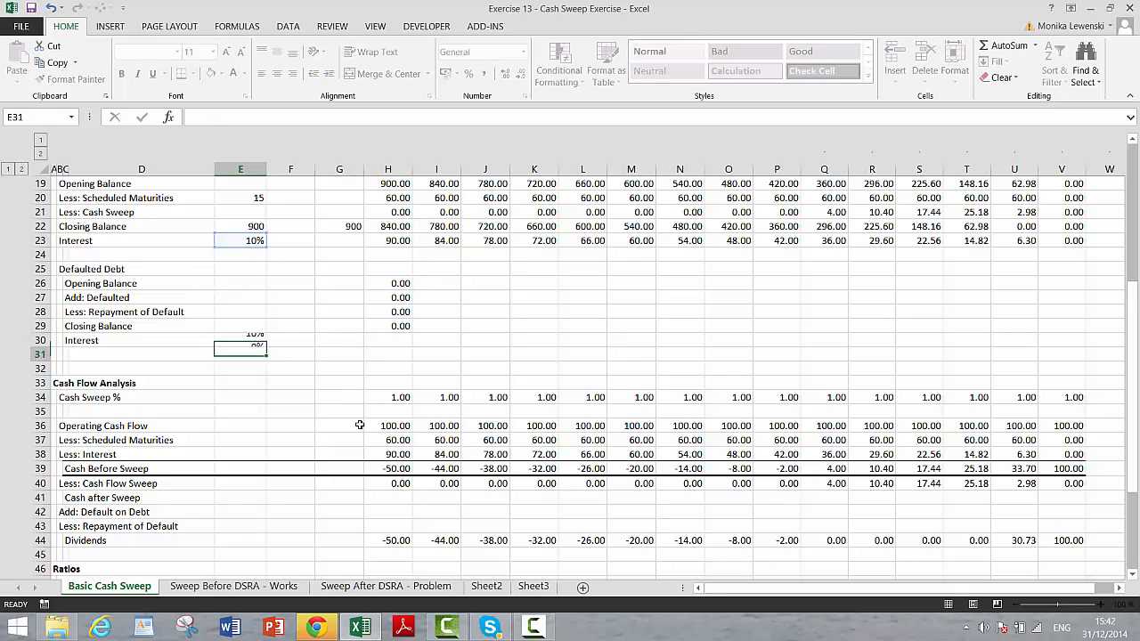
# Calculate period 1 Defaulted Debt interest in H30 by multiplying the fixed rate $E$30 by the opening balance H26.
pyautogui.press('Up')
pyautogui.press('Right')
pyautogui.press('Right')
pyautogui.press('Right')
pyautogui.write('=')
pyautogui.press('Left')
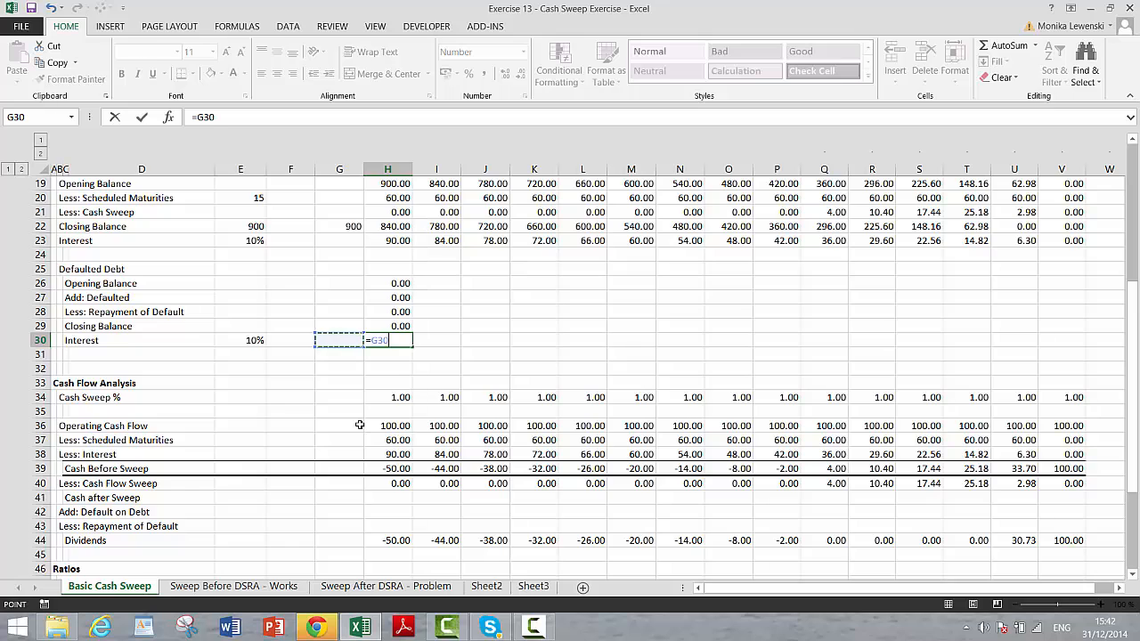
pyautogui.press('Left')
pyautogui.press('Left')
pyautogui.press('F4')
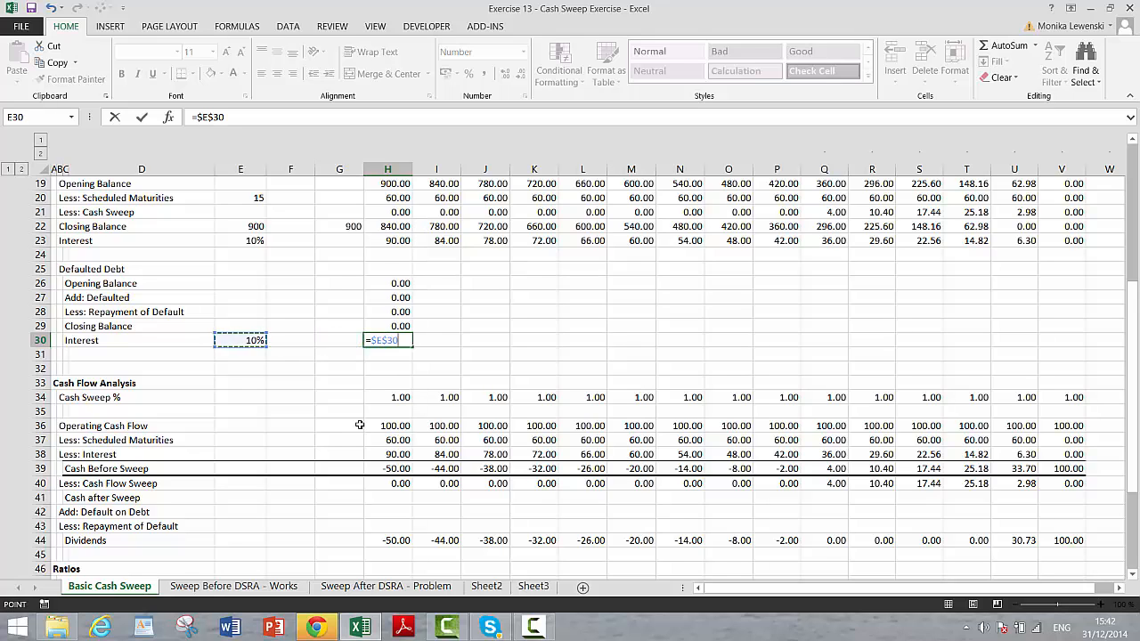
pyautogui.write('*')
pyautogui.press('Up')
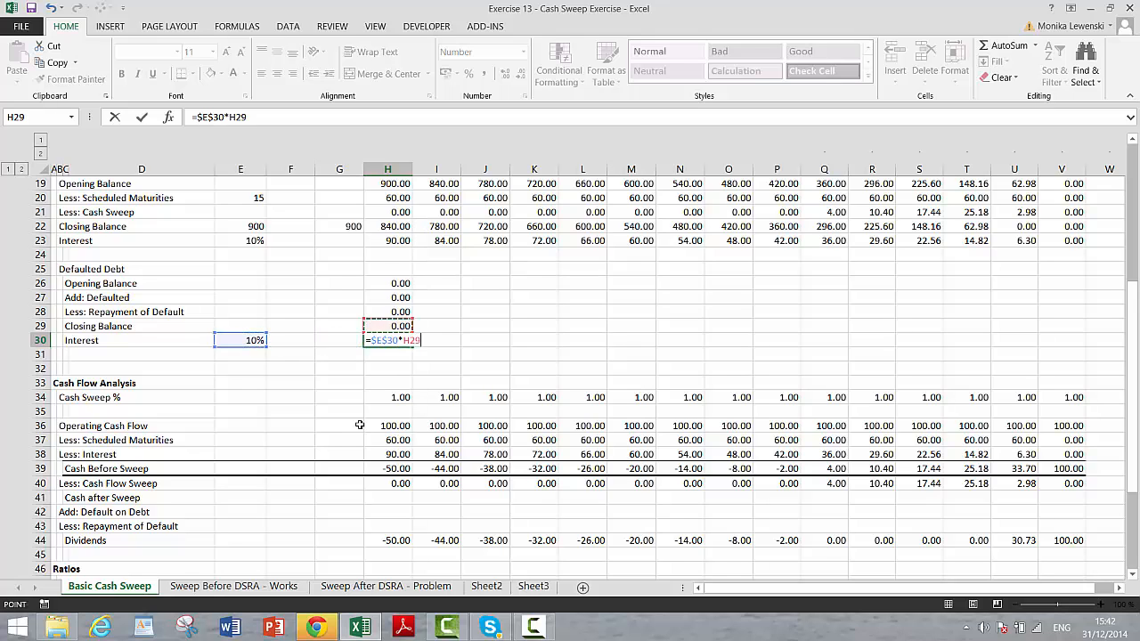
pyautogui.press('Up')
pyautogui.press('Up')
pyautogui.press('Up')
pyautogui.press('Return')
# Copy the period 1 Defaulted Debt formulas in H26:H30 across through period 15.
pyautogui.press('Up')
pyautogui.press('Up')
pyautogui.press('Up')
pyautogui.press('Up')
pyautogui.press('Up')
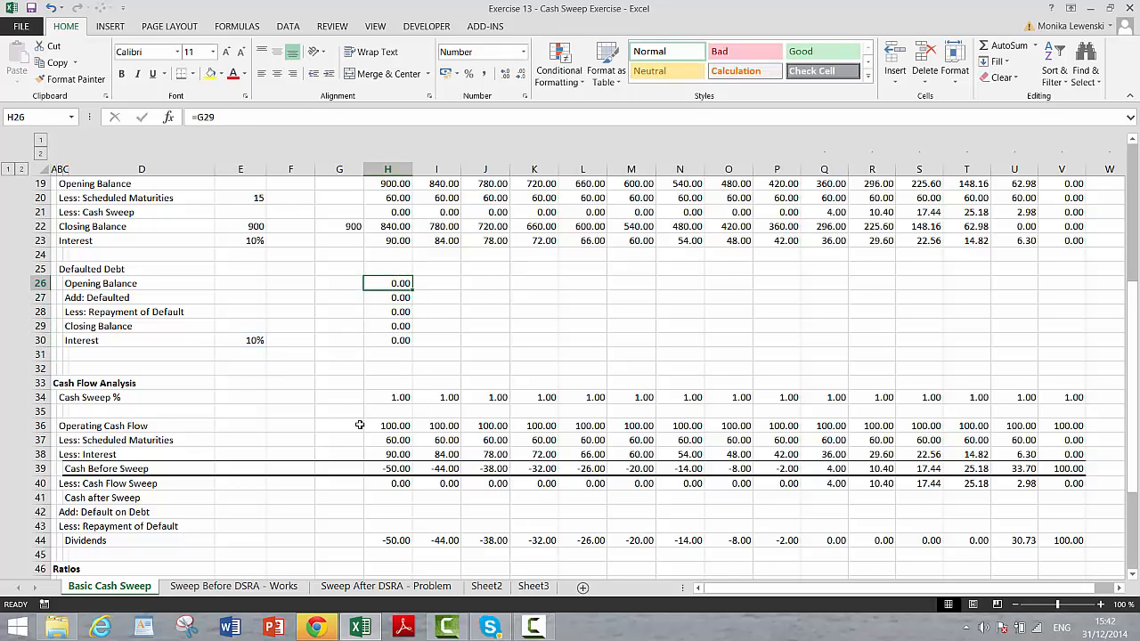
pyautogui.hotkey('shift', 'Down')
pyautogui.hotkey('shift', 'Down')
pyautogui.hotkey('shift', 'Down')
pyautogui.hotkey('shift', 'Down')
pyautogui.hotkey('ctrl', 'shift', 'r')
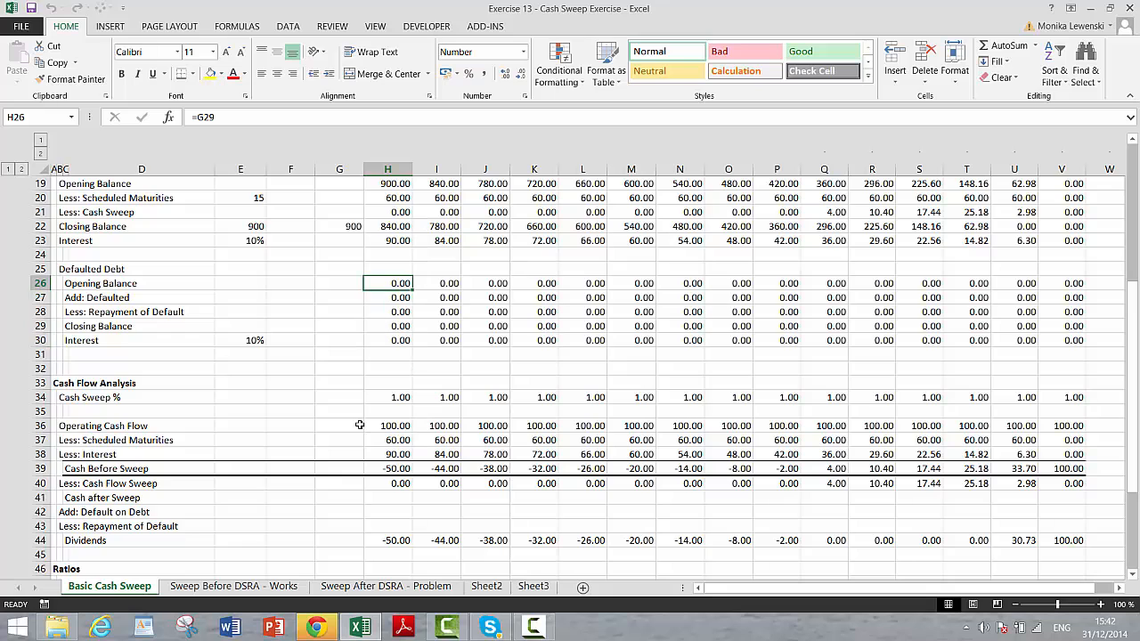
# Calculate the period 1 Cash after Sweep in H41 as =H39-H40.
pyautogui.press('Down')
pyautogui.press('Down')
pyautogui.press('Down')
pyautogui.press('Down')
pyautogui.press('Down')
pyautogui.press('Down')
pyautogui.press('Down')
pyautogui.press('Down')
pyautogui.press('Down')
pyautogui.press('Down')
pyautogui.press('Down')
pyautogui.press('Down')
pyautogui.press('Down')
pyautogui.press('Down')
pyautogui.press('Down')
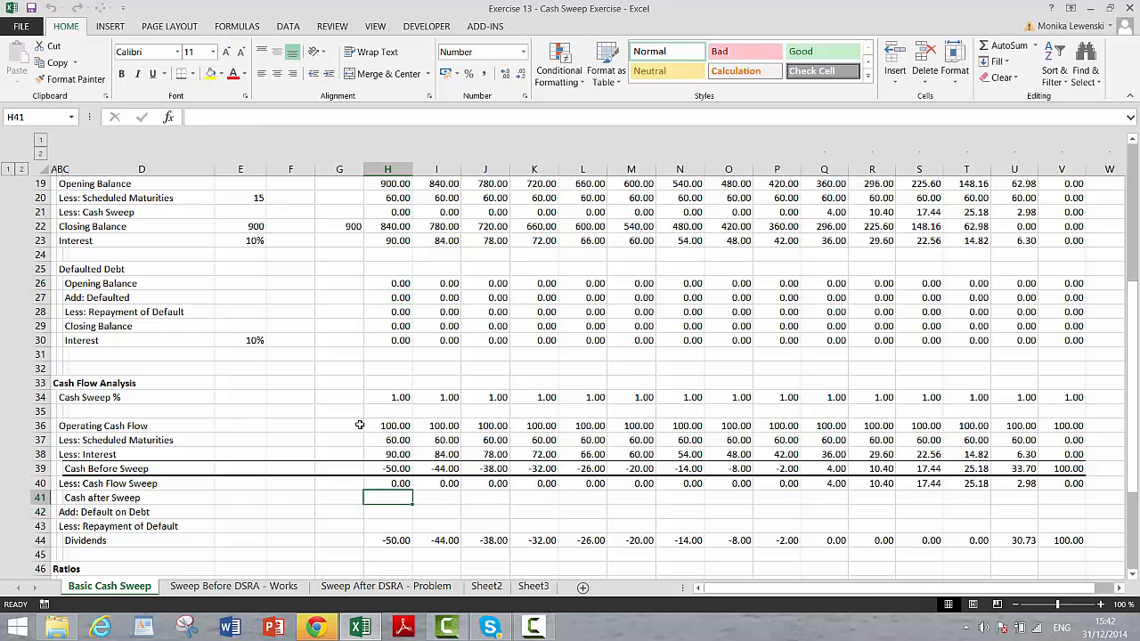
pyautogui.write('=')
pyautogui.press('Up')
pyautogui.press('Up')
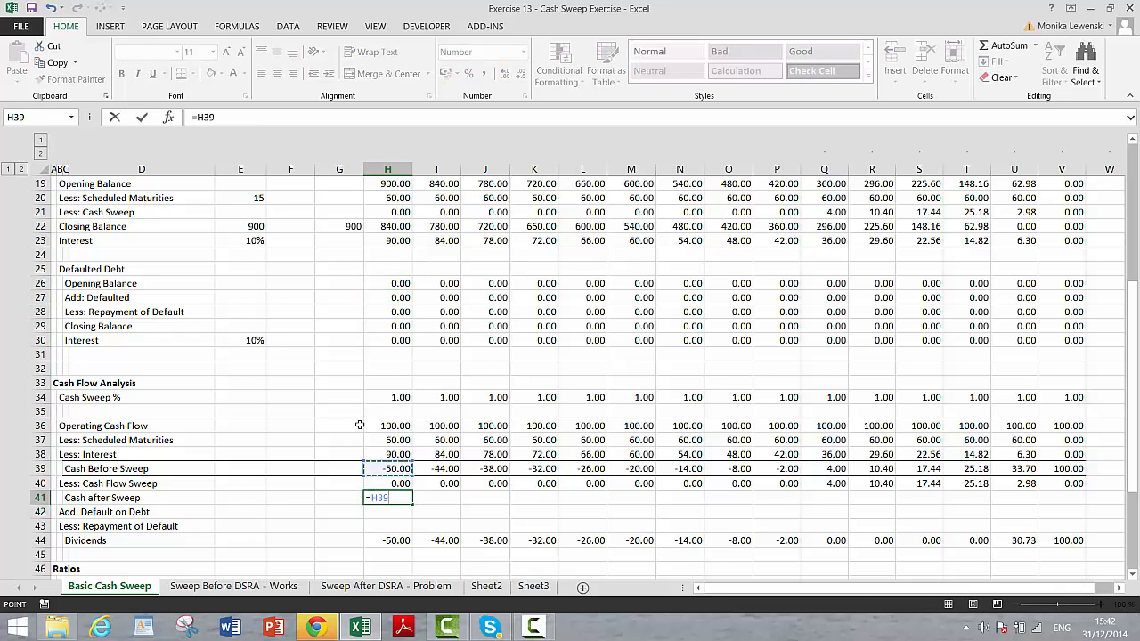
pyautogui.write('-')
pyautogui.press('Up')
pyautogui.press('Up')
pyautogui.press('Down')
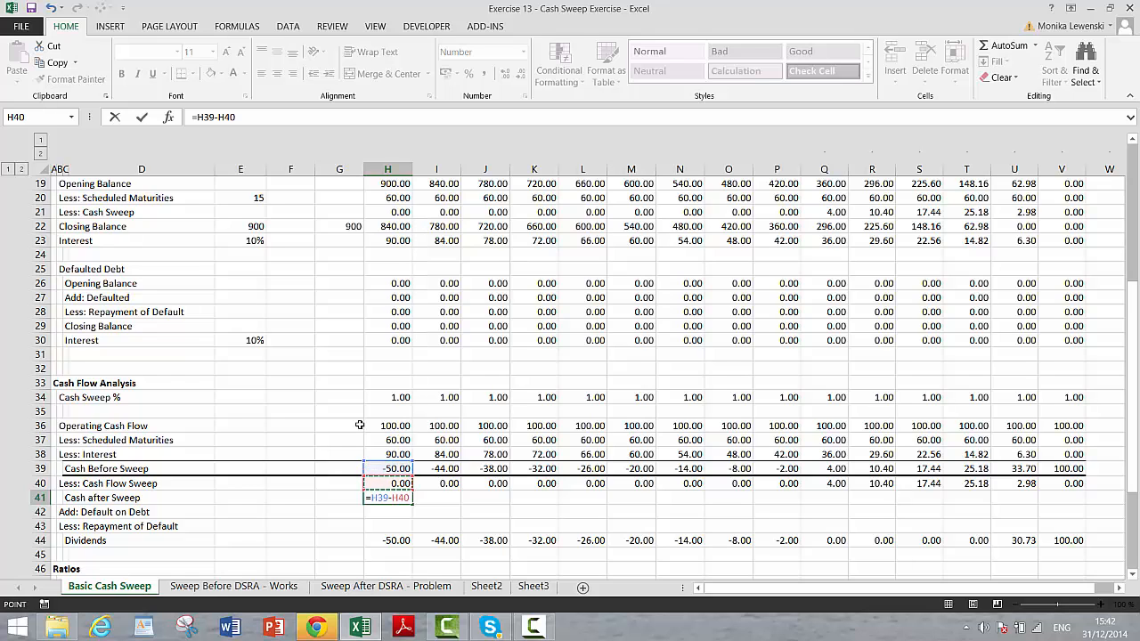
pyautogui.press('Return')
# Fill the Cash after Sweep formula from H41 across through period 15.
pyautogui.press('Up')
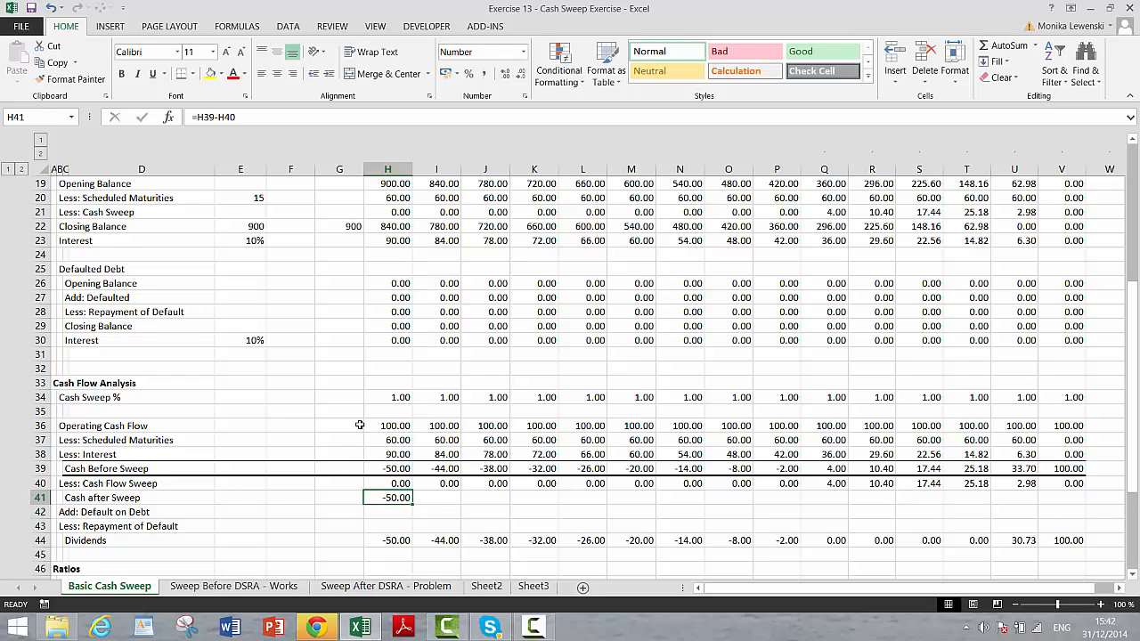
pyautogui.hotkey('shift', 'Right')
pyautogui.hotkey('shift', 'Right')
pyautogui.hotkey('shift', 'Right')
pyautogui.hotkey('shift', 'Right')
pyautogui.hotkey('shift', 'Right')
pyautogui.hotkey('shift', 'Right')
pyautogui.hotkey('shift', 'Right')
pyautogui.hotkey('shift', 'Right')
pyautogui.hotkey('shift', 'Right')
pyautogui.hotkey('shift', 'Right')
pyautogui.hotkey('shift', 'Right')
pyautogui.hotkey('shift', 'Right')
pyautogui.hotkey('shift', 'Right')
pyautogui.hotkey('shift', 'Right')
pyautogui.hotkey('ctrl', 'r')
# Set Default on Debt in H42 to =MAX(-H41;0) and copy it across through period 15.
pyautogui.press('Down')
pyautogui.press('Left')
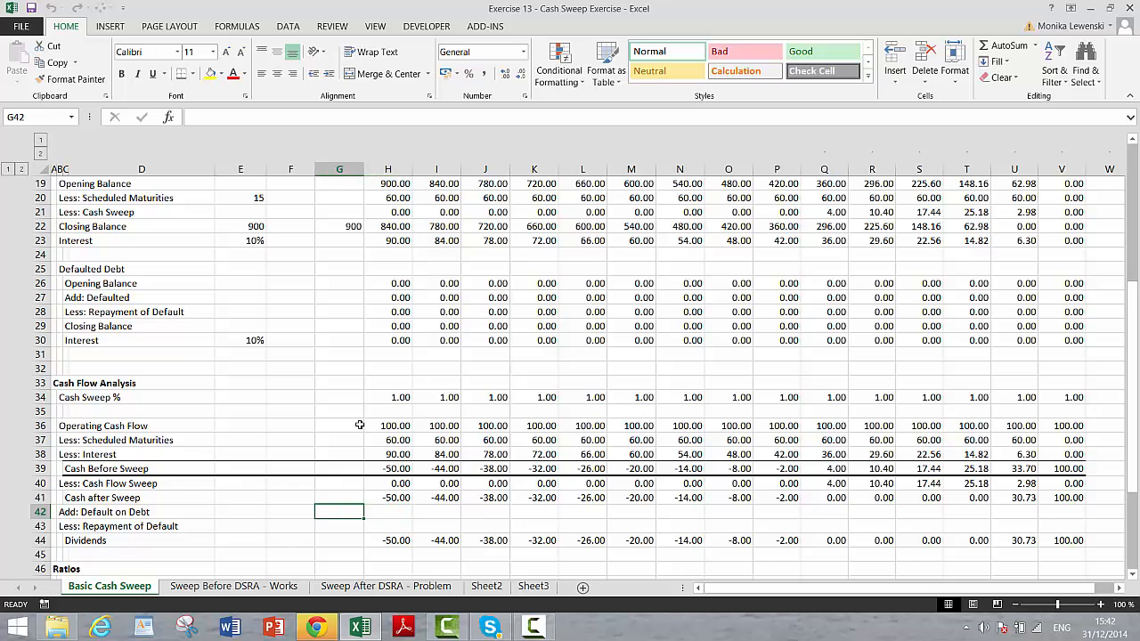
pyautogui.press('Right')
pyautogui.write('=')
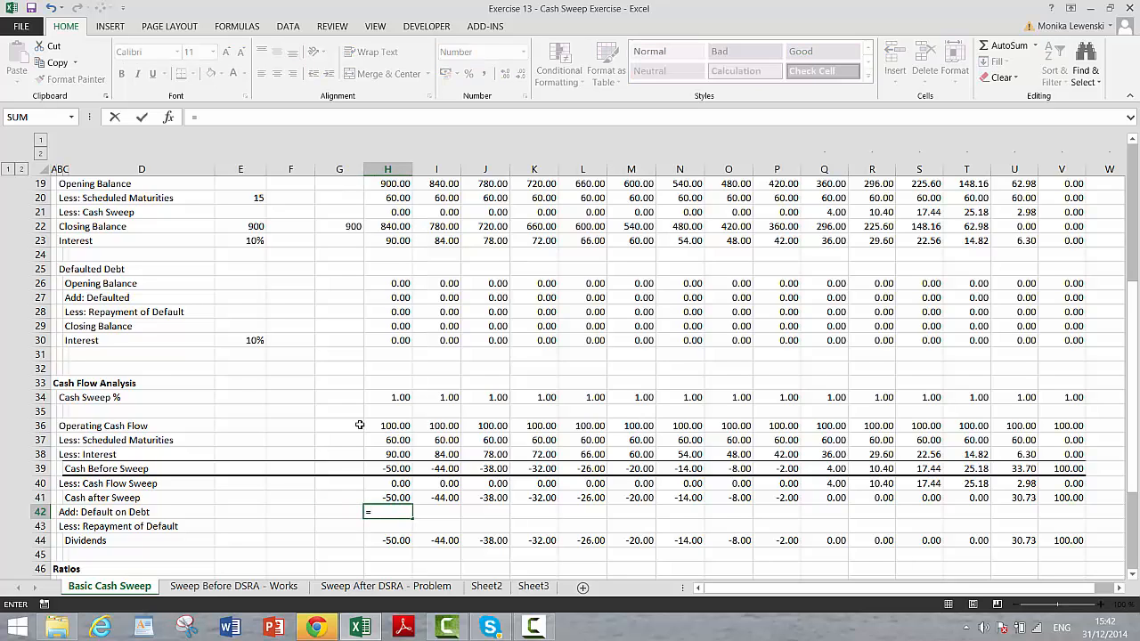
pyautogui.write('ma')
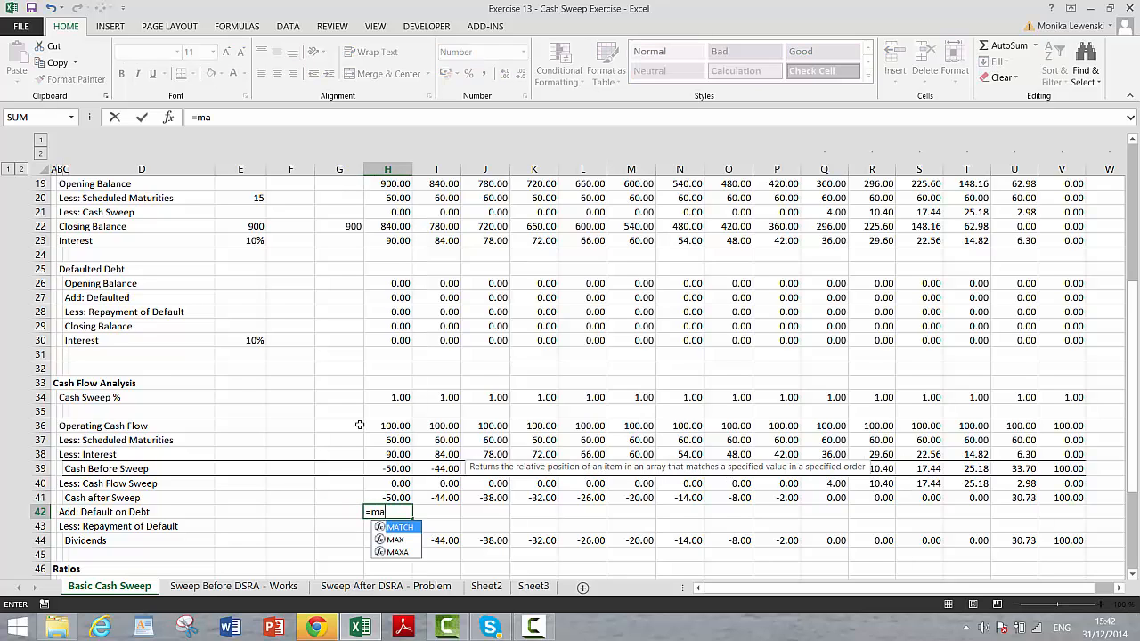
pyautogui.write('x(-')
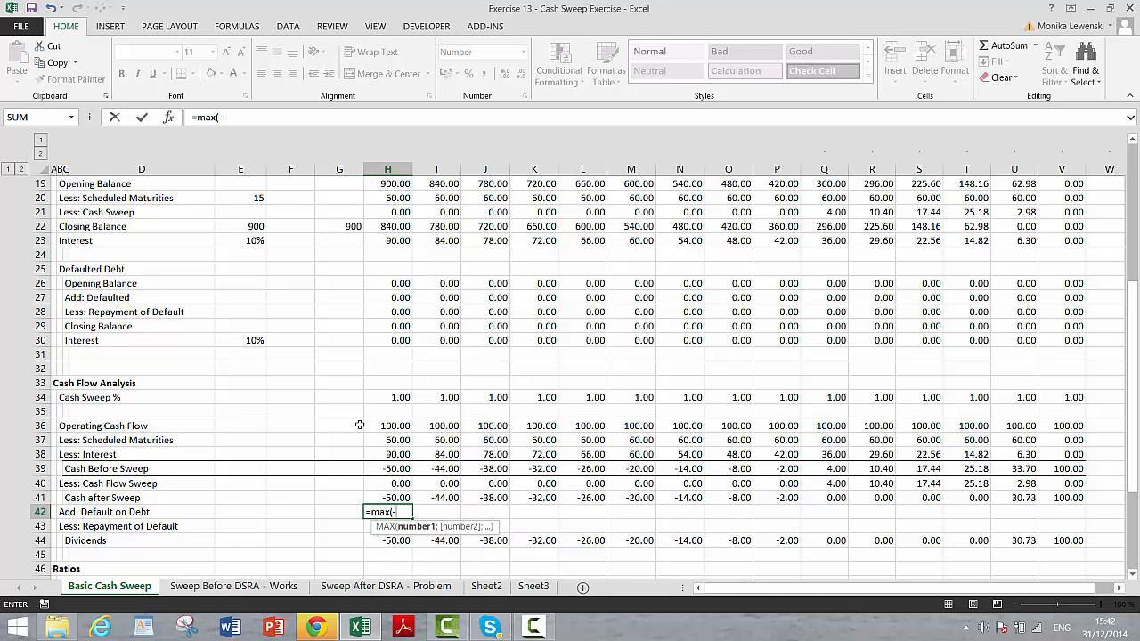
pyautogui.press('Up')
pyautogui.write(';')
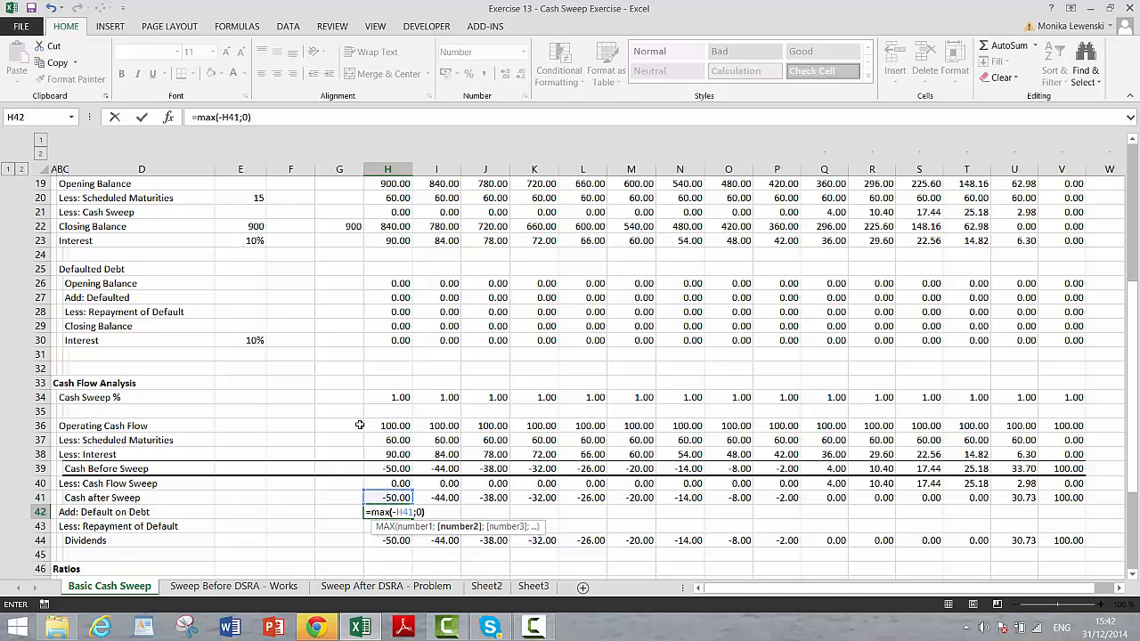
pyautogui.press('Return')
pyautogui.press('Up')
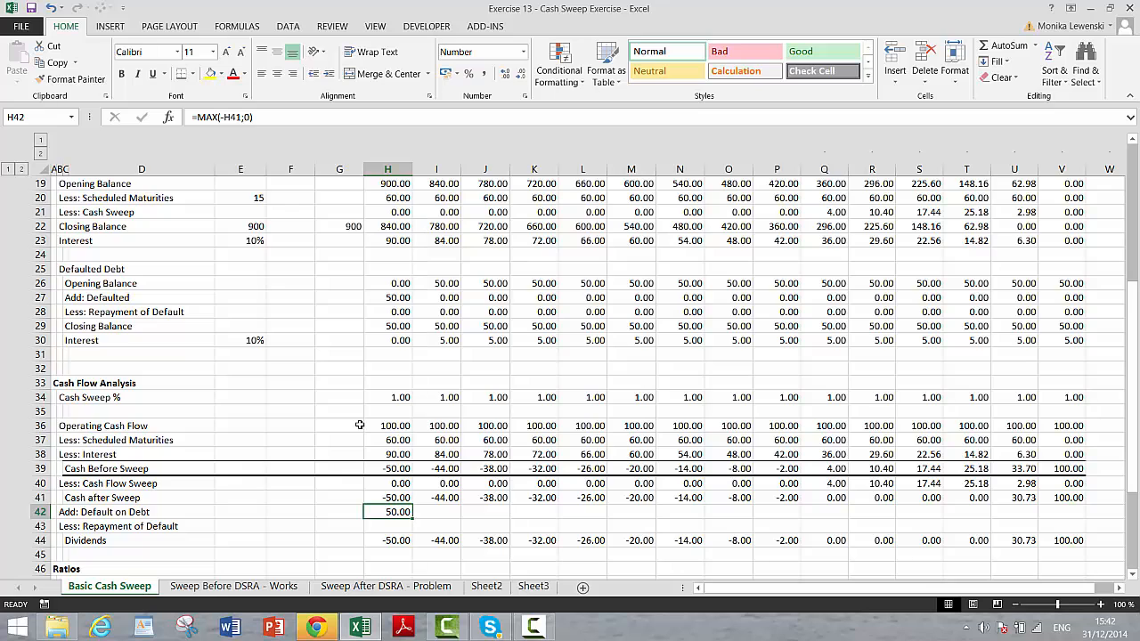
pyautogui.hotkey('ctrl', 'shift', 'r')
# Review the period 1 cash flow lines between Scheduled Maturities and Repayment of Default.
pyautogui.press('Down')
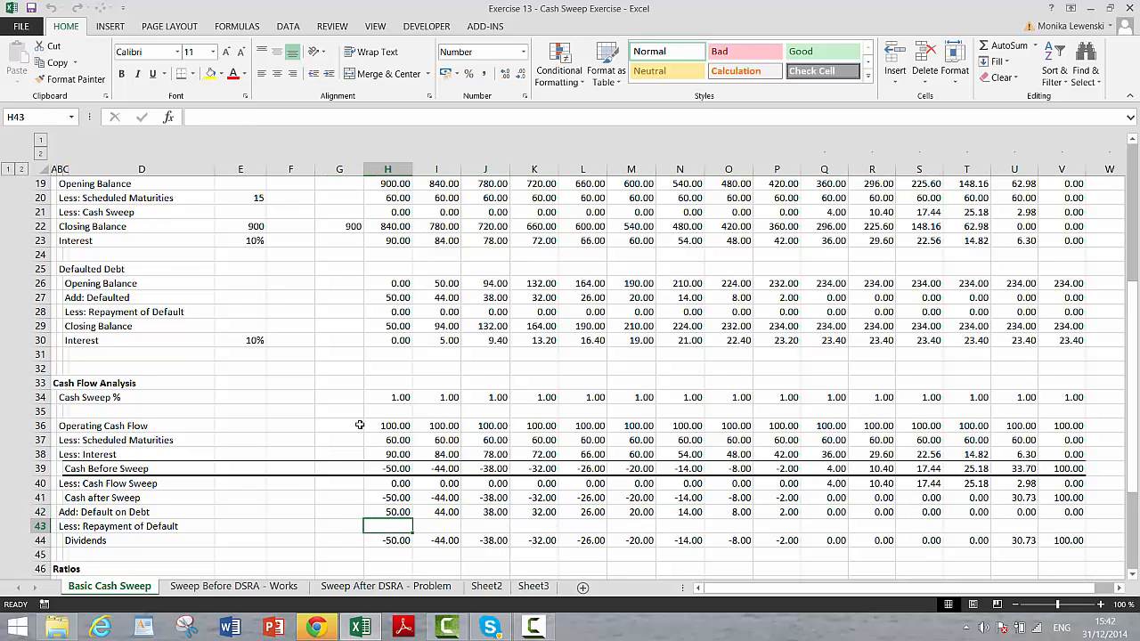
pyautogui.press('Up')
pyautogui.press('Up')
pyautogui.press('Up')
pyautogui.press('Up')
pyautogui.press('Up')
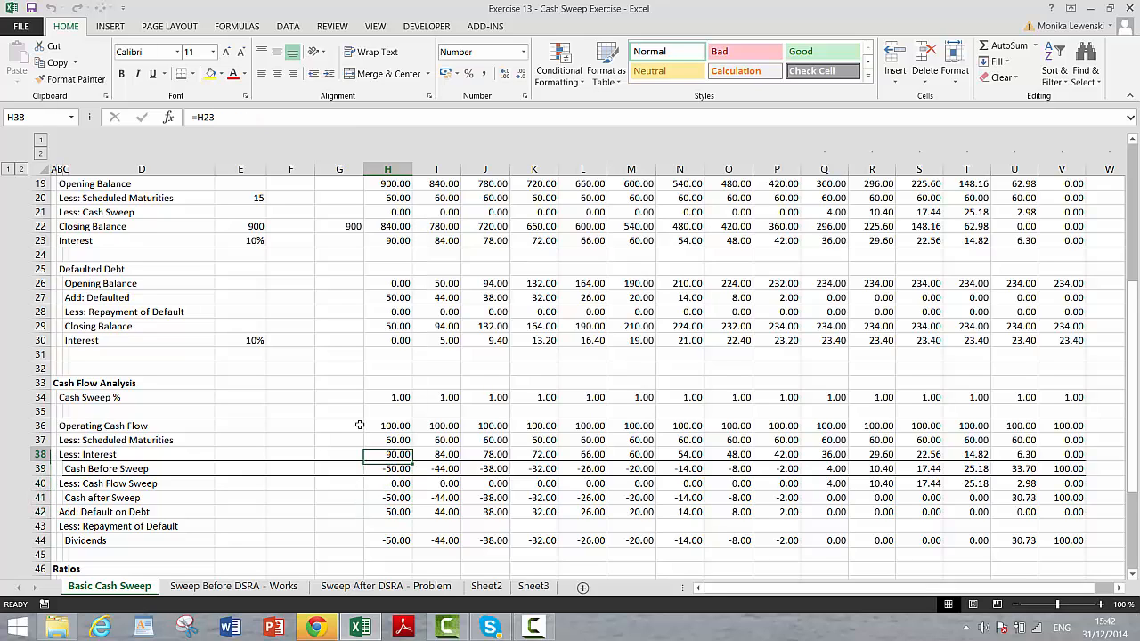
pyautogui.press('Up')
pyautogui.press('Down')
pyautogui.press('Down')
pyautogui.press('Down')
pyautogui.press('Down')
pyautogui.press('Down')
pyautogui.press('Down')
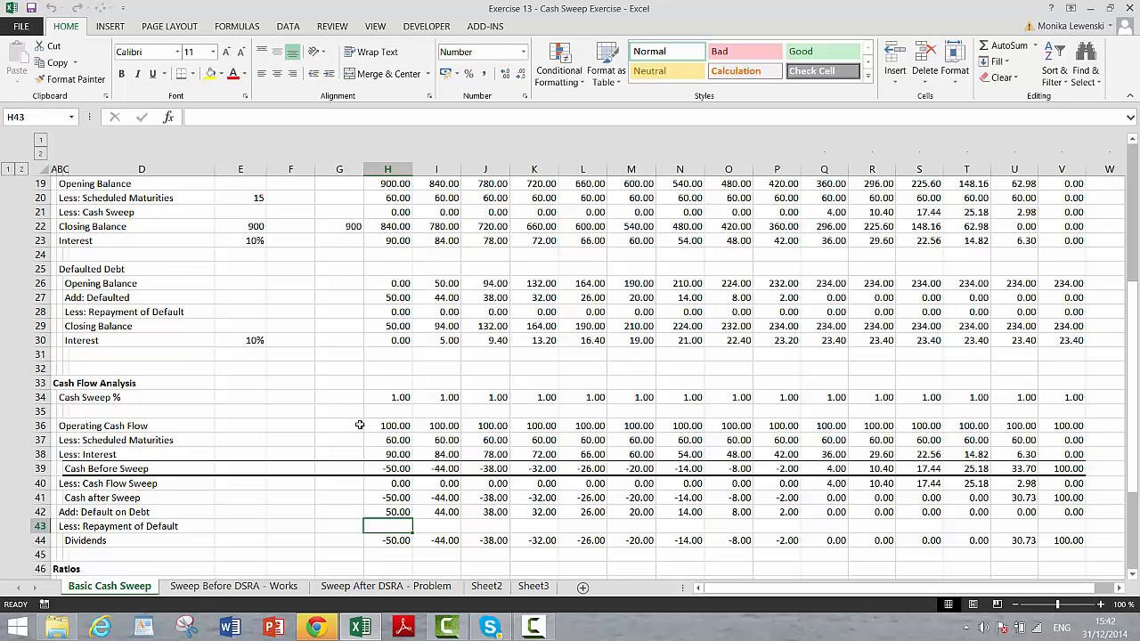
# Set the period 1 Repayment of Default in H43 to =MAX(H39;0).
pyautogui.write('=')
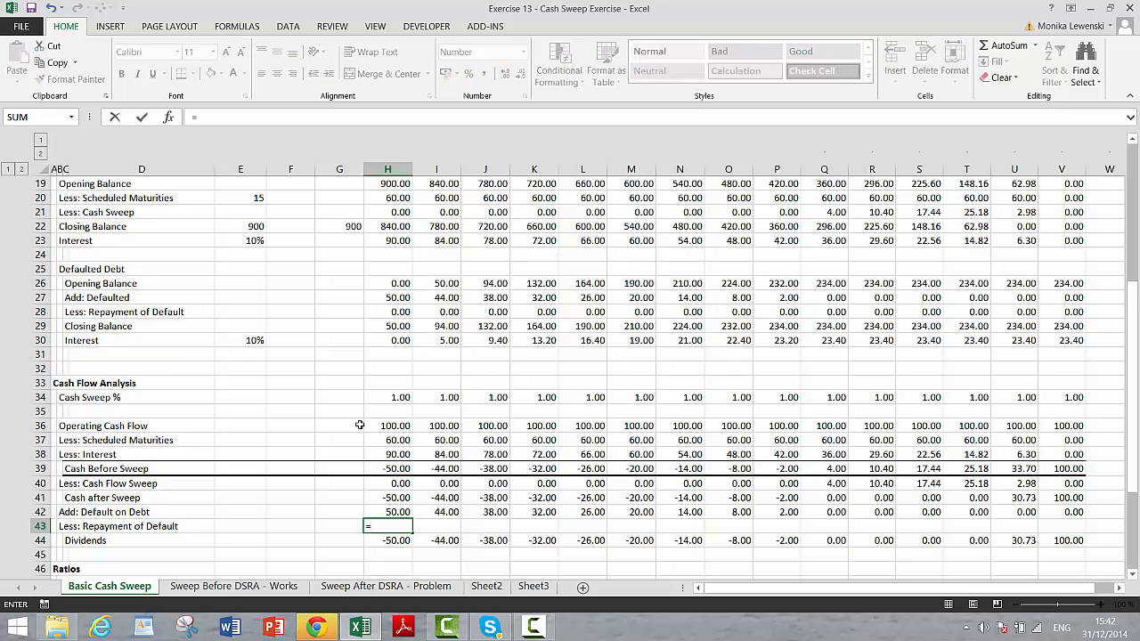
pyautogui.write('max(')
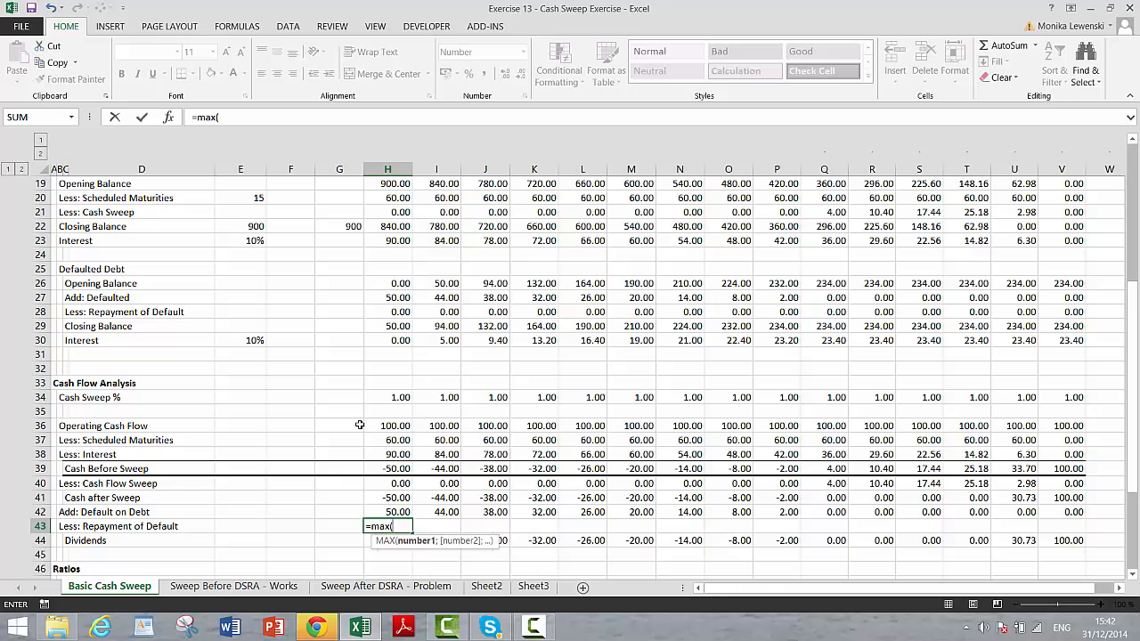
pyautogui.press('Up')
pyautogui.press('Up')
pyautogui.press('Up')
pyautogui.press('Up')
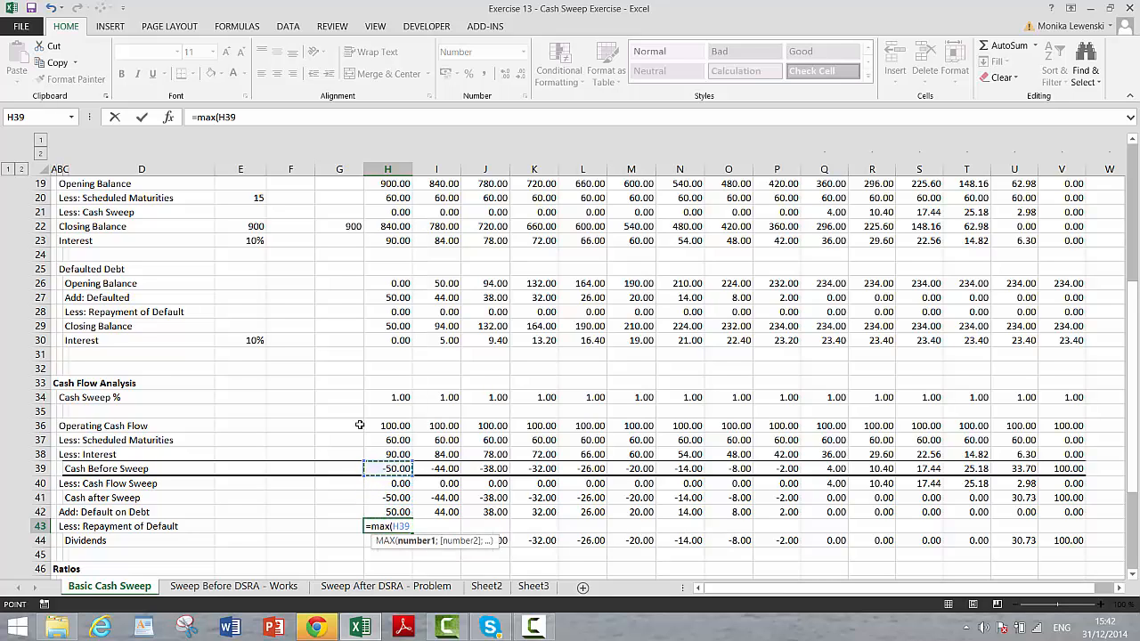
pyautogui.press('BackSpace')
pyautogui.write(';0)')
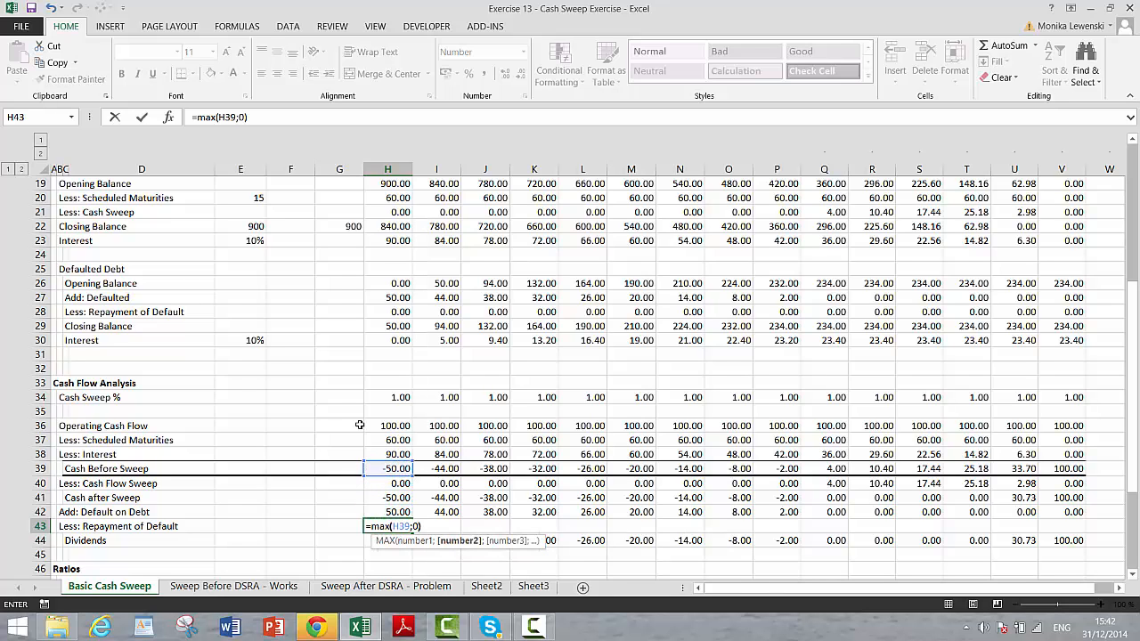
pyautogui.press('Return')
# Cap the period 1 Repayment of Default at the defaulted debt's opening balance by changing H43 to =MIN(H26;MAX(H39;0)).
pyautogui.press('Up')
pyautogui.press('F2')
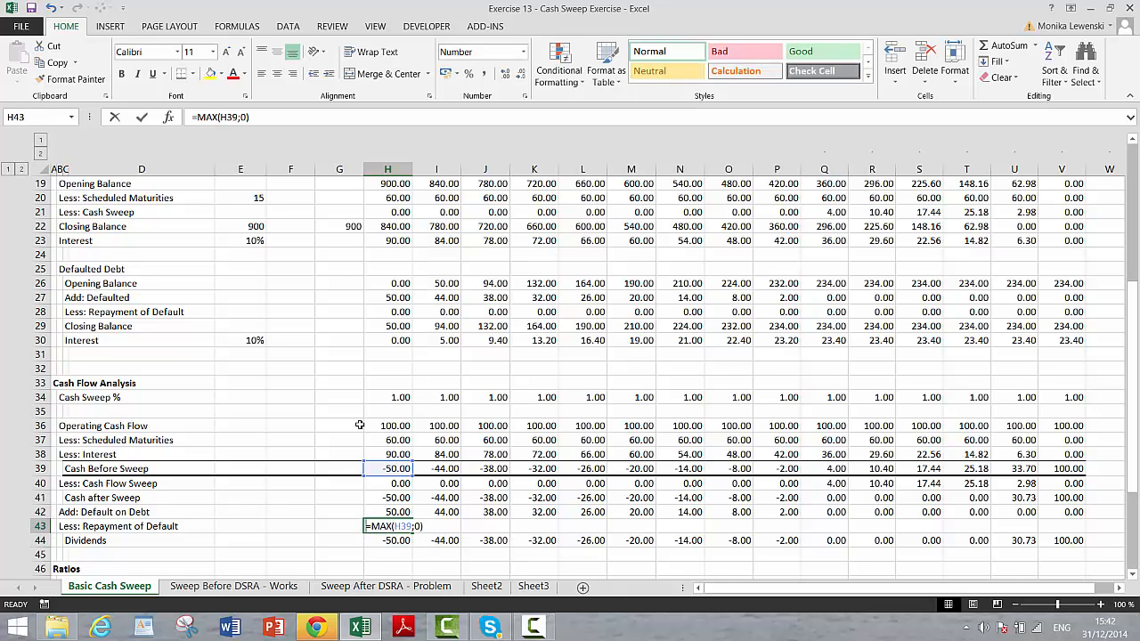
pyautogui.press('Left')
pyautogui.press('Left')
pyautogui.press('Left')
pyautogui.press('Left')
pyautogui.press('Left')
pyautogui.press('Left')
pyautogui.press('Left')
pyautogui.press('Left')
pyautogui.press('Left')
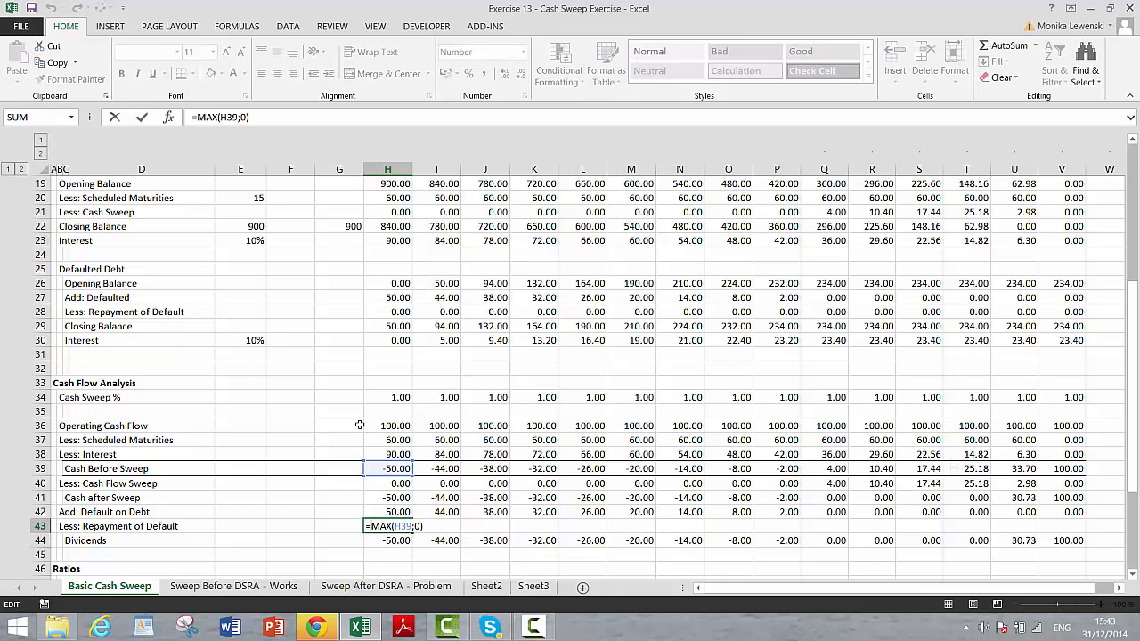
pyautogui.write('min')
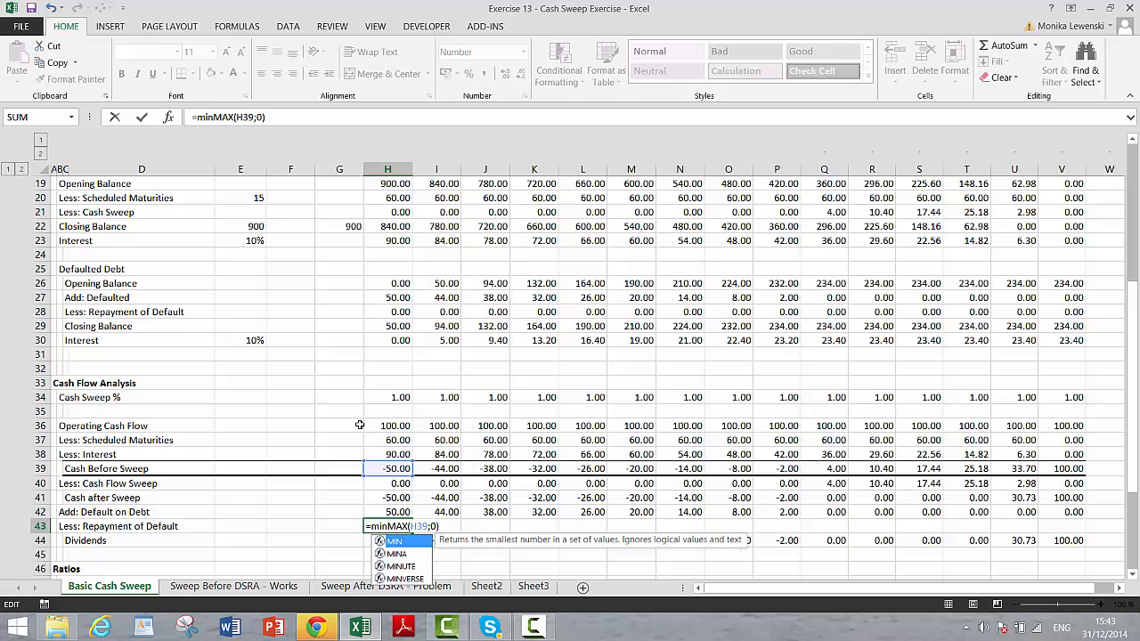
pyautogui.write('(')
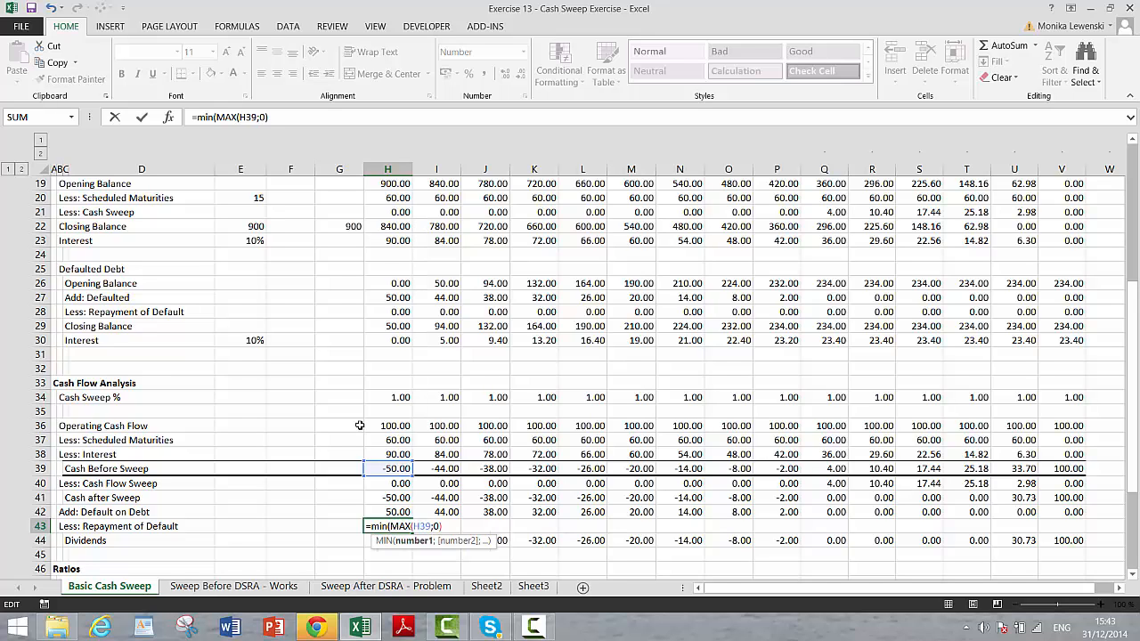
pyautogui.click(397, 276)
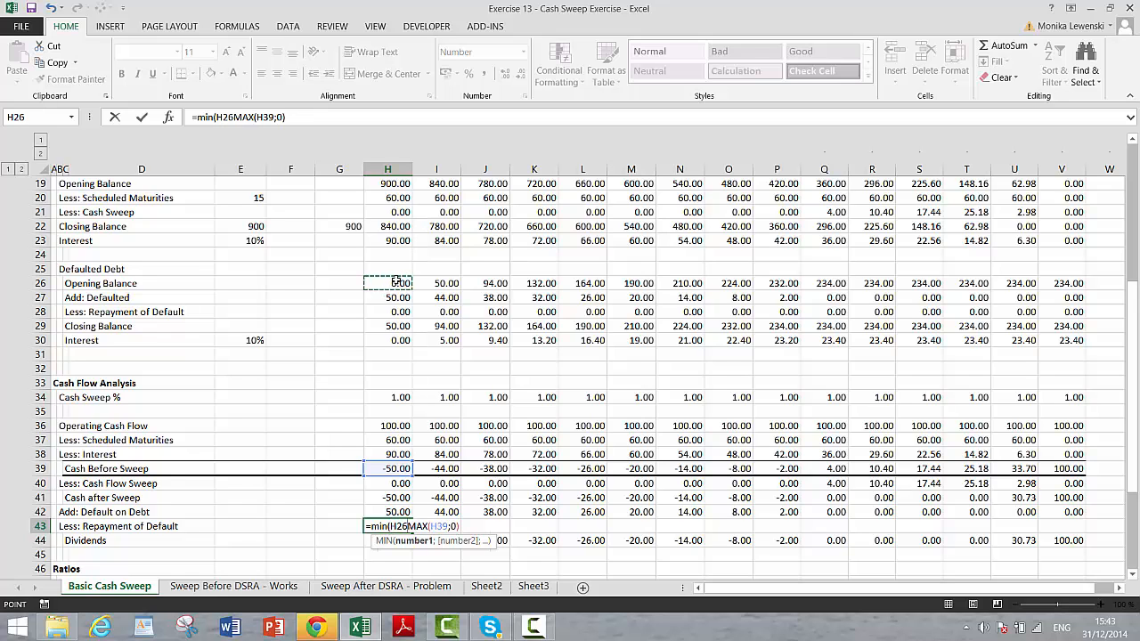
pyautogui.press('Return')
pyautogui.press('Return')
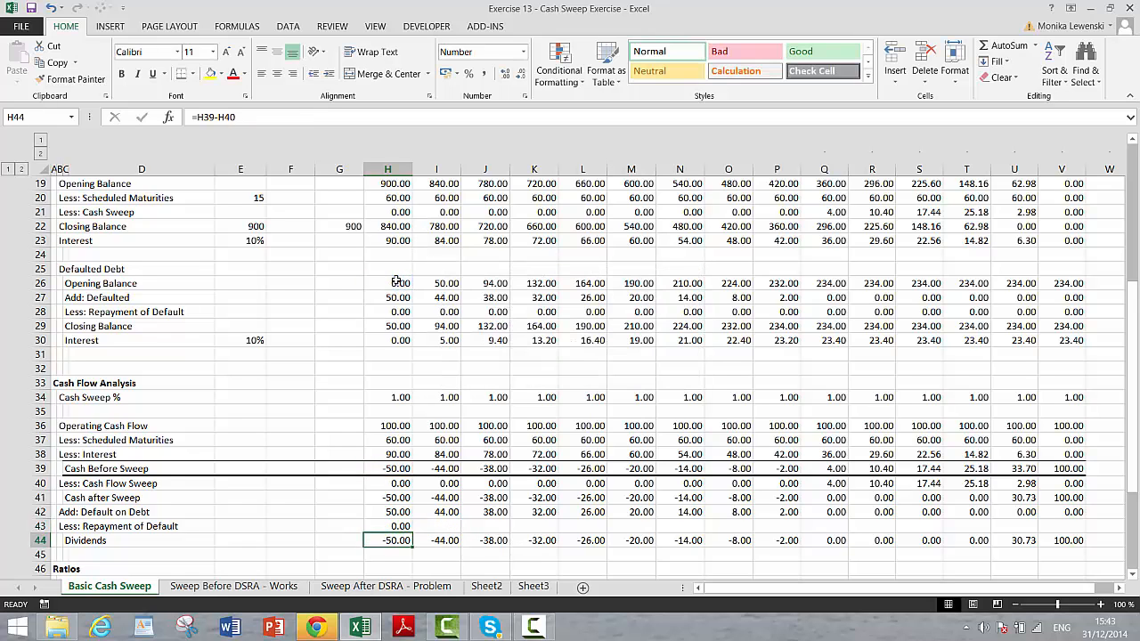
# Fill the Repayment of Default formula from H43 across through period 15.
pyautogui.press('Up')
pyautogui.hotkey('shift', 'Right')
pyautogui.hotkey('shift', 'Right')
pyautogui.hotkey('shift', 'Right')
pyautogui.hotkey('shift', 'Right')
pyautogui.hotkey('shift', 'Right')
pyautogui.hotkey('shift', 'Right')
pyautogui.hotkey('shift', 'Right')
pyautogui.hotkey('shift', 'Right')
pyautogui.hotkey('shift', 'Right')
pyautogui.hotkey('shift', 'Right')
pyautogui.hotkey('shift', 'Right')
pyautogui.hotkey('shift', 'Right')
pyautogui.hotkey('shift', 'Right')
pyautogui.hotkey('shift', 'Right')
pyautogui.hotkey('ctrl', 'r')
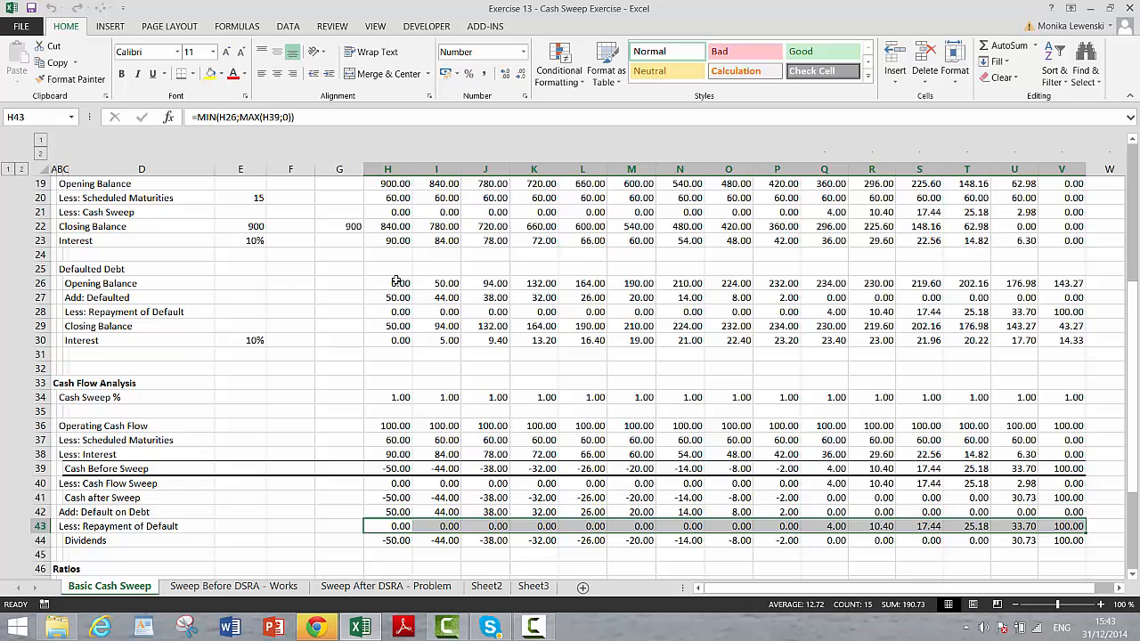
# Include defaulted debt interest in the cash flow's Interest line by setting H38 to =H23+H30 and copying it across through period 15.
pyautogui.press('Up')
pyautogui.press('Up')
pyautogui.press('Up')
pyautogui.press('Up')
pyautogui.press('Up')
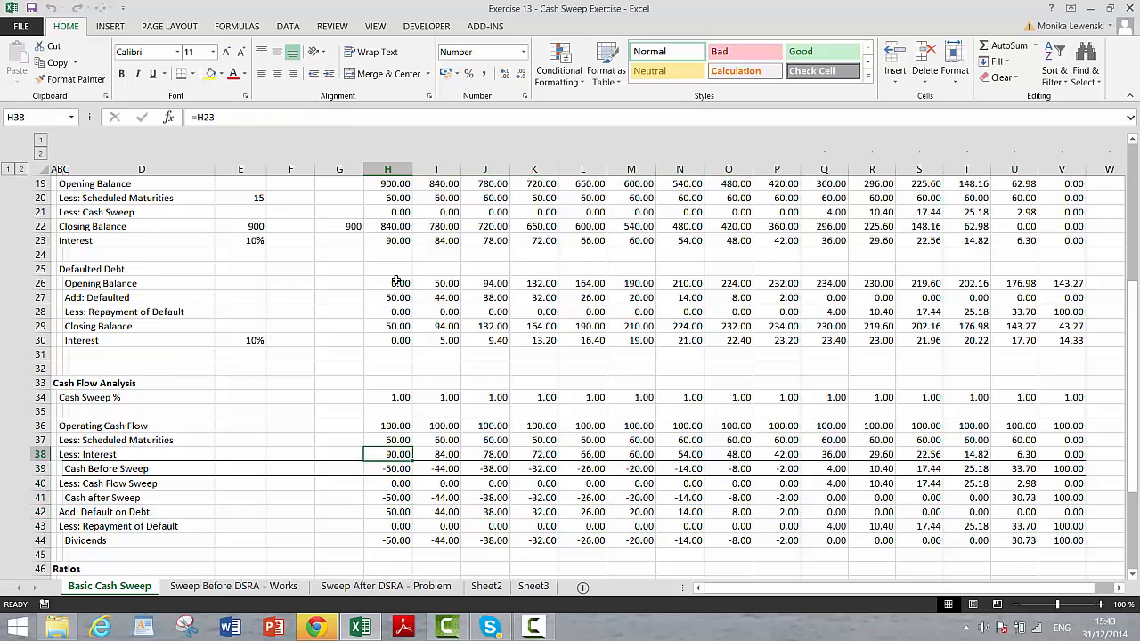
pyautogui.press('F2')
pyautogui.write('+')
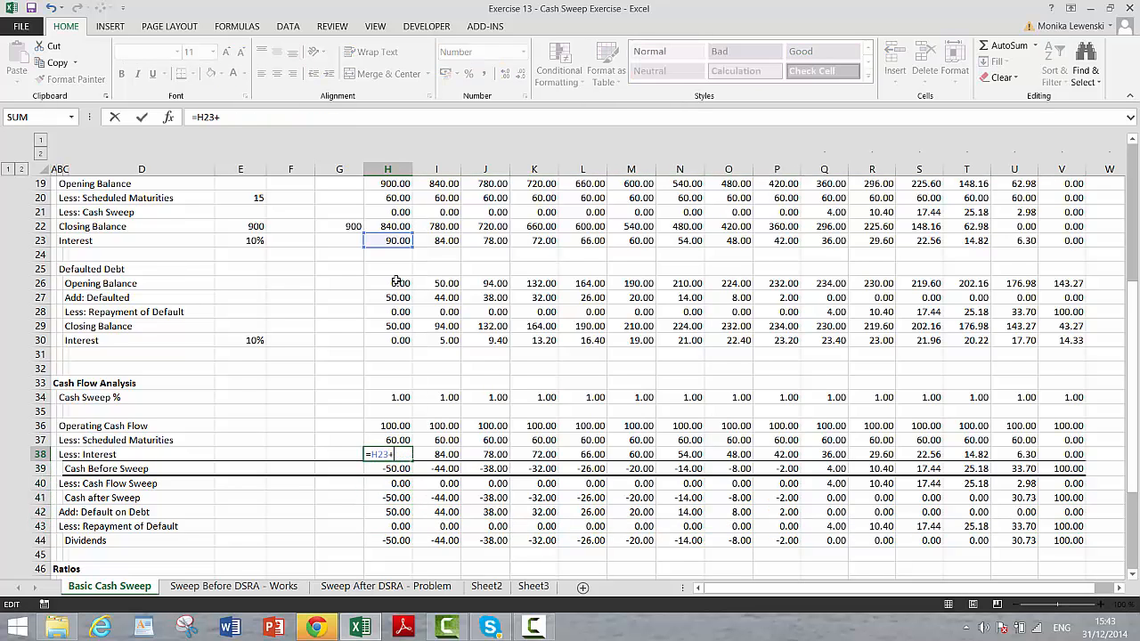
pyautogui.click(394, 340)
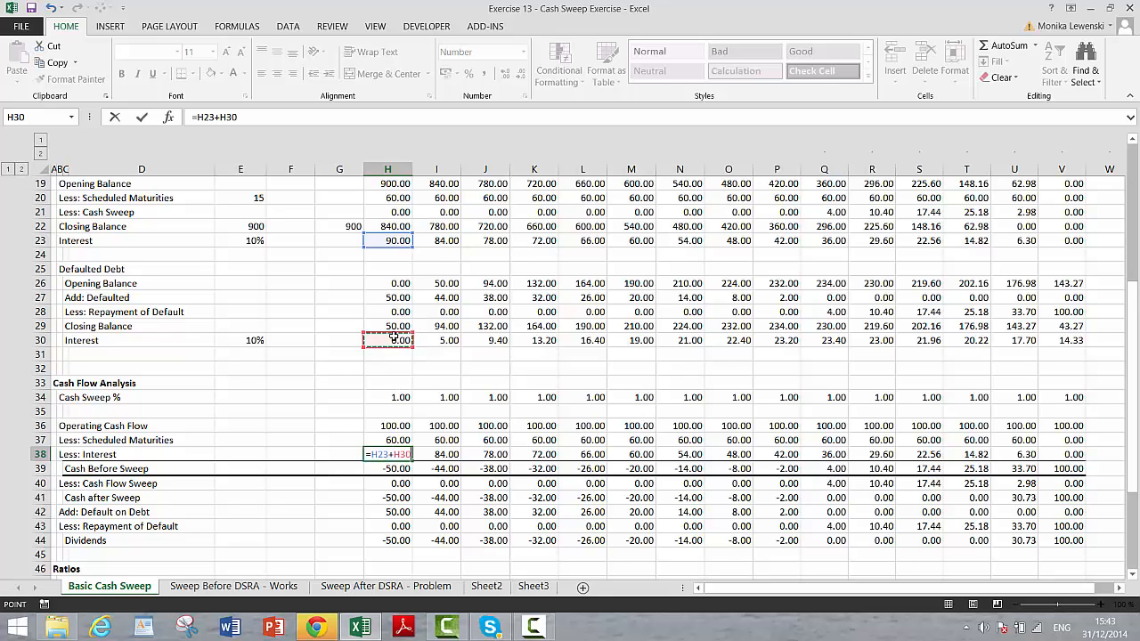
pyautogui.press('Return')
pyautogui.press('Up')
pyautogui.hotkey('ctrl', 'shift', 'Right')
pyautogui.hotkey('ctrl', 'r')
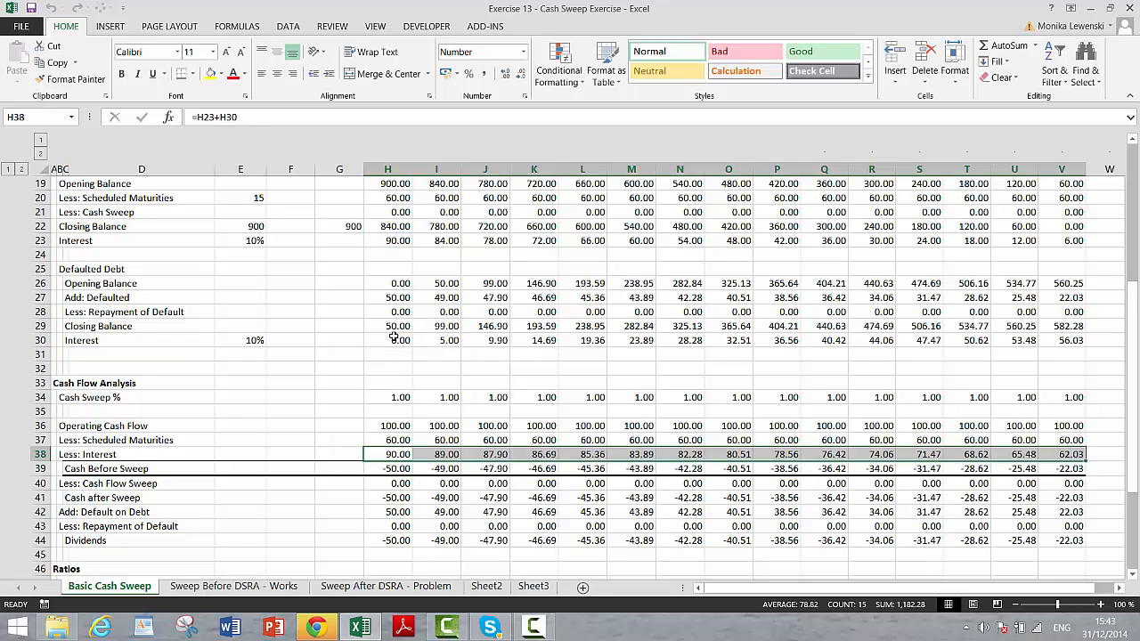
# Review the recalculated cash flow lines below Interest and the debt schedules above them.
pyautogui.press('Down')
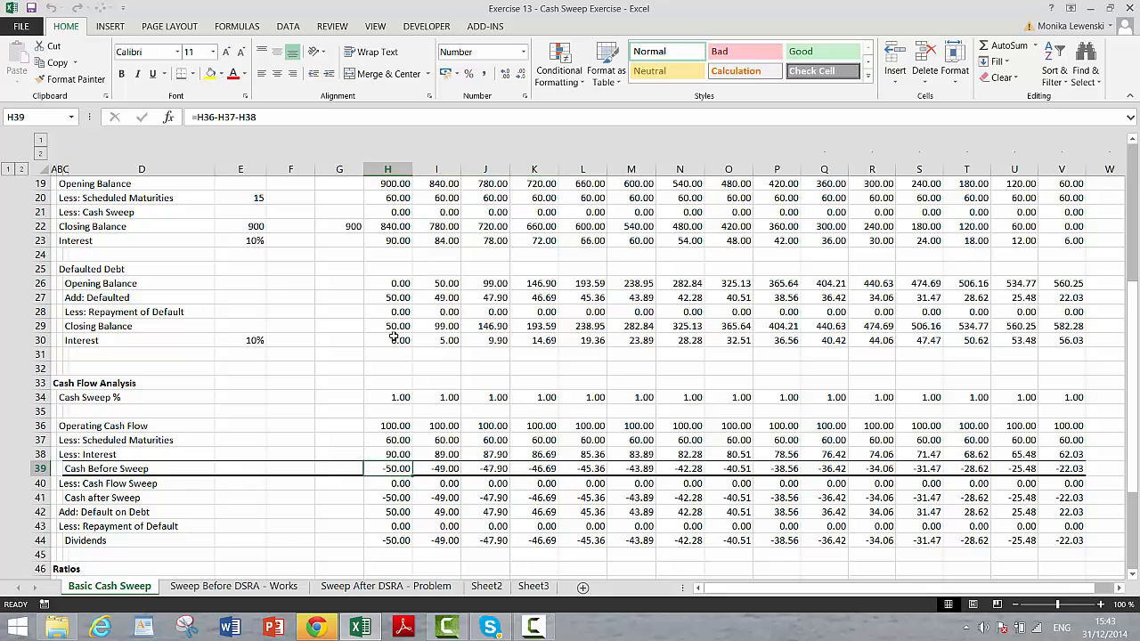
pyautogui.press('Down')
pyautogui.press('Down')
pyautogui.press('Down')
pyautogui.press('Down')
pyautogui.press('Down')
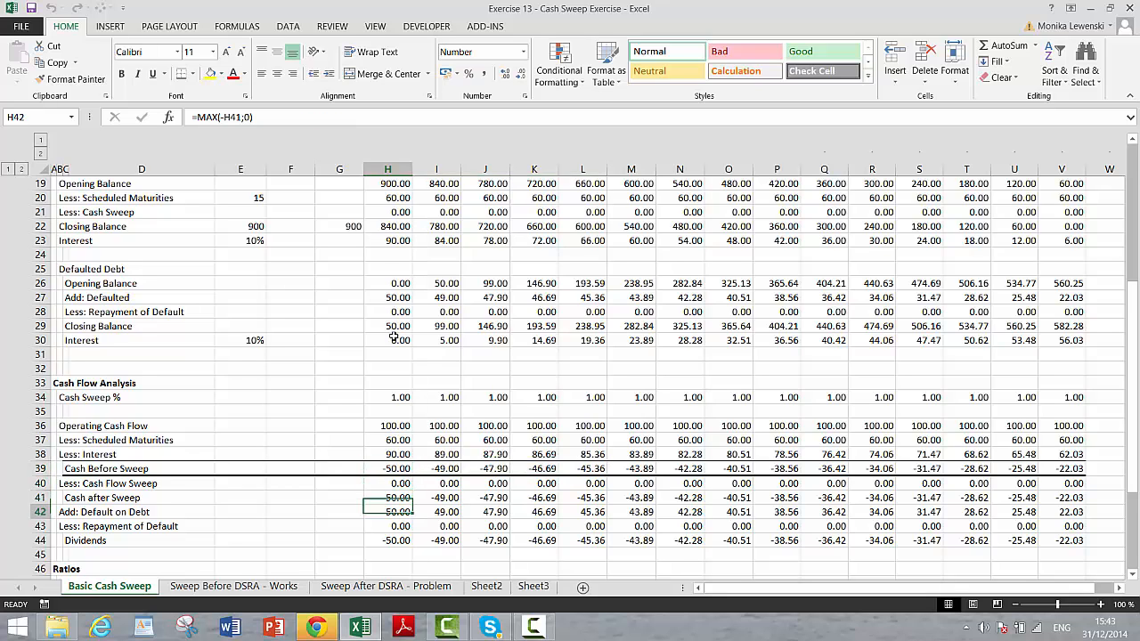
pyautogui.press('Up')
pyautogui.press('Up')
pyautogui.press('Up')
pyautogui.press('Up')
pyautogui.press('Up')
pyautogui.press('Up')
pyautogui.press('Up')
pyautogui.press('Up')
pyautogui.press('Up')
pyautogui.press('Up')
pyautogui.press('Up')
pyautogui.press('Up')
pyautogui.press('Up')
pyautogui.press('Up')
pyautogui.press('Up')
pyautogui.press('Up')
pyautogui.press('Up')
pyautogui.press('Up')
pyautogui.press('Up')
pyautogui.press('Up')
pyautogui.press('Up')
pyautogui.press('Up')
pyautogui.press('Up')
pyautogui.press('Up')
pyautogui.press('Up')
pyautogui.press('Up')
pyautogui.press('Up')
pyautogui.press('Up')
pyautogui.press('Up')
pyautogui.press('Up')
pyautogui.press('Up')
pyautogui.press('Up')
pyautogui.press('Up')
pyautogui.press('Up')
pyautogui.press('Up')
pyautogui.press('Up')
pyautogui.press('Up')
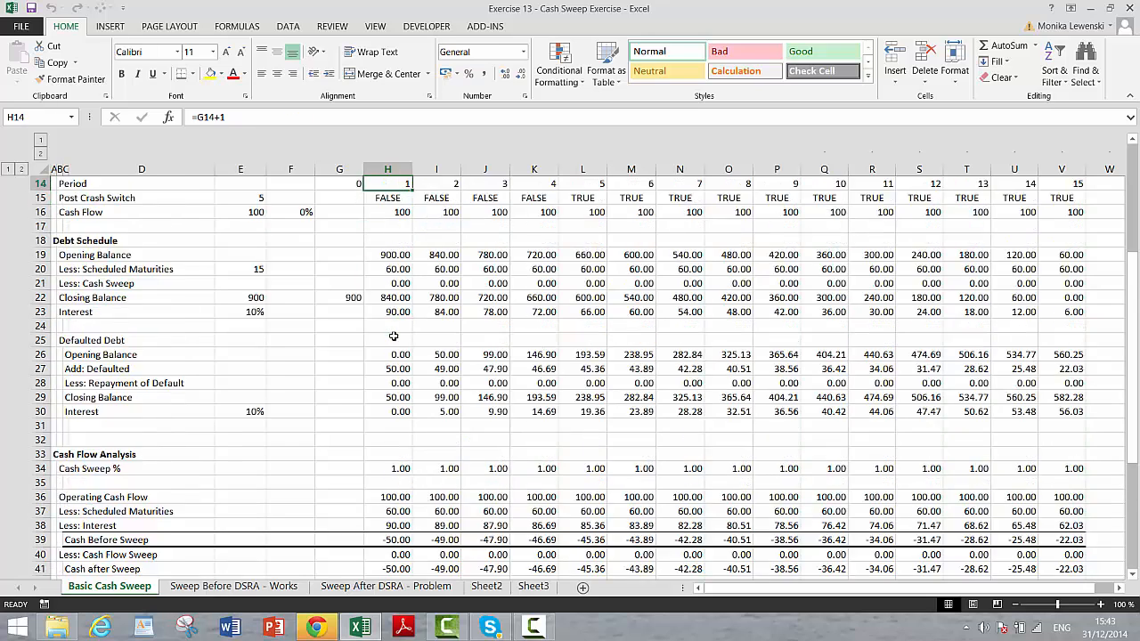
# Examine the period 1 lines of the Debt Schedule and the Defaulted Debt account.
pyautogui.press('Down')
pyautogui.press('Down')
pyautogui.press('Down')
pyautogui.press('Down')
pyautogui.press('Down')
pyautogui.press('Down')
pyautogui.press('Down')
pyautogui.press('Down')
pyautogui.press('Down')
pyautogui.press('Down')
pyautogui.press('Down')
pyautogui.press('Down')
pyautogui.press('Down')
pyautogui.press('Down')
pyautogui.press('Down')
pyautogui.press('Down')
pyautogui.press('Down')
pyautogui.press('Down')
pyautogui.press('Down')
pyautogui.press('Down')
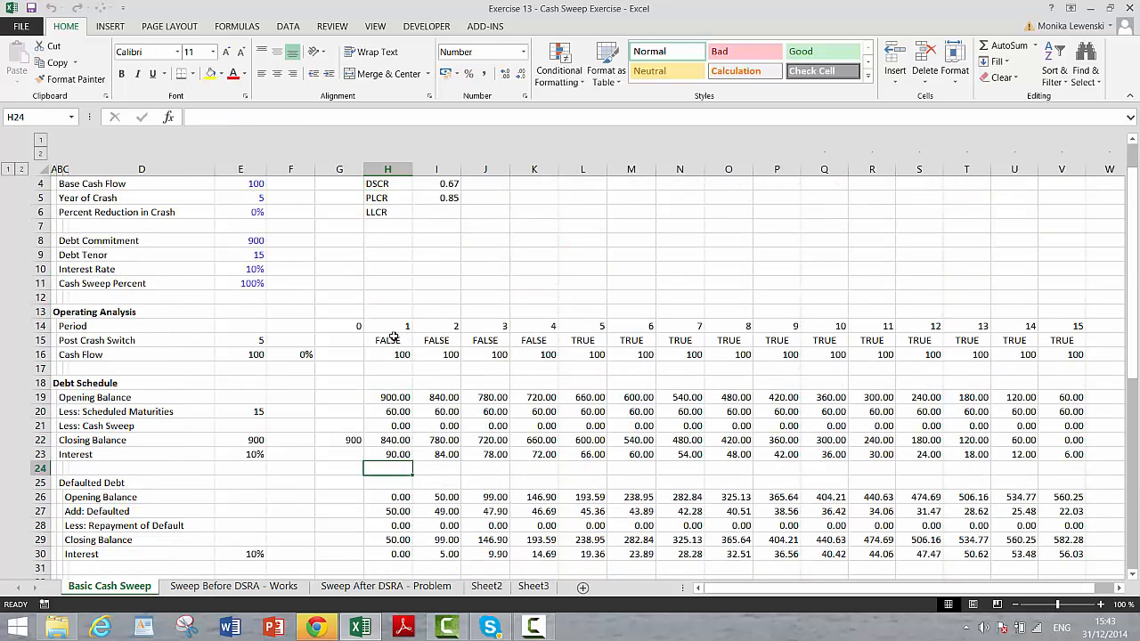
pyautogui.press('Up')
pyautogui.press('Down')
pyautogui.press('Down')
pyautogui.press('Down')
pyautogui.press('Down')
pyautogui.press('Down')
pyautogui.press('Down')
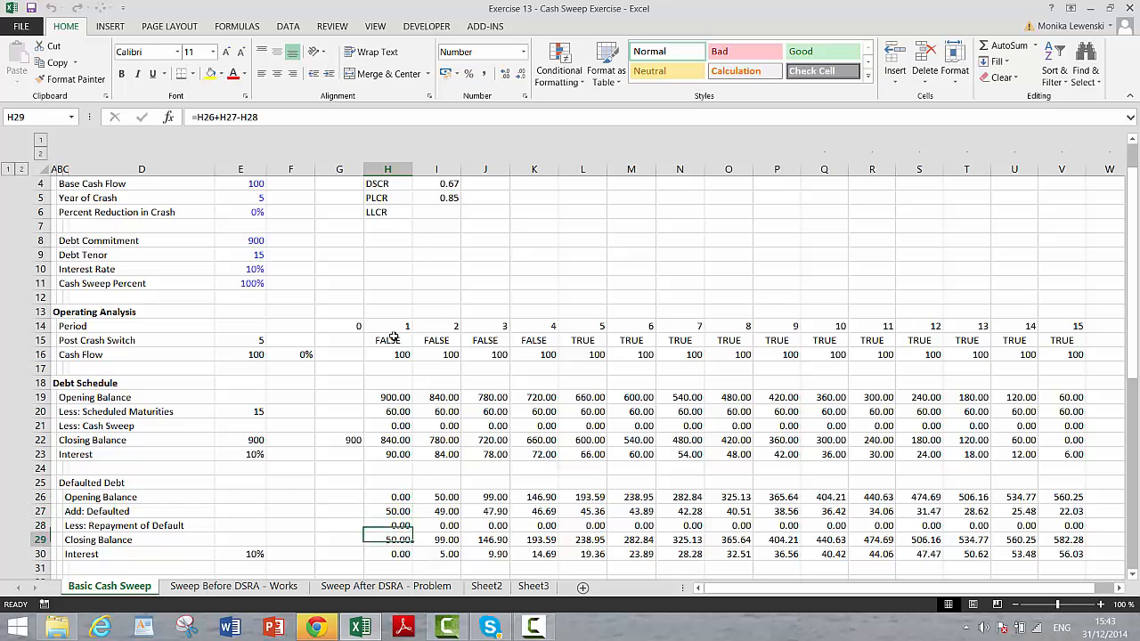
# Review the assumptions and the DSCR and PLCR summary at the start of the sheet.
pyautogui.press('Up')
pyautogui.press('Up')
pyautogui.press('Up')
pyautogui.press('Up')
pyautogui.press('Up')
pyautogui.press('Up')
pyautogui.press('Up')
pyautogui.press('Up')
pyautogui.press('Up')
pyautogui.press('Up')
pyautogui.press('Up')
pyautogui.press('Up')
pyautogui.press('Up')
pyautogui.press('Up')
pyautogui.press('Up')
pyautogui.press('Up')
pyautogui.press('Up')
pyautogui.press('Up')
pyautogui.press('Up')
pyautogui.press('Up')
pyautogui.press('Up')
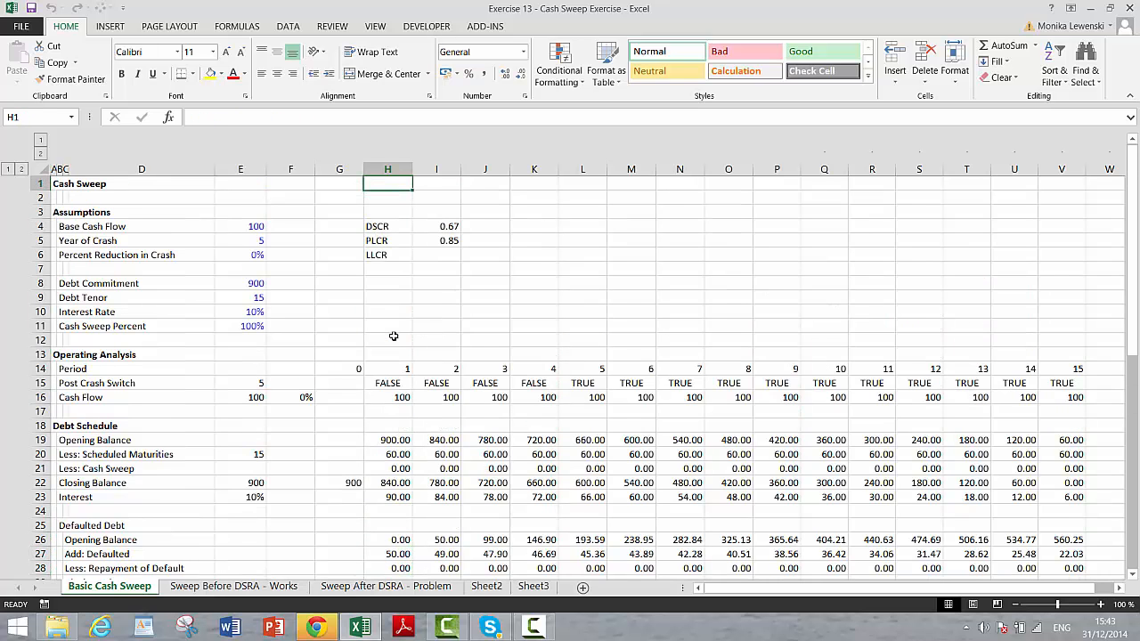
# Examine the period 1 column from the assumptions down to the Interest line of the Defaulted Debt account.
pyautogui.press('Down')
pyautogui.press('Down')
pyautogui.press('Down')
pyautogui.press('Down')
pyautogui.press('Down')
pyautogui.press('Down')
pyautogui.press('Down')
pyautogui.press('Down')
pyautogui.press('Down')
pyautogui.press('Down')
pyautogui.press('Down')
pyautogui.press('Down')
pyautogui.press('Down')
pyautogui.press('Down')
pyautogui.press('Down')
pyautogui.press('Down')
pyautogui.press('Down')
pyautogui.press('Down')
pyautogui.press('Down')
pyautogui.press('Down')
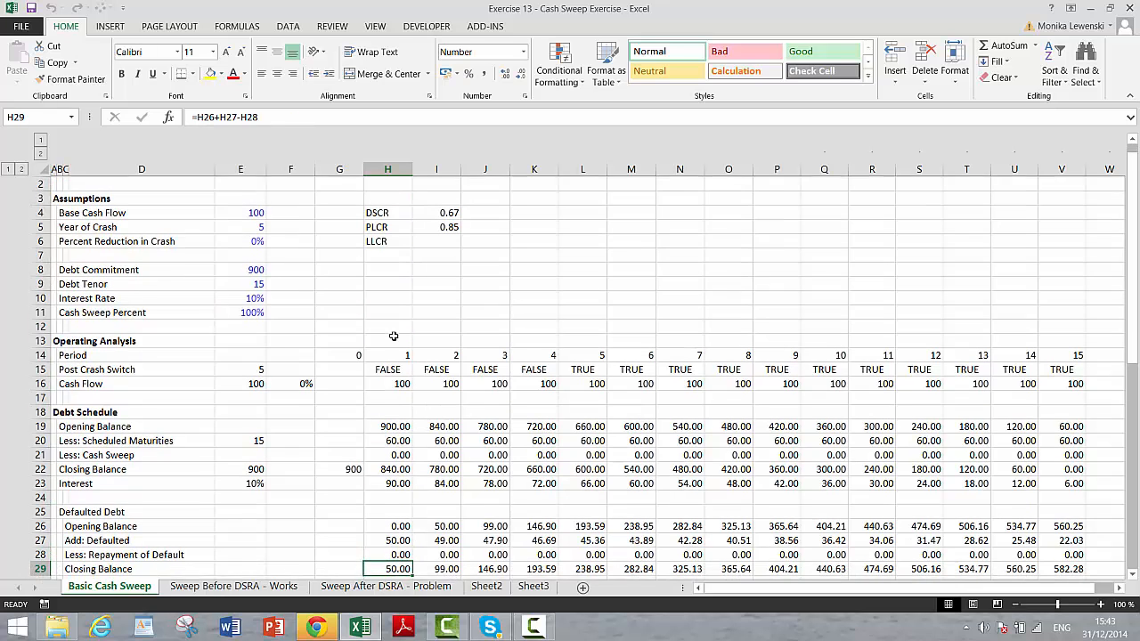
pyautogui.press('Down')
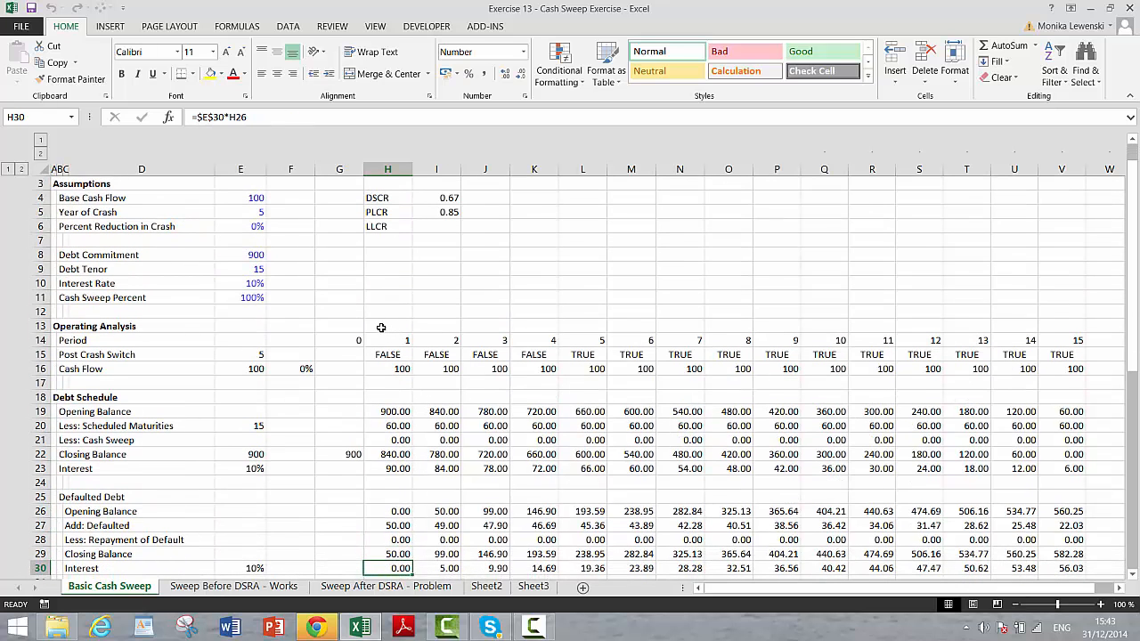
# Set the Base Cash Flow assumption to 120.
pyautogui.click(238, 198)
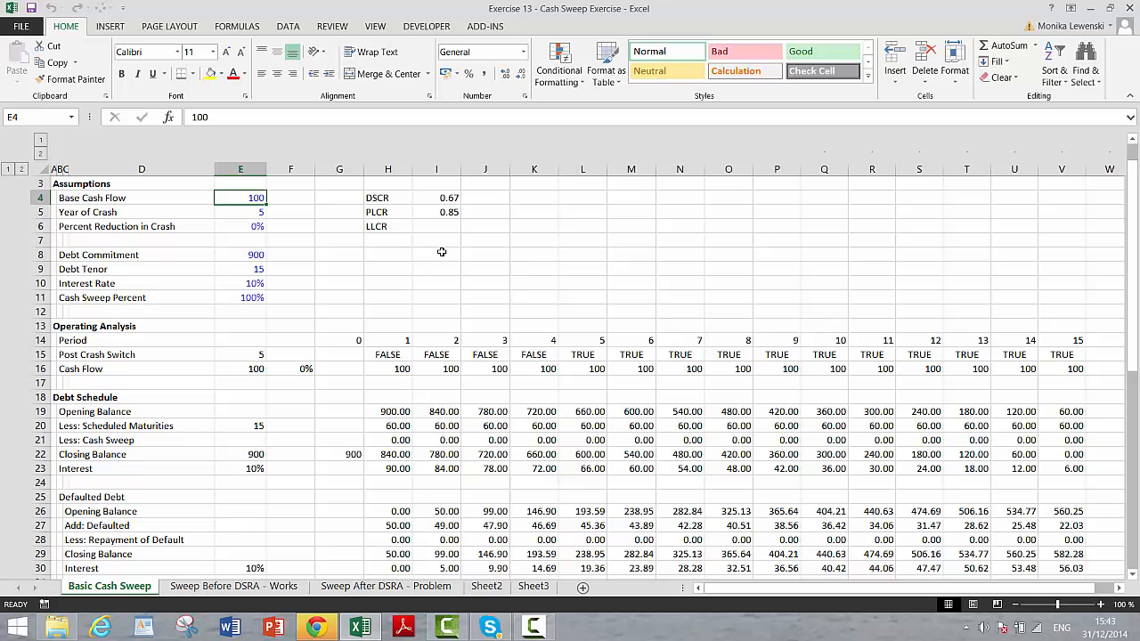
pyautogui.write('12')
pyautogui.press('Return')
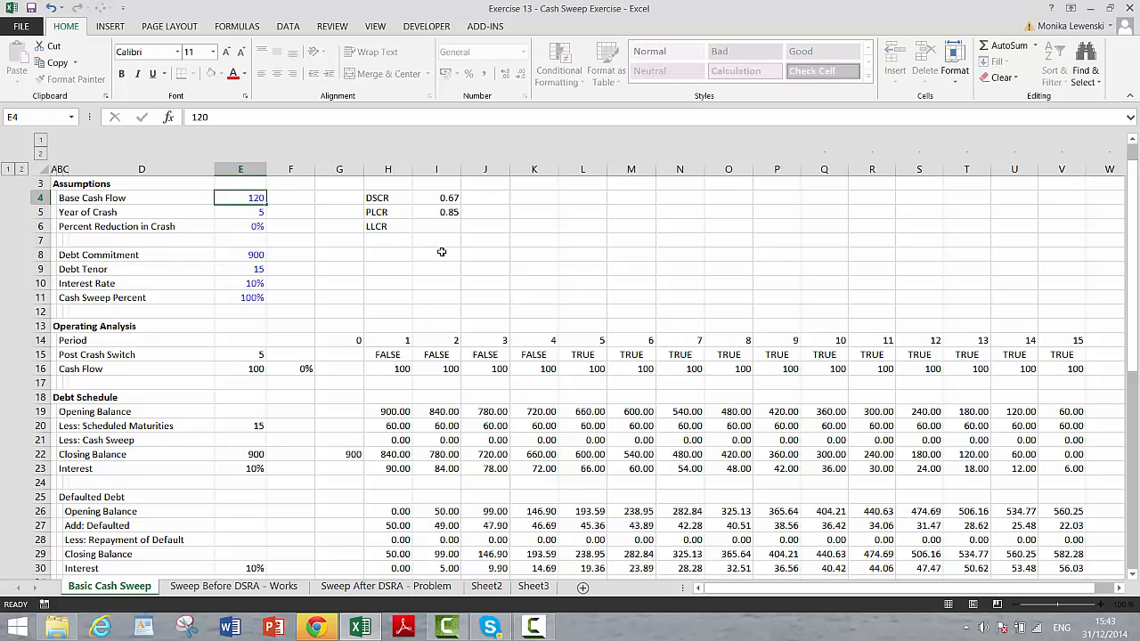
pyautogui.press('Up')
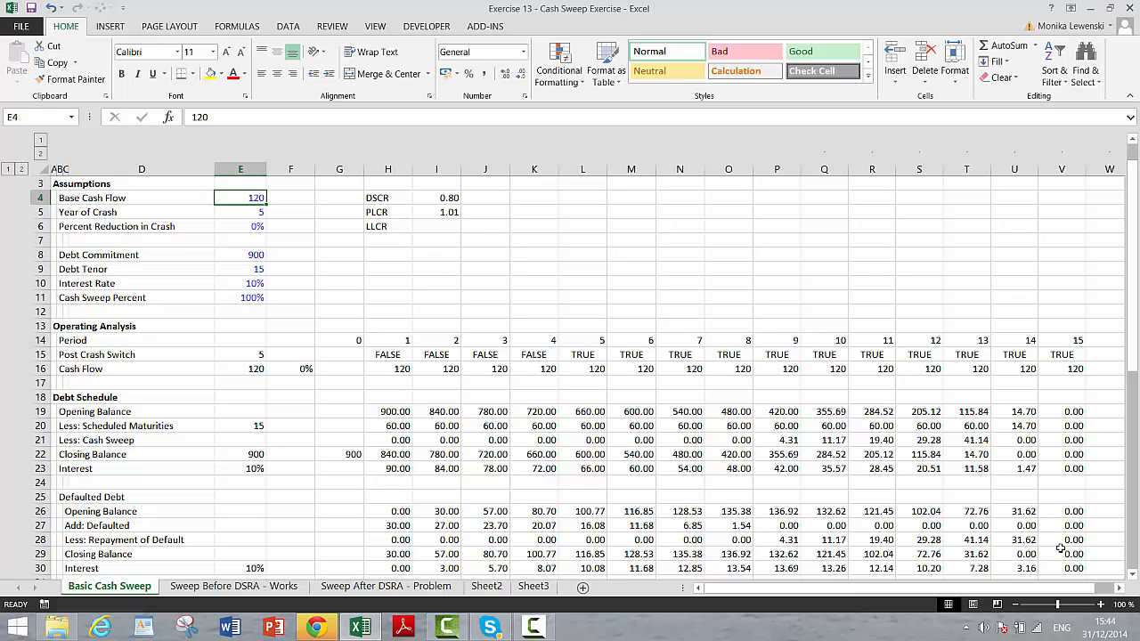
# Check the period 15 lines of the Cash Flow Analysis from Operating Cash Flow down to Dividends.
pyautogui.hotkey('ctrl', 'End')
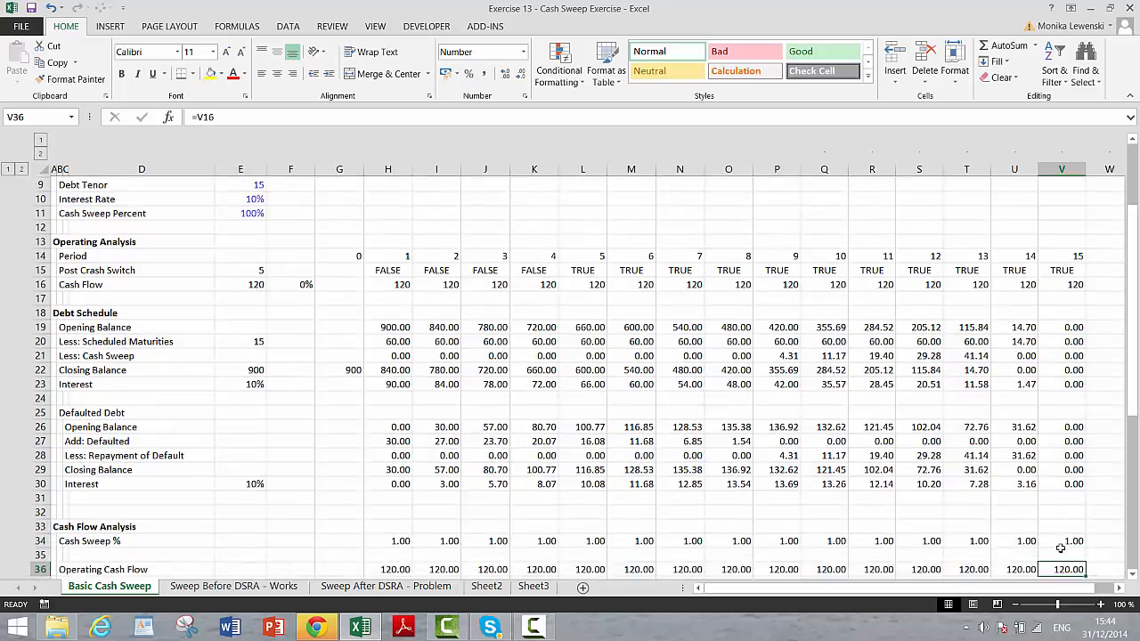
pyautogui.press('Down')
pyautogui.press('Down')
pyautogui.press('Down')
pyautogui.press('Down')
pyautogui.press('Down')
pyautogui.press('Down')
pyautogui.press('Down')
pyautogui.press('Down')
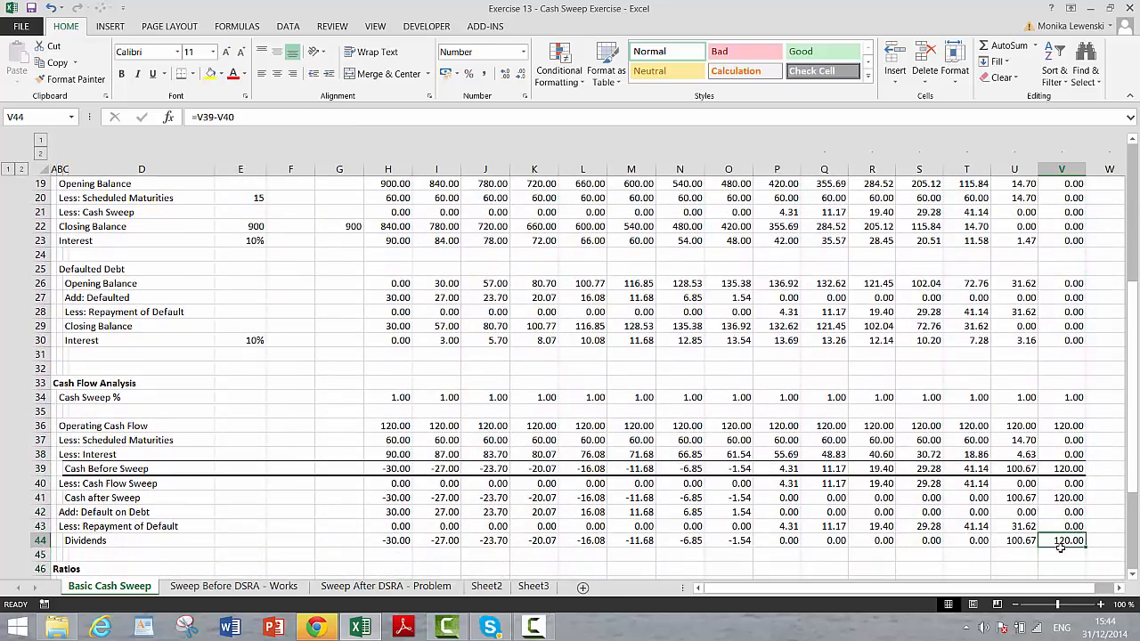
# Set the period 1 Dividends formula in H44 to =H41+H42-H43 and copy it across through period 15.
pyautogui.press('Left')
pyautogui.press('Left')
pyautogui.press('Left')
pyautogui.press('Left')
pyautogui.press('Left')
pyautogui.press('Left')
pyautogui.press('Left')
pyautogui.press('Left')
pyautogui.press('Left')
pyautogui.press('Left')
pyautogui.press('Left')
pyautogui.press('Left')
pyautogui.press('Left')
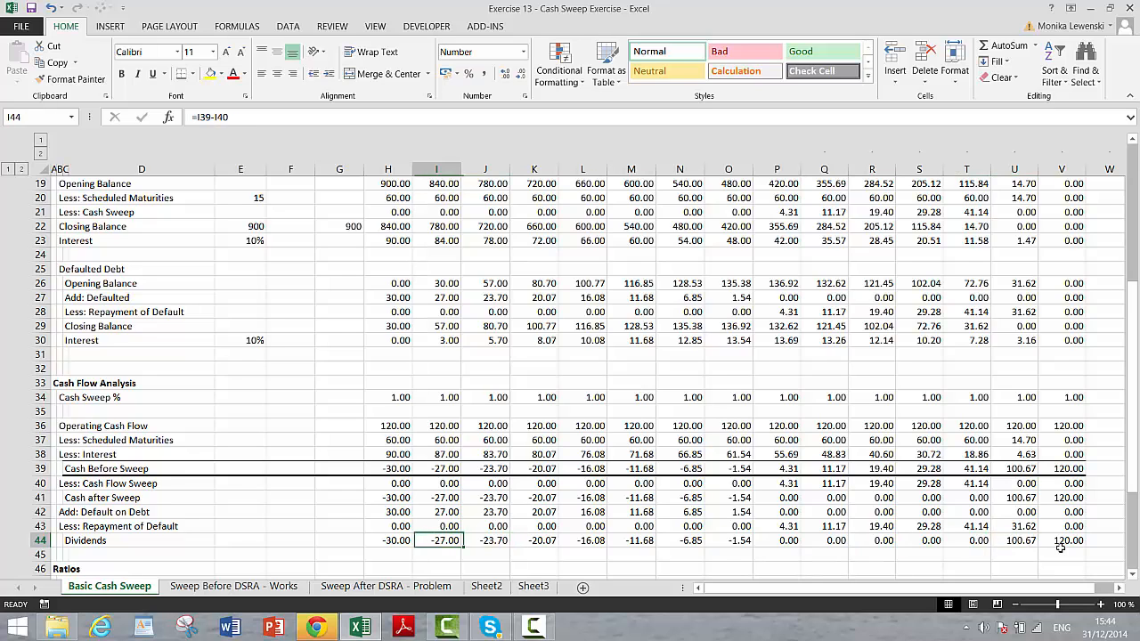
pyautogui.press('Left')
pyautogui.write('=')
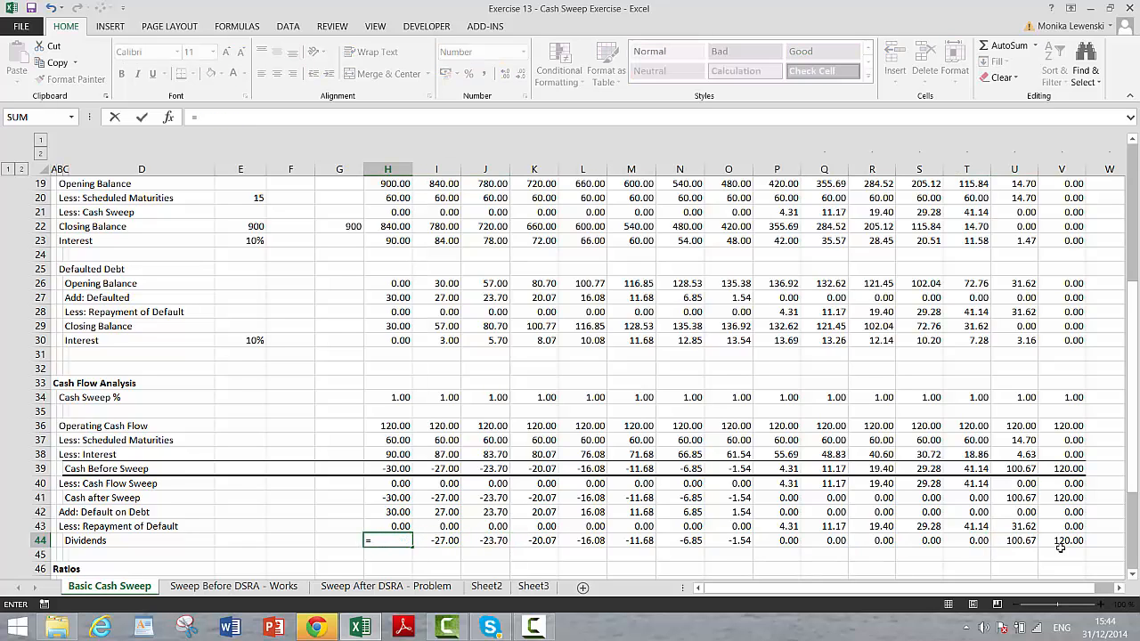
pyautogui.press('Up')
pyautogui.press('Up')
pyautogui.press('Up')
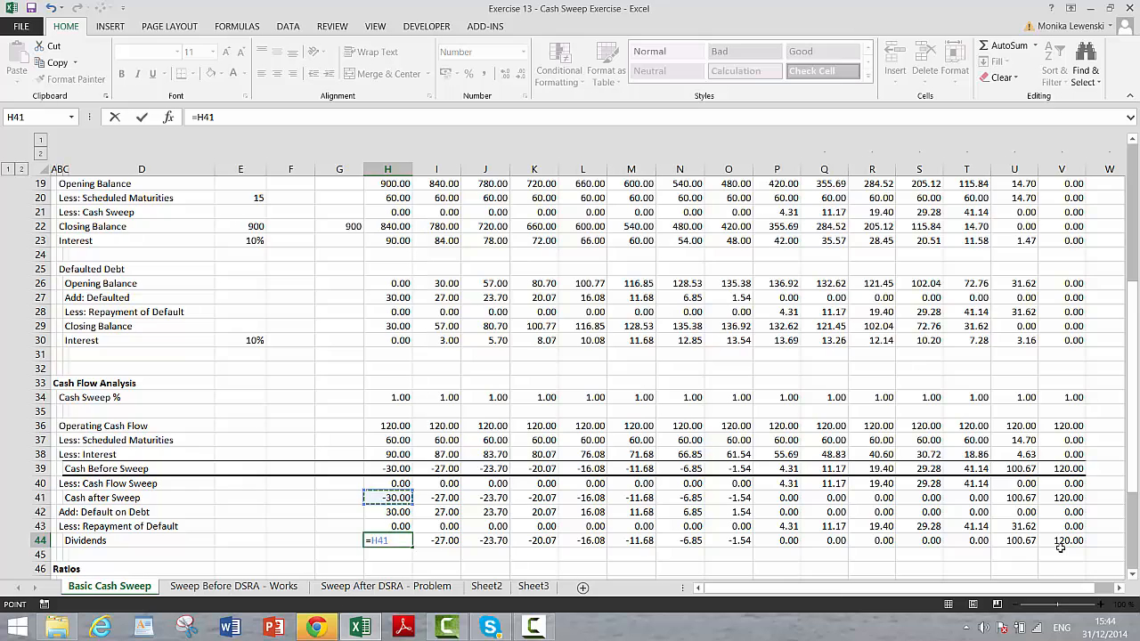
pyautogui.write('+')
pyautogui.press('Up')
pyautogui.press('Up')
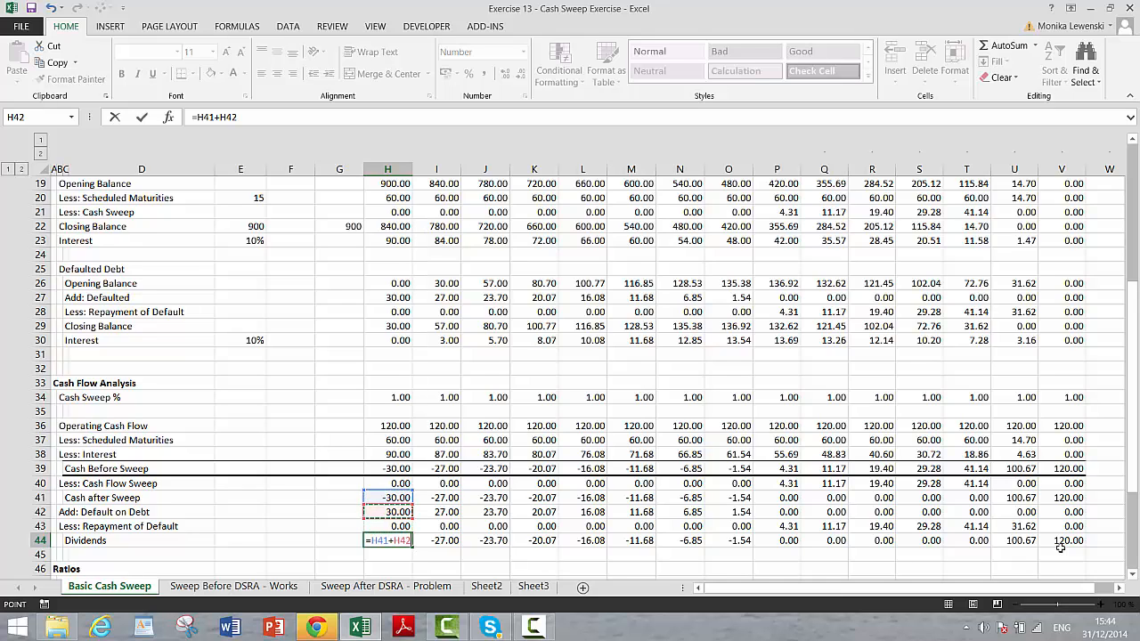
pyautogui.write('-')
pyautogui.press('Up')
pyautogui.press('Return')
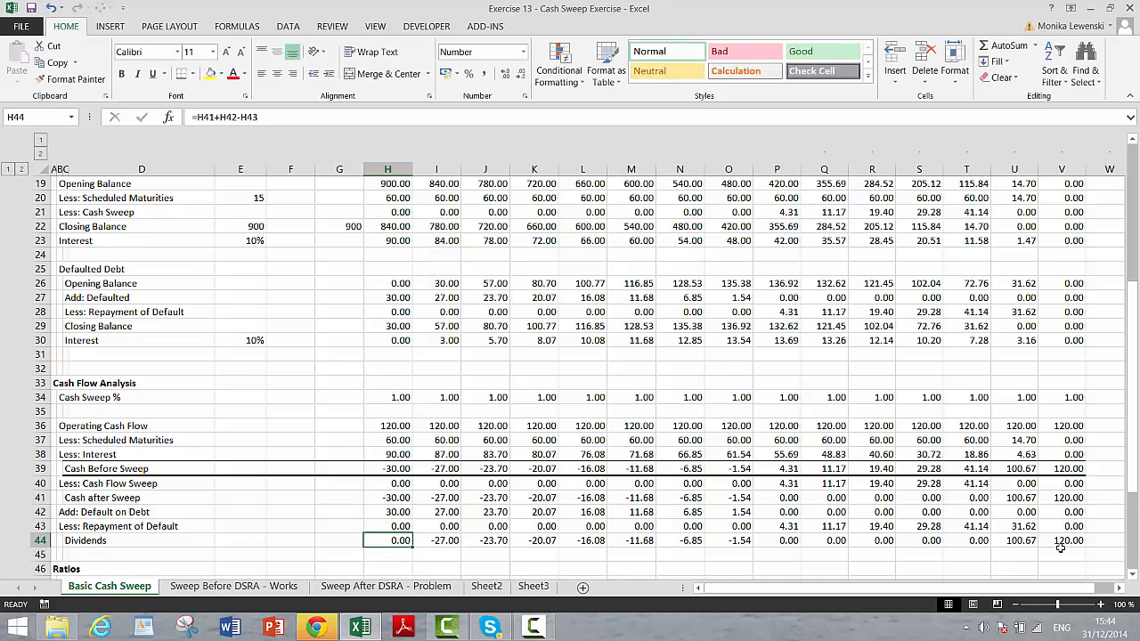
pyautogui.keyDown('shift'); pyautogui.click(1060, 547); pyautogui.keyUp('shift')
pyautogui.hotkey('ctrl', 'r')
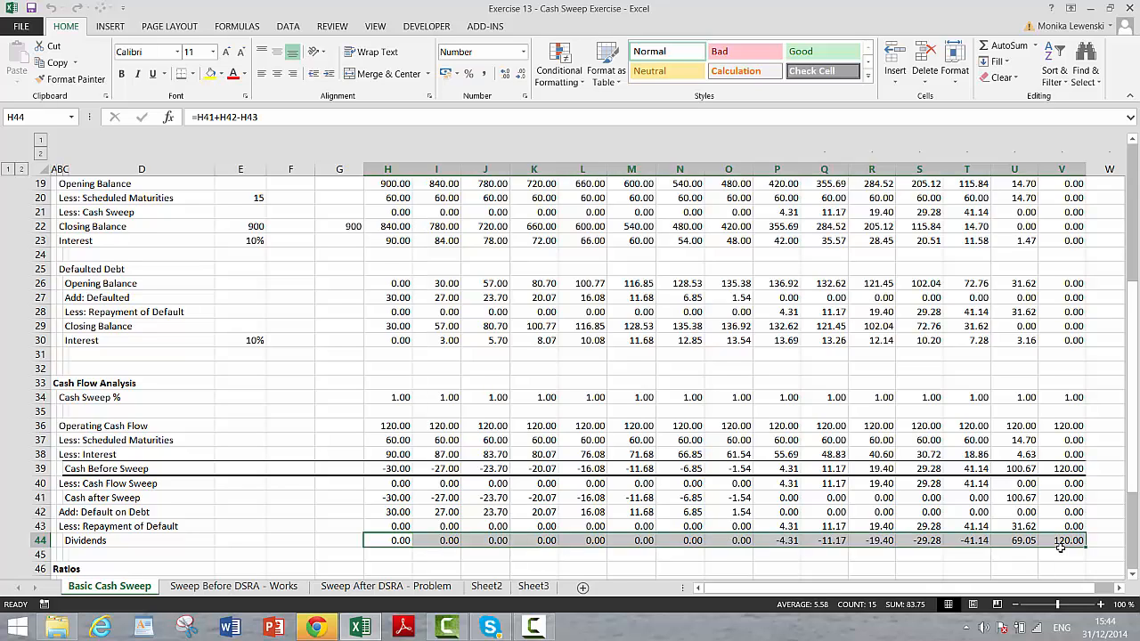
# Check the copied Dividends formulas, re-enter =H41+H42-H43 in H44 and select the line through period 15.
pyautogui.press('Left')
pyautogui.press('Right')
pyautogui.press('Right')
pyautogui.press('Right')
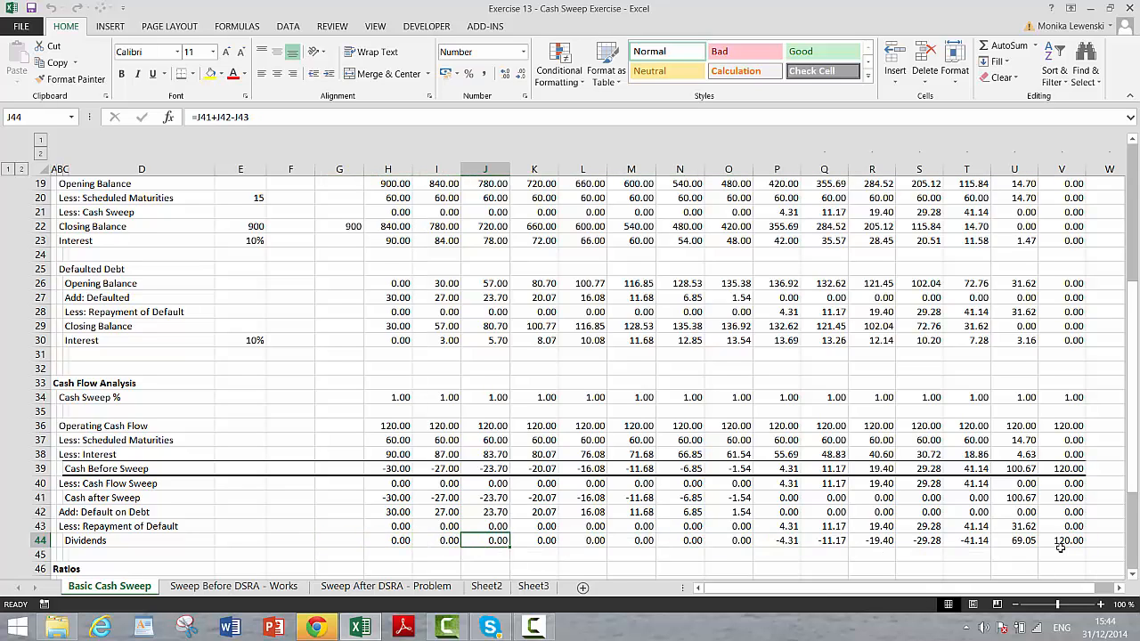
pyautogui.press('Left')
pyautogui.press('Left')
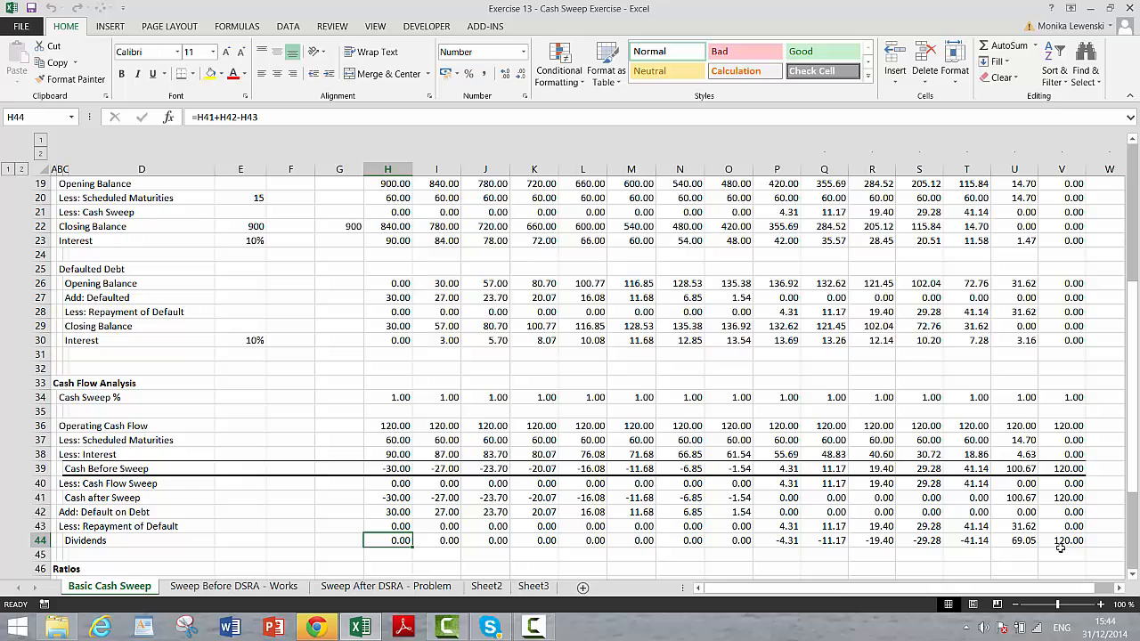
pyautogui.write('=')
pyautogui.press('Up')
pyautogui.press('Up')
pyautogui.press('Up')
pyautogui.press('Up')
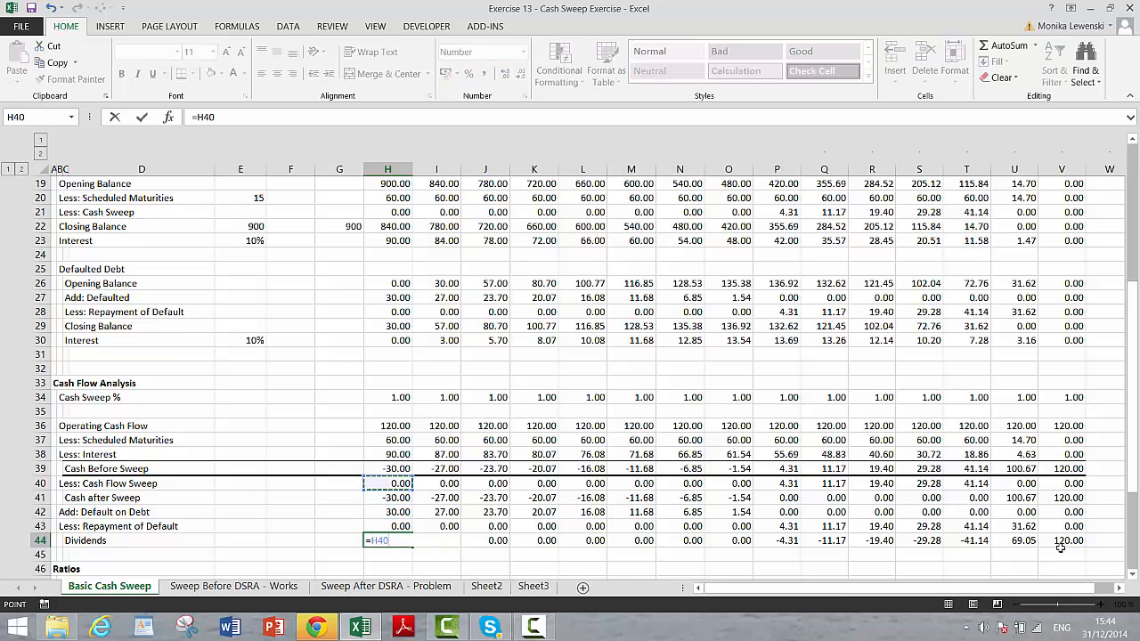
pyautogui.press('Down')
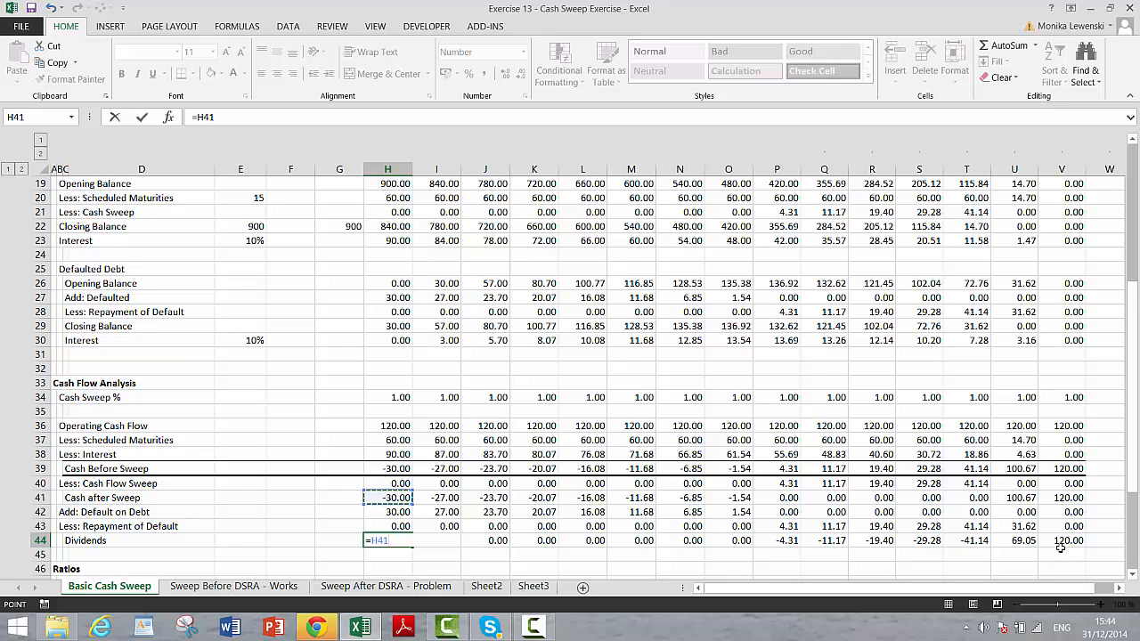
pyautogui.write('+')
pyautogui.press('Up')
pyautogui.press('Up')
pyautogui.write('-')
pyautogui.press('Up')
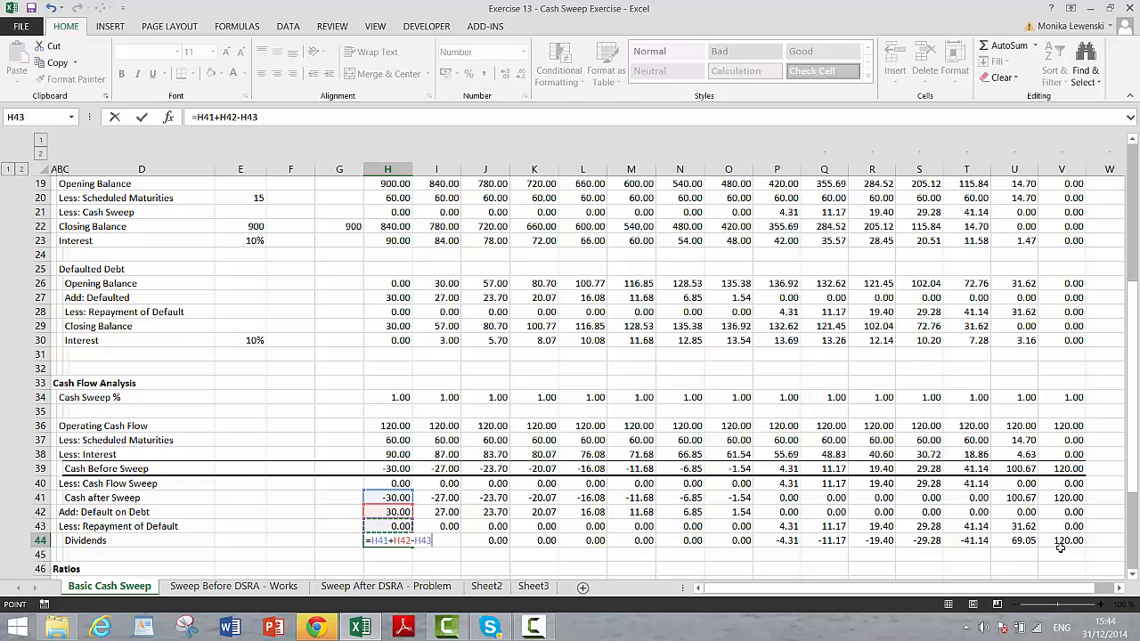
pyautogui.hotkey('ctrl', 'Return')
pyautogui.keyDown('shift'); pyautogui.click(1060, 546); pyautogui.keyUp('shift')
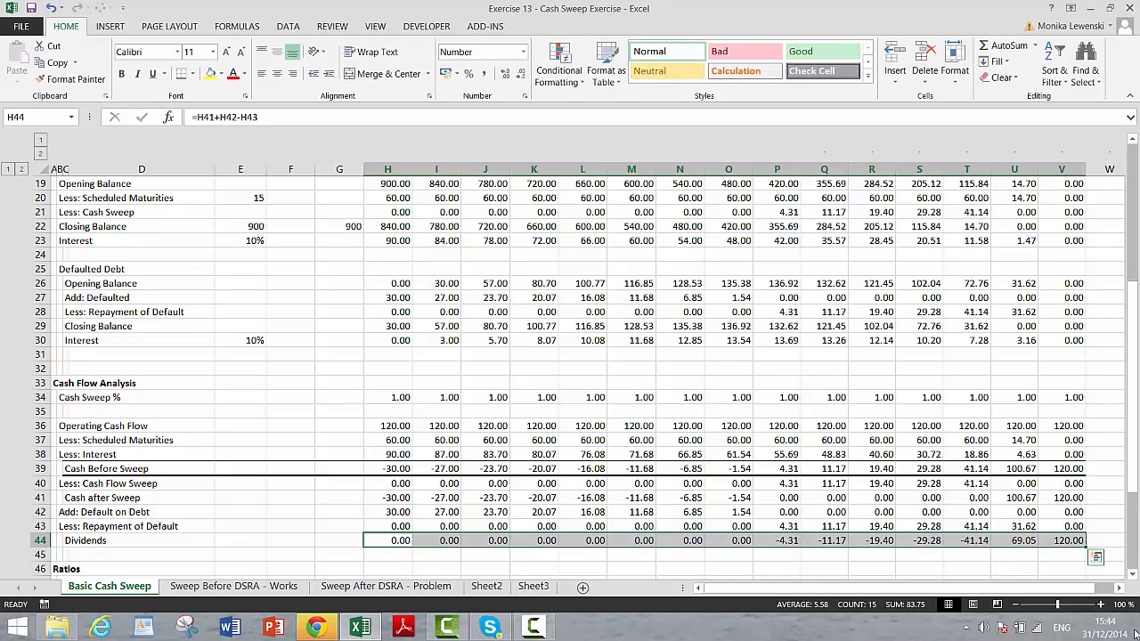
pyautogui.click(537, 629)
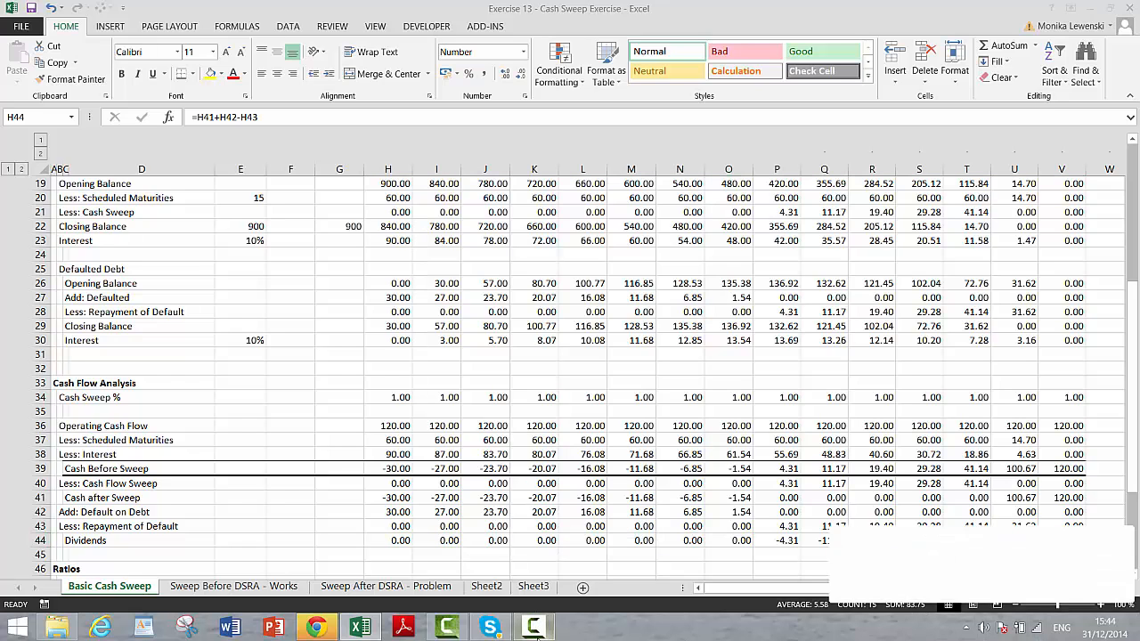
pyautogui.click(1079, 575)
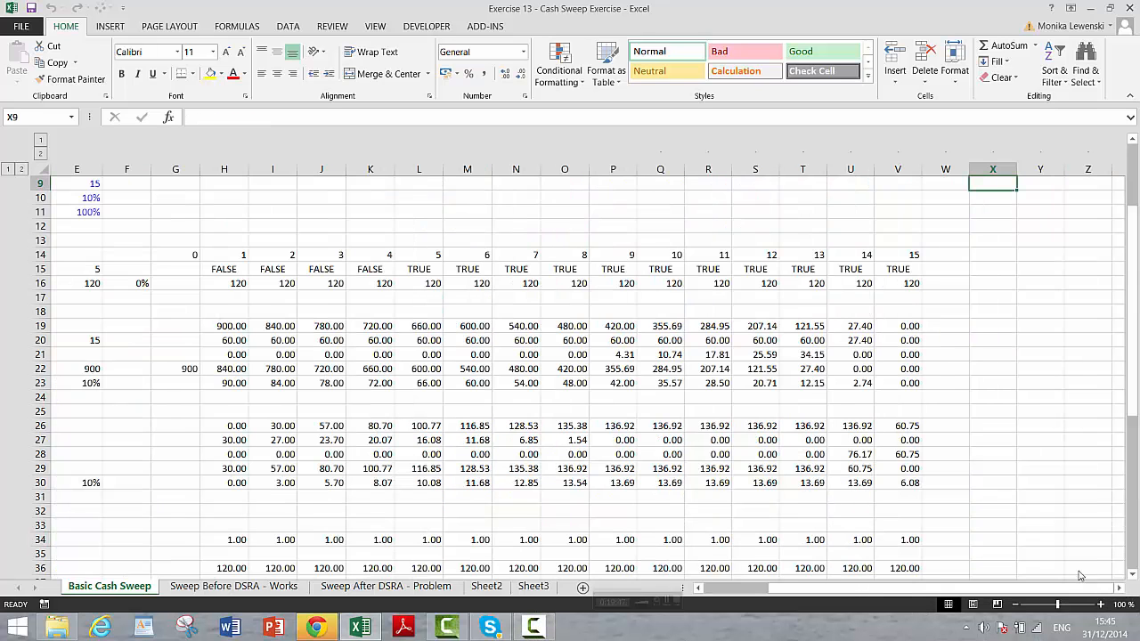
# Review the recalculated defaulted debt and cash flow lines for period 14 and the ratios below them.
pyautogui.click(847, 467)
pyautogui.press('Down')
pyautogui.press('Down')
pyautogui.press('Down')
pyautogui.press('Down')
pyautogui.press('Down')
pyautogui.press('Down')
pyautogui.press('Down')
pyautogui.press('Down')
pyautogui.press('Down')
pyautogui.press('Down')
pyautogui.press('Down')
pyautogui.press('Down')
pyautogui.press('Down')
pyautogui.press('Down')
pyautogui.press('Down')
pyautogui.press('Down')
pyautogui.press('Down')
pyautogui.press('Down')
pyautogui.press('Down')
pyautogui.press('Down')
pyautogui.press('Down')
pyautogui.press('Down')
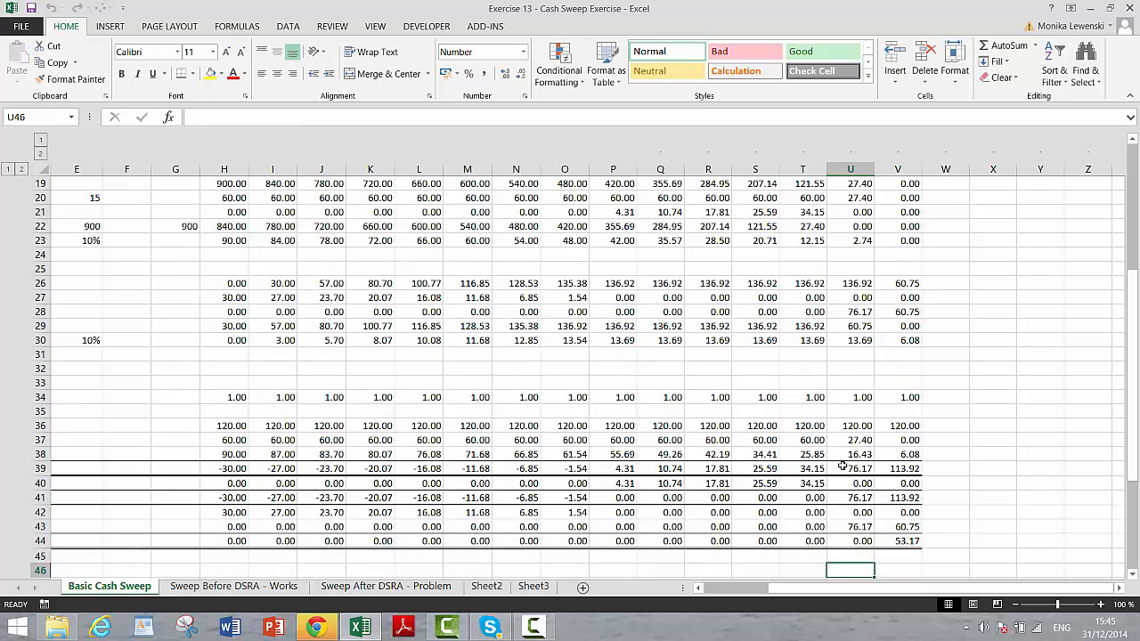
pyautogui.press('Left')
pyautogui.press('Left')
pyautogui.press('Left')
pyautogui.press('Left')
pyautogui.press('Left')
pyautogui.press('Home')
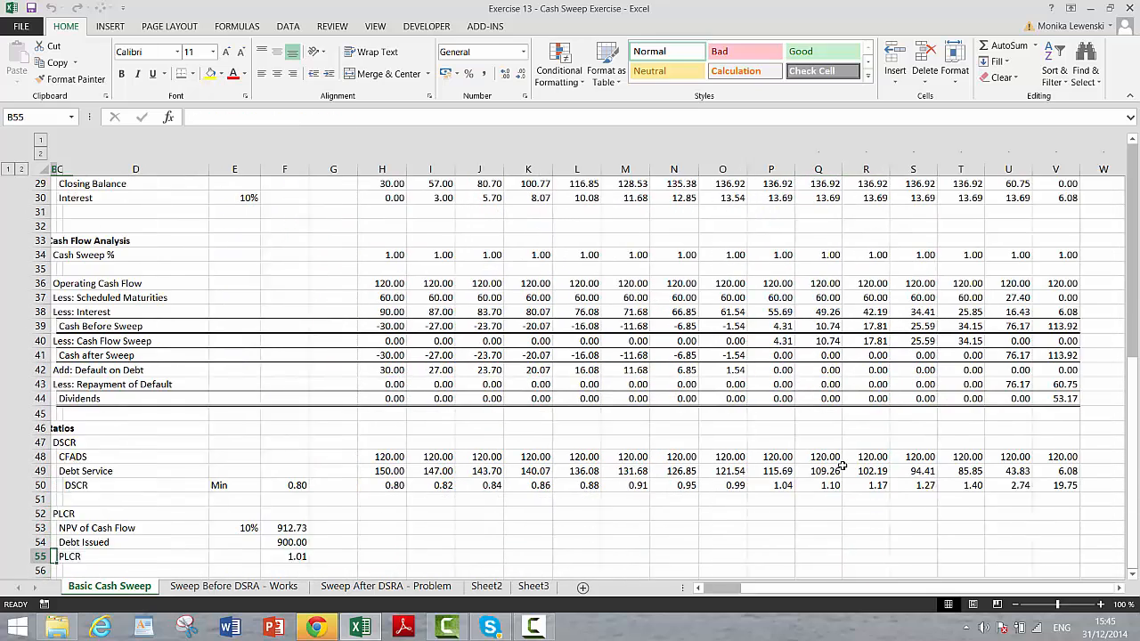
# Inspect the cell references in the period 1 Less: Repayment of Default formula in H43 without changing it.
pyautogui.press('Up')
pyautogui.press('Up')
pyautogui.press('Up')
pyautogui.press('Up')
pyautogui.press('Up')
pyautogui.press('Up')
pyautogui.press('Up')
pyautogui.press('Up')
pyautogui.press('Up')
pyautogui.press('Up')
pyautogui.press('Up')
pyautogui.press('Right')
pyautogui.press('Right')
pyautogui.press('Right')
pyautogui.press('Right')
pyautogui.press('Right')
pyautogui.press('Right')
pyautogui.press('Right')
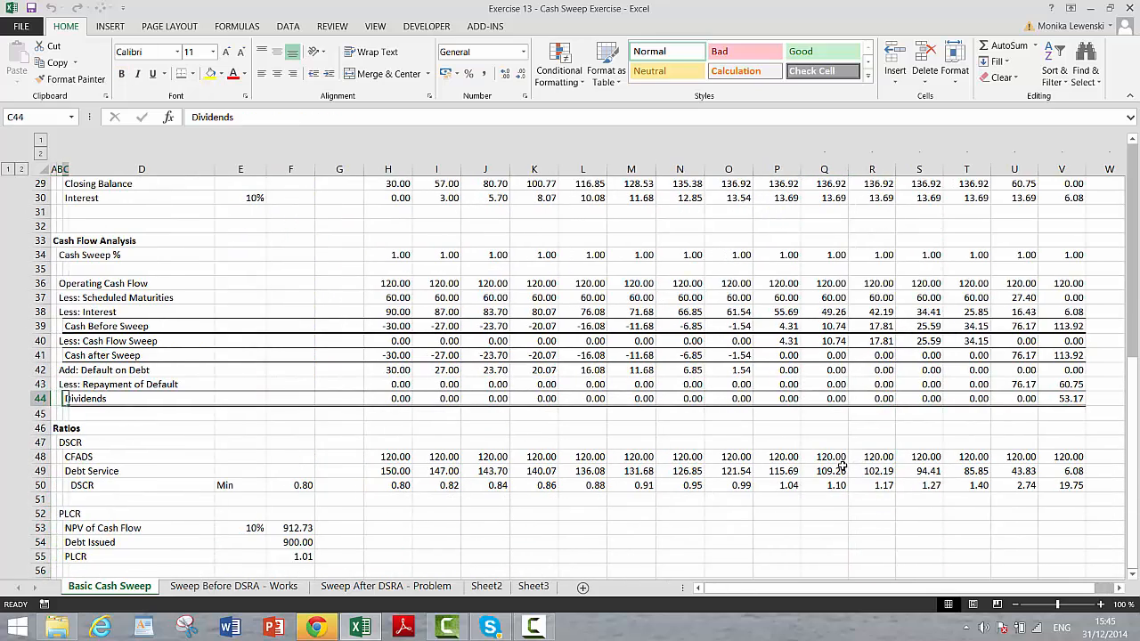
pyautogui.press('Up')
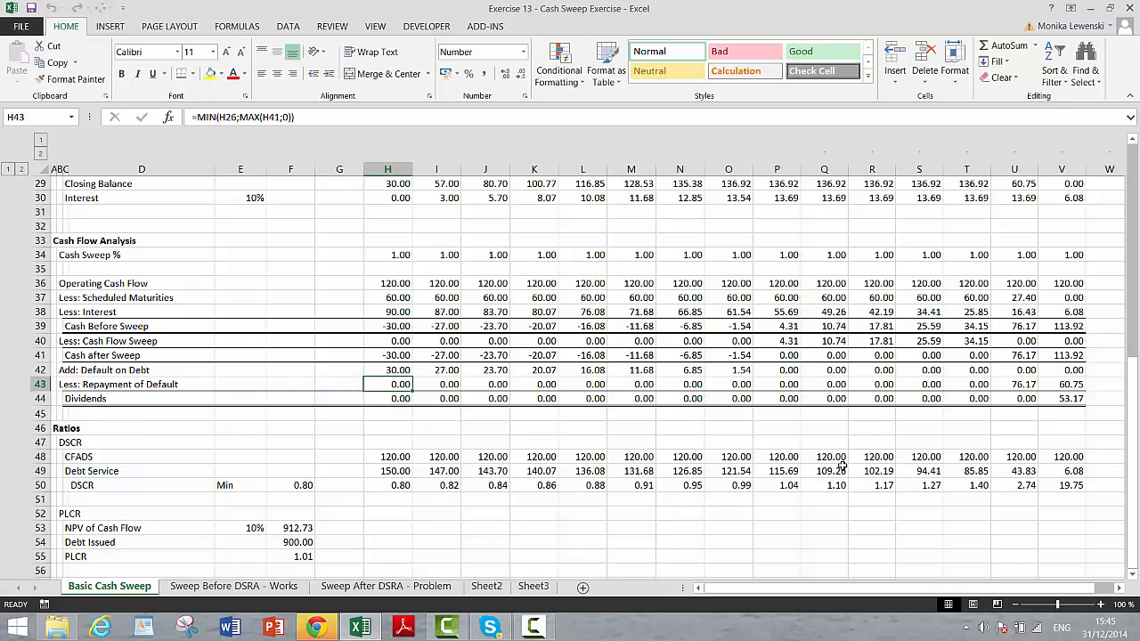
pyautogui.press('F2')
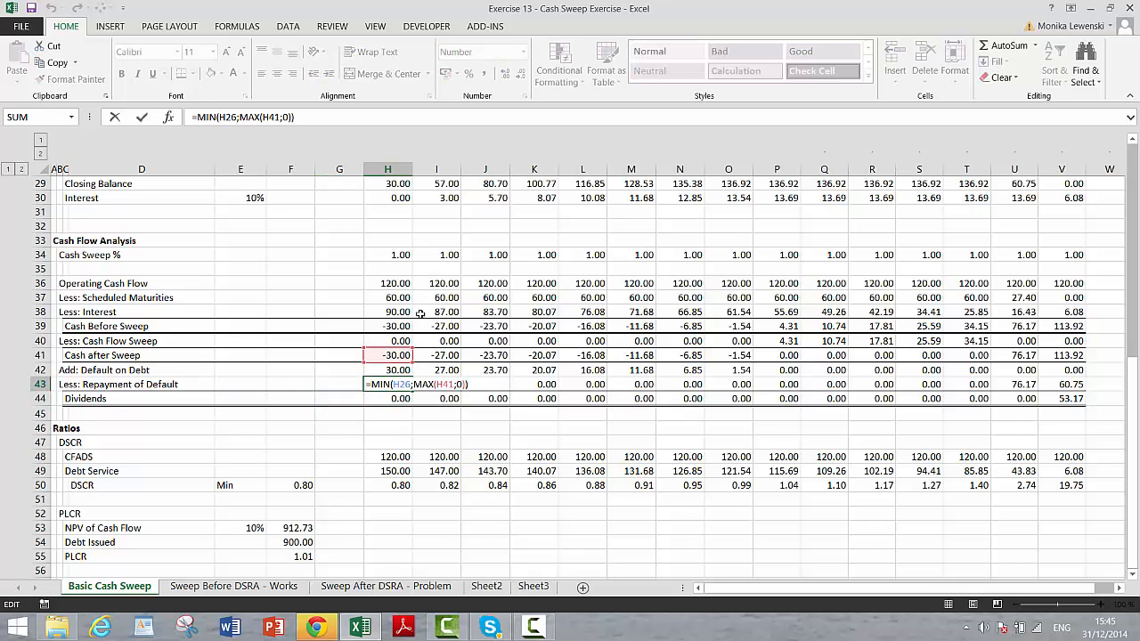
pyautogui.press('Escape')
# Check the Less: Repayment of Default formulas in row 43 across through period 15.
pyautogui.press('Right')
pyautogui.press('Right')
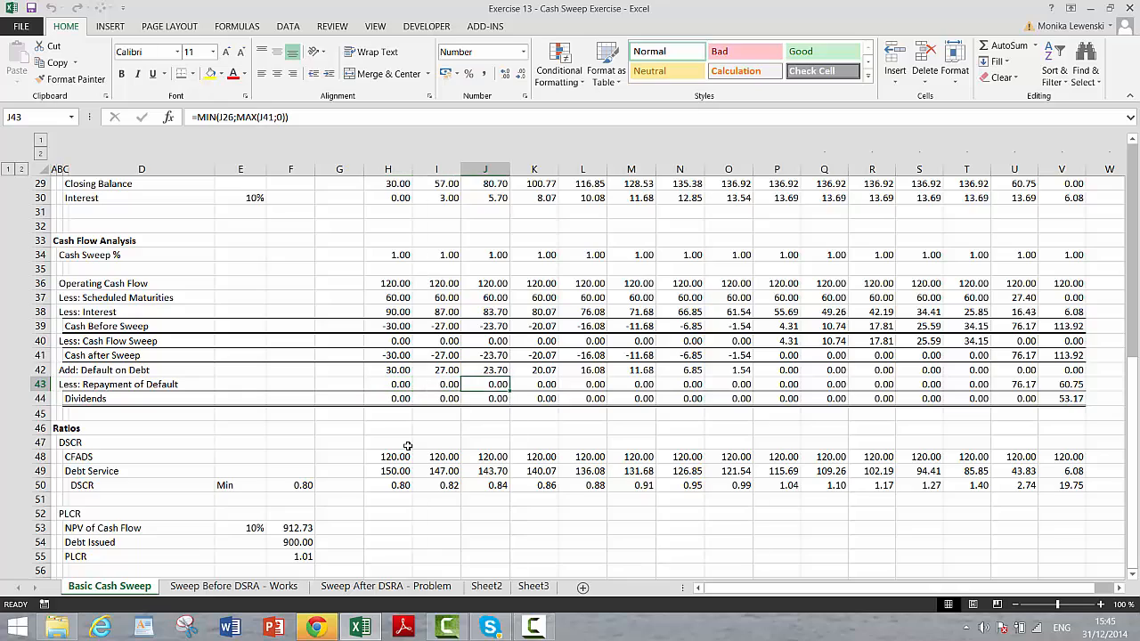
pyautogui.press('Right')
pyautogui.press('Right')
pyautogui.press('Right')
pyautogui.press('Right')
pyautogui.press('Right')
pyautogui.press('Right')
pyautogui.press('Right')
pyautogui.press('Right')
pyautogui.press('Right')
pyautogui.press('Right')
pyautogui.press('Right')
pyautogui.press('Right')
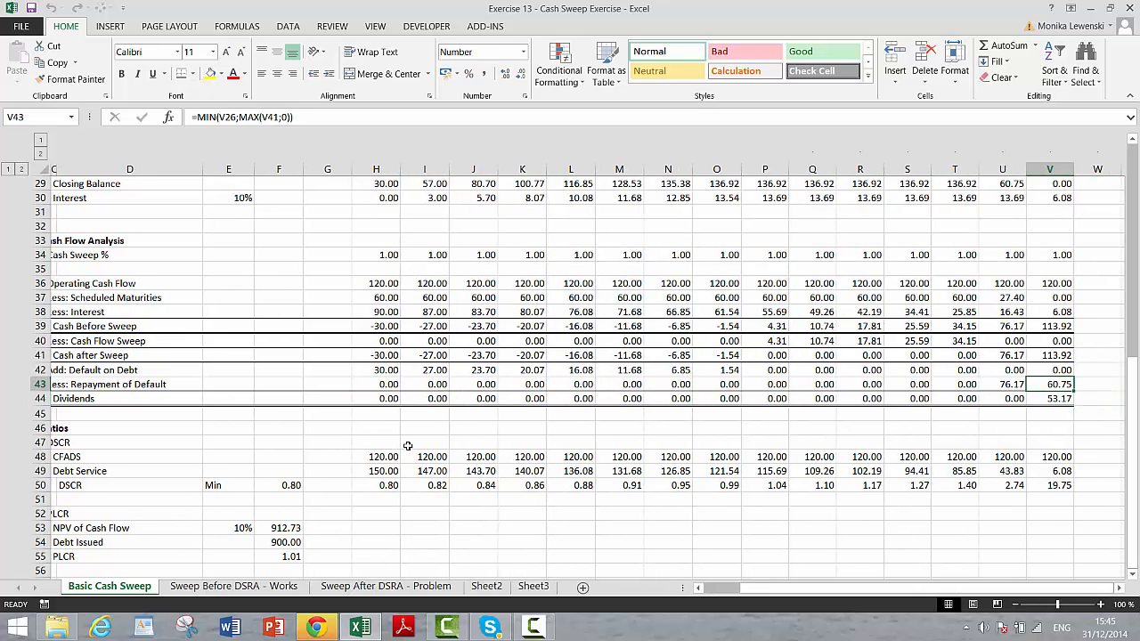
# Set the Base Cash Flow assumption in E4 to 117.
pyautogui.press('Up')
pyautogui.press('Up')
pyautogui.press('Up')
pyautogui.press('Up')
pyautogui.press('Up')
pyautogui.press('Up')
pyautogui.press('Up')
pyautogui.press('Up')
pyautogui.press('Up')
pyautogui.press('Up')
pyautogui.press('Up')
pyautogui.press('Up')
pyautogui.press('Up')
pyautogui.press('Up')
pyautogui.press('Up')
pyautogui.press('Up')
pyautogui.press('Up')
pyautogui.press('Up')
pyautogui.press('Up')
pyautogui.press('Up')
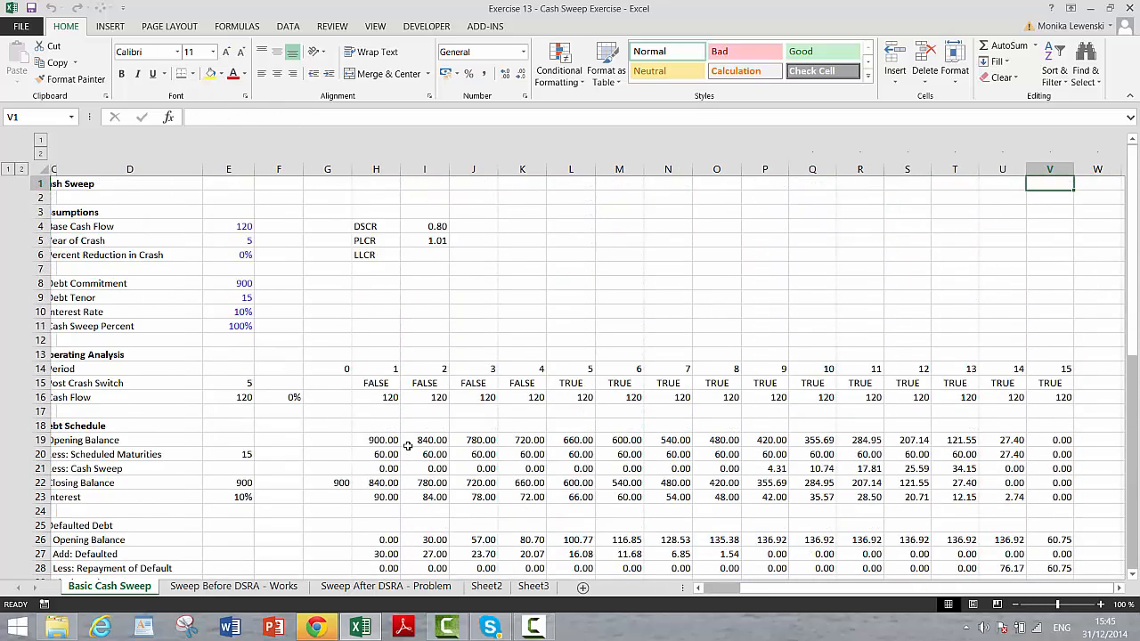
pyautogui.press('Left')
pyautogui.press('Left')
pyautogui.press('Left')
pyautogui.press('Left')
pyautogui.press('Left')
pyautogui.press('Left')
pyautogui.press('Left')
pyautogui.press('Left')
pyautogui.press('Left')
pyautogui.press('Left')
pyautogui.press('Left')
pyautogui.press('Left')
pyautogui.press('Left')
pyautogui.press('Left')
pyautogui.press('Left')
pyautogui.press('Down')
pyautogui.press('Down')
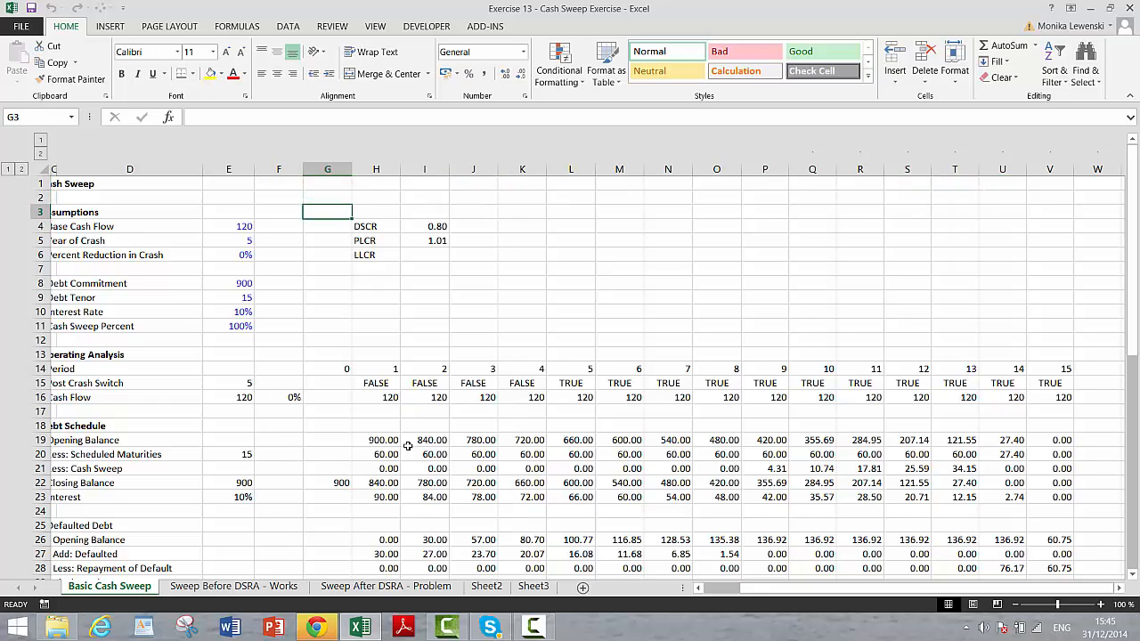
pyautogui.press('Down')
pyautogui.press('Left')
pyautogui.press('Left')
pyautogui.write('1')
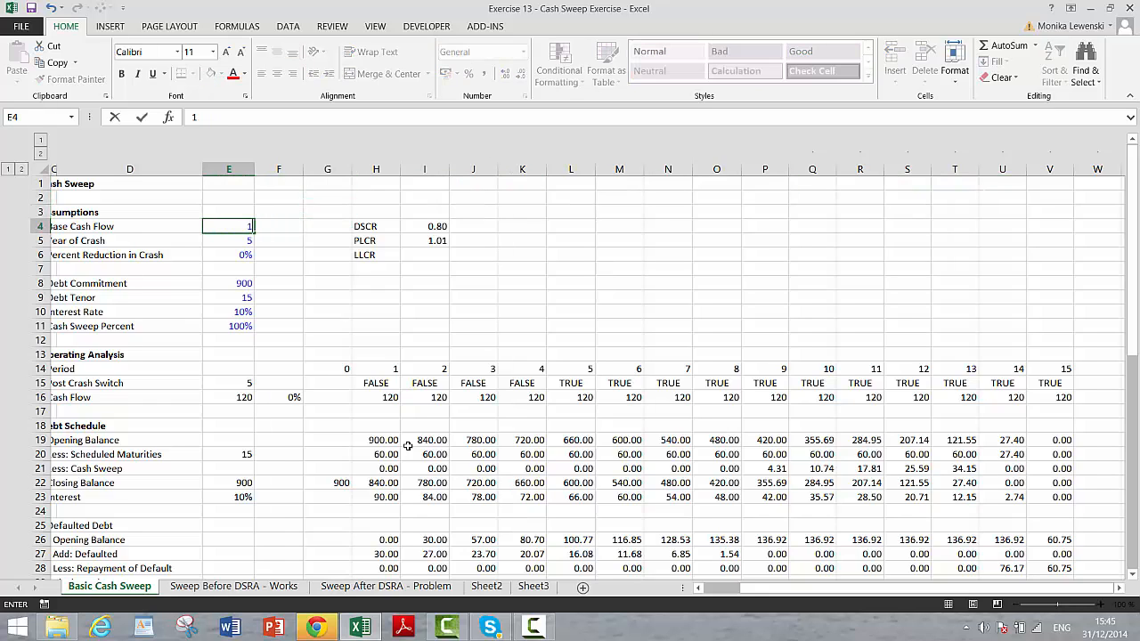
pyautogui.press('Return')
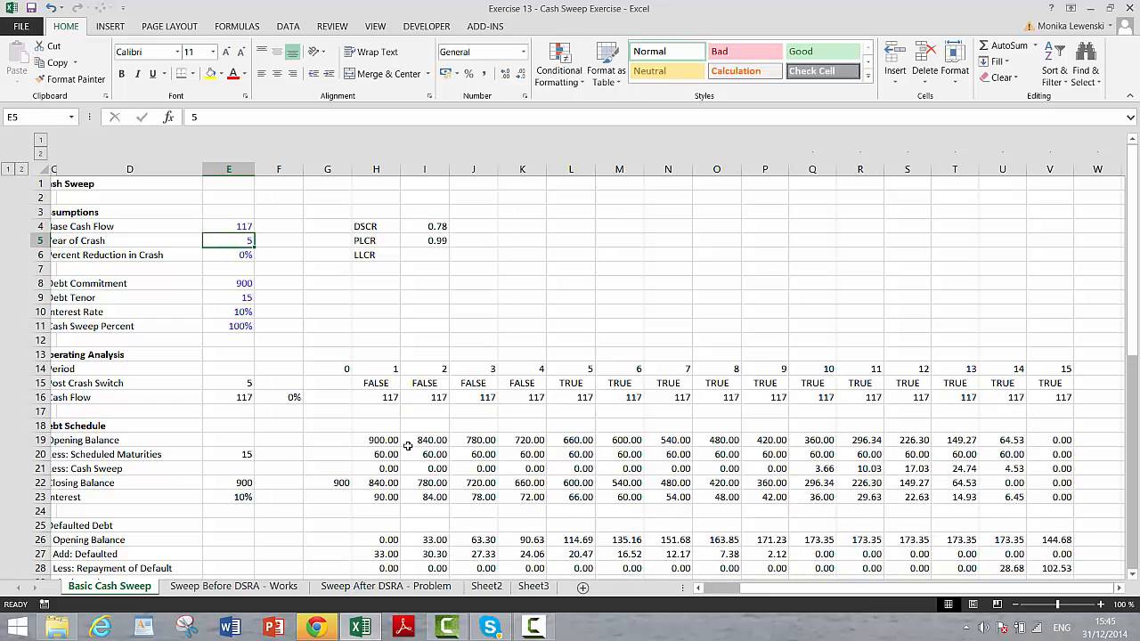
# Review the recalculated operating analysis, debt schedule and defaulted debt account below the assumptions.
pyautogui.press('Down')
pyautogui.press('Down')
pyautogui.press('Down')
pyautogui.press('Down')
pyautogui.press('Down')
pyautogui.press('Down')
pyautogui.press('Down')
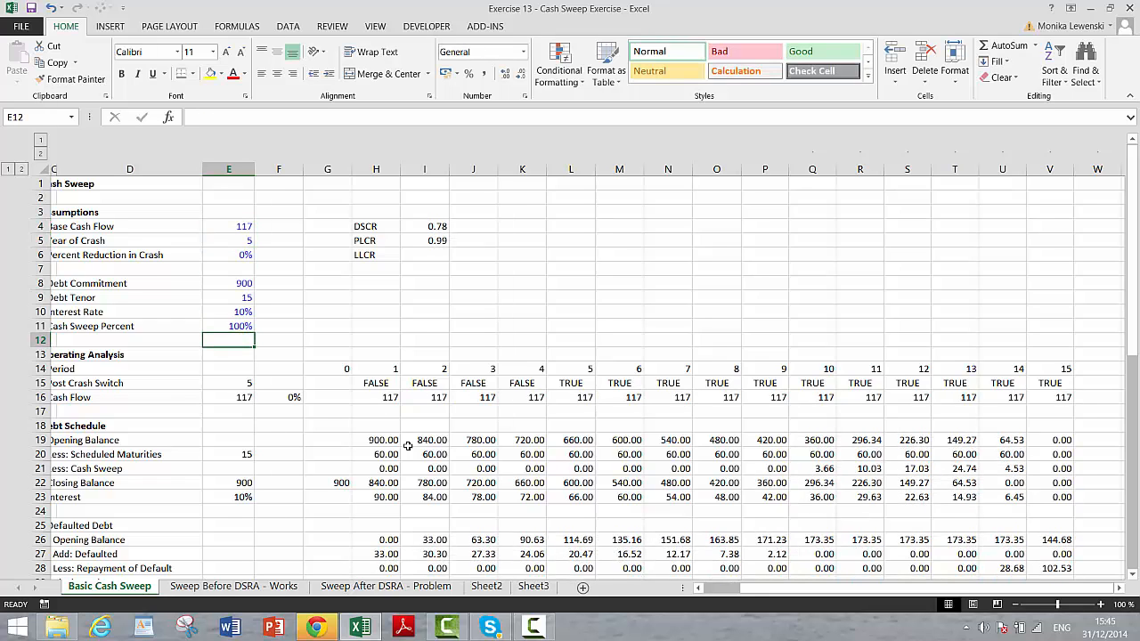
pyautogui.press('Down')
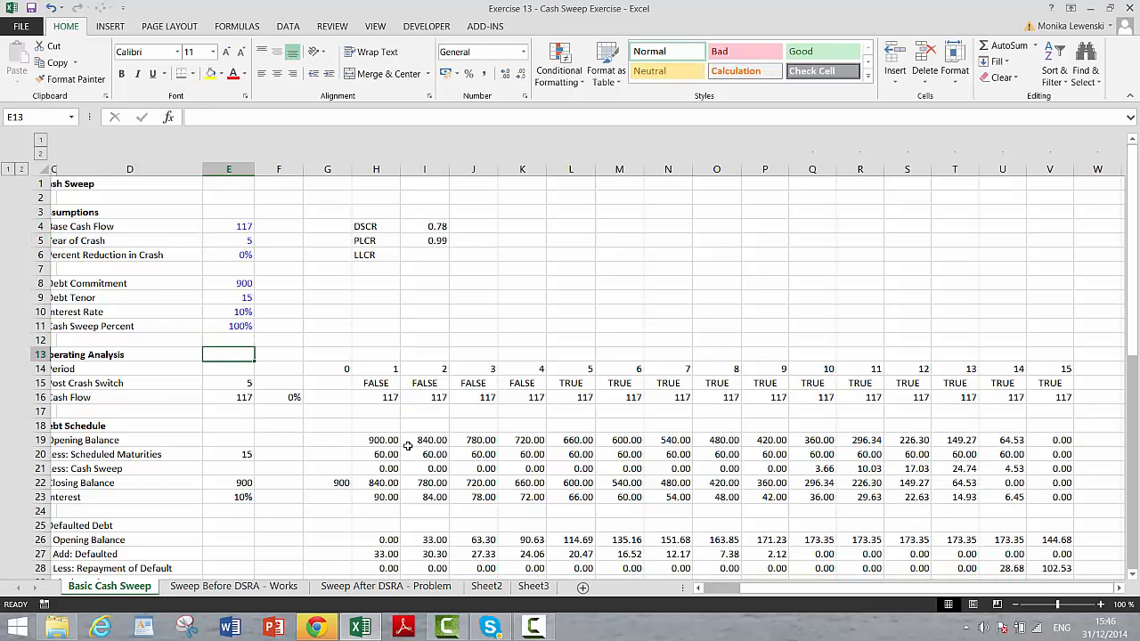
pyautogui.press('Down')
pyautogui.press('Down')
pyautogui.press('Left')
pyautogui.press('Down')
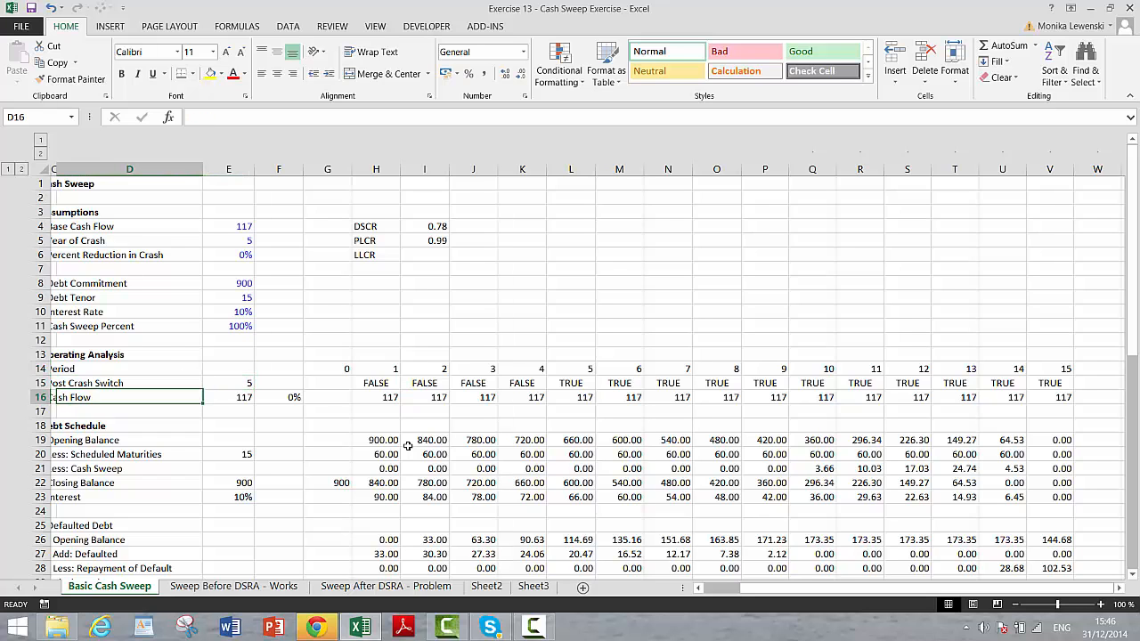
pyautogui.press('Down')
pyautogui.press('Down')
pyautogui.press('Down')
pyautogui.press('Down')
pyautogui.press('Down')
pyautogui.press('Down')
pyautogui.press('Down')
pyautogui.press('Down')
pyautogui.press('Down')
pyautogui.press('Down')
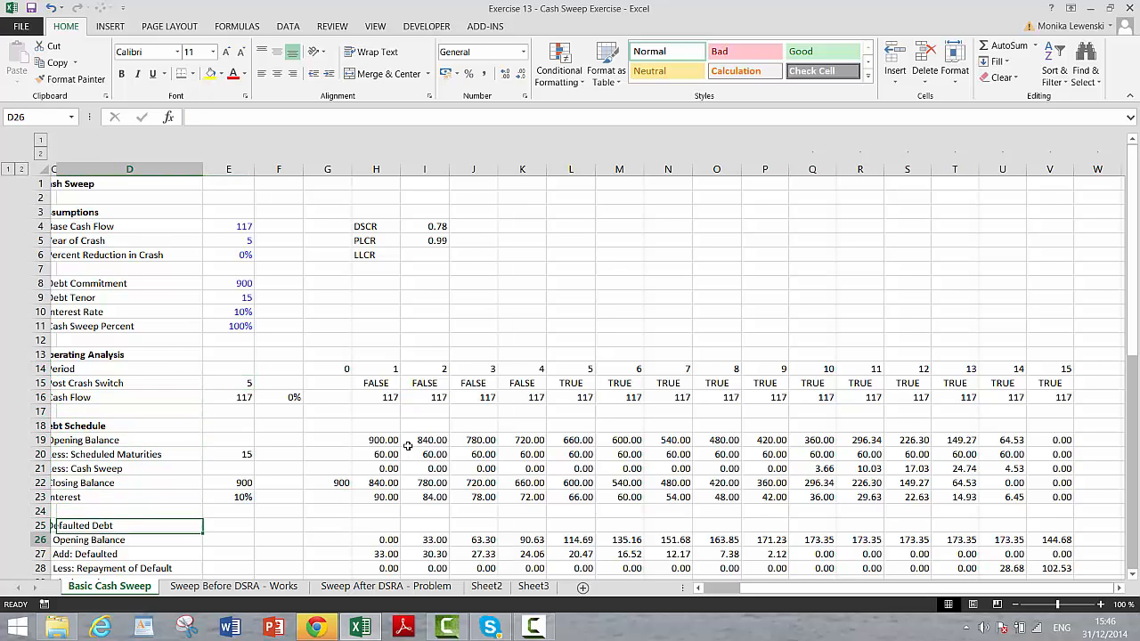
pyautogui.press('Down')
pyautogui.press('Down')
pyautogui.press('Down')
pyautogui.press('Down')
pyautogui.press('Down')
pyautogui.press('Down')
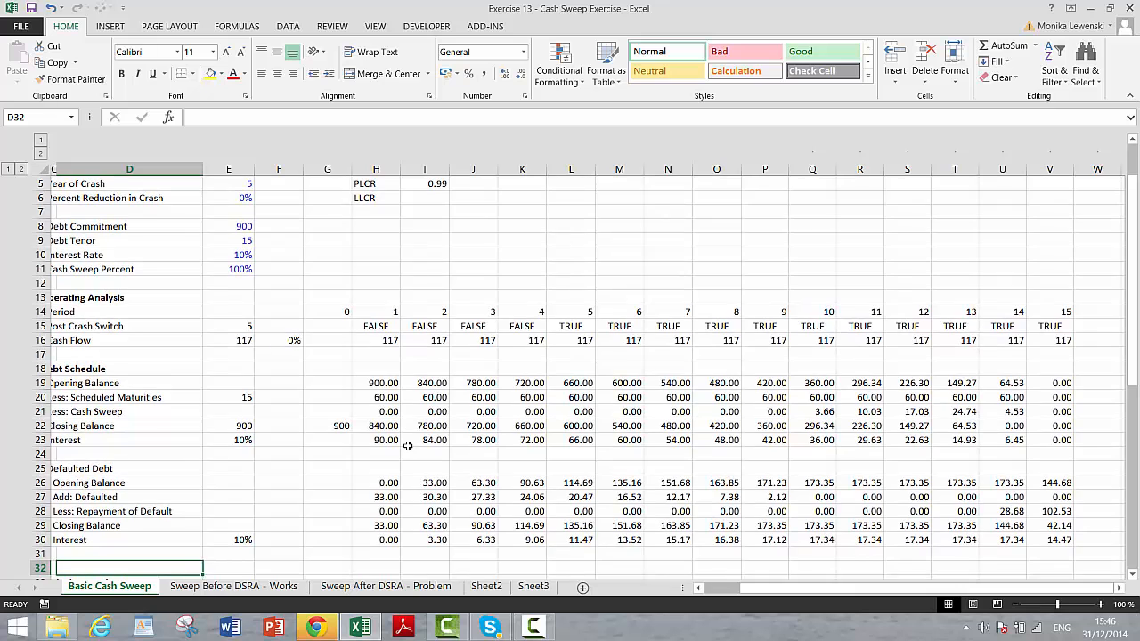
# Check the defaulted debt Closing Balance in row 29 across the last periods and the first cash flow analysis lines below it.
pyautogui.press('Left')
pyautogui.press('Left')
pyautogui.press('Up')
pyautogui.press('Up')
pyautogui.press('Up')
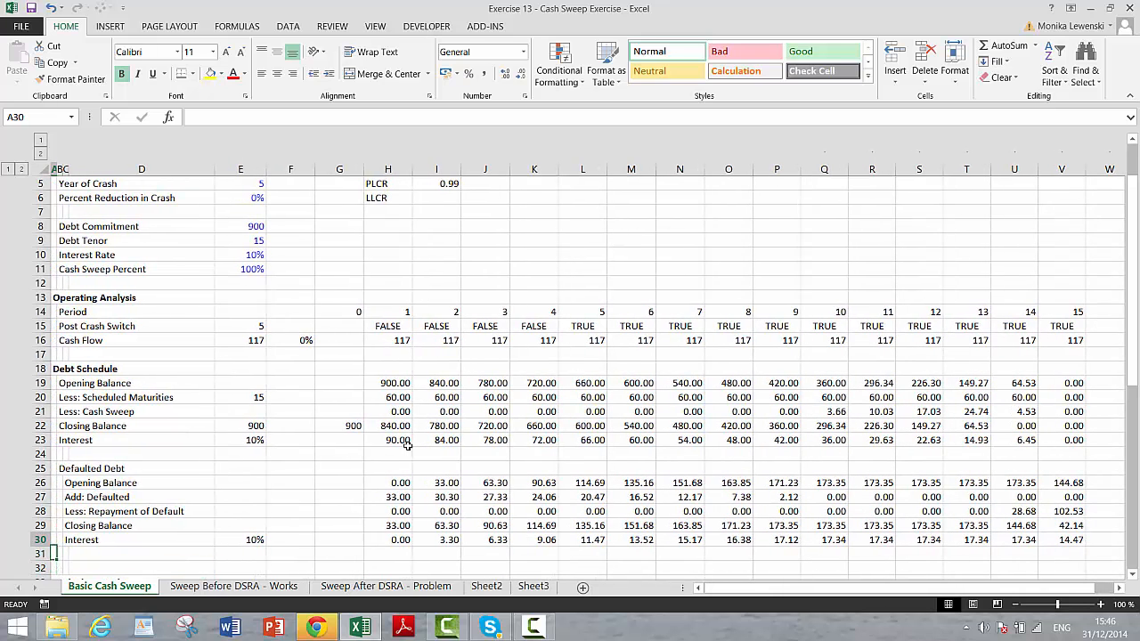
pyautogui.press('Right')
pyautogui.press('Right')
pyautogui.press('Right')
pyautogui.press('Right')
pyautogui.press('Right')
pyautogui.press('Right')
pyautogui.press('Right')
pyautogui.press('Right')
pyautogui.press('Right')
pyautogui.press('Right')
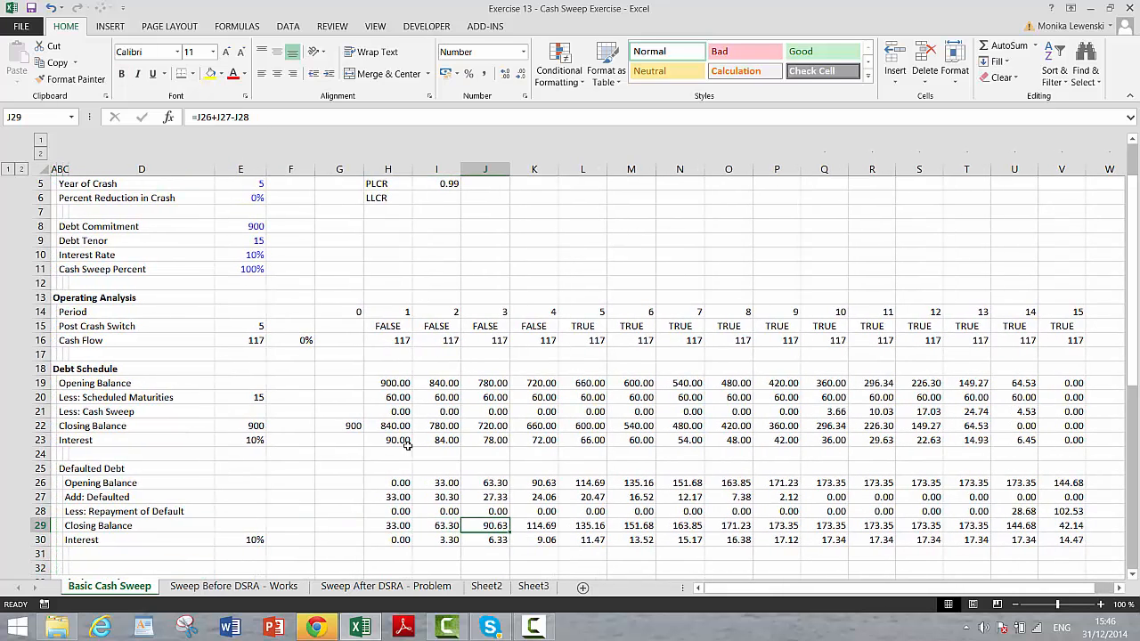
pyautogui.press('Right')
pyautogui.press('Right')
pyautogui.press('Right')
pyautogui.press('Right')
pyautogui.press('Right')
pyautogui.press('Right')
pyautogui.press('Right')
pyautogui.press('Right')
pyautogui.press('Right')
pyautogui.press('Right')
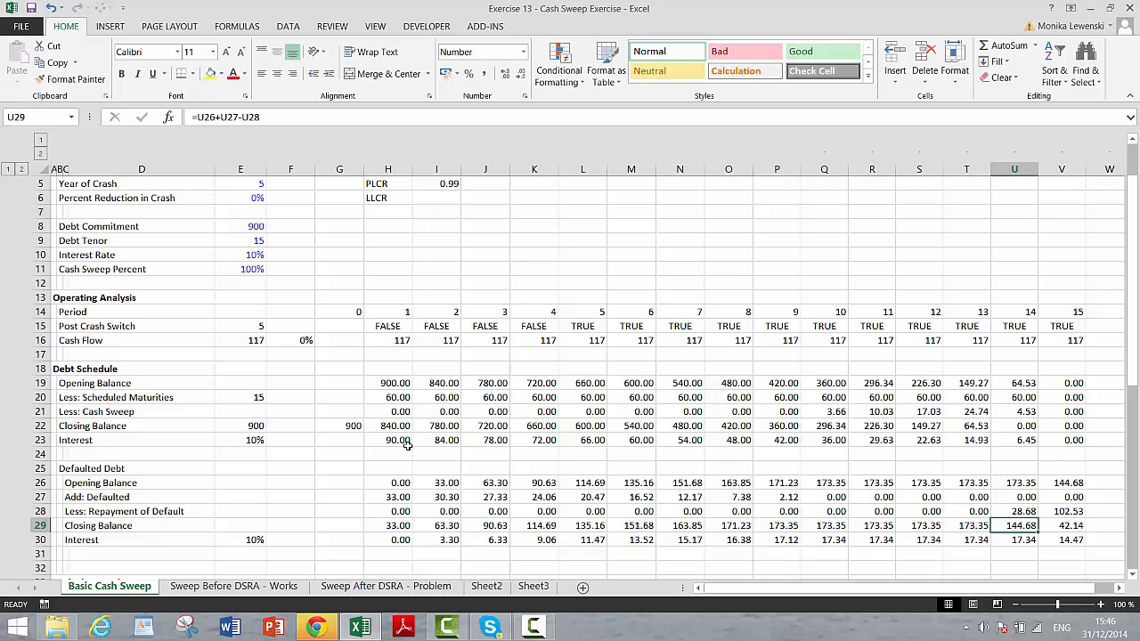
pyautogui.press('Down')
pyautogui.press('Down')
pyautogui.press('Down')
pyautogui.press('Down')
pyautogui.press('Down')
pyautogui.press('Down')
pyautogui.press('Down')
pyautogui.press('Down')
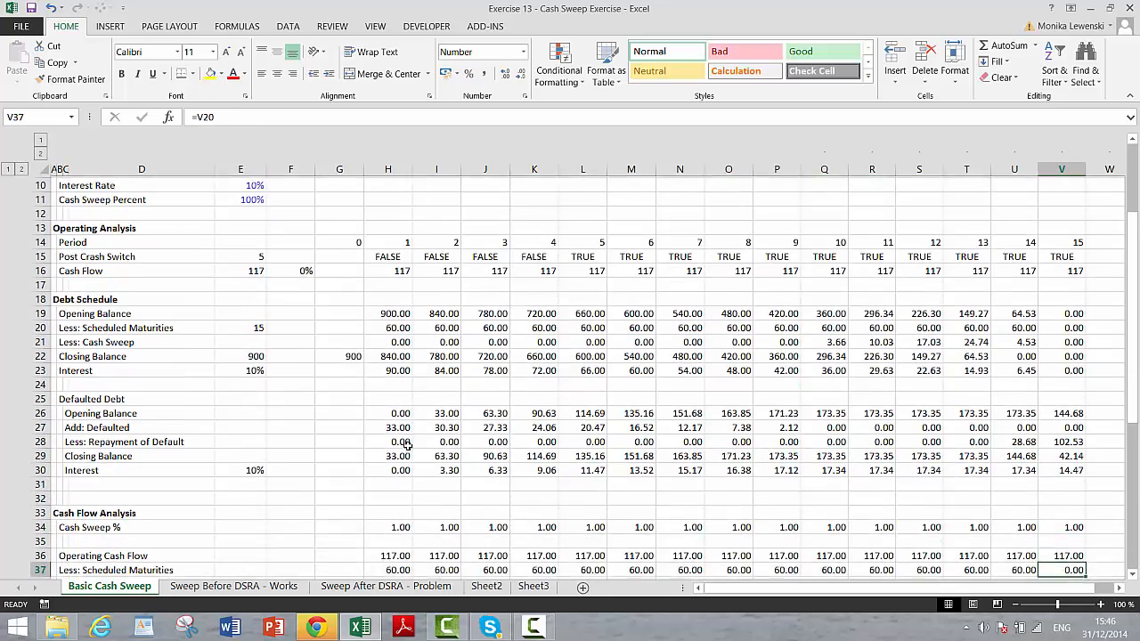
# Go back to the summary ratios beside the assumptions and examine the PLCR in I5.
pyautogui.press('Up')
pyautogui.press('Up')
pyautogui.press('Up')
pyautogui.press('Up')
pyautogui.press('Up')
pyautogui.press('Up')
pyautogui.press('Up')
pyautogui.press('Up')
pyautogui.press('Up')
pyautogui.press('Up')
pyautogui.press('Up')
pyautogui.press('Up')
pyautogui.press('Up')
pyautogui.press('Up')
pyautogui.press('Up')
pyautogui.press('Up')
pyautogui.press('Up')
pyautogui.press('Up')
pyautogui.press('Up')
pyautogui.press('Up')
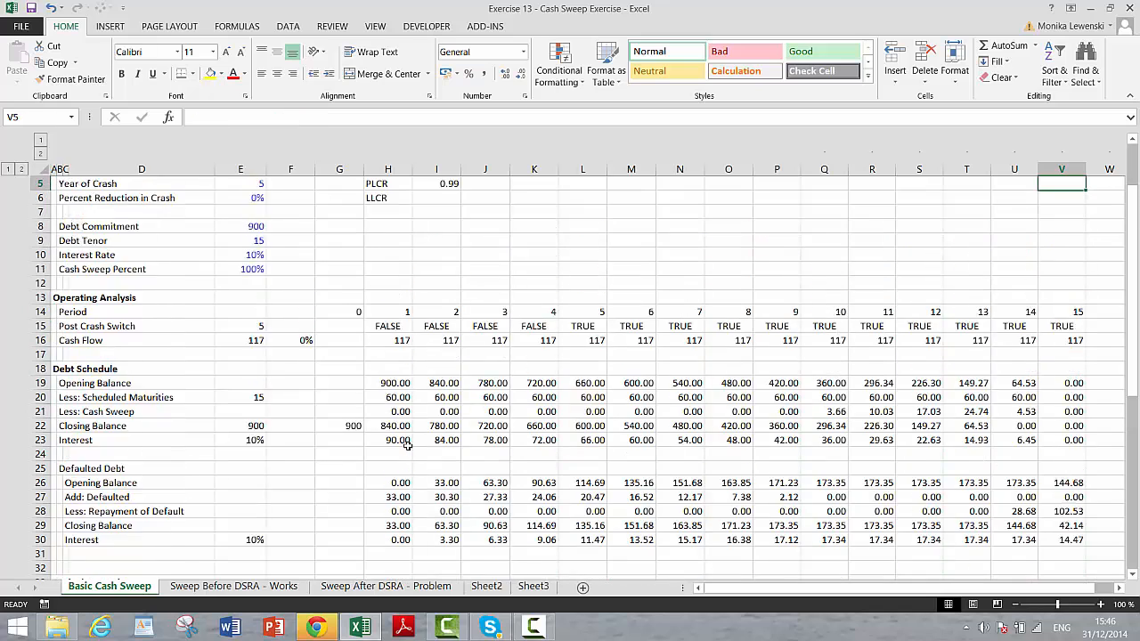
pyautogui.press('Left')
pyautogui.press('Left')
pyautogui.press('Left')
pyautogui.press('Left')
pyautogui.press('Left')
pyautogui.press('Left')
pyautogui.press('Left')
pyautogui.press('Left')
pyautogui.press('Left')
pyautogui.press('Left')
pyautogui.press('Left')
pyautogui.press('Left')
pyautogui.press('Left')
pyautogui.press('Left')
pyautogui.press('Left')
pyautogui.press('Left')
pyautogui.press('Left')
pyautogui.press('Left')
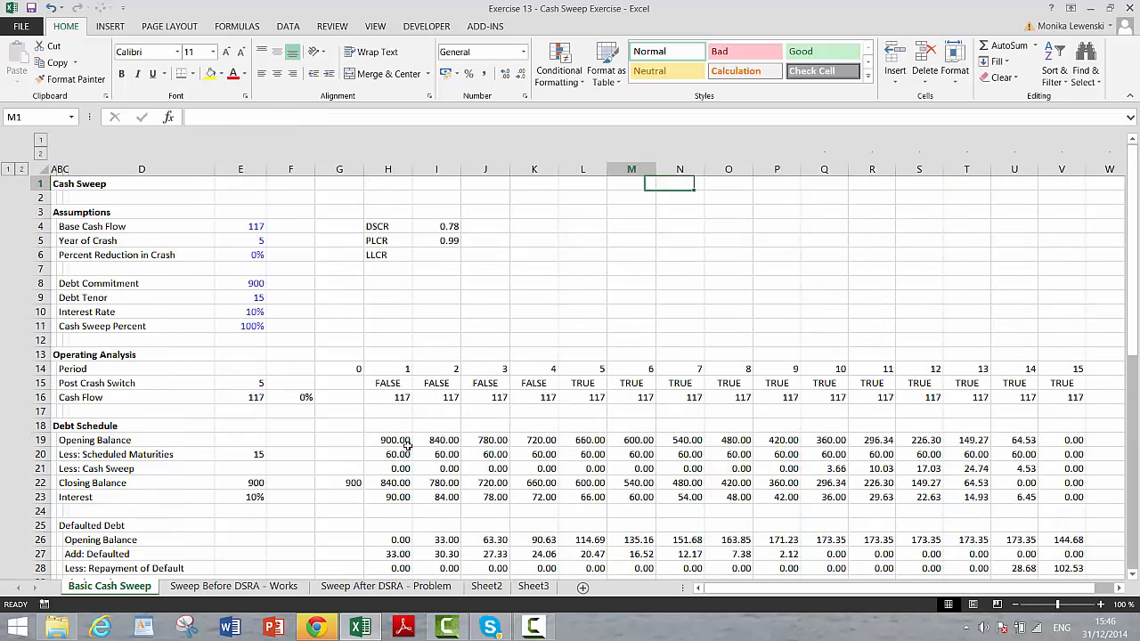
pyautogui.press('Down')
pyautogui.press('Down')
pyautogui.press('Down')
pyautogui.press('Down')
pyautogui.press('Right')
pyautogui.press('Right')
pyautogui.press('Right')
pyautogui.press('Right')
pyautogui.press('Right')
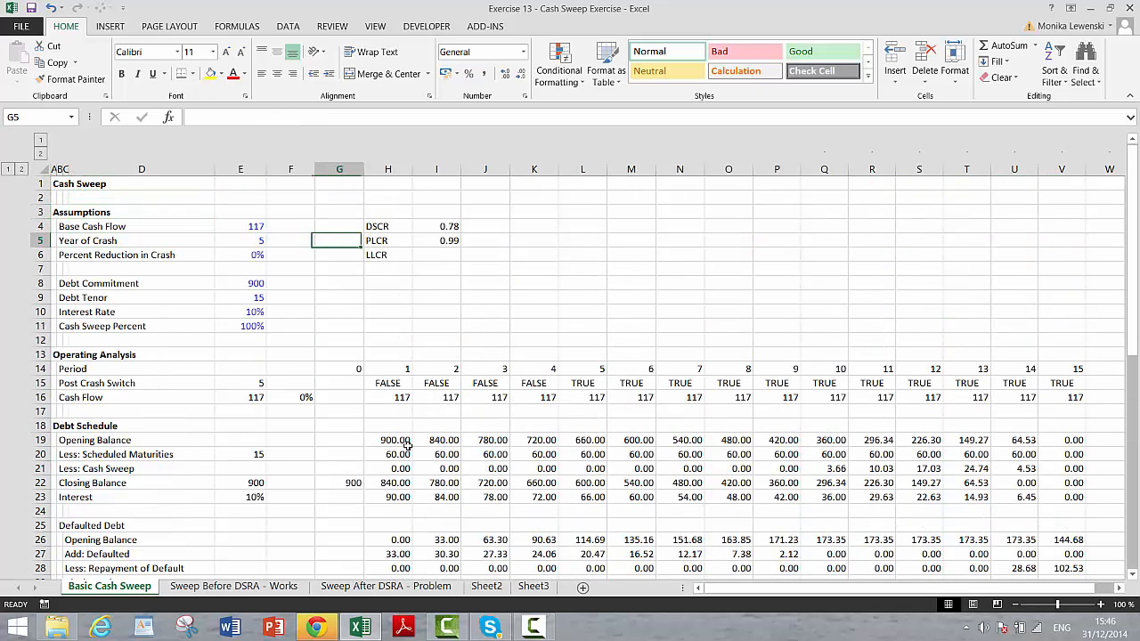
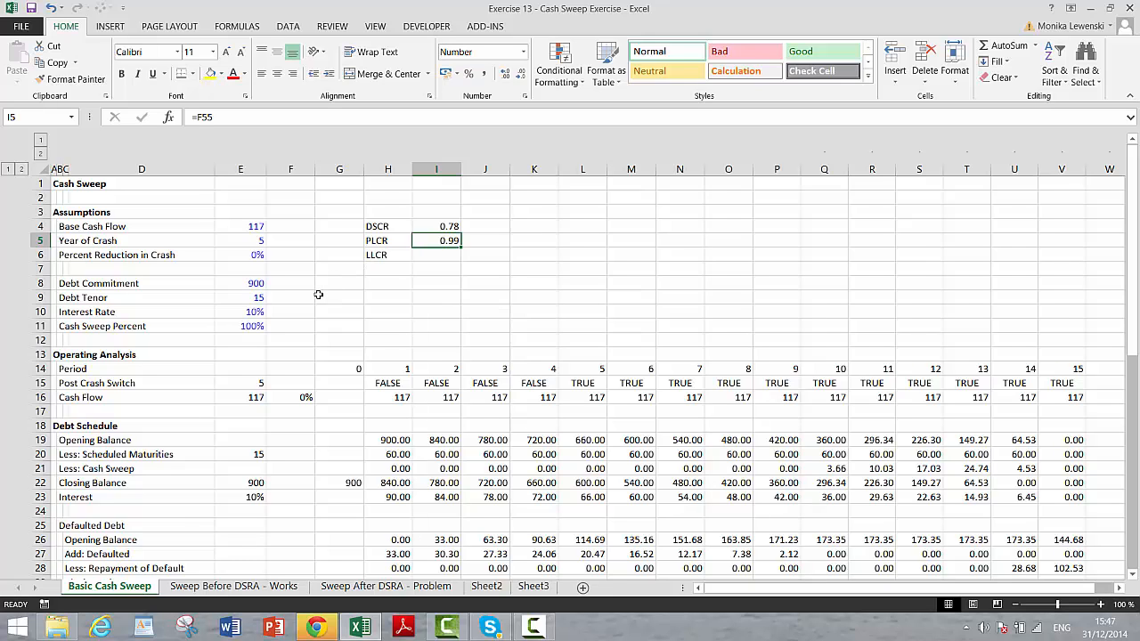
# Set the Cash Sweep Percent assumption in E11 to 50%.
pyautogui.click(249, 326)
pyautogui.write('5')
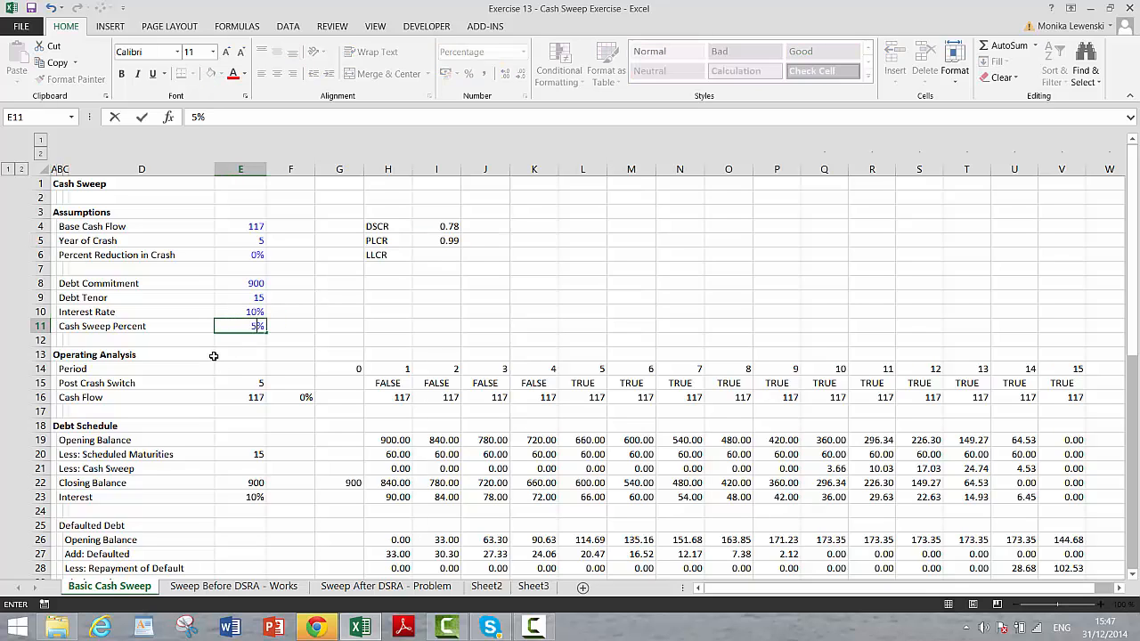
pyautogui.write('0')
pyautogui.press('Return')
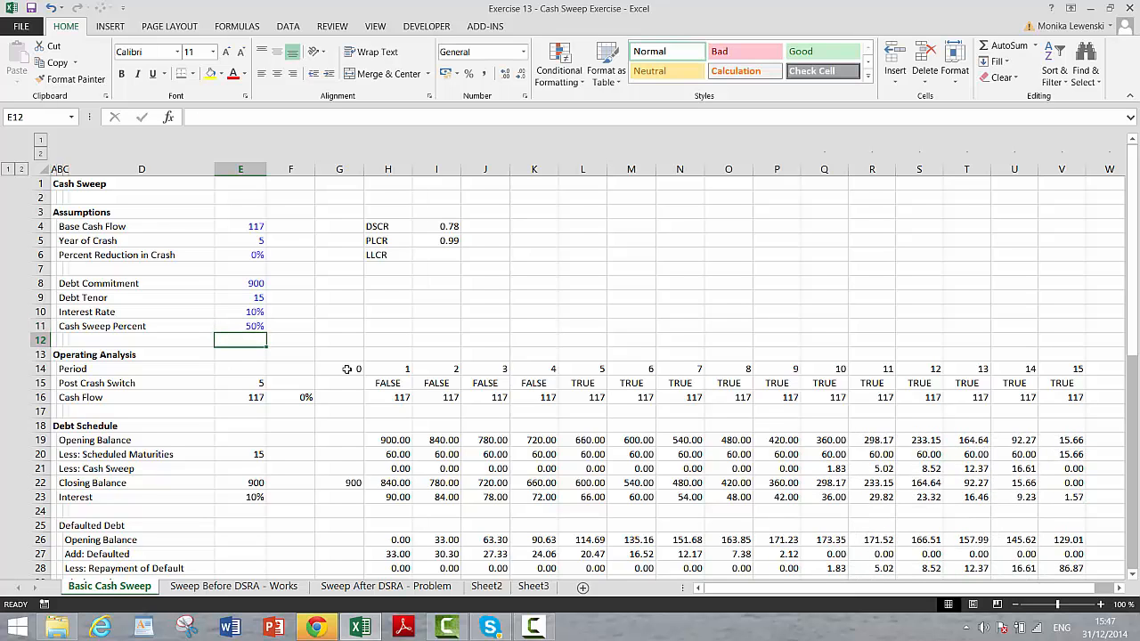
pyautogui.click(427, 408)
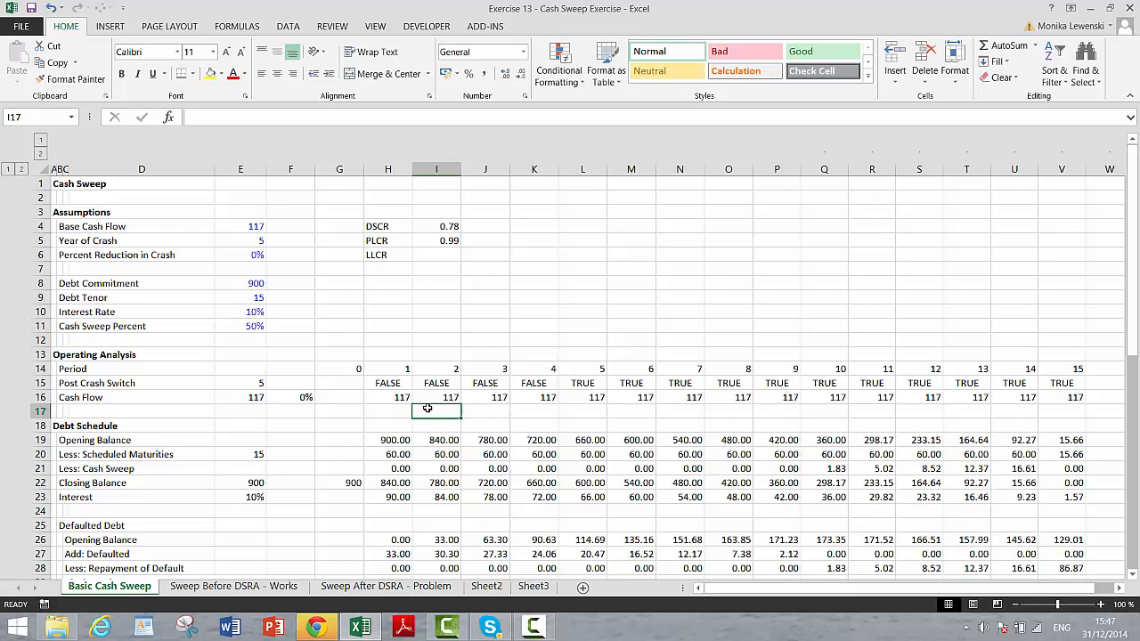
# Review the debt schedule, defaulted debt account and cash flow analysis in the period 2 column down to the Ratios section.
pyautogui.press('Down')
pyautogui.press('Down')
pyautogui.press('Down')
pyautogui.press('Down')
pyautogui.press('Down')
pyautogui.press('Down')
pyautogui.press('Down')
pyautogui.press('Down')
pyautogui.press('Down')
pyautogui.press('Down')
pyautogui.press('Down')
pyautogui.press('Down')
pyautogui.press('Down')
pyautogui.press('Down')
pyautogui.press('Down')
pyautogui.press('Down')
pyautogui.press('Down')
pyautogui.press('Down')
pyautogui.press('Down')
pyautogui.press('Down')
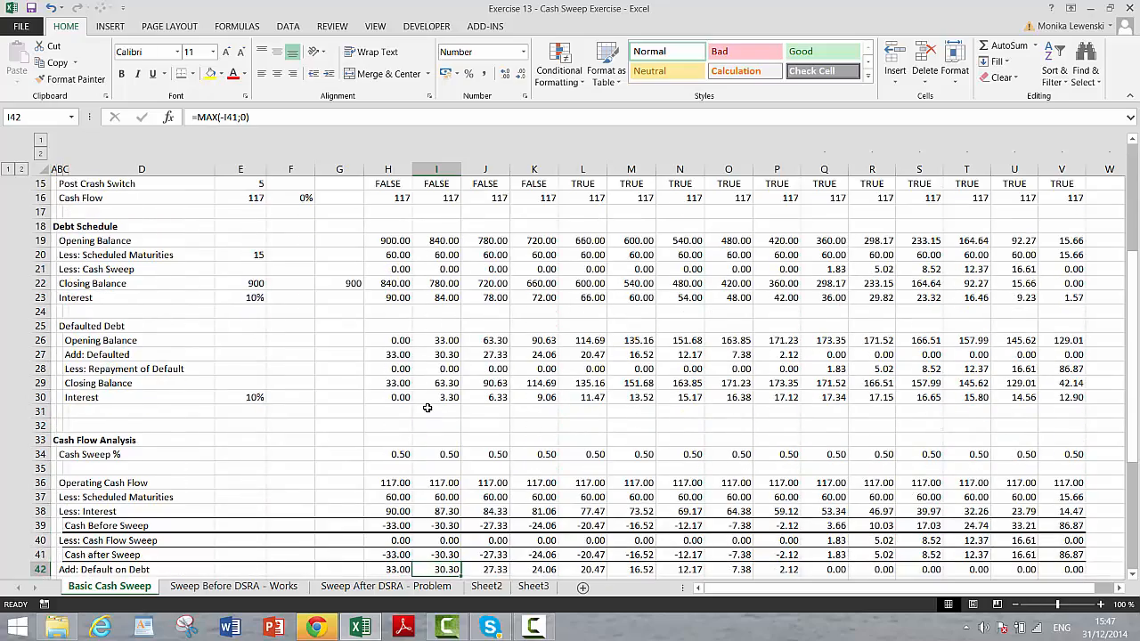
pyautogui.press('Down')
pyautogui.press('Down')
pyautogui.press('Down')
pyautogui.press('Down')
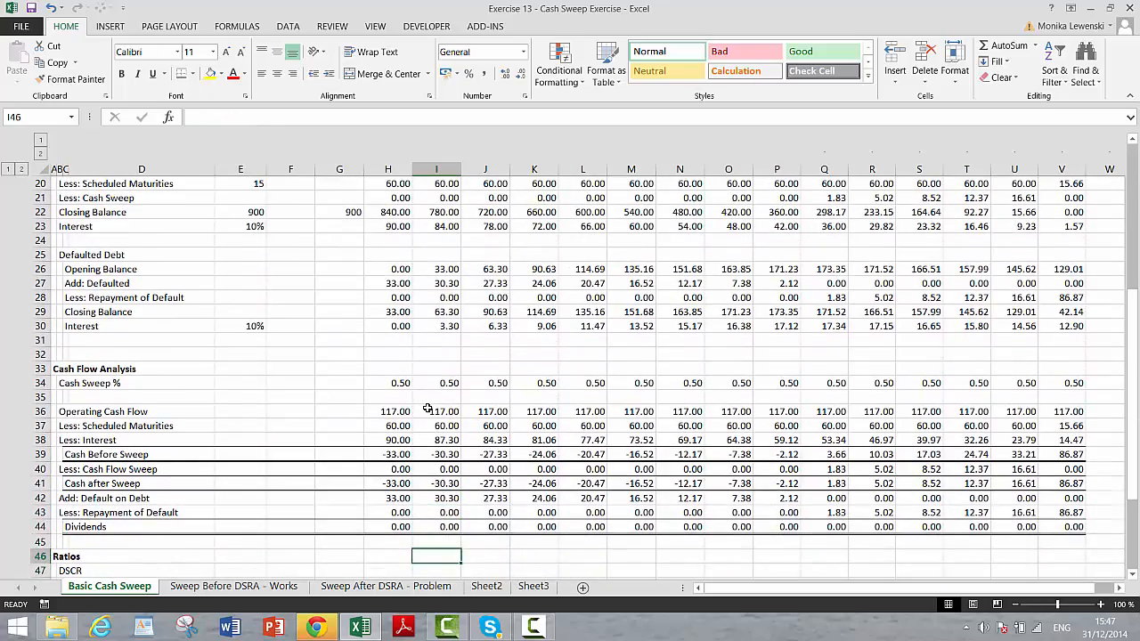
# Recheck the defaulted debt rows from Opening Balance to Interest against the cash flow analysis rows below them.
pyautogui.press('Up')
pyautogui.press('Up')
pyautogui.press('Up')
pyautogui.press('Up')
pyautogui.press('Up')
pyautogui.press('Up')
pyautogui.press('Up')
pyautogui.press('Up')
pyautogui.press('Up')
pyautogui.press('Up')
pyautogui.press('Up')
pyautogui.press('Up')
pyautogui.press('Up')
pyautogui.press('Up')
pyautogui.press('Up')
pyautogui.press('Up')
pyautogui.press('Up')
pyautogui.press('Up')
pyautogui.press('Up')
pyautogui.press('Up')
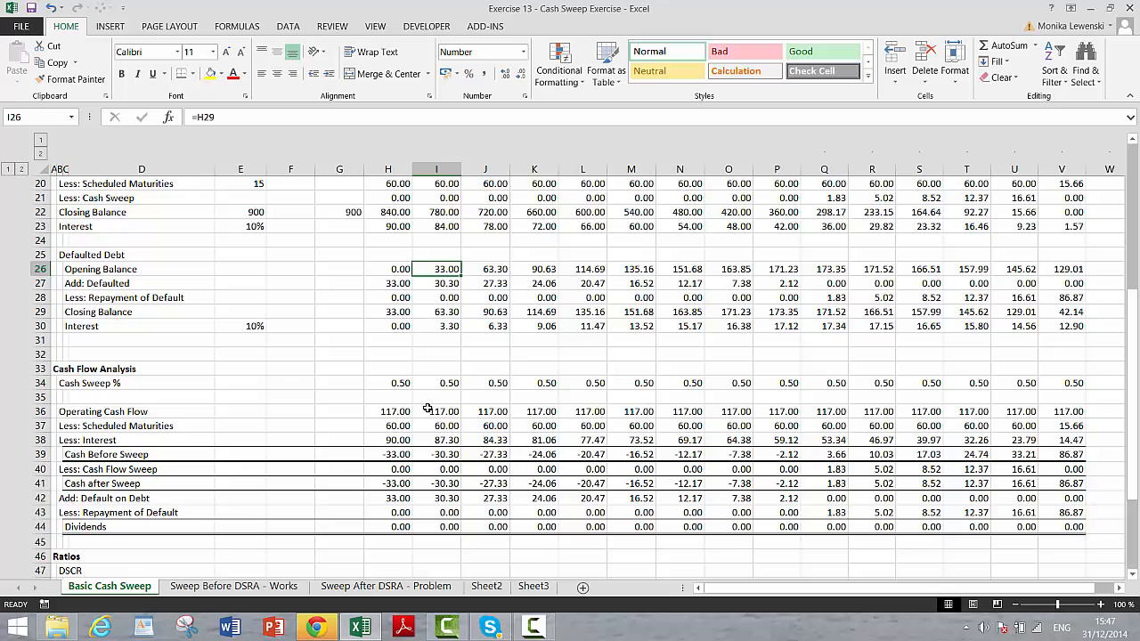
pyautogui.press('Down')
pyautogui.press('Down')
pyautogui.press('Down')
pyautogui.press('Down')
pyautogui.press('Down')
pyautogui.press('Down')
pyautogui.press('Down')
pyautogui.press('Down')
pyautogui.press('Down')
pyautogui.press('Down')
pyautogui.press('Down')
pyautogui.press('Down')
pyautogui.press('Down')
pyautogui.press('Down')
pyautogui.press('Down')
pyautogui.press('Down')
pyautogui.press('Down')
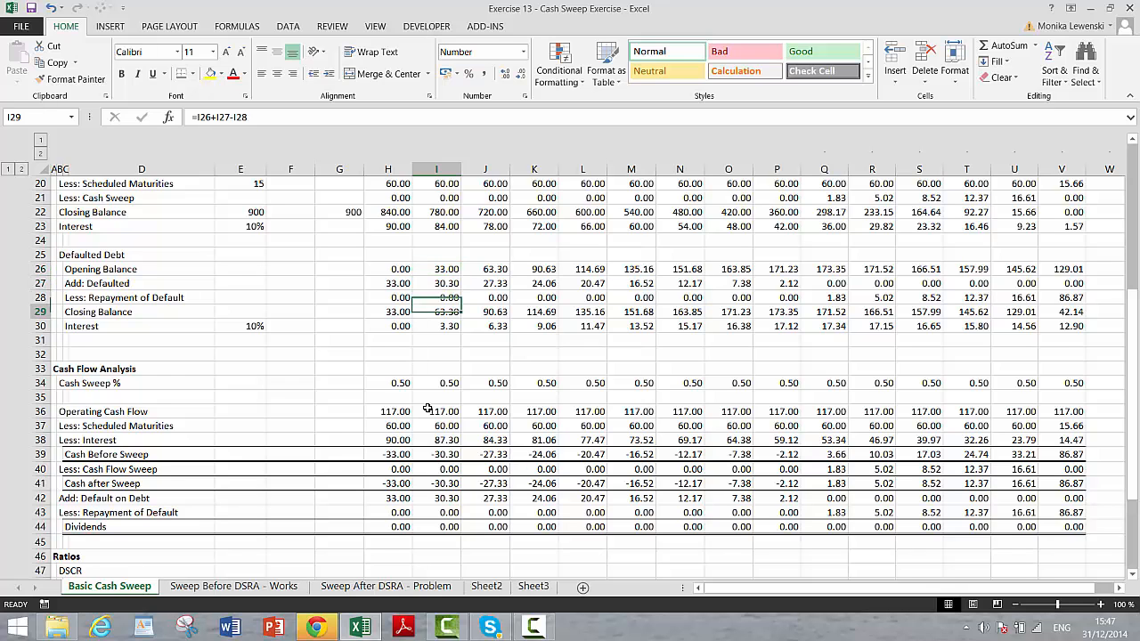
# Set the Base Cash Flow assumption in E4 to 300 and the Percent Reduction in Crash in E6 to 70%.
pyautogui.press('Up')
pyautogui.press('Up')
pyautogui.press('Up')
pyautogui.press('Up')
pyautogui.press('Up')
pyautogui.press('Up')
pyautogui.press('Up')
pyautogui.press('Up')
pyautogui.press('Up')
pyautogui.press('Up')
pyautogui.press('Up')
pyautogui.press('Up')
pyautogui.press('Up')
pyautogui.press('Up')
pyautogui.press('Up')
pyautogui.press('Up')
pyautogui.press('Up')
pyautogui.press('Up')
pyautogui.press('Up')
pyautogui.press('Up')
pyautogui.press('Up')
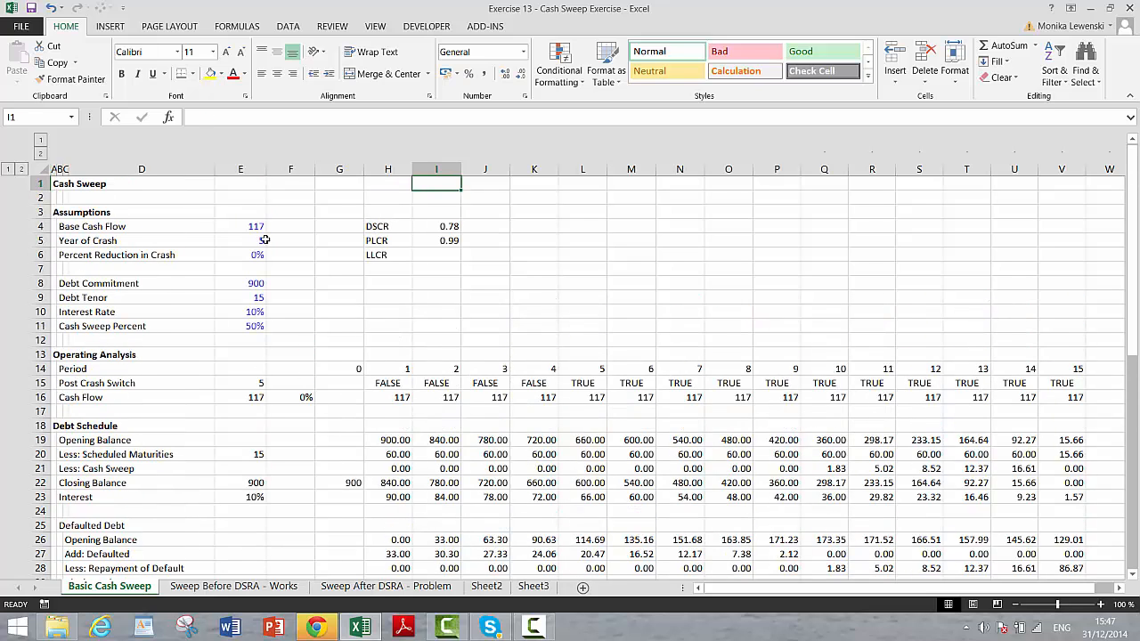
pyautogui.click(240, 227)
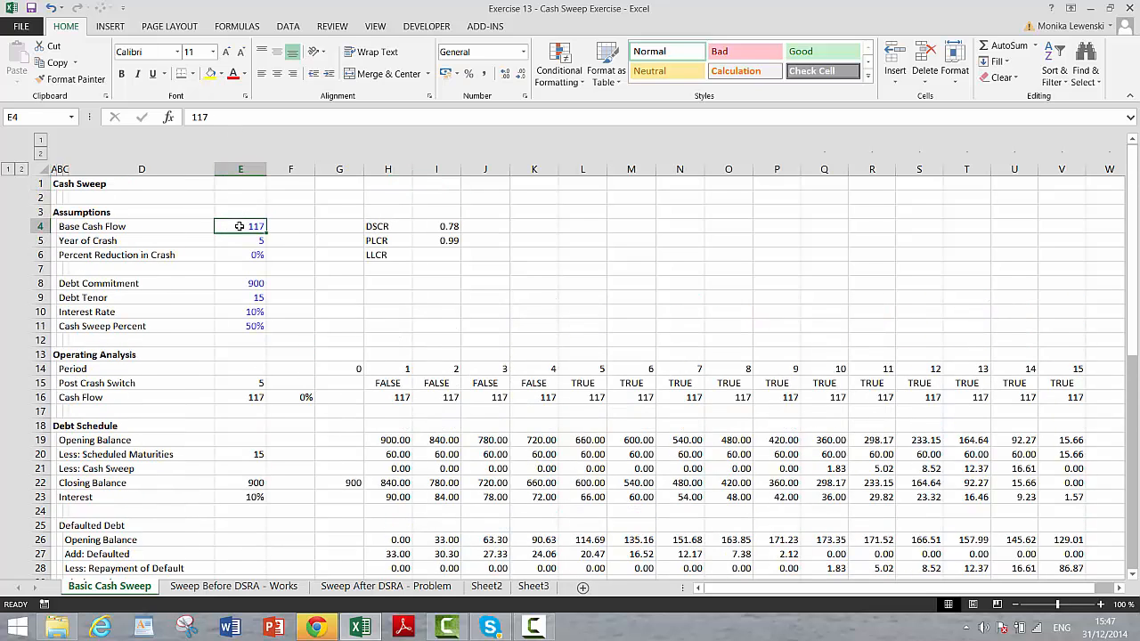
pyautogui.write('300')
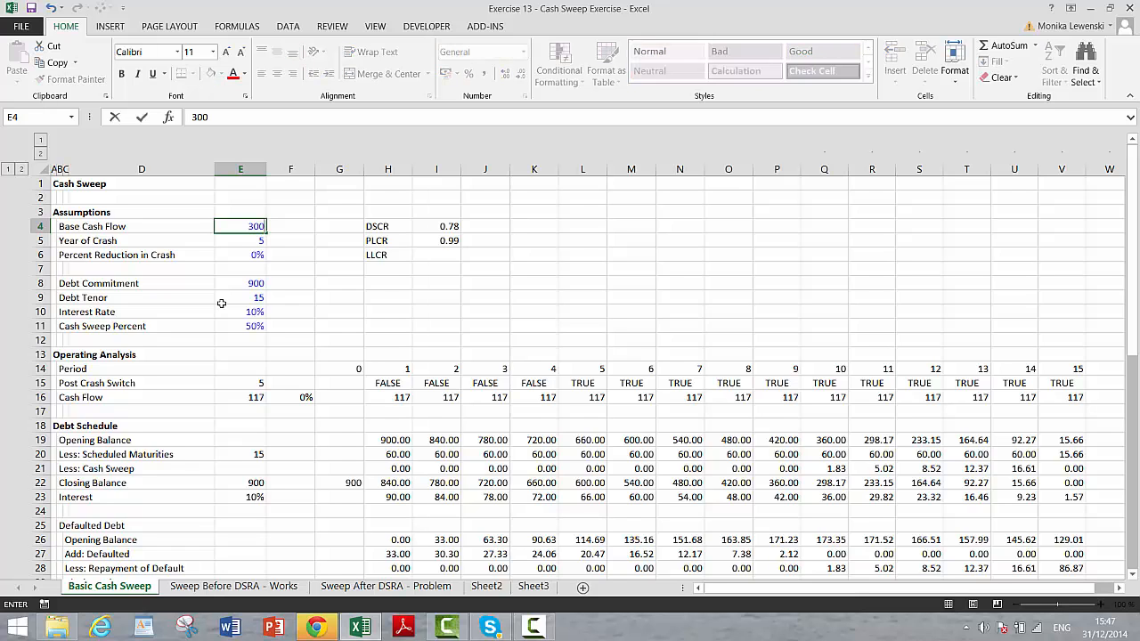
pyautogui.press('Return')
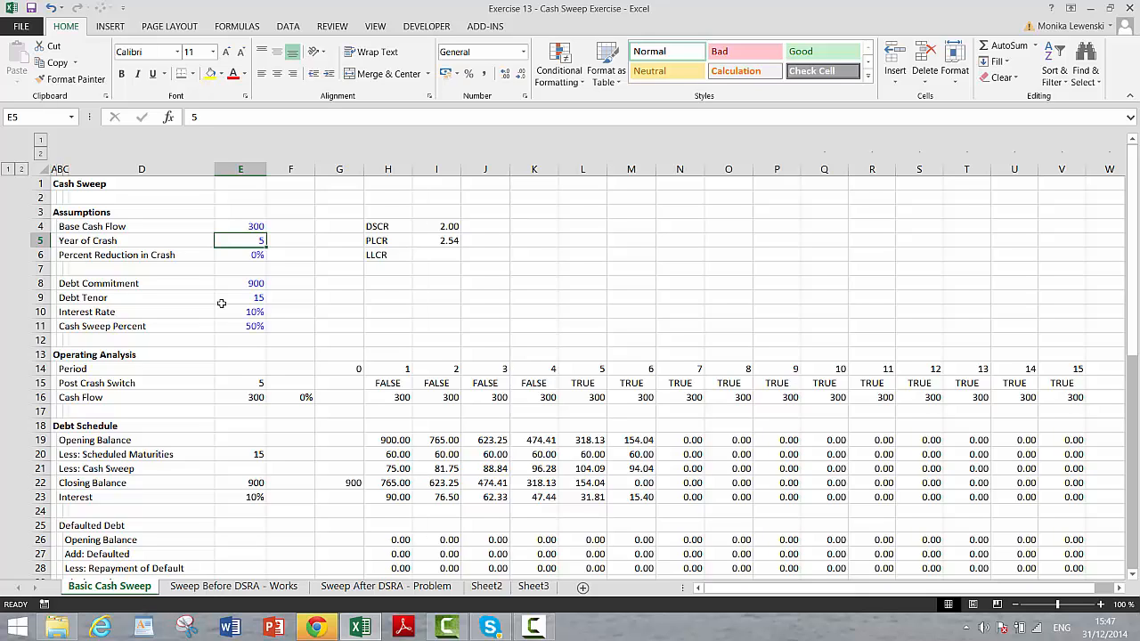
pyautogui.press('Down')
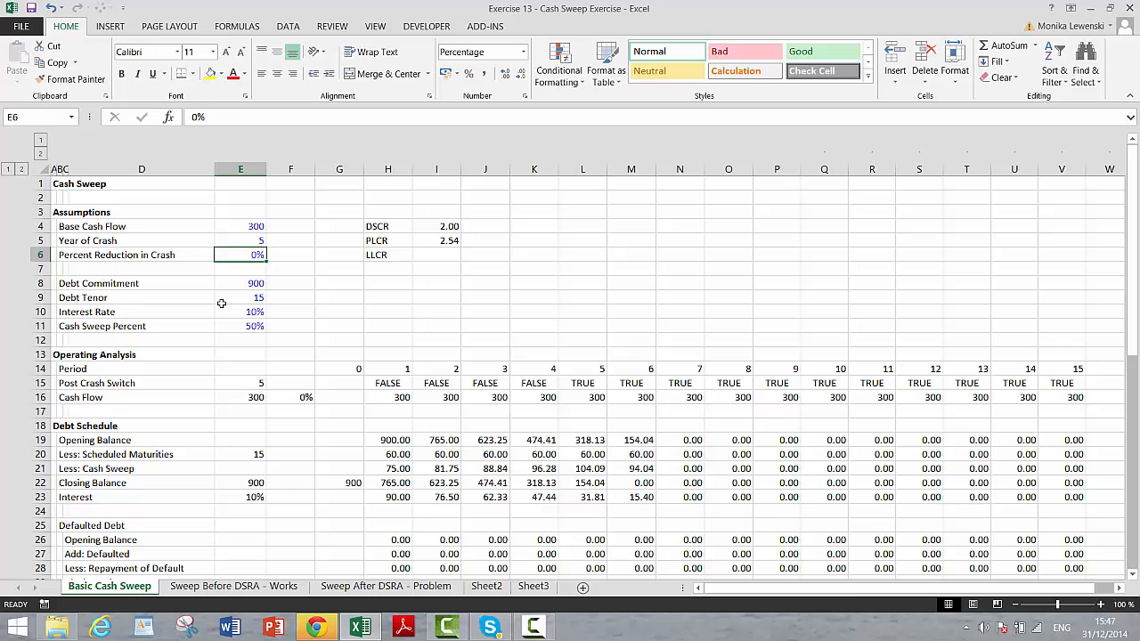
pyautogui.write('70')
pyautogui.press('Return')
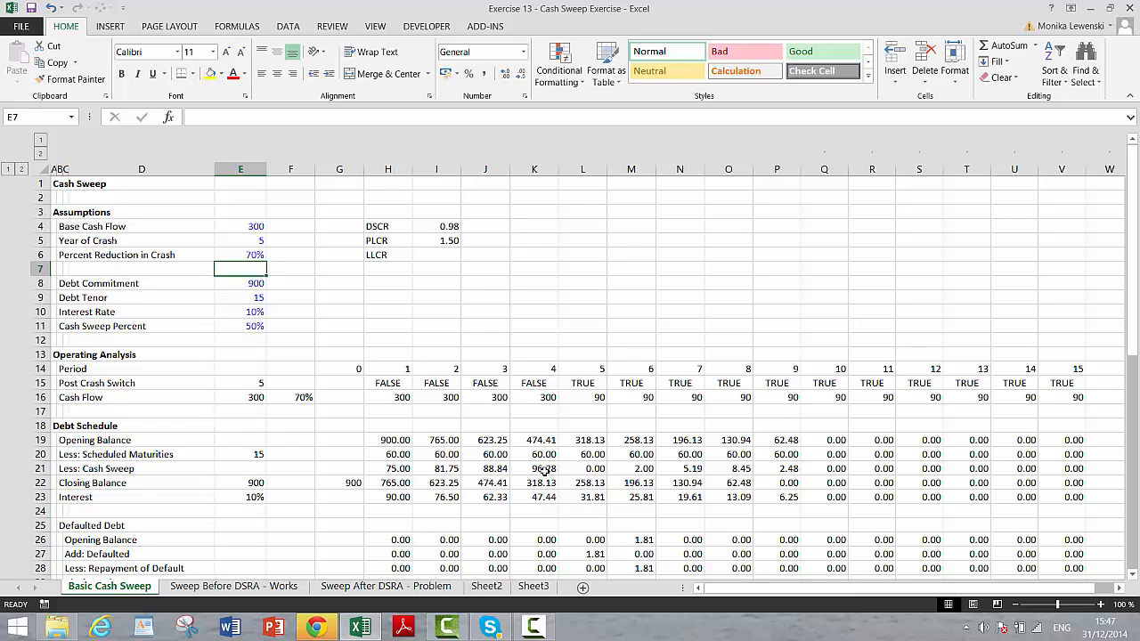
# Examine the period 5 column from the post-crash cash flow through the defaulted debt account to the Dividends row.
pyautogui.click(569, 411)
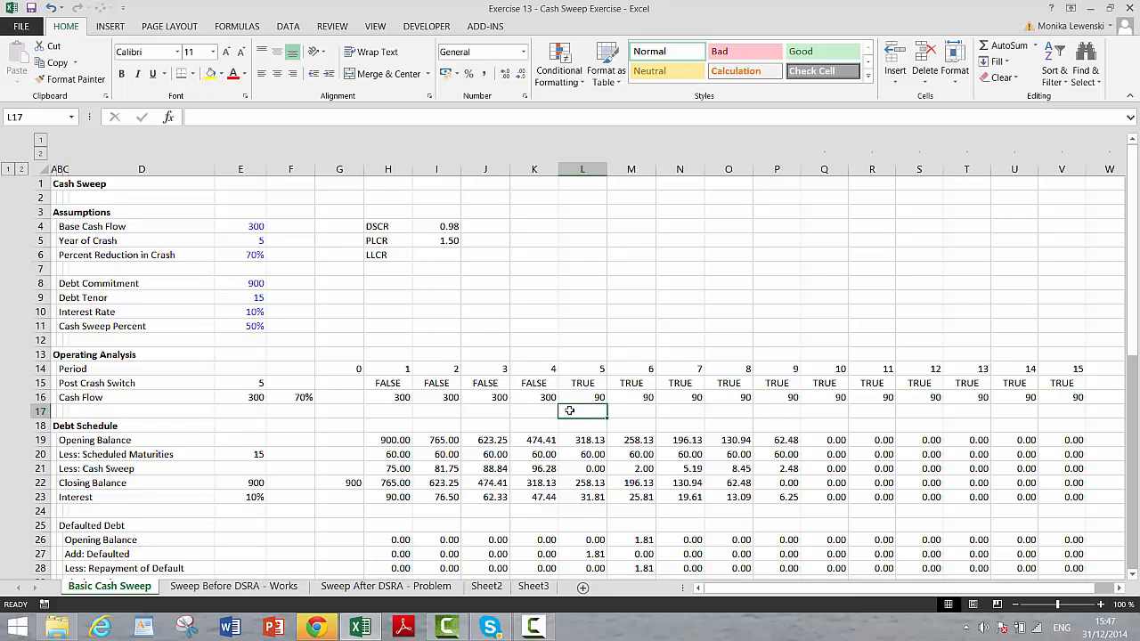
pyautogui.press('Down')
pyautogui.press('Down')
pyautogui.press('Down')
pyautogui.press('Down')
pyautogui.press('Down')
pyautogui.press('Down')
pyautogui.press('Down')
pyautogui.press('Down')
pyautogui.press('Down')
pyautogui.press('Down')
pyautogui.press('Down')
pyautogui.press('Down')
pyautogui.press('Down')
pyautogui.press('Down')
pyautogui.press('Down')
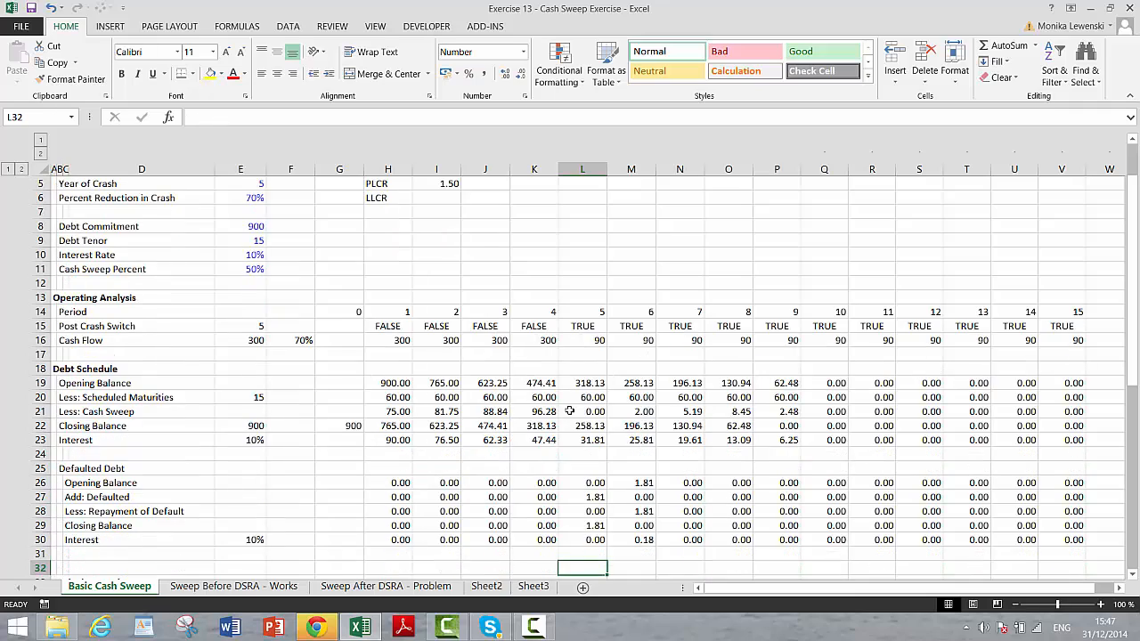
pyautogui.press('Down')
pyautogui.press('Down')
pyautogui.press('Down')
pyautogui.press('Down')
pyautogui.press('Down')
pyautogui.press('Down')
pyautogui.press('Down')
pyautogui.press('Down')
pyautogui.press('Down')
pyautogui.press('Down')
pyautogui.press('Down')
pyautogui.press('Down')
pyautogui.press('Down')
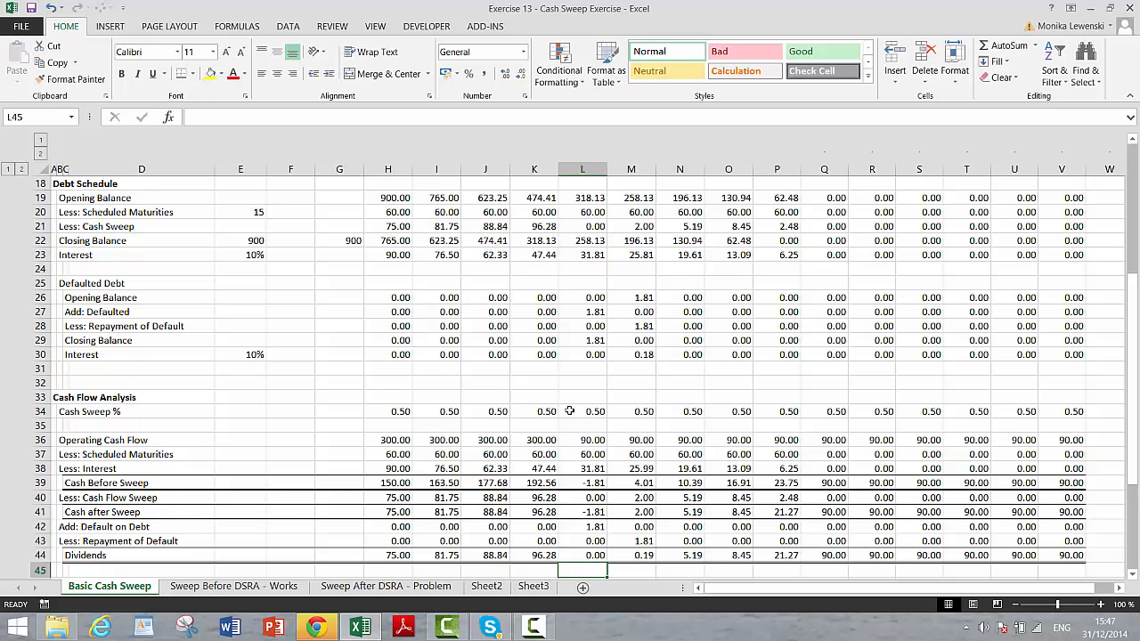
# Set the Cash Sweep Percent assumption in E11 to 0%.
pyautogui.press('Up')
pyautogui.press('Up')
pyautogui.press('Up')
pyautogui.press('Up')
pyautogui.press('Up')
pyautogui.press('Up')
pyautogui.press('Up')
pyautogui.press('Up')
pyautogui.press('Up')
pyautogui.press('Up')
pyautogui.press('Up')
pyautogui.press('Up')
pyautogui.press('Up')
pyautogui.press('Up')
pyautogui.press('Up')
pyautogui.press('Up')
pyautogui.press('Up')
pyautogui.press('Up')
pyautogui.press('Up')
pyautogui.press('Up')
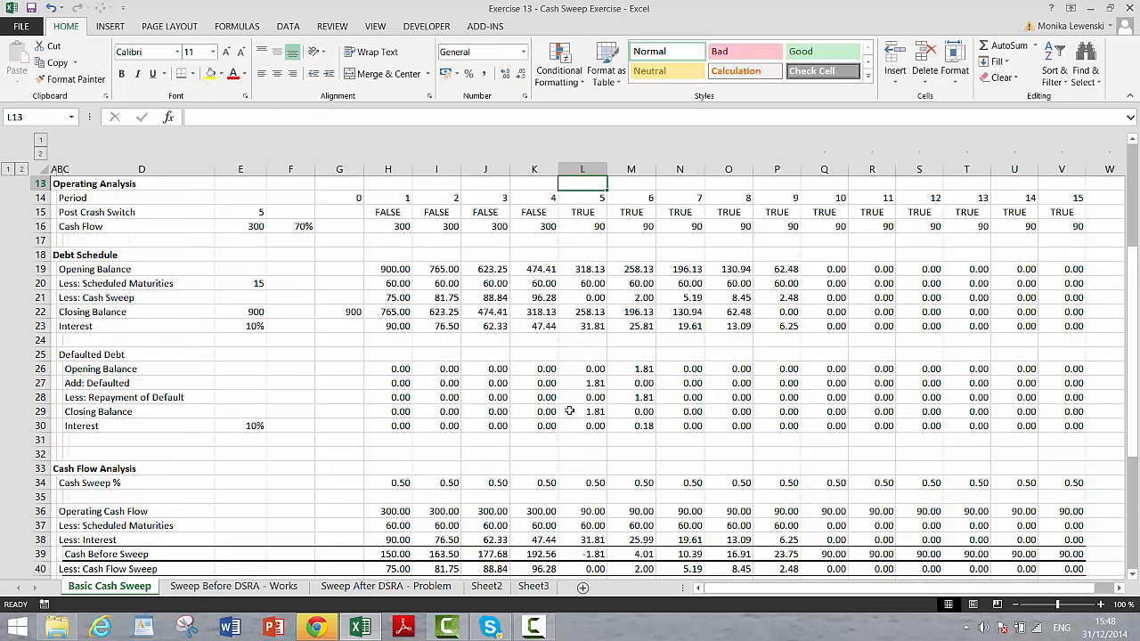
pyautogui.press('Up')
pyautogui.press('Up')
pyautogui.press('Up')
pyautogui.press('Up')
pyautogui.press('Up')
pyautogui.press('Up')
pyautogui.press('Up')
pyautogui.press('Up')
pyautogui.press('Up')
pyautogui.press('Up')
pyautogui.press('Up')
pyautogui.press('Up')
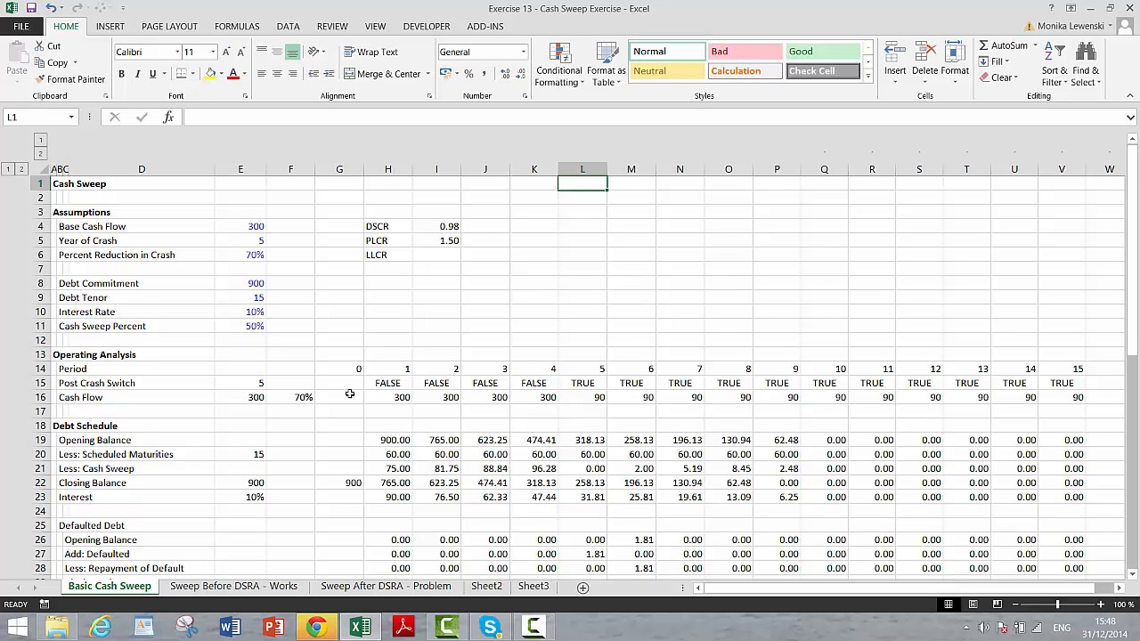
pyautogui.click(247, 325)
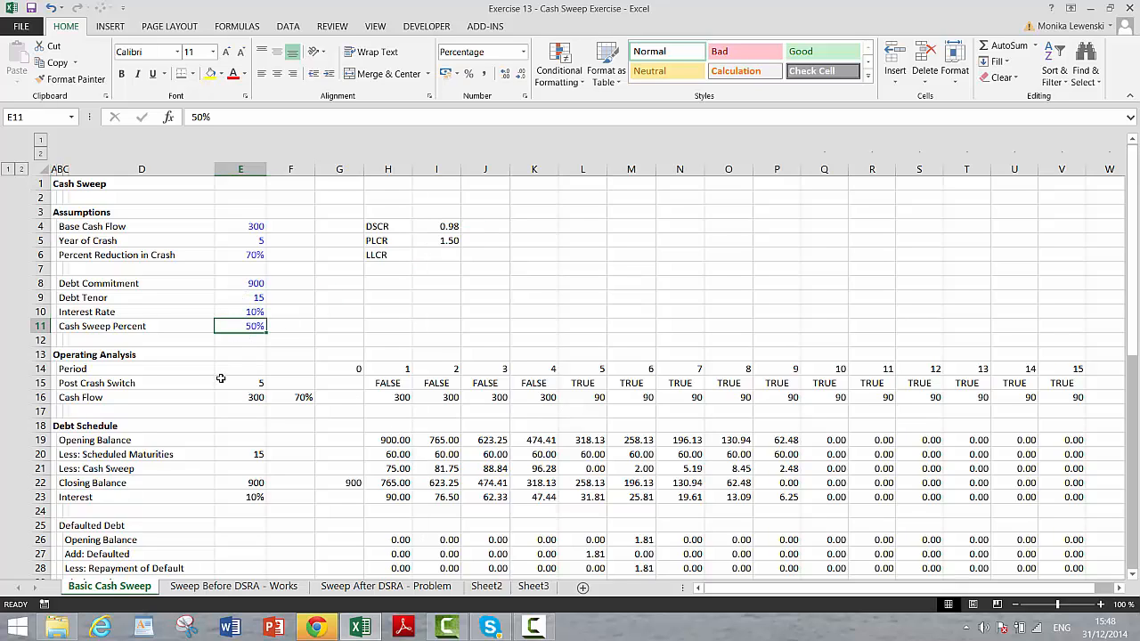
pyautogui.write('0')
pyautogui.press('Return')
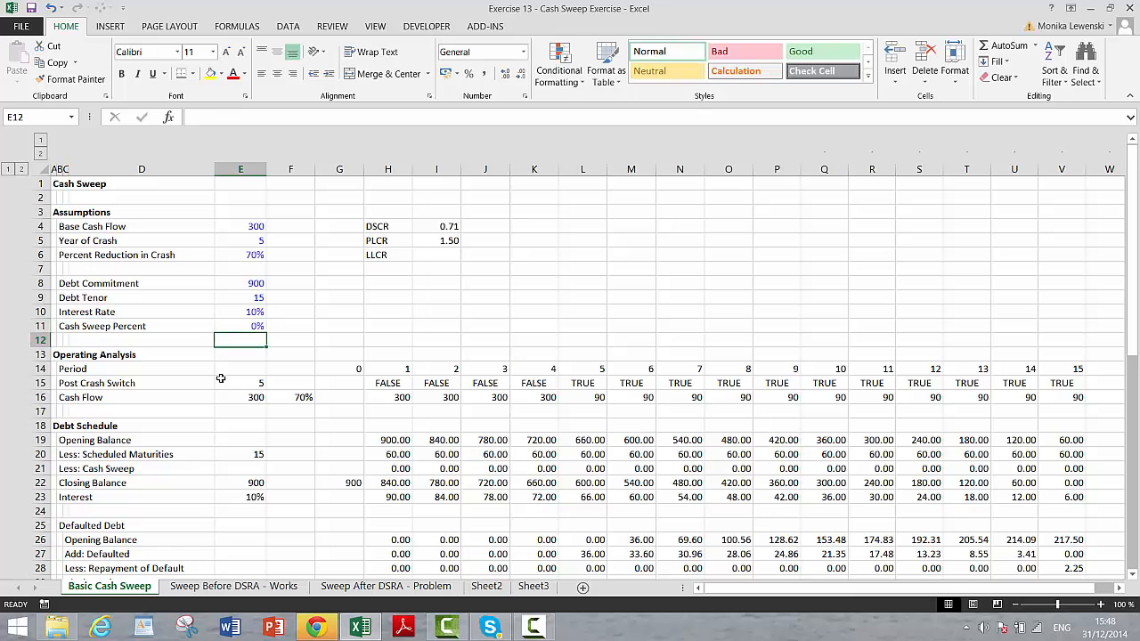
# Examine the debt schedule, defaulted debt and cash flow analysis down to the Dividends row with the sweep at 0%.
pyautogui.press('Down')
pyautogui.press('Down')
pyautogui.press('Down')
pyautogui.press('Down')
pyautogui.press('Down')
pyautogui.press('Down')
pyautogui.press('Down')
pyautogui.press('Down')
pyautogui.press('Down')
pyautogui.press('Down')
pyautogui.press('Down')
pyautogui.press('Down')
pyautogui.press('Down')
pyautogui.press('Down')
pyautogui.press('Down')
pyautogui.press('Down')
pyautogui.press('Down')
pyautogui.press('Down')
pyautogui.press('Down')
pyautogui.press('Down')
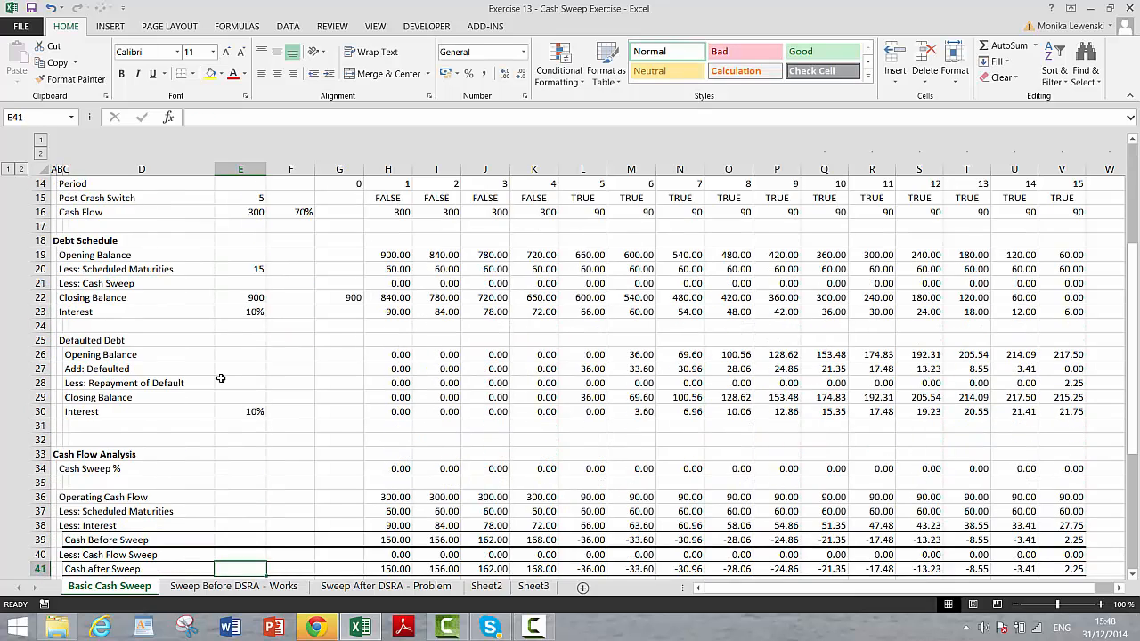
pyautogui.press('Down')
pyautogui.press('Down')
pyautogui.press('Down')
pyautogui.press('Down')
pyautogui.press('Down')
pyautogui.press('Down')
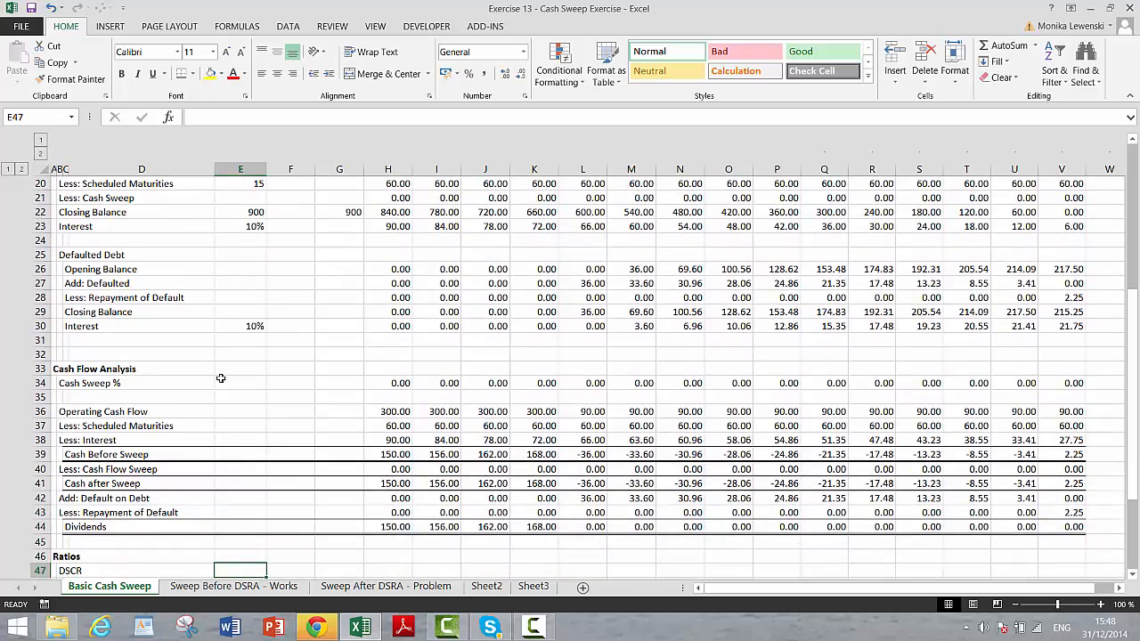
# Set the Cash Sweep Percent assumption in E11 to 100%.
pyautogui.press('Up')
pyautogui.press('Up')
pyautogui.press('Up')
pyautogui.press('Up')
pyautogui.press('Up')
pyautogui.press('Up')
pyautogui.press('Up')
pyautogui.press('Up')
pyautogui.press('Up')
pyautogui.press('Up')
pyautogui.press('Up')
pyautogui.press('Up')
pyautogui.press('Up')
pyautogui.press('Up')
pyautogui.press('Up')
pyautogui.press('Up')
pyautogui.press('Up')
pyautogui.press('Up')
pyautogui.press('Up')
pyautogui.press('Up')
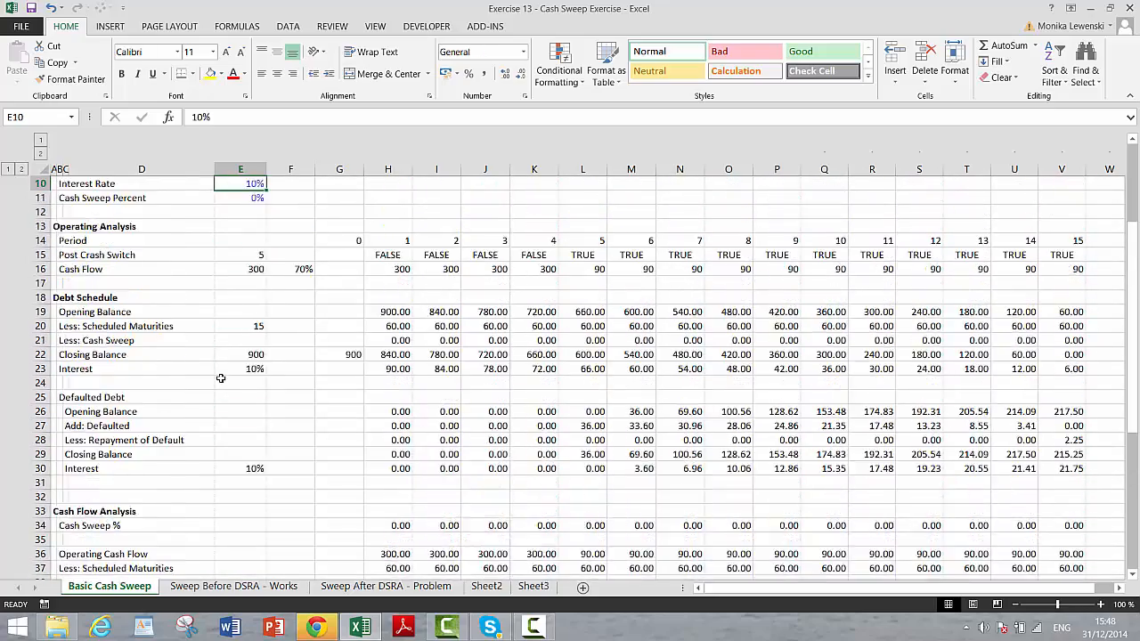
pyautogui.press('Up')
pyautogui.press('Up')
pyautogui.press('Up')
pyautogui.press('Up')
pyautogui.press('Up')
pyautogui.press('Up')
pyautogui.press('Up')
pyautogui.press('Up')
pyautogui.press('Up')
pyautogui.press('Down')
pyautogui.press('Down')
pyautogui.press('Down')
pyautogui.press('Down')
pyautogui.press('Down')
pyautogui.press('Down')
pyautogui.press('Down')
pyautogui.press('Down')
pyautogui.press('Down')
pyautogui.press('Down')
pyautogui.press('Down')
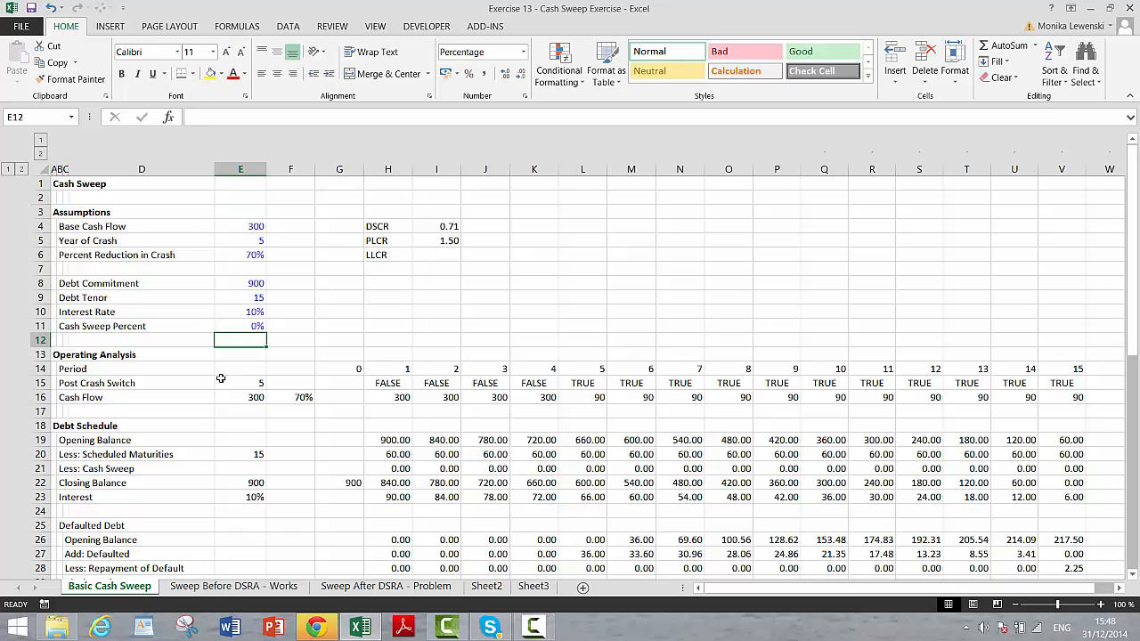
pyautogui.press('Up')
pyautogui.press('F2')
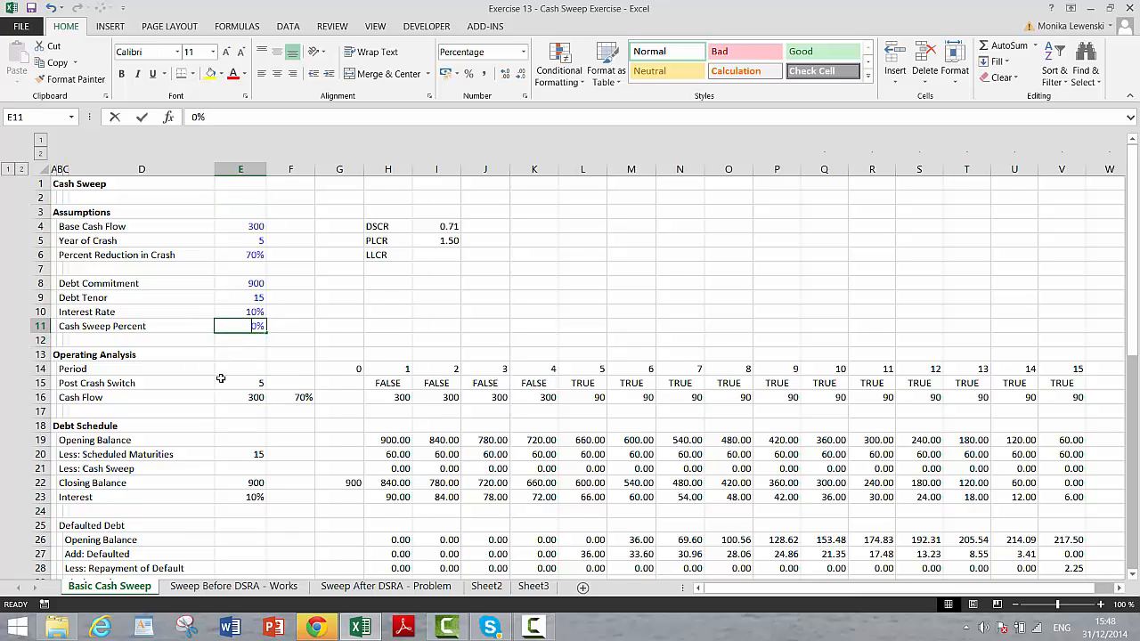
pyautogui.write('100')
pyautogui.press('Return')
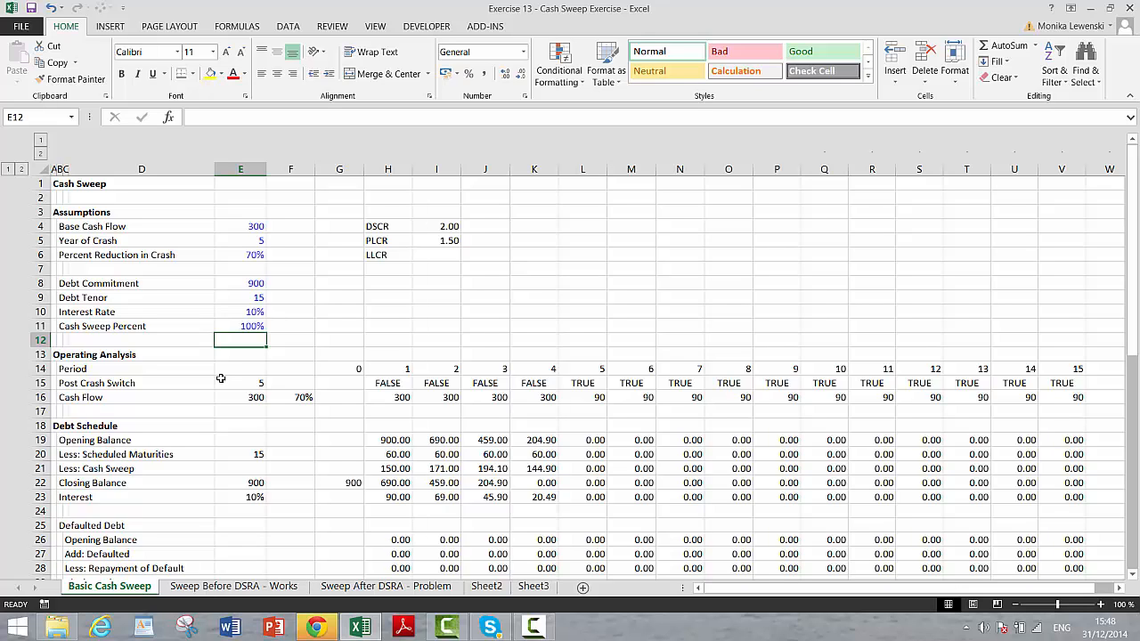
# Set the Cash Sweep Percent assumption in E11 back to 0%.
pyautogui.press('Up')
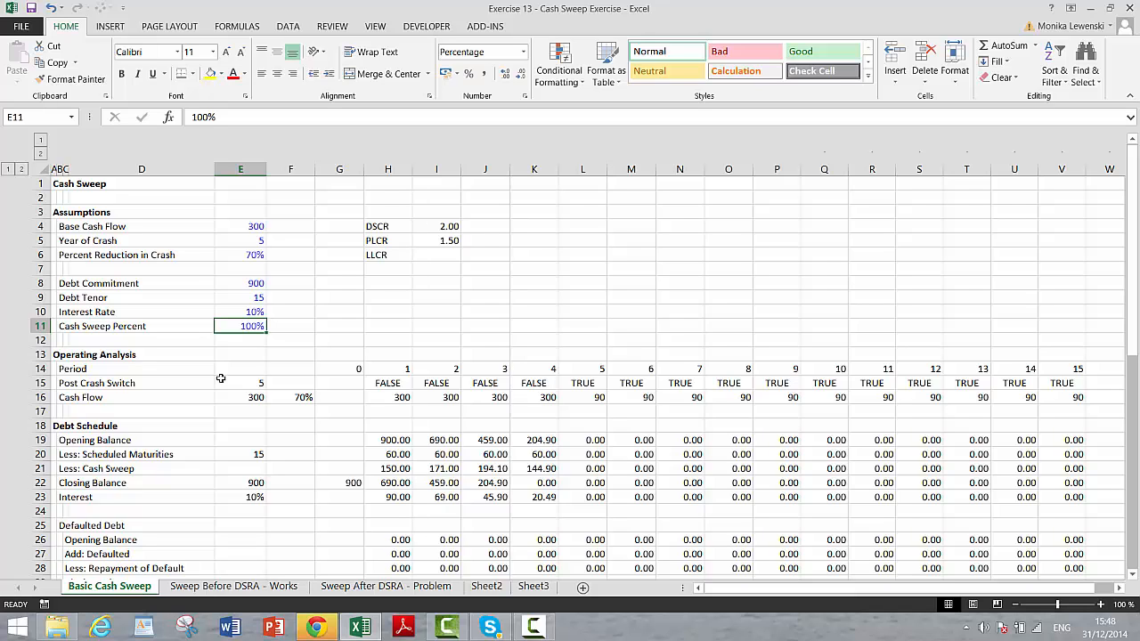
pyautogui.write('0')
pyautogui.press('Return')
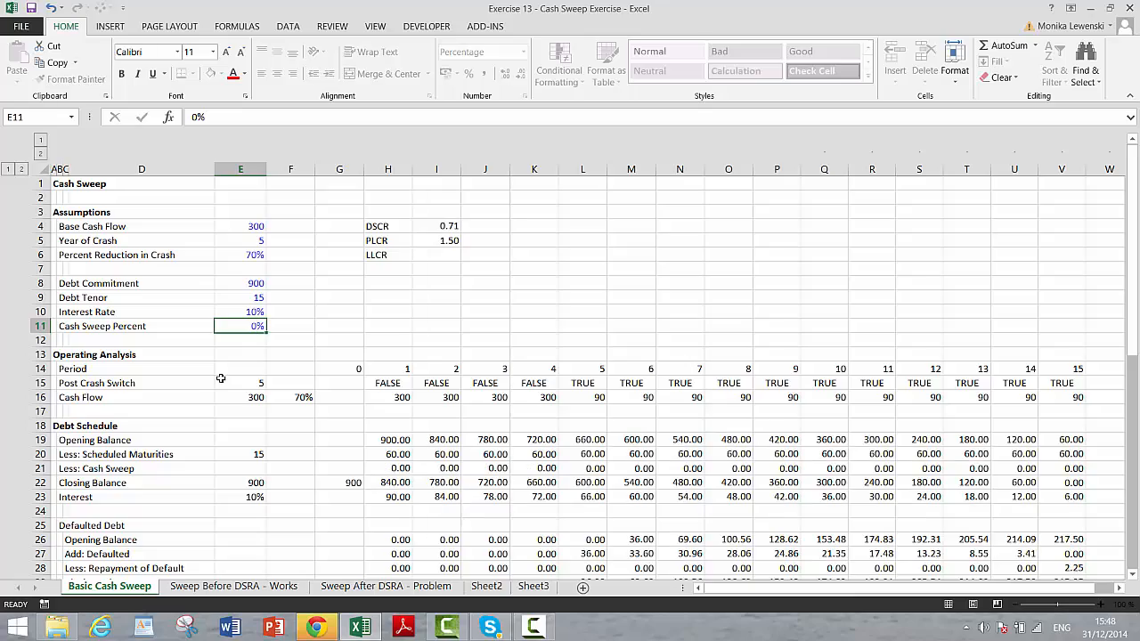
# Inspect the Dividends row in the cash flow analysis and select the pre-crash dividends of periods 1 to 4 (H44:K44).
pyautogui.press('Down')
pyautogui.press('Down')
pyautogui.press('Down')
pyautogui.press('Down')
pyautogui.press('Down')
pyautogui.press('Down')
pyautogui.press('Down')
pyautogui.press('Down')
pyautogui.press('Down')
pyautogui.press('Down')
pyautogui.press('Down')
pyautogui.press('Down')
pyautogui.press('Down')
pyautogui.press('Down')
pyautogui.press('Down')
pyautogui.press('Down')
pyautogui.press('Down')
pyautogui.press('Down')
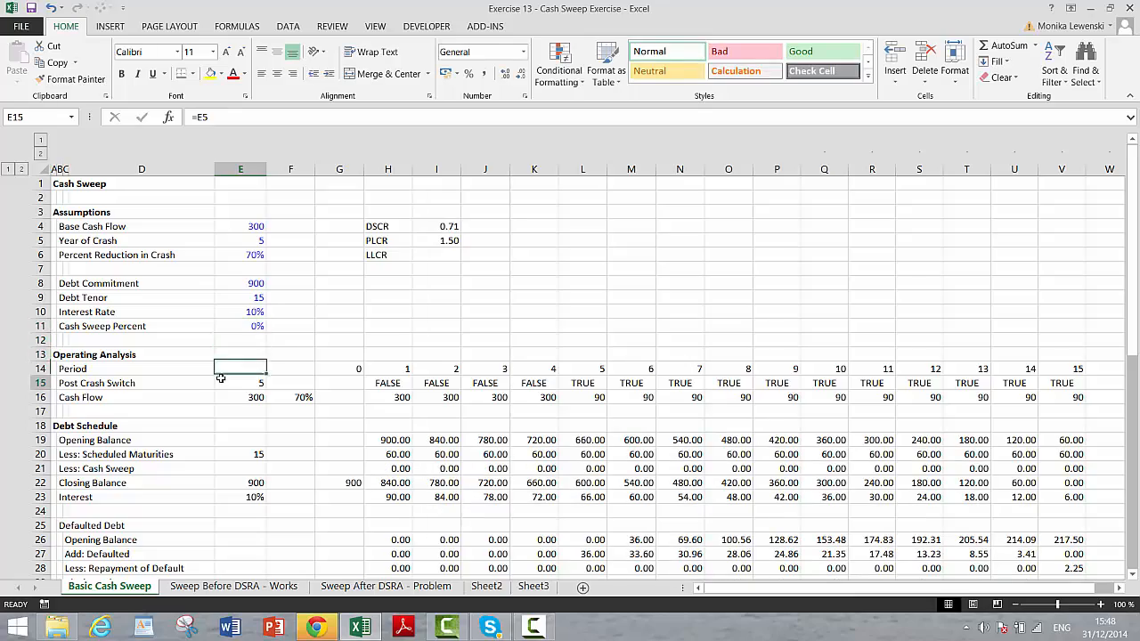
pyautogui.press('Down')
pyautogui.press('Down')
pyautogui.press('Down')
pyautogui.press('Down')
pyautogui.press('Down')
pyautogui.press('Down')
pyautogui.press('Down')
pyautogui.press('Down')
pyautogui.press('Down')
pyautogui.press('Down')
pyautogui.press('Down')
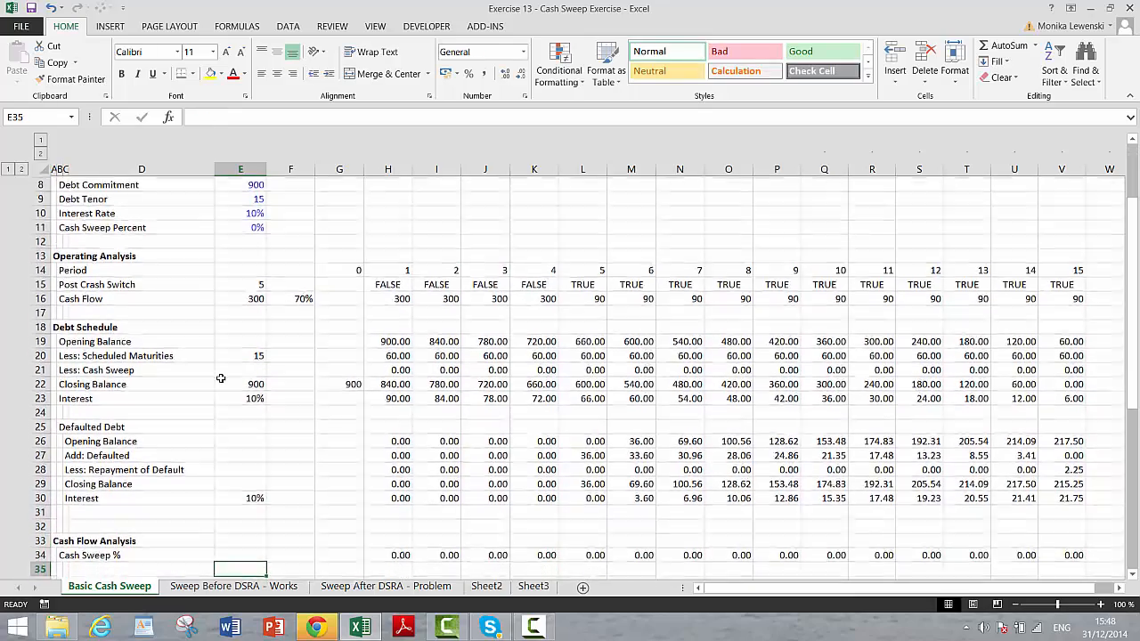
pyautogui.press('Down')
pyautogui.press('Down')
pyautogui.press('Down')
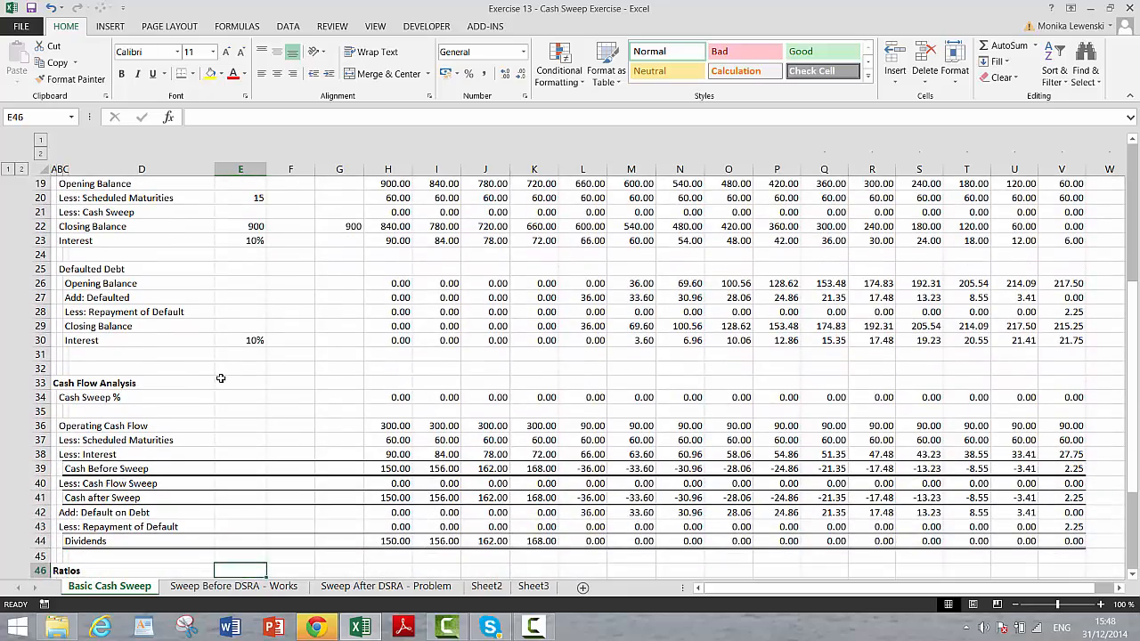
pyautogui.press('Right')
pyautogui.press('Right')
pyautogui.press('Right')
pyautogui.press('Right')
pyautogui.press('Right')
pyautogui.press('Right')
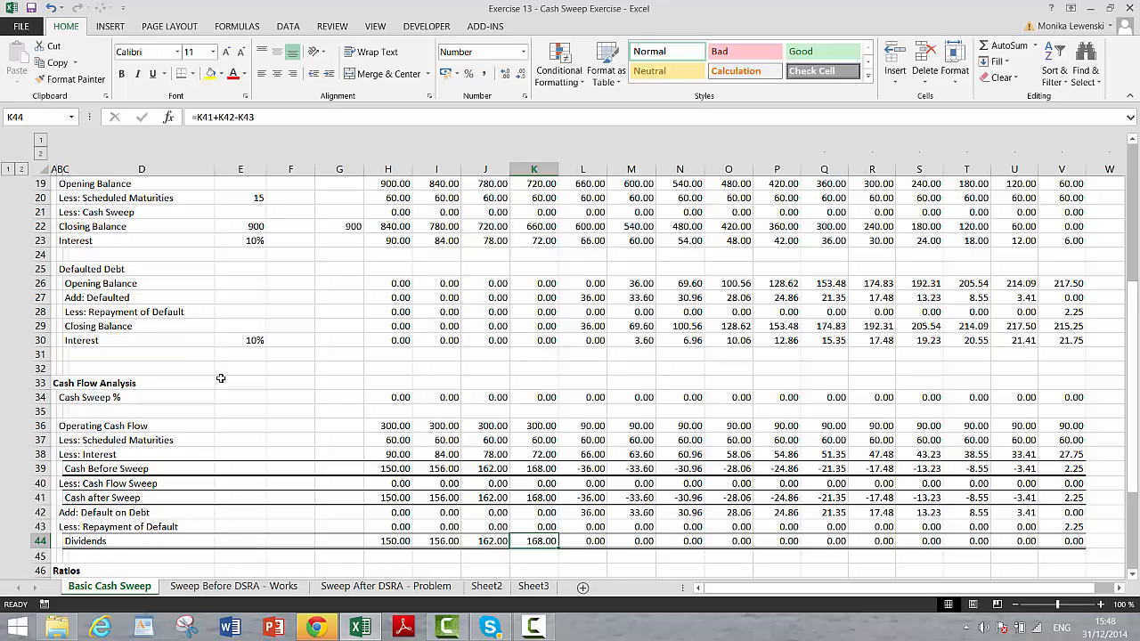
pyautogui.hotkey('shift', 'Left')
pyautogui.hotkey('shift', 'Left')
pyautogui.hotkey('shift', 'Left')
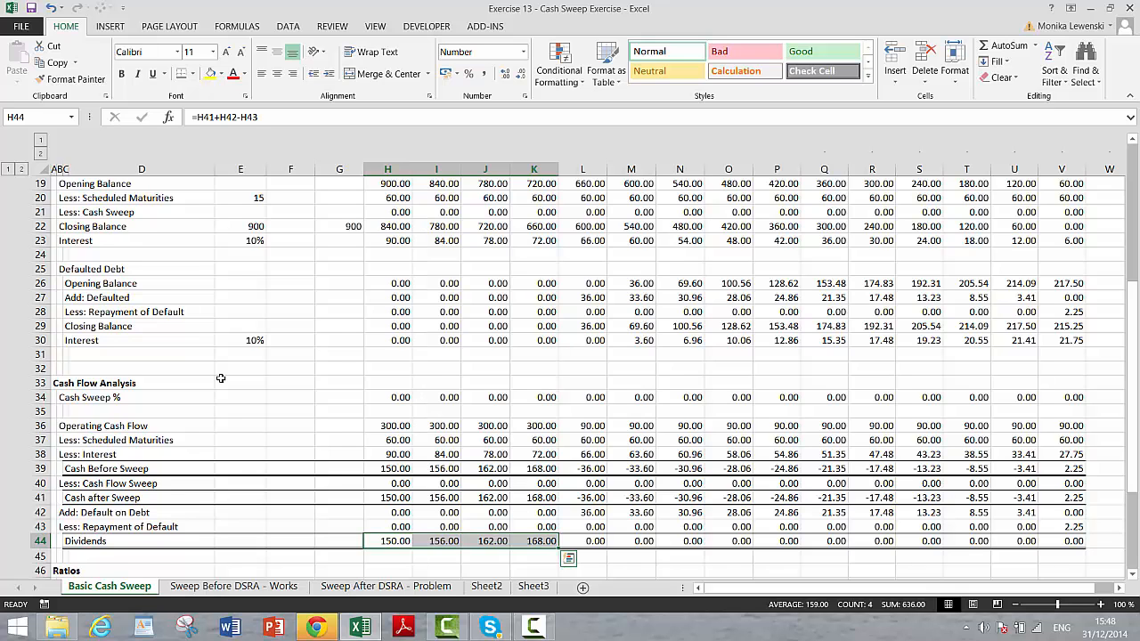
# Examine the Defaulted Debt closing balance in row 29 across the periods with the 70% crash and 0% sweep.
pyautogui.press('Up')
pyautogui.press('Up')
pyautogui.press('Up')
pyautogui.press('Up')
pyautogui.press('Up')
pyautogui.press('Up')
pyautogui.press('Up')
pyautogui.press('Up')
pyautogui.press('Up')
pyautogui.press('Up')
pyautogui.press('Up')
pyautogui.press('Up')
pyautogui.press('Up')
pyautogui.press('Up')
pyautogui.press('Up')
pyautogui.press('Up')
pyautogui.press('Up')
pyautogui.press('Up')
pyautogui.press('Up')
pyautogui.press('Up')
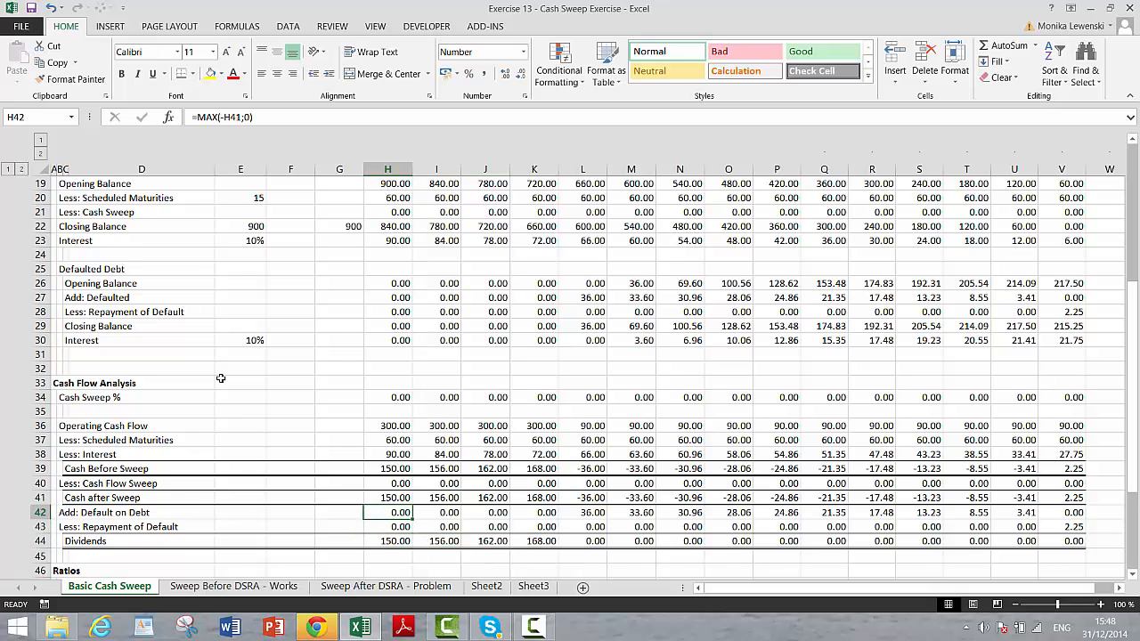
pyautogui.press('Up')
pyautogui.press('Up')
pyautogui.press('Up')
pyautogui.press('Up')
pyautogui.press('Up')
pyautogui.press('Up')
pyautogui.press('Up')
pyautogui.press('Up')
pyautogui.press('Up')
pyautogui.press('Up')
pyautogui.press('Up')
pyautogui.press('Up')
pyautogui.press('Up')
pyautogui.press('Up')
pyautogui.press('Up')
pyautogui.press('Up')
pyautogui.press('Up')
pyautogui.press('Up')
pyautogui.press('Up')
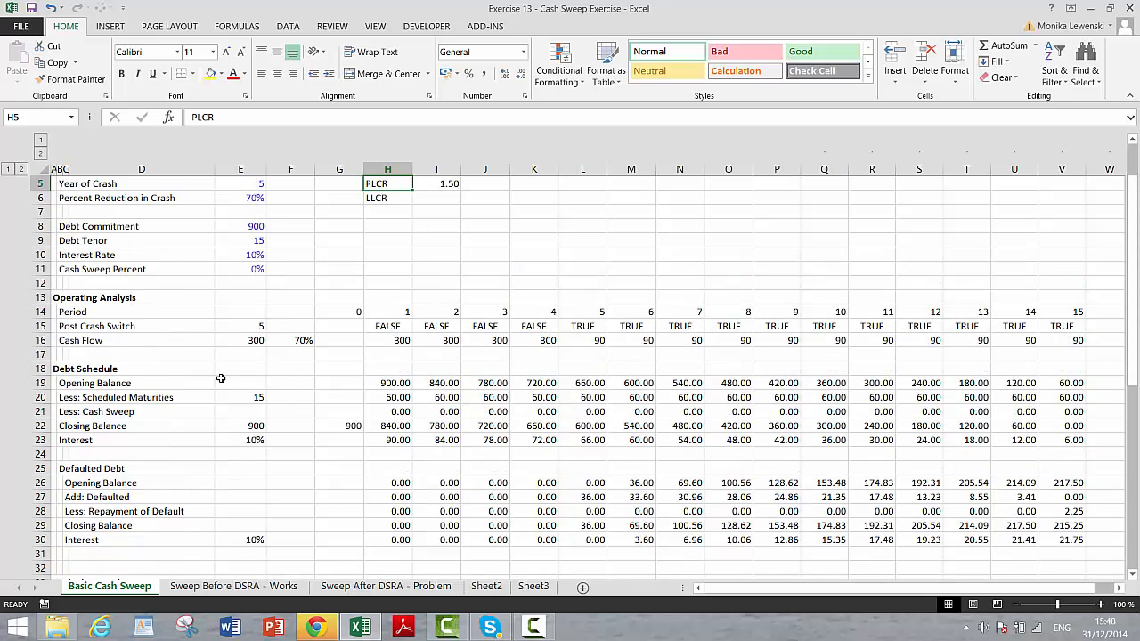
pyautogui.press('Down')
pyautogui.press('Down')
pyautogui.press('Down')
pyautogui.press('Down')
pyautogui.press('Down')
pyautogui.press('Down')
pyautogui.press('Down')
pyautogui.press('Down')
pyautogui.press('Down')
pyautogui.press('Down')
pyautogui.press('Down')
pyautogui.press('Down')
pyautogui.press('Down')
pyautogui.press('Down')
pyautogui.press('Down')
pyautogui.press('Down')
pyautogui.press('Down')
pyautogui.press('Down')
pyautogui.press('Down')
pyautogui.press('Down')
pyautogui.press('Down')
pyautogui.press('Down')
pyautogui.press('Down')
pyautogui.press('Down')
pyautogui.press('Down')
pyautogui.press('Down')
pyautogui.press('Right')
pyautogui.press('Right')
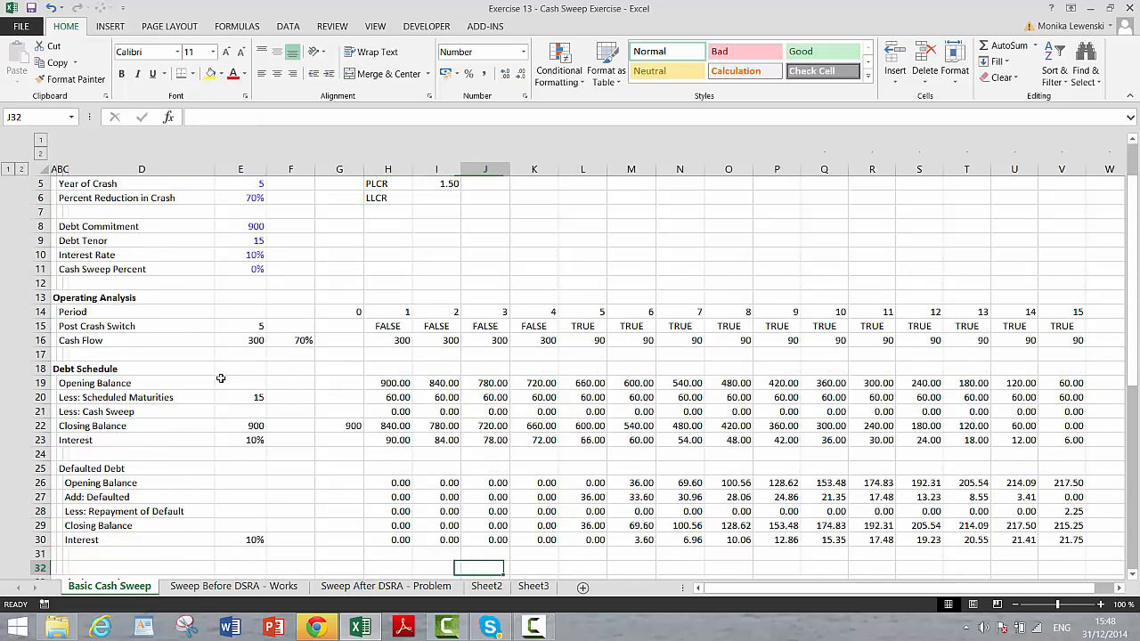
pyautogui.press('Up')
pyautogui.press('Up')
pyautogui.press('Right')
pyautogui.press('Right')
pyautogui.press('Right')
pyautogui.press('Right')
pyautogui.press('Right')
pyautogui.press('Right')
pyautogui.press('Right')
pyautogui.press('Right')
pyautogui.press('Right')
pyautogui.press('Right')
pyautogui.press('Right')
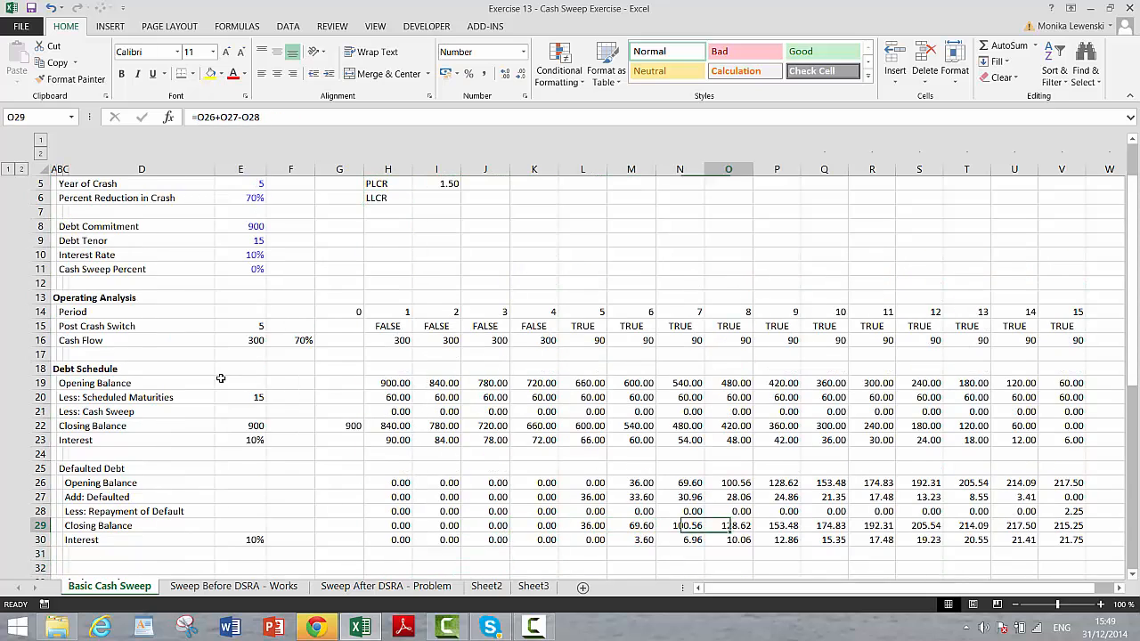
# Set the Percent Reduction in Crash assumption in E6 to 80%.
pyautogui.press('Up')
pyautogui.press('Up')
pyautogui.press('Up')
pyautogui.press('Up')
pyautogui.press('Up')
pyautogui.press('Up')
pyautogui.press('Up')
pyautogui.press('Up')
pyautogui.press('Up')
pyautogui.press('Up')
pyautogui.press('Up')
pyautogui.press('Up')
pyautogui.press('Up')
pyautogui.press('Up')
pyautogui.press('Up')
pyautogui.press('Up')
pyautogui.press('Up')
pyautogui.press('Up')
pyautogui.press('Up')
pyautogui.press('Up')
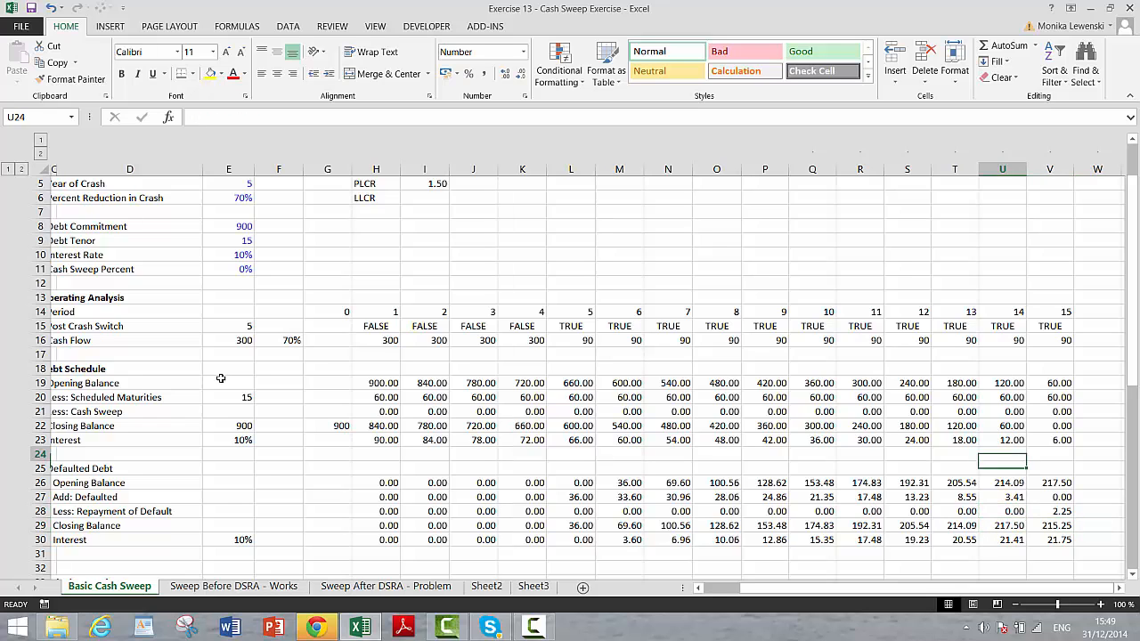
pyautogui.press('Left')
pyautogui.press('Left')
pyautogui.press('Left')
pyautogui.press('Left')
pyautogui.press('Left')
pyautogui.press('Left')
pyautogui.press('Left')
pyautogui.press('Left')
pyautogui.press('Left')
pyautogui.press('Left')
pyautogui.press('Left')
pyautogui.press('Left')
pyautogui.press('Left')
pyautogui.press('Left')
pyautogui.press('Left')
pyautogui.press('Left')
pyautogui.press('Left')
pyautogui.press('Left')
pyautogui.press('Left')
pyautogui.press('Left')
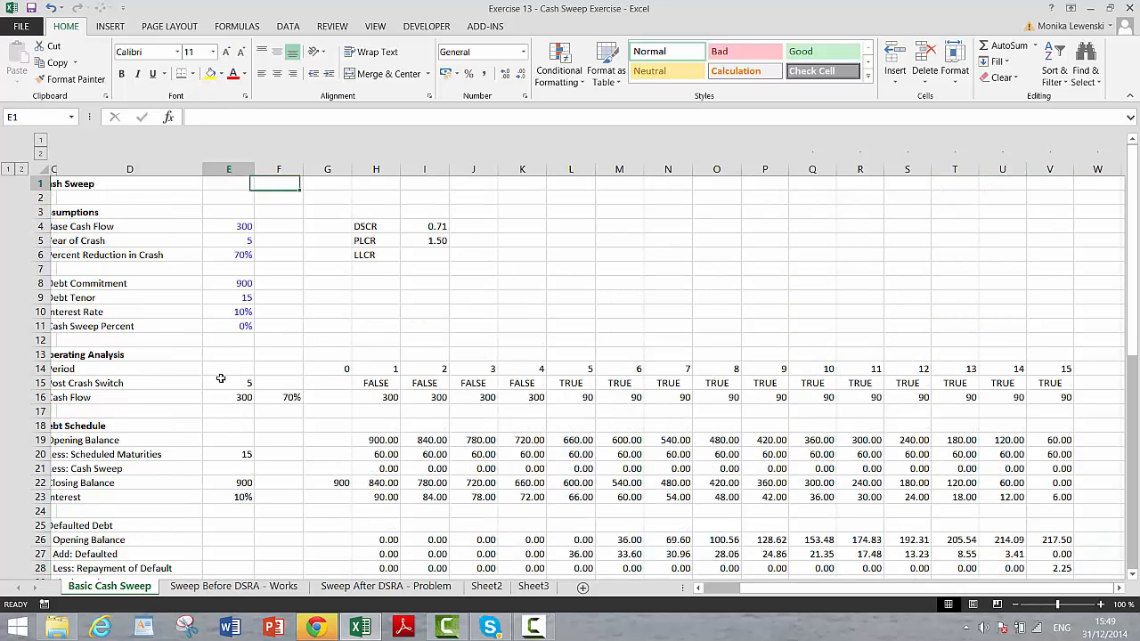
pyautogui.press('Down')
pyautogui.press('Down')
pyautogui.press('Down')
pyautogui.press('Down')
pyautogui.press('Down')
pyautogui.press('Right')
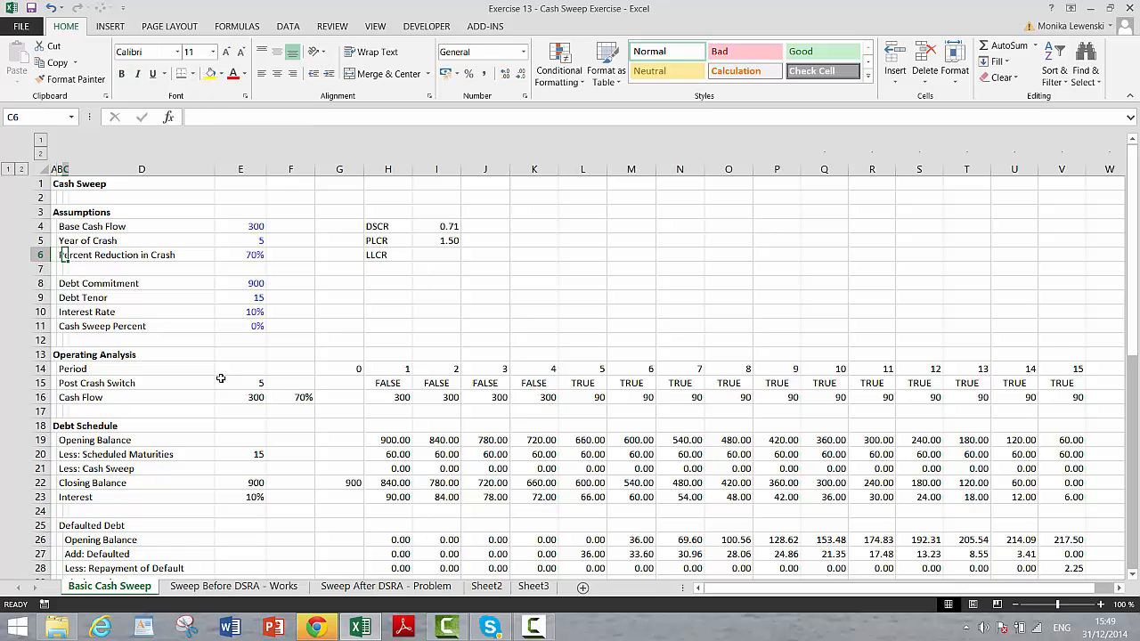
pyautogui.press('Right')
pyautogui.press('Right')
pyautogui.press('Right')
pyautogui.write('80')
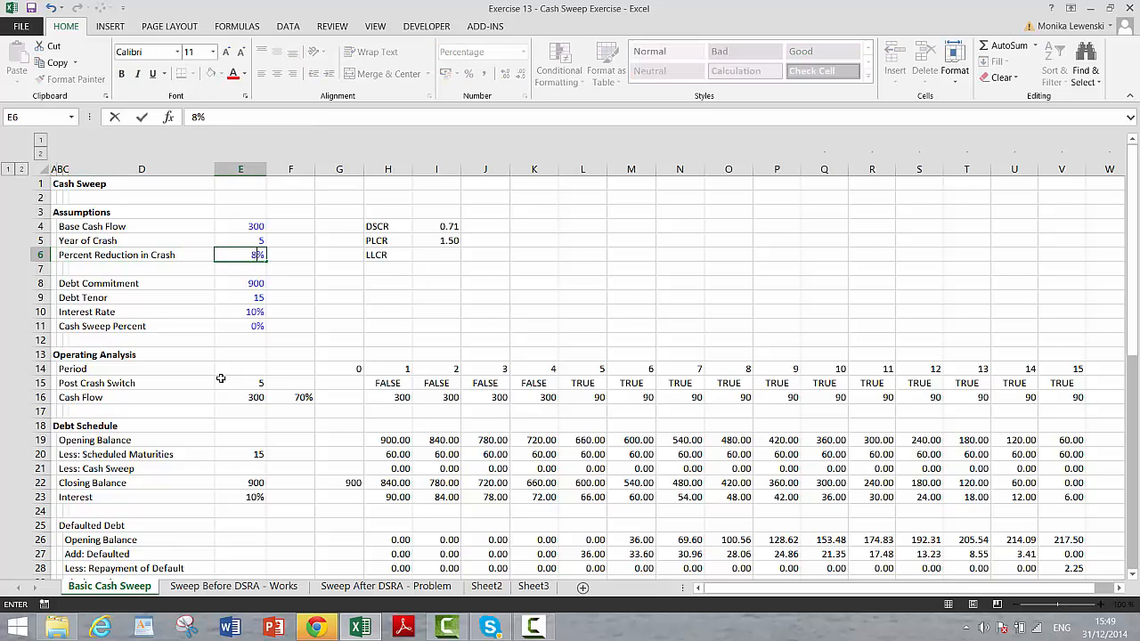
pyautogui.press('Return')
# Set the Year of Crash assumption in E5 to 4.
pyautogui.press('Up')
pyautogui.press('Up')
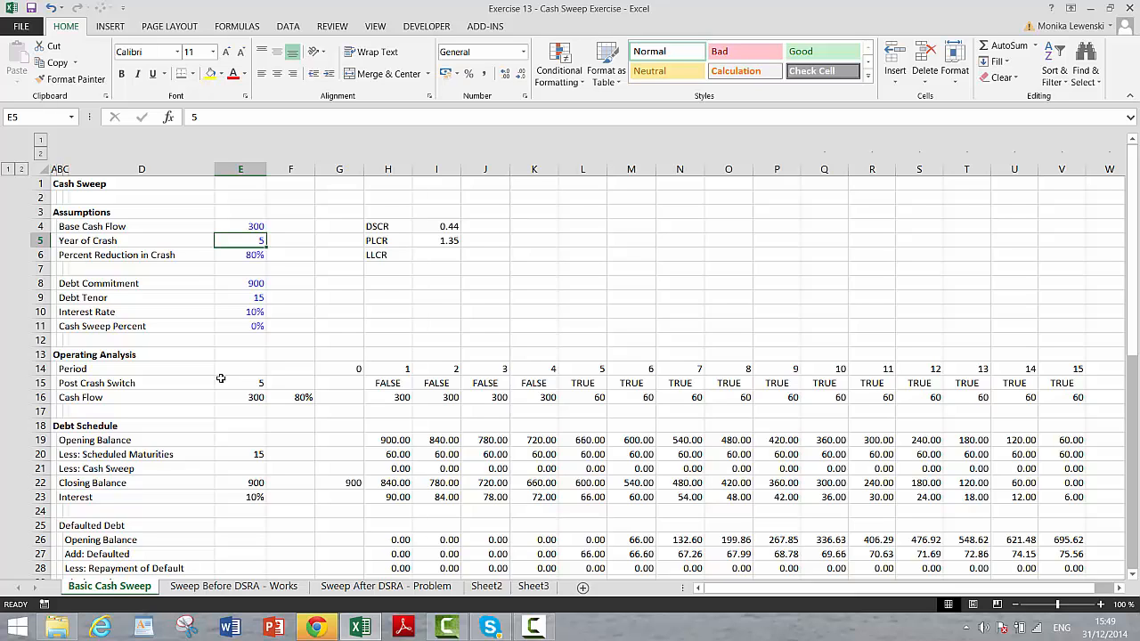
pyautogui.write('4')
pyautogui.press('Return')
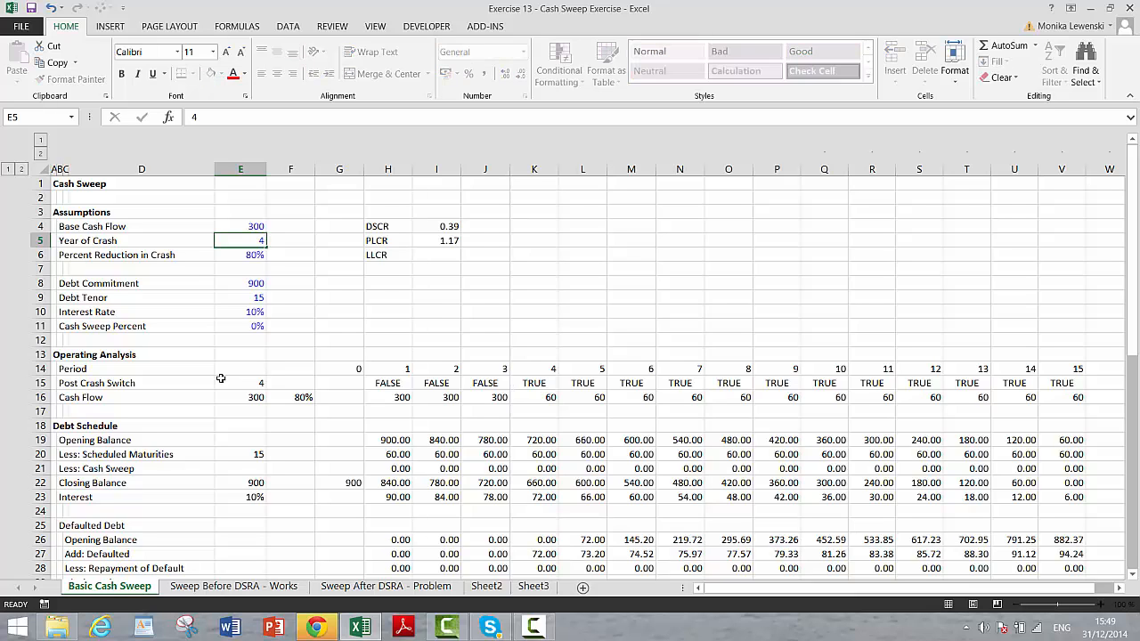
# Examine the Debt Schedule and Defaulted Debt balances with the crash in year 4, an 80% reduction and a 0% sweep.
pyautogui.press('Down')
pyautogui.press('Down')
pyautogui.press('Down')
pyautogui.press('Down')
pyautogui.press('Down')
pyautogui.press('Down')
pyautogui.press('Down')
pyautogui.press('Down')
pyautogui.press('Down')
pyautogui.press('Down')
pyautogui.press('Down')
pyautogui.press('Down')
pyautogui.press('Down')
pyautogui.press('Down')
pyautogui.press('Down')
pyautogui.press('Down')
pyautogui.press('Down')
pyautogui.press('Down')
pyautogui.press('Down')
pyautogui.press('Down')
pyautogui.press('Down')
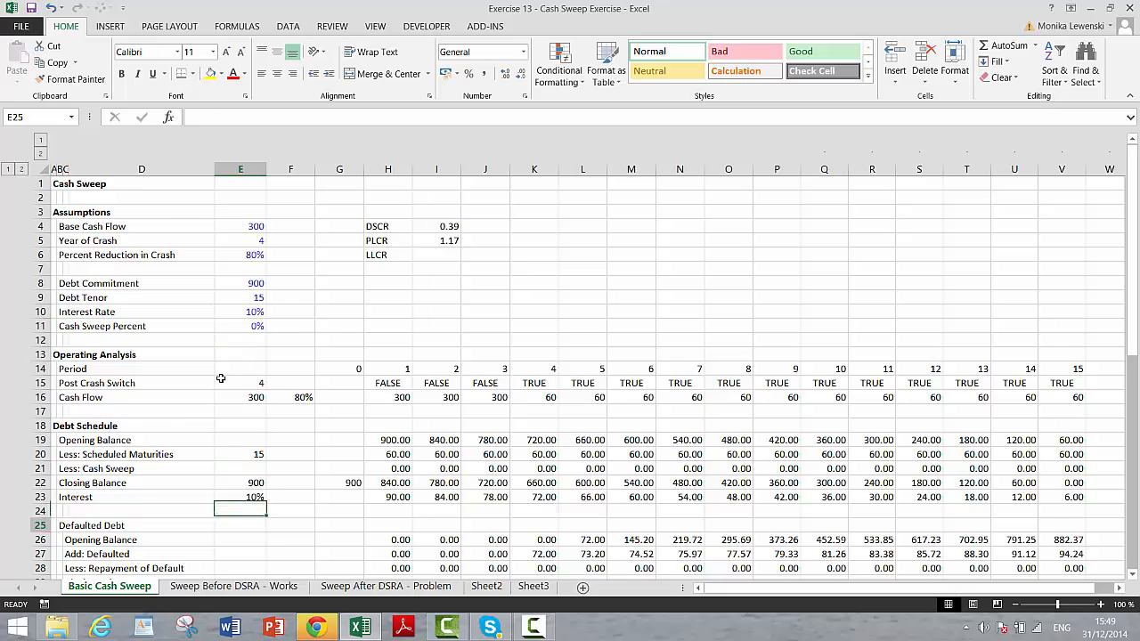
pyautogui.press('Right')
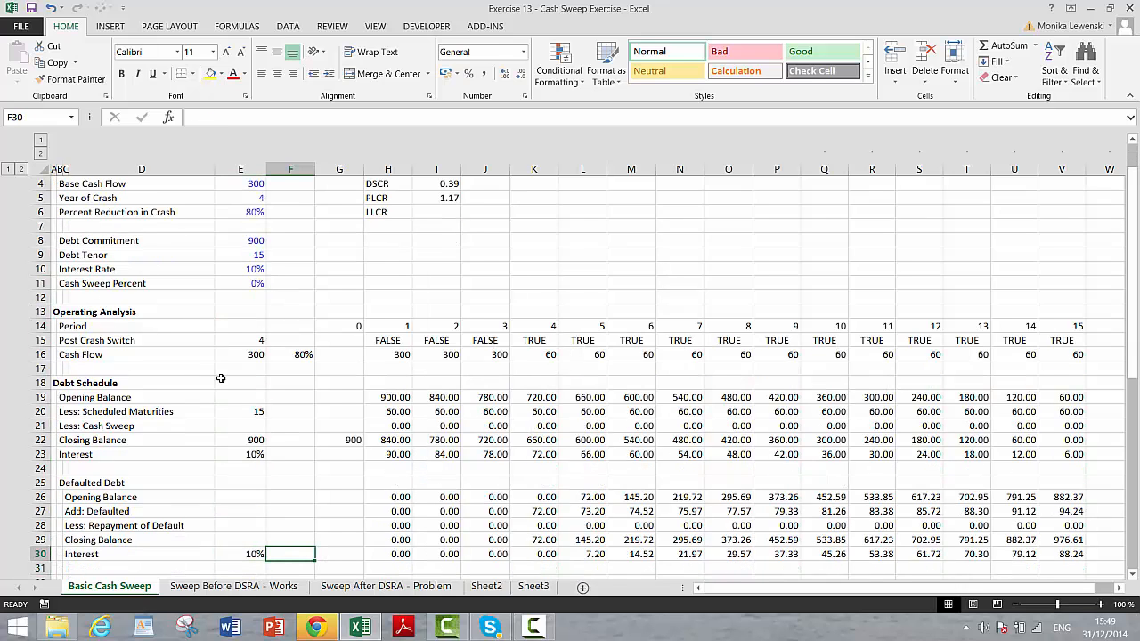
pyautogui.press('Up')
pyautogui.press('Up')
pyautogui.press('Up')
pyautogui.press('Up')
pyautogui.press('Up')
pyautogui.press('Up')
pyautogui.press('Up')
pyautogui.press('Up')
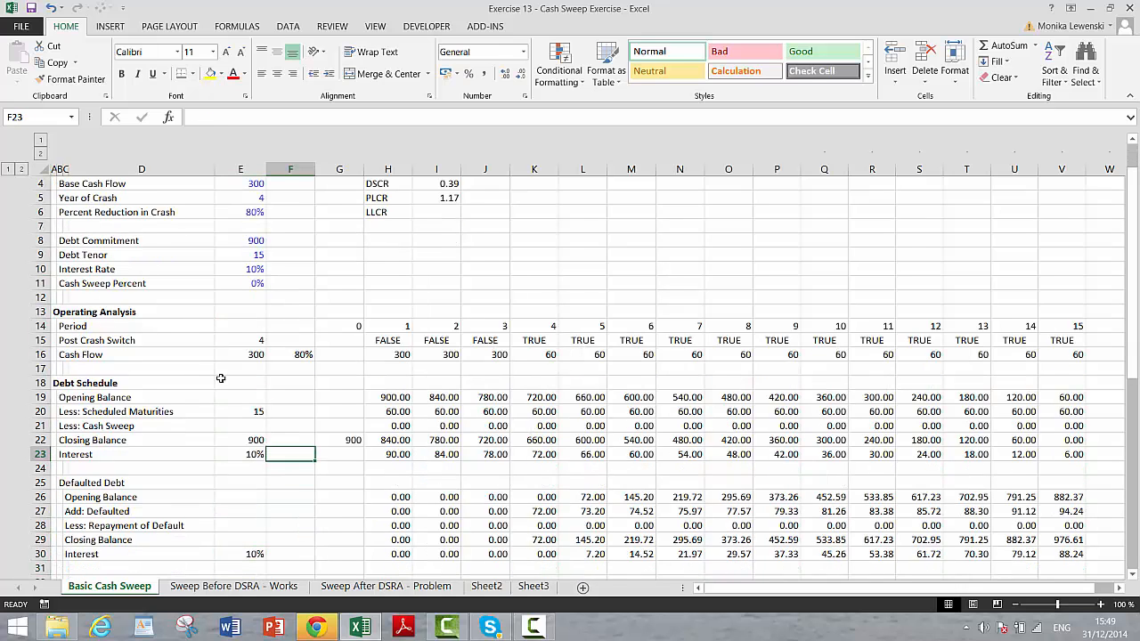
# Inspect the cash flow analysis and select the pre-crash dividends in row 44, starting from period 1.
pyautogui.press('Right')
pyautogui.press('Down')
pyautogui.press('Down')
pyautogui.press('Down')
pyautogui.press('Down')
pyautogui.press('Down')
pyautogui.press('Down')
pyautogui.press('Down')
pyautogui.press('Down')
pyautogui.press('Down')
pyautogui.press('Down')
pyautogui.press('Down')
pyautogui.press('Down')
pyautogui.press('Down')
pyautogui.press('Down')
pyautogui.press('Down')
pyautogui.press('Down')
pyautogui.press('Down')
pyautogui.press('Down')
pyautogui.press('Down')
pyautogui.press('Down')
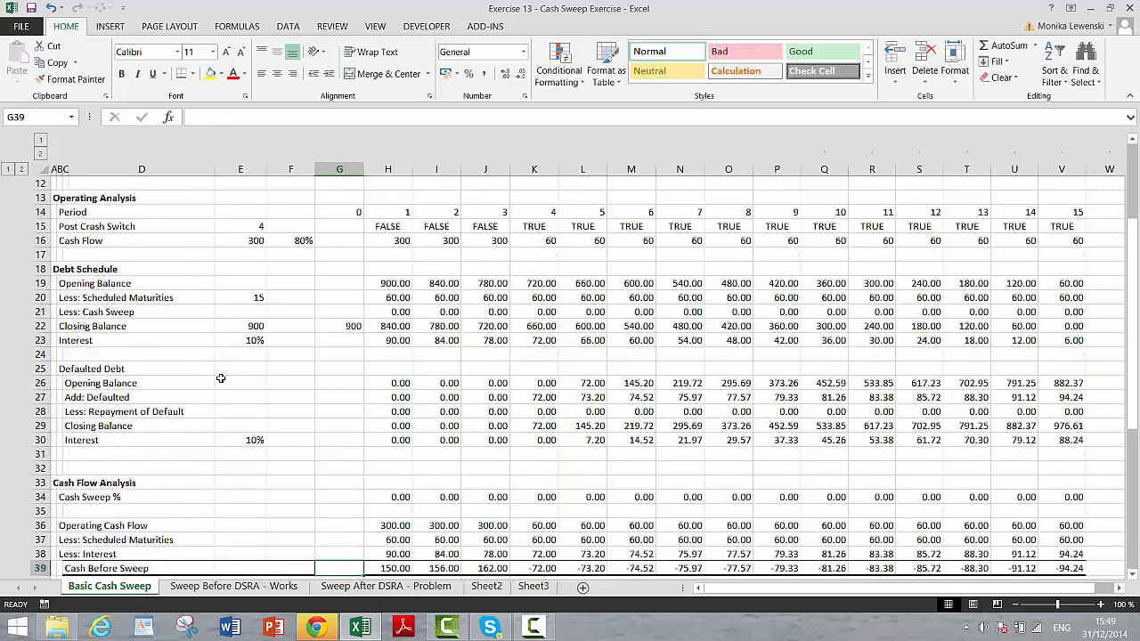
pyautogui.press('Down')
pyautogui.press('Down')
pyautogui.press('Down')
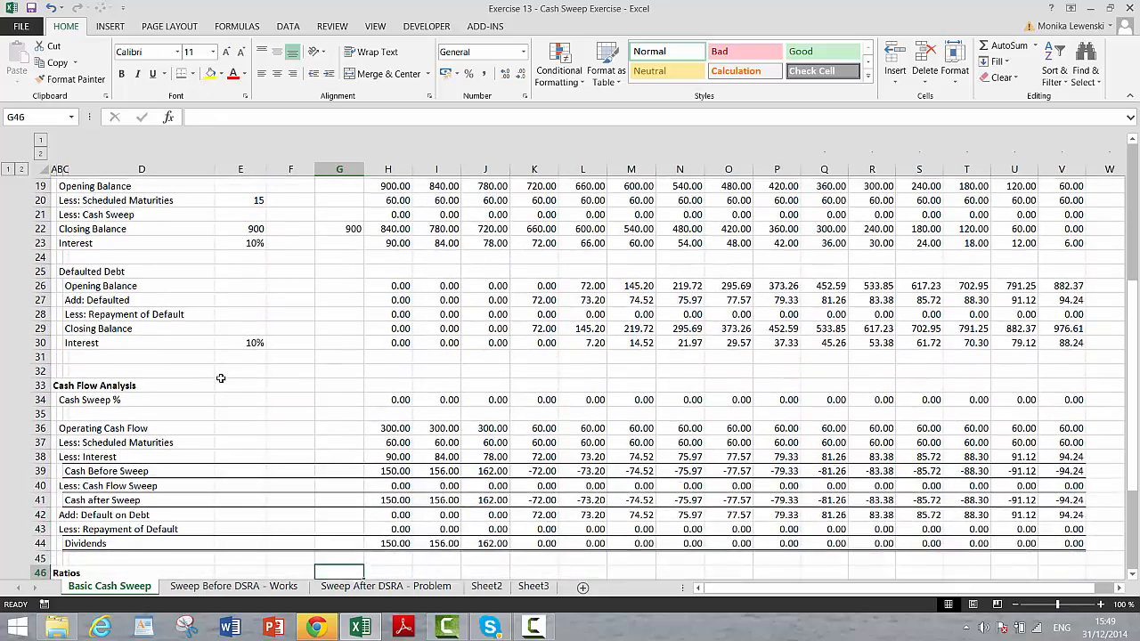
pyautogui.press('Up')
pyautogui.press('Right')
pyautogui.hotkey('shift', 'Right')
pyautogui.hotkey('shift', 'Right')
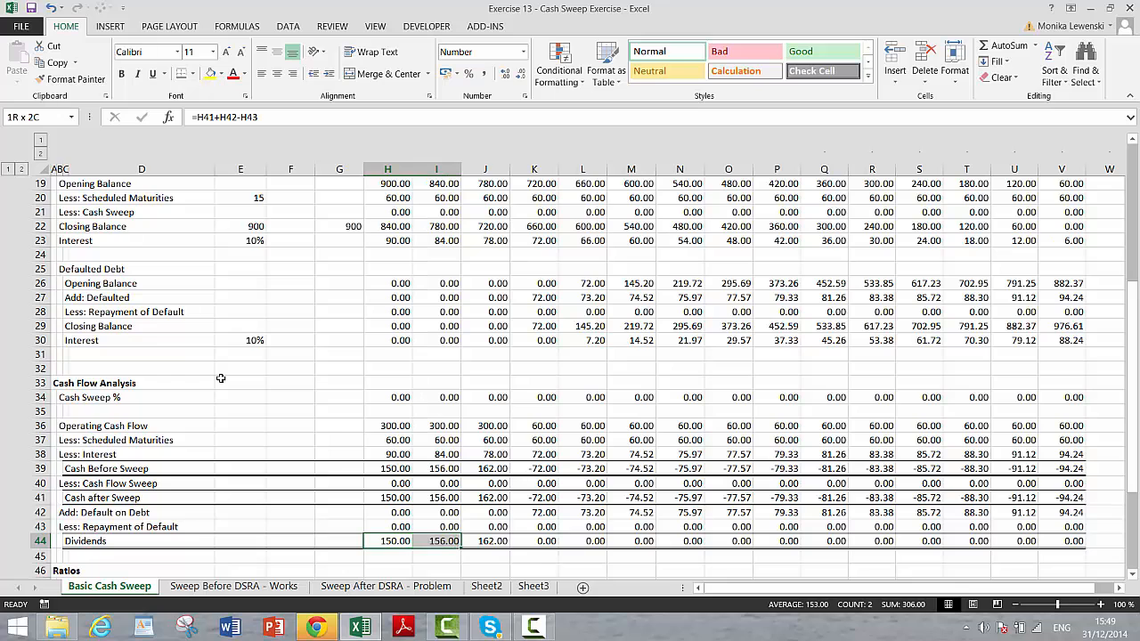
pyautogui.press('Left')
pyautogui.press('Left')
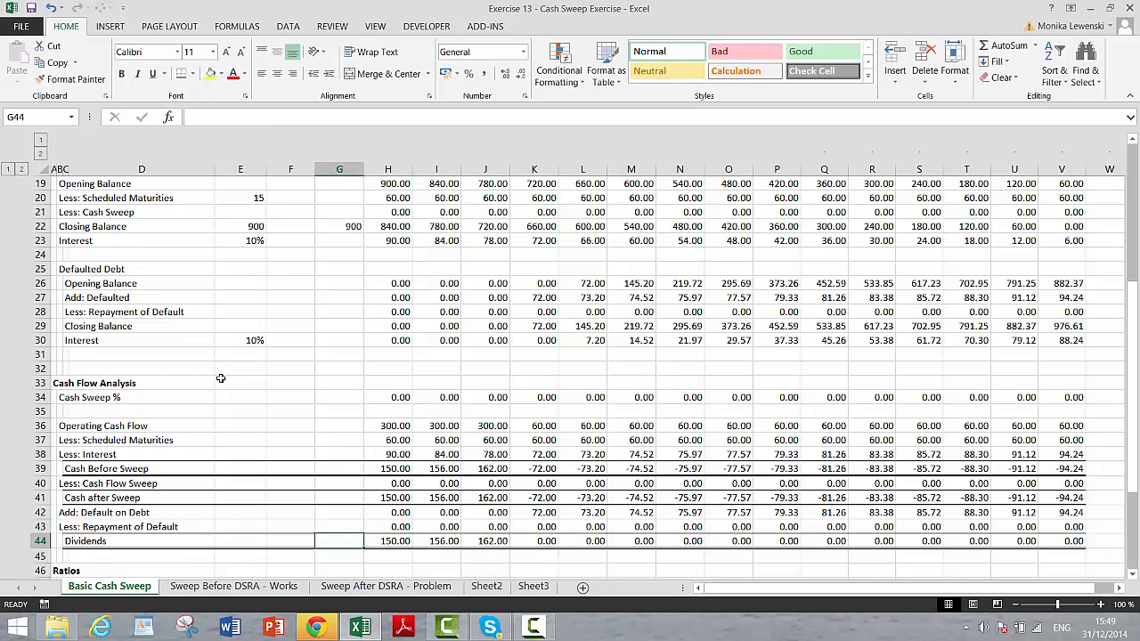
# Return to the top of the sheet and examine the DSCR, PLCR and LLCR summary beside the assumptions.
pyautogui.press('Up')
pyautogui.press('Up')
pyautogui.press('Up')
pyautogui.press('Up')
pyautogui.press('Up')
pyautogui.press('Up')
pyautogui.press('Up')
pyautogui.press('Up')
pyautogui.press('Up')
pyautogui.press('Up')
pyautogui.press('Up')
pyautogui.press('Up')
pyautogui.press('Up')
pyautogui.press('Up')
pyautogui.press('Up')
pyautogui.press('Up')
pyautogui.press('Up')
pyautogui.press('Up')
pyautogui.press('Up')
pyautogui.press('Up')
pyautogui.press('Up')
pyautogui.press('Up')
pyautogui.press('Up')
pyautogui.press('Up')
pyautogui.press('Up')
pyautogui.press('Up')
pyautogui.press('Up')
pyautogui.press('Up')
pyautogui.press('Up')
pyautogui.press('Up')
pyautogui.press('Up')
pyautogui.press('Up')
pyautogui.press('Up')
pyautogui.press('Up')
pyautogui.press('Up')
pyautogui.press('Up')
pyautogui.press('Up')
pyautogui.press('Up')
pyautogui.press('Up')
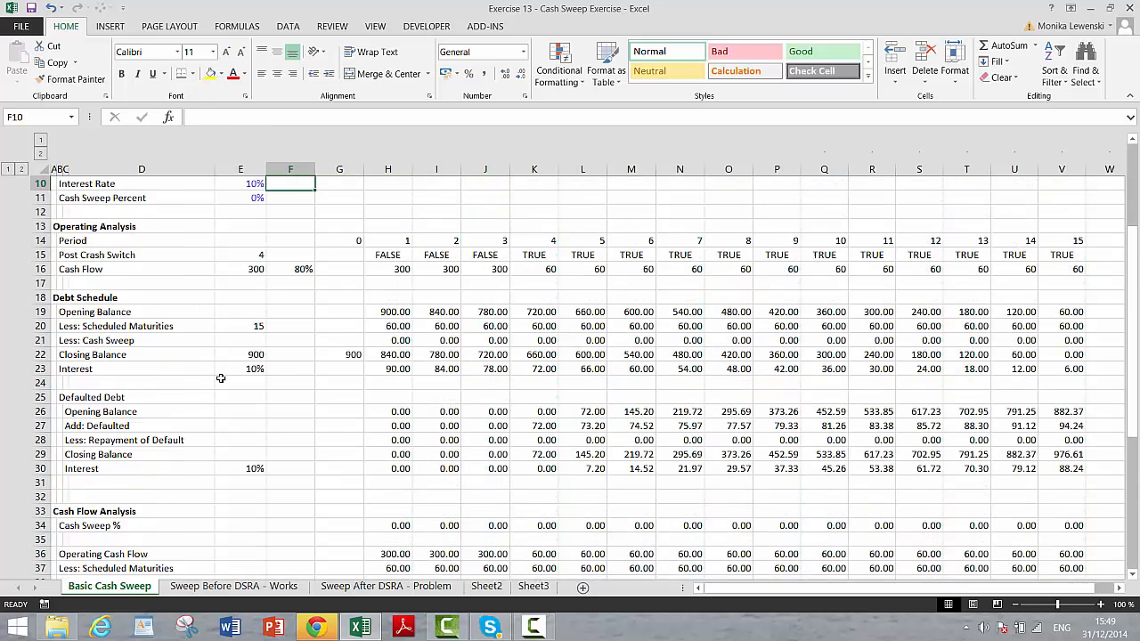
pyautogui.press('Left')
pyautogui.press('Left')
pyautogui.press('Left')
pyautogui.press('Left')
pyautogui.press('Left')
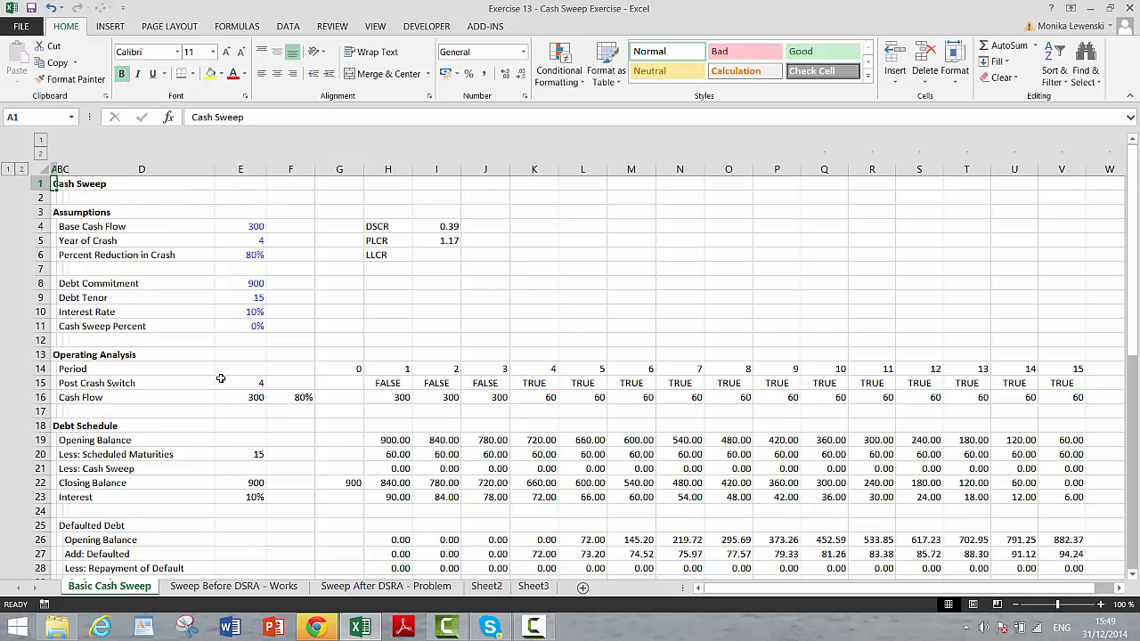
pyautogui.click(416, 301)
pyautogui.press('Up')
pyautogui.press('Up')
pyautogui.press('Up')
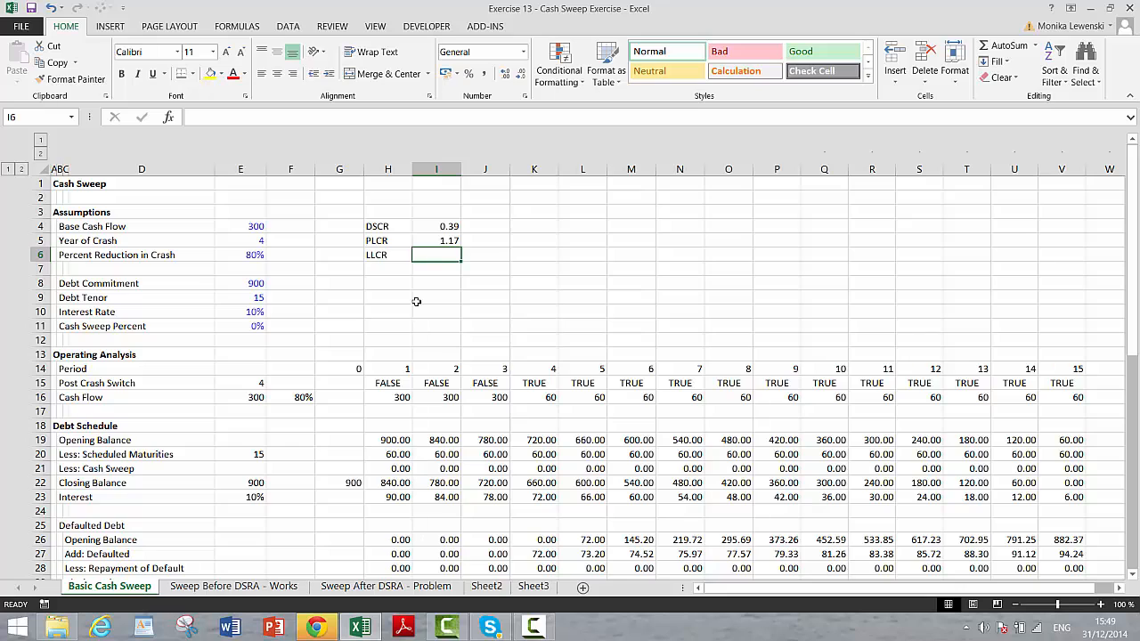
pyautogui.press('Down')
pyautogui.press('Down')
pyautogui.press('Up')
pyautogui.press('Up')
pyautogui.click(165, 334)
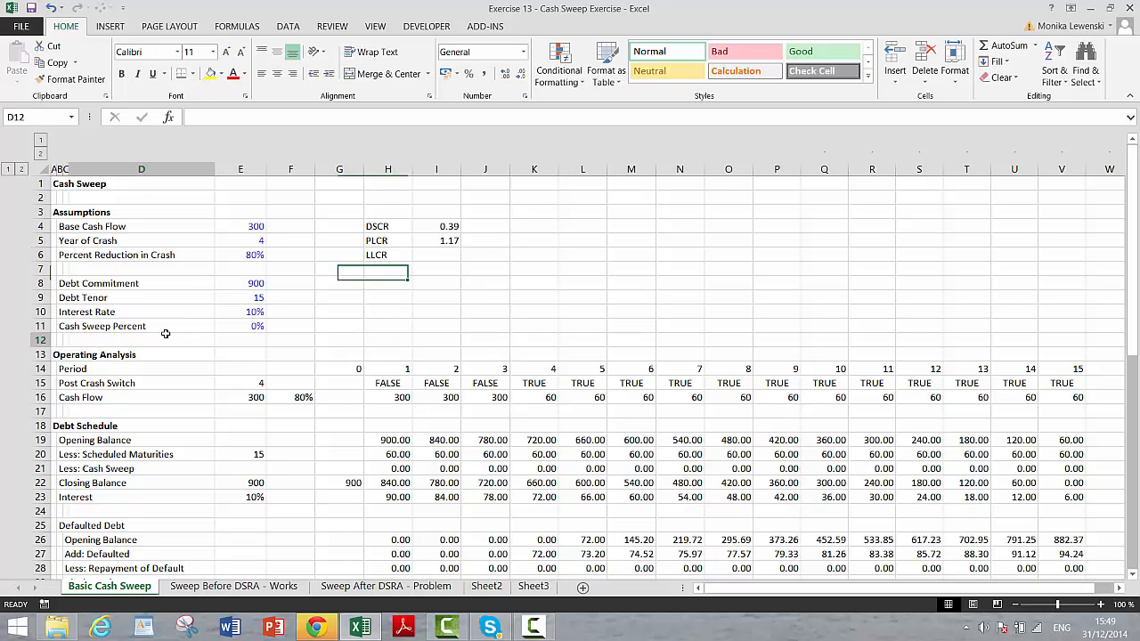
pyautogui.press('Left')
pyautogui.press('Left')
pyautogui.hotkey('shift', 'space')
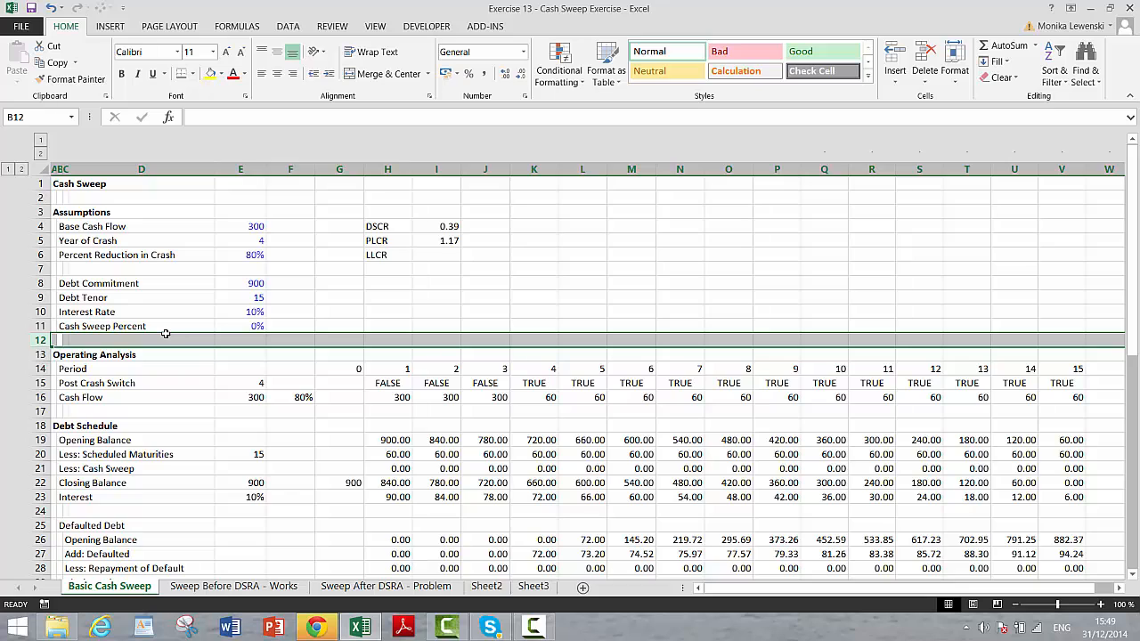
pyautogui.press('Up')
pyautogui.press('Up')
pyautogui.press('Up')
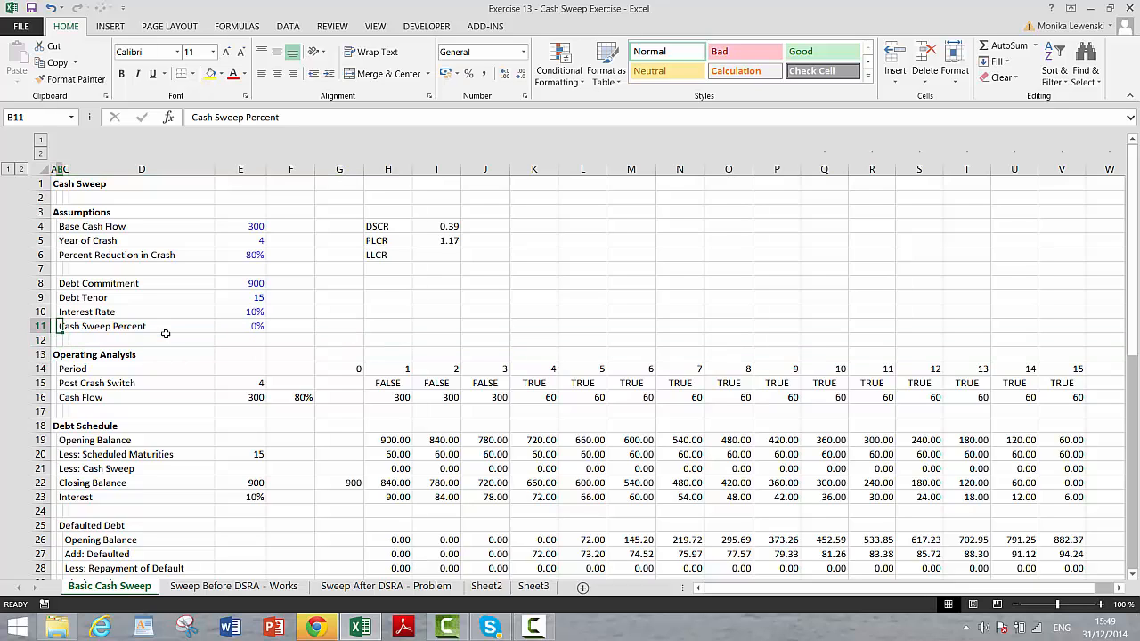
# Delete the LLCR label in H6 from the ratio summary beside the assumptions.
pyautogui.press('Right')
pyautogui.press('Right')
pyautogui.press('Right')
pyautogui.press('Right')
pyautogui.press('Right')
pyautogui.press('Right')
pyautogui.press('Up')
pyautogui.press('Up')
pyautogui.press('Up')
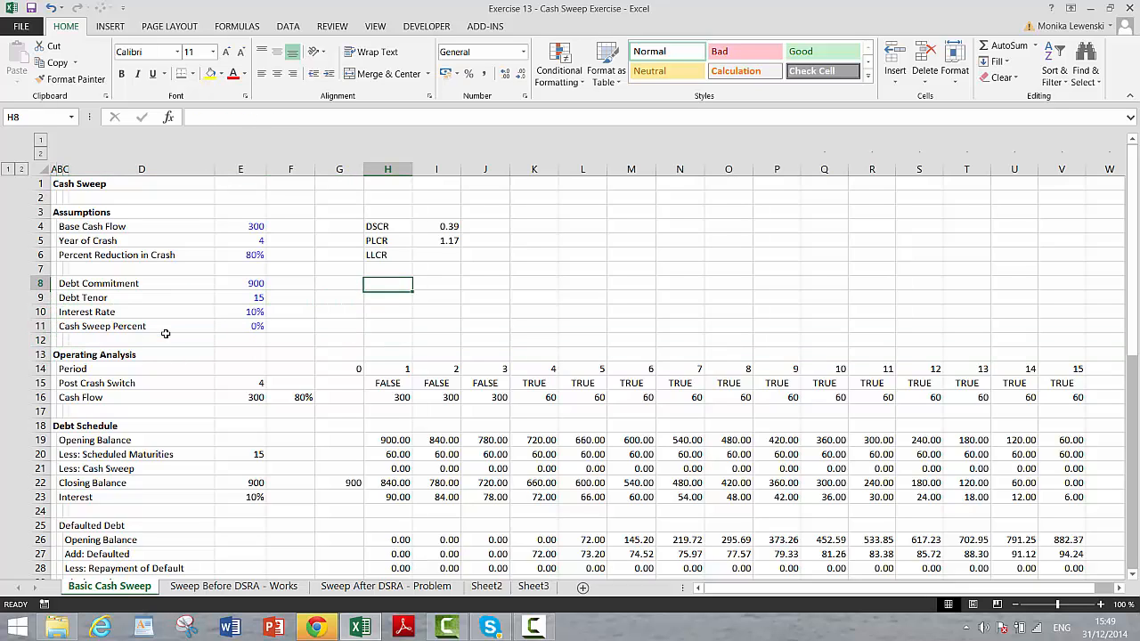
pyautogui.press('Delete')
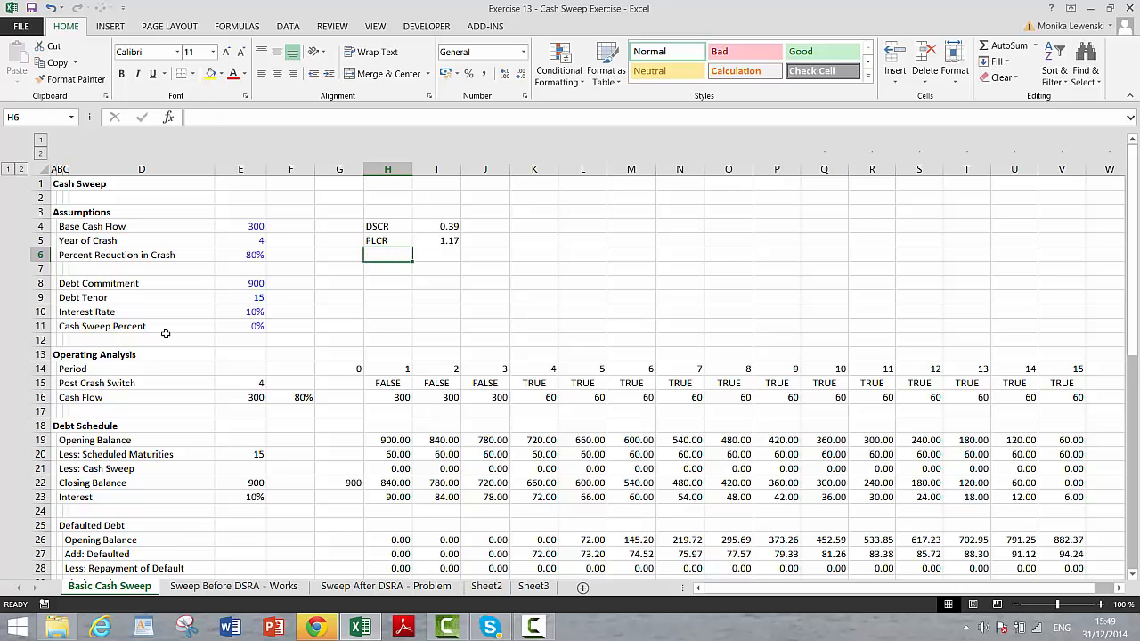
# Review the Basic Cash Sweep sheet from the assumptions down to the DSCR ratio rows and return to cell A1.
pyautogui.press('Down')
pyautogui.press('Down')
pyautogui.press('Left')
pyautogui.press('Left')
pyautogui.press('Left')
pyautogui.press('Left')
pyautogui.press('Left')
pyautogui.press('Left')
pyautogui.press('Left')
pyautogui.press('Down')
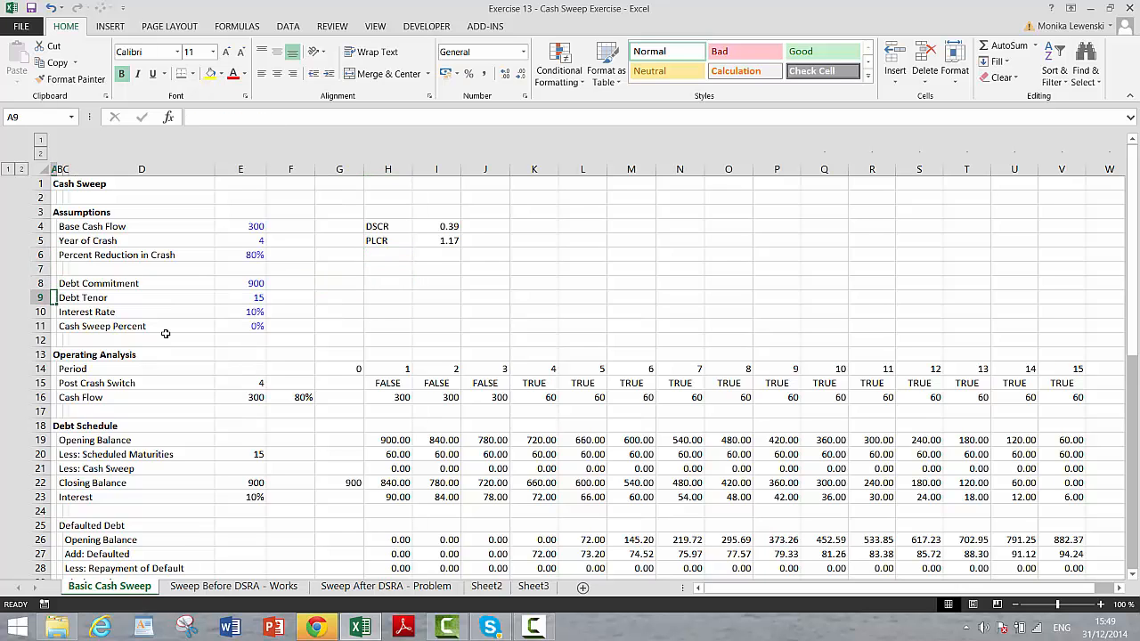
pyautogui.press('Down')
pyautogui.press('Down')
pyautogui.press('Down')
pyautogui.press('Down')
pyautogui.press('Down')
pyautogui.press('Down')
pyautogui.press('Down')
pyautogui.press('Down')
pyautogui.press('Down')
pyautogui.press('Down')
pyautogui.press('Down')
pyautogui.press('Down')
pyautogui.press('Down')
pyautogui.press('Down')
pyautogui.press('Down')
pyautogui.press('Down')
pyautogui.press('Down')
pyautogui.press('Down')
pyautogui.press('Down')
pyautogui.press('Down')
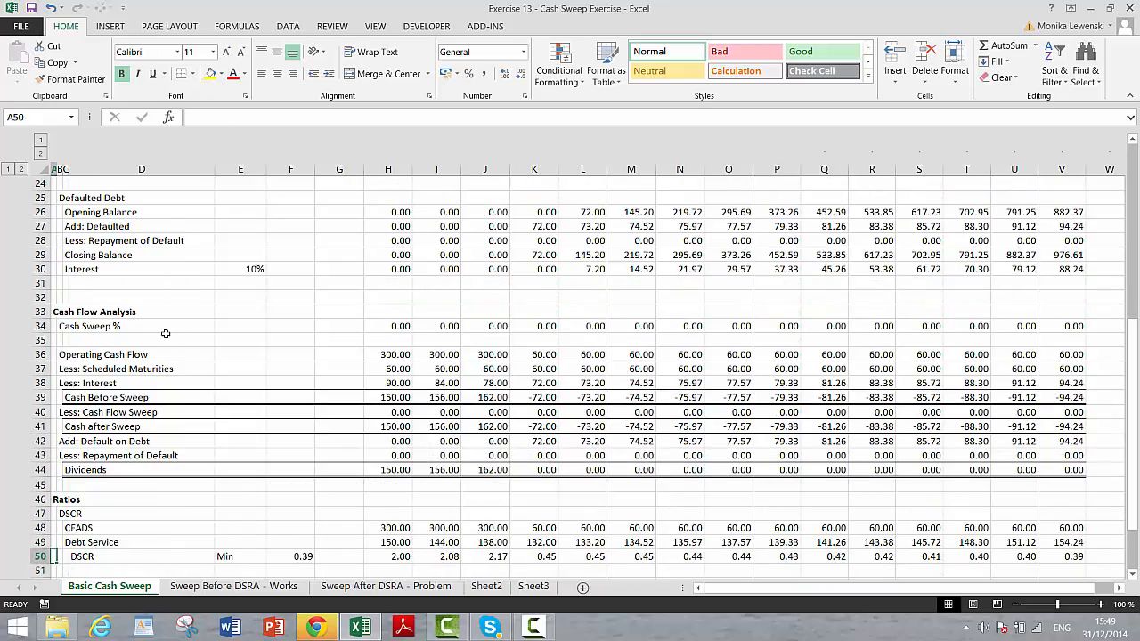
pyautogui.press('Up')
pyautogui.press('Up')
pyautogui.press('Up')
pyautogui.press('Up')
pyautogui.press('Up')
pyautogui.press('Up')
pyautogui.press('Up')
pyautogui.press('Up')
pyautogui.press('Up')
pyautogui.press('Up')
pyautogui.press('Up')
pyautogui.press('Up')
pyautogui.press('Up')
pyautogui.press('Up')
pyautogui.press('Up')
pyautogui.press('Up')
pyautogui.press('Up')
pyautogui.press('Up')
pyautogui.press('Up')
pyautogui.press('Up')
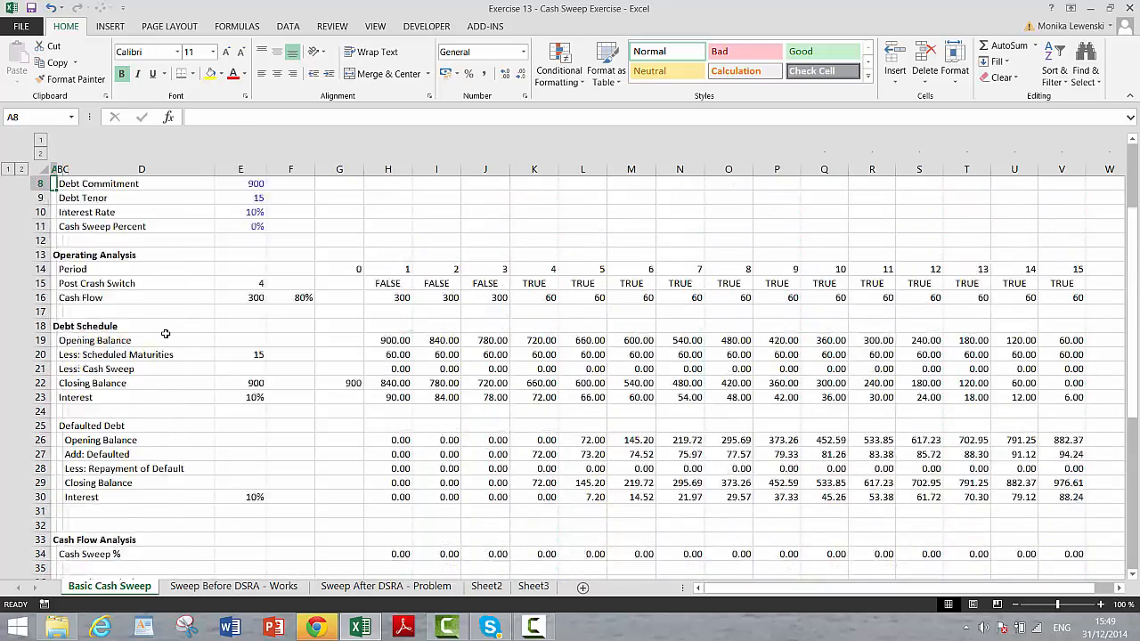
pyautogui.press('Up')
pyautogui.press('Up')
pyautogui.press('Up')
pyautogui.press('Up')
pyautogui.press('Up')
pyautogui.press('Up')
pyautogui.press('Up')
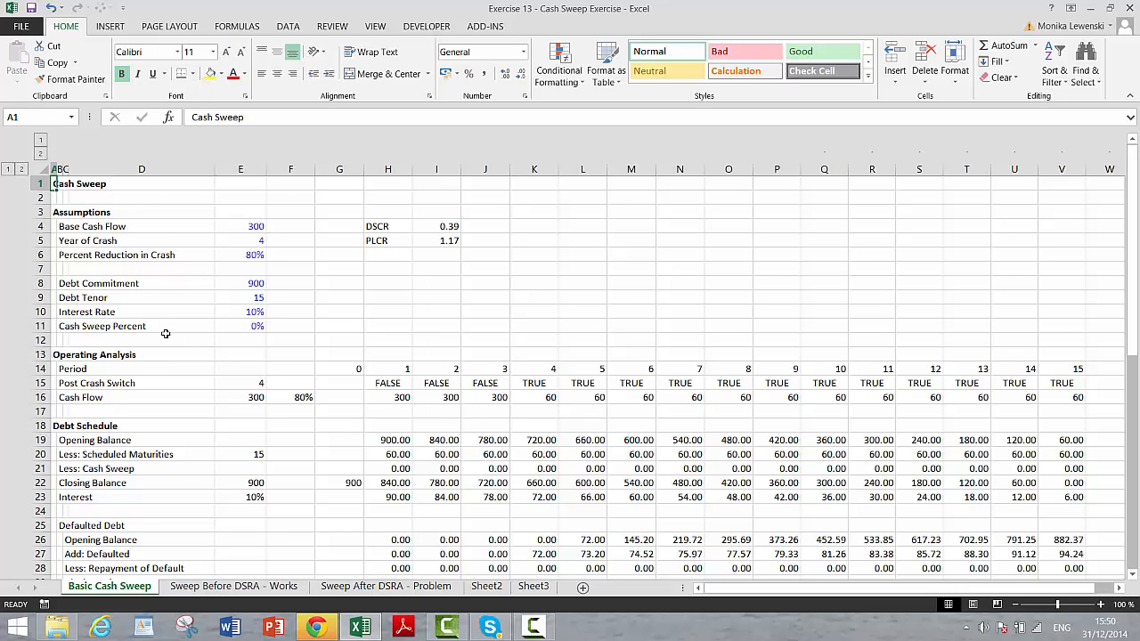
pyautogui.hotkey('ctrl', 'pagedown')
pyautogui.hotkey('ctrl', 'pagedown')
pyautogui.hotkey('ctrl', 'pagedown')
pyautogui.hotkey('ctrl', 'pagedown')
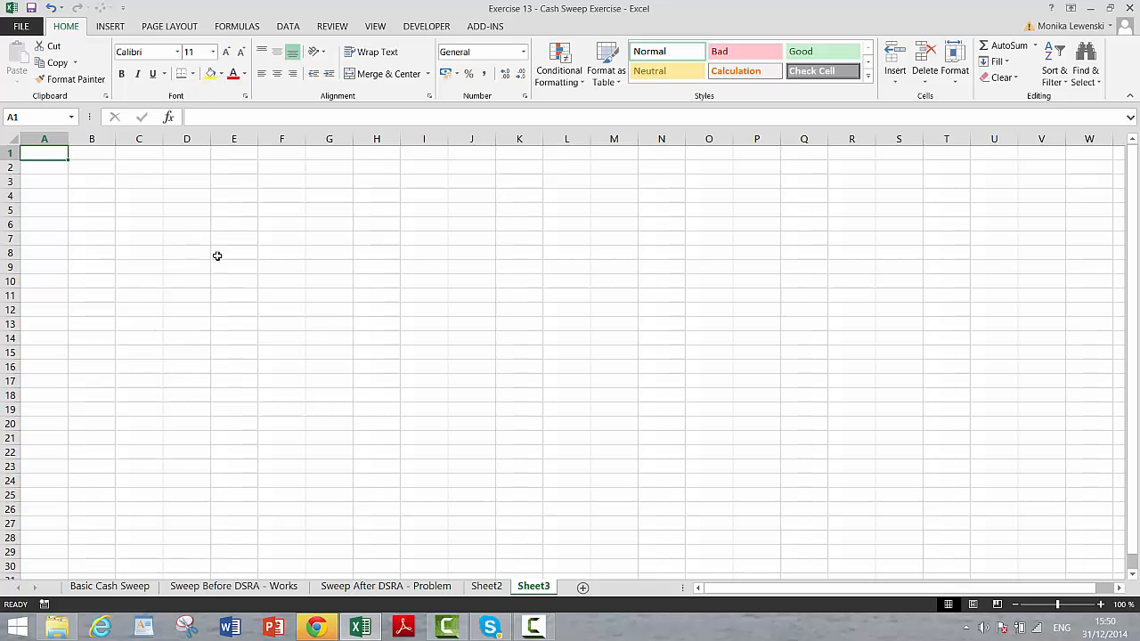
pyautogui.click(268, 257)
pyautogui.write('ww')
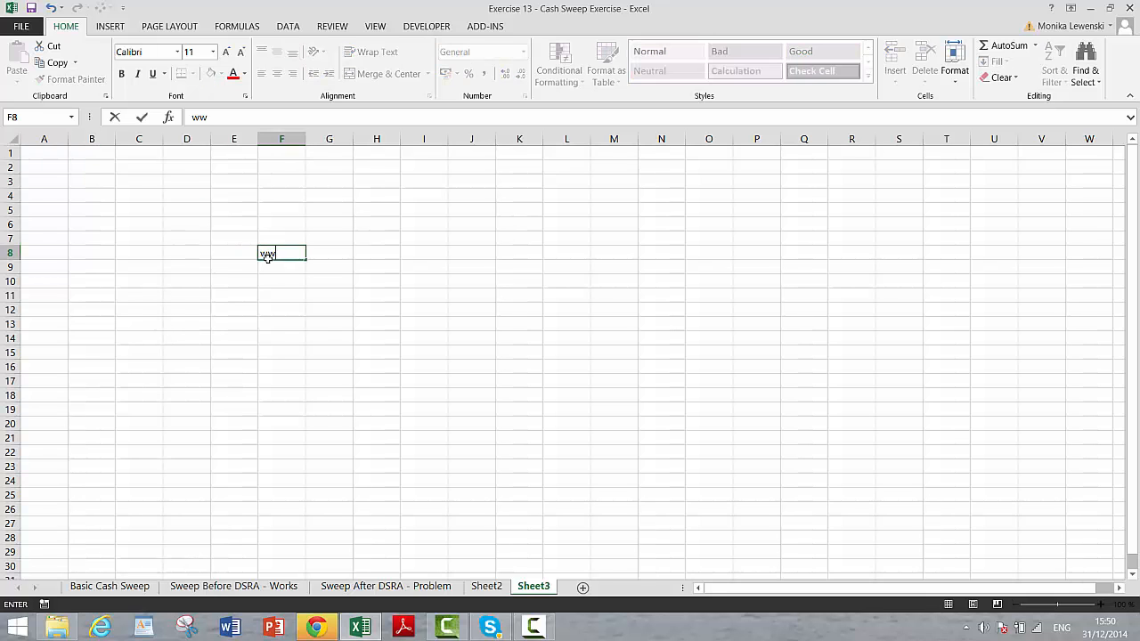
pyautogui.write('w.financeenerg')
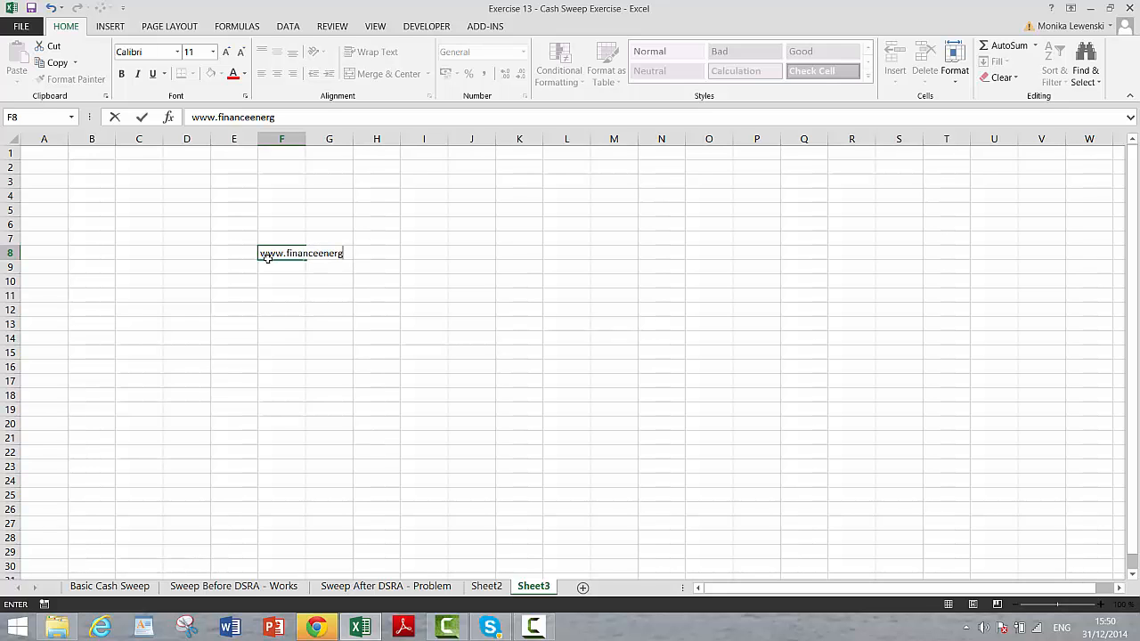
pyautogui.write('yinstitute.com')
pyautogui.press('Return')
pyautogui.press('Up')
pyautogui.press('Left')
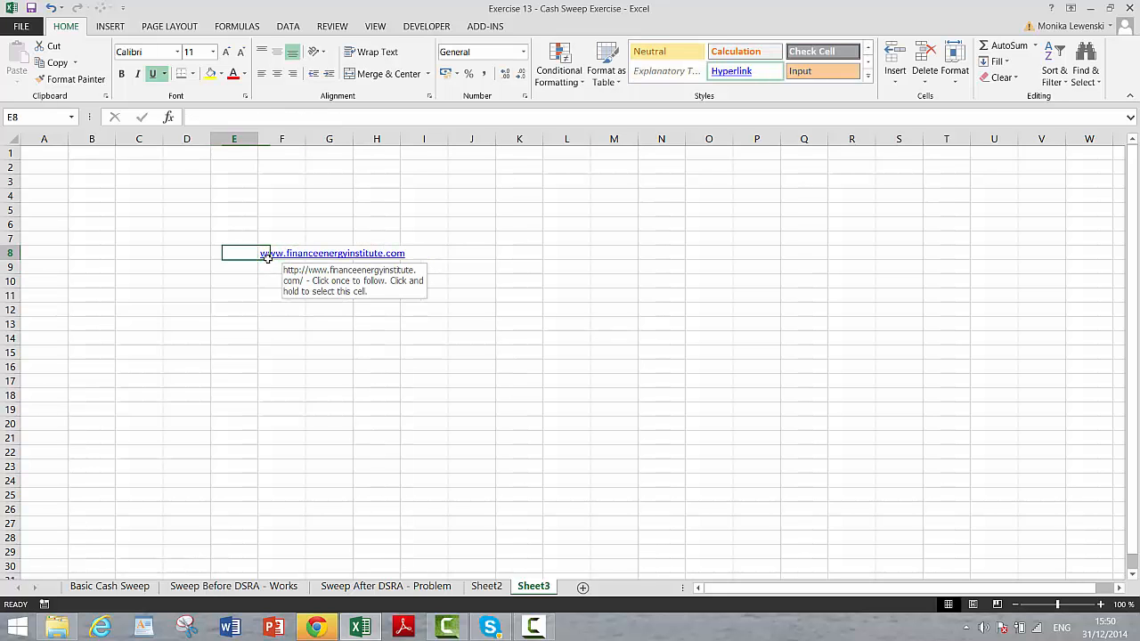
pyautogui.press('Right')
pyautogui.press('Right')
pyautogui.press('Left')
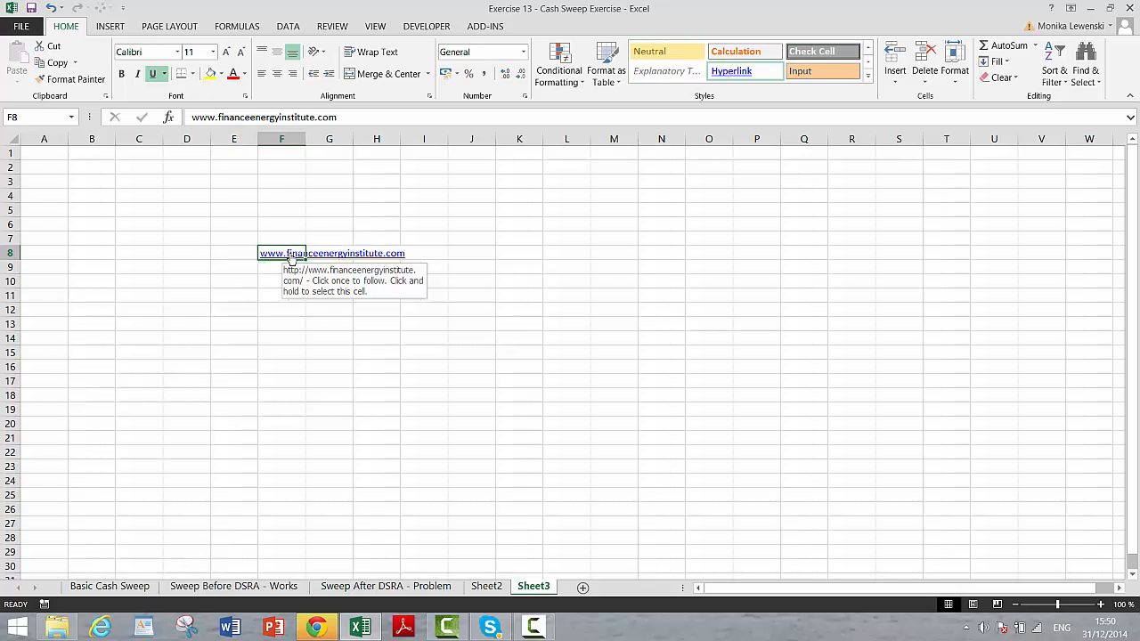
pyautogui.click(291, 257)
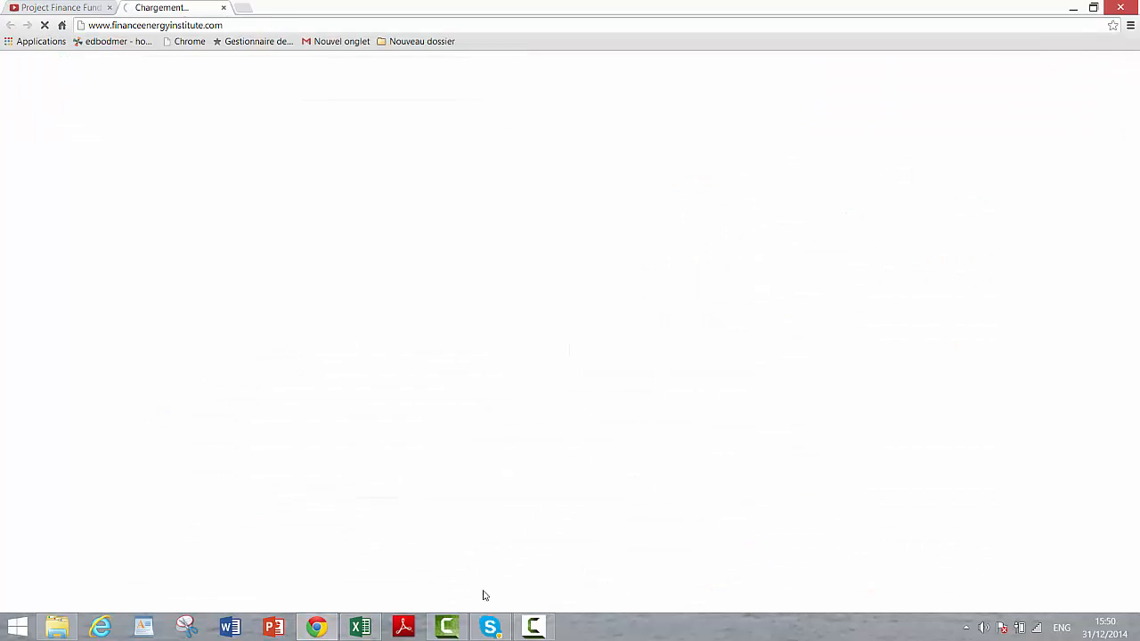
pyautogui.click(533, 628)
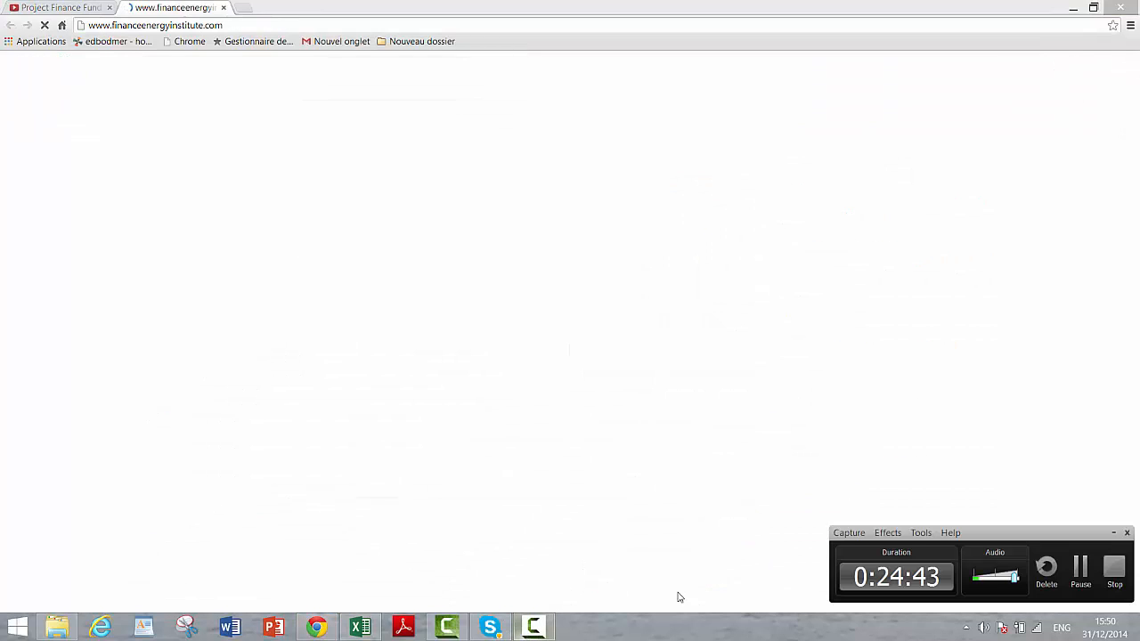